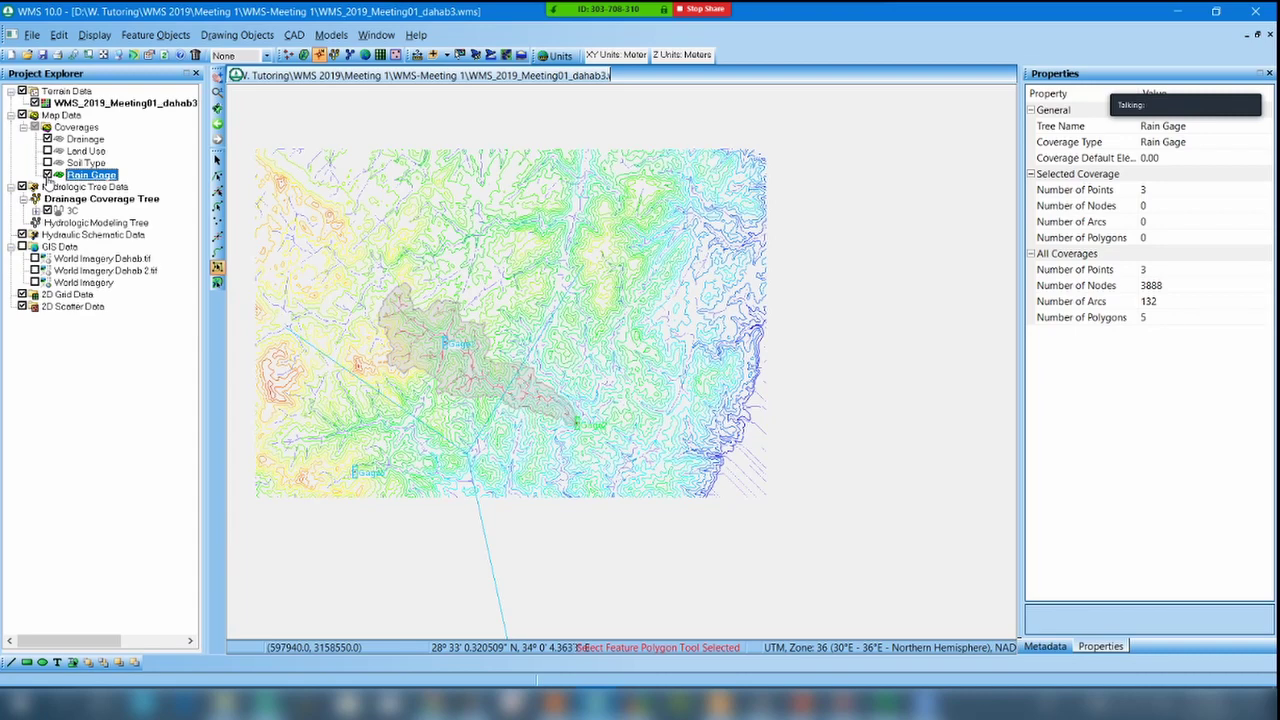
# Hide the Rain Gage coverage on the map and collapse the Coverages folder in the project tree.
pyautogui.click(47, 175)
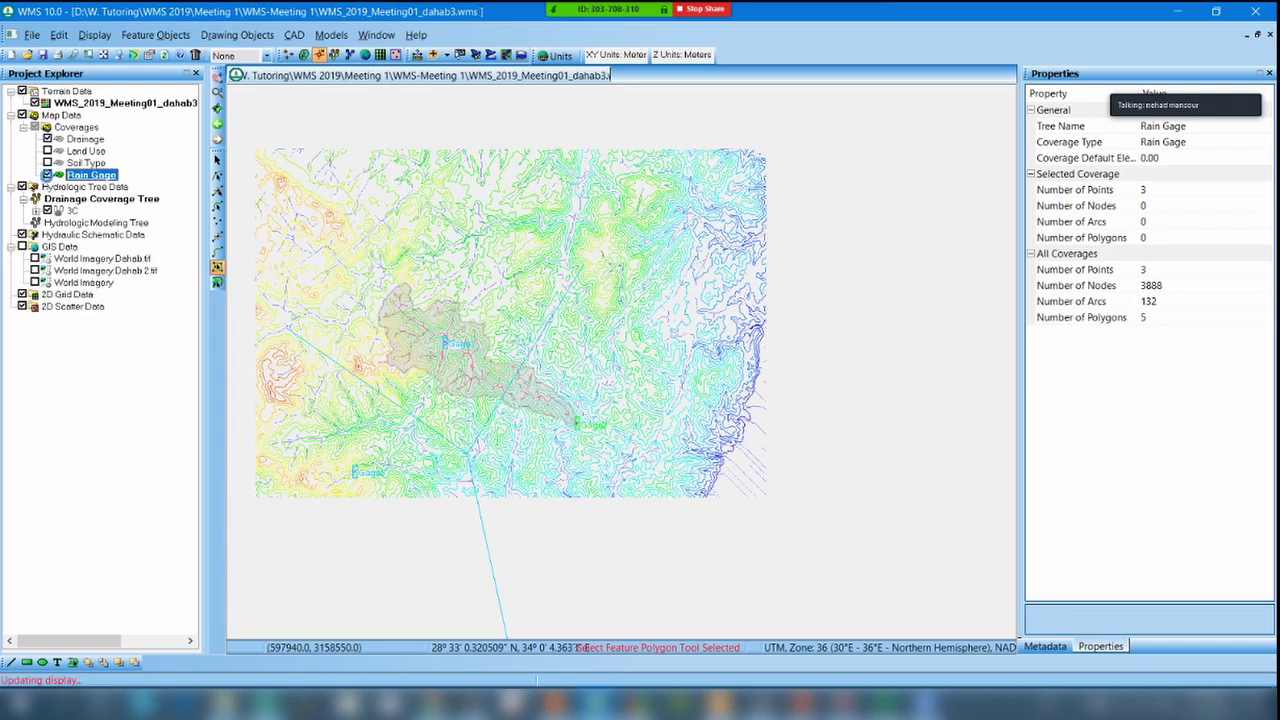
pyautogui.click(47, 139)
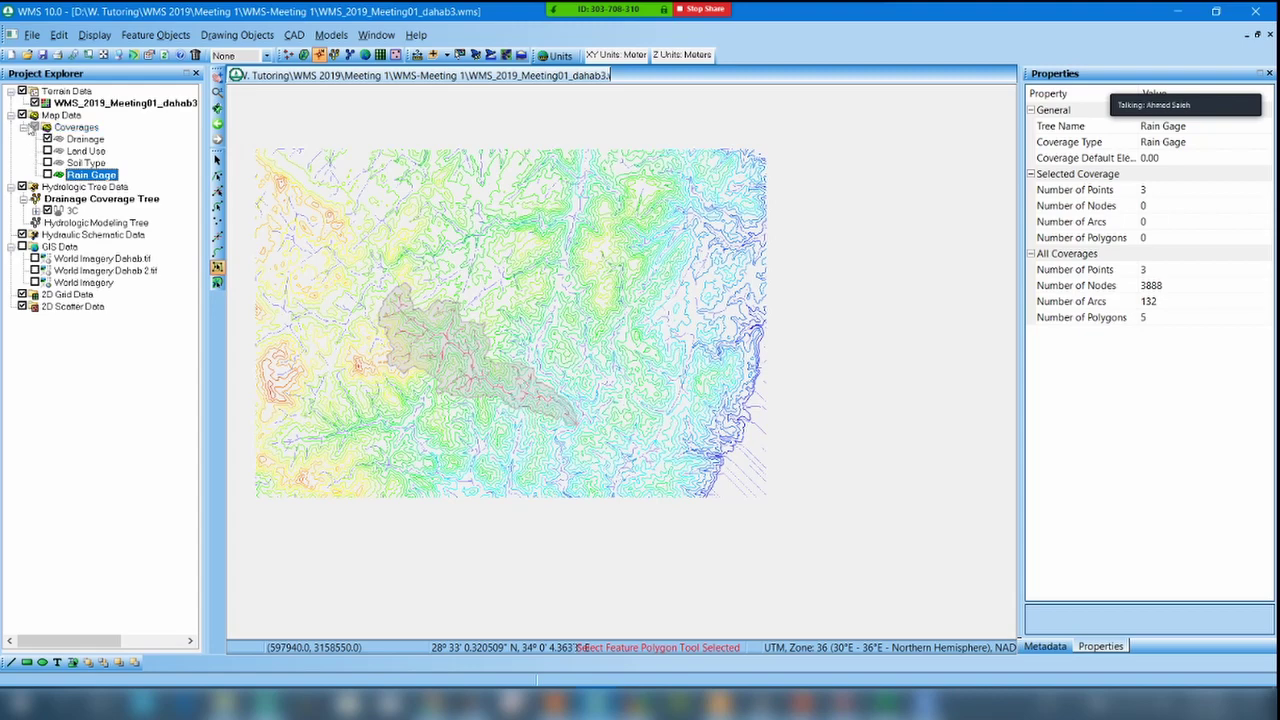
pyautogui.click(23, 128)
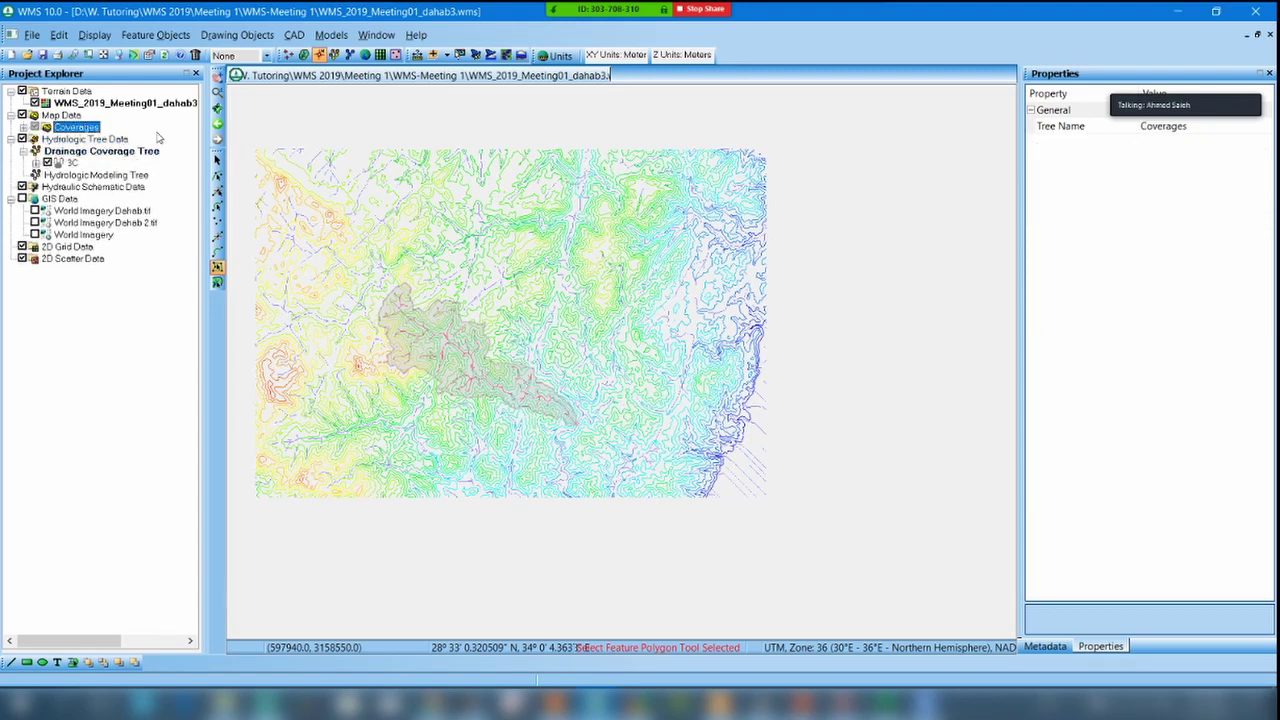
# Examine the HEC-1 parameters and basin data of basin 1B beneath outlet 3C in the Drainage Coverage Tree.
pyautogui.click(84, 151)
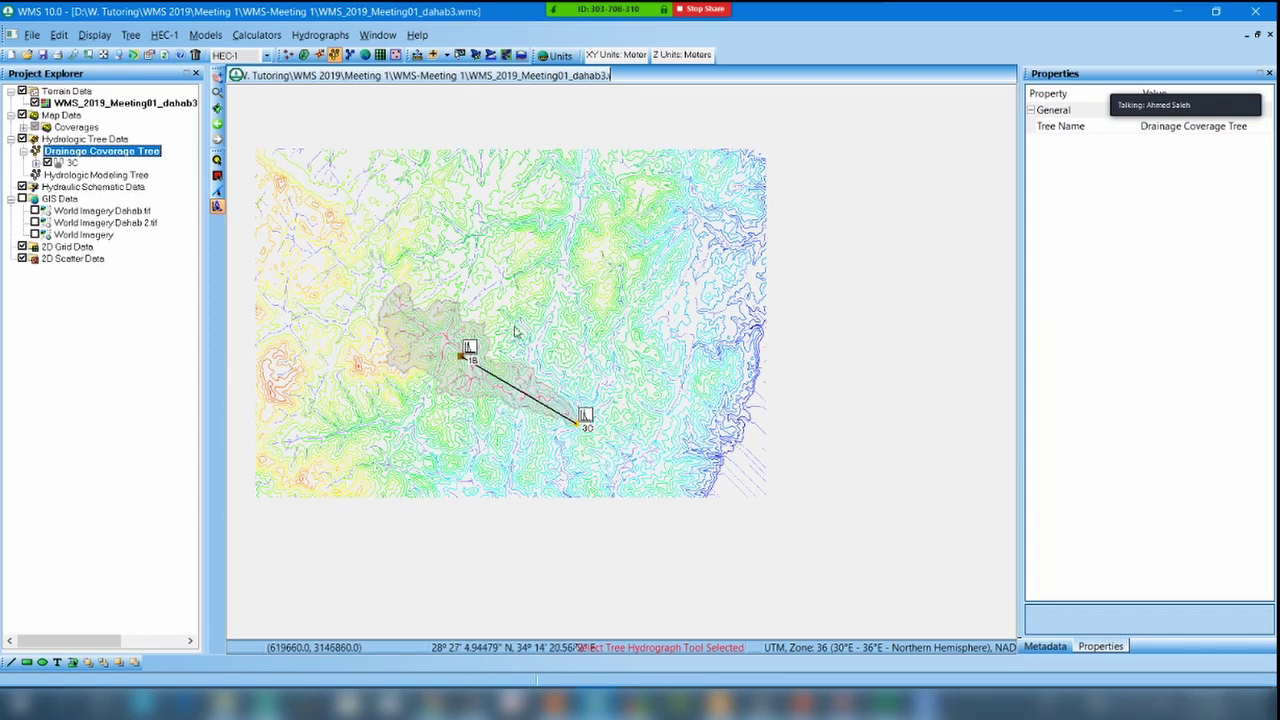
pyautogui.click(72, 162)
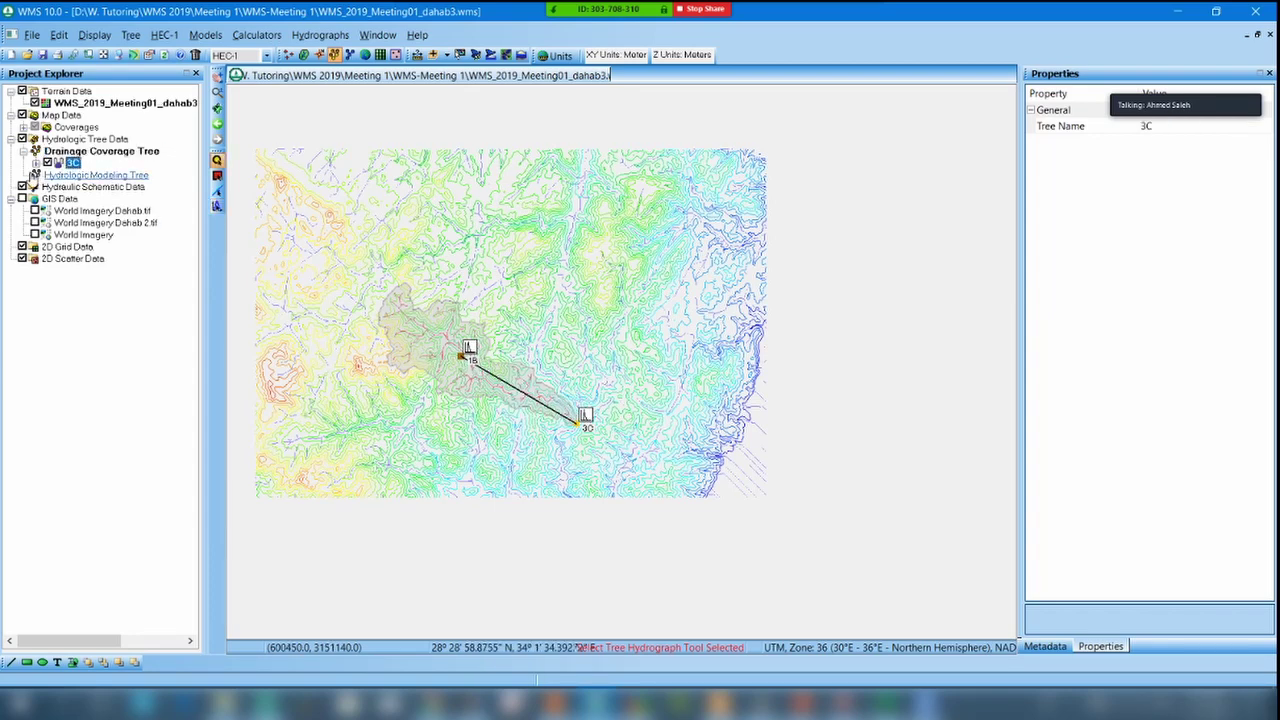
pyautogui.click(35, 163)
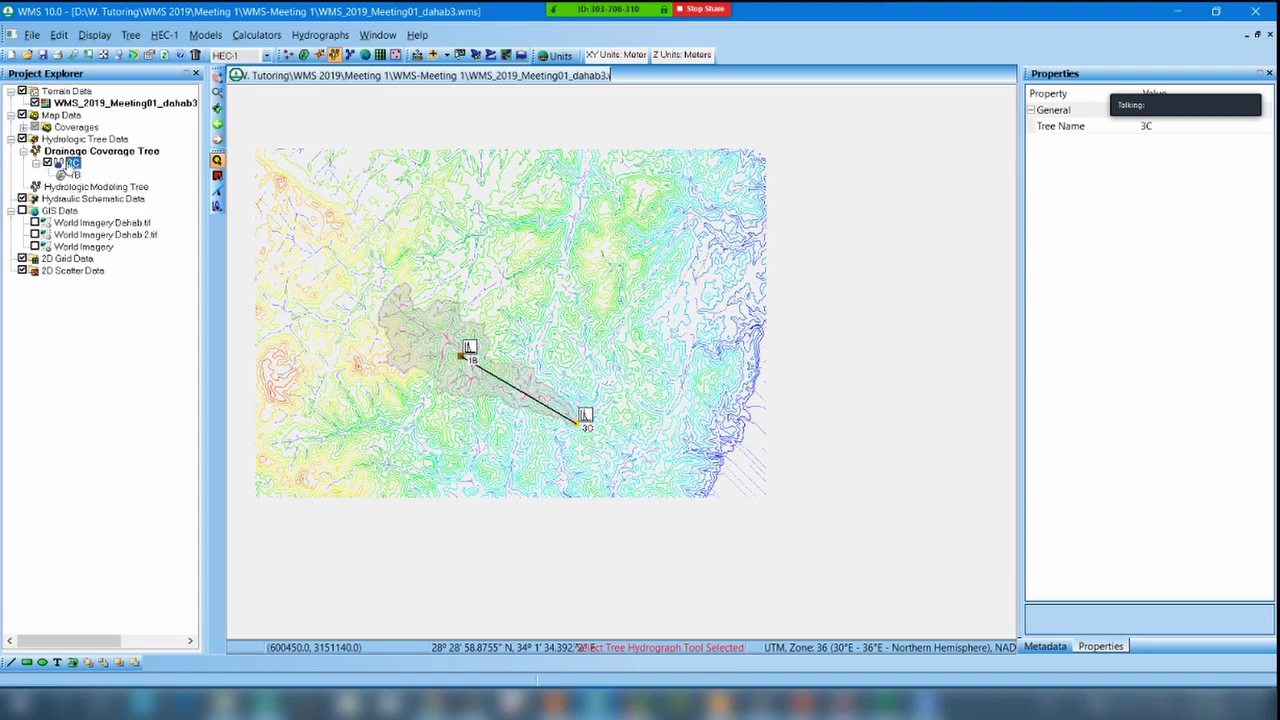
pyautogui.click(75, 176)
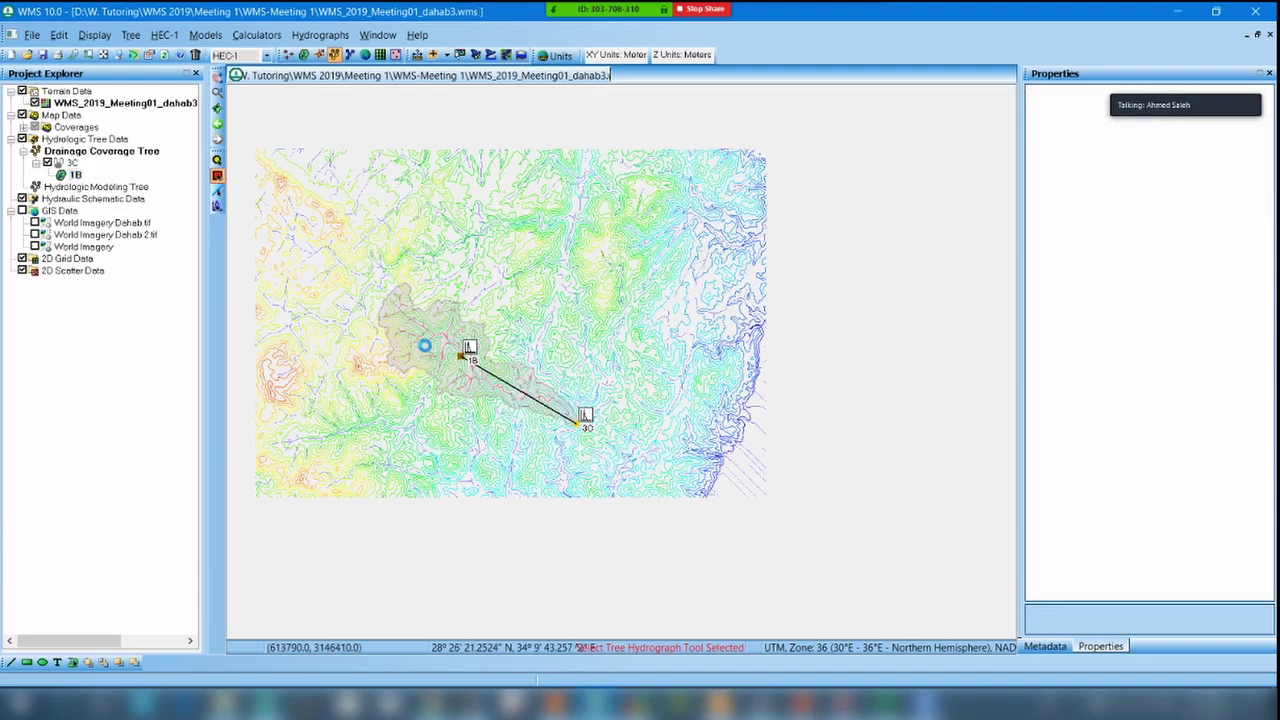
pyautogui.click(467, 349)
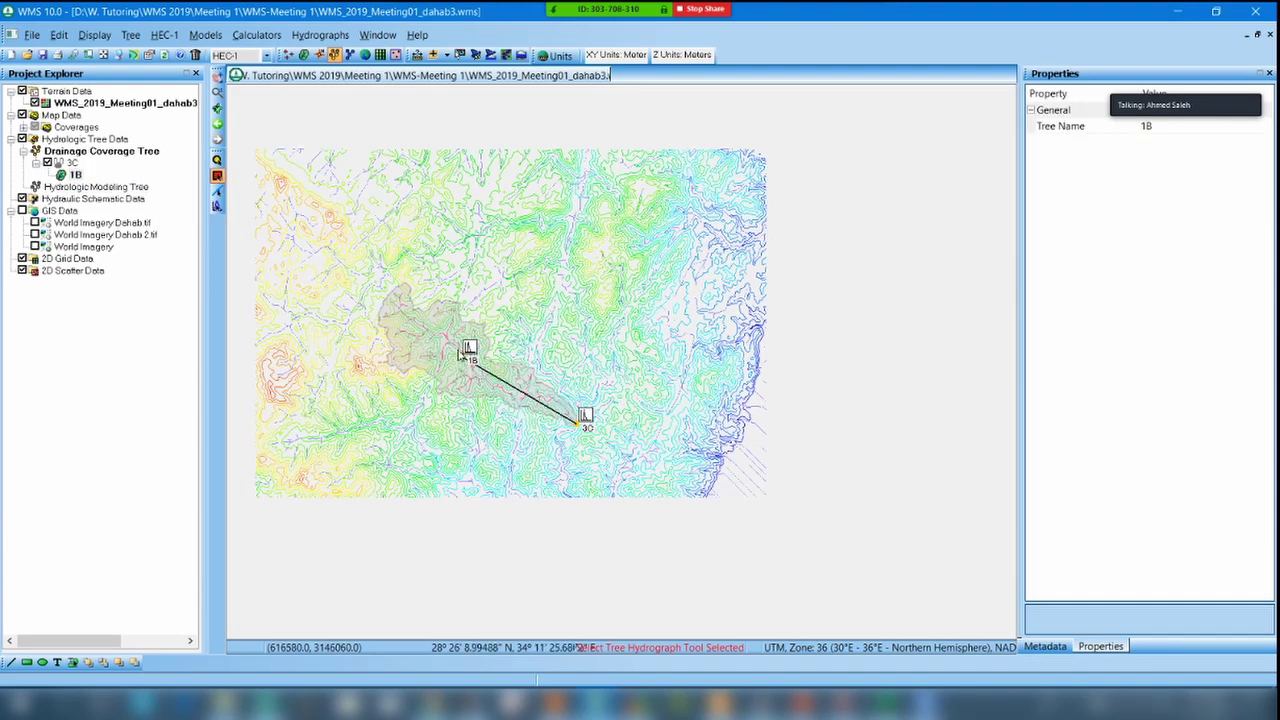
pyautogui.doubleClick(464, 358)
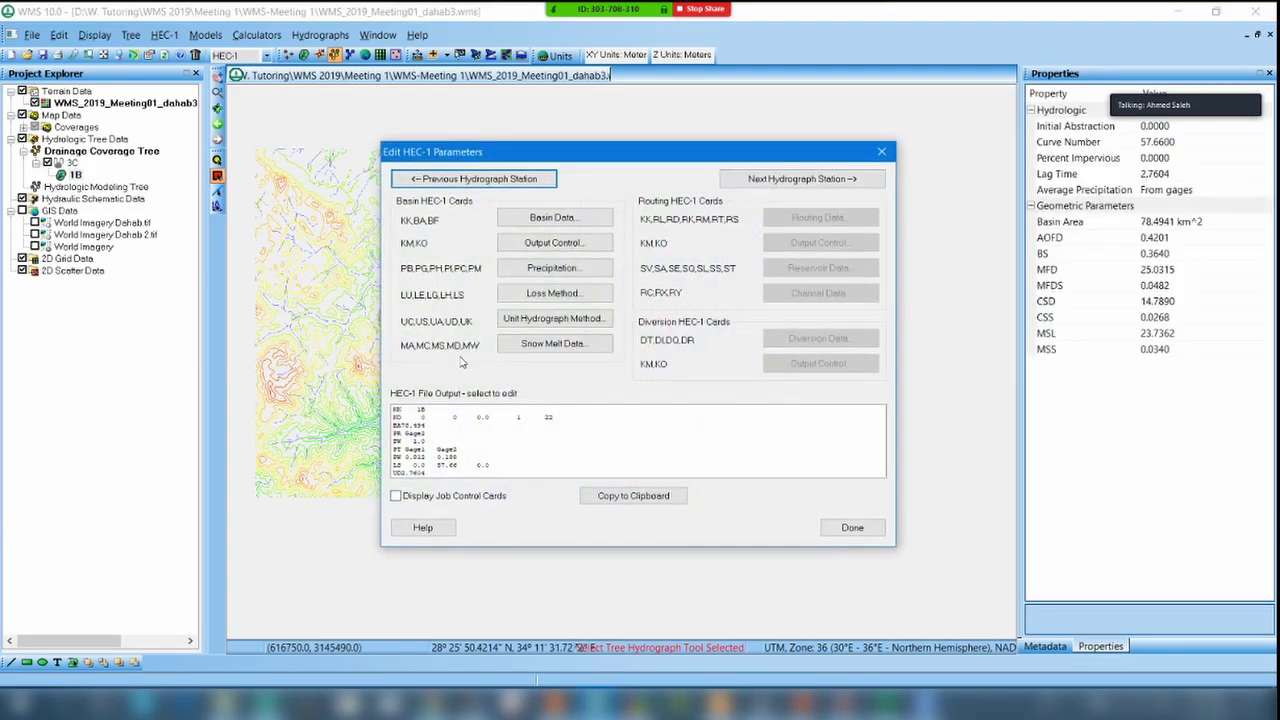
pyautogui.click(568, 217)
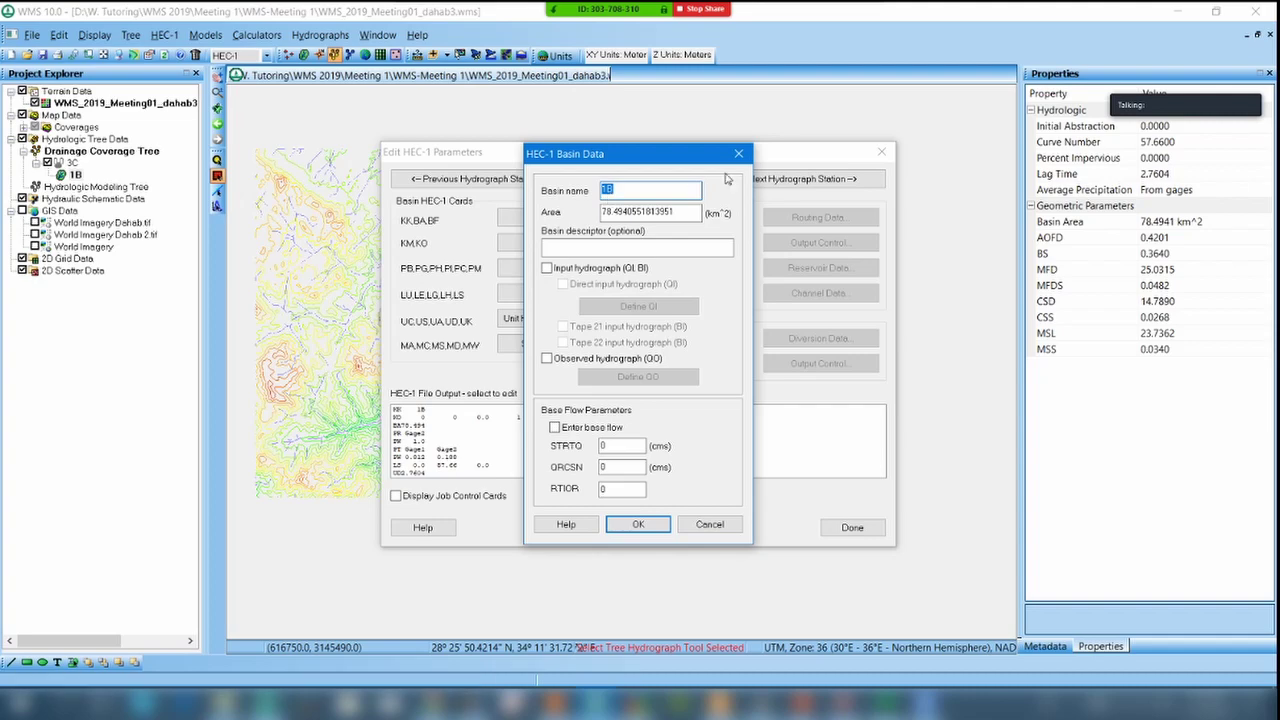
pyautogui.click(738, 153)
pyautogui.click(882, 153)
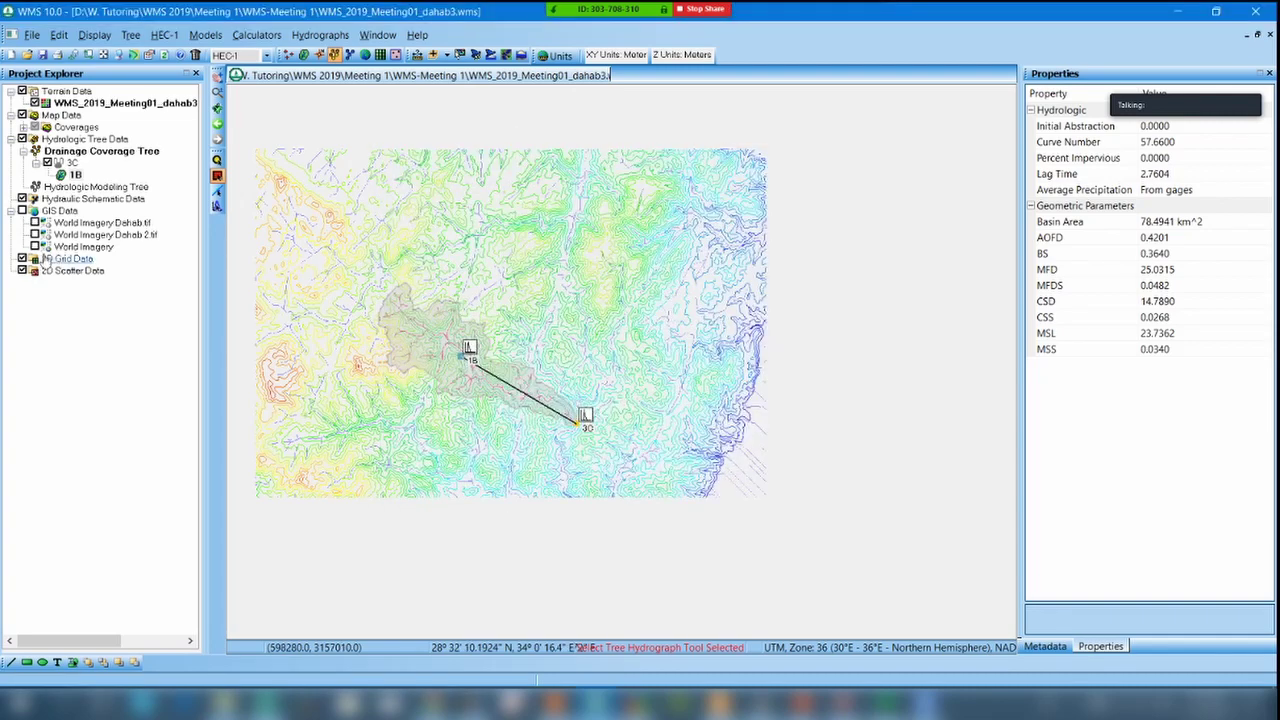
# Review the project tree by collapsing its data folders and expanding Terrain Data, the Map Data coverages and Hydrologic Tree Data.
pyautogui.click(10, 139)
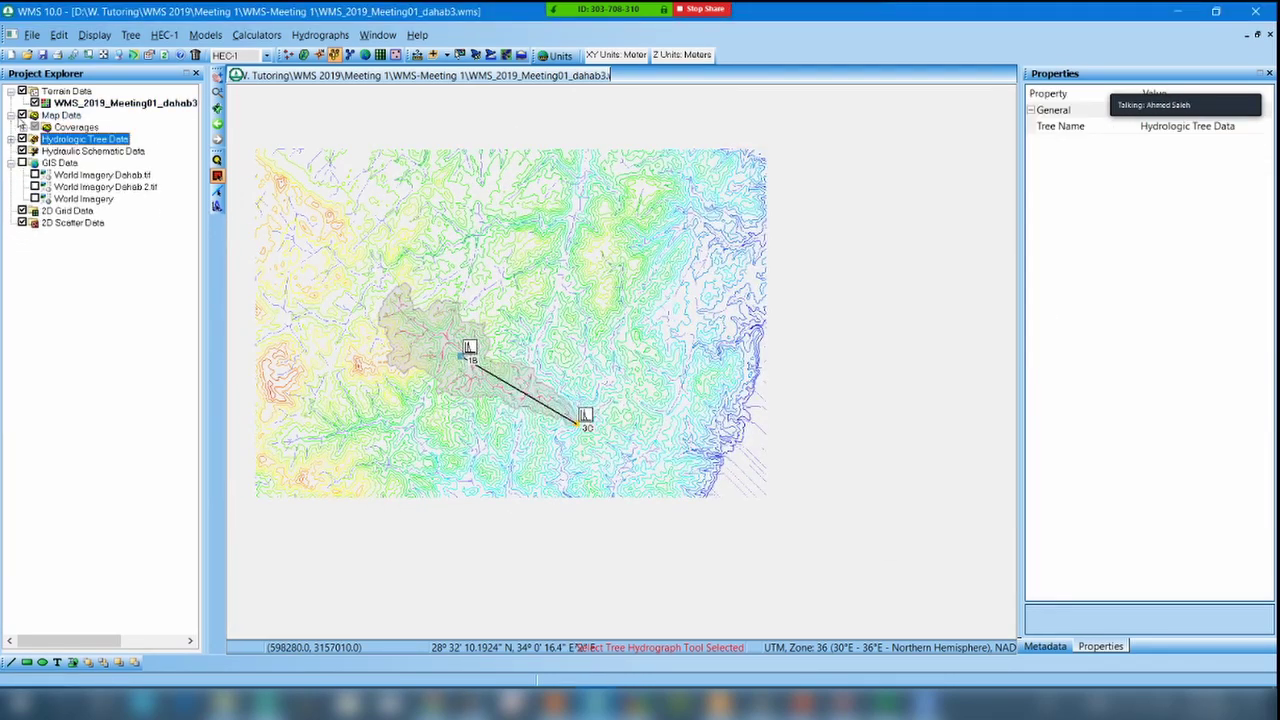
pyautogui.click(10, 115)
pyautogui.click(10, 91)
pyautogui.click(10, 139)
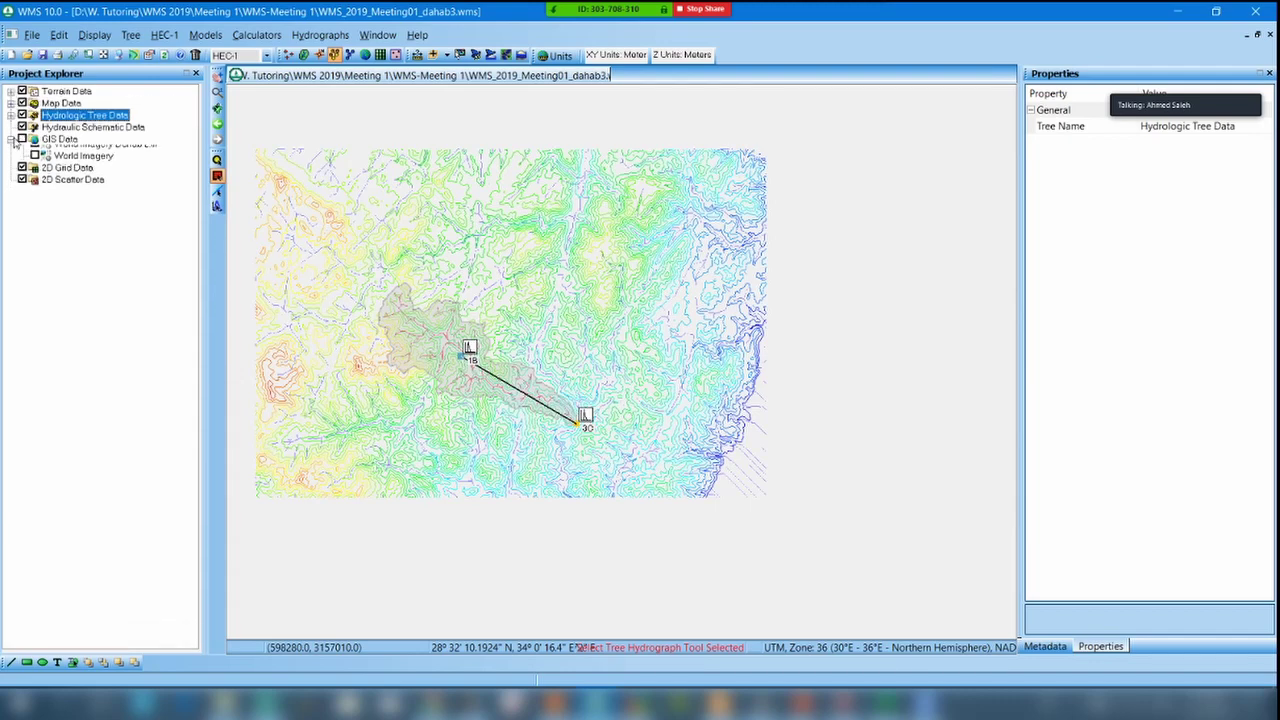
pyautogui.click(56, 93)
pyautogui.click(60, 92)
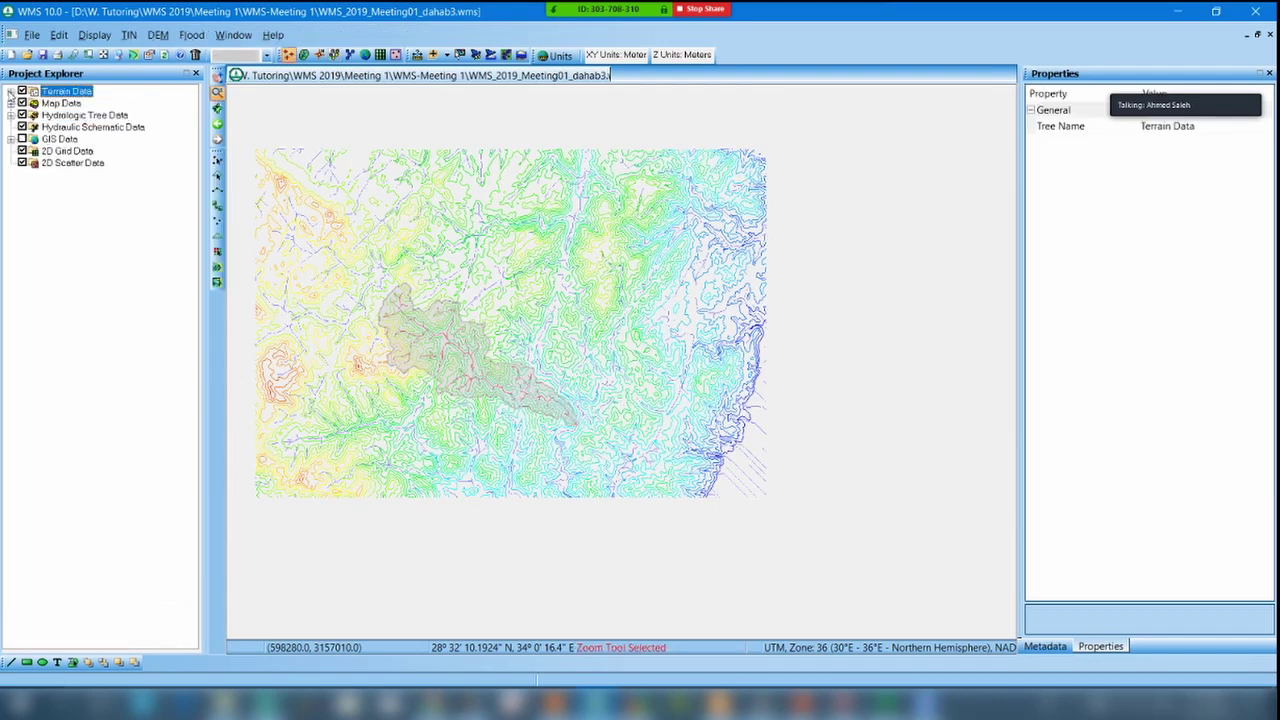
pyautogui.click(10, 91)
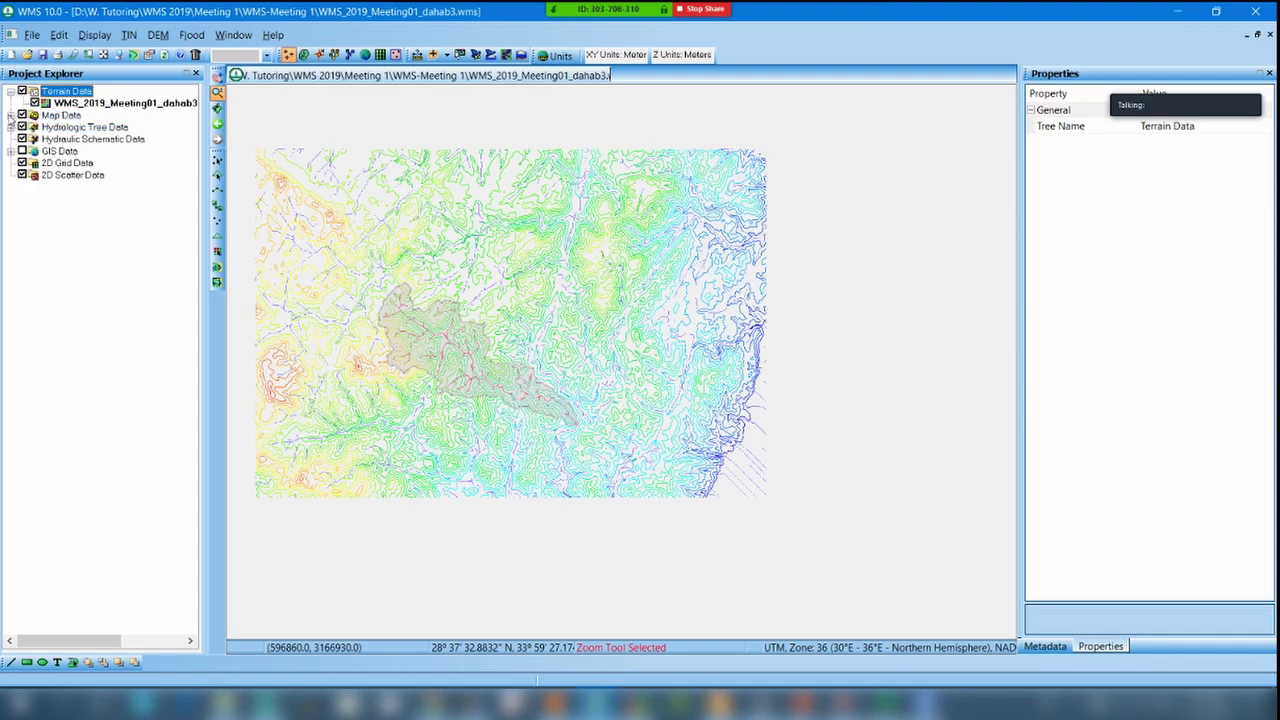
pyautogui.click(10, 115)
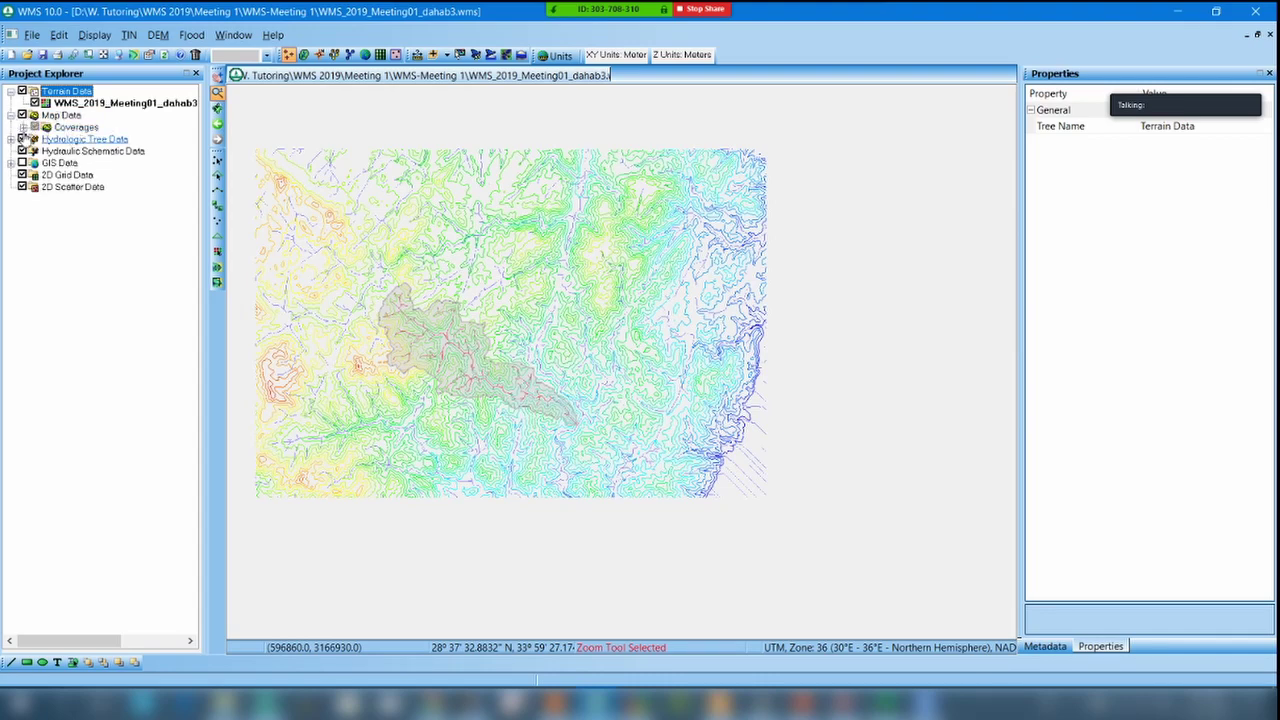
pyautogui.click(23, 127)
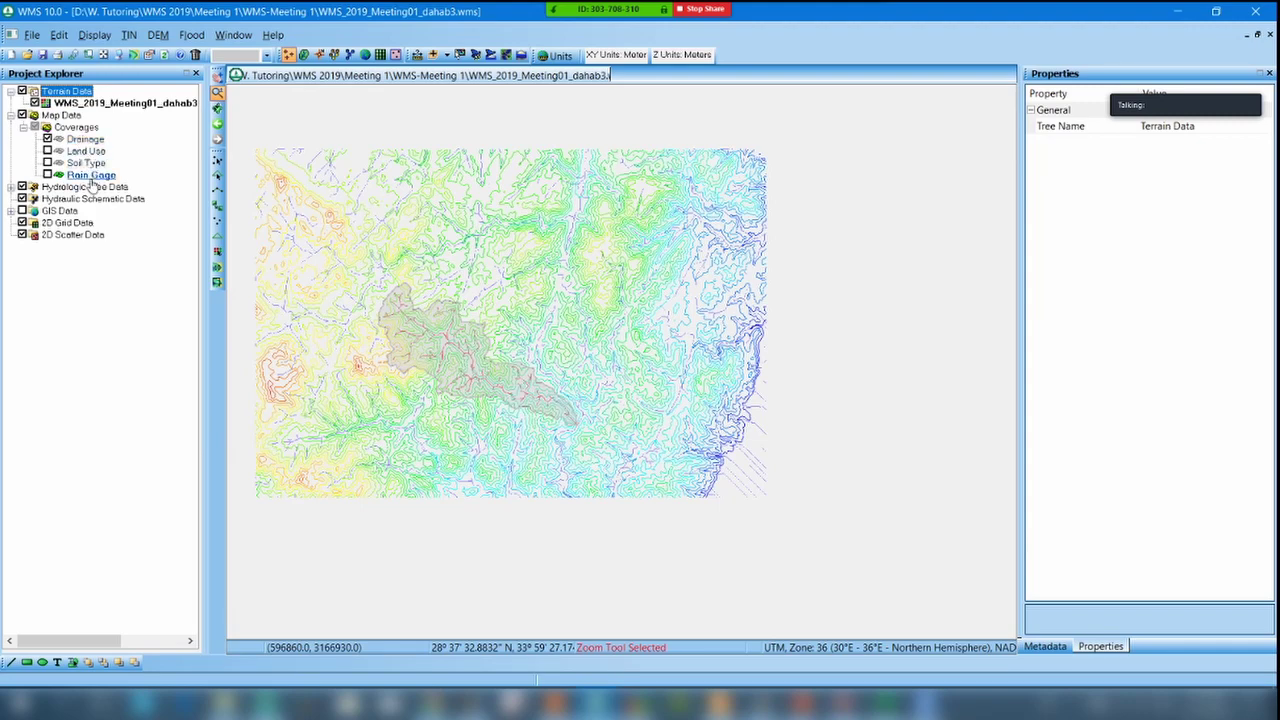
pyautogui.click(11, 187)
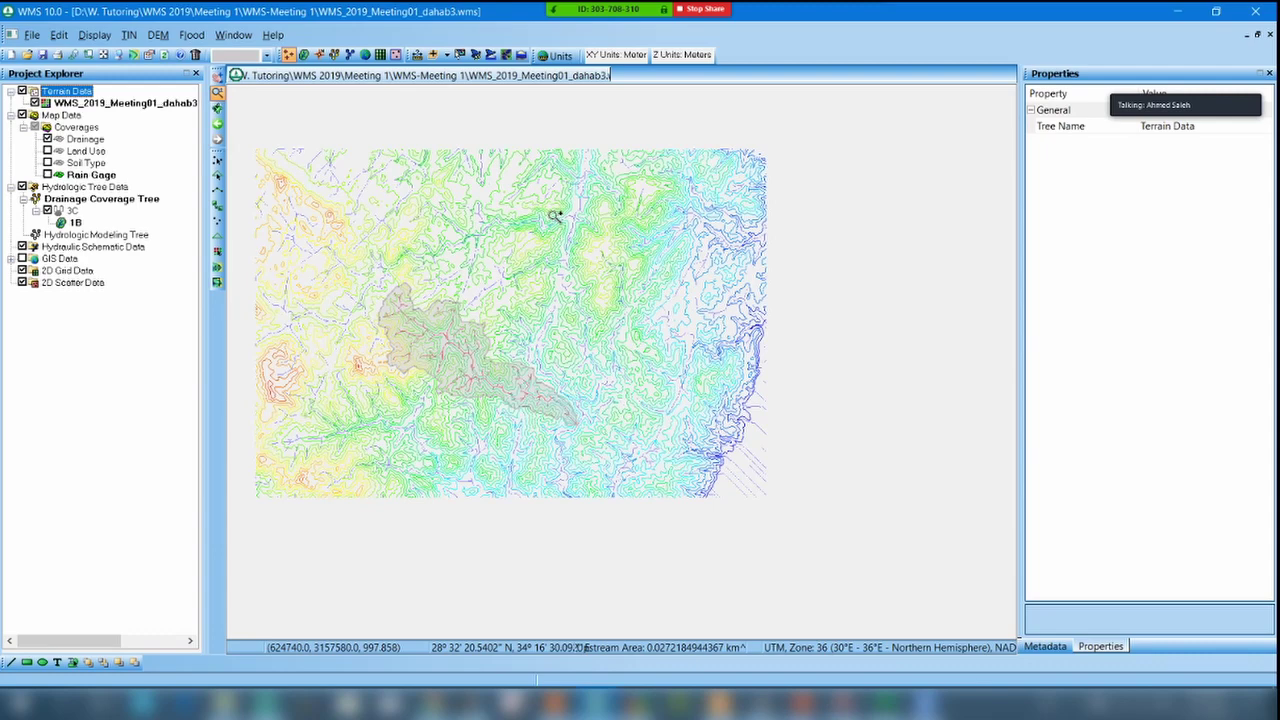
# Delete the Land Use, Soil Type and Rain Gage coverages from Map Data.
pyautogui.click(88, 152)
pyautogui.rightClick(90, 152)
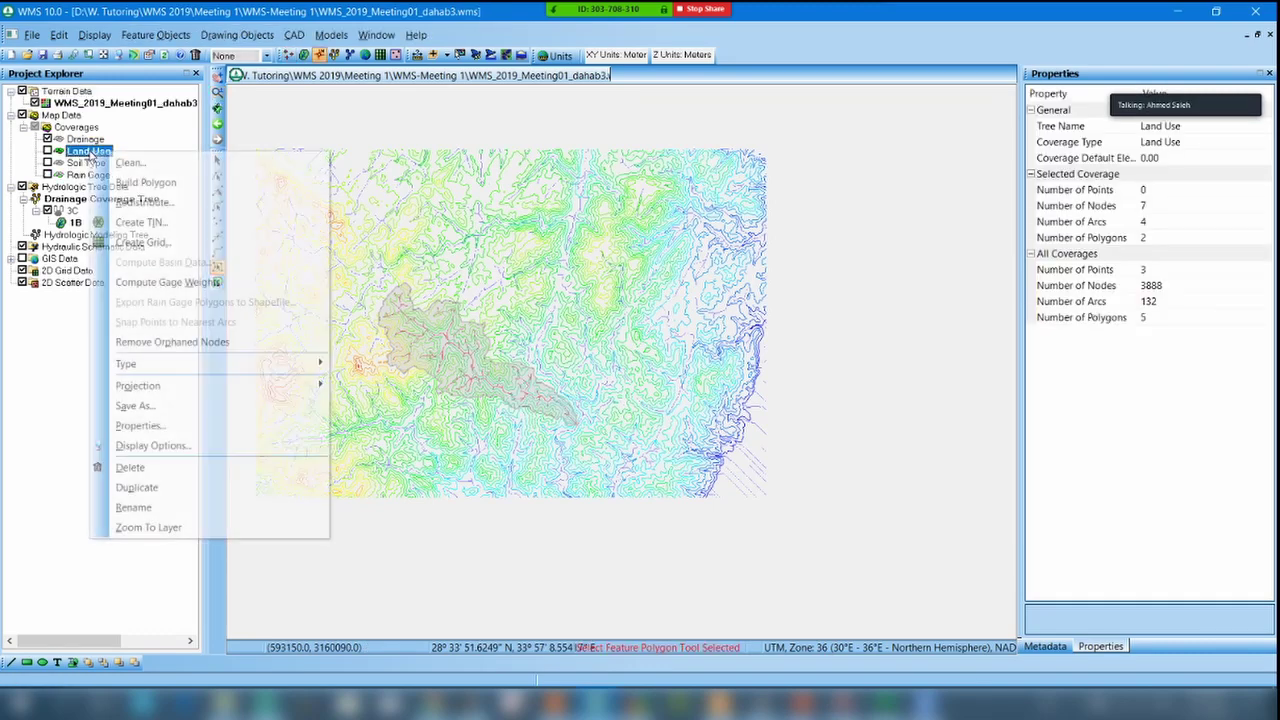
pyautogui.click(214, 470)
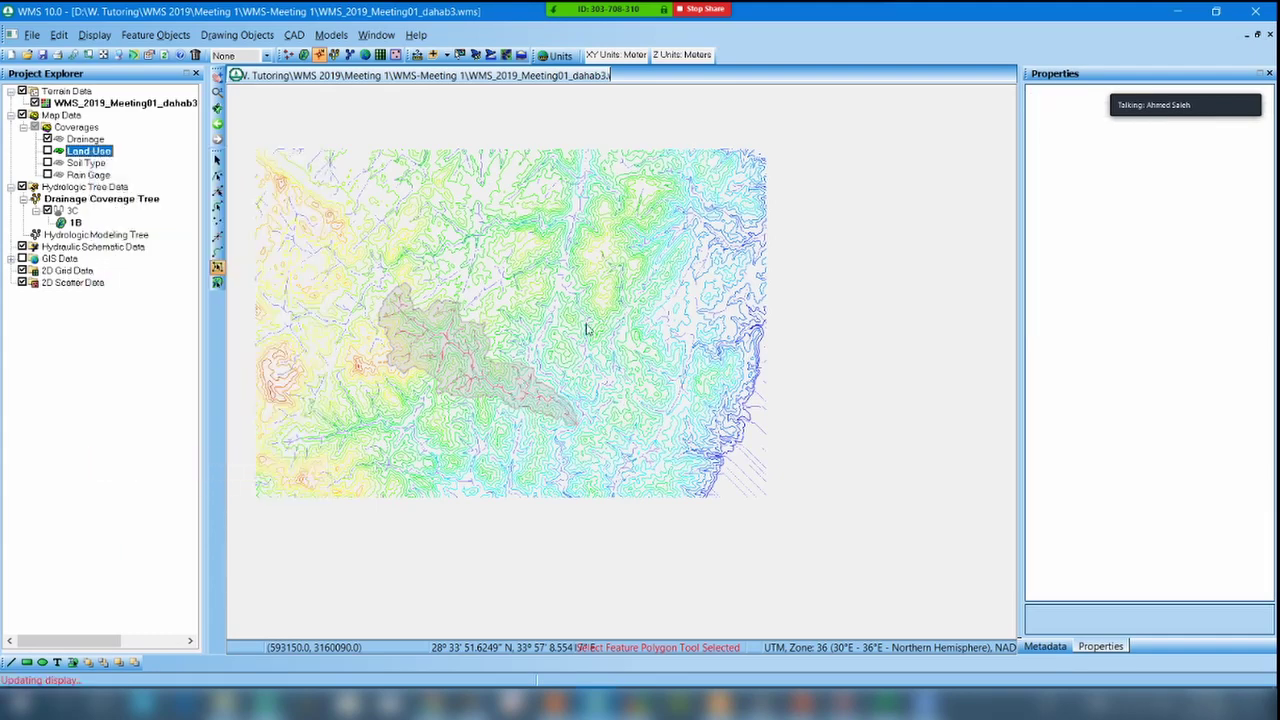
pyautogui.rightClick(80, 151)
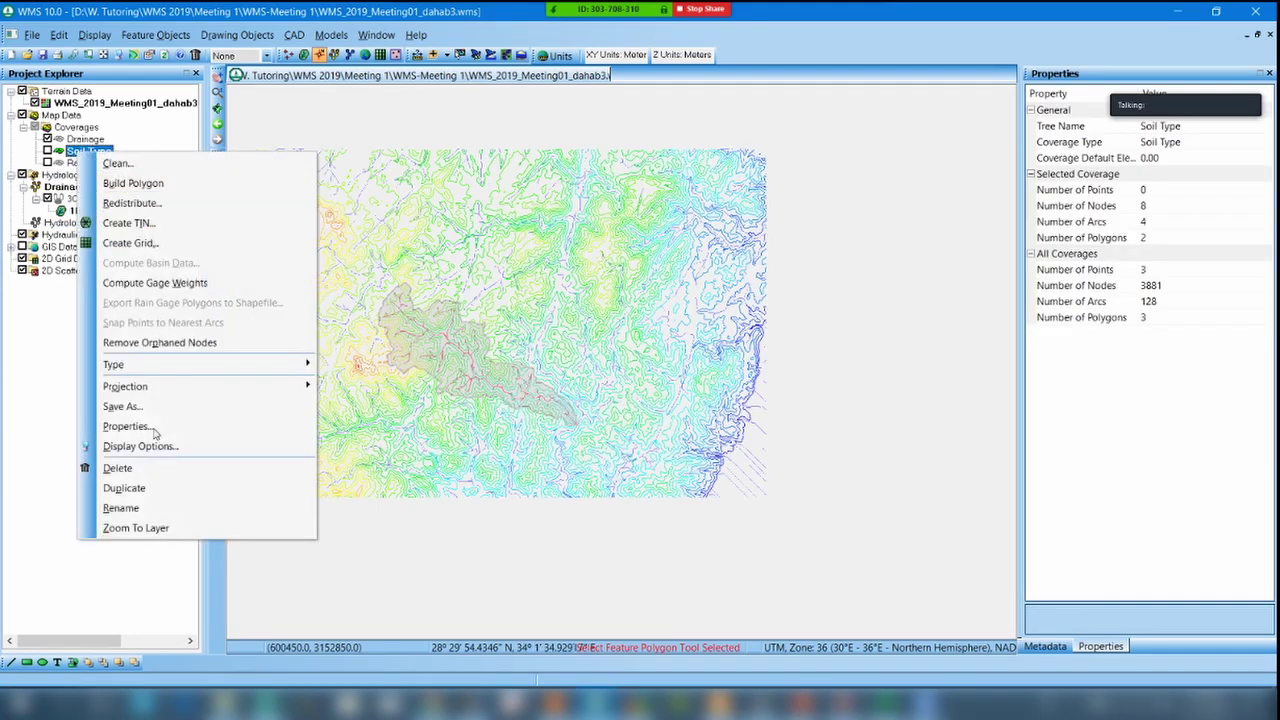
pyautogui.click(181, 477)
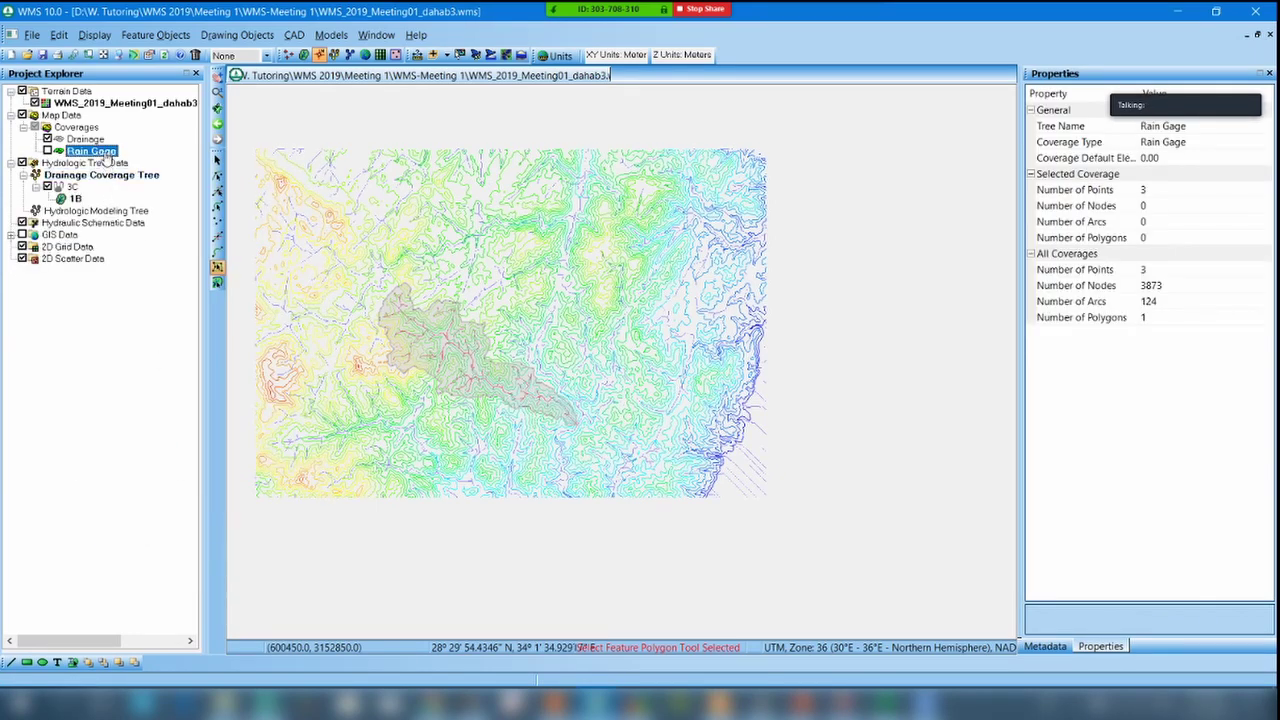
pyautogui.rightClick(107, 158)
pyautogui.click(234, 470)
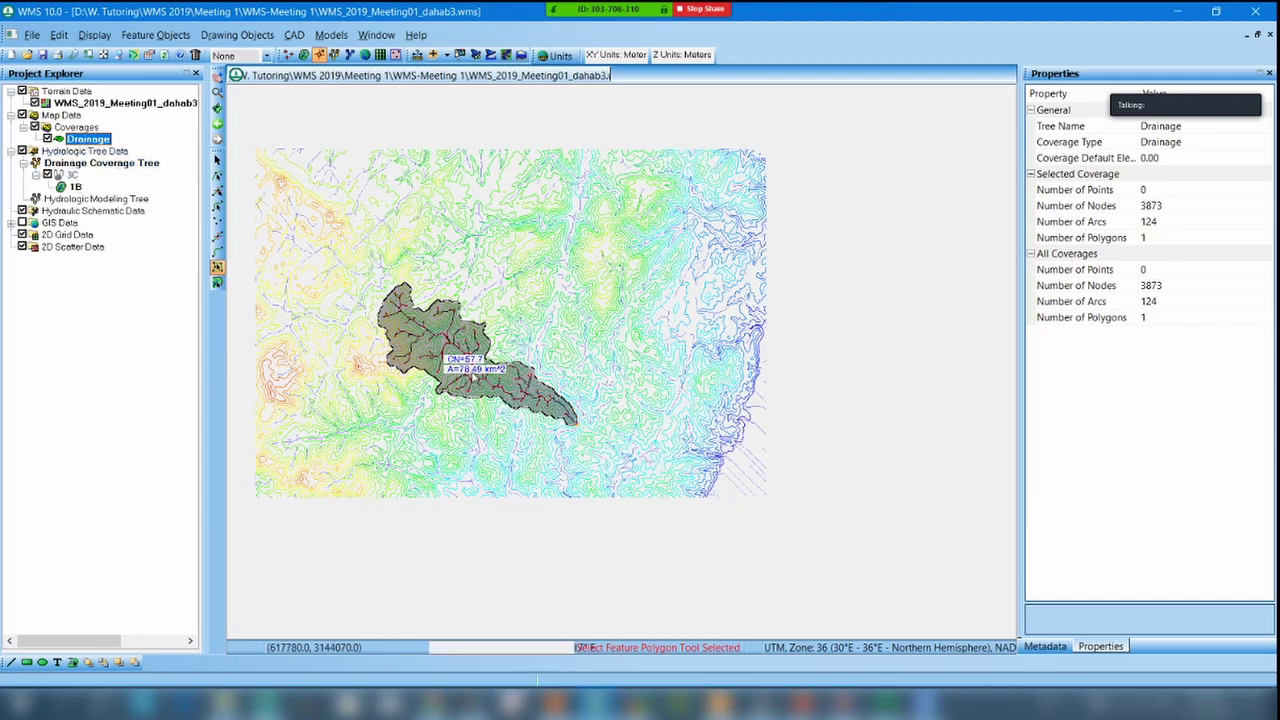
# Activate the Hydrologic Modeling Module and delete all existing hydrographs from the model.
pyautogui.click(446, 368)
pyautogui.scroll(2, 446, 368)
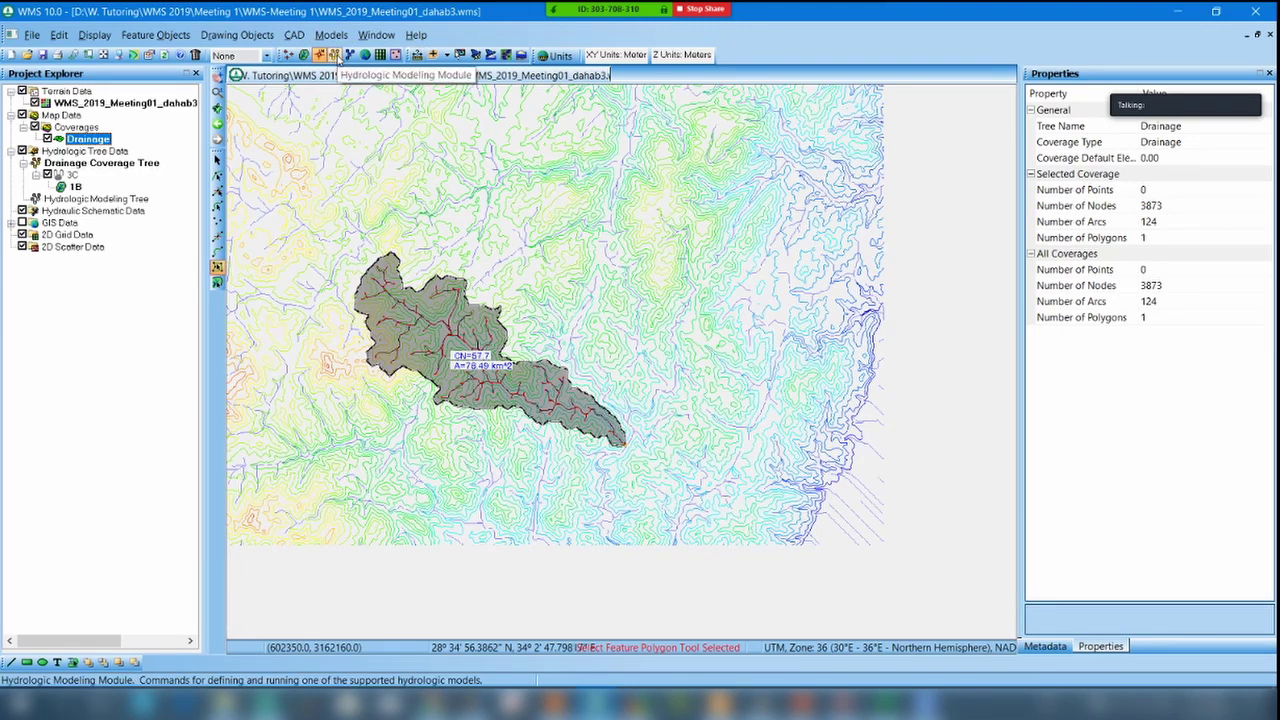
pyautogui.click(335, 55)
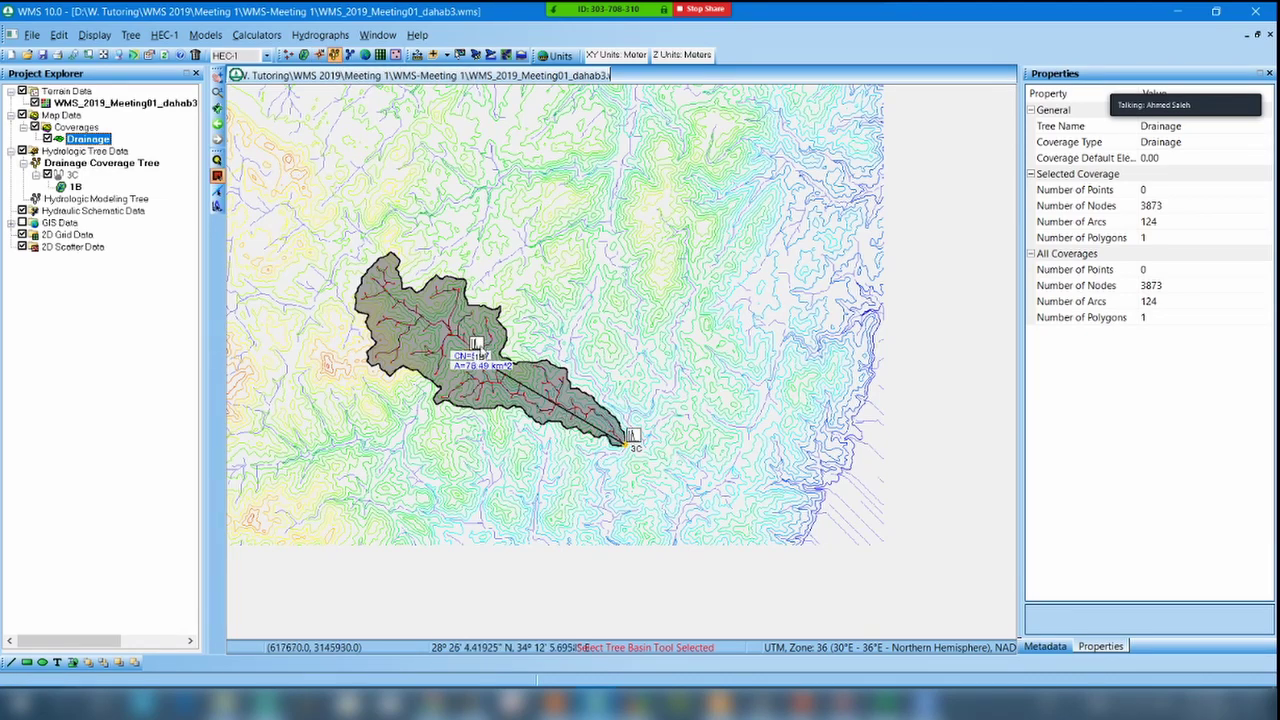
pyautogui.click(320, 36)
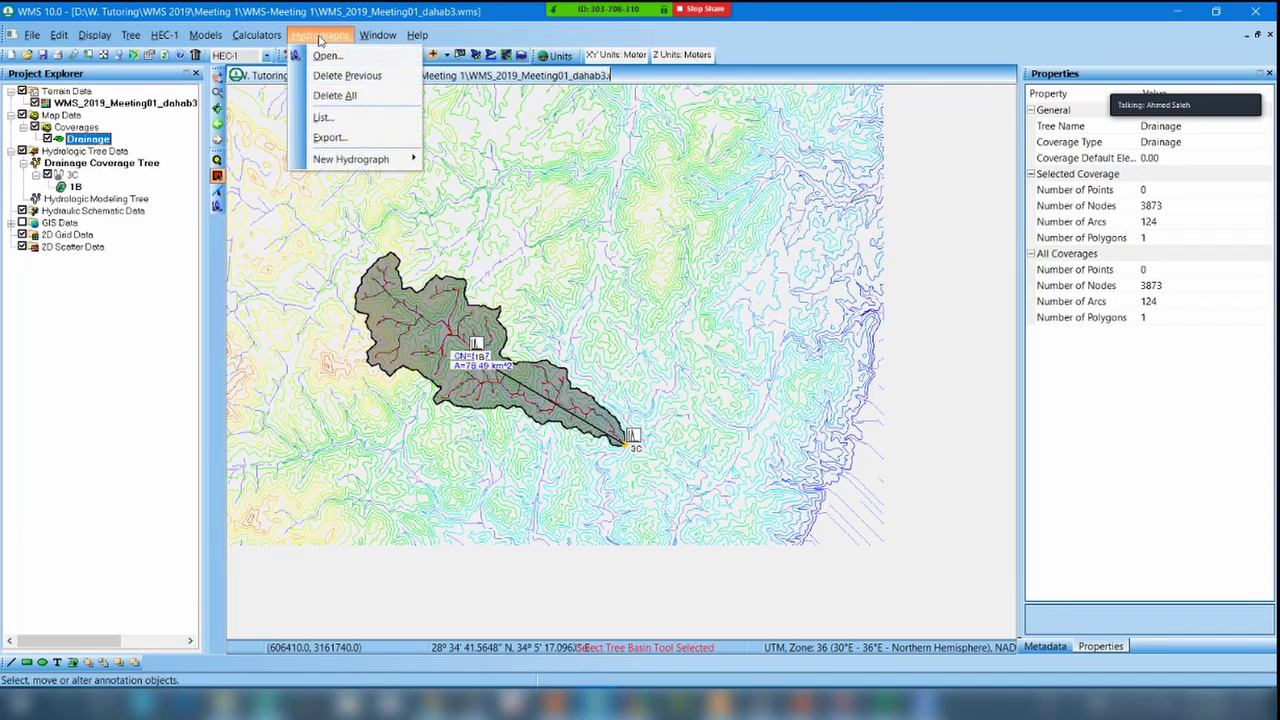
pyautogui.click(336, 97)
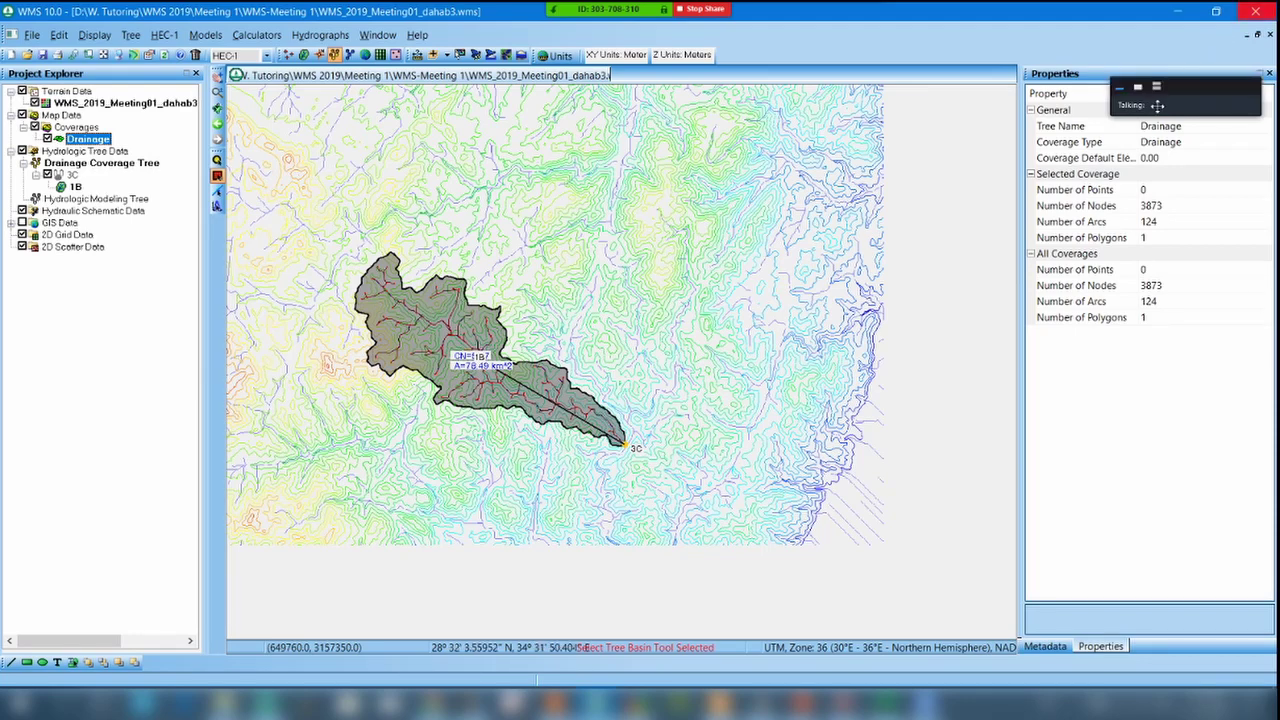
pyautogui.moveTo(1150, 88); pyautogui.dragTo(1043, 25)
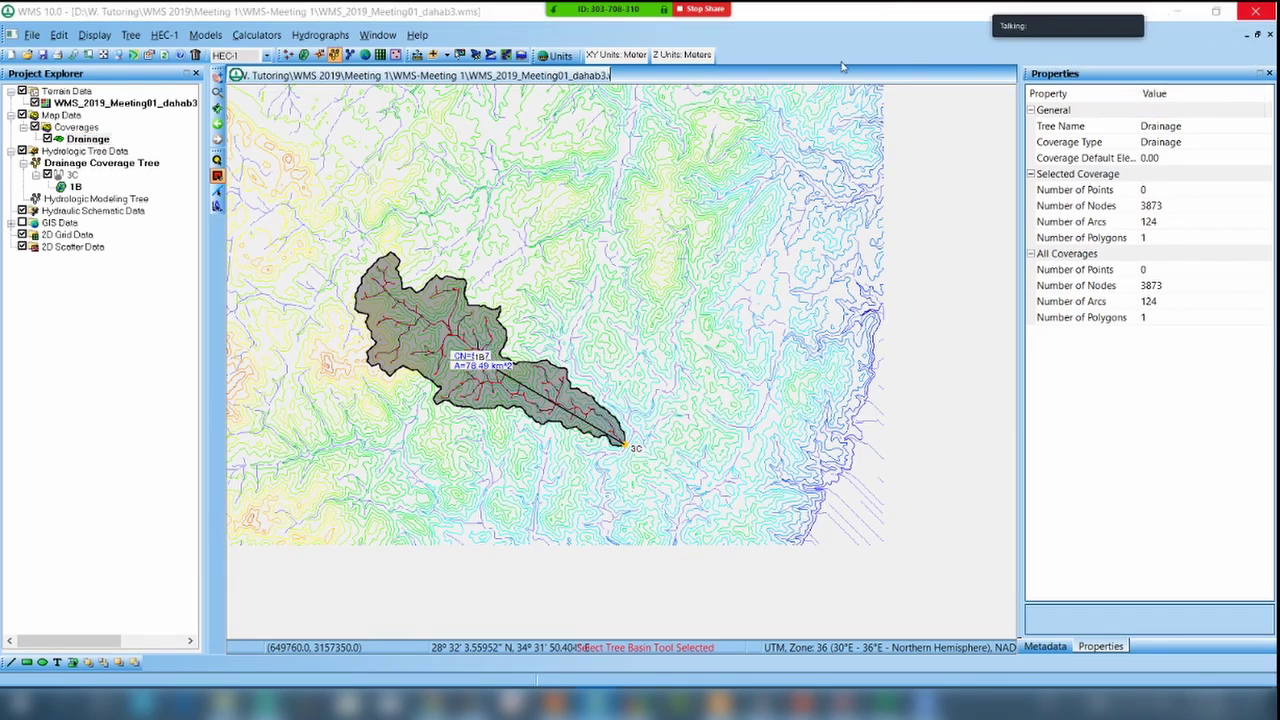
pyautogui.click(1228, 167)
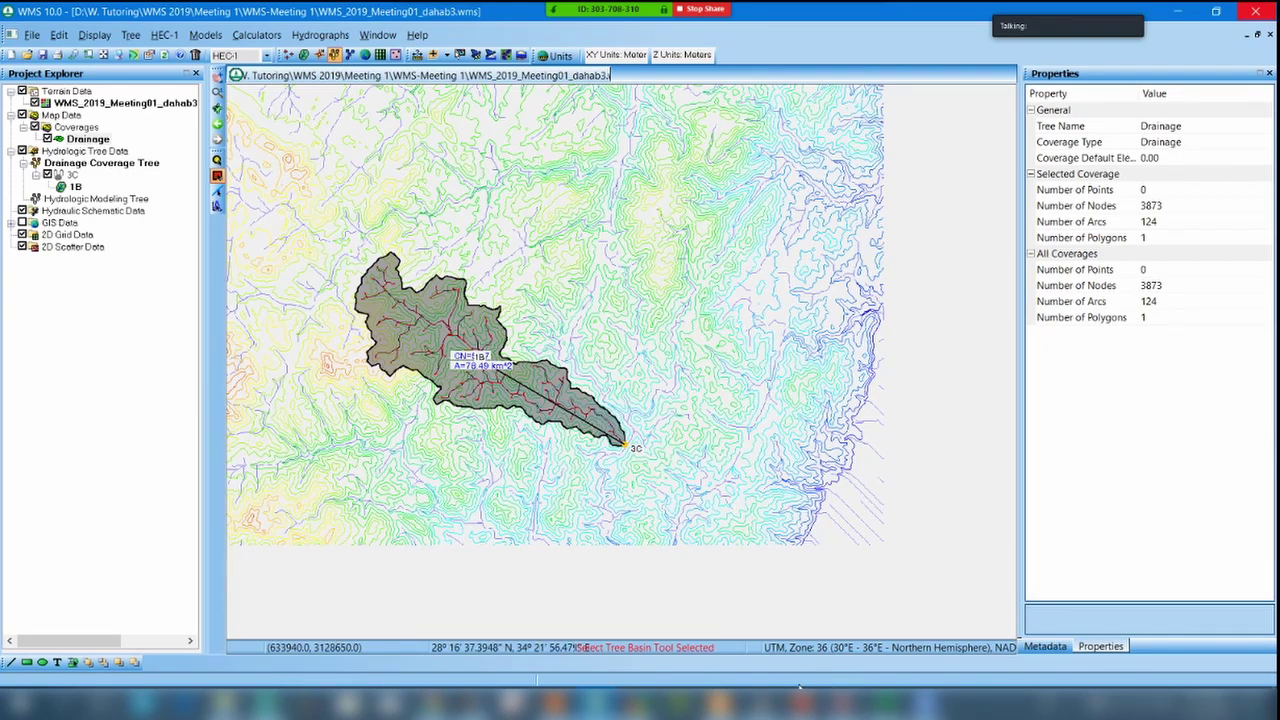
# Switch to the Meeting 2.pptx presentation in PowerPoint, view slide 4 on land use and soil data, and return to WMS.
pyautogui.moveTo(801, 708)
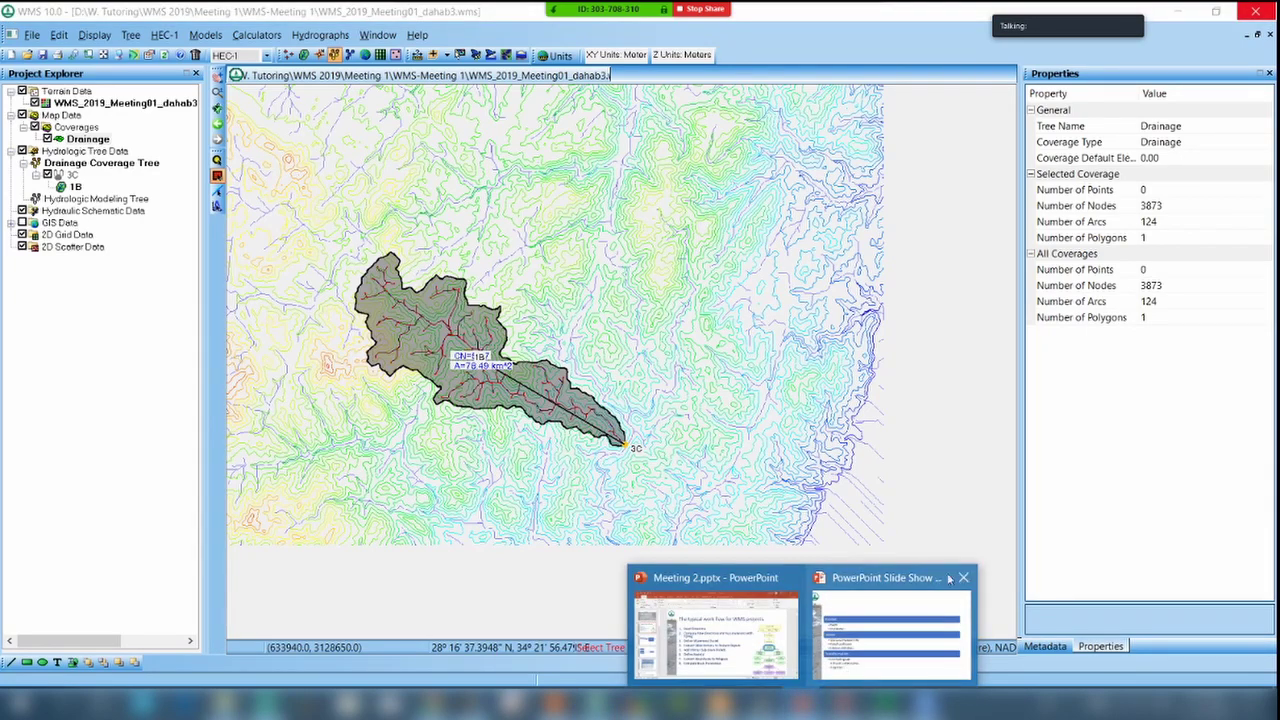
pyautogui.click(762, 641)
pyautogui.press('Down')
pyautogui.press('Down')
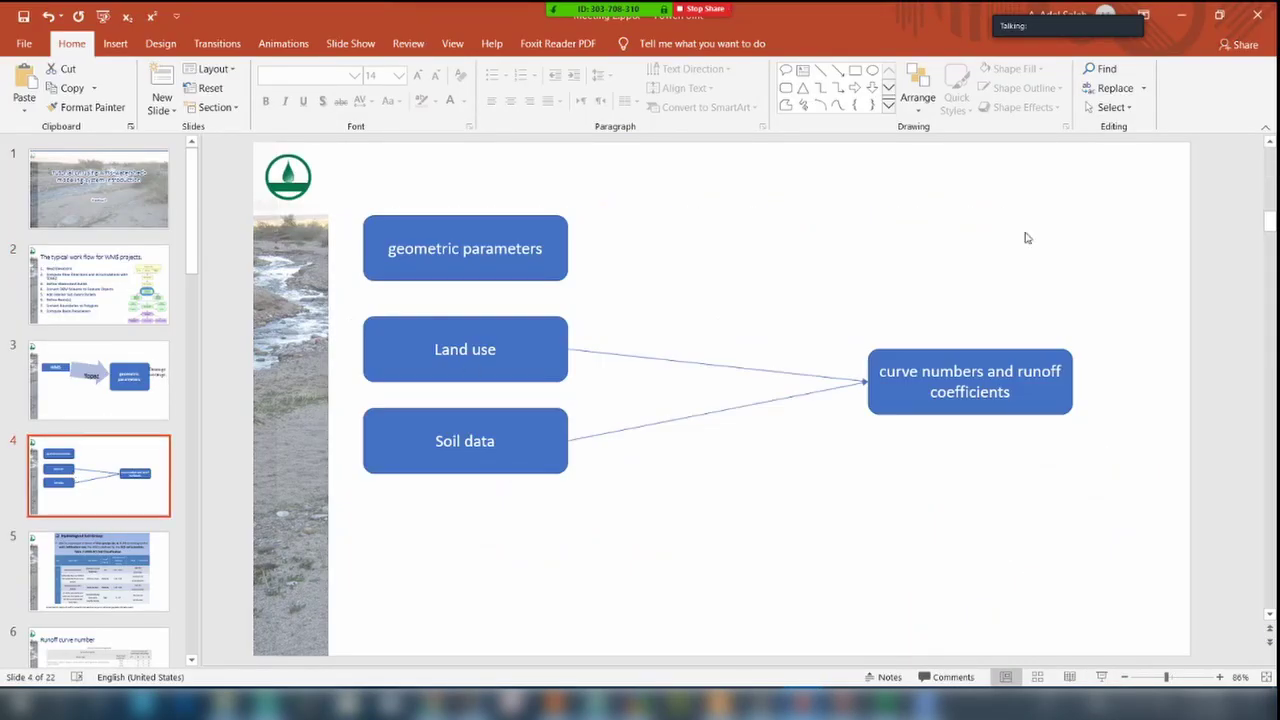
pyautogui.hotkey('alt', 'Tab')
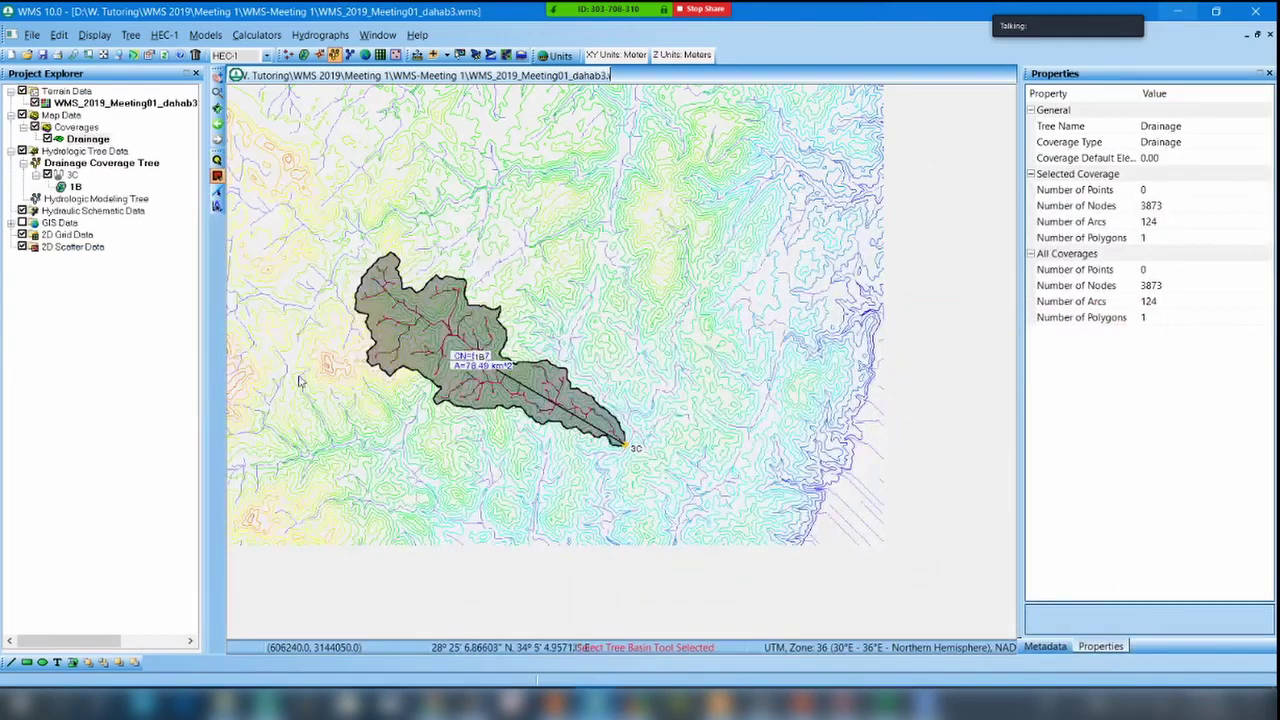
# Create a new coverage under Map Data with the coverage type Land Use.
pyautogui.click(80, 130)
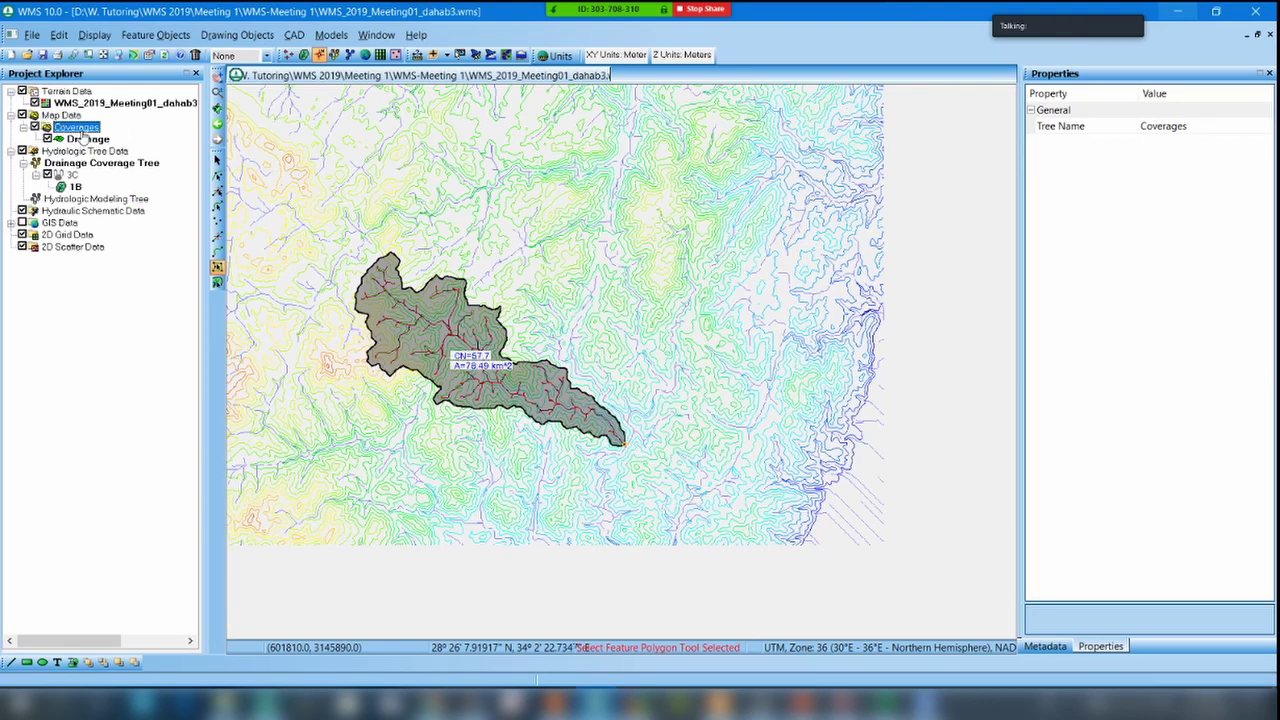
pyautogui.rightClick(82, 129)
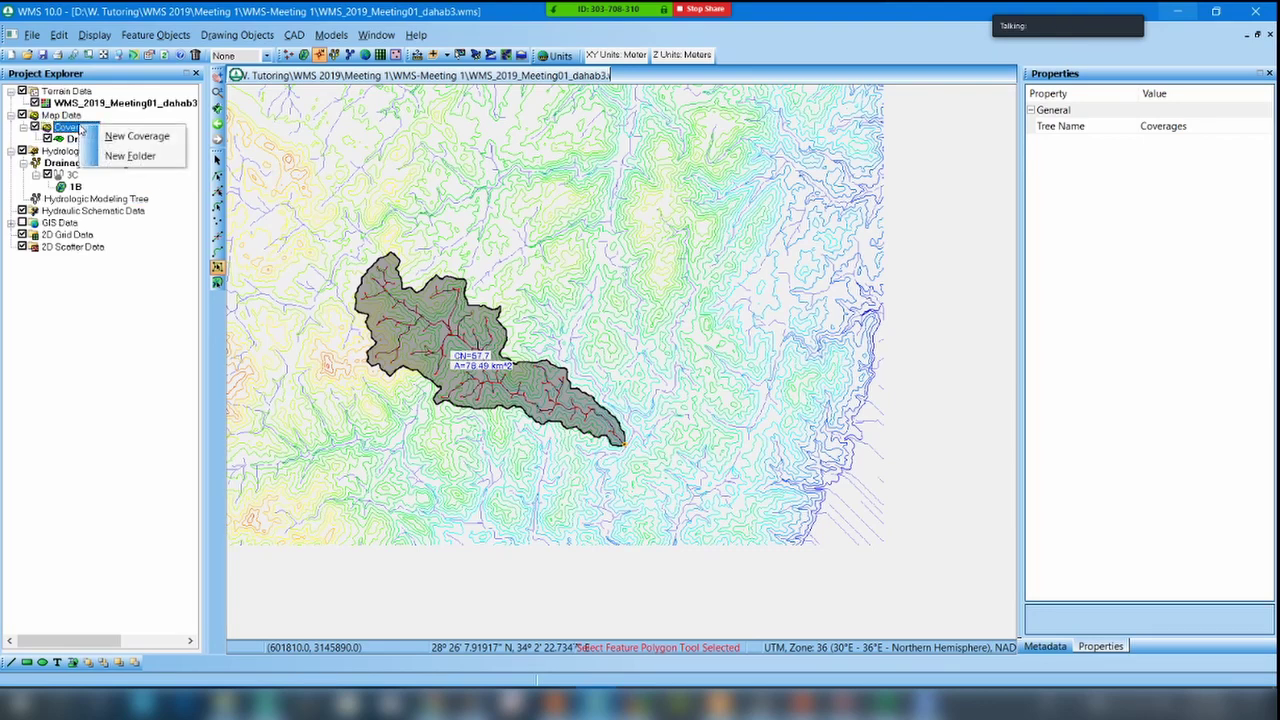
pyautogui.click(137, 136)
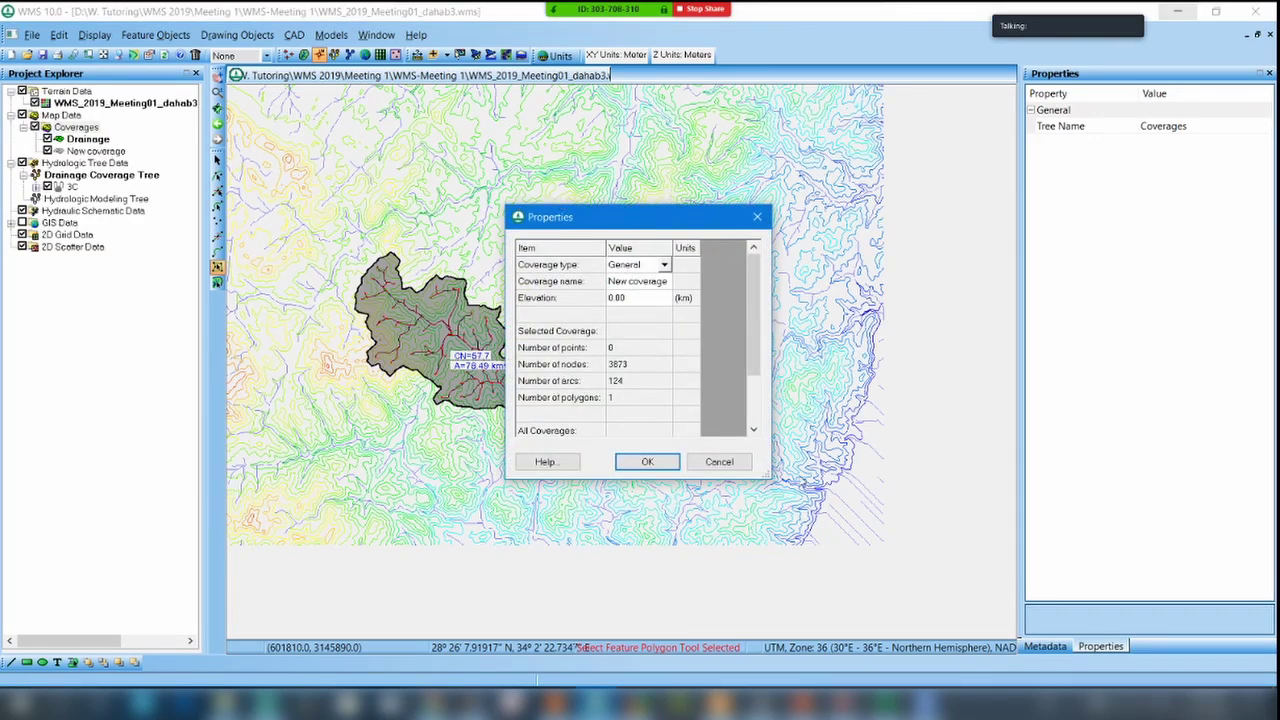
pyautogui.moveTo(767, 475); pyautogui.dragTo(774, 579)
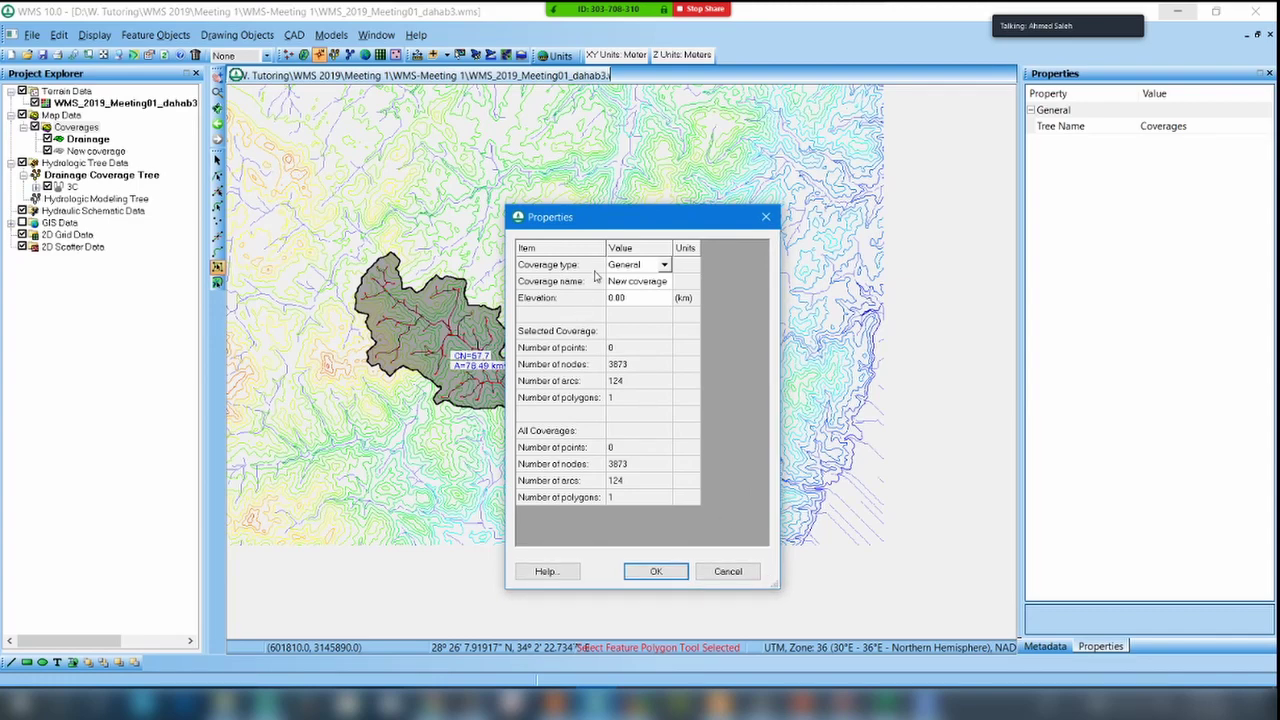
pyautogui.click(665, 265)
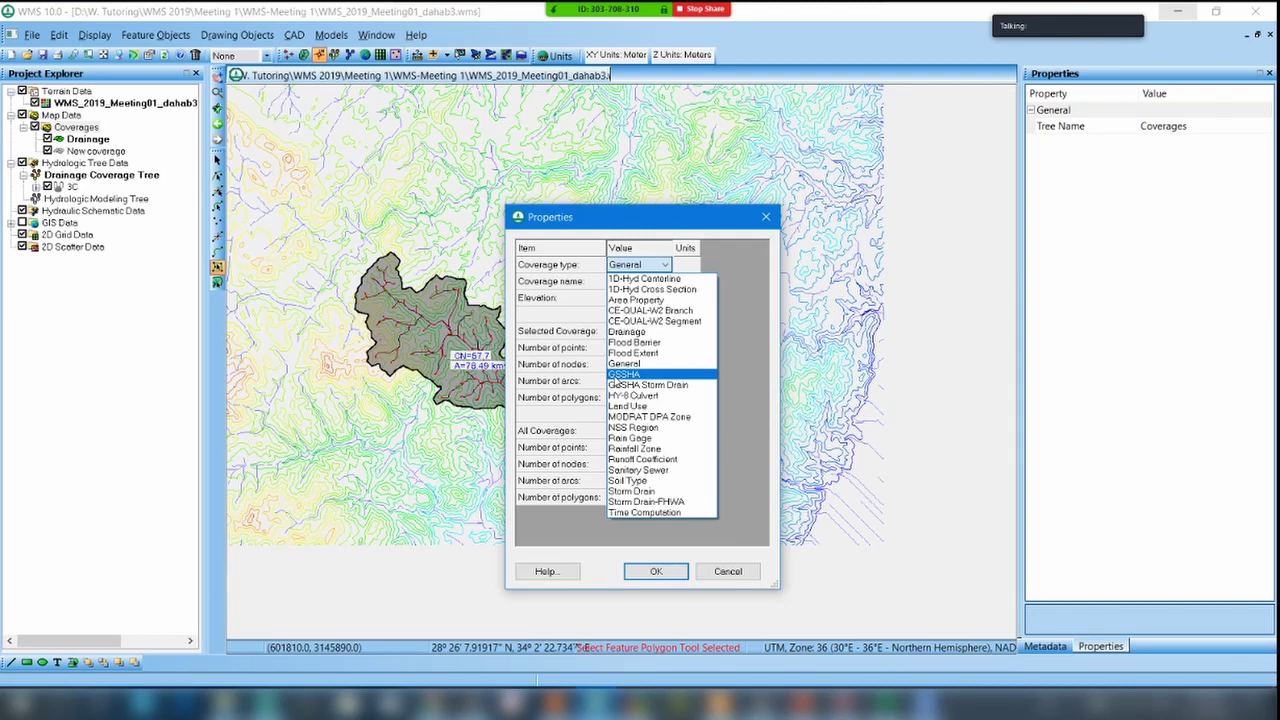
pyautogui.click(613, 231)
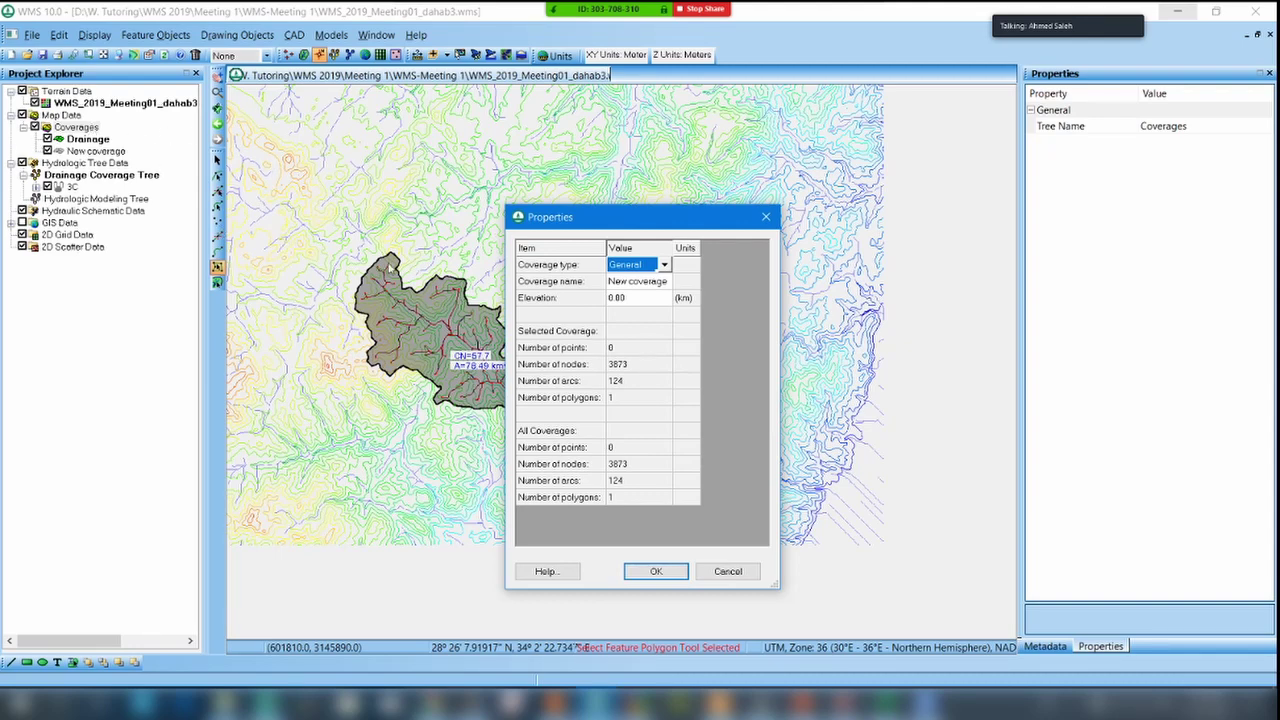
pyautogui.click(664, 266)
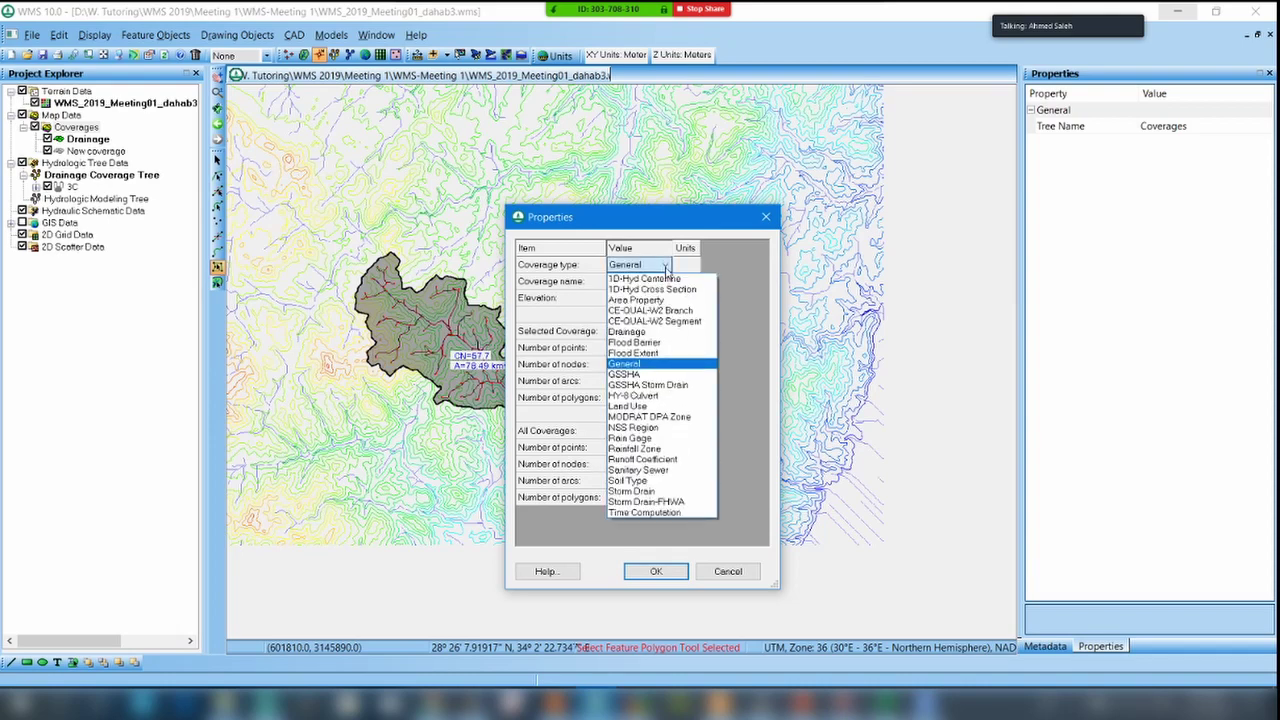
pyautogui.click(662, 408)
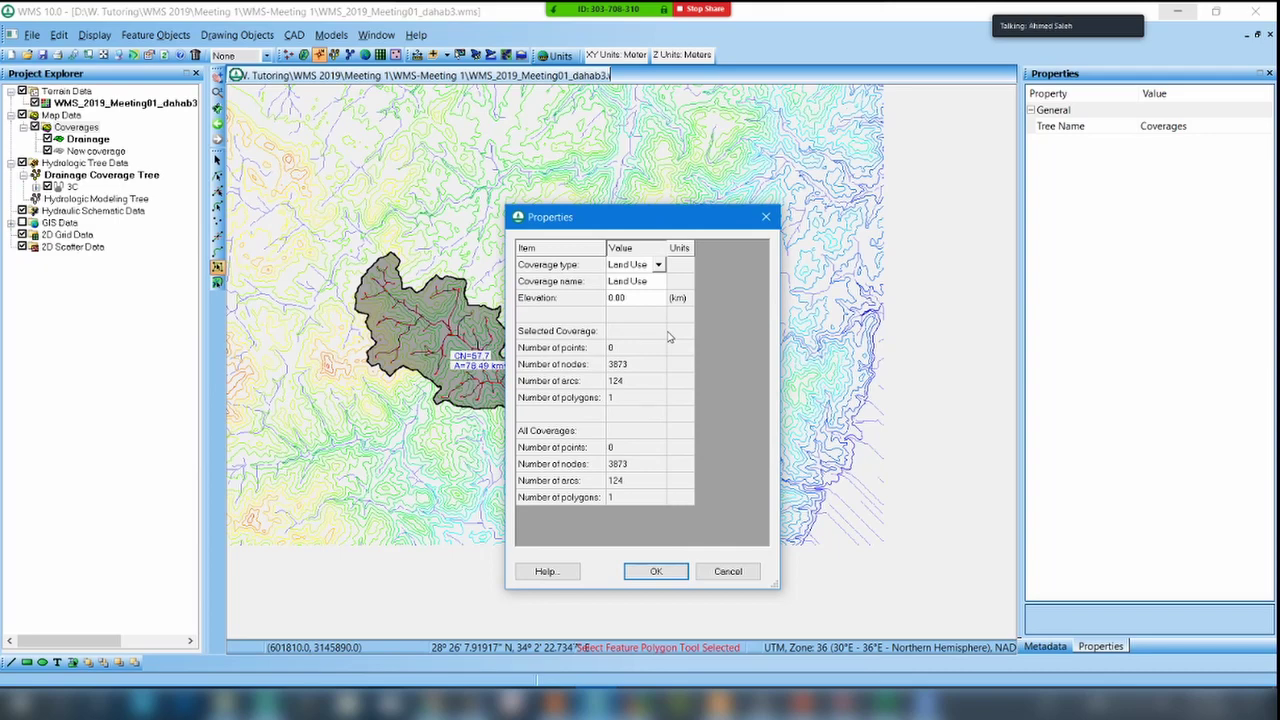
pyautogui.click(656, 571)
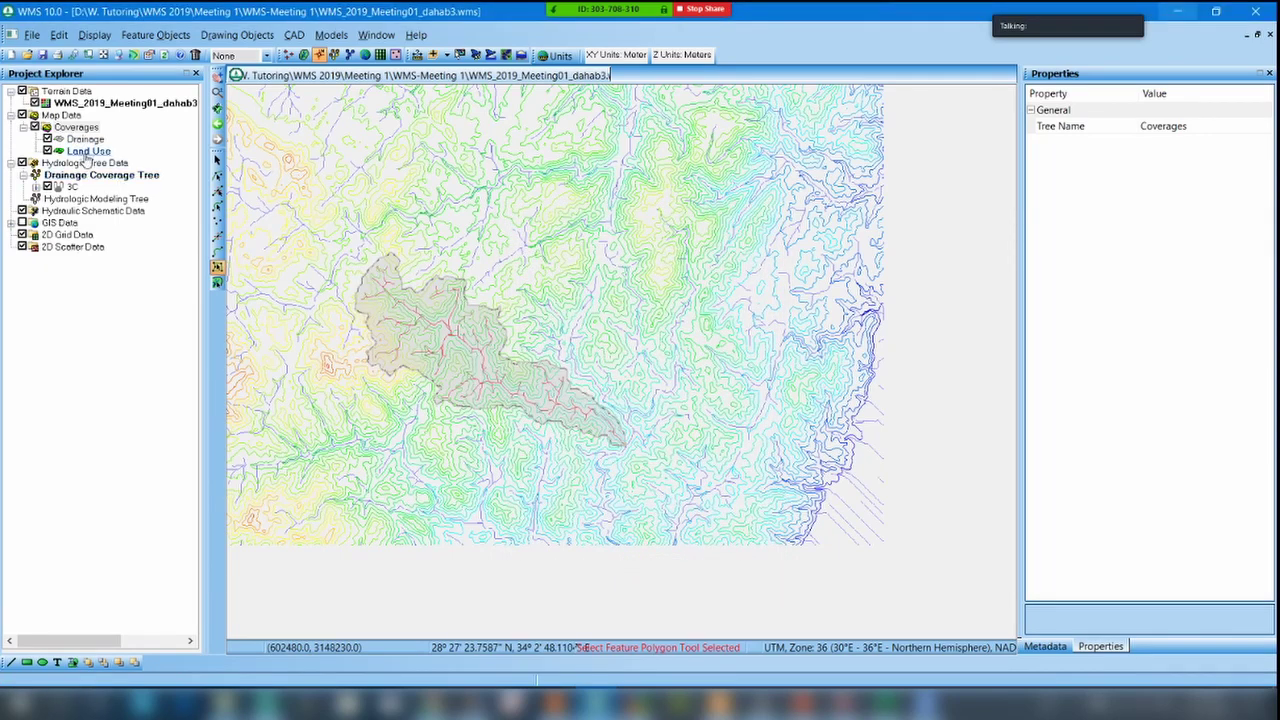
# Compare the Drainage and Land Use coverages by activating each in turn and examining its display and feature counts.
pyautogui.click(84, 151)
pyautogui.click(86, 140)
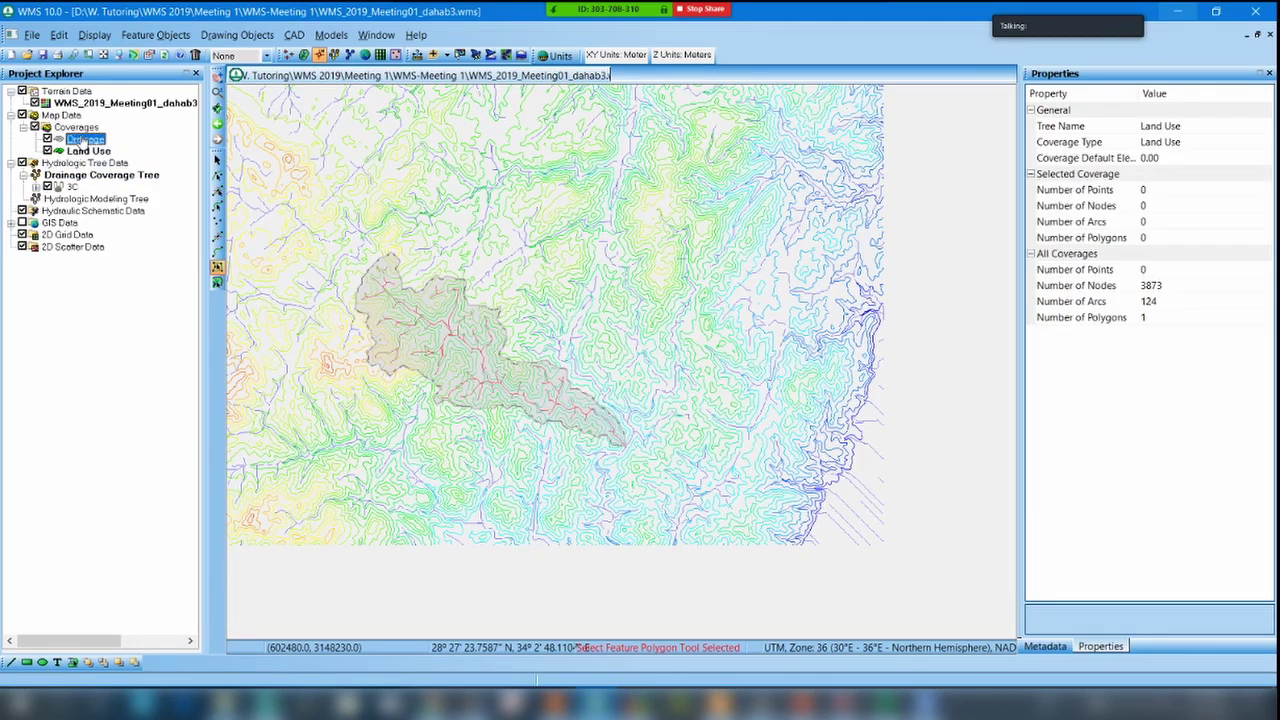
pyautogui.click(85, 151)
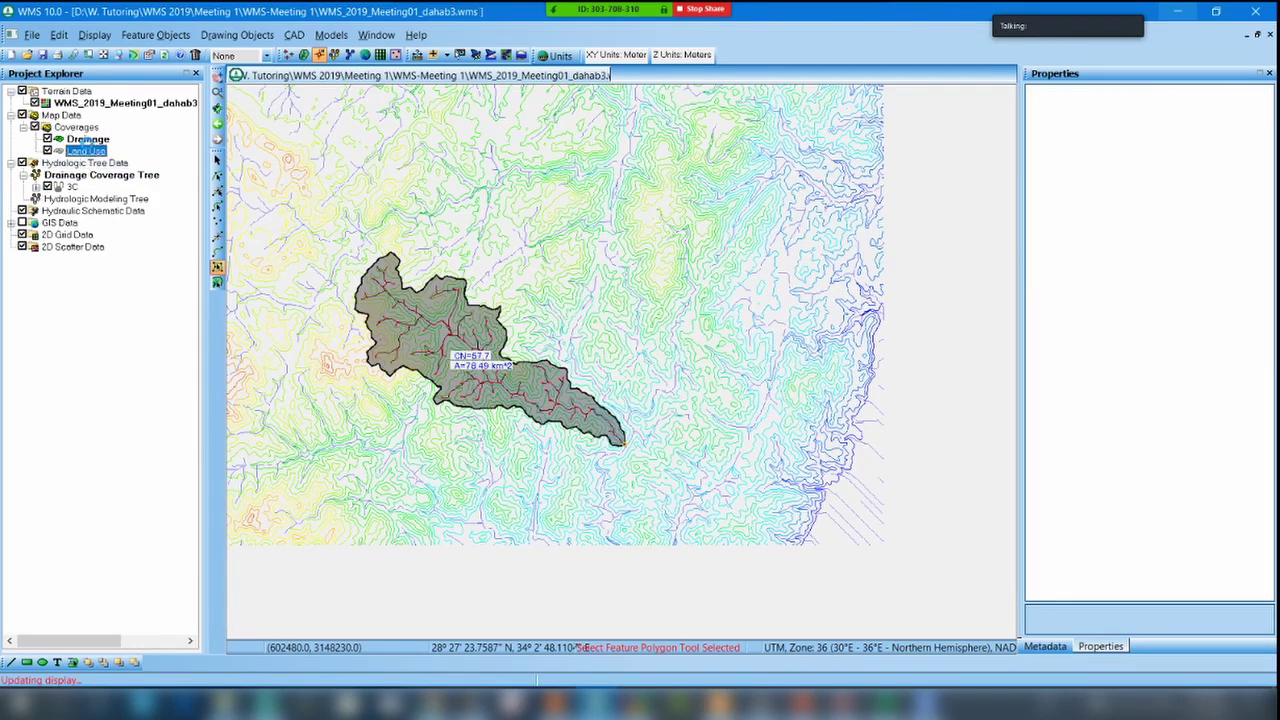
pyautogui.click(88, 139)
pyautogui.click(85, 151)
pyautogui.click(88, 139)
pyautogui.click(89, 151)
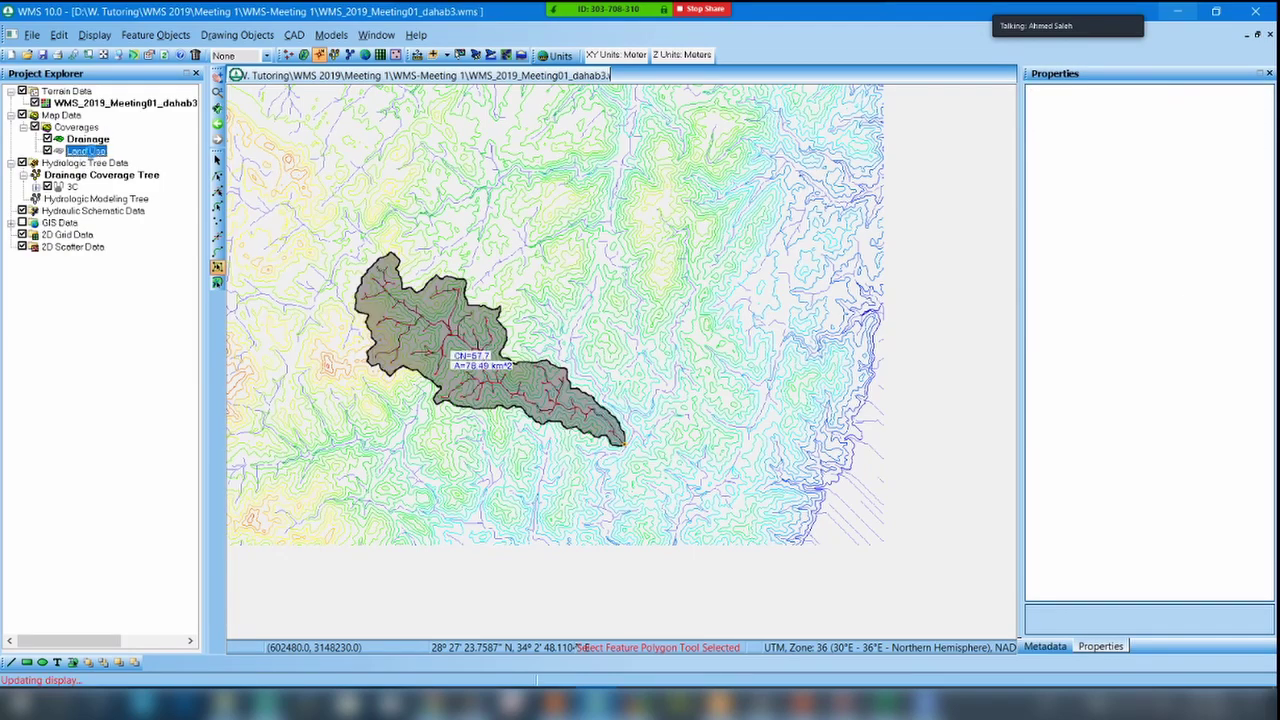
pyautogui.press('Up')
pyautogui.click(90, 150)
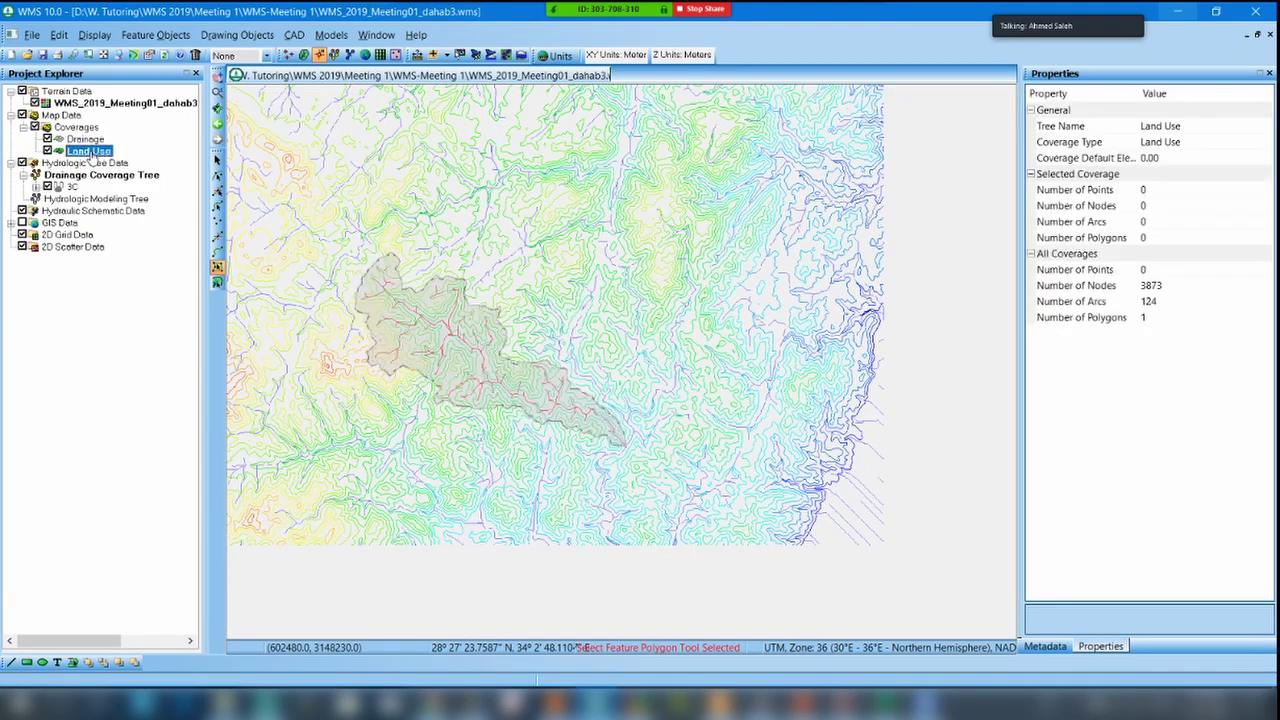
pyautogui.press('Up')
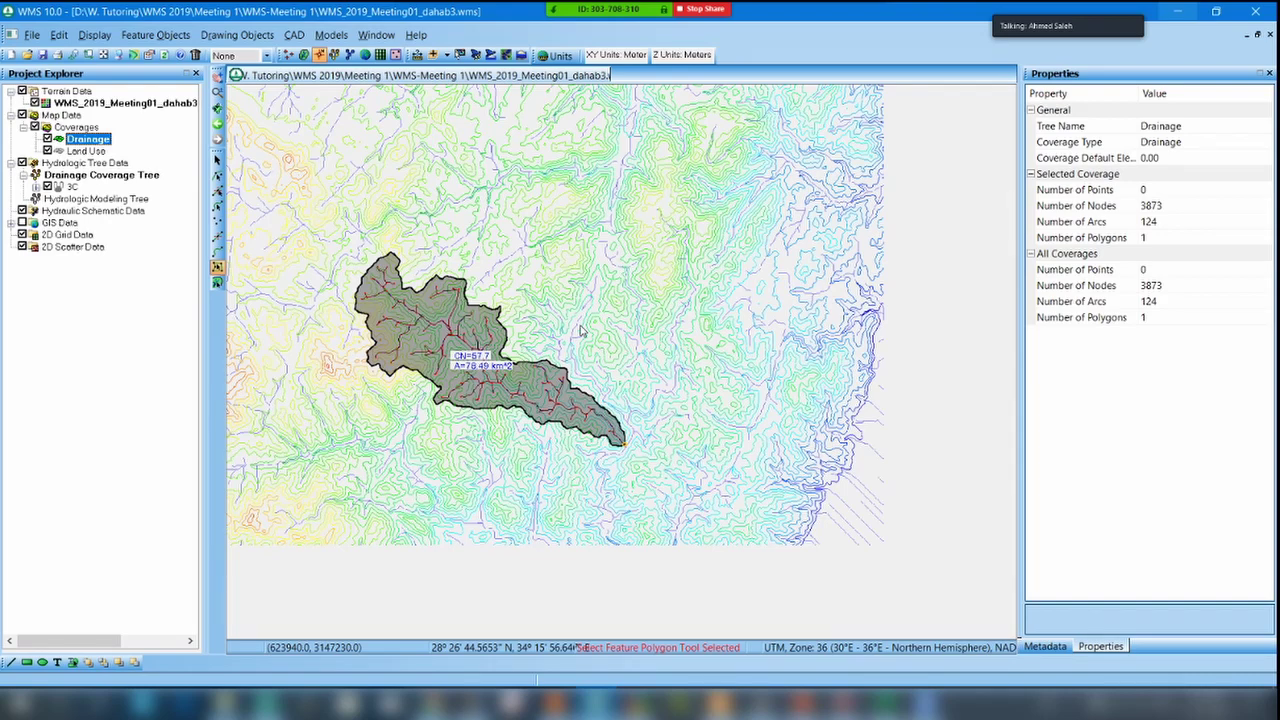
pyautogui.click(86, 151)
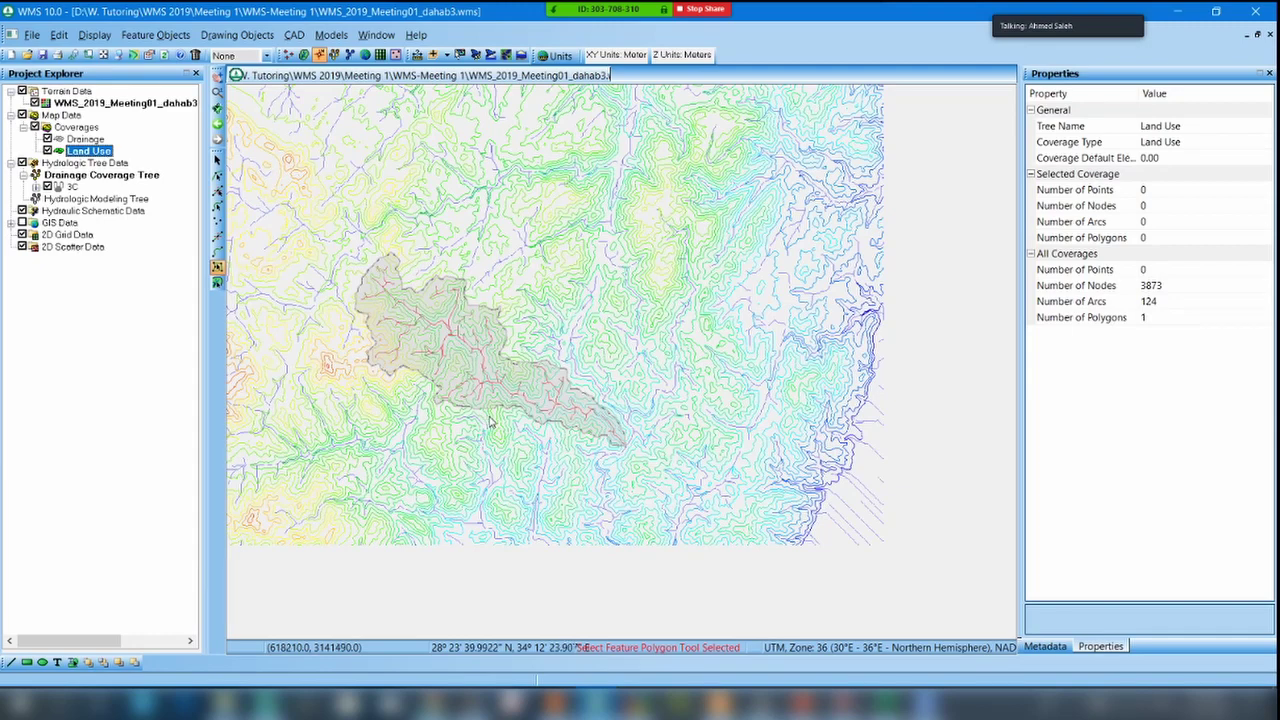
# Activate the Drainage coverage, inspect the basin polygon's attributes and feature polygon type, and close its dialog without changes.
pyautogui.click(86, 138)
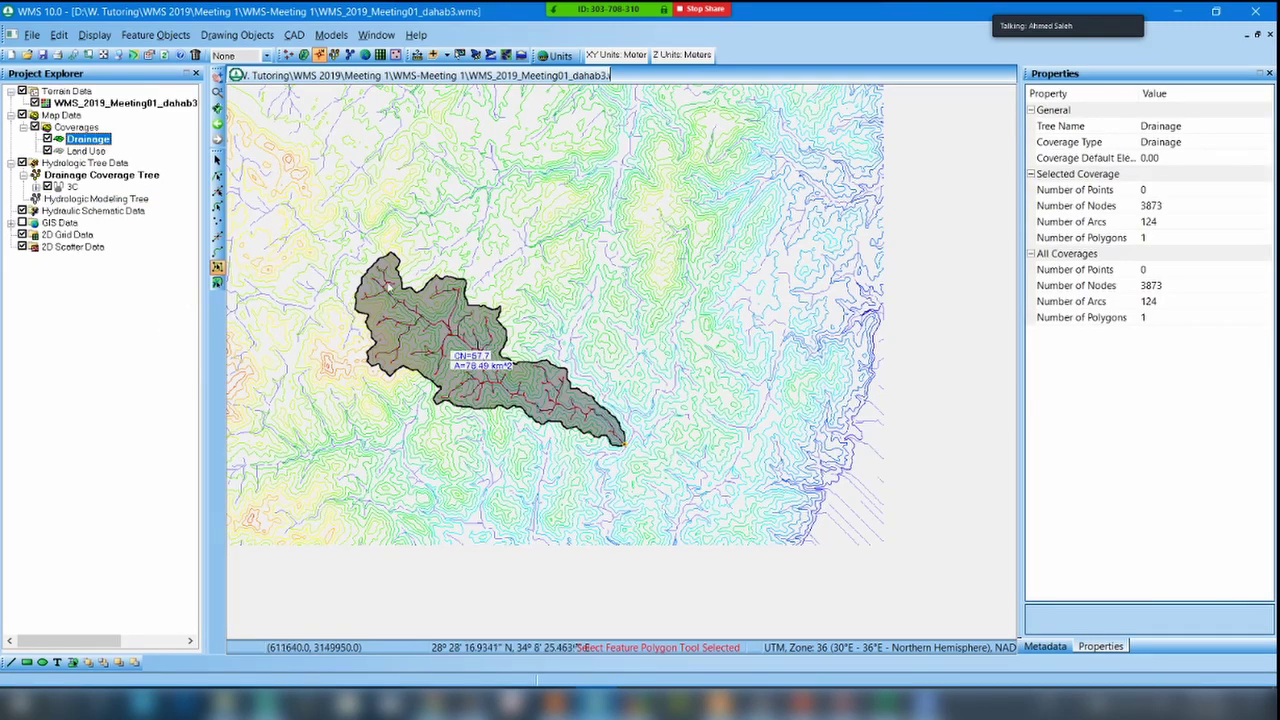
pyautogui.click(432, 296)
pyautogui.doubleClick(432, 296)
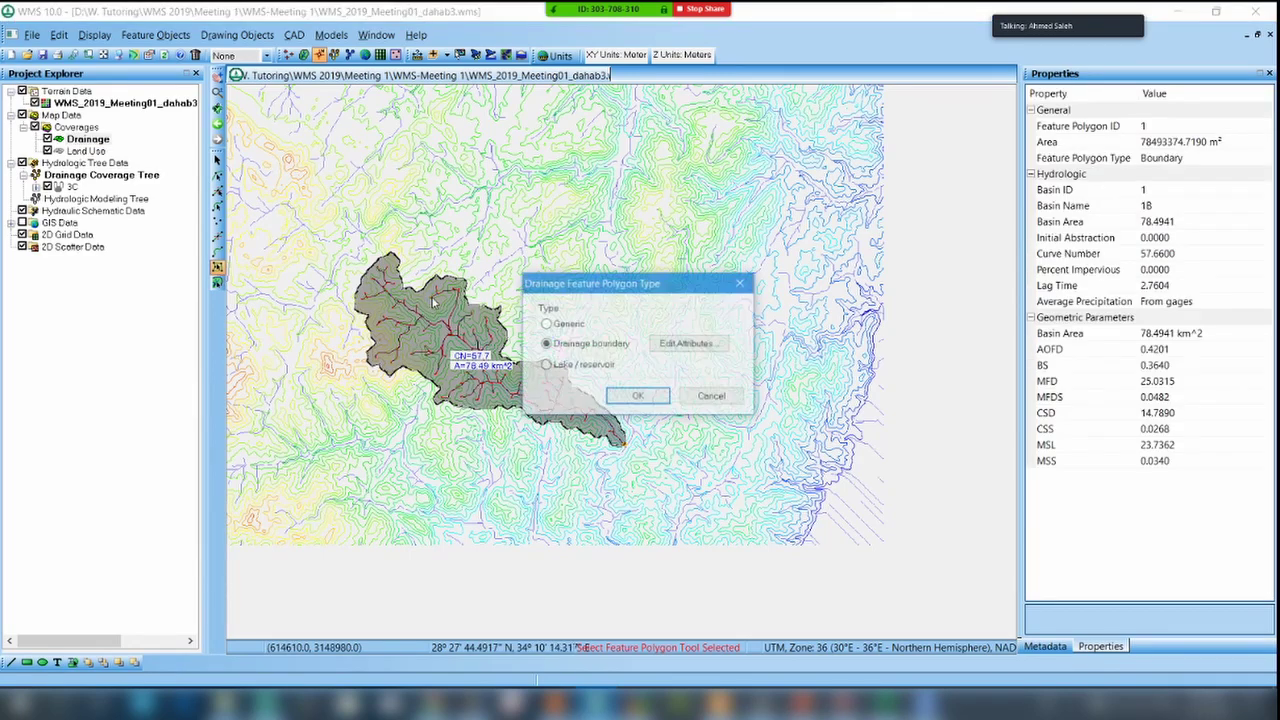
pyautogui.click(745, 283)
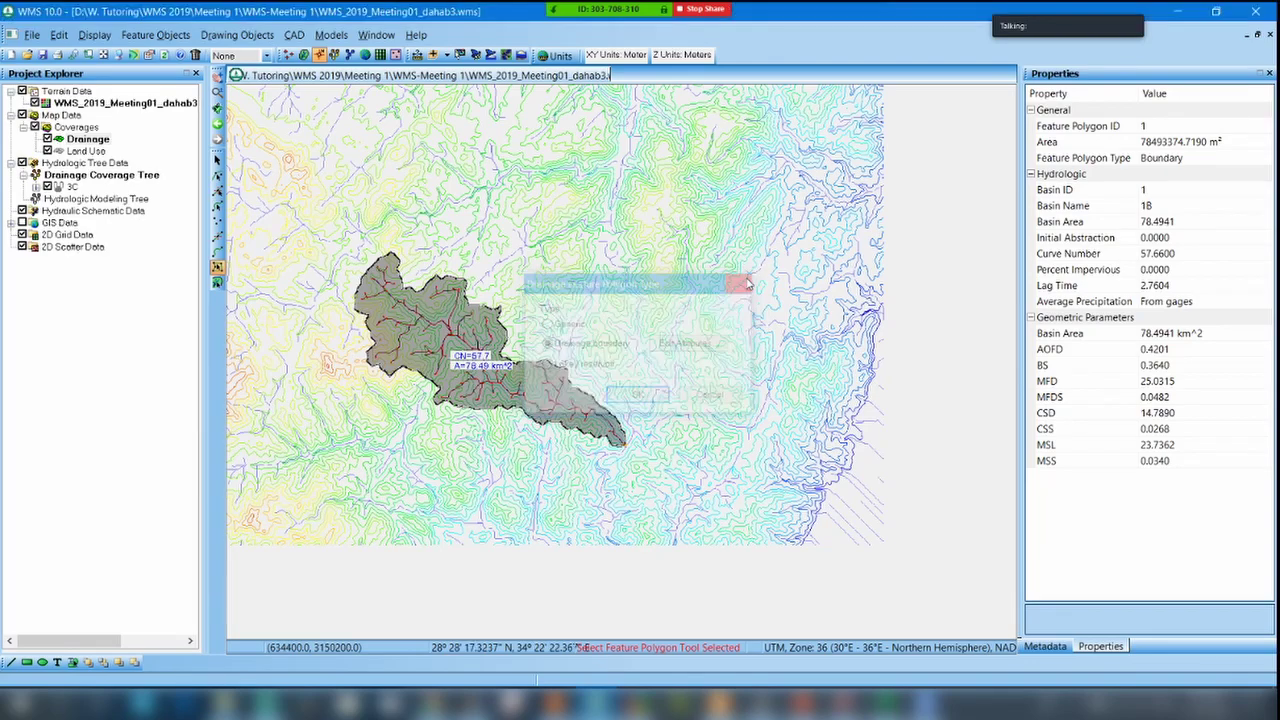
# Activate the Land Use coverage and check the basin area and the coverage properties for feature polygons.
pyautogui.click(86, 150)
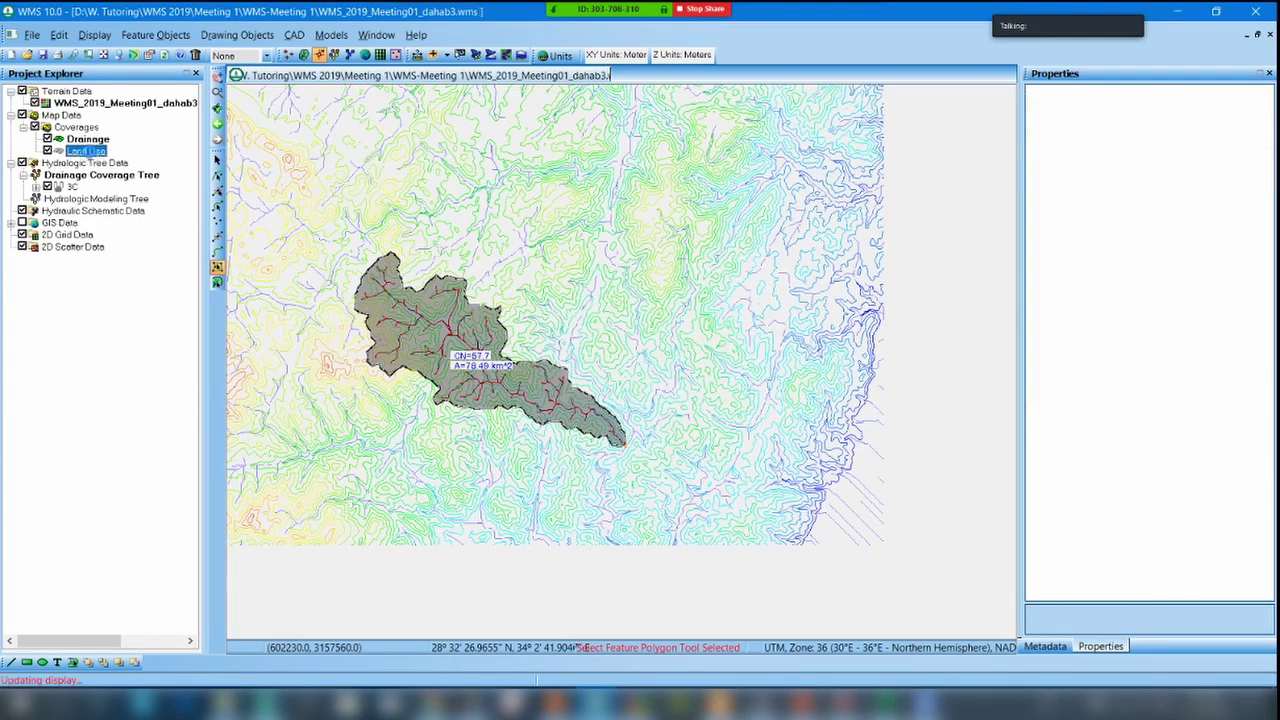
pyautogui.click(441, 322)
pyautogui.click(443, 322)
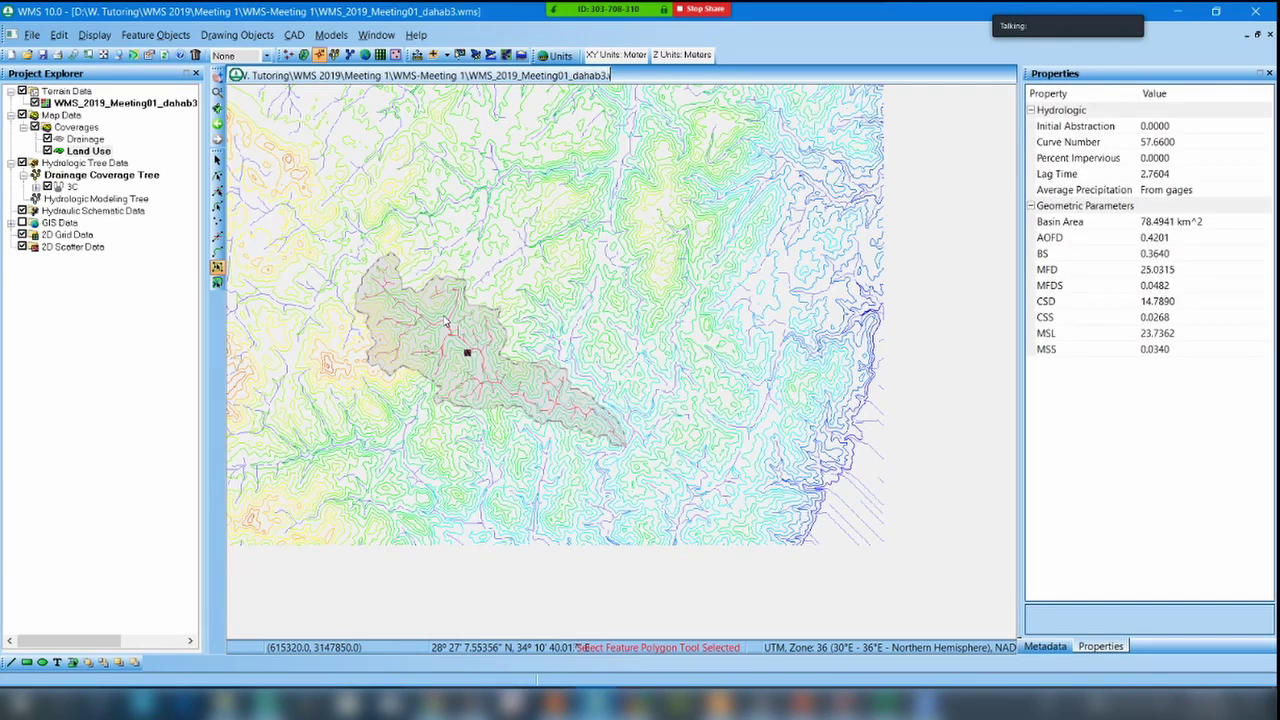
pyautogui.click(86, 151)
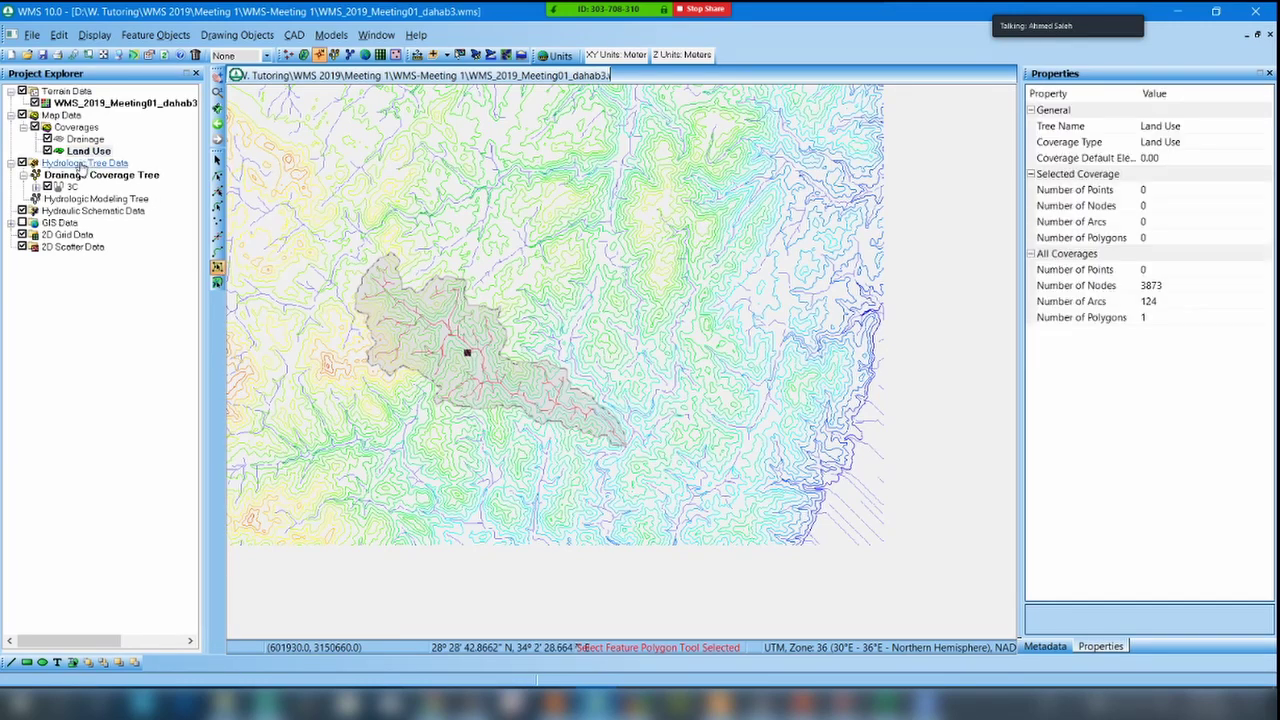
pyautogui.click(100, 152)
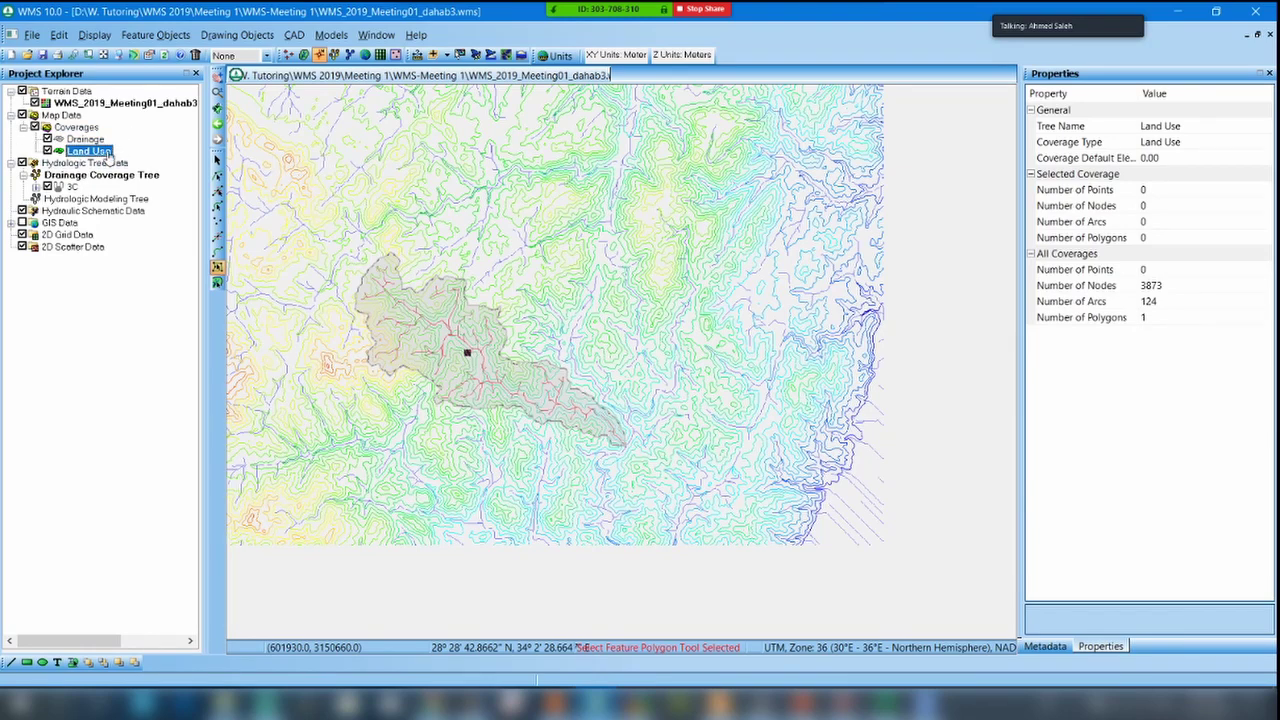
pyautogui.press('Return')
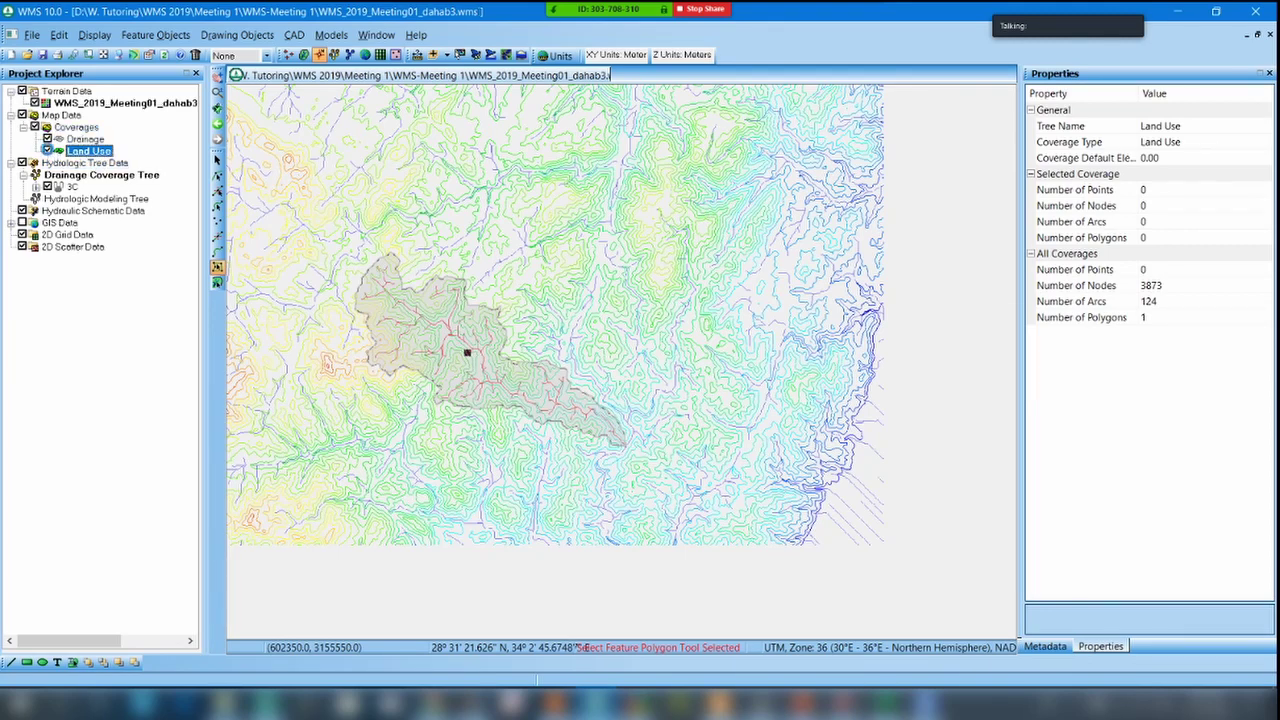
# Hide the Land Use coverage and create a new coverage with the coverage type Soil Type.
pyautogui.click(47, 150)
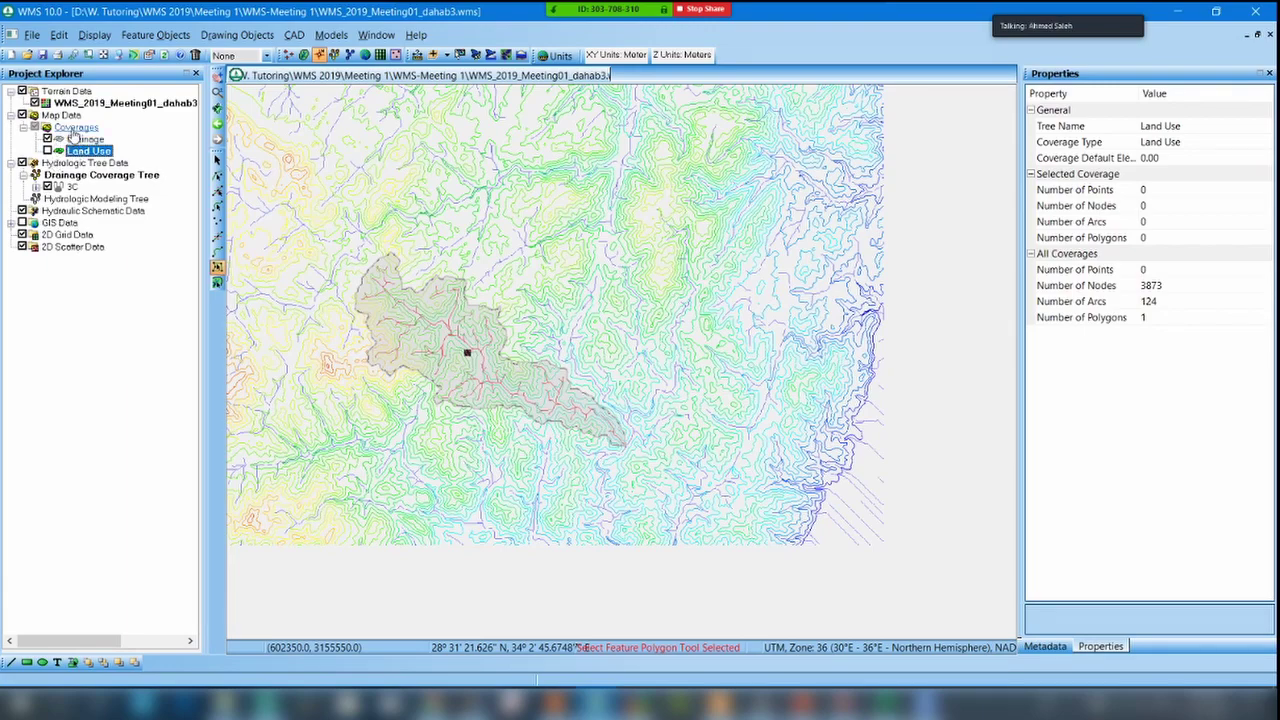
pyautogui.click(76, 128)
pyautogui.rightClick(76, 130)
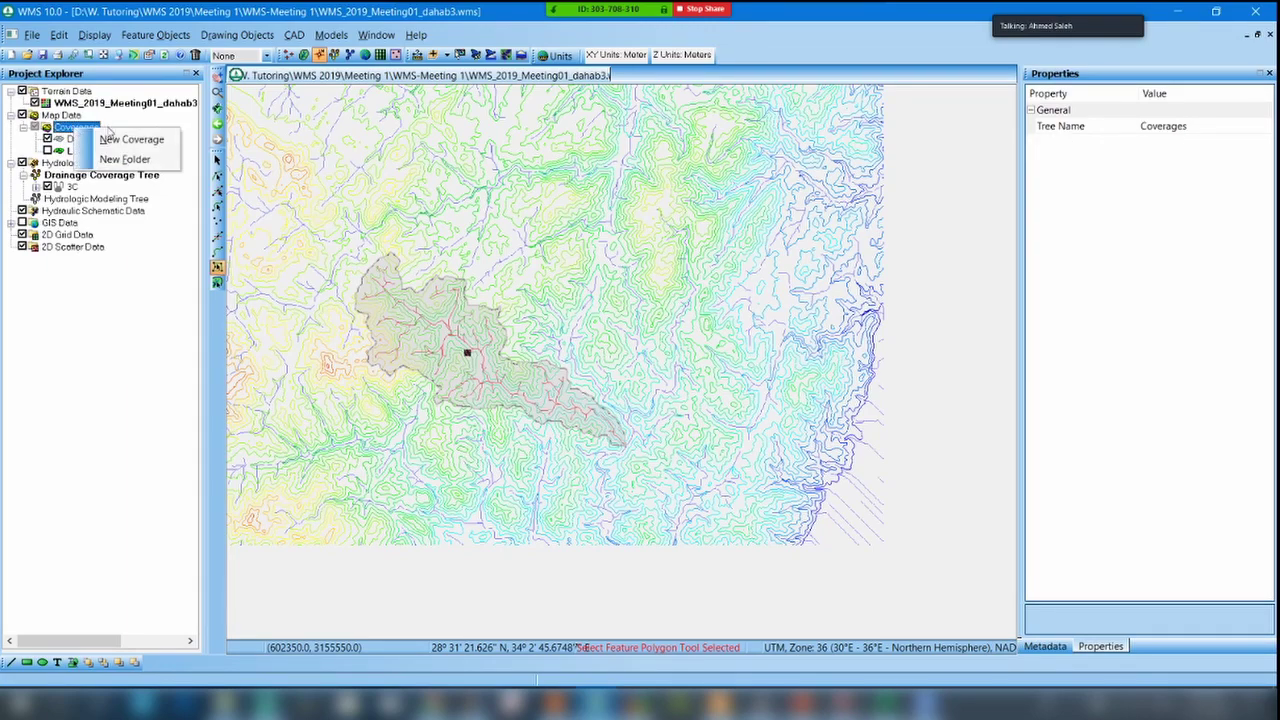
pyautogui.click(152, 145)
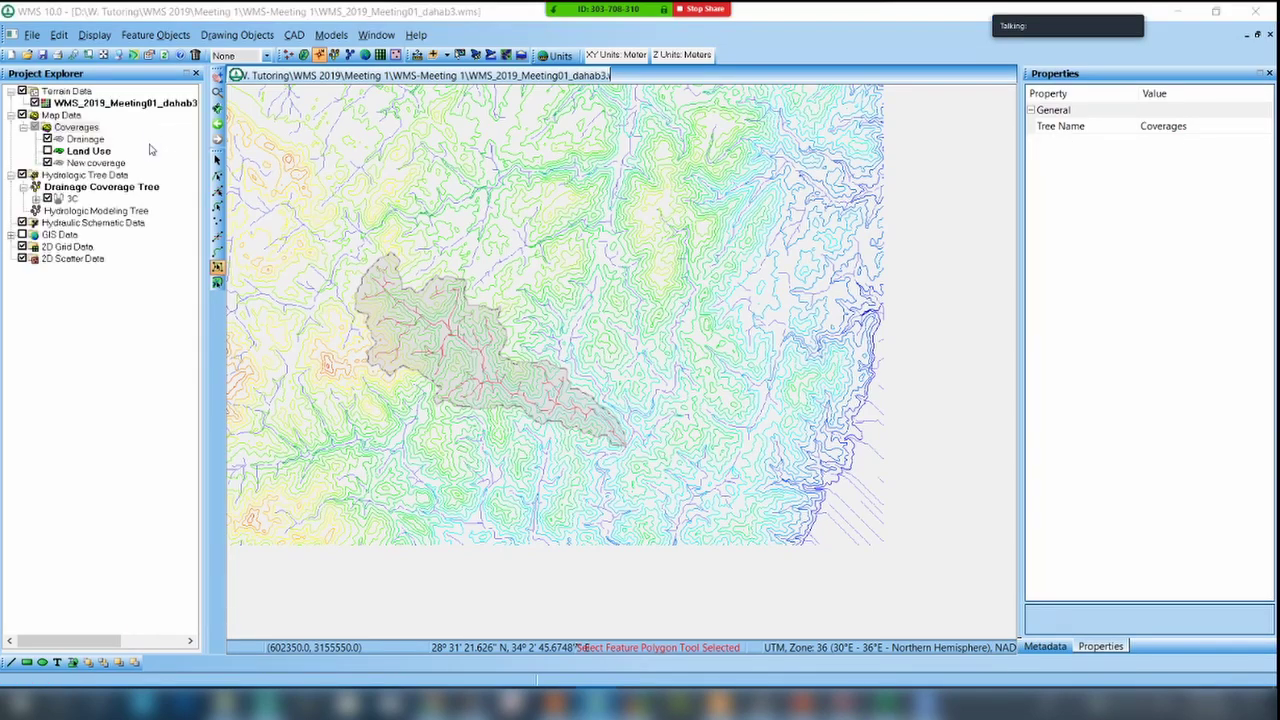
pyautogui.click(665, 266)
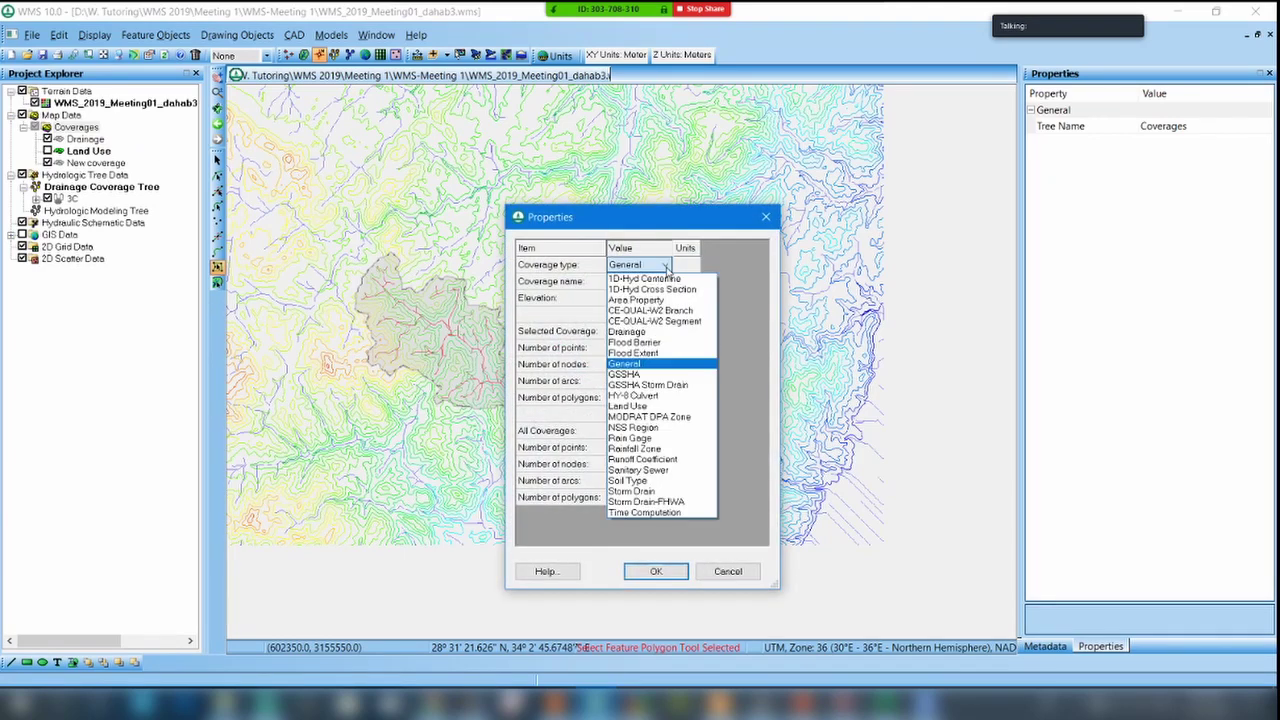
pyautogui.click(655, 481)
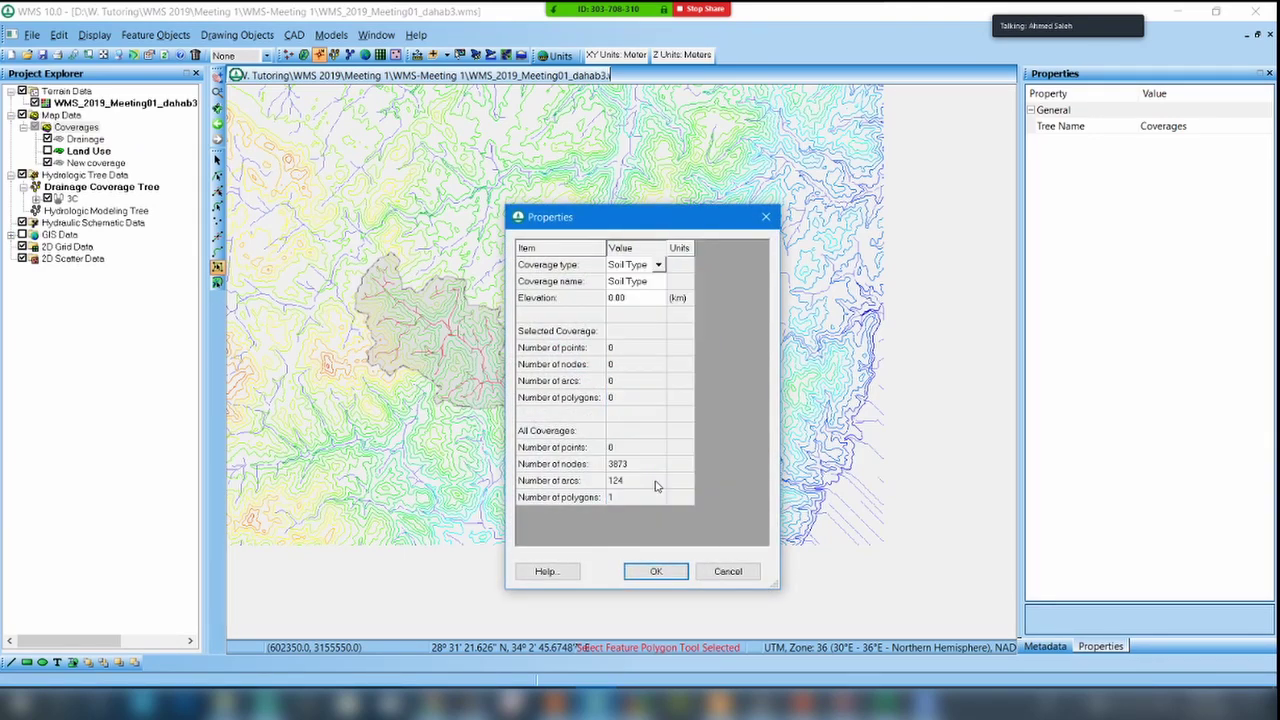
pyautogui.click(656, 571)
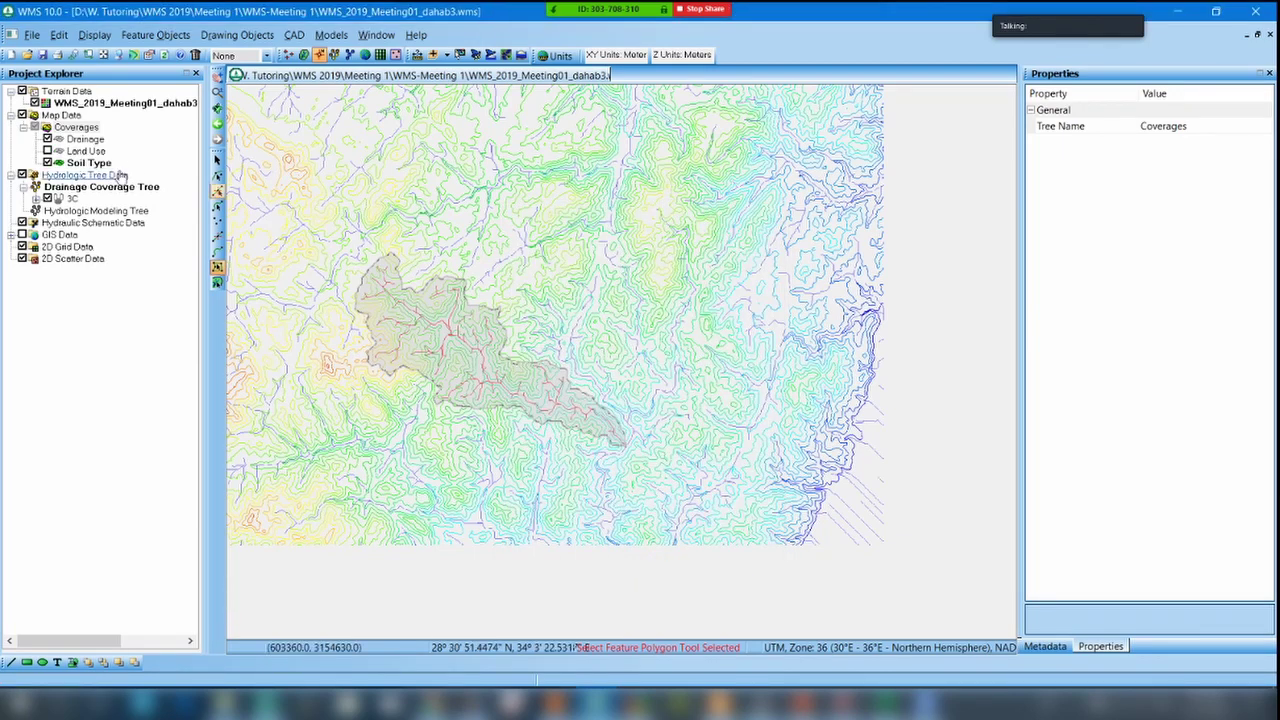
# Hide the Soil Type coverage and create a new coverage with the coverage type Rain Gage.
pyautogui.click(62, 163)
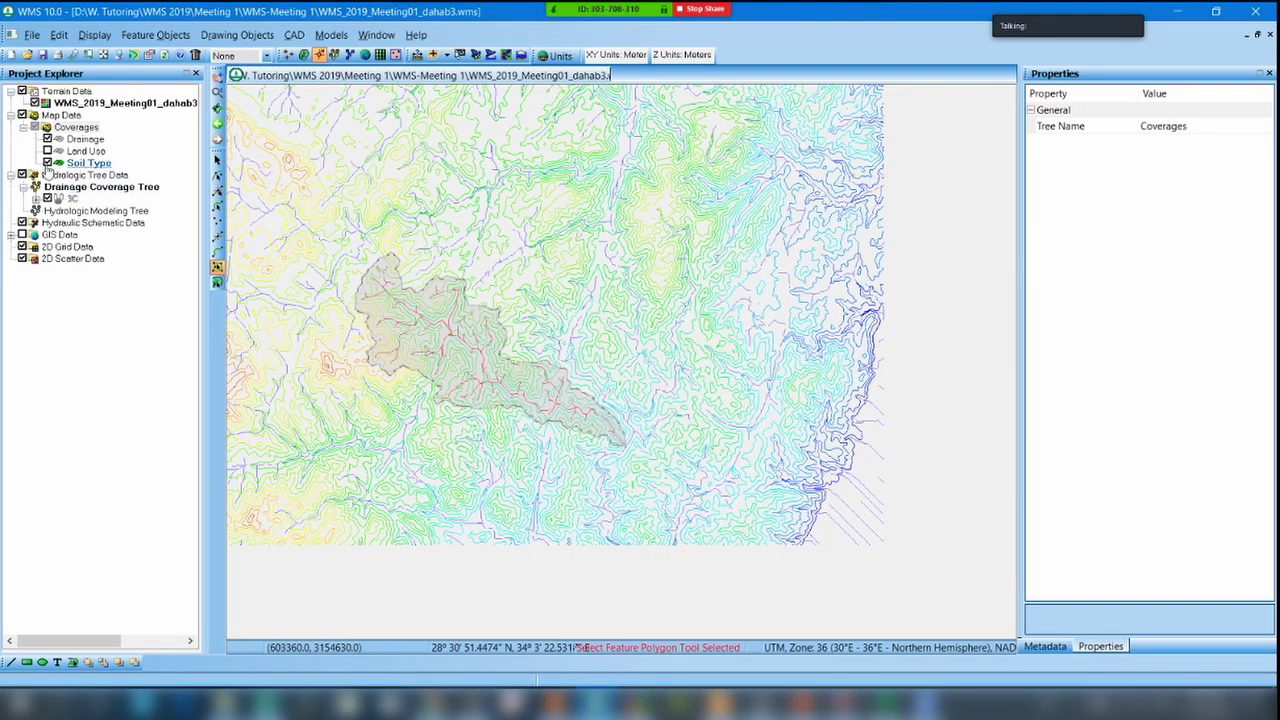
pyautogui.rightClick(78, 130)
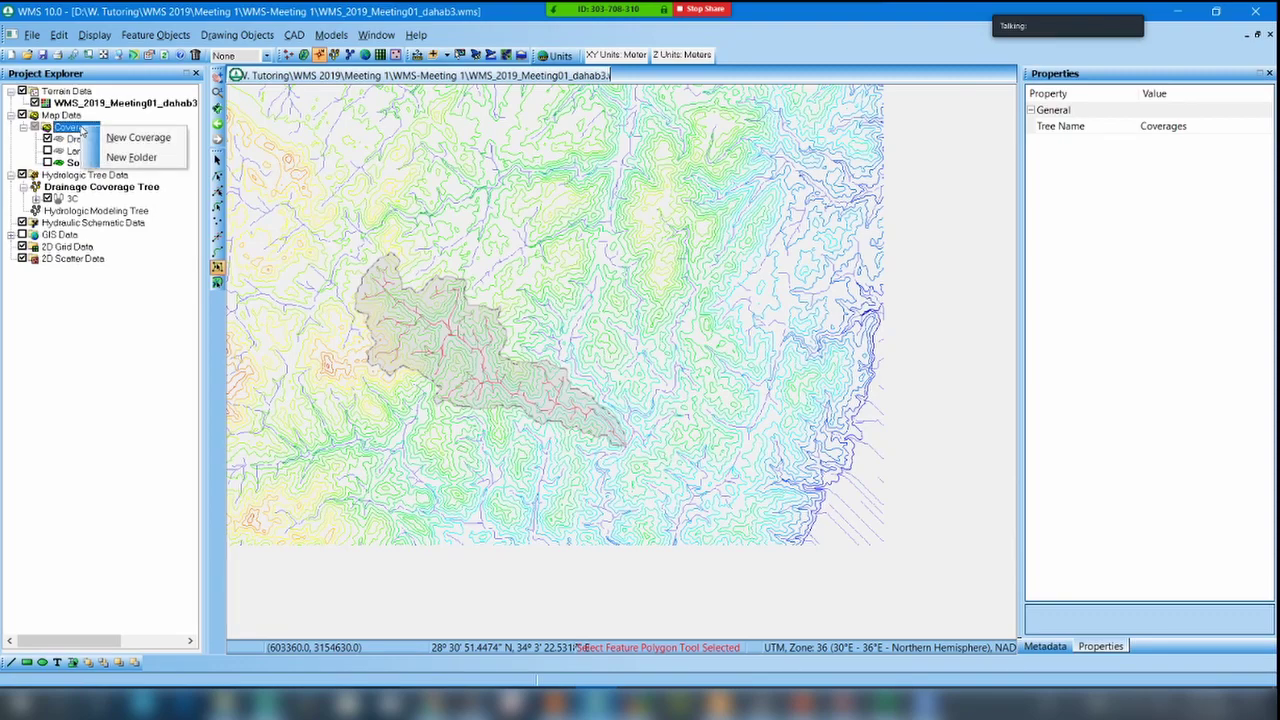
pyautogui.click(137, 134)
pyautogui.click(647, 267)
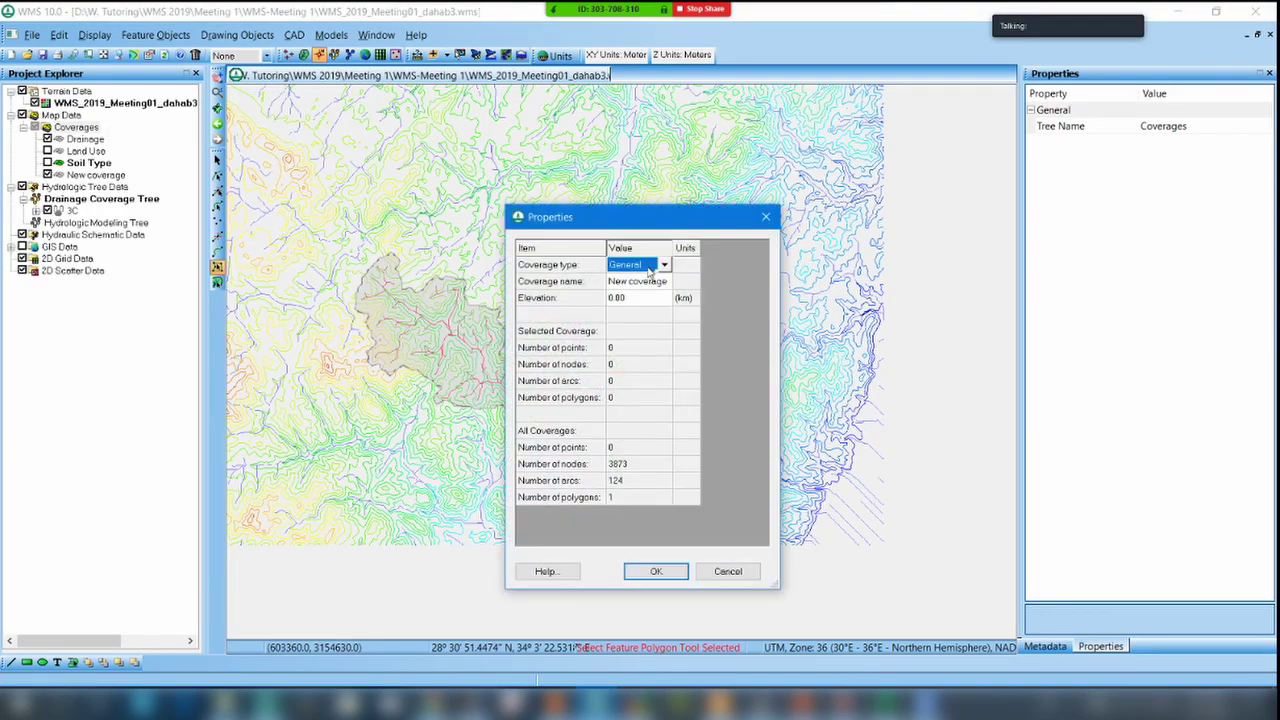
pyautogui.click(667, 264)
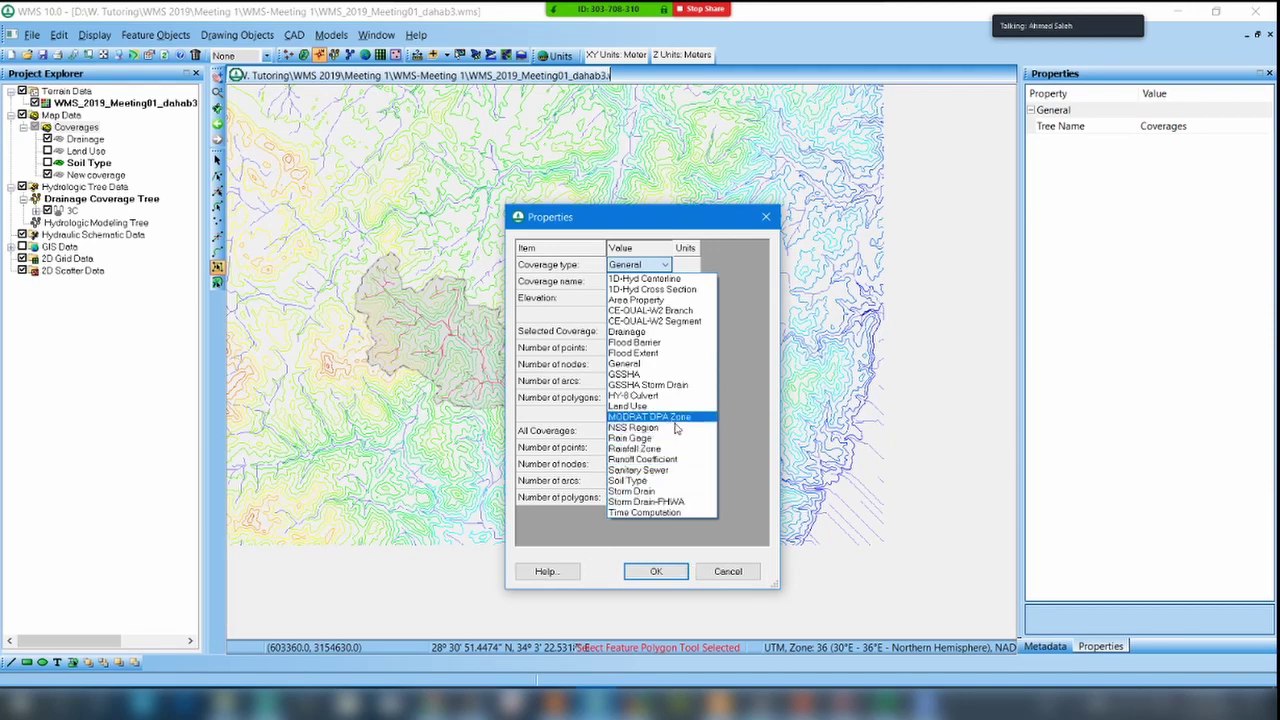
pyautogui.click(682, 441)
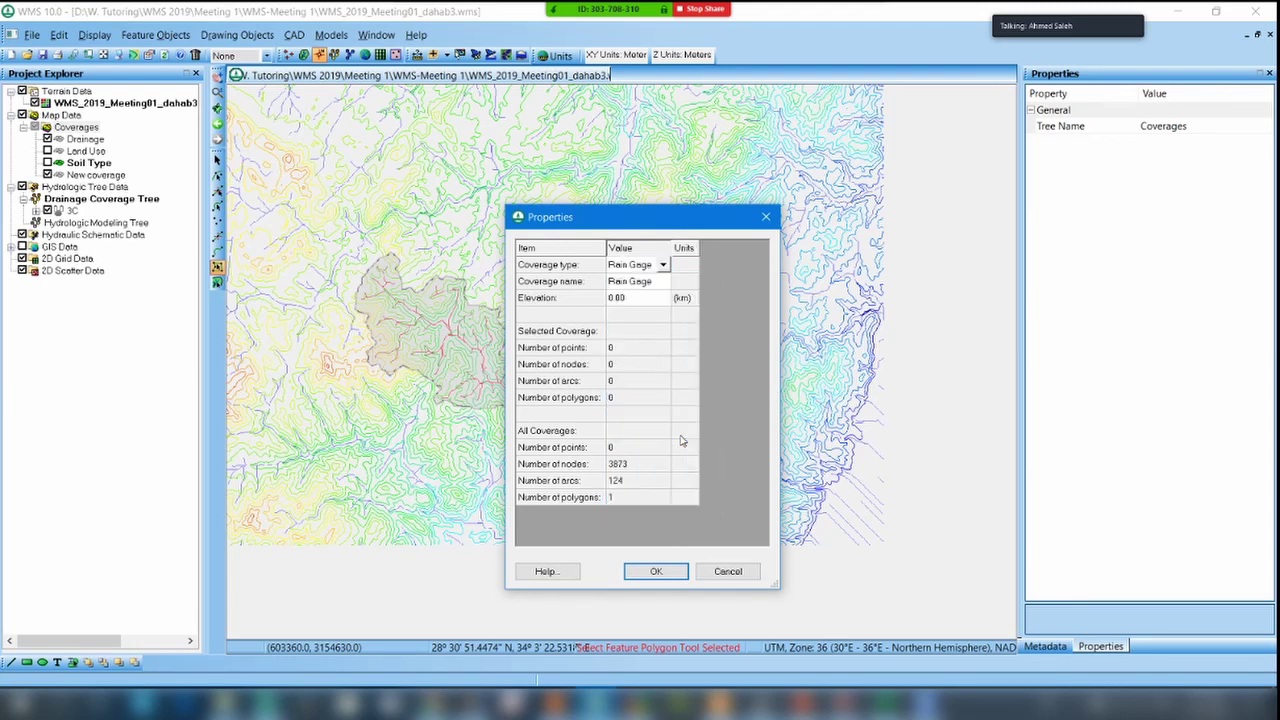
pyautogui.click(651, 571)
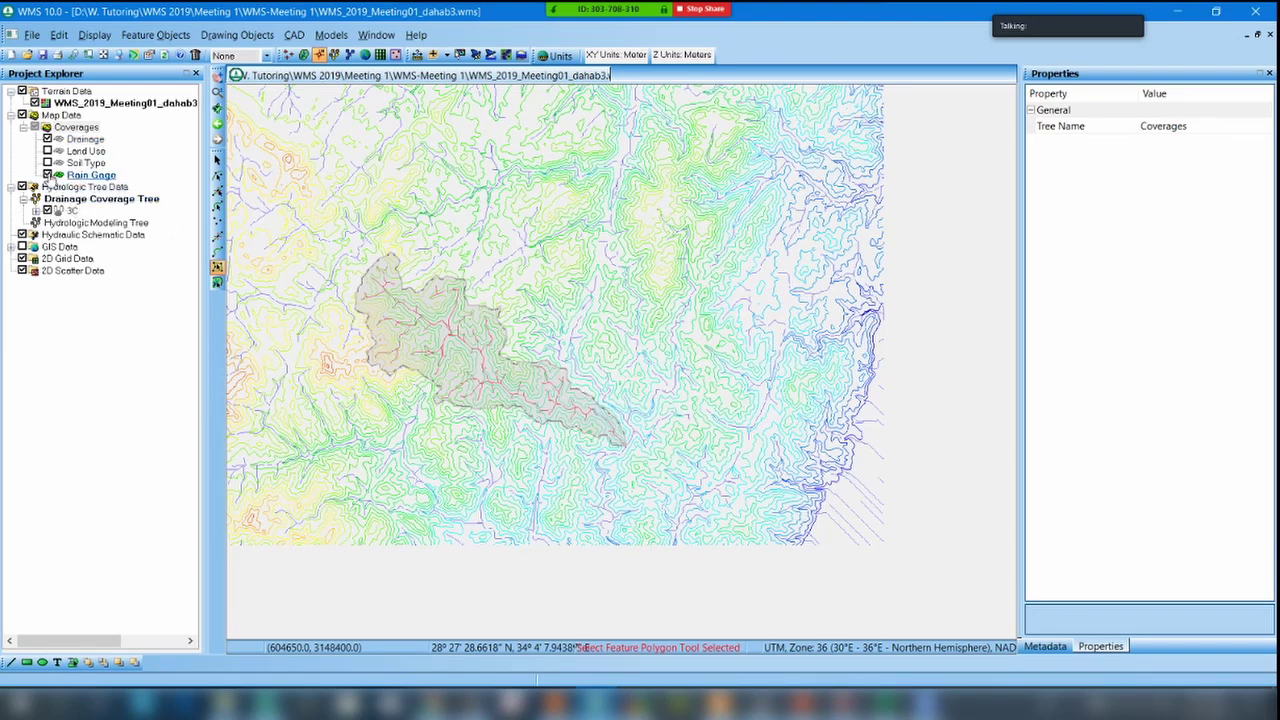
# Activate the Land Use coverage and add the World Imagery online map to the GIS data.
pyautogui.click(85, 151)
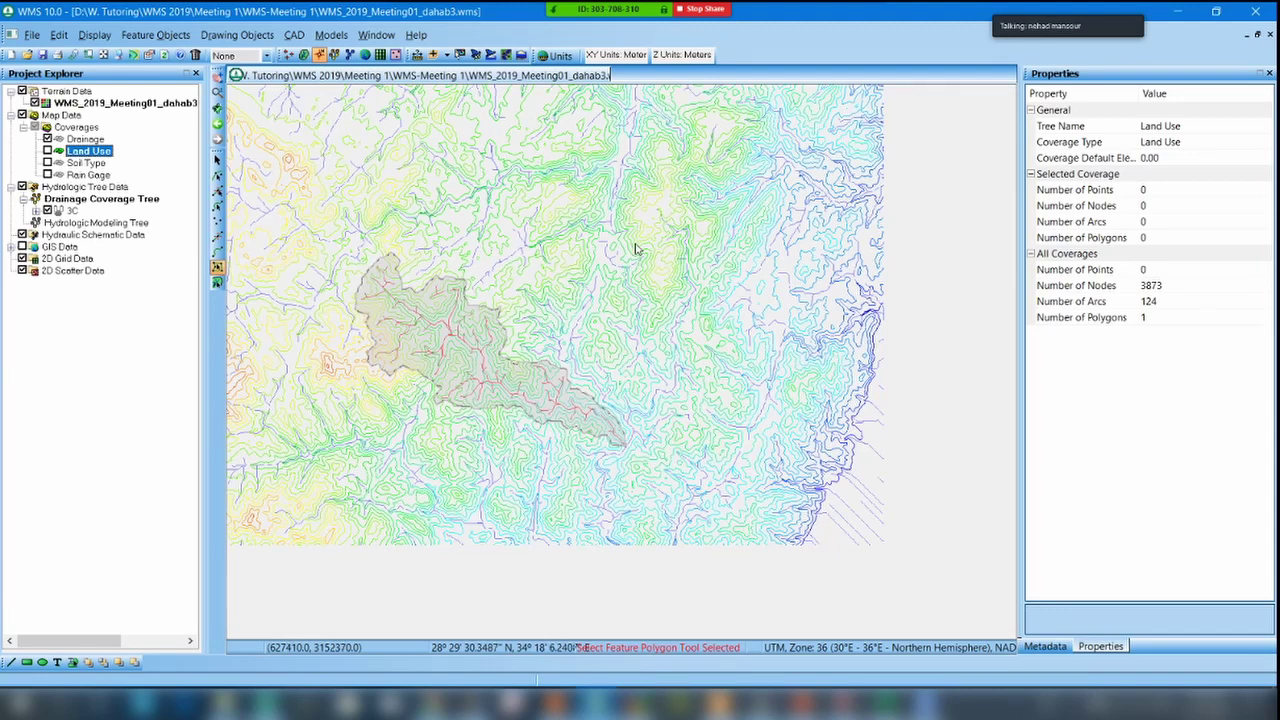
pyautogui.click(62, 247)
pyautogui.rightClick(64, 248)
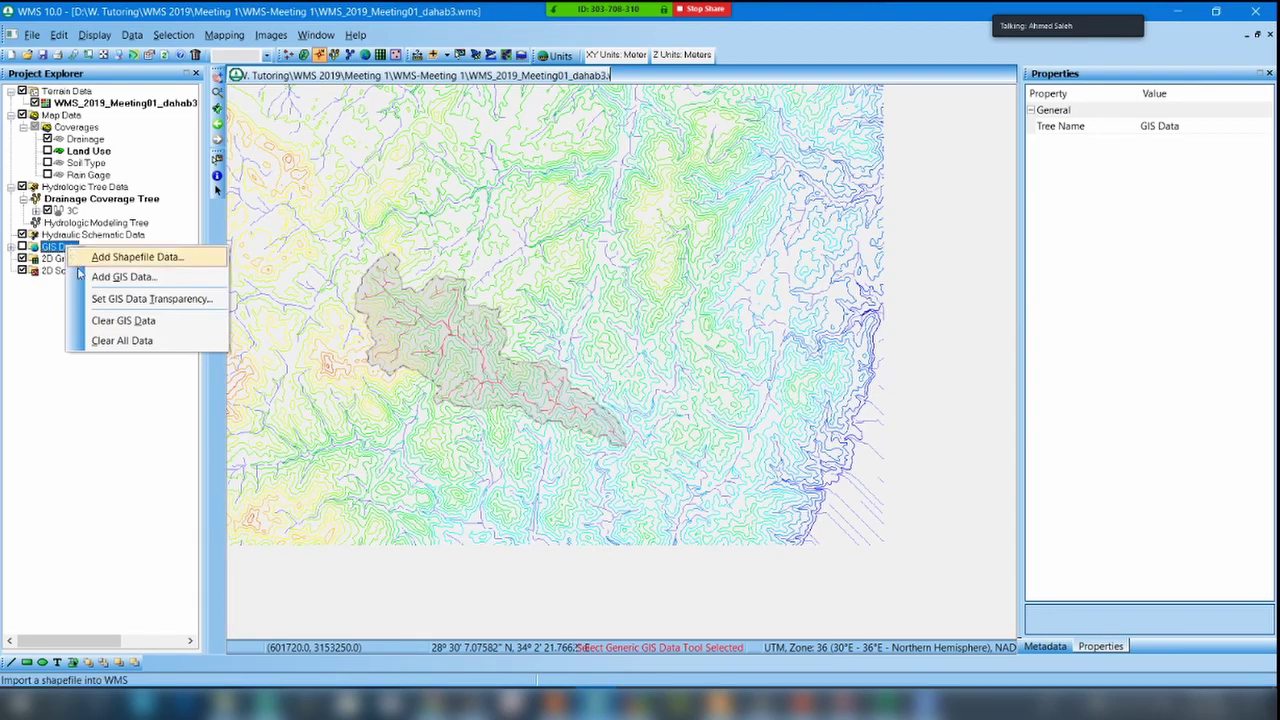
pyautogui.click(402, 6)
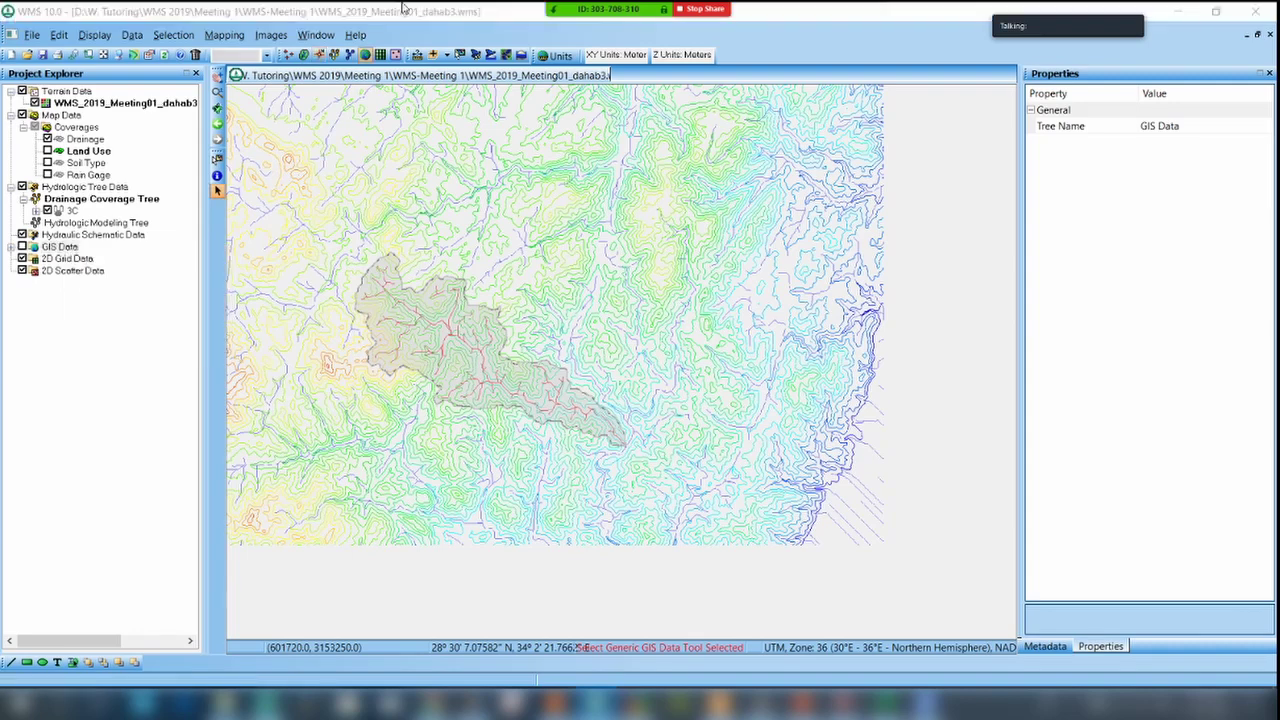
pyautogui.click(440, 55)
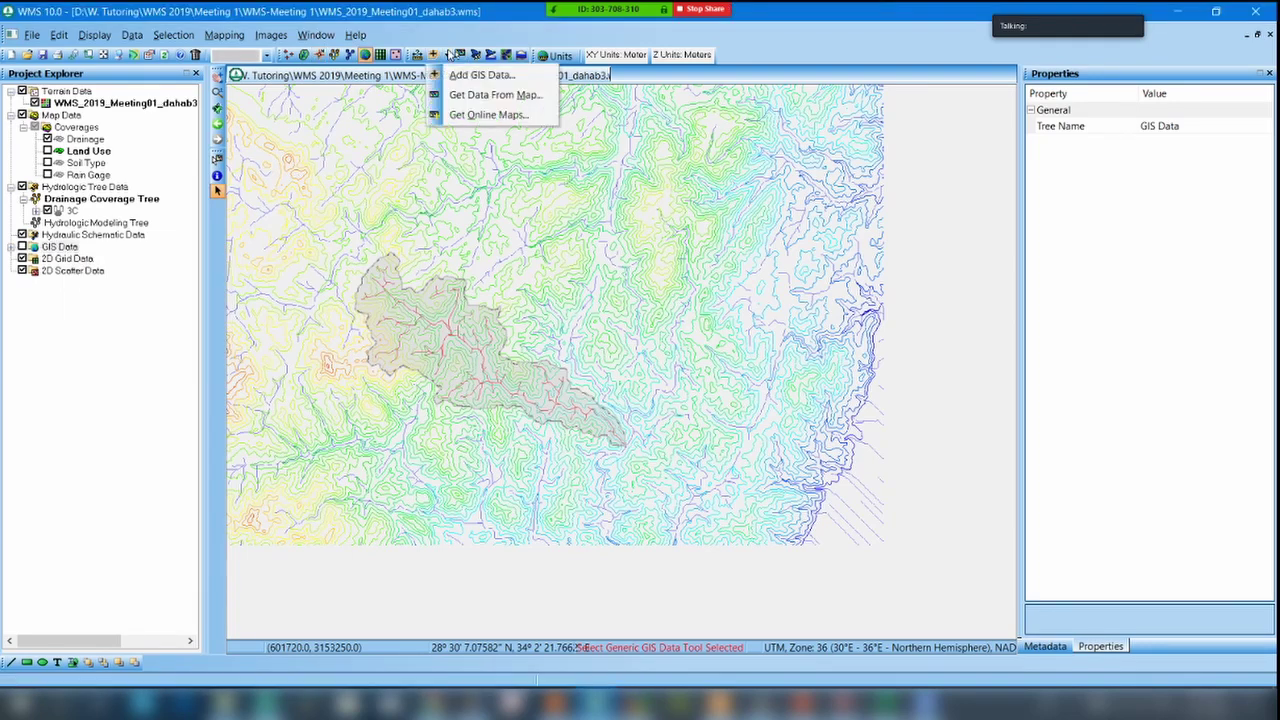
pyautogui.click(540, 115)
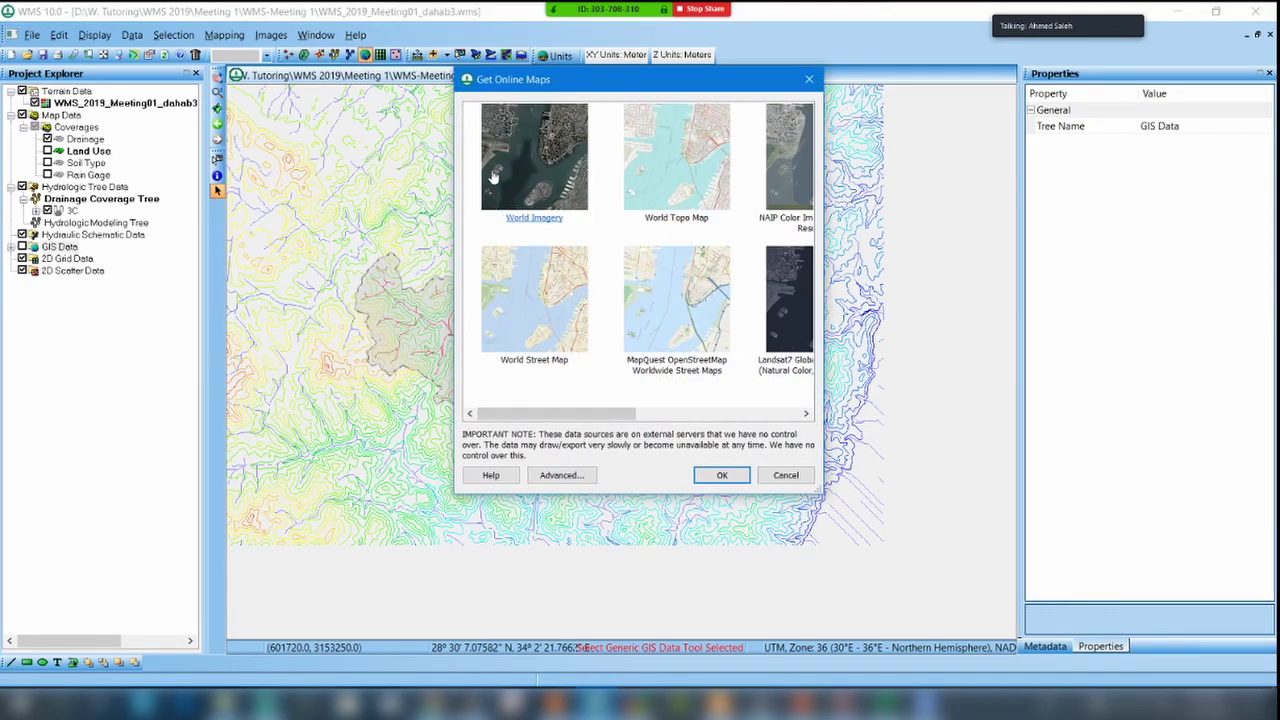
pyautogui.click(493, 170)
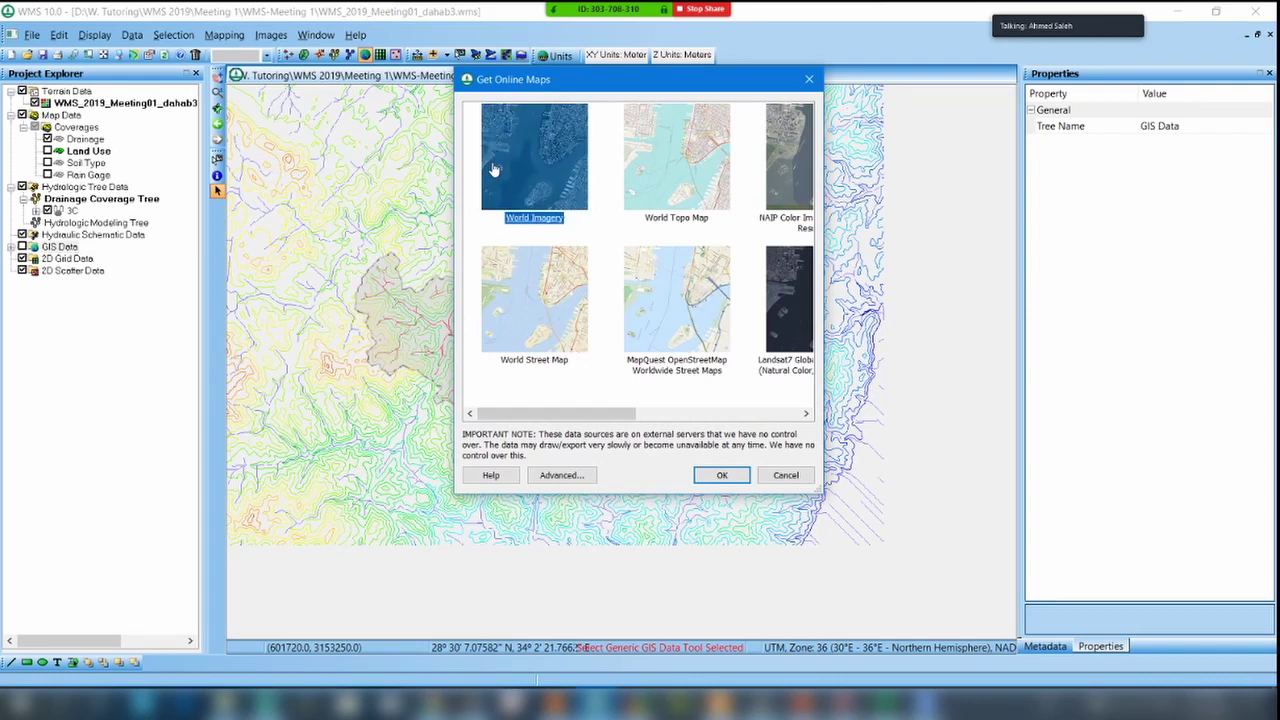
pyautogui.click(716, 477)
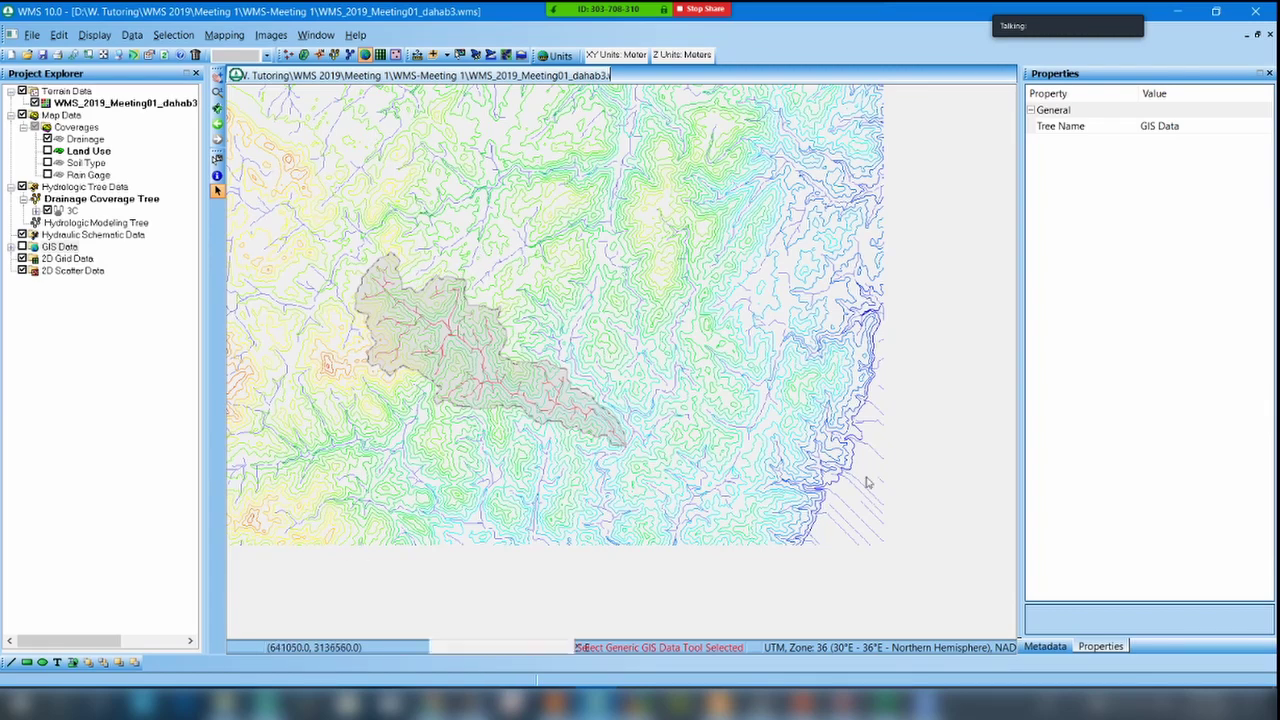
# Display the World Imagery Dahab.tif image under the basin and hide the WMS_2019_Meeting01_dahab3 terrain data.
pyautogui.scroll(1, 414, 306)
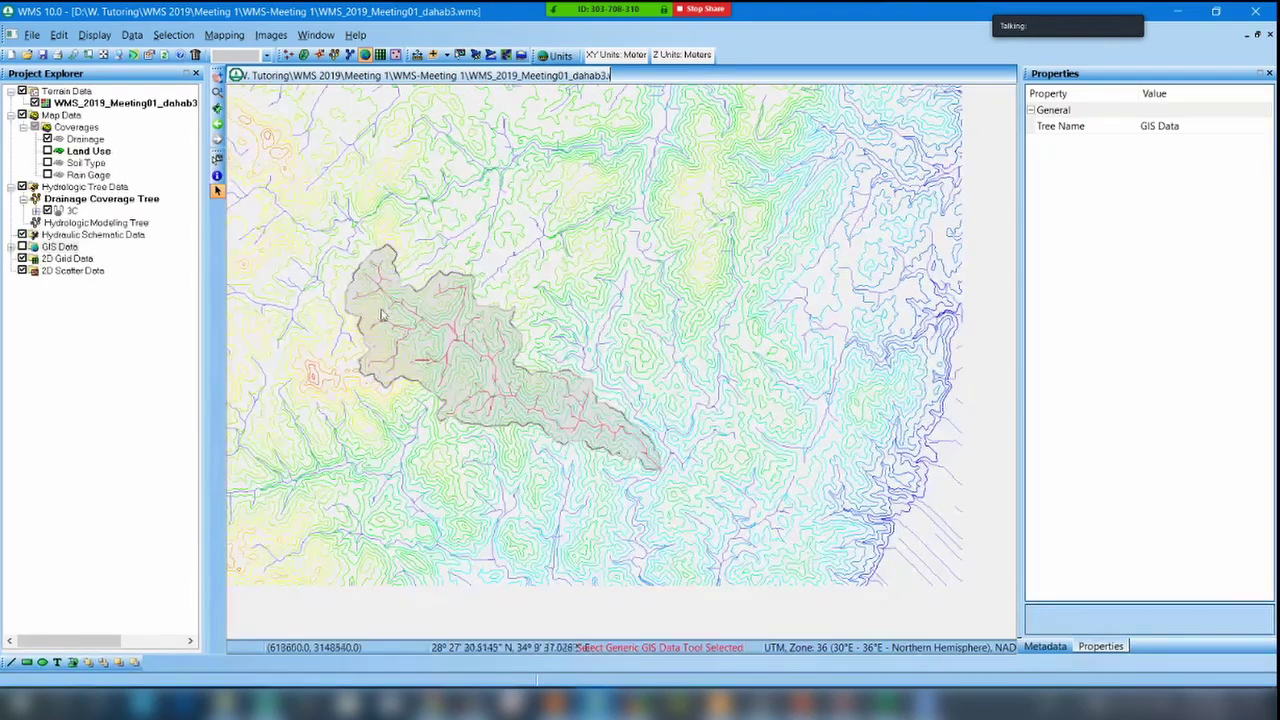
pyautogui.scroll(2, 370, 296)
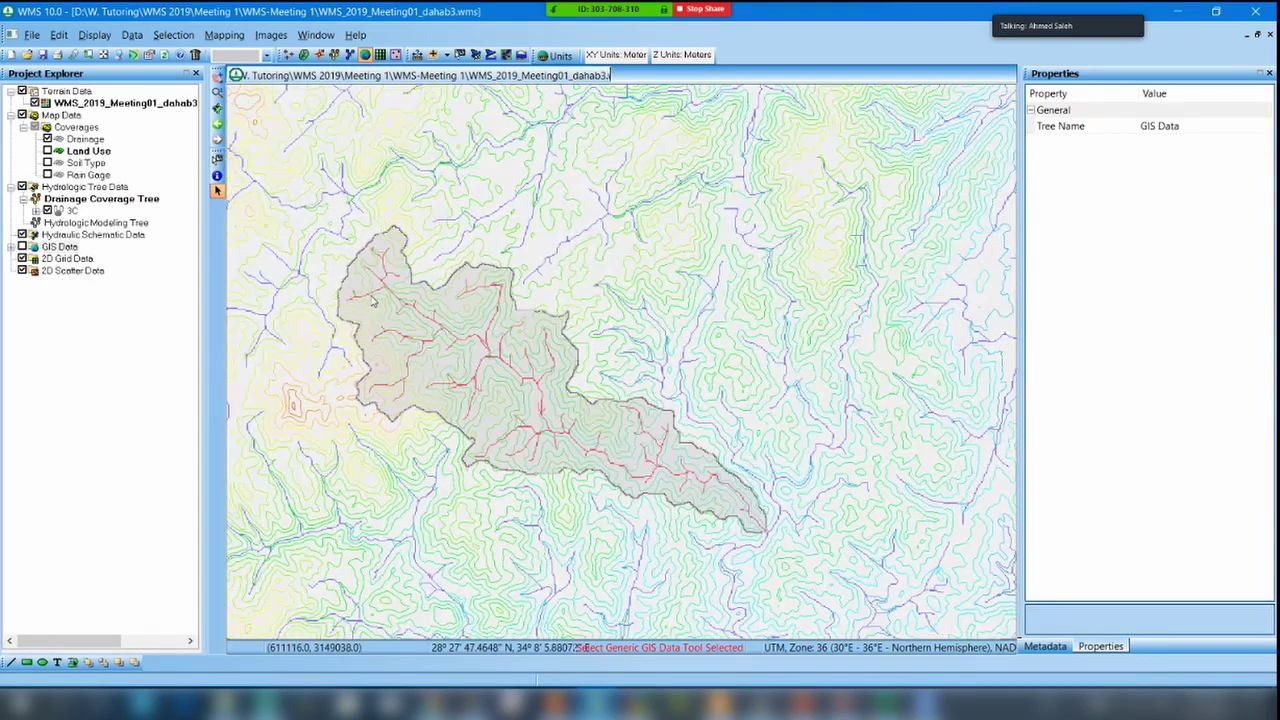
pyautogui.click(11, 247)
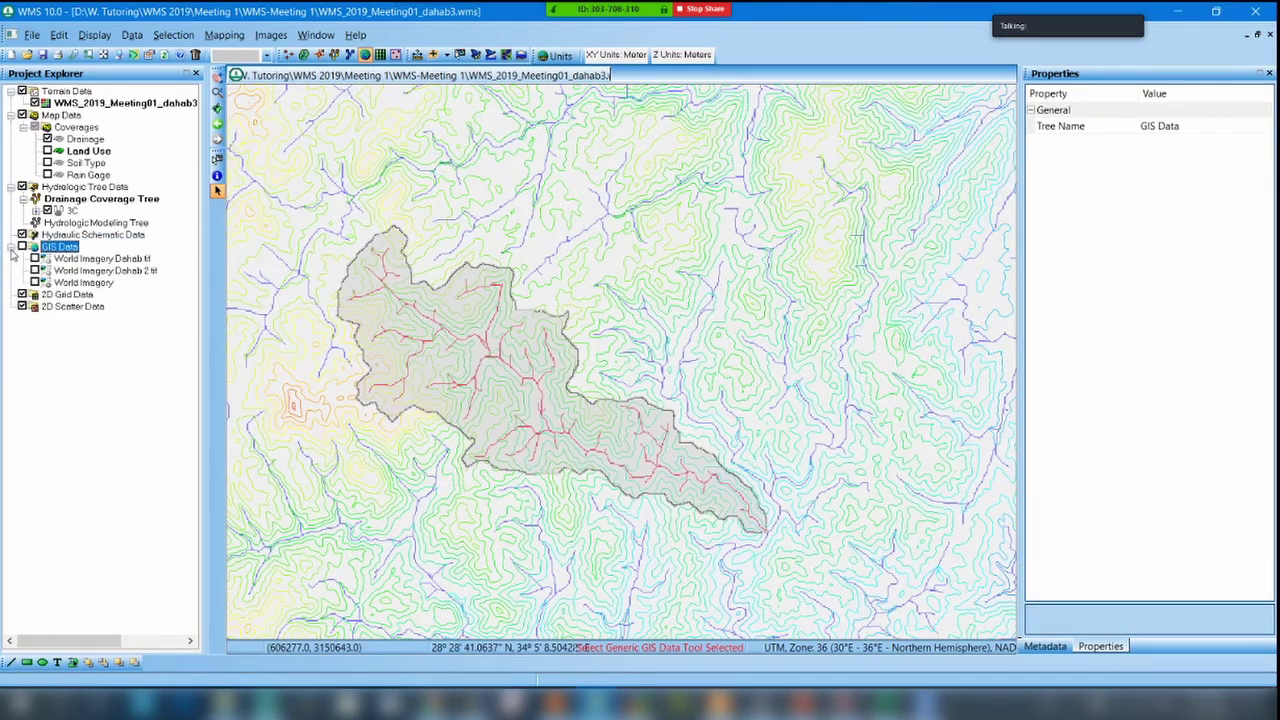
pyautogui.click(35, 283)
pyautogui.click(35, 283)
pyautogui.click(35, 259)
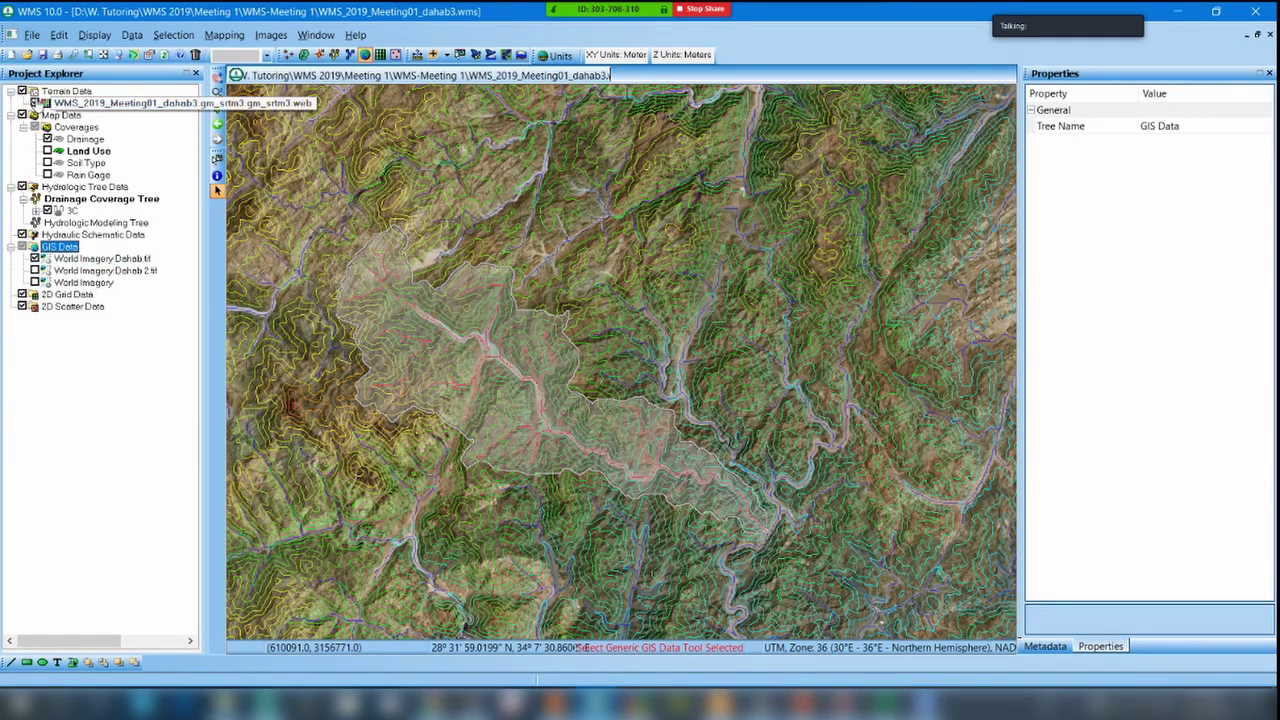
pyautogui.click(35, 103)
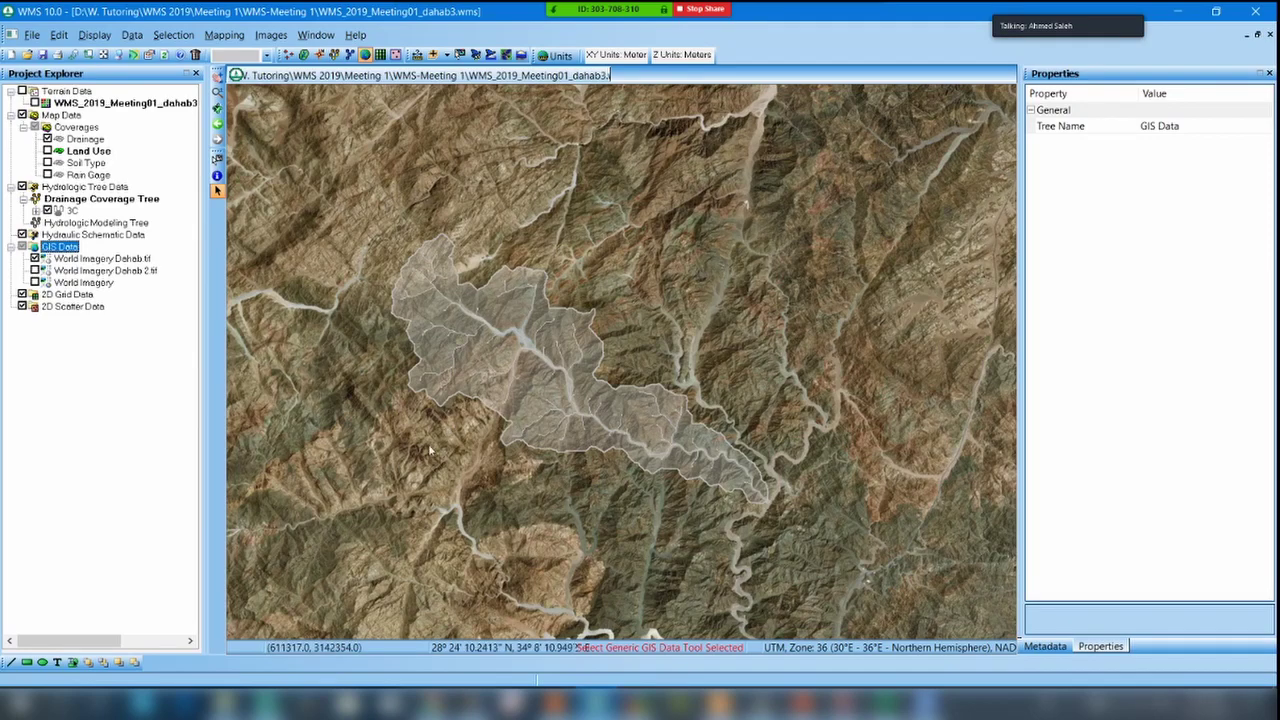
# Switch to Zoom's annotation tools and sketch three adjoining freehand zones over the basin's upstream, middle and downstream parts.
pyautogui.moveTo(679, 9)
pyautogui.click(453, 16)
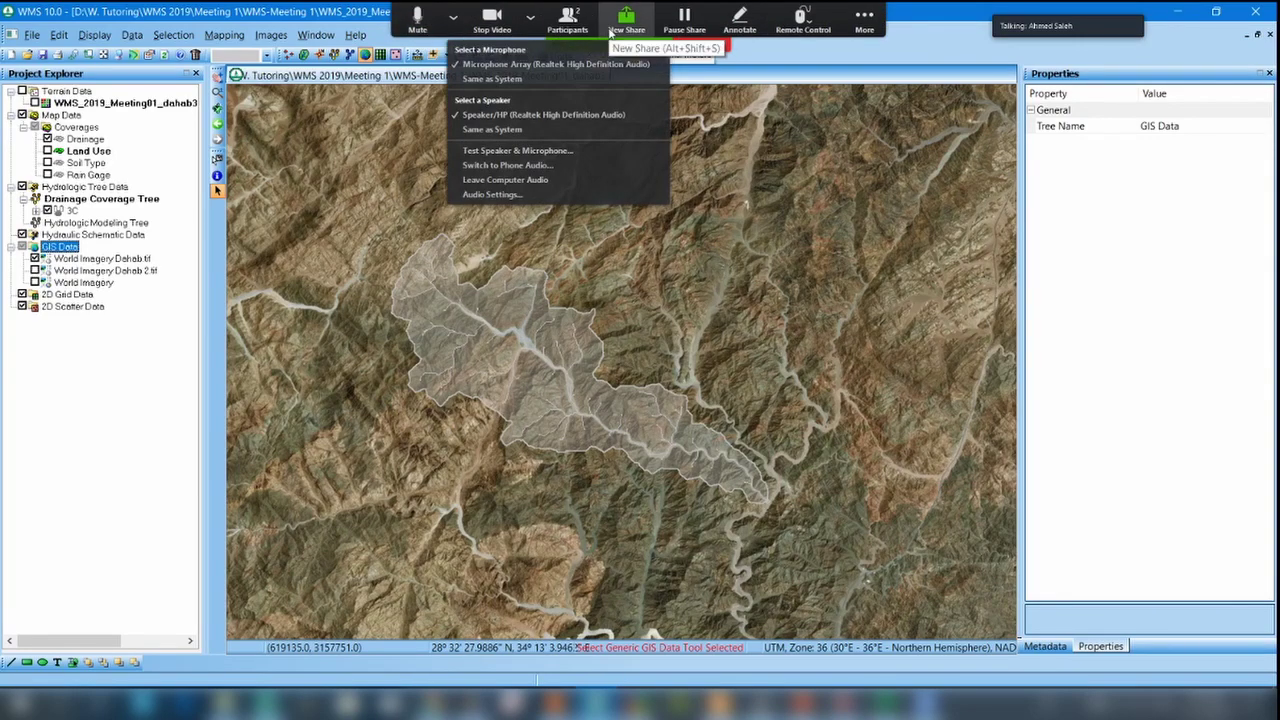
pyautogui.click(739, 18)
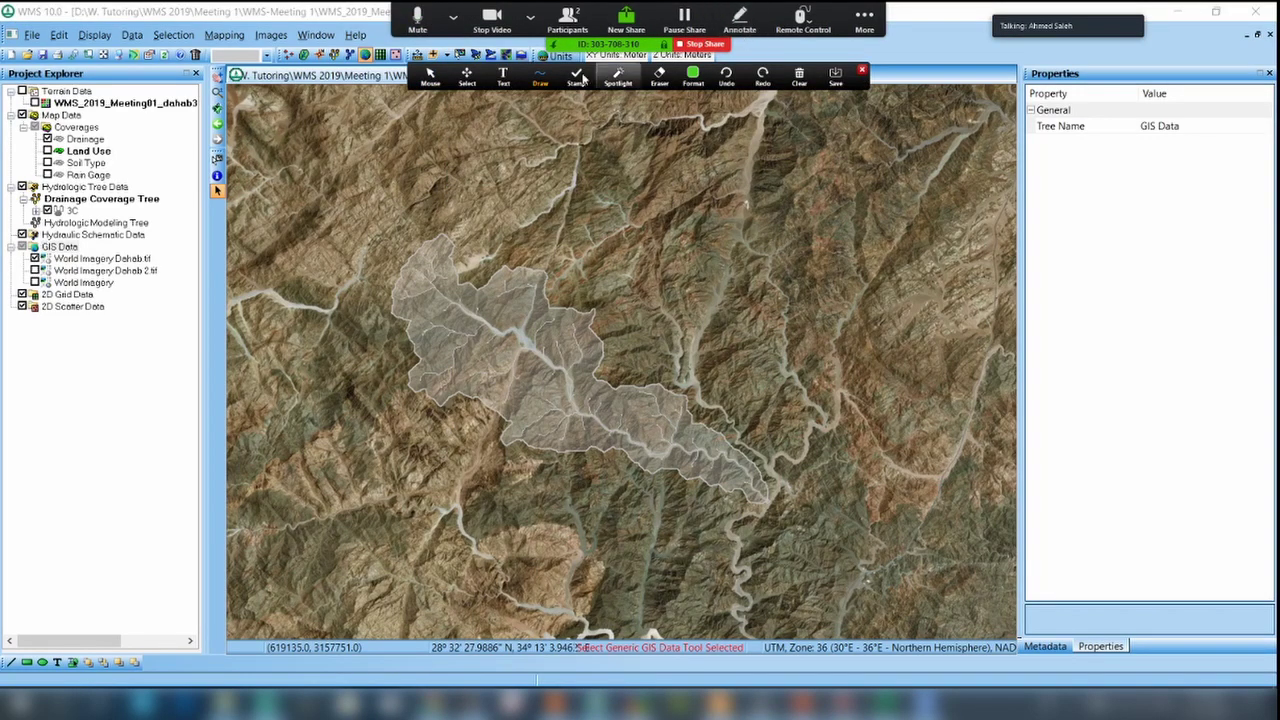
pyautogui.click(540, 76)
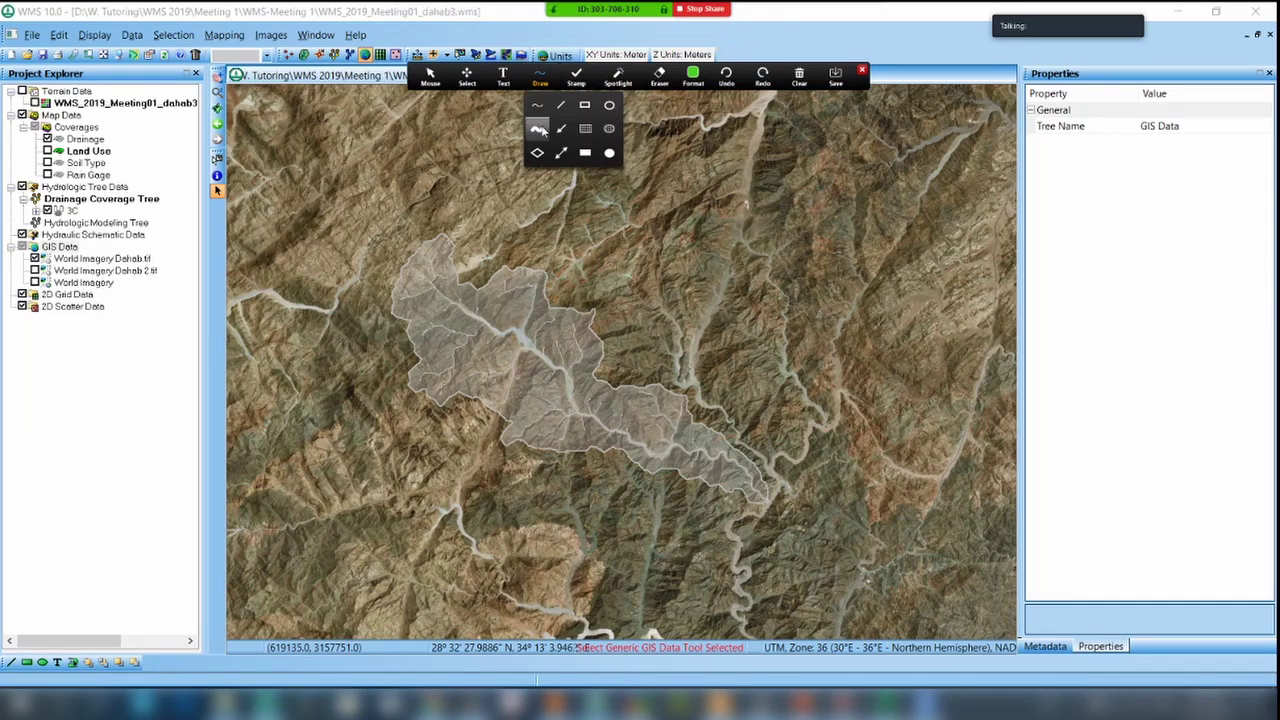
pyautogui.click(541, 107)
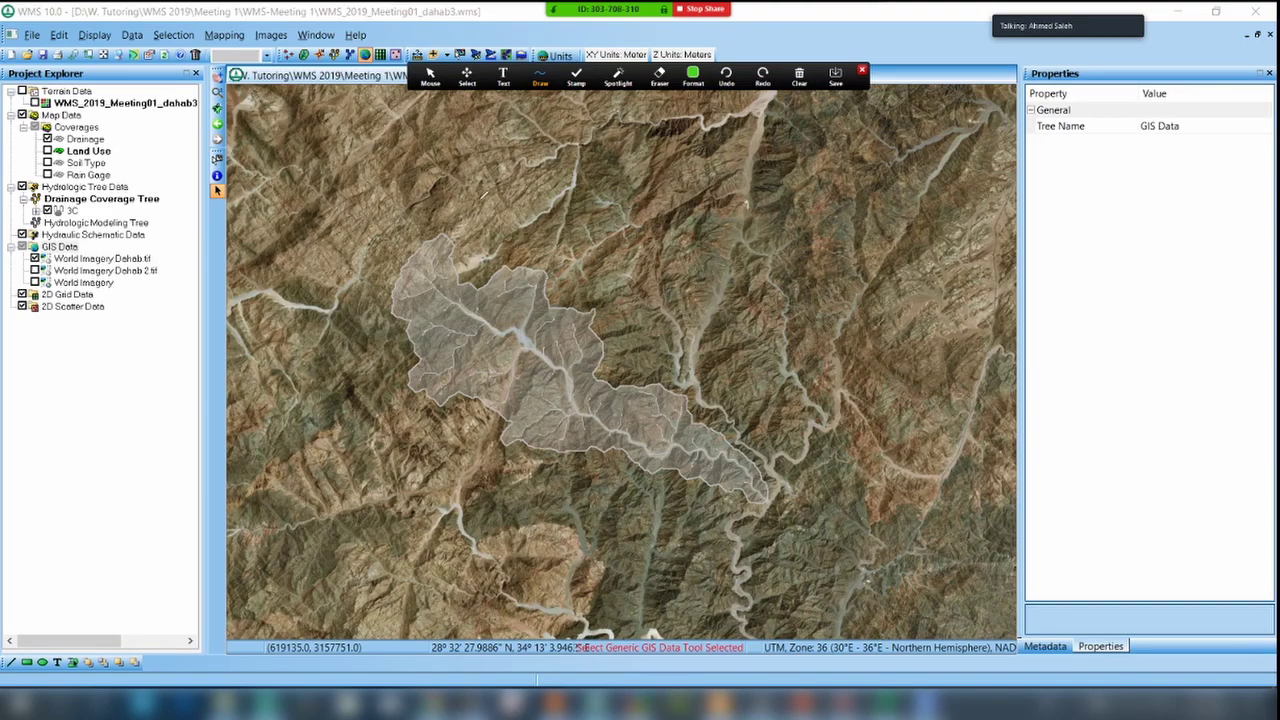
pyautogui.moveTo(482, 195)
pyautogui.mouseDown()
pyautogui.moveTo(355, 270)
pyautogui.moveTo(379, 385)
pyautogui.moveTo(486, 412)
pyautogui.moveTo(539, 320)
pyautogui.moveTo(523, 241)
pyautogui.moveTo(490, 206)
pyautogui.mouseUp()
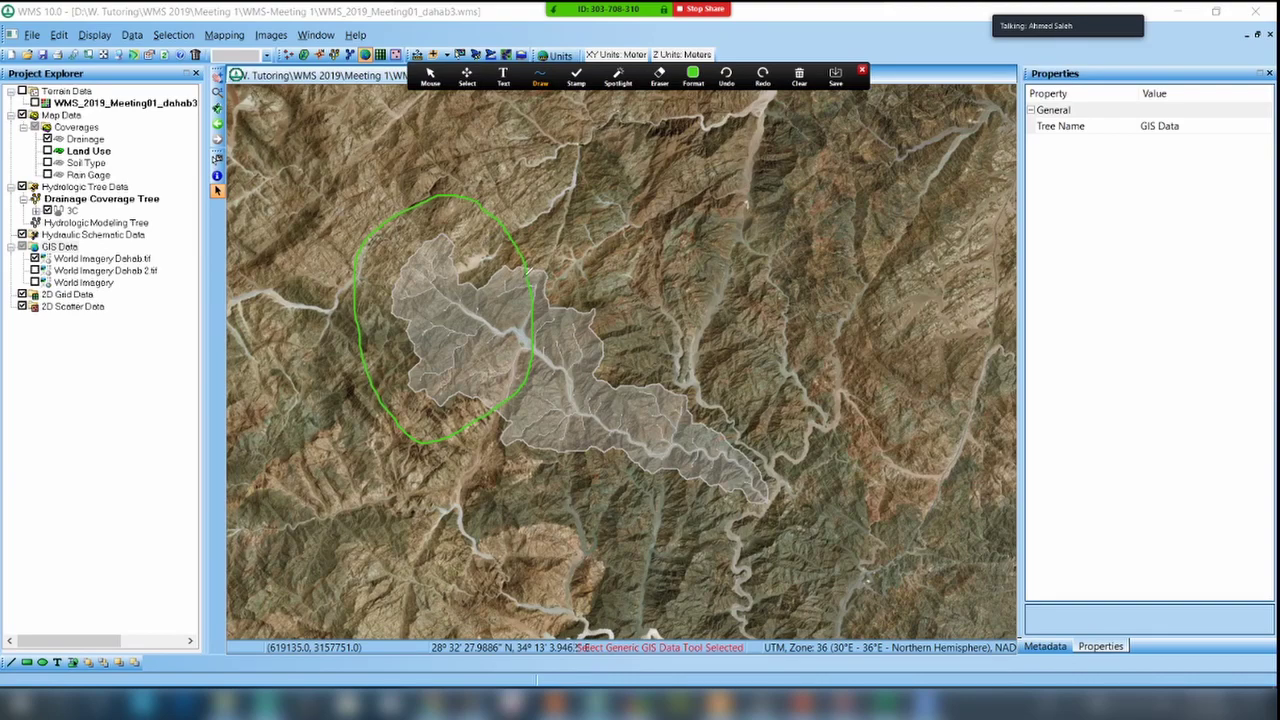
pyautogui.moveTo(527, 268)
pyautogui.mouseDown()
pyautogui.moveTo(703, 255)
pyautogui.moveTo(742, 313)
pyautogui.moveTo(580, 534)
pyautogui.moveTo(487, 424)
pyautogui.mouseUp()
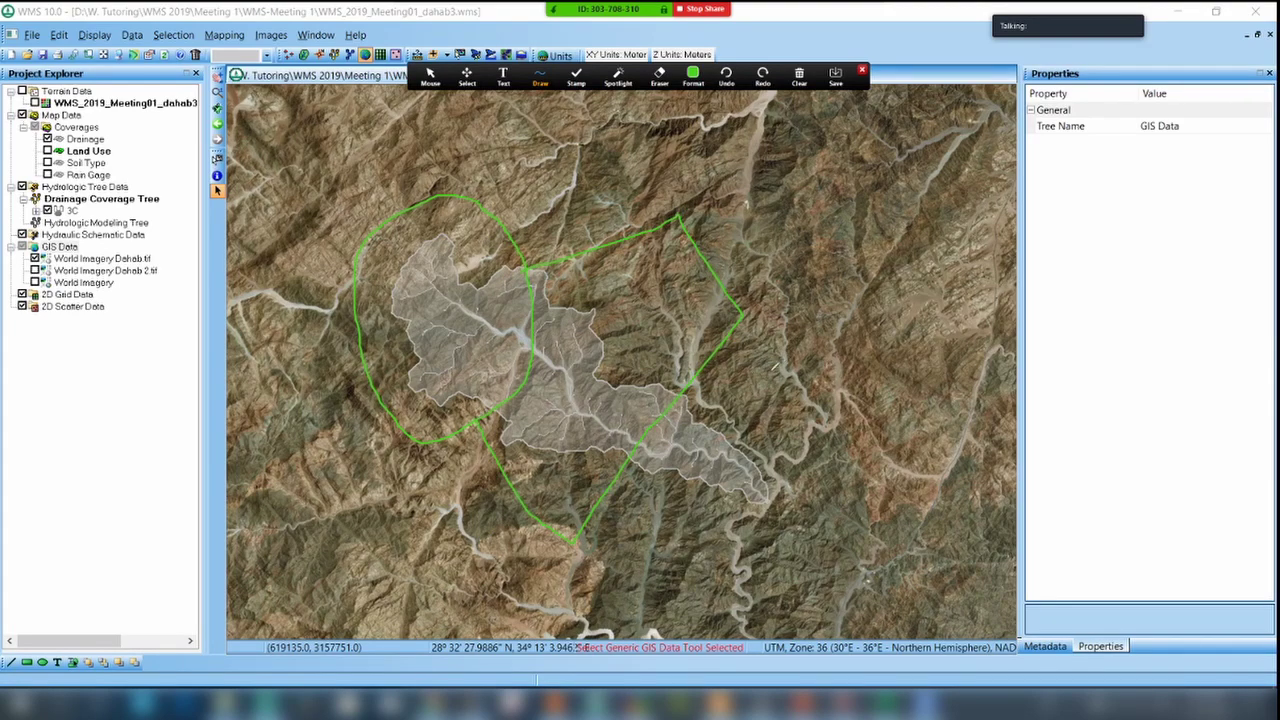
pyautogui.moveTo(742, 316)
pyautogui.mouseDown()
pyautogui.moveTo(918, 382)
pyautogui.moveTo(926, 523)
pyautogui.moveTo(793, 597)
pyautogui.moveTo(670, 617)
pyautogui.moveTo(570, 535)
pyautogui.mouseUp()
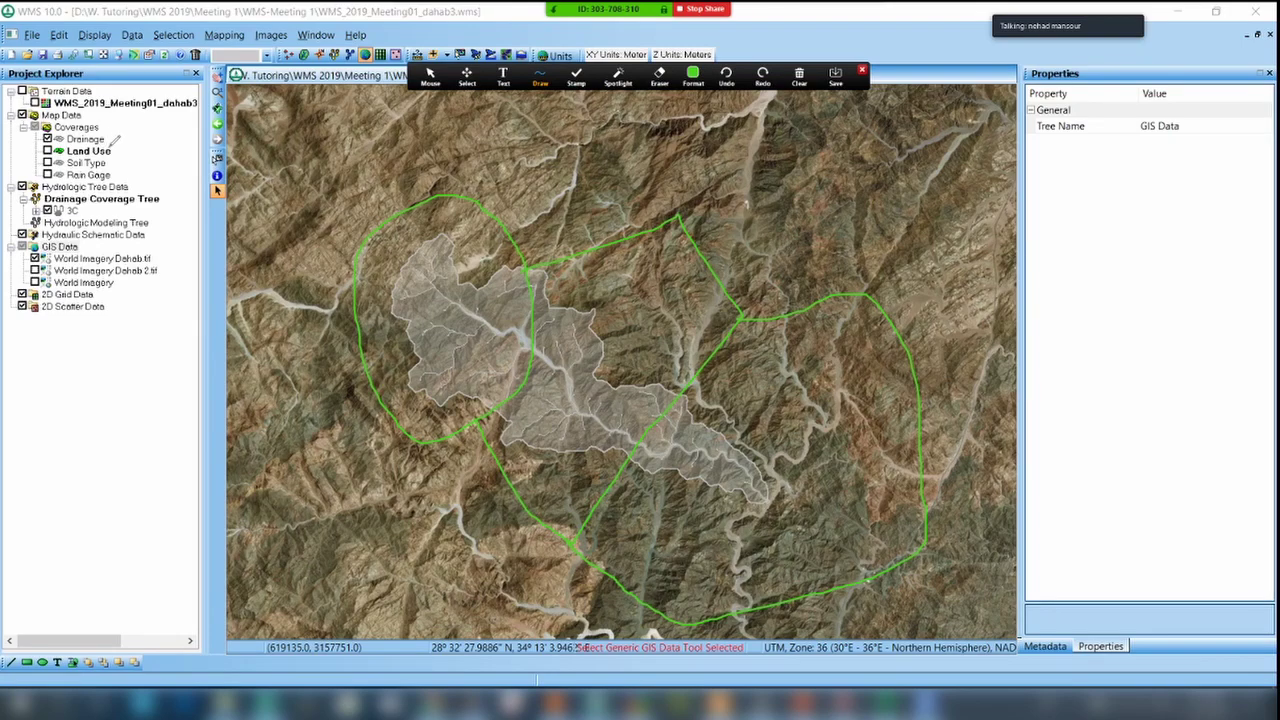
pyautogui.click(431, 77)
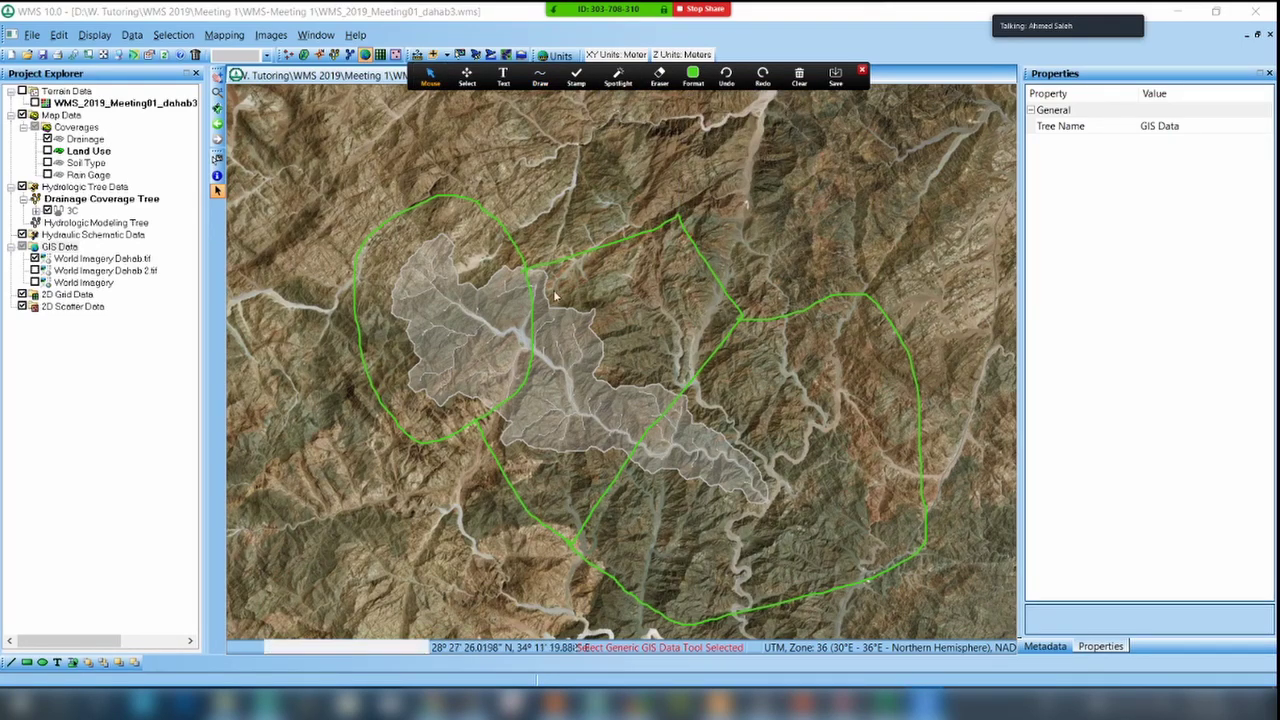
# Show the Land Use coverage and draw a closed feature arc around the northwestern, upstream part of the basin.
pyautogui.click(88, 151)
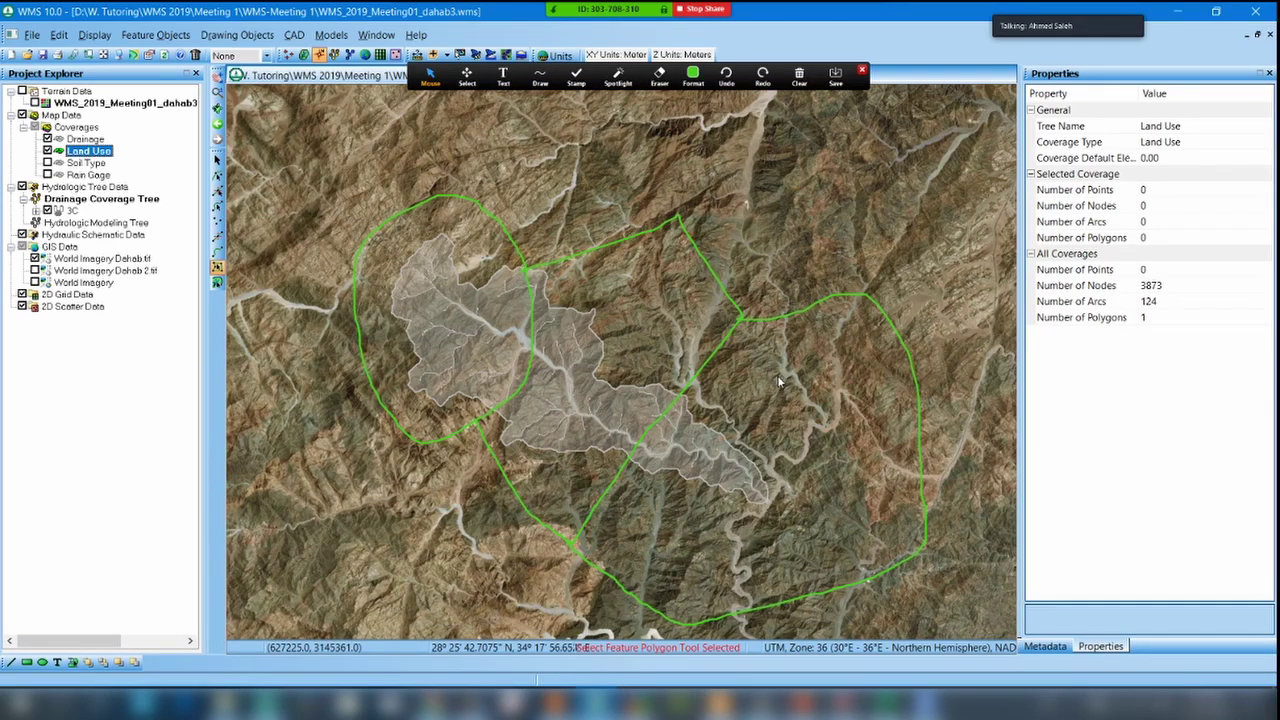
pyautogui.click(218, 258)
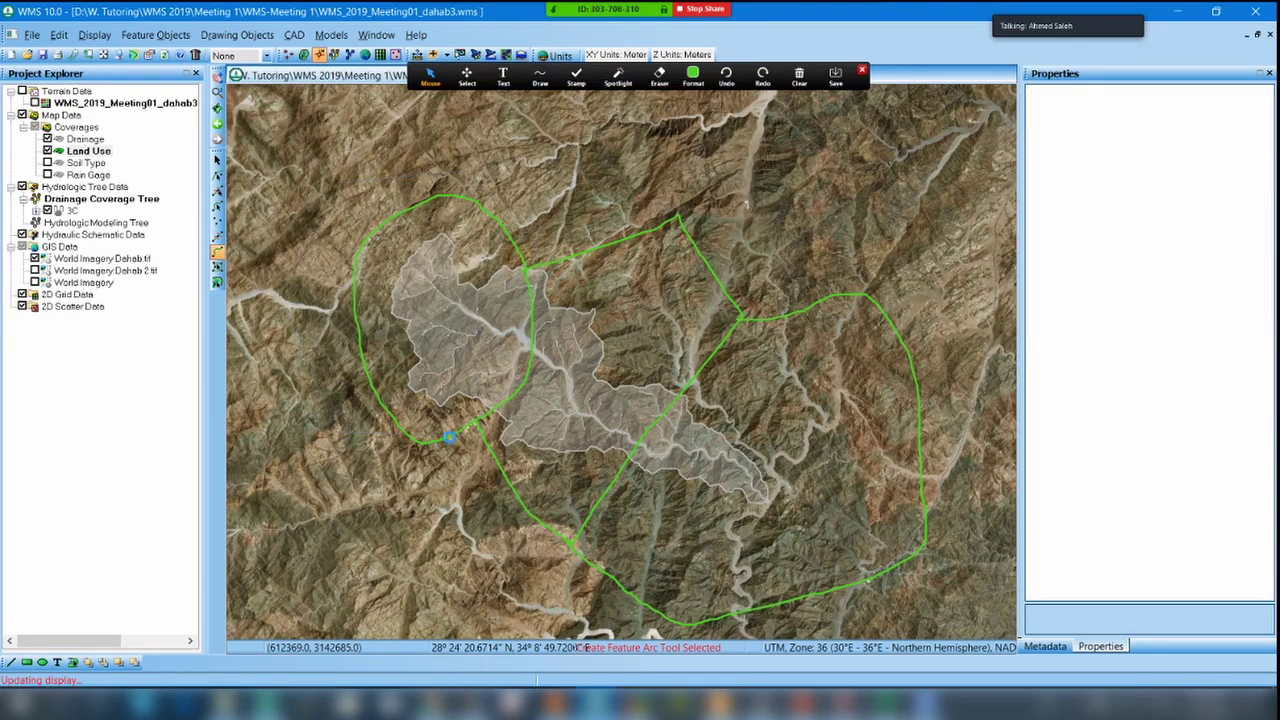
pyautogui.doubleClick(540, 300)
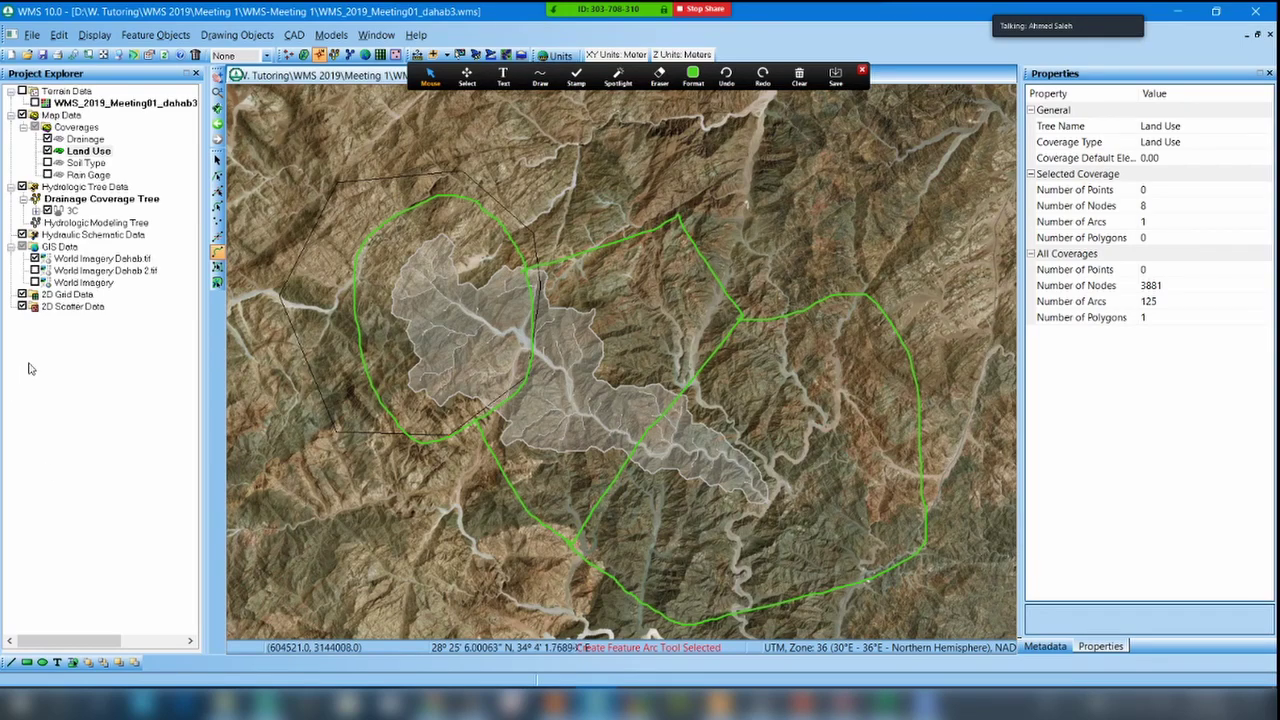
# Increase the transparency of the World Imagery Dahab.tif image to roughly the middle of its range.
pyautogui.click(60, 262)
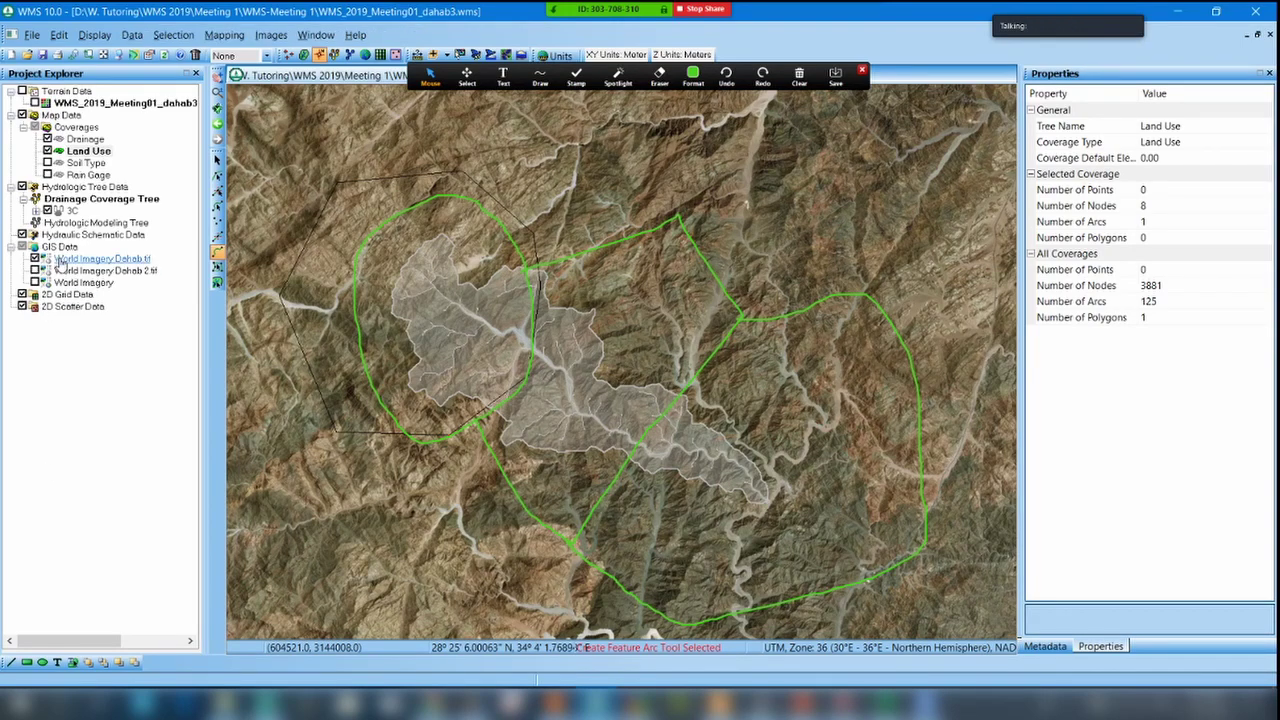
pyautogui.rightClick(60, 262)
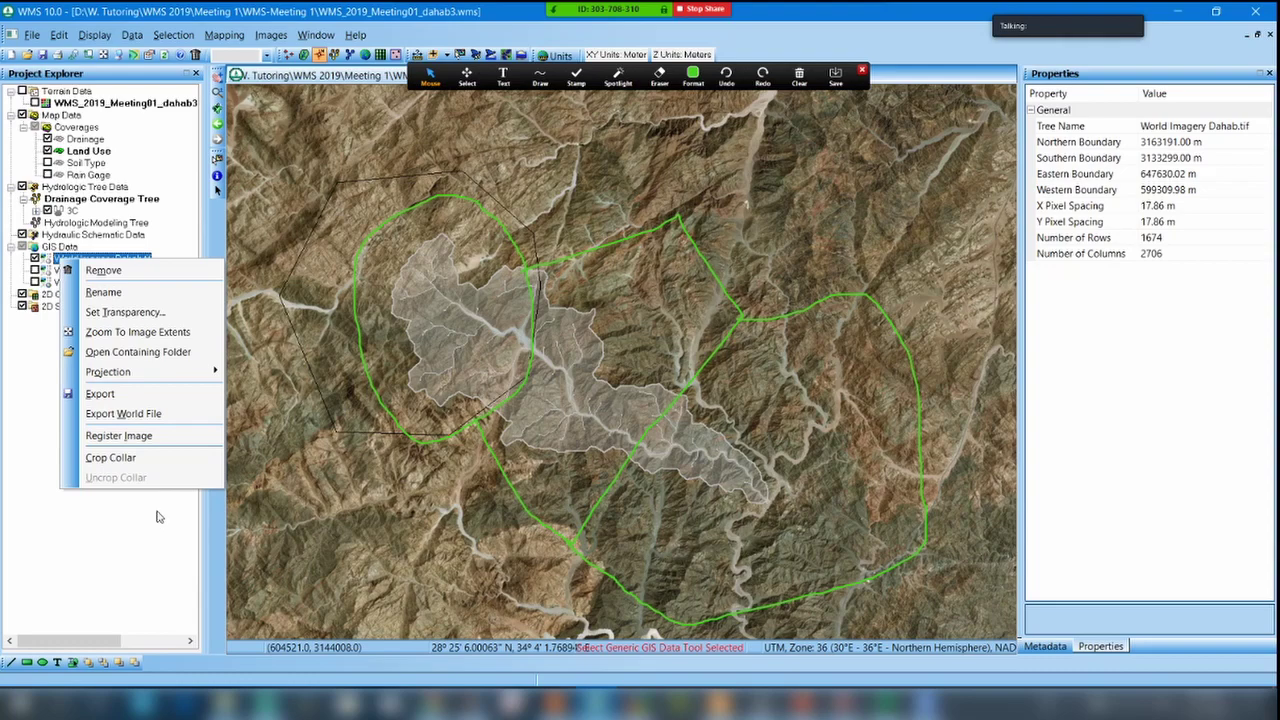
pyautogui.click(110, 312)
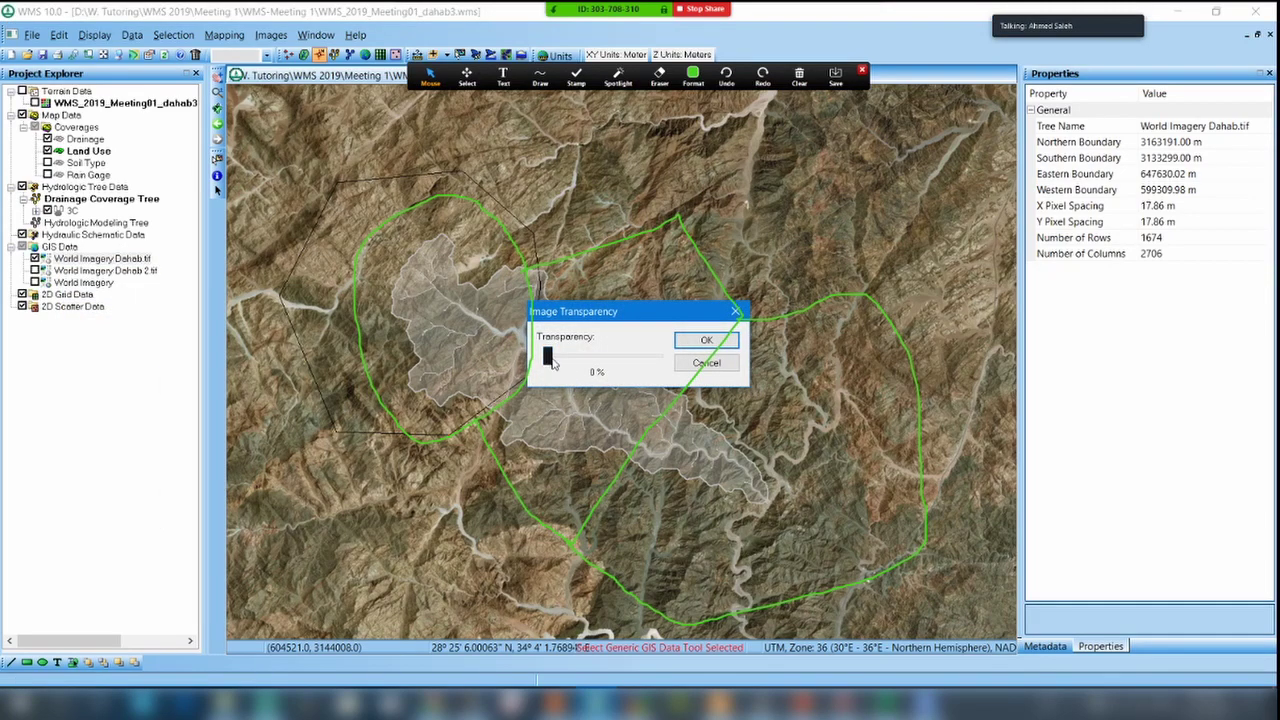
pyautogui.moveTo(548, 358); pyautogui.dragTo(614, 357)
pyautogui.click(710, 341)
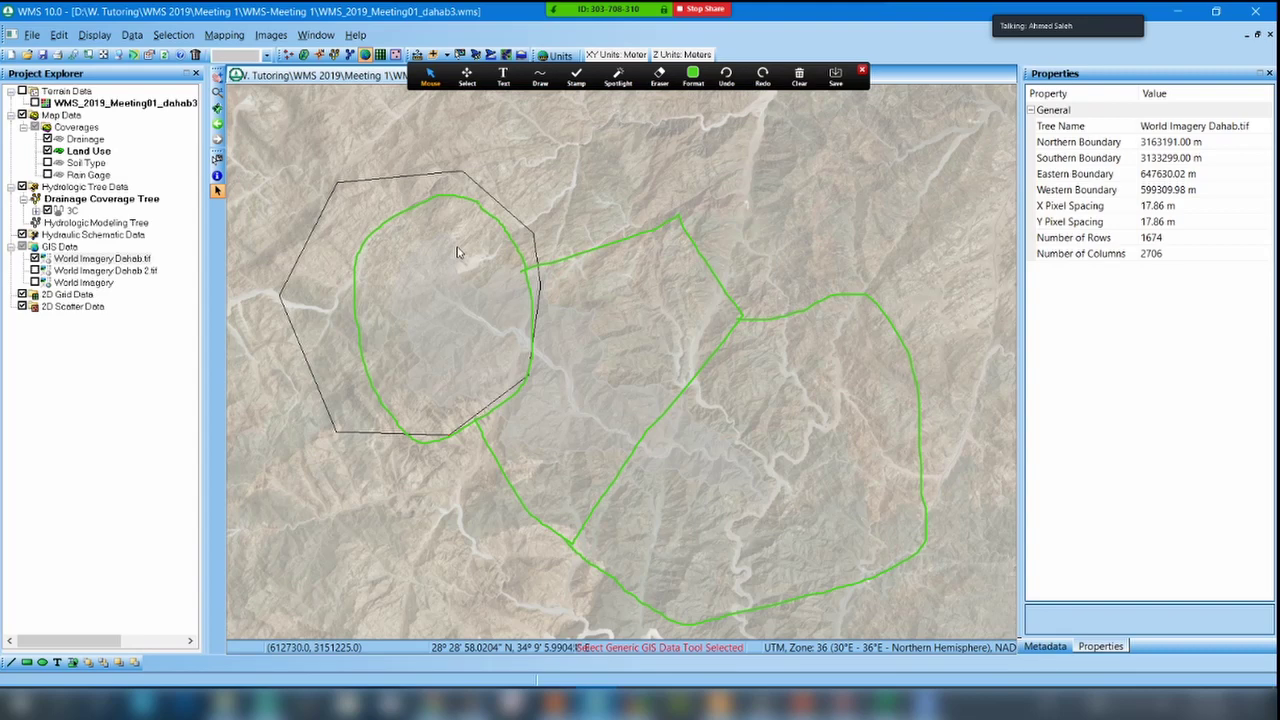
# Reactivate the Land Use coverage and draw a feature arc enclosing the basin's middle part, joined to the upstream outline at both ends.
pyautogui.click(88, 152)
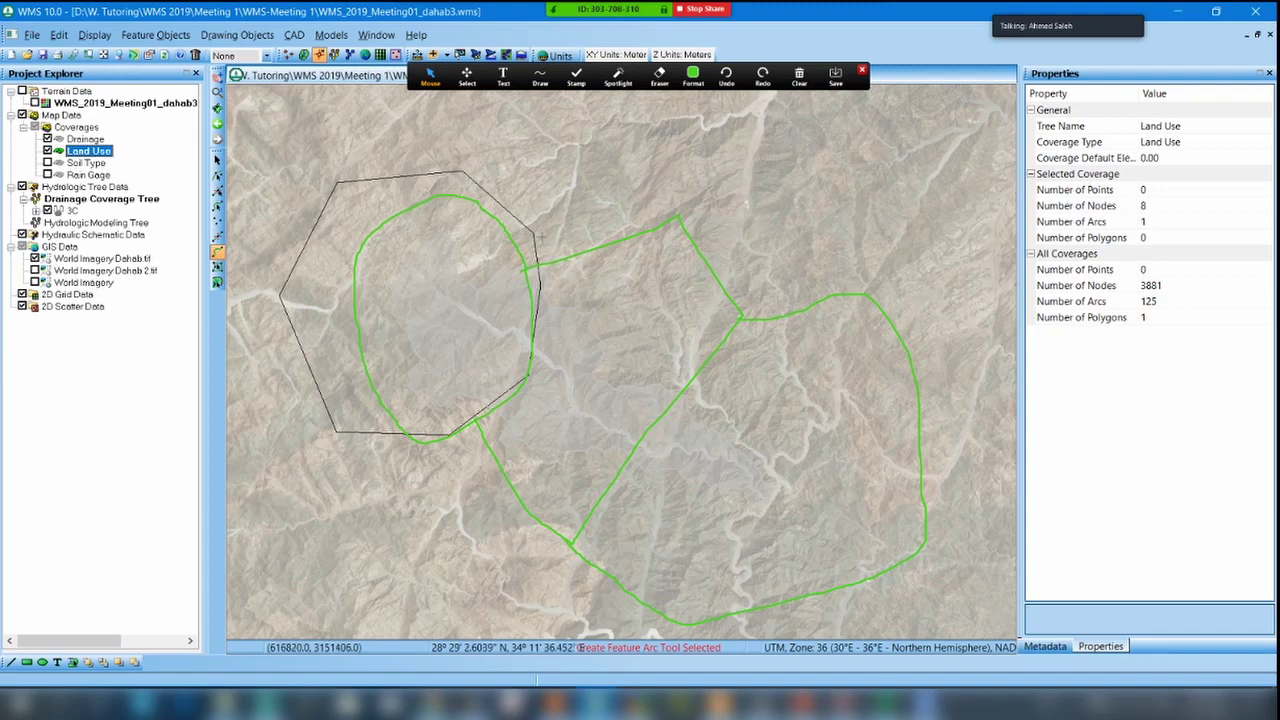
pyautogui.click(533, 232)
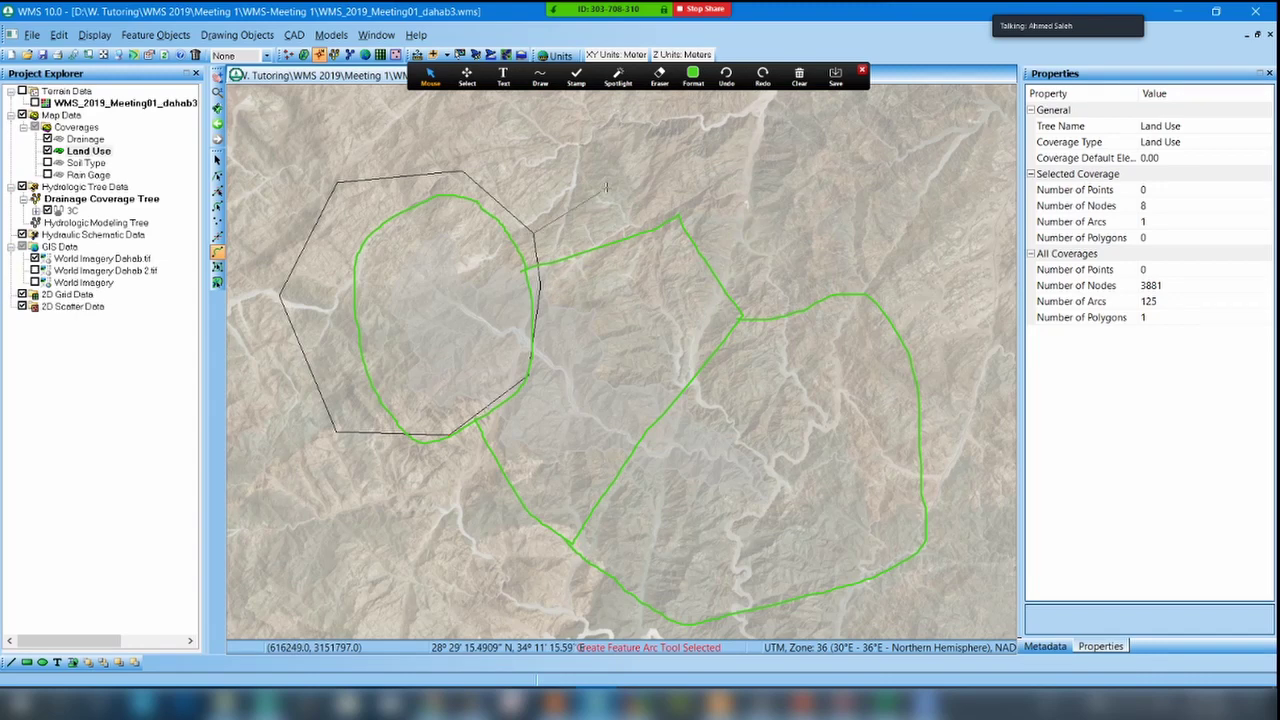
pyautogui.click(682, 167)
pyautogui.click(766, 268)
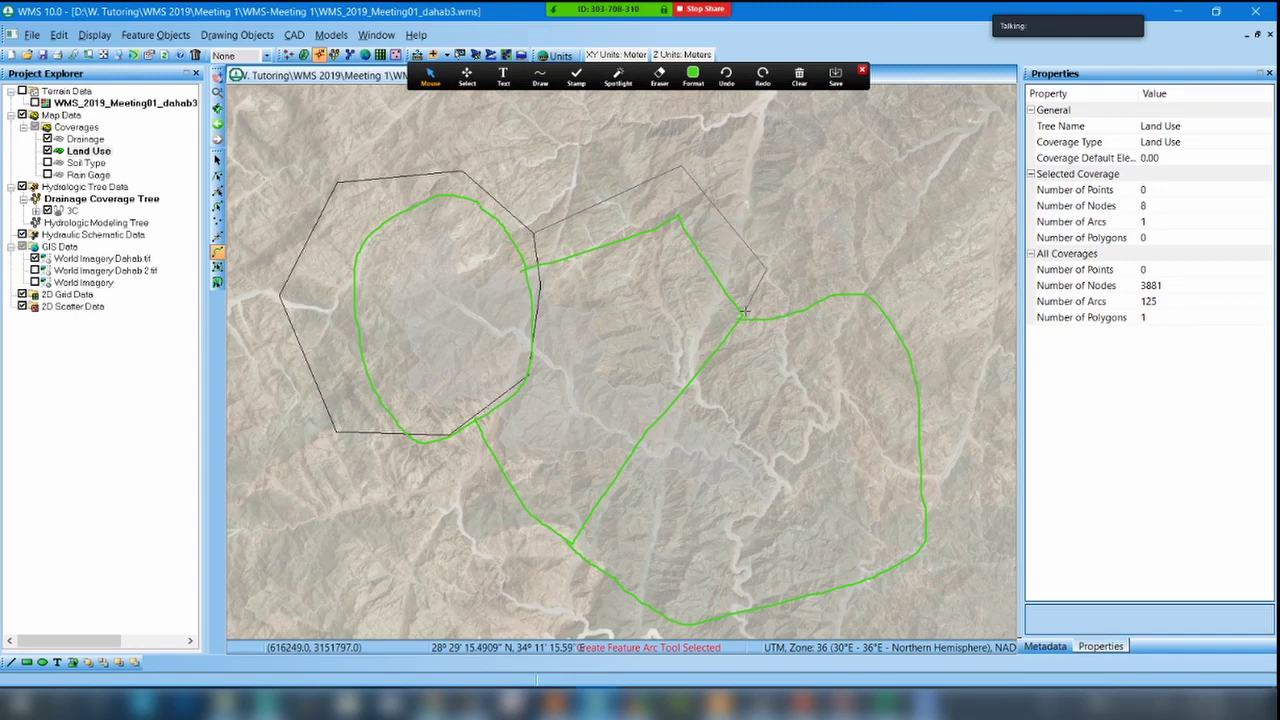
pyautogui.click(558, 563)
pyautogui.click(452, 477)
pyautogui.click(449, 436)
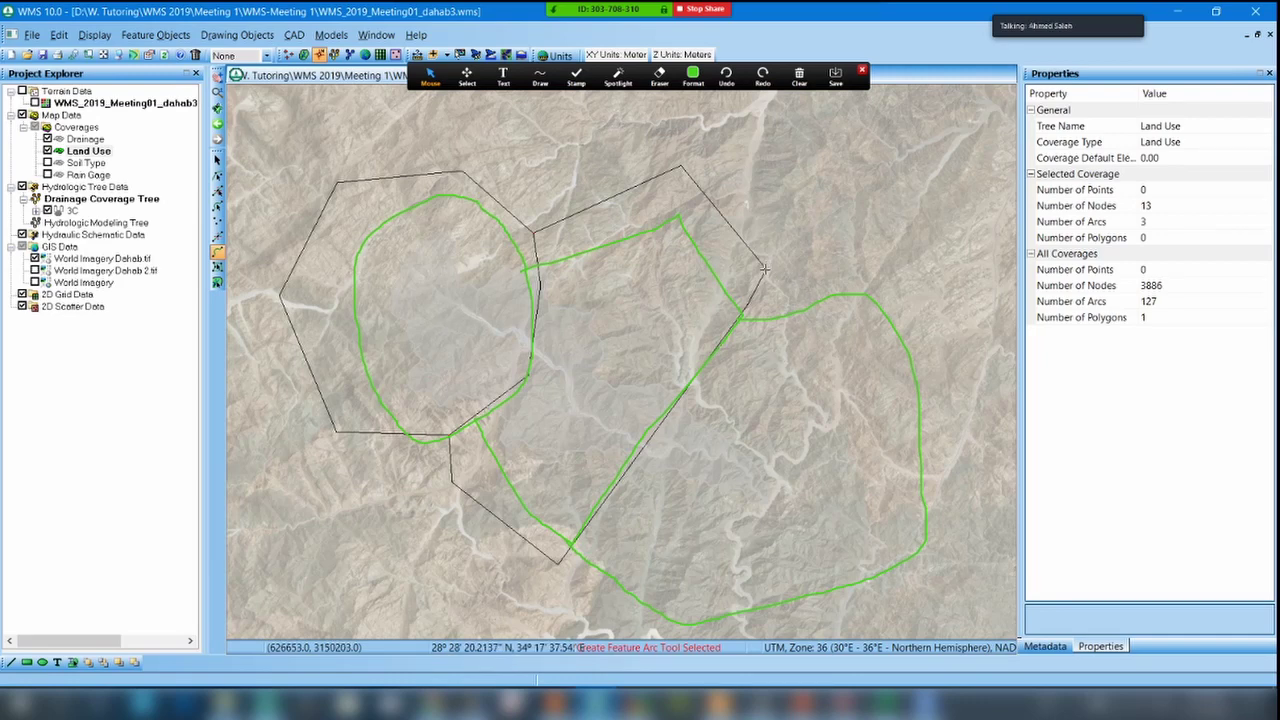
# Draw a feature arc around the downstream, southeastern part of the basin, connecting to the middle outline's eastern and southern corners.
pyautogui.click(937, 284)
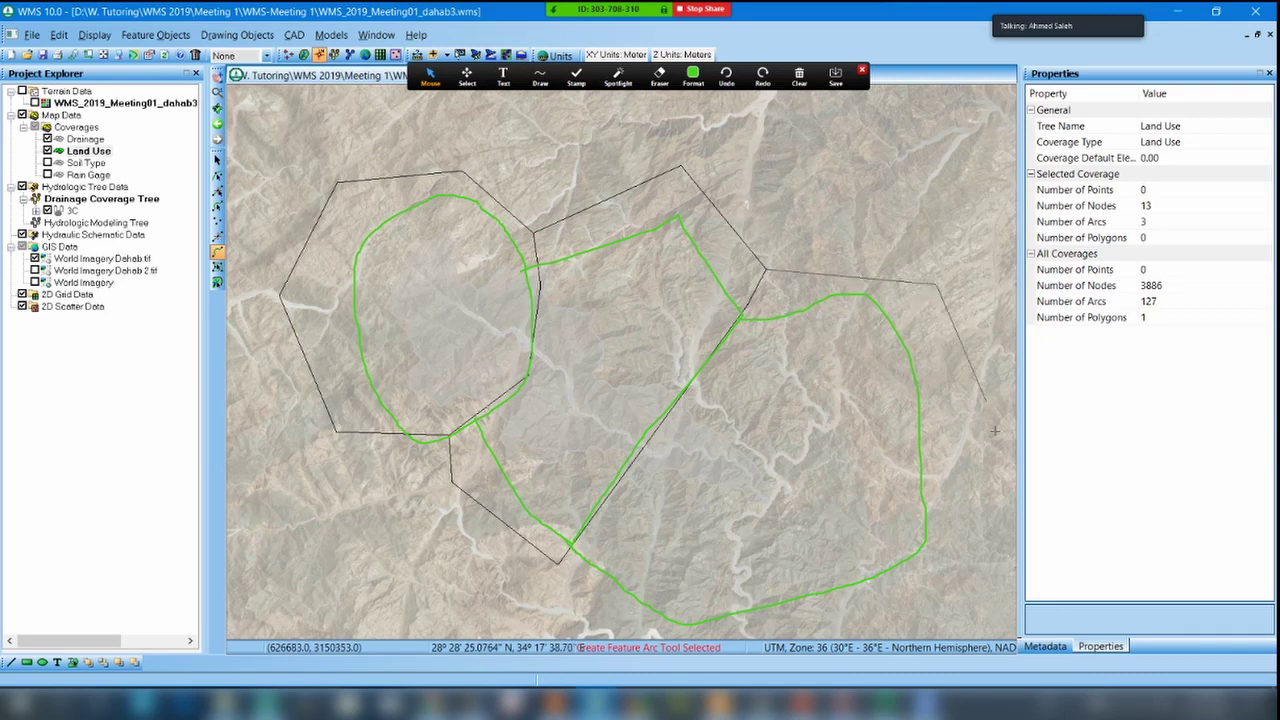
pyautogui.click(960, 565)
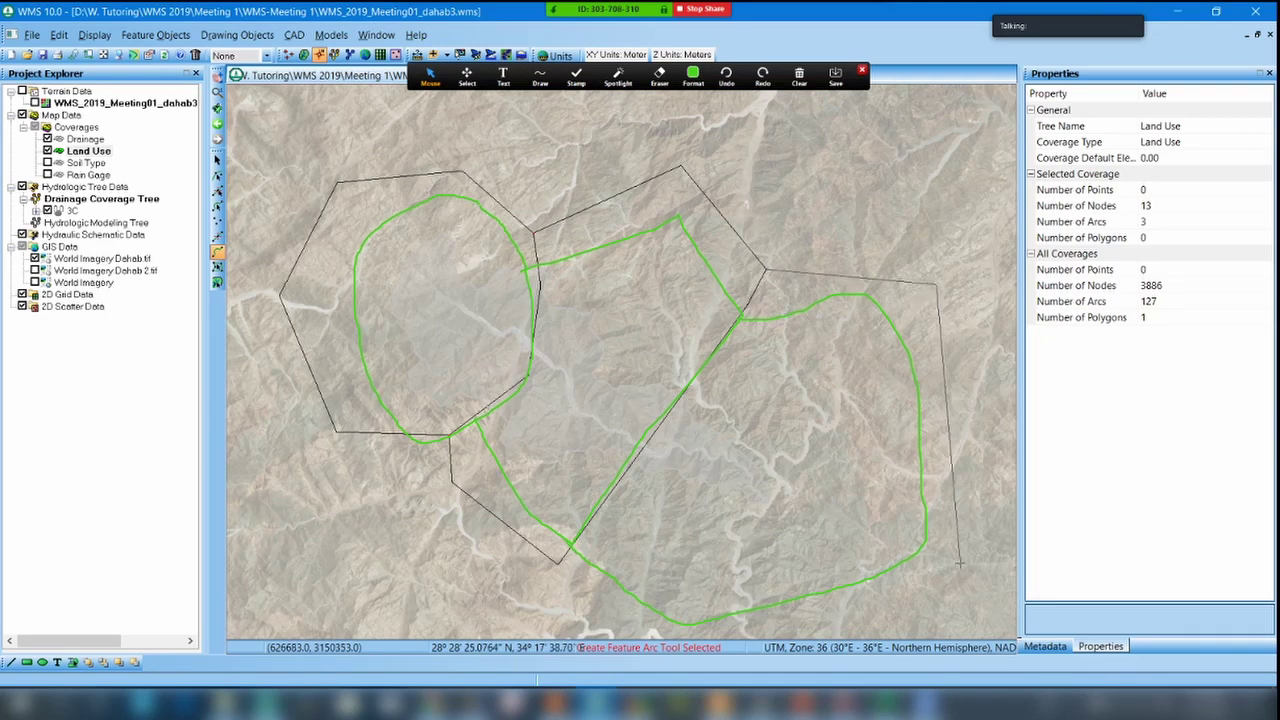
pyautogui.click(775, 630)
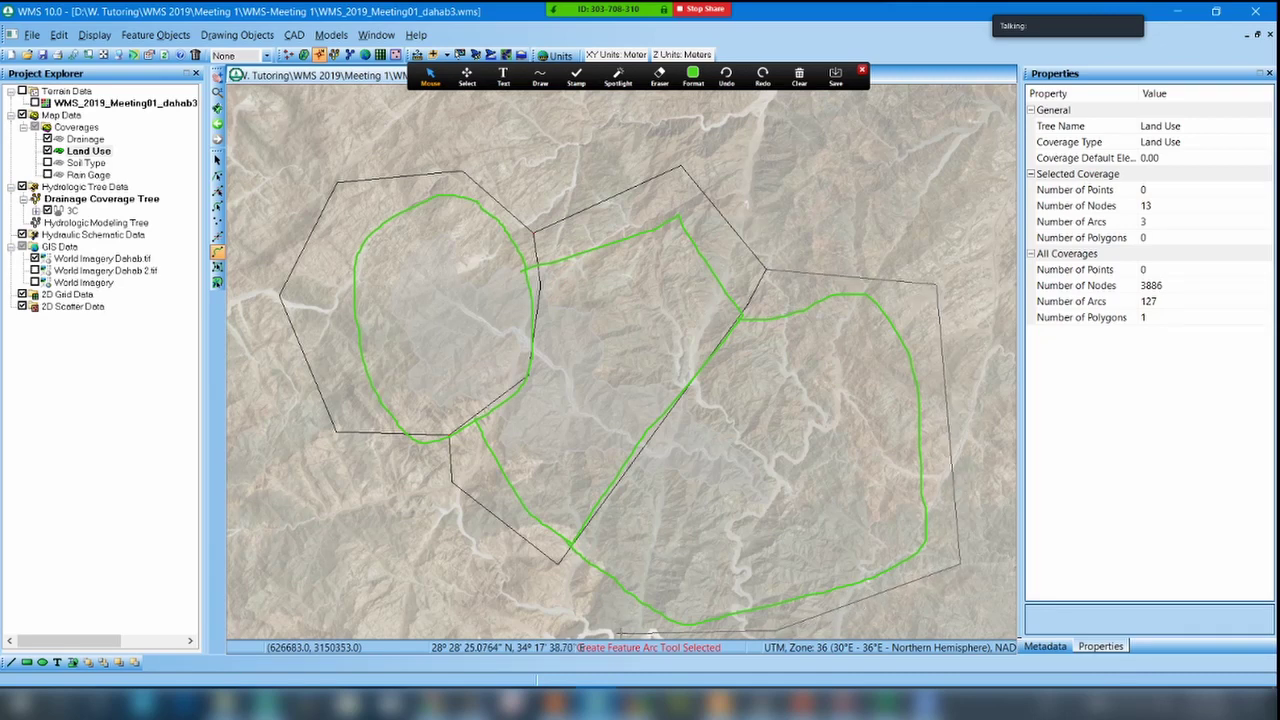
pyautogui.doubleClick(557, 563)
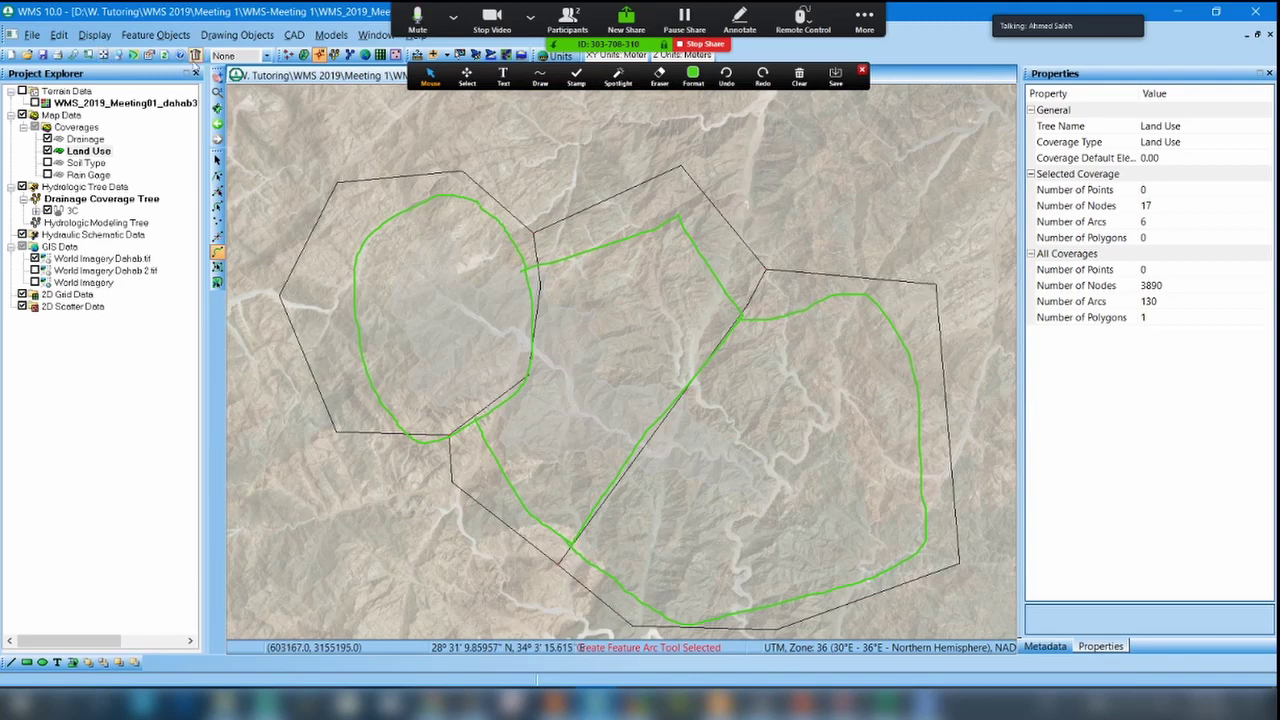
# Build polygons from all the feature arcs of the Land Use coverage.
pyautogui.click(863, 71)
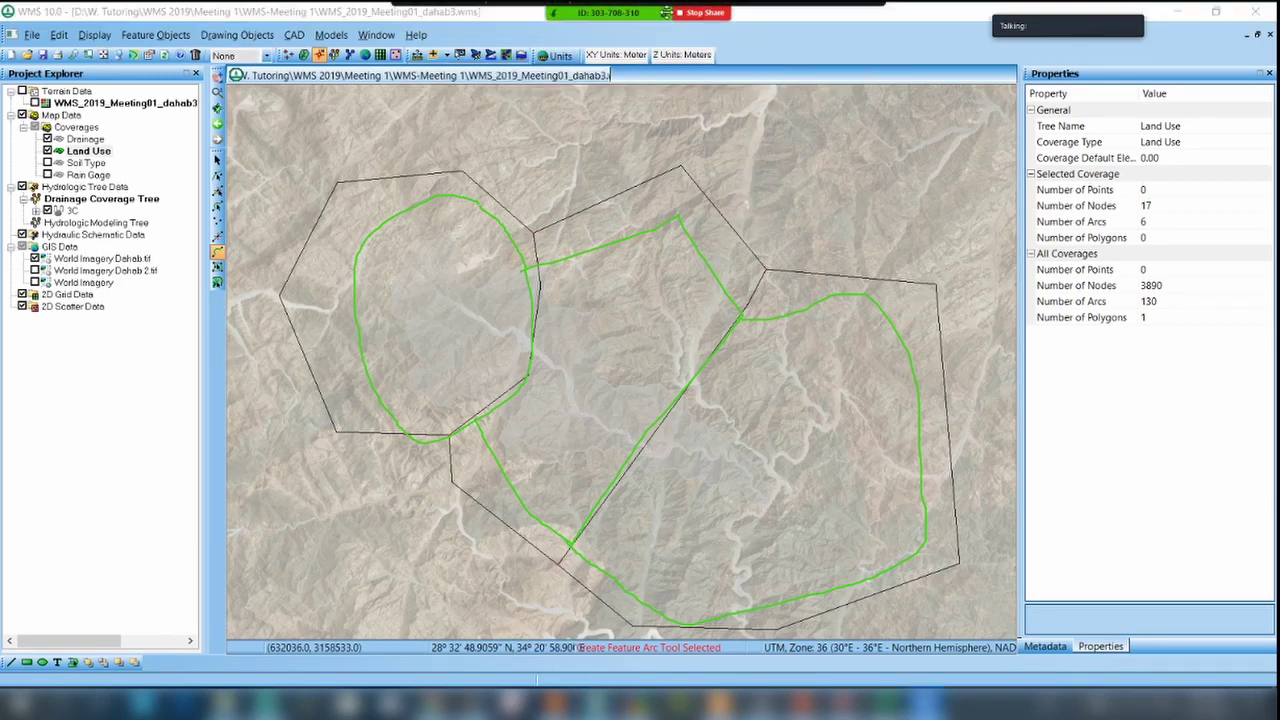
pyautogui.click(157, 36)
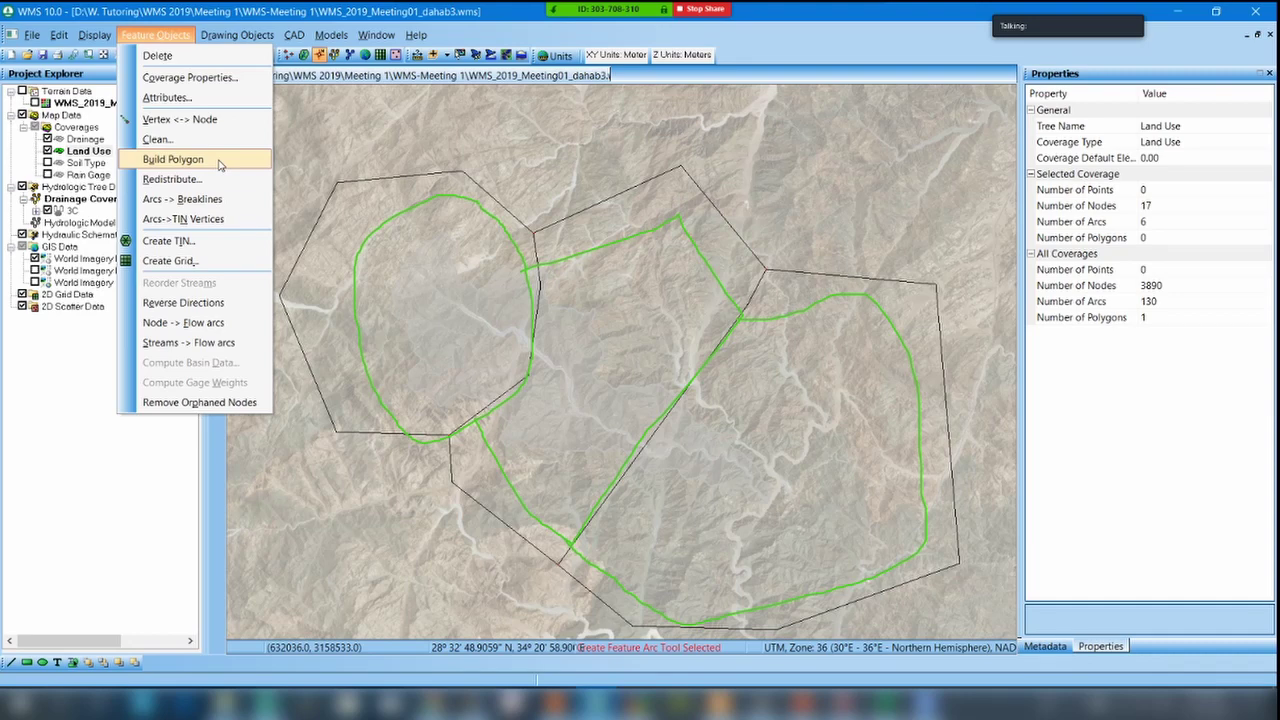
pyautogui.click(172, 159)
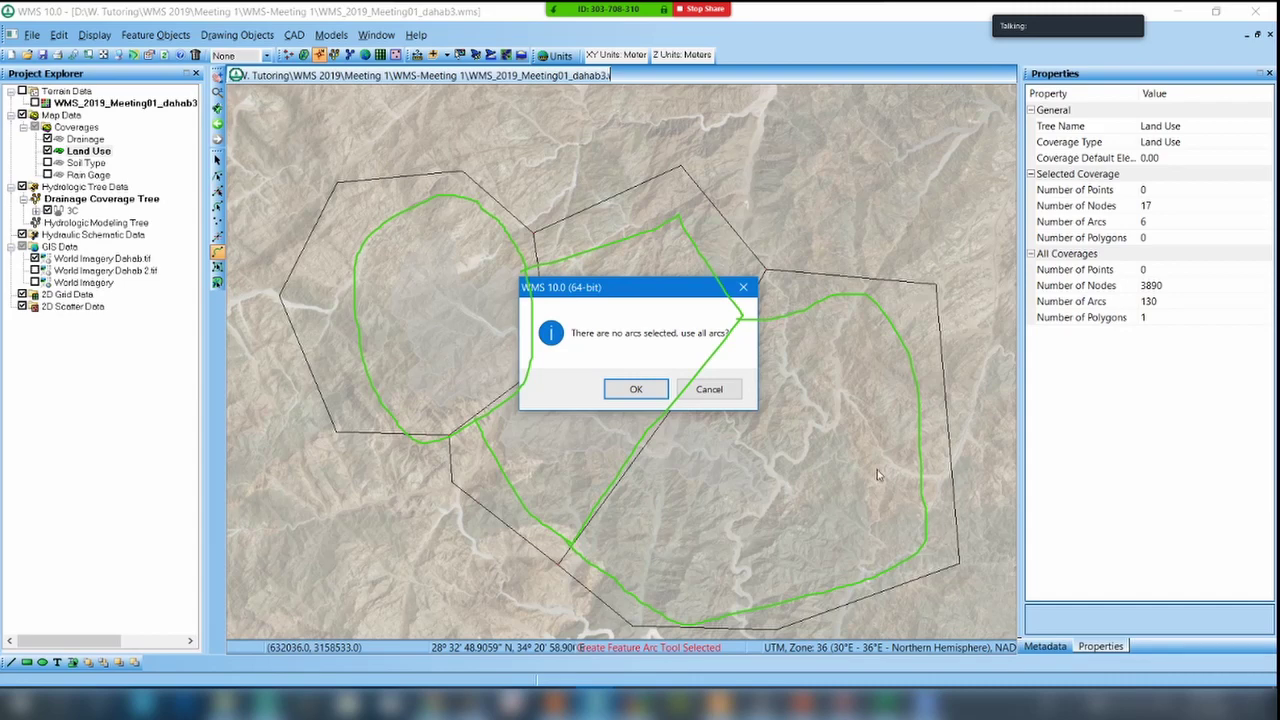
pyautogui.click(636, 389)
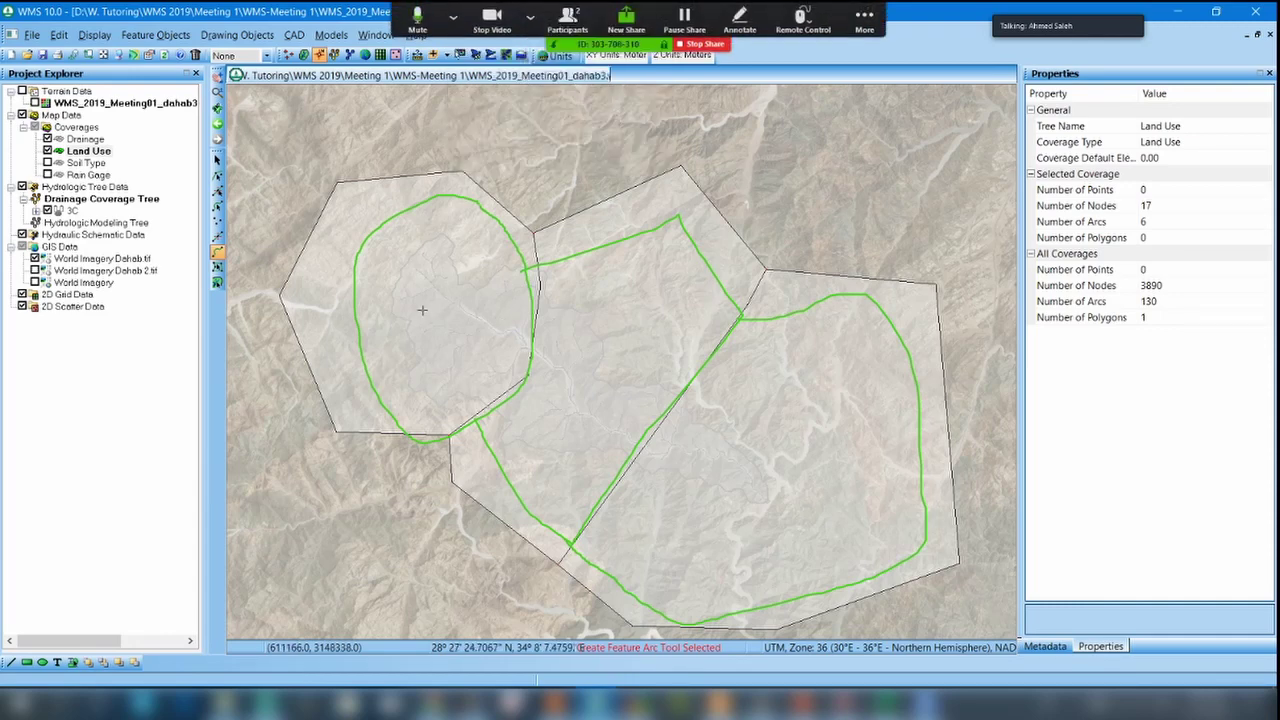
# Open the land use mapping of the northwestern, upstream polygon.
pyautogui.click(218, 268)
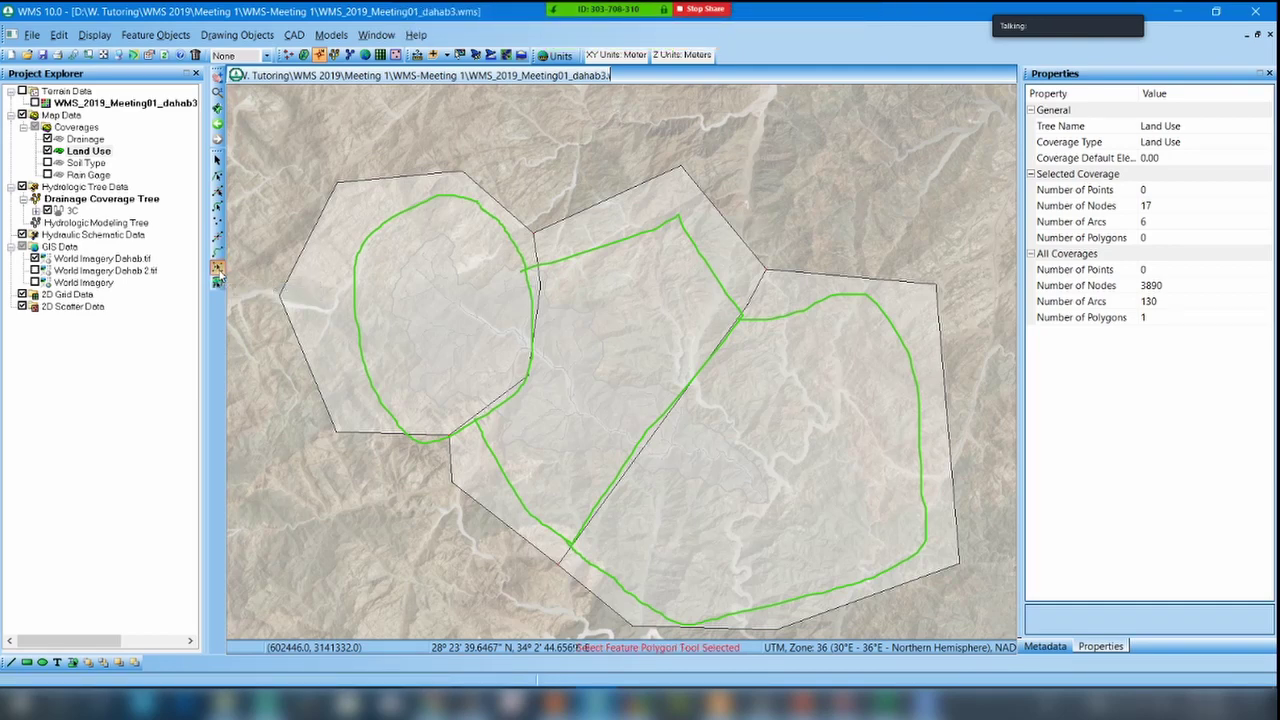
pyautogui.click(409, 255)
pyautogui.doubleClick(409, 255)
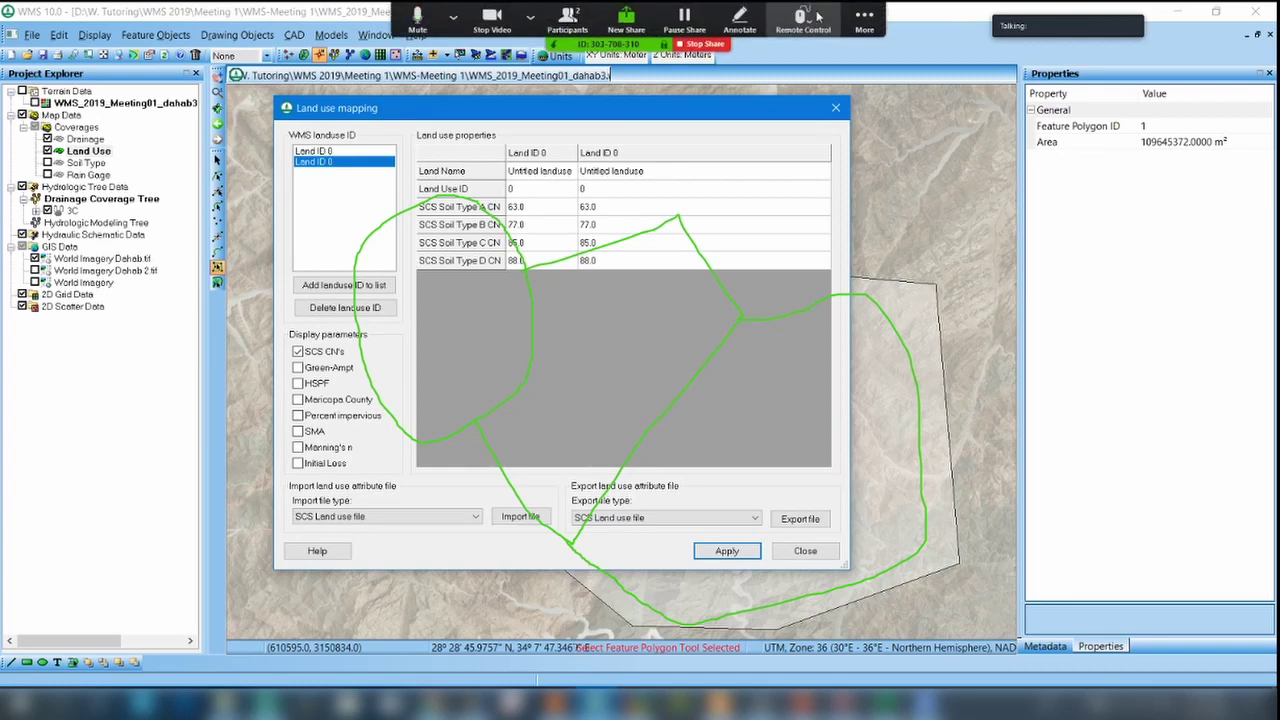
# Erase the green annotation outlines drawn over the shared screen and close the annotation tools.
pyautogui.click(860, 22)
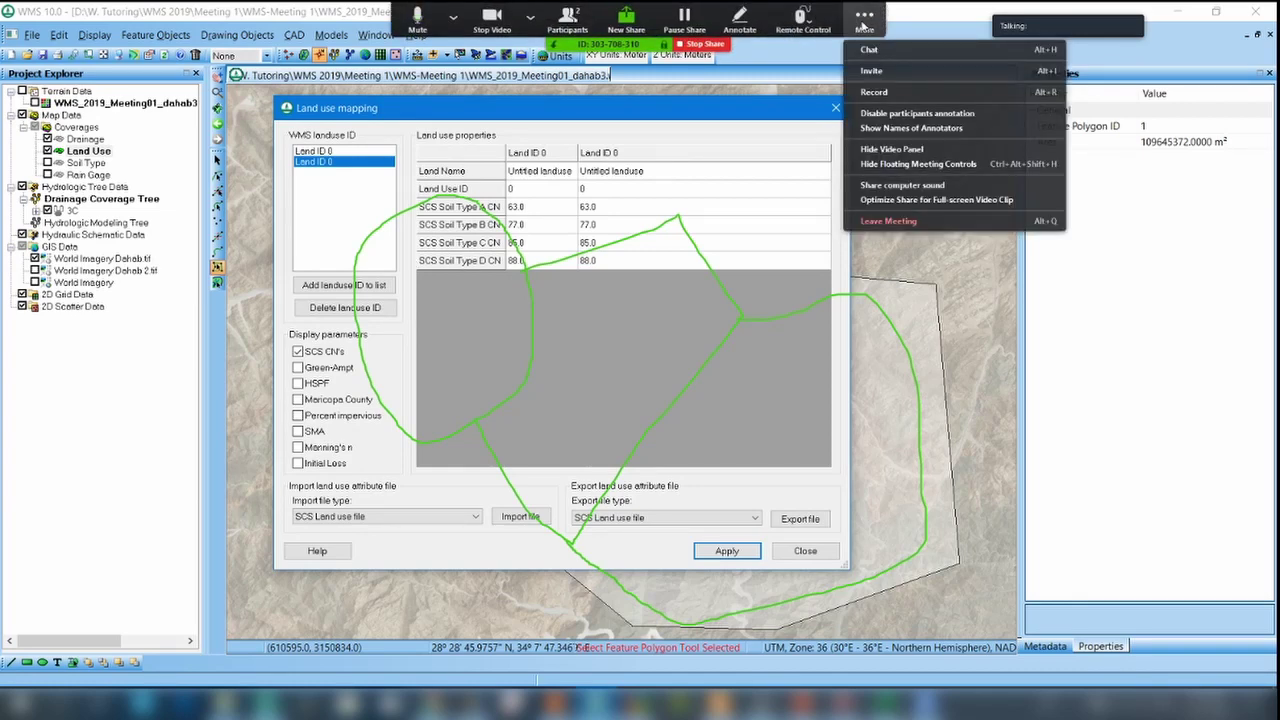
pyautogui.click(865, 22)
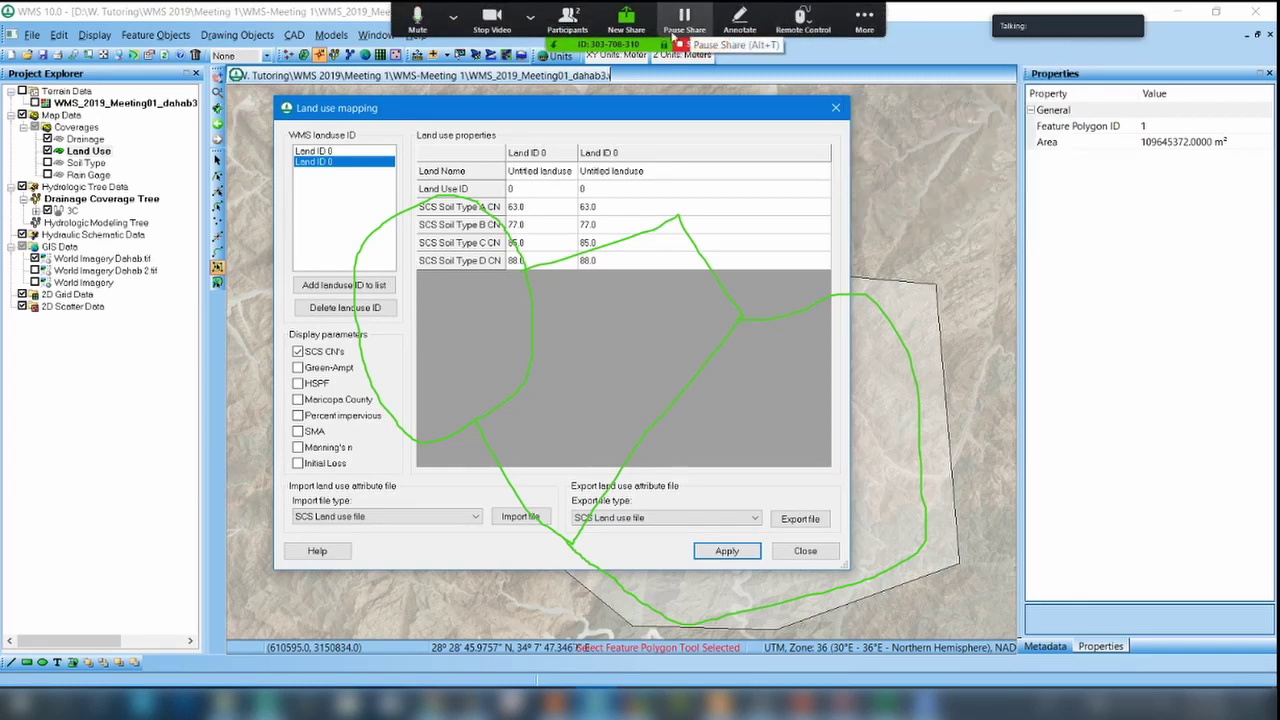
pyautogui.click(742, 22)
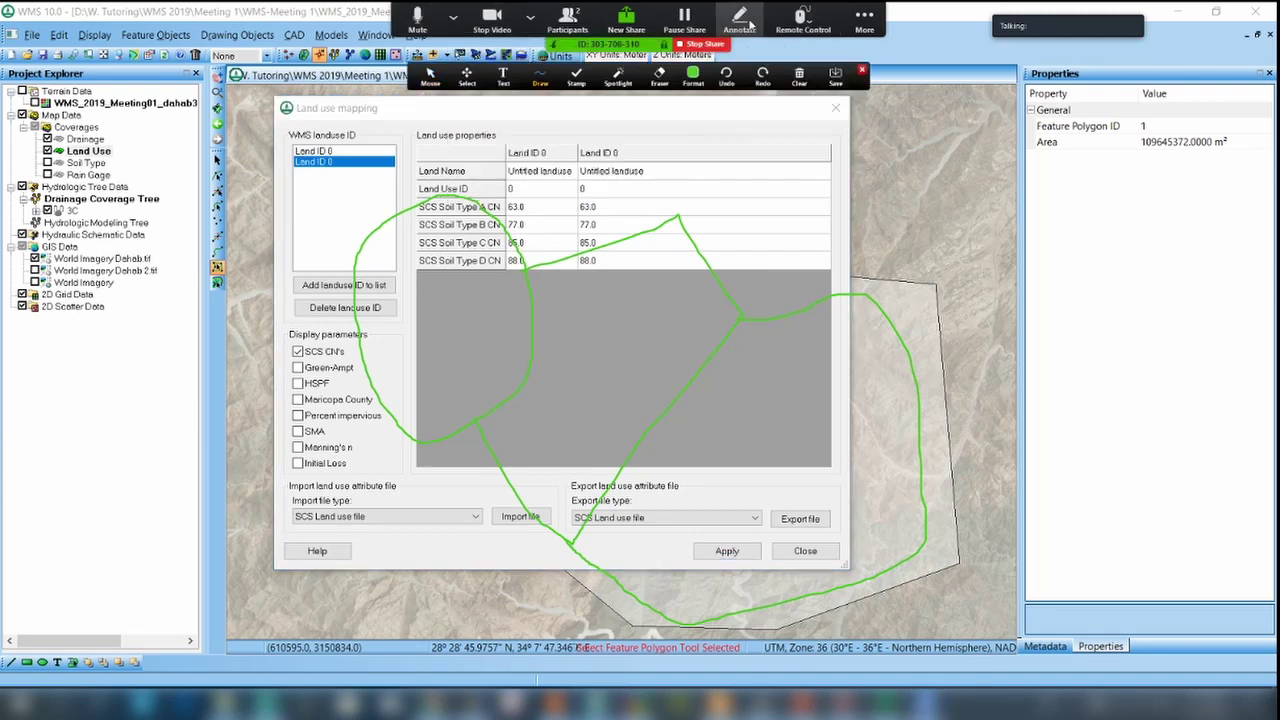
pyautogui.click(658, 78)
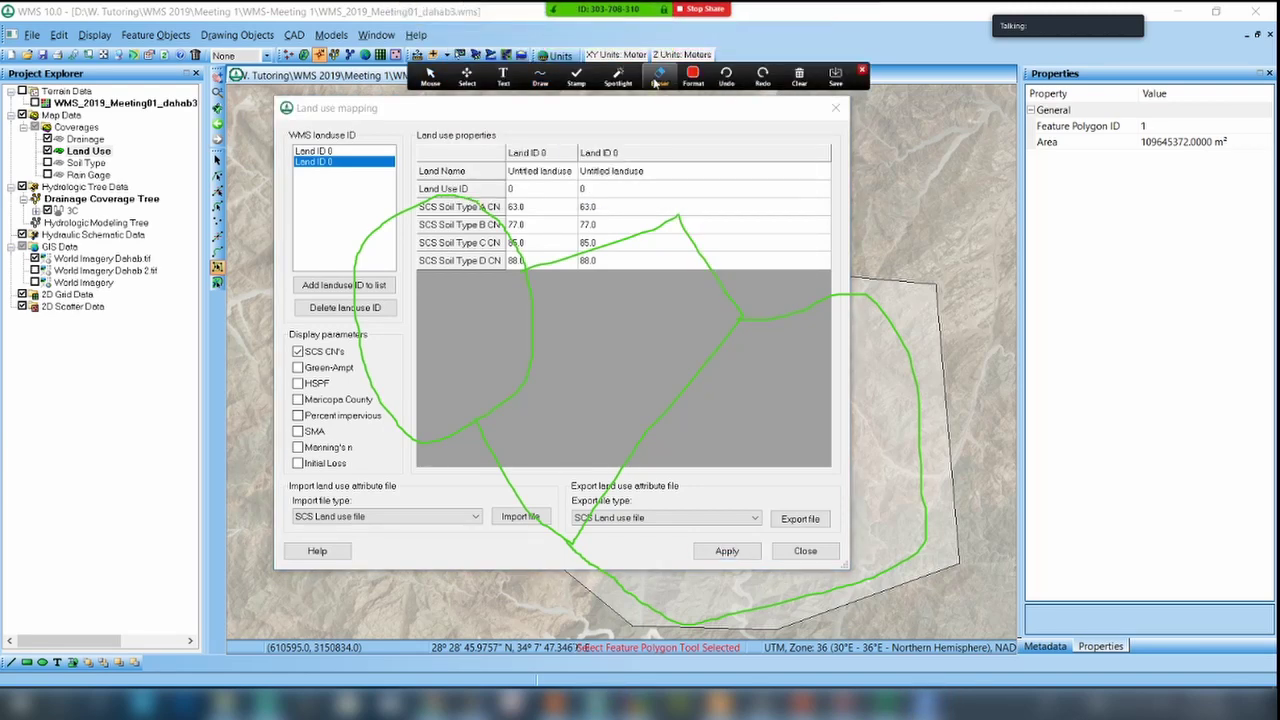
pyautogui.click(440, 197)
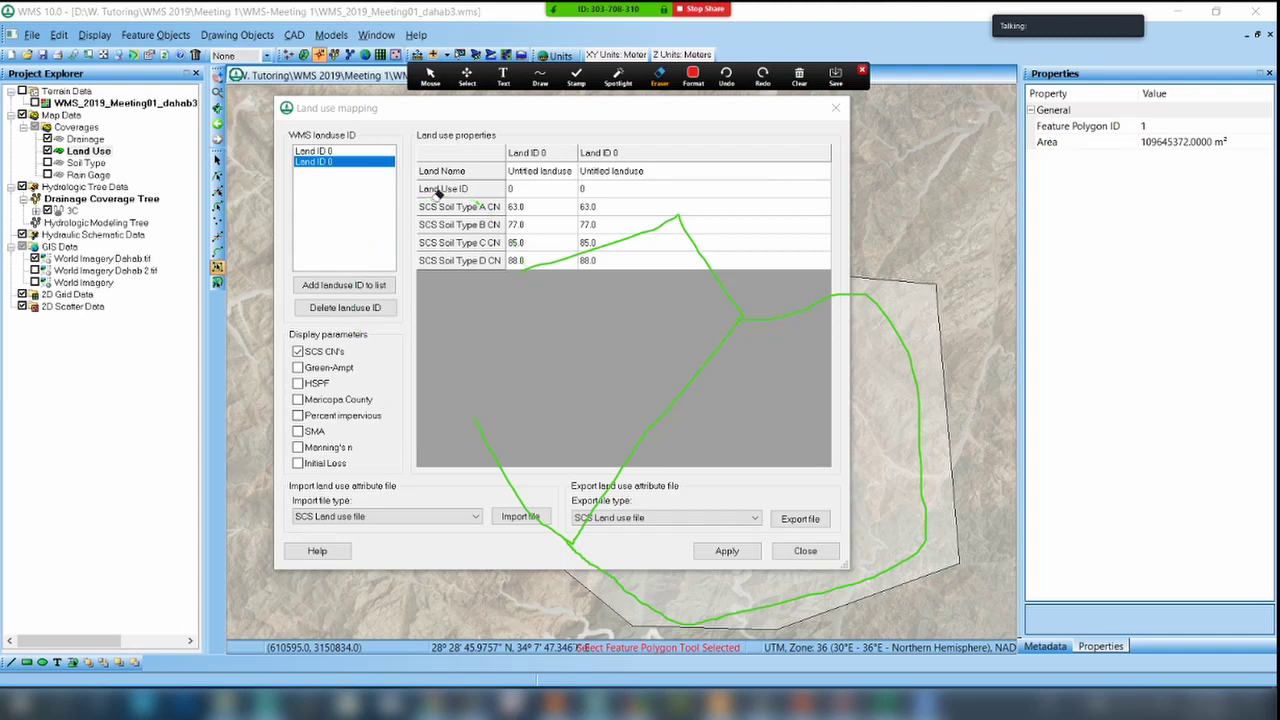
pyautogui.click(680, 220)
pyautogui.click(781, 316)
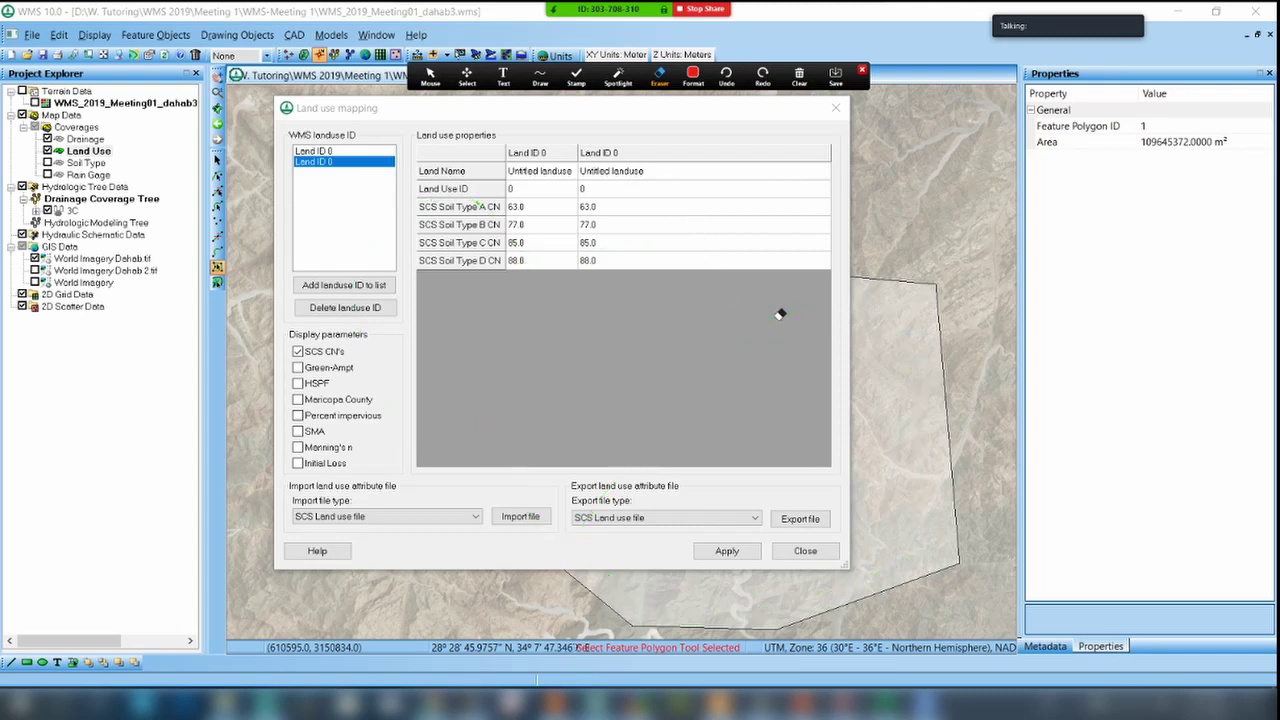
pyautogui.click(453, 16)
pyautogui.click(430, 75)
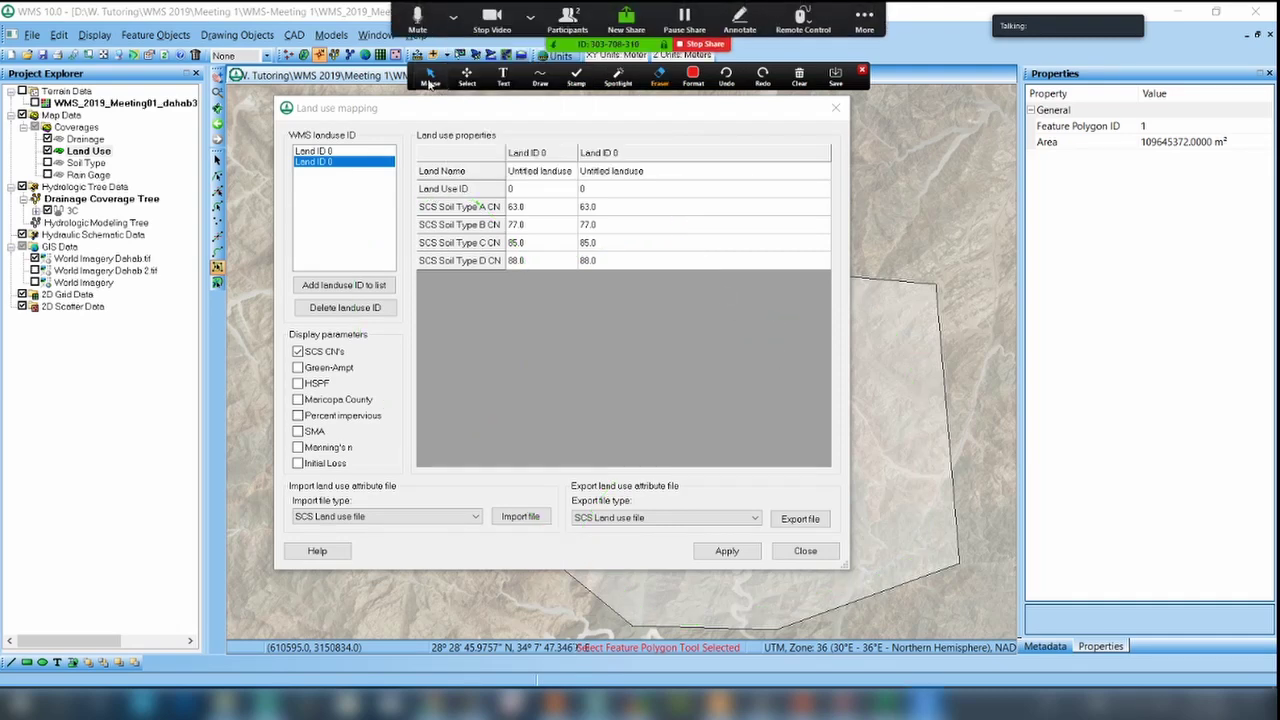
pyautogui.click(862, 72)
# Delete the duplicate Land ID 0 entry from the land use ID list.
pyautogui.click(547, 125)
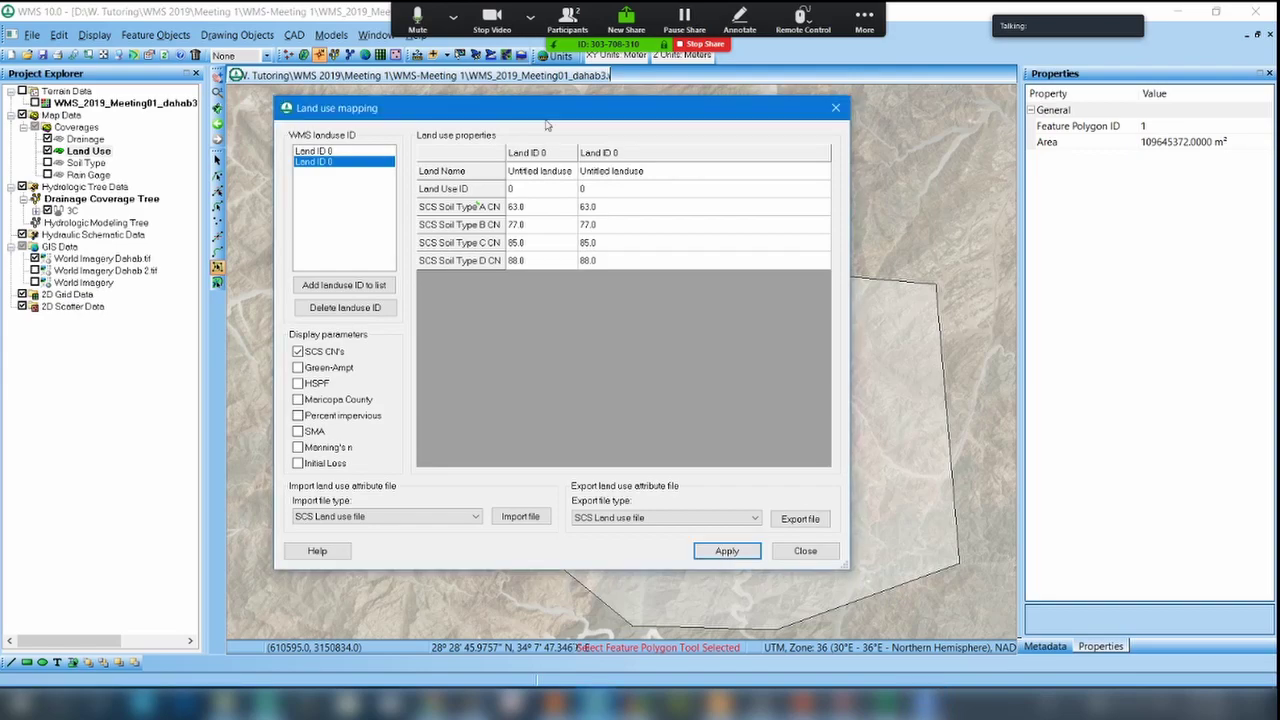
pyautogui.moveTo(547, 122); pyautogui.dragTo(393, 188)
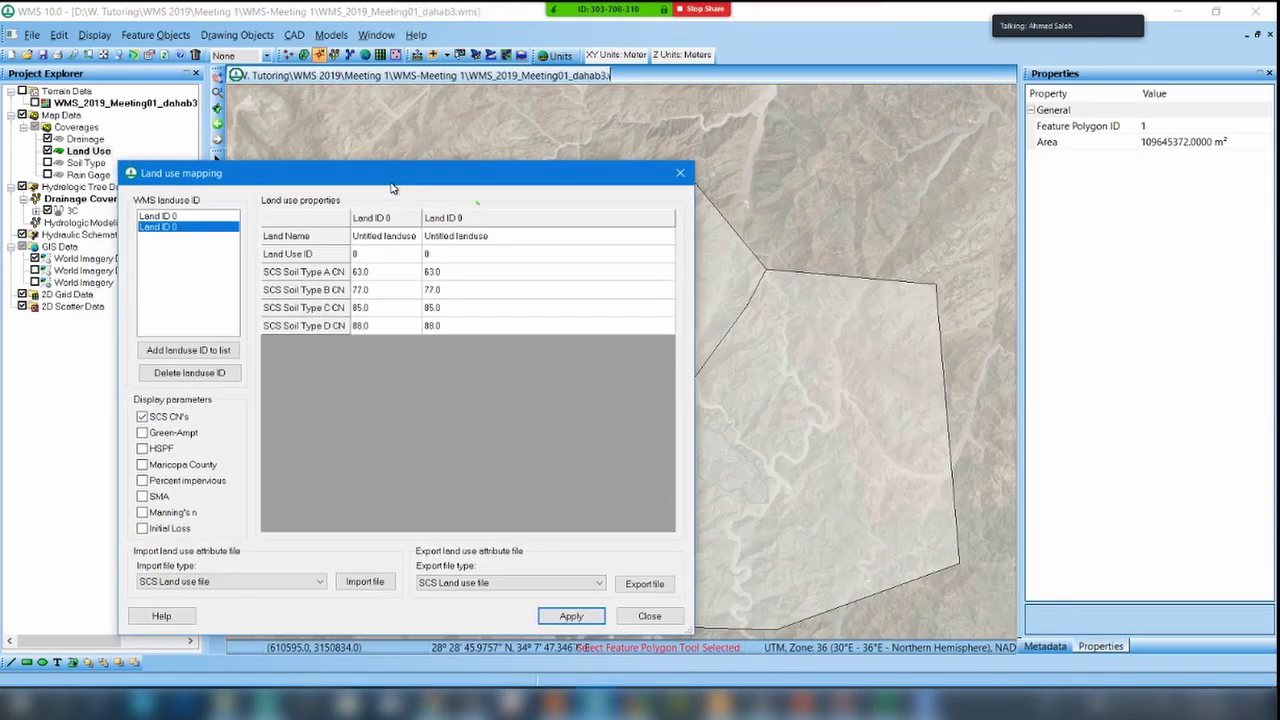
pyautogui.click(192, 217)
pyautogui.click(194, 227)
pyautogui.click(195, 217)
pyautogui.click(196, 227)
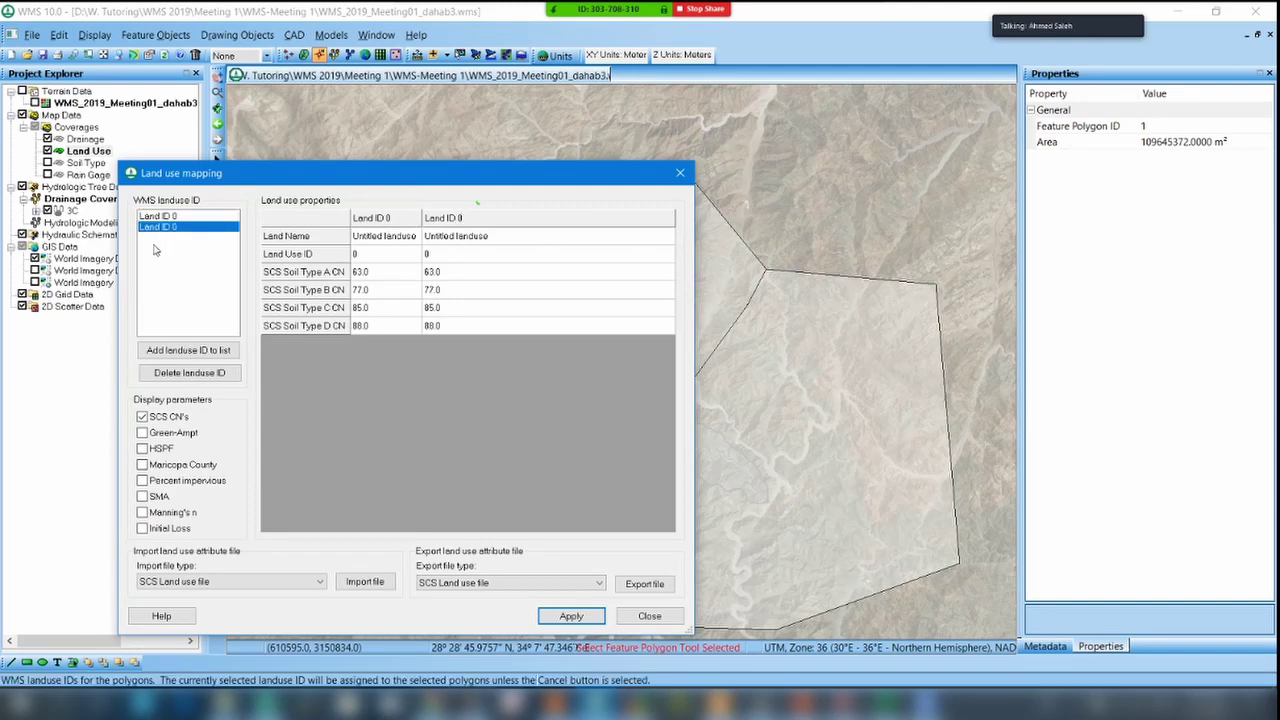
pyautogui.click(177, 377)
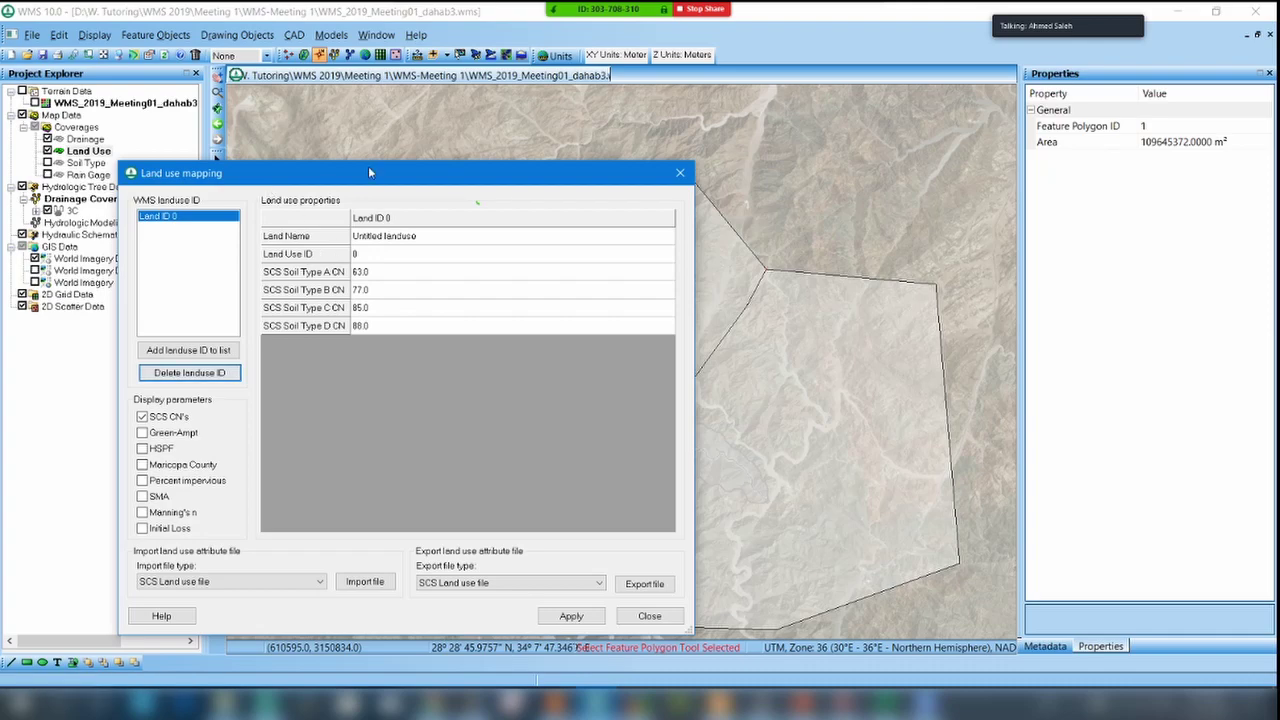
pyautogui.moveTo(363, 183); pyautogui.dragTo(484, 118)
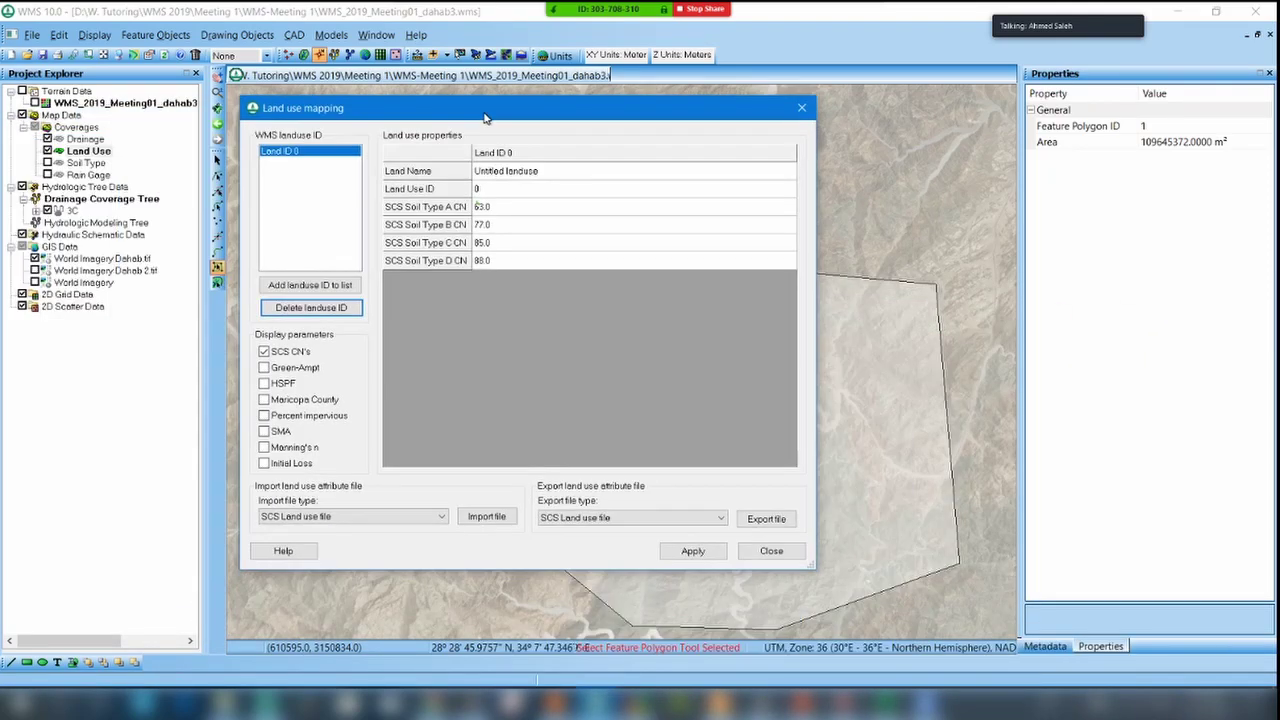
# Add several land use IDs and delete the surplus ones, keeping only Land ID 0 and Land ID 1.
pyautogui.click(310, 285)
pyautogui.click(314, 287)
pyautogui.click(314, 287)
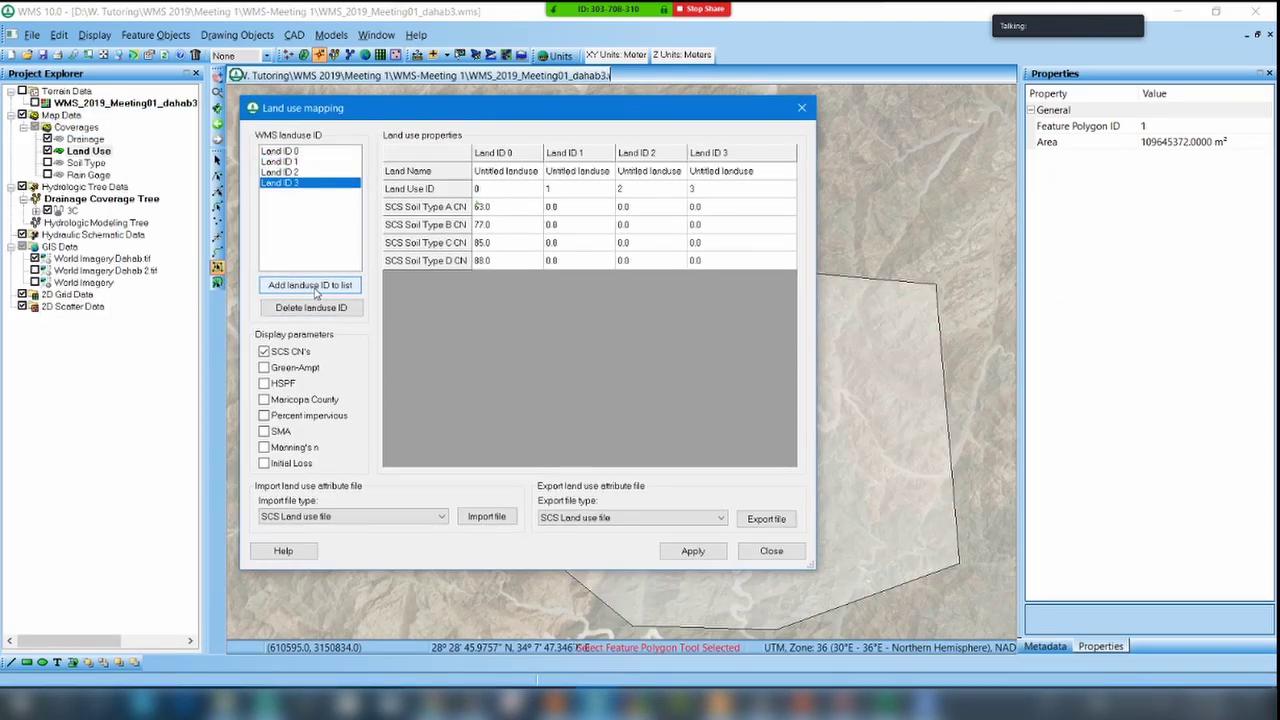
pyautogui.click(314, 287)
pyautogui.click(314, 287)
pyautogui.click(314, 287)
pyautogui.click(315, 309)
pyautogui.click(315, 309)
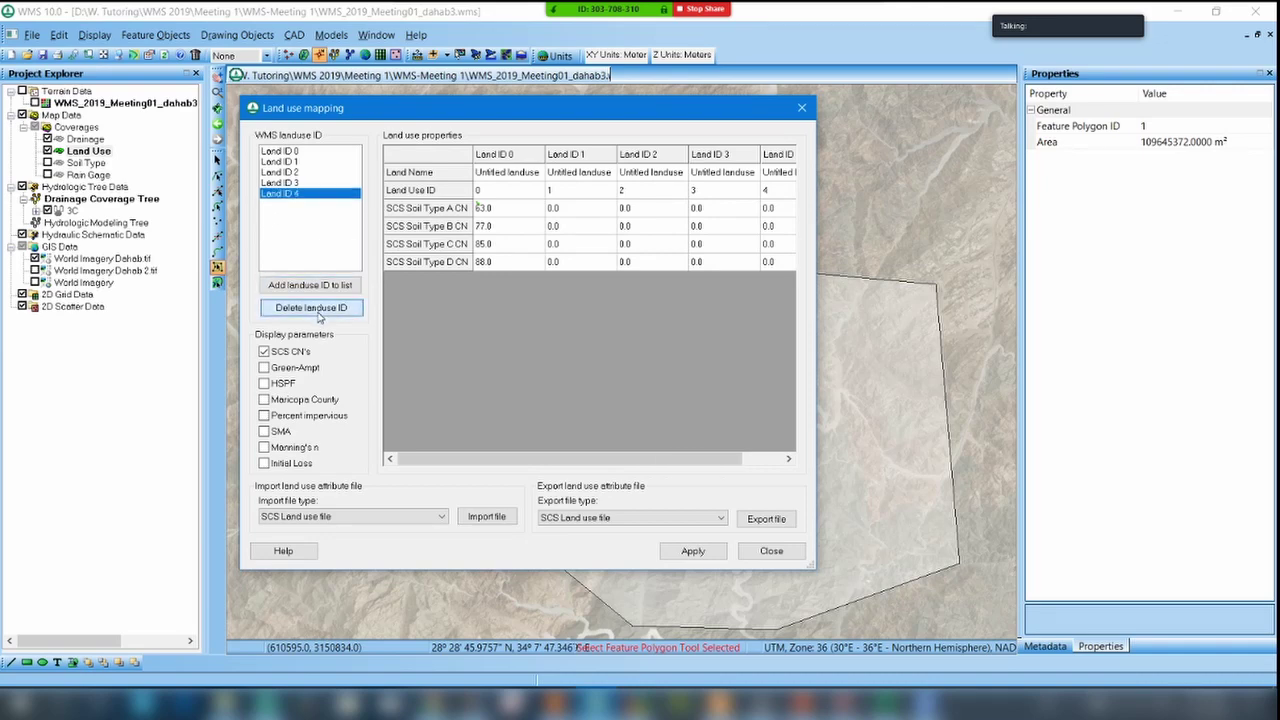
pyautogui.click(315, 309)
pyautogui.click(315, 309)
pyautogui.click(315, 309)
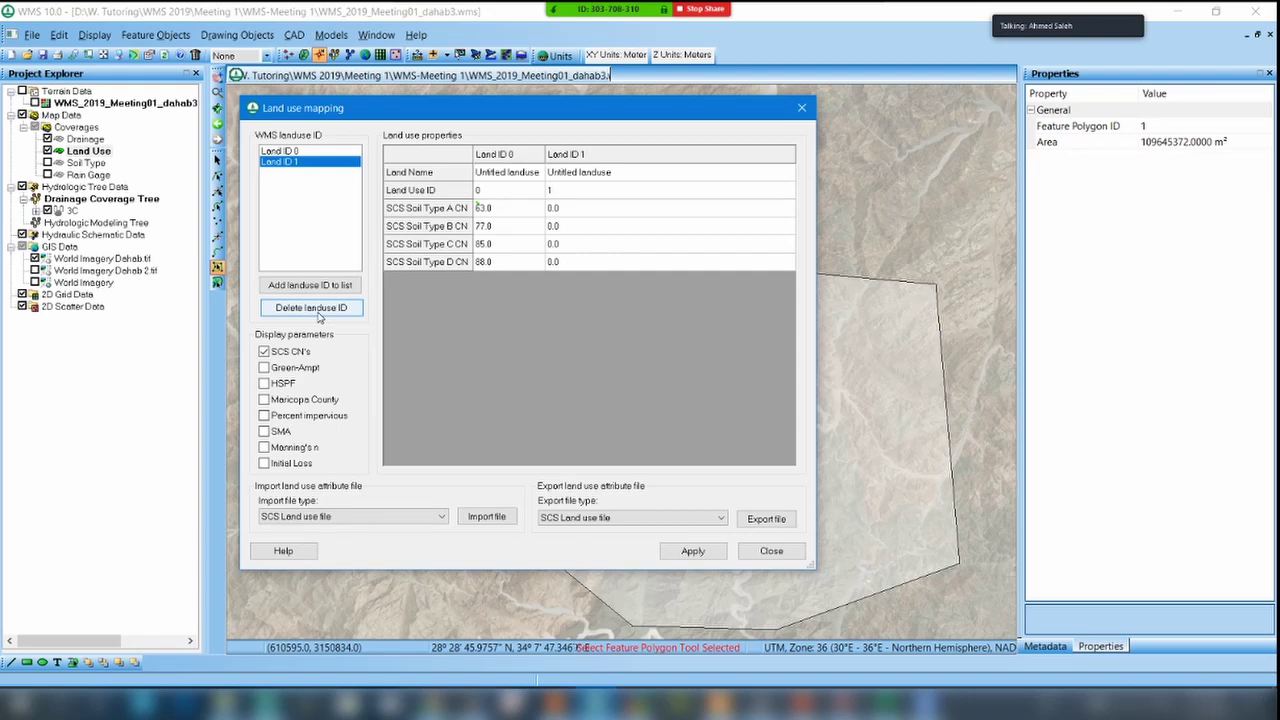
# Name the Land ID 0 land use Urban.
pyautogui.click(295, 152)
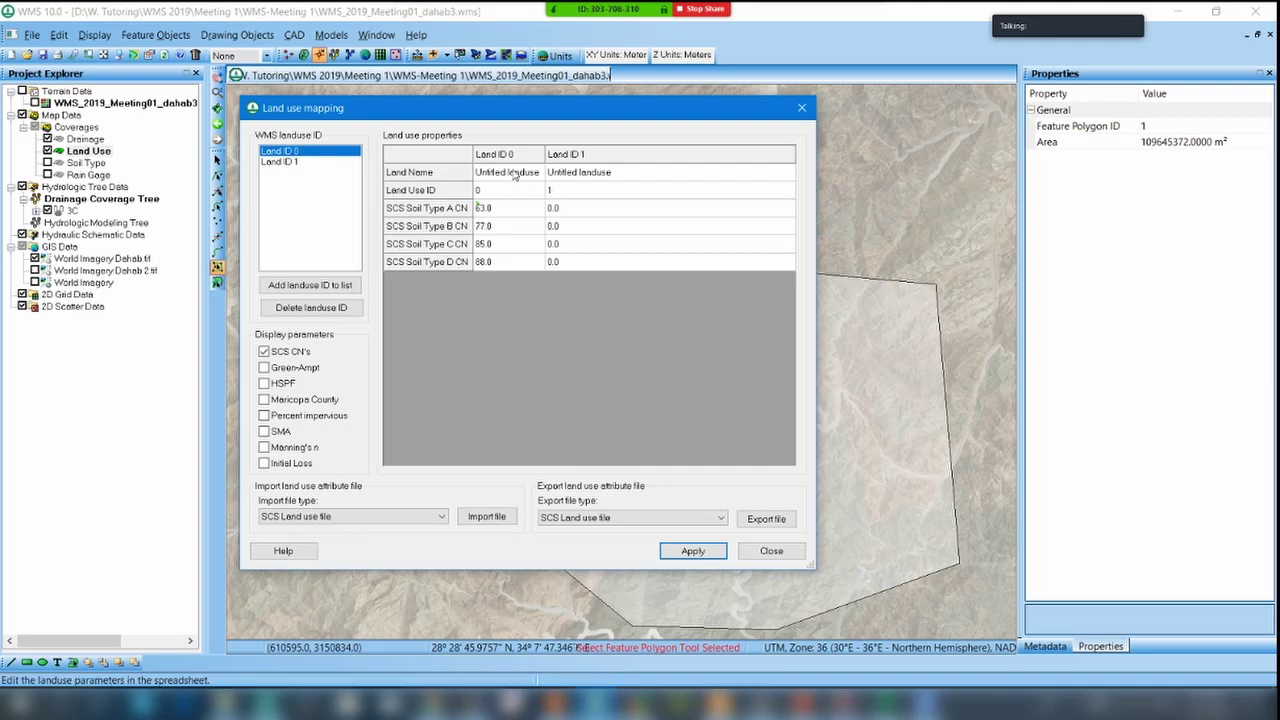
pyautogui.click(513, 174)
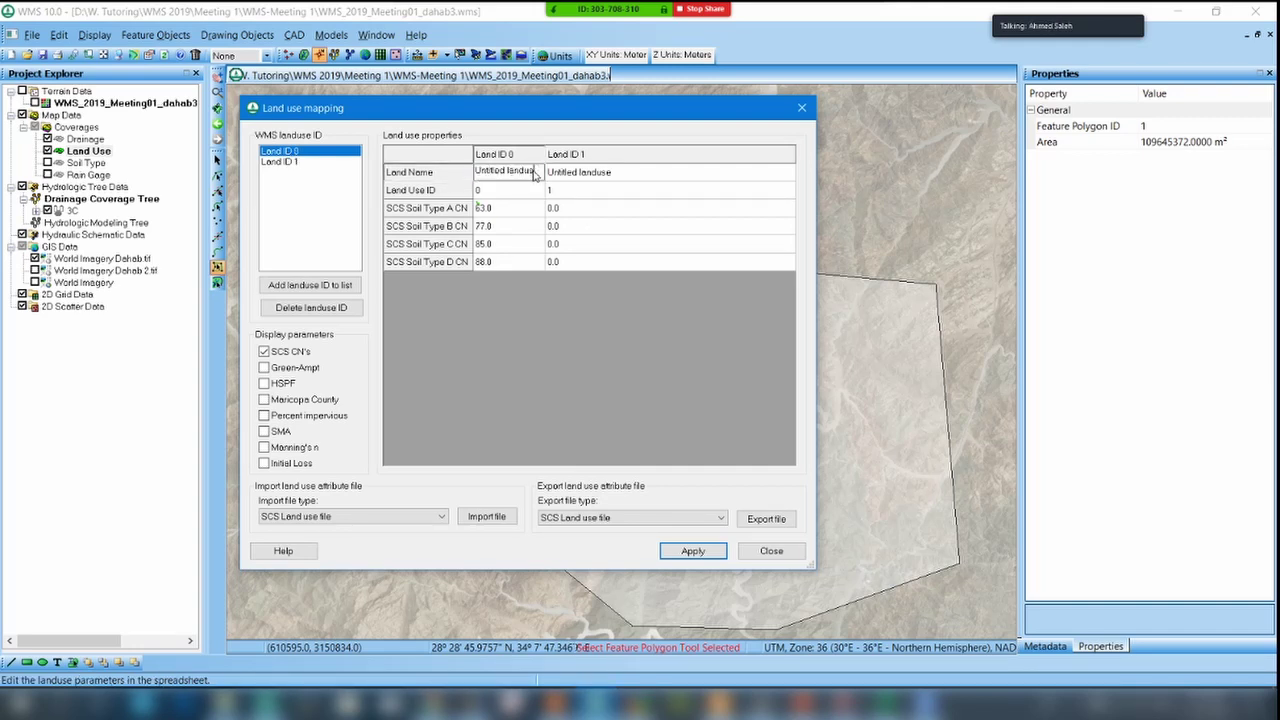
pyautogui.press('BackSpace')
pyautogui.press('BackSpace')
pyautogui.press('BackSpace')
pyautogui.press('BackSpace')
pyautogui.press('BackSpace')
pyautogui.press('BackSpace')
pyautogui.press('BackSpace')
pyautogui.press('BackSpace')
pyautogui.press('BackSpace')
pyautogui.press('BackSpace')
pyautogui.press('BackSpace')
pyautogui.press('BackSpace')
pyautogui.press('BackSpace')
pyautogui.press('BackSpace')
pyautogui.press('BackSpace')
pyautogui.press('BackSpace')
pyautogui.write('U')
# Name the Land ID 1 land use Farms.
pyautogui.click(621, 176)
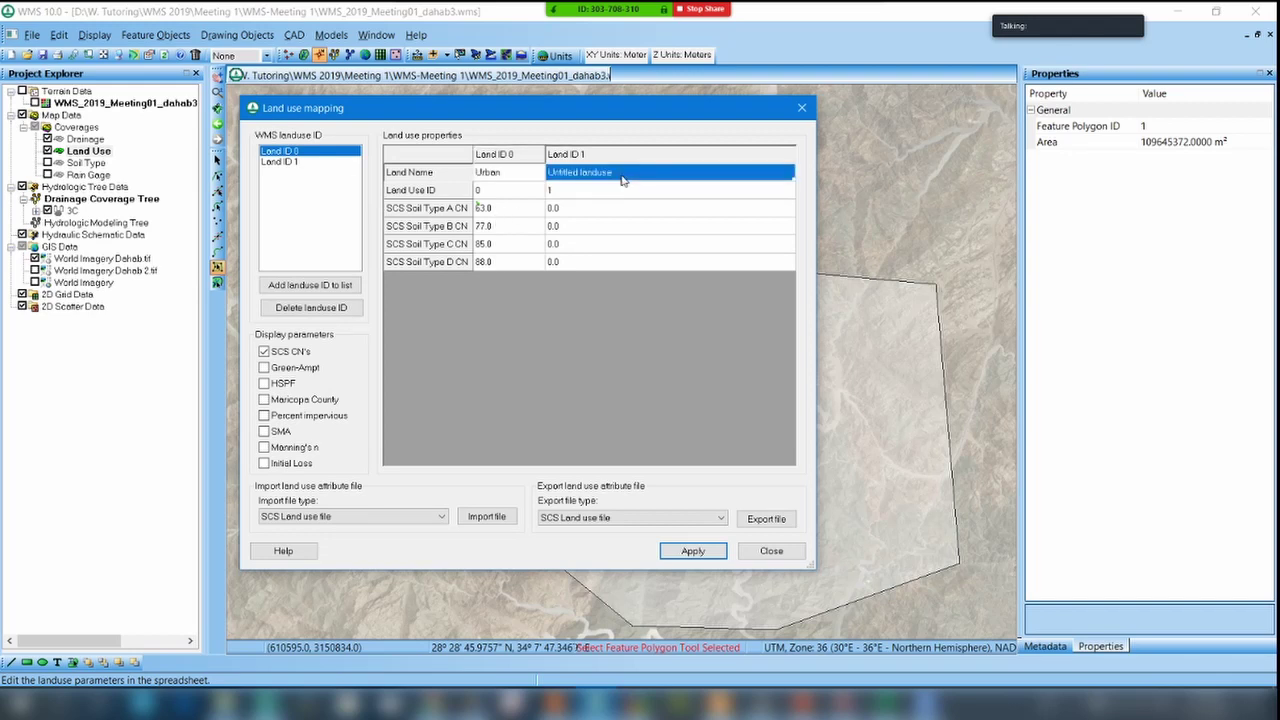
pyautogui.press('BackSpace')
pyautogui.press('BackSpace')
pyautogui.press('BackSpace')
pyautogui.press('BackSpace')
pyautogui.press('BackSpace')
pyautogui.press('BackSpace')
pyautogui.press('BackSpace')
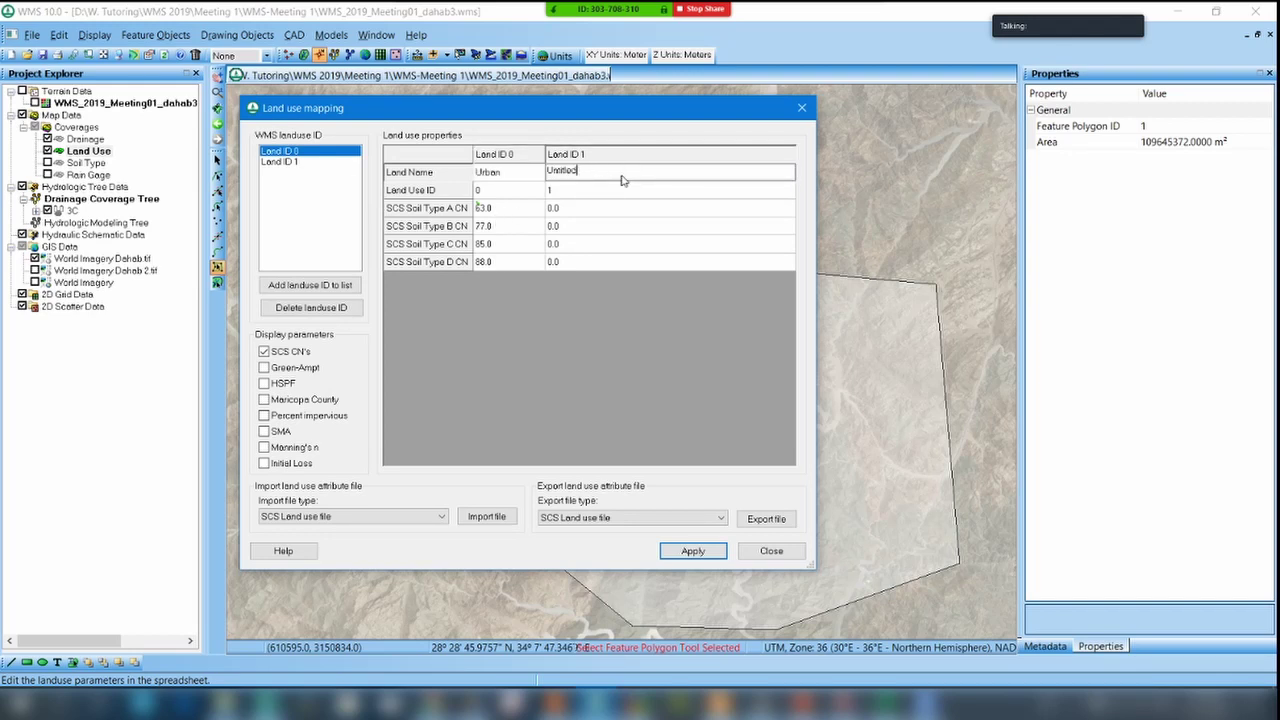
pyautogui.write('Farms')
pyautogui.press('Return')
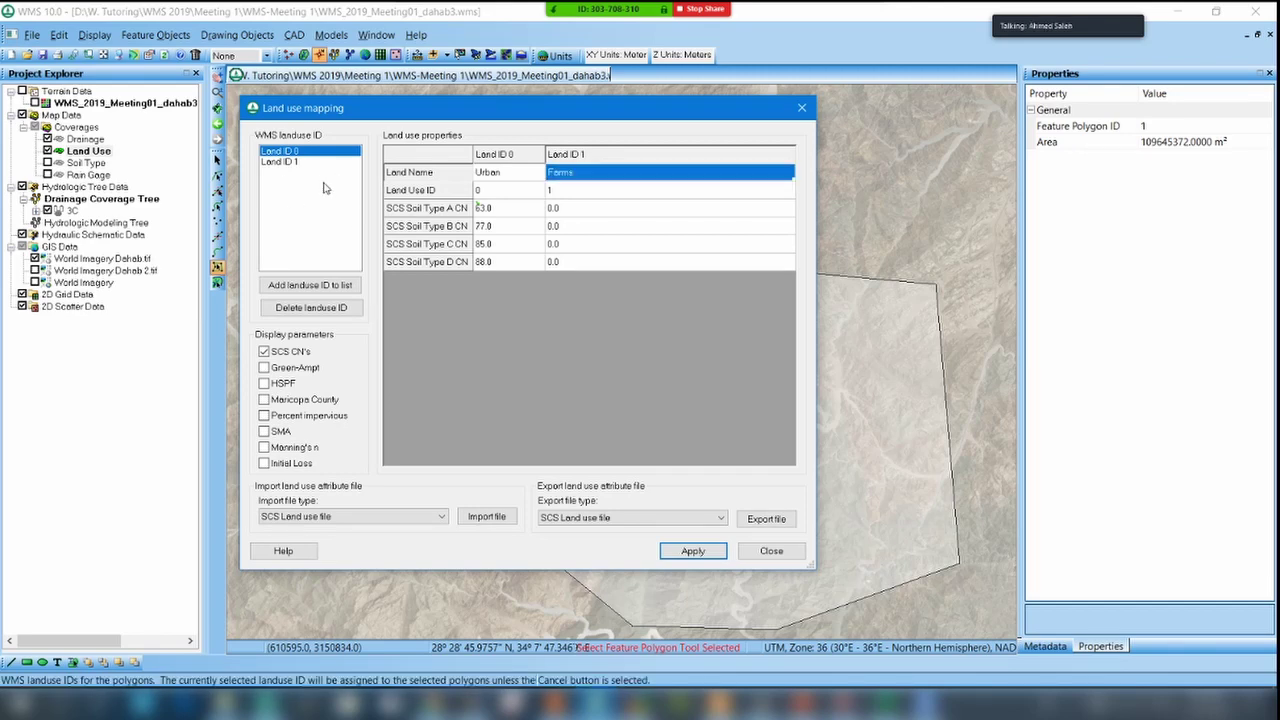
# Add a third land use, Land ID 2, name it Desert and apply the land use mapping.
pyautogui.click(322, 288)
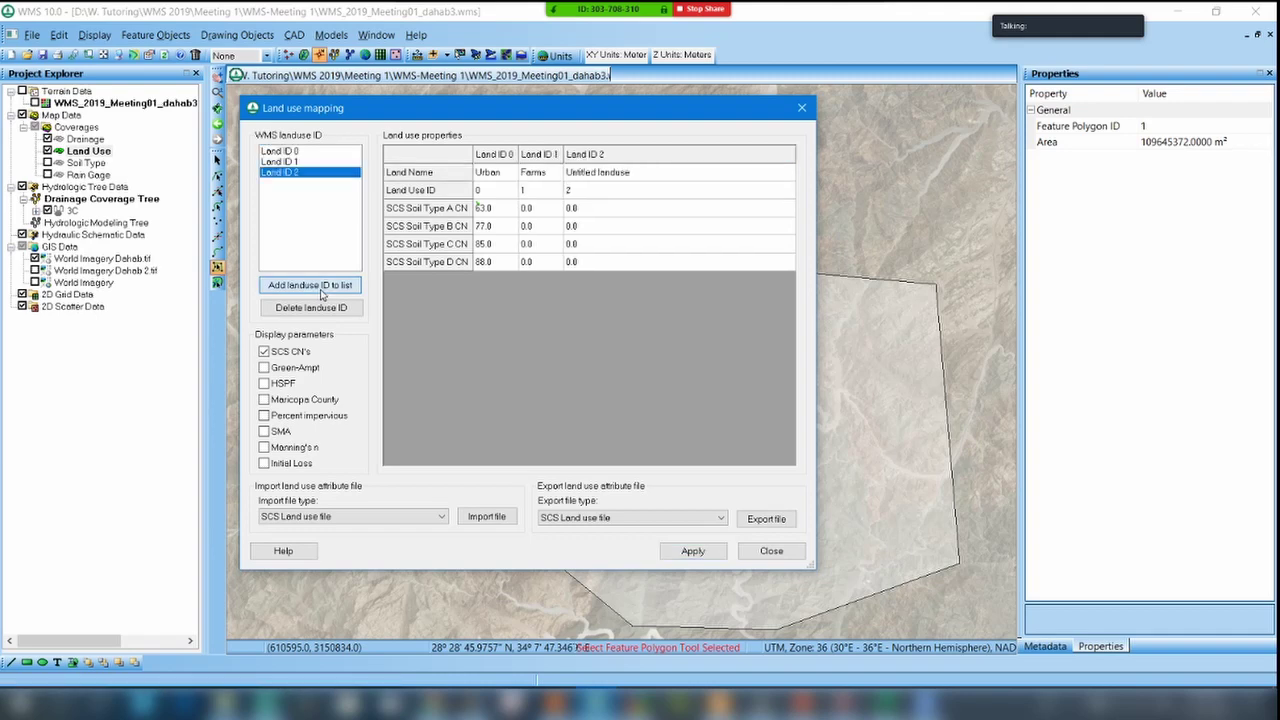
pyautogui.click(651, 178)
pyautogui.press('BackSpace')
pyautogui.press('BackSpace')
pyautogui.press('BackSpace')
pyautogui.press('BackSpace')
pyautogui.press('BackSpace')
pyautogui.press('BackSpace')
pyautogui.press('BackSpace')
pyautogui.press('BackSpace')
pyautogui.press('BackSpace')
pyautogui.press('BackSpace')
pyautogui.press('BackSpace')
pyautogui.press('BackSpace')
pyautogui.press('BackSpace')
pyautogui.press('BackSpace')
pyautogui.press('BackSpace')
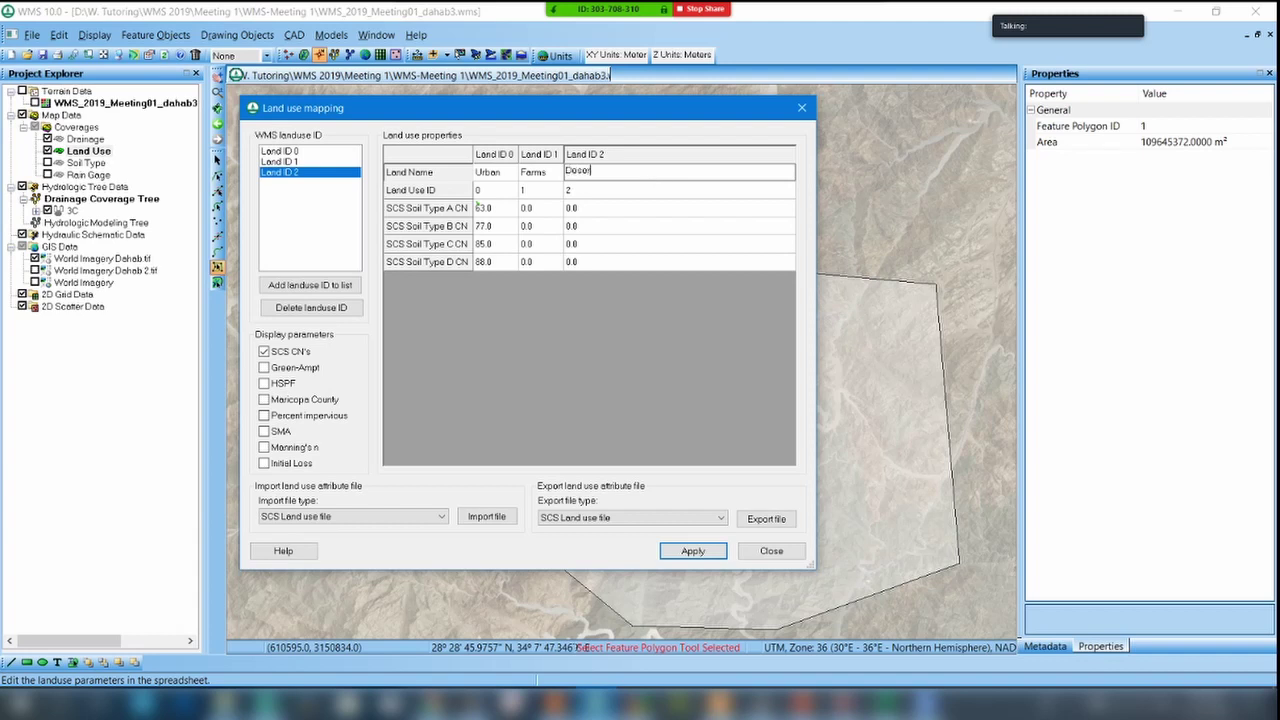
pyautogui.write('Desert')
pyautogui.press('Return')
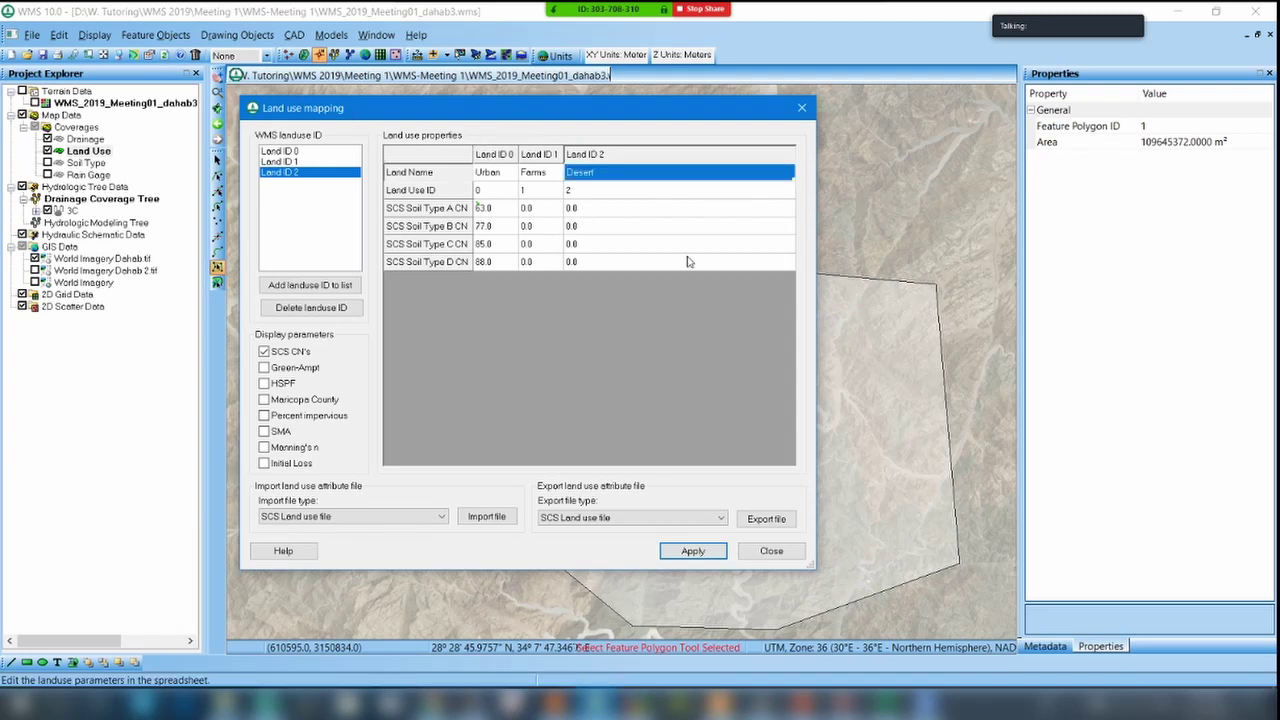
pyautogui.click(690, 552)
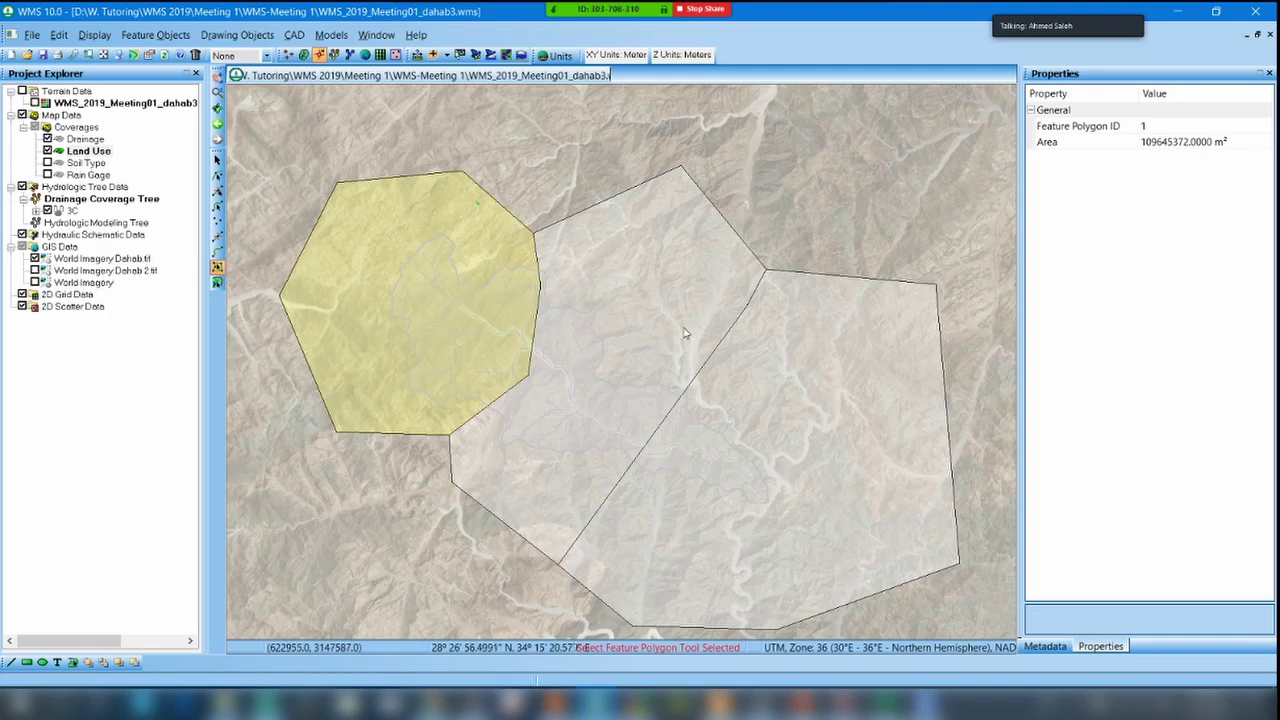
# Assign Land ID 0 (Urban) to the northwestern, upstream polygon.
pyautogui.doubleClick(403, 281)
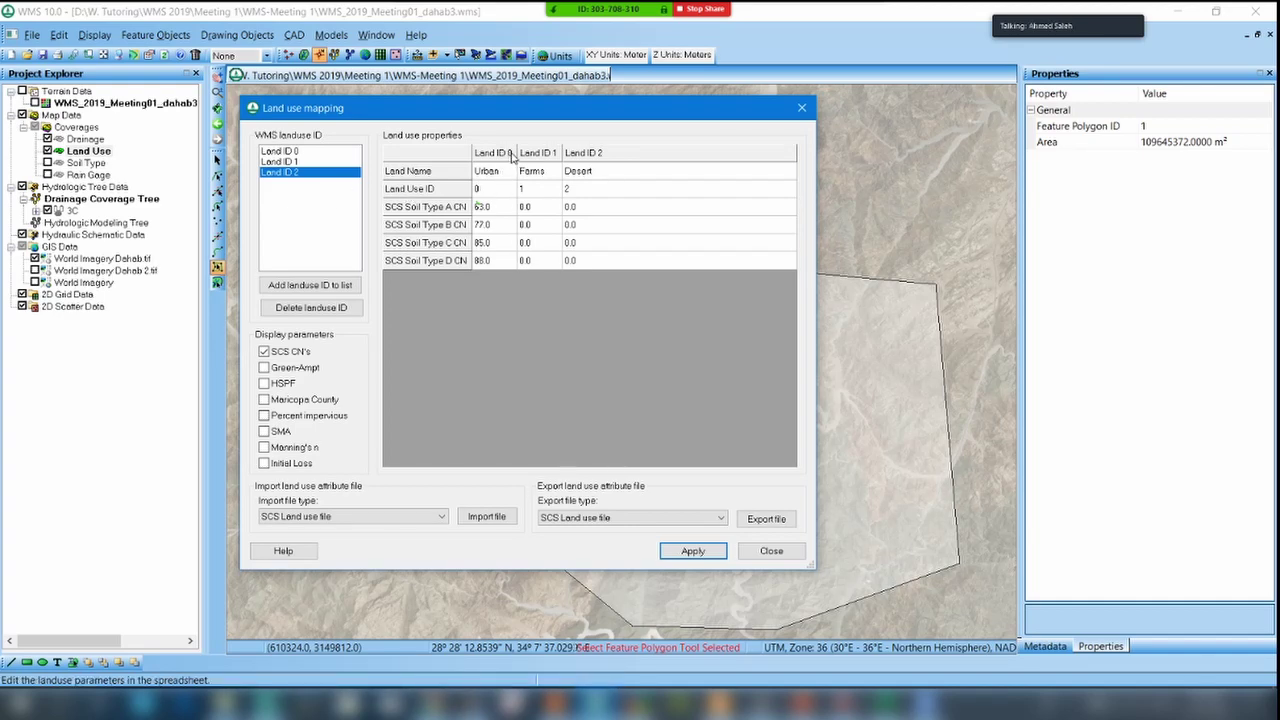
pyautogui.click(302, 153)
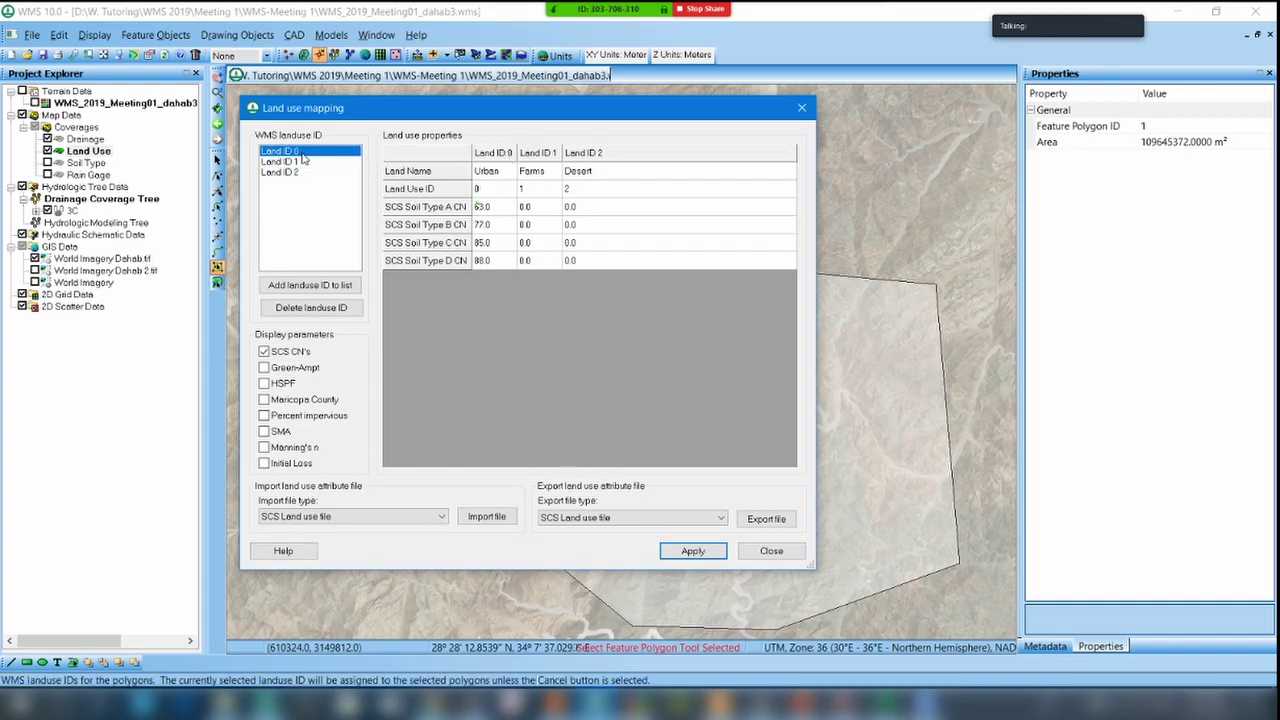
pyautogui.click(695, 553)
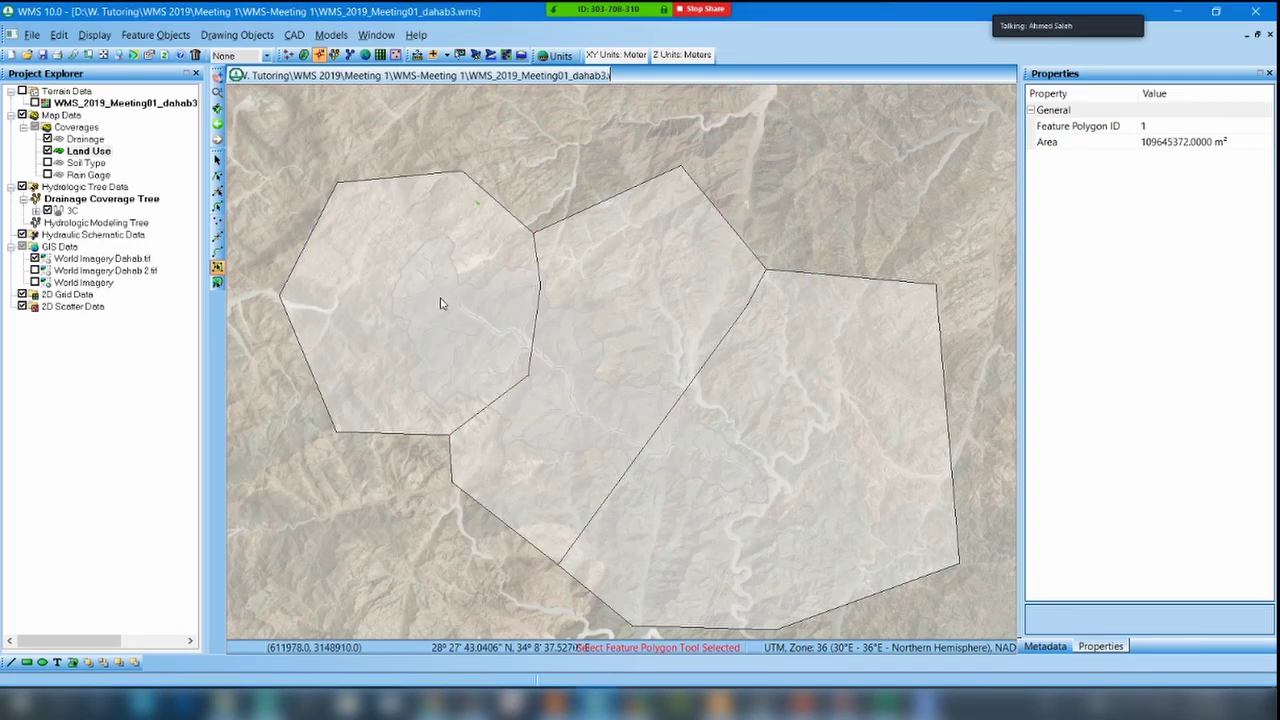
# Assign Land ID 1 (Farms) to the middle land use polygon.
pyautogui.doubleClick(646, 276)
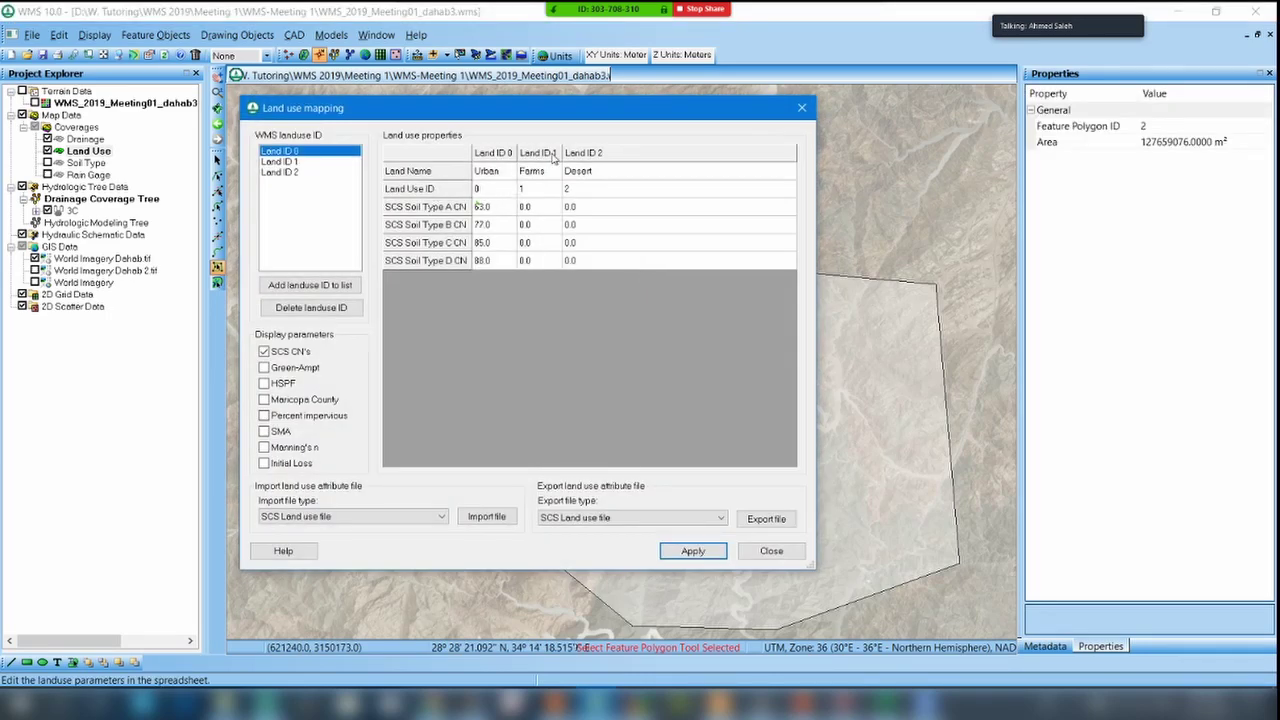
pyautogui.click(290, 162)
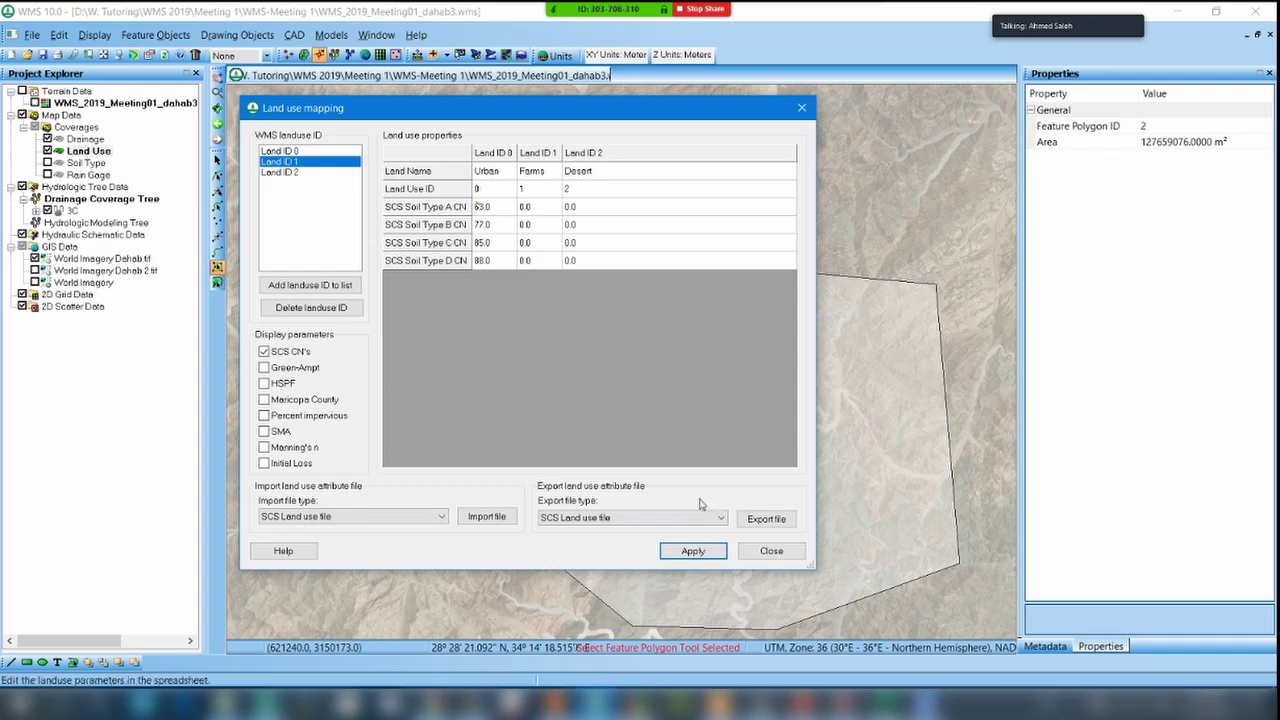
pyautogui.click(691, 553)
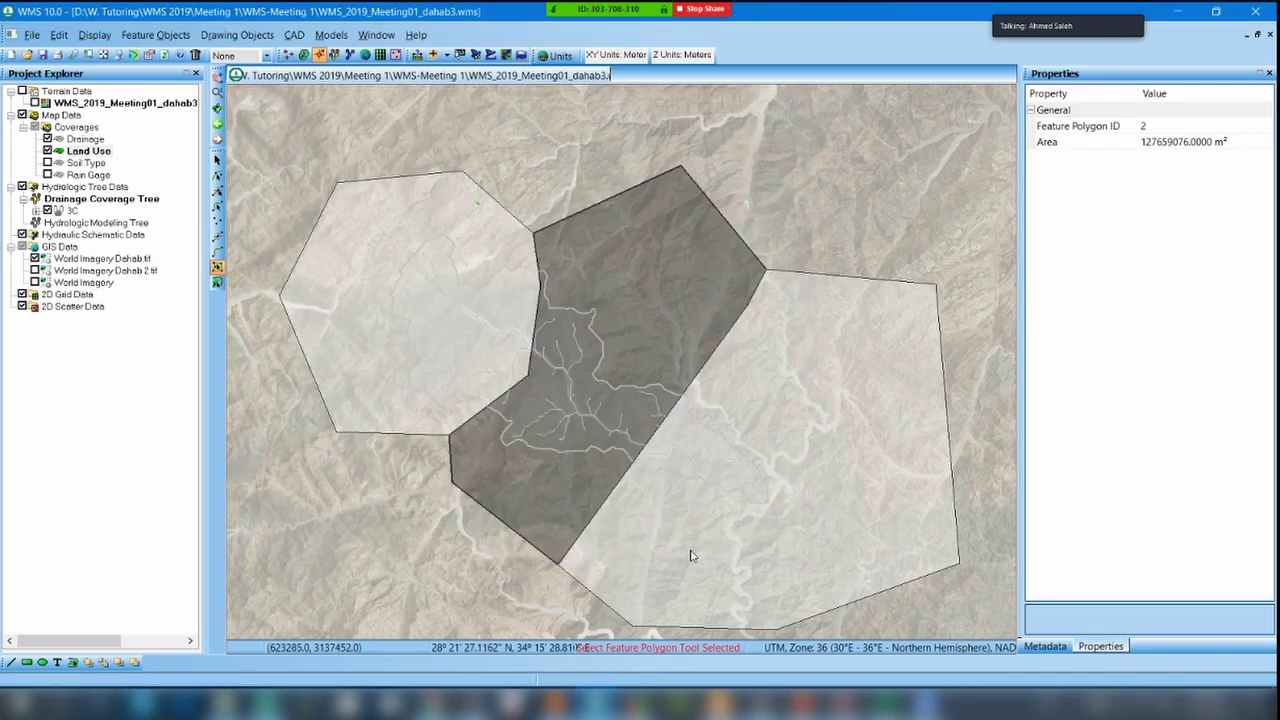
# Assign Land ID 2 (Desert) to the large southeastern land use polygon.
pyautogui.doubleClick(831, 368)
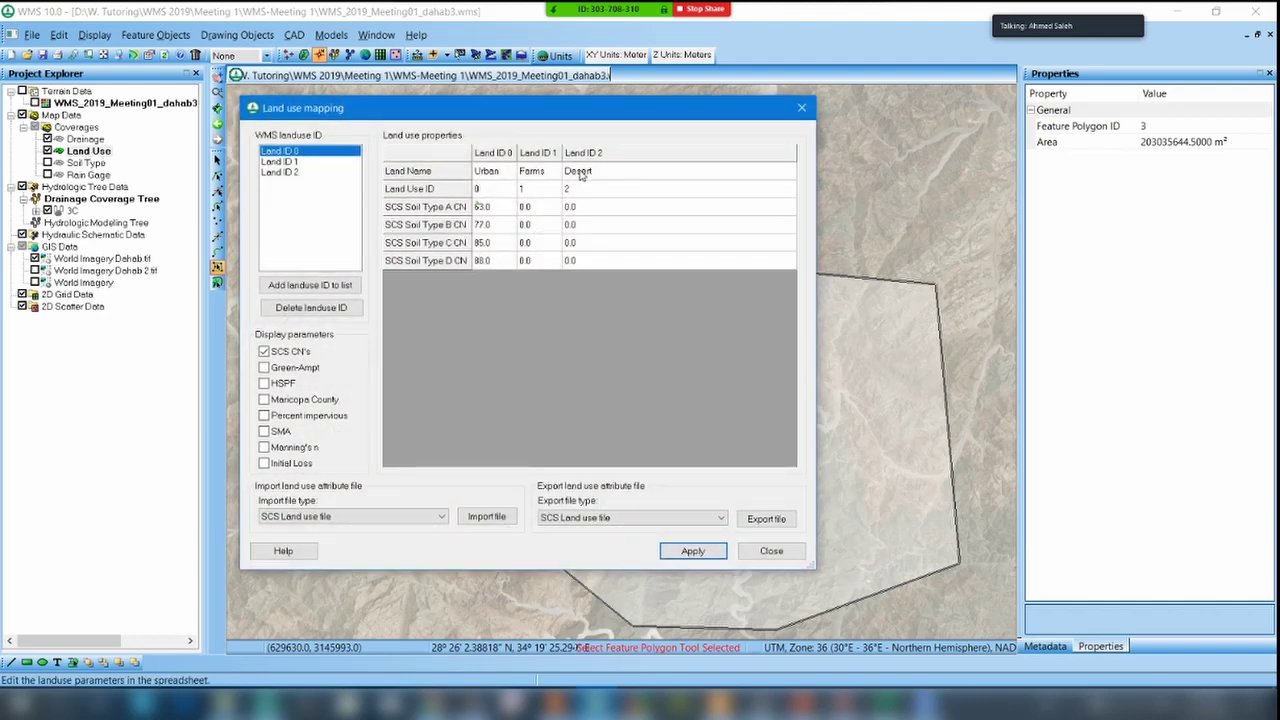
pyautogui.click(281, 172)
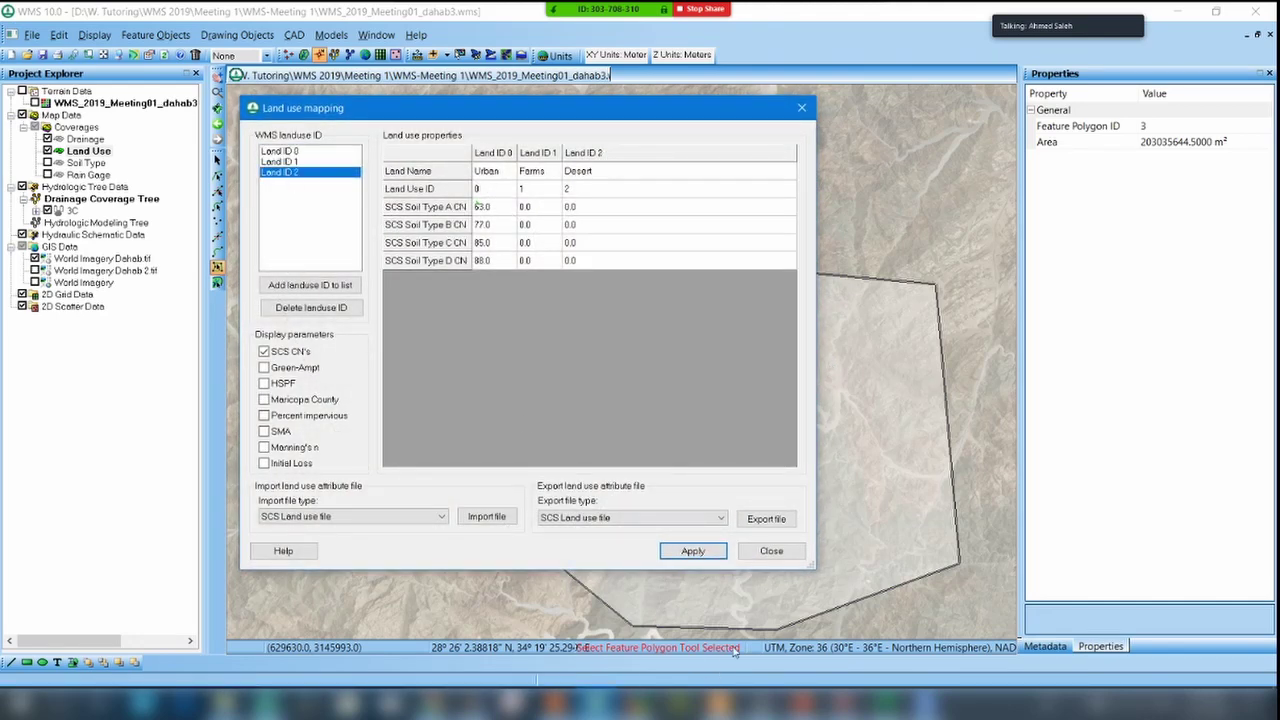
pyautogui.click(705, 551)
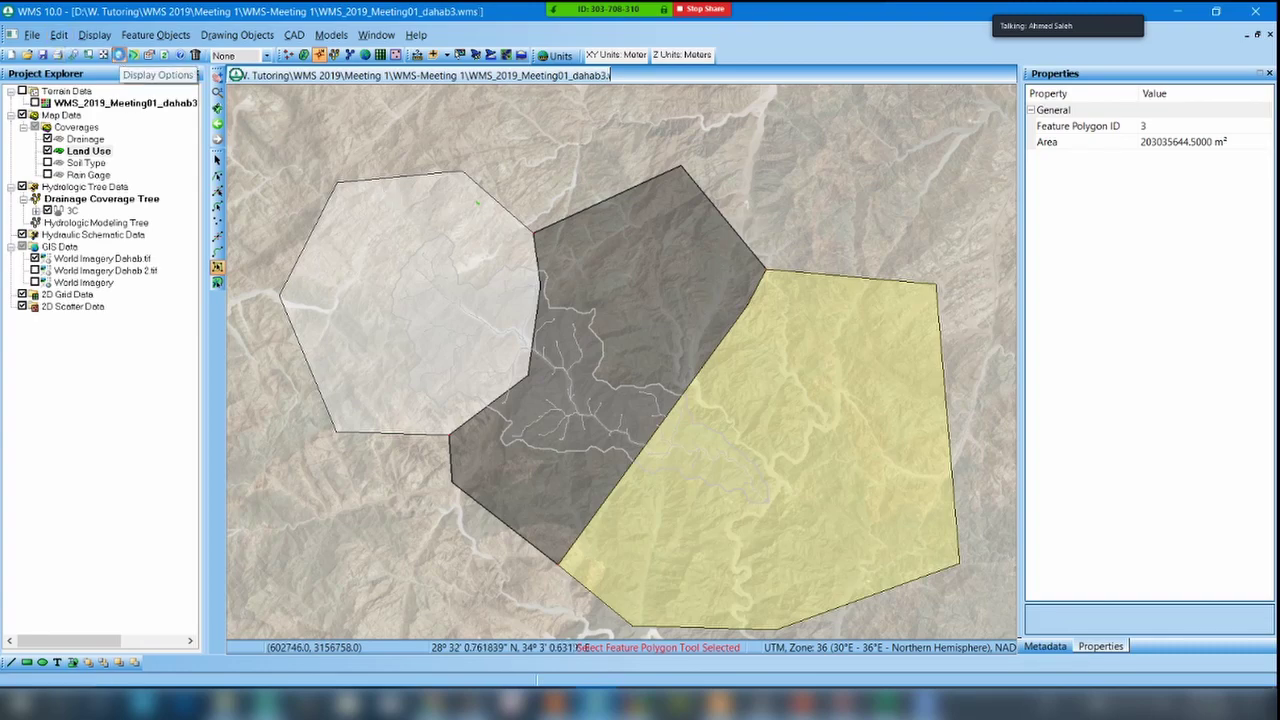
# Open the Land Use coverage's land use display options and review the colors of Urban, Farms and Desert.
pyautogui.click(119, 56)
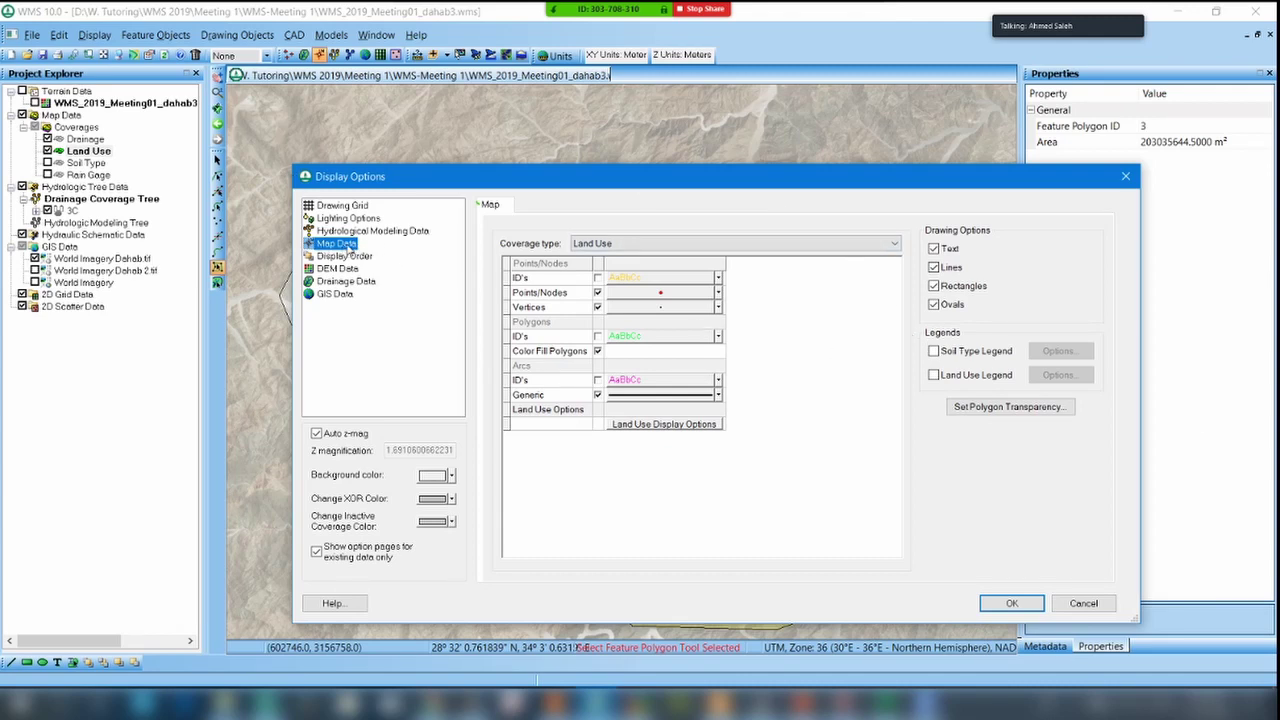
pyautogui.click(626, 242)
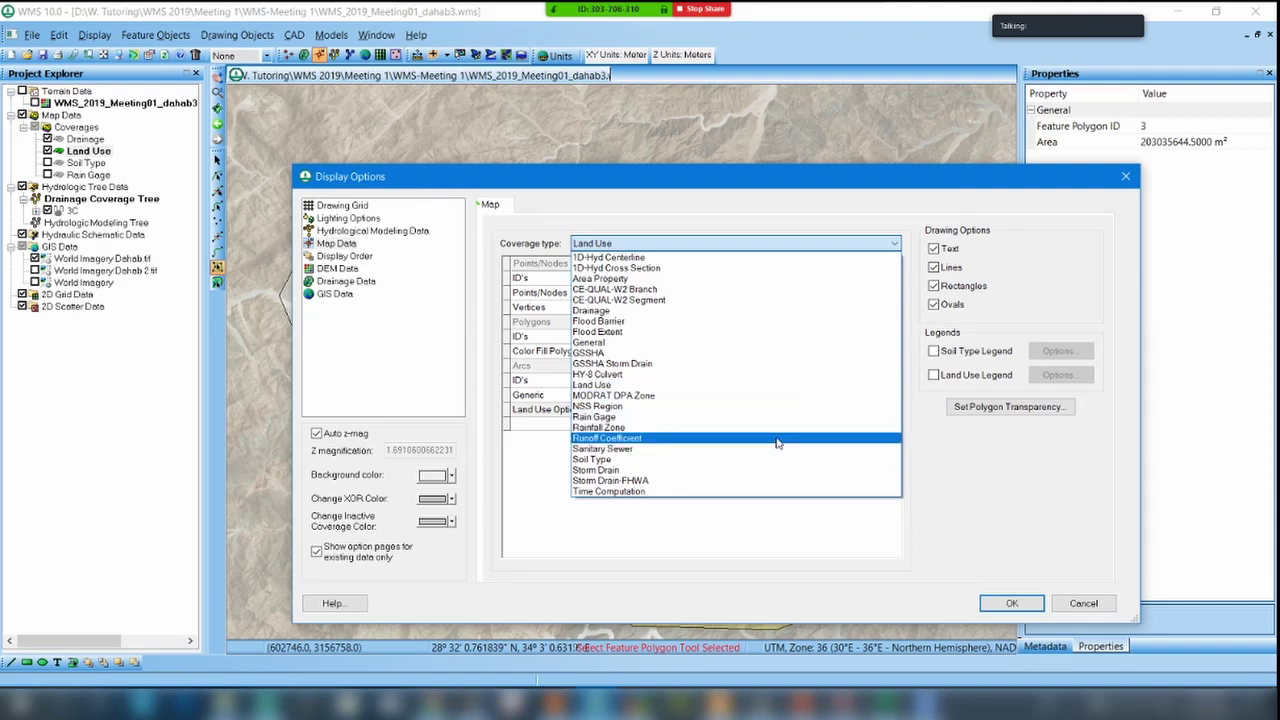
pyautogui.click(822, 212)
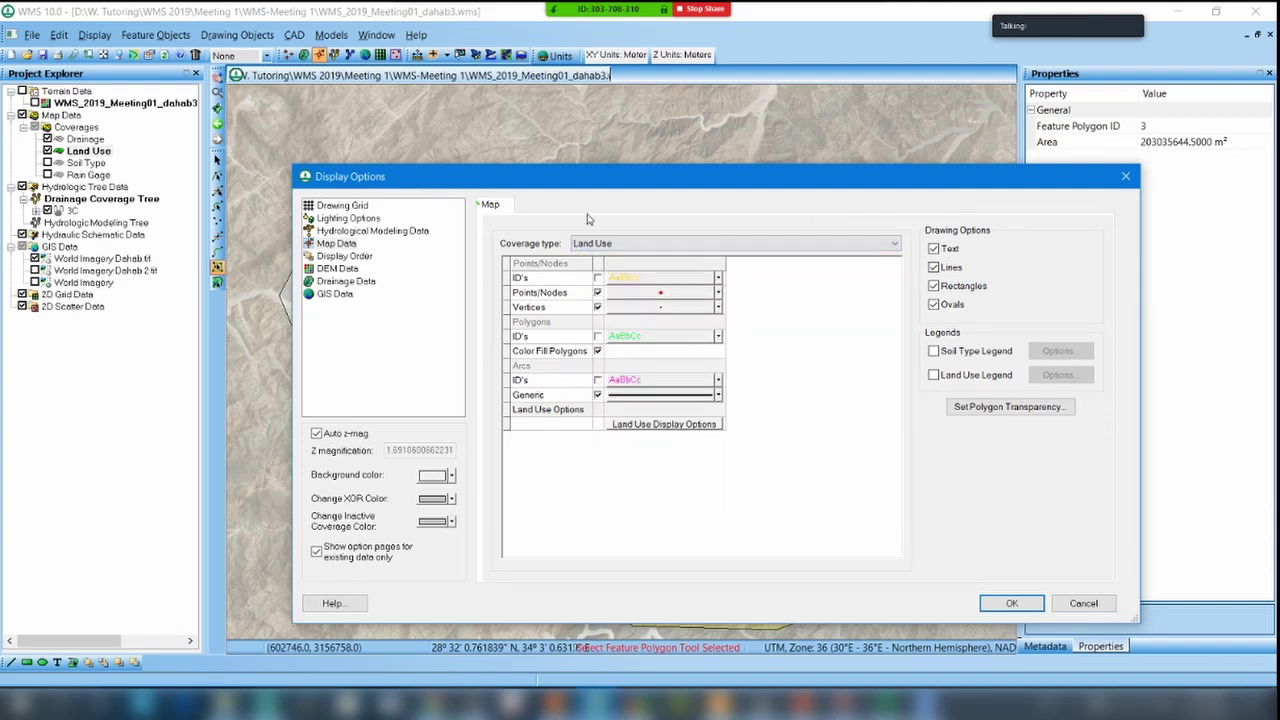
pyautogui.moveTo(596, 185); pyautogui.dragTo(557, 103)
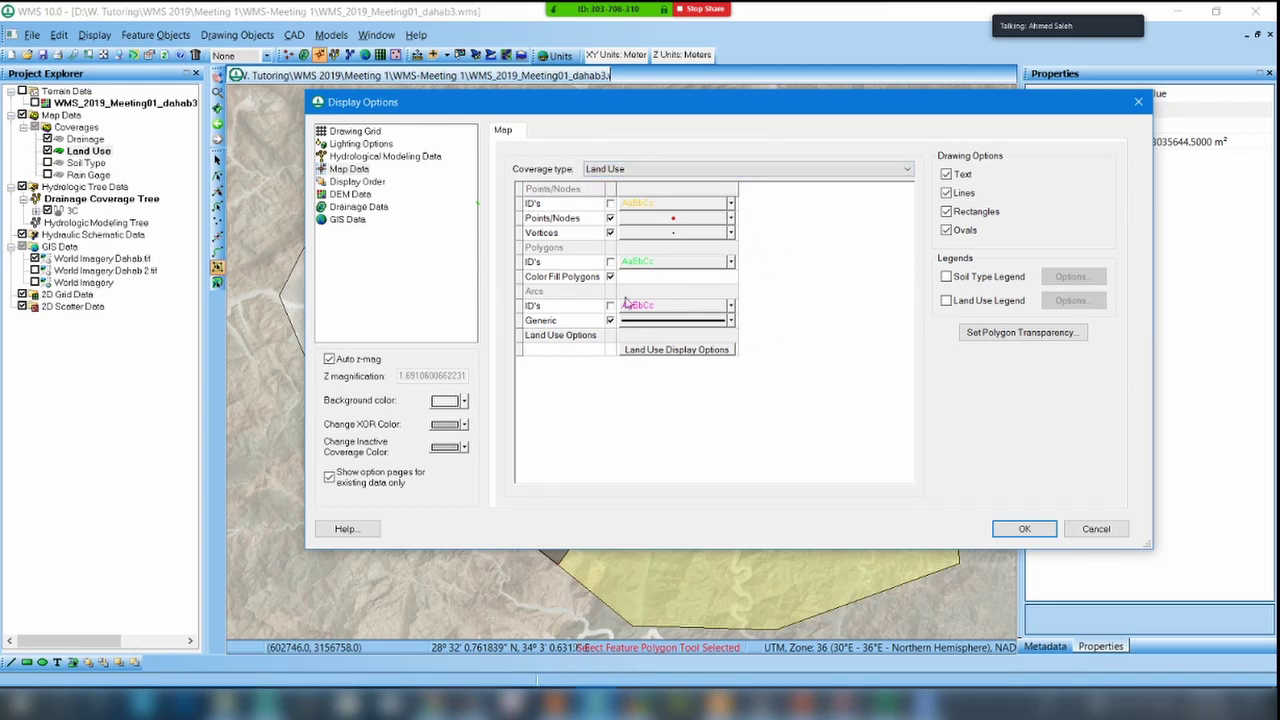
pyautogui.click(673, 350)
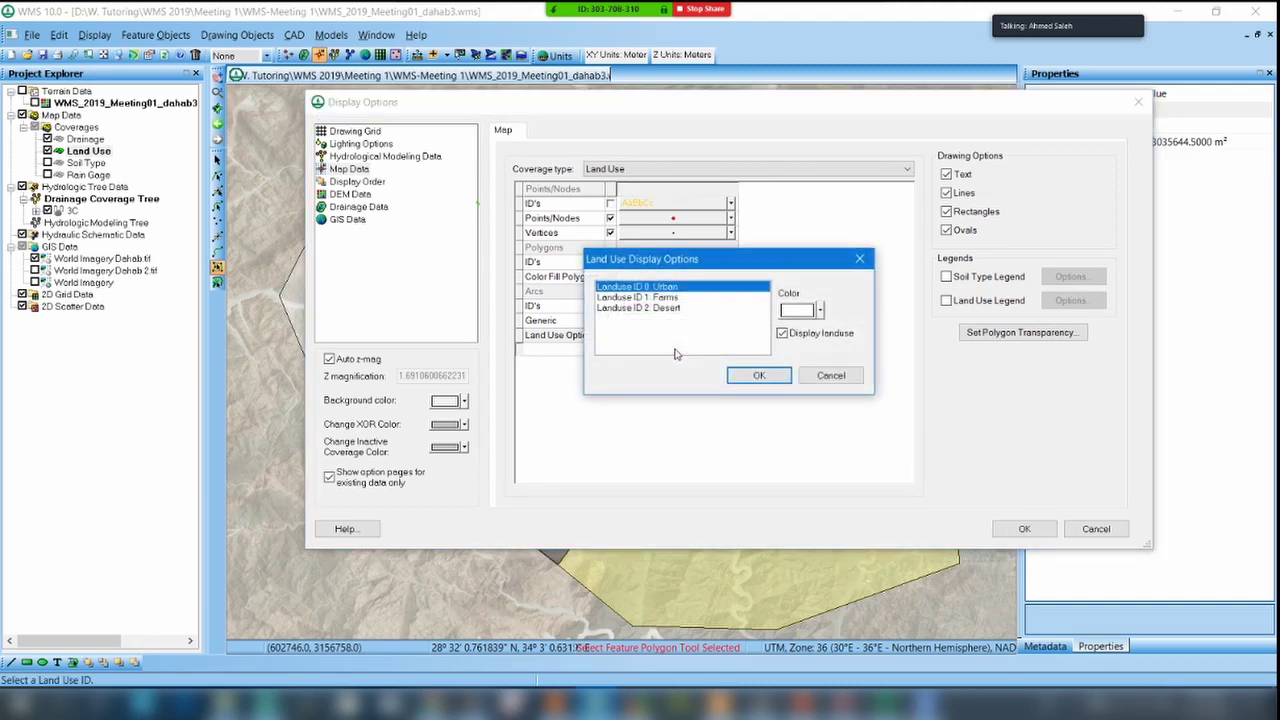
pyautogui.click(679, 298)
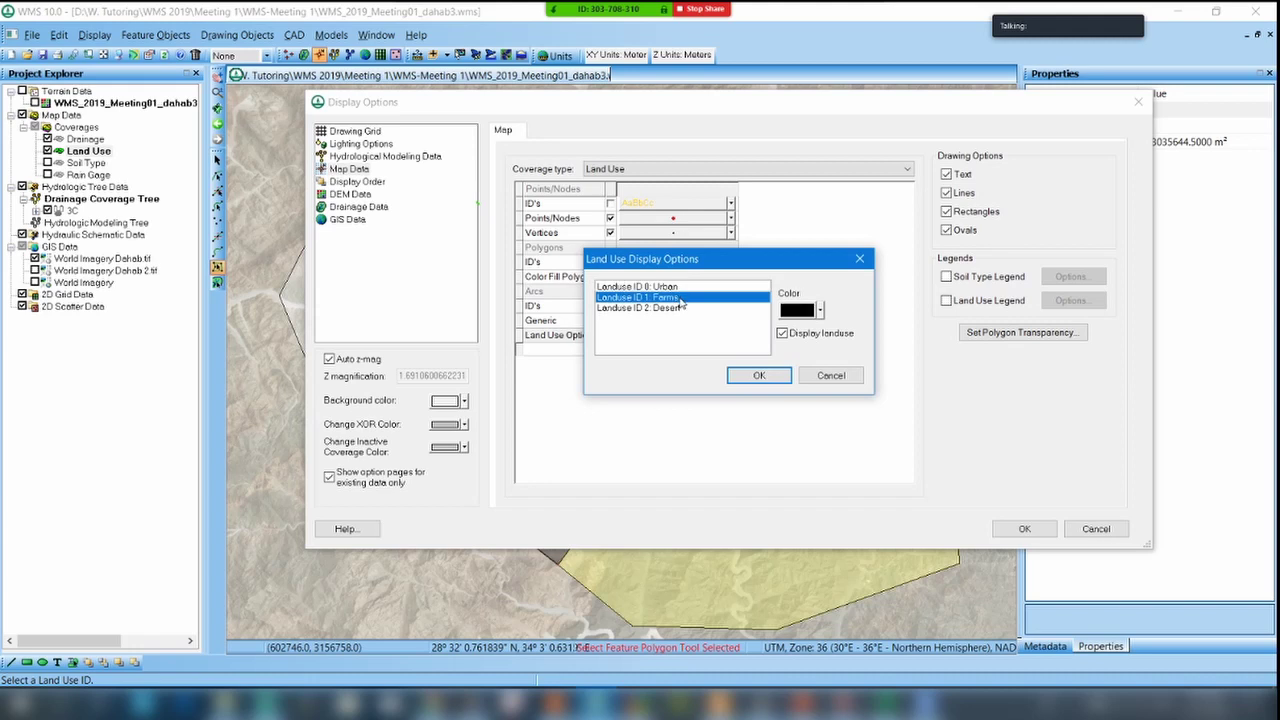
pyautogui.click(698, 310)
pyautogui.click(692, 287)
pyautogui.click(688, 297)
pyautogui.click(686, 307)
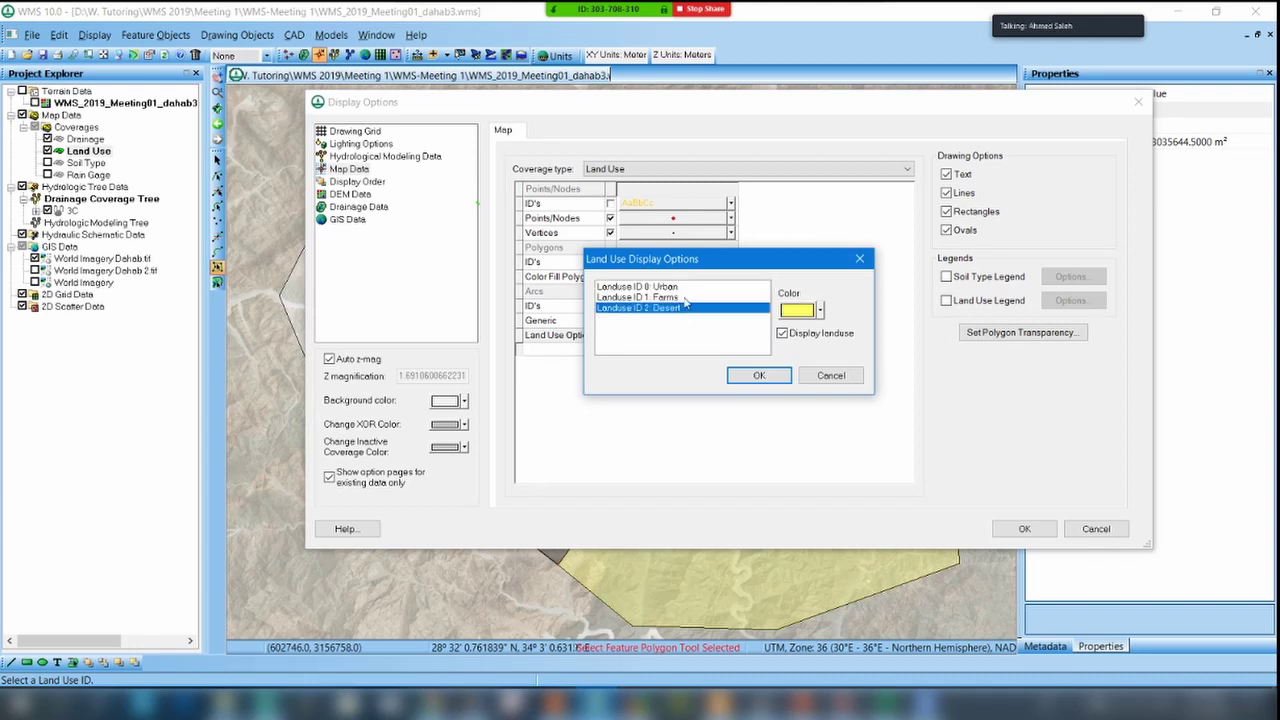
# Set the display color of the Urban land use to orange.
pyautogui.click(686, 288)
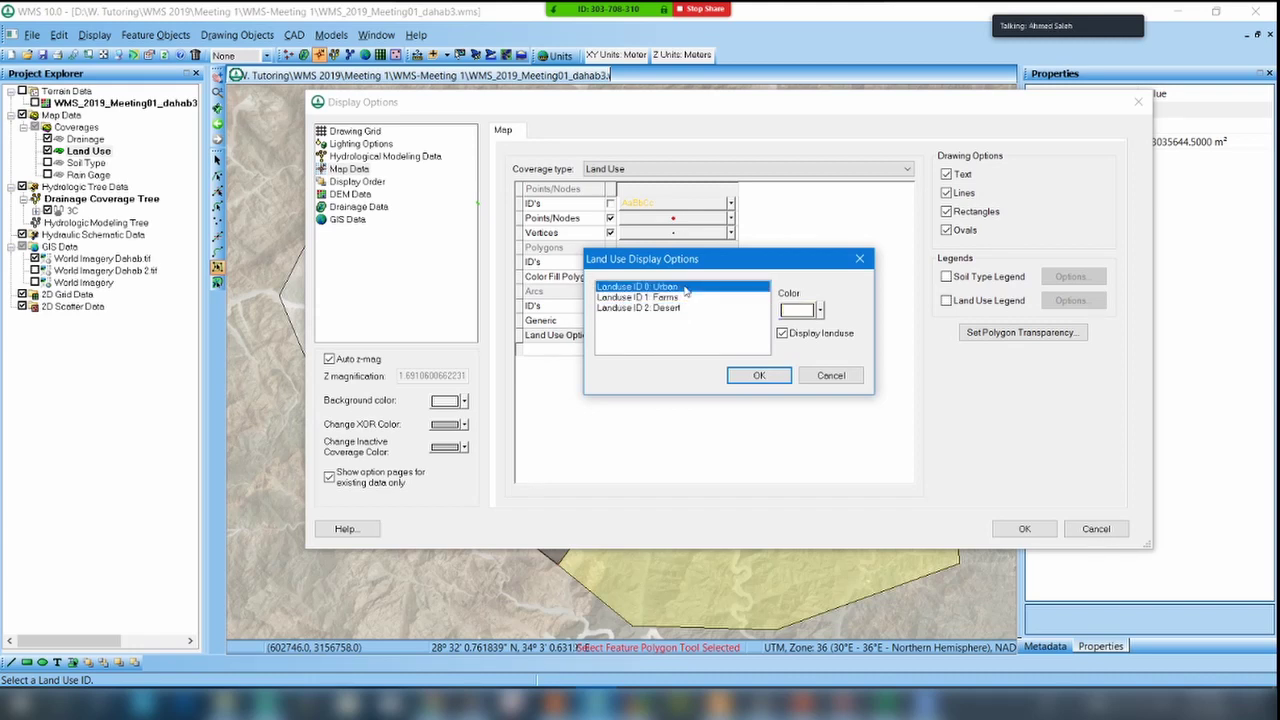
pyautogui.click(797, 310)
pyautogui.click(569, 291)
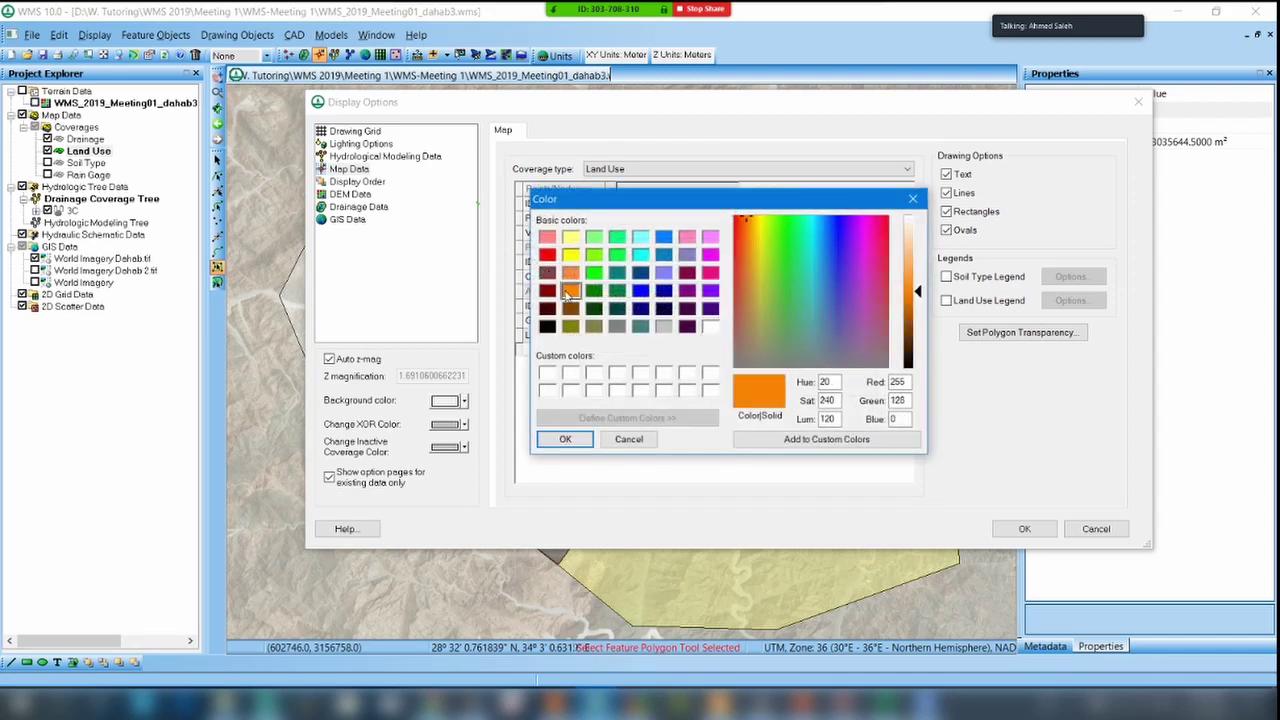
pyautogui.click(565, 439)
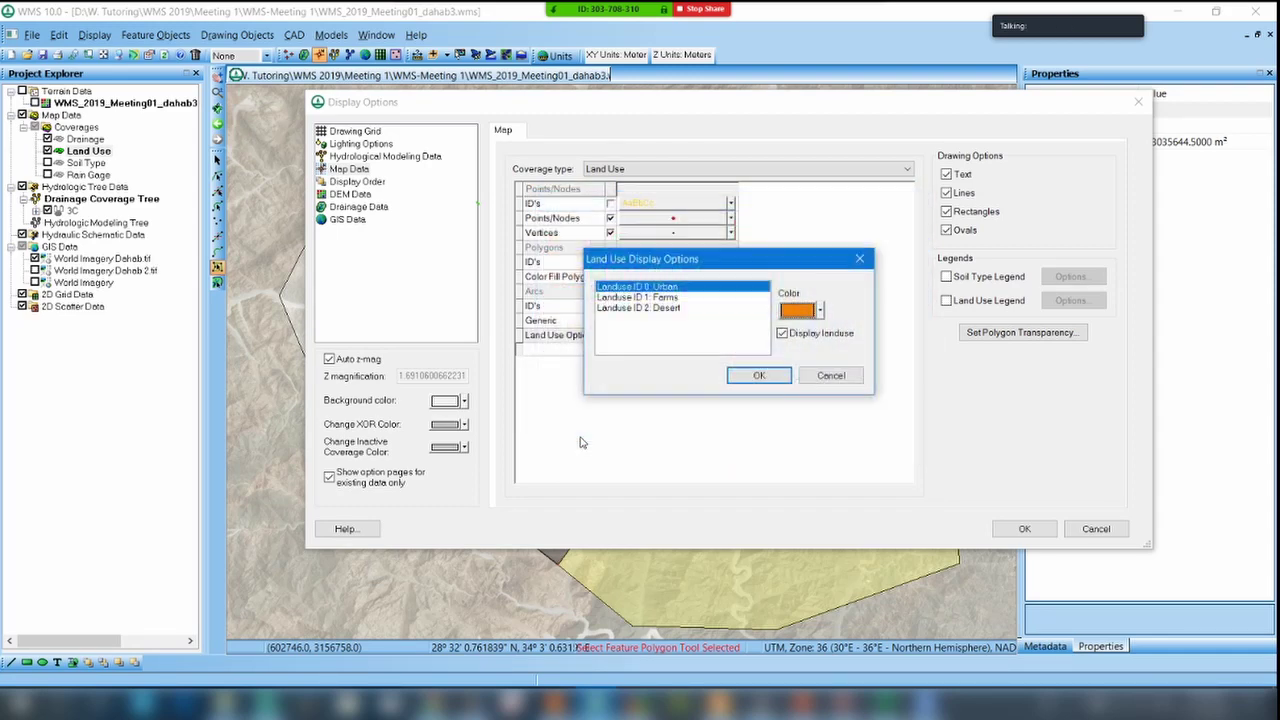
# Set the display color of the Farms land use to dark green, keep Desert yellow and accept the display options.
pyautogui.click(660, 298)
pyautogui.click(797, 310)
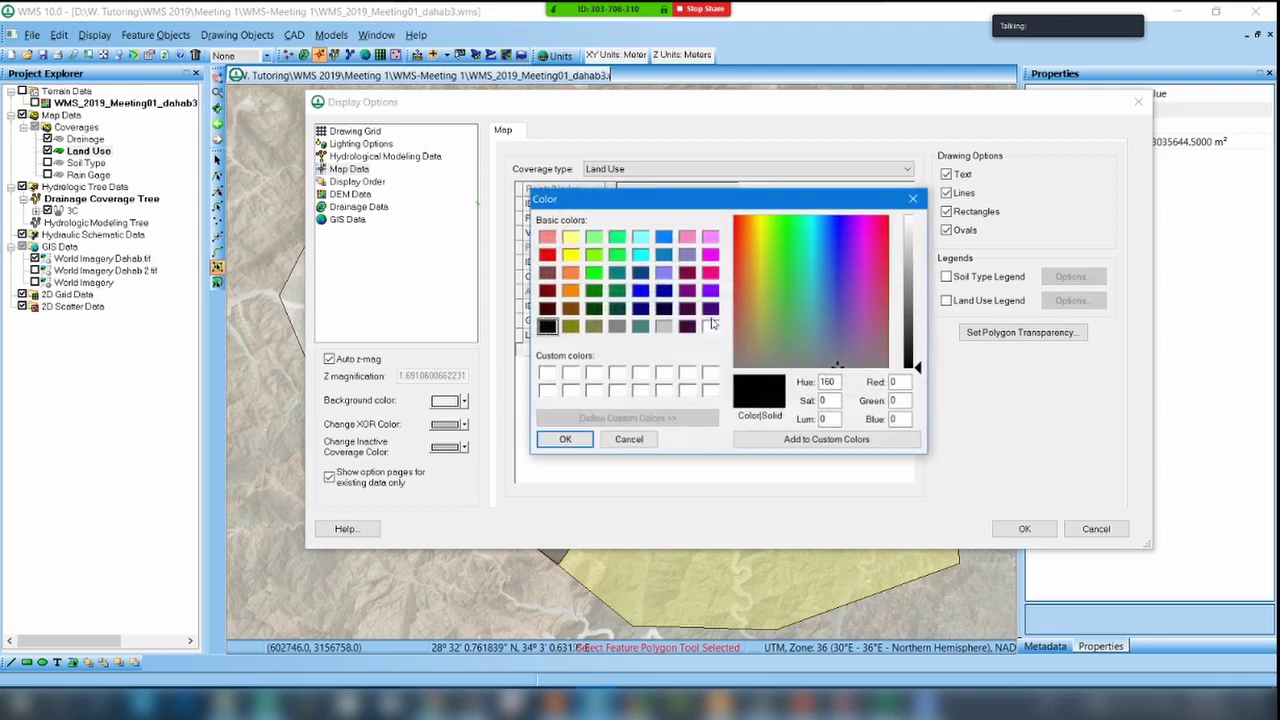
pyautogui.click(614, 291)
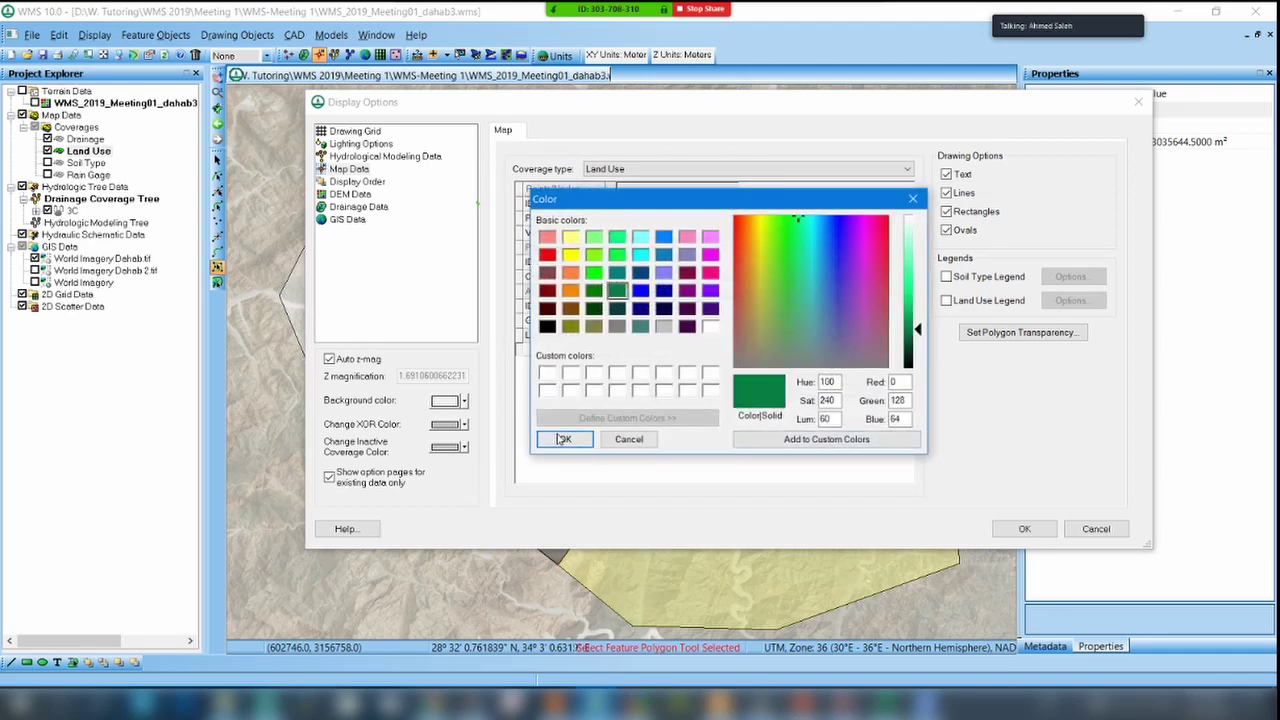
pyautogui.click(565, 439)
pyautogui.click(663, 309)
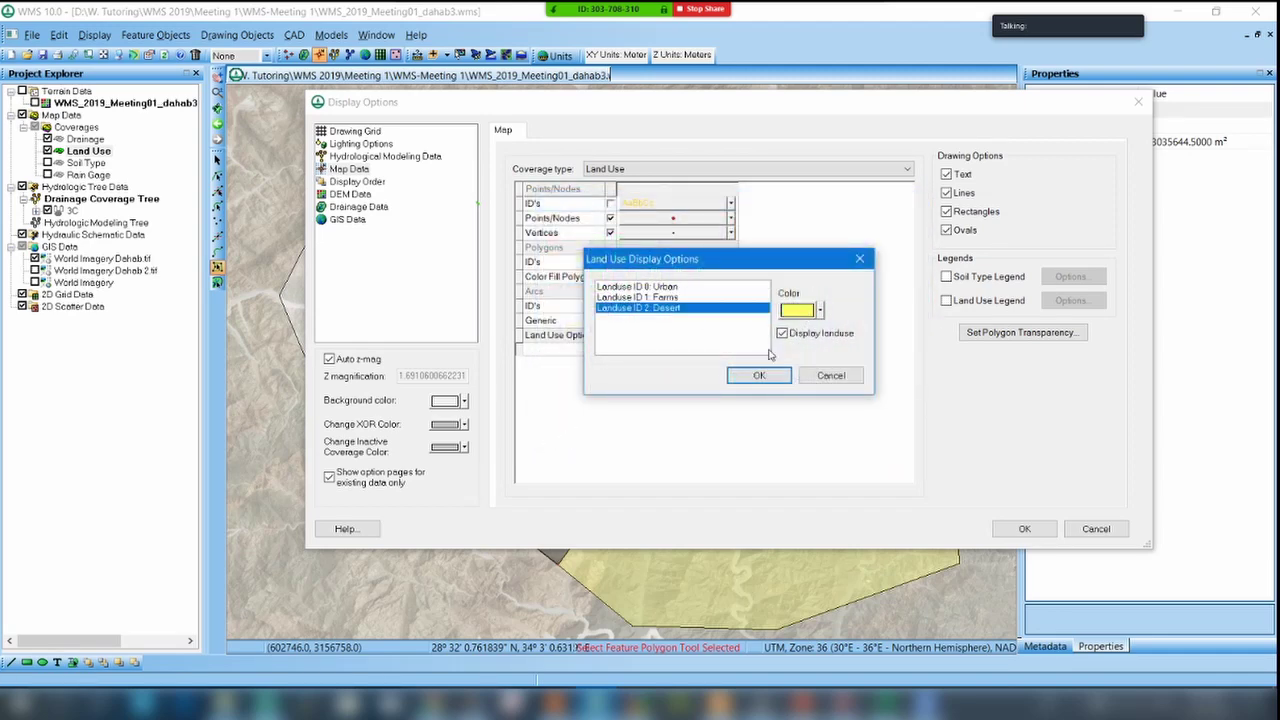
pyautogui.click(757, 376)
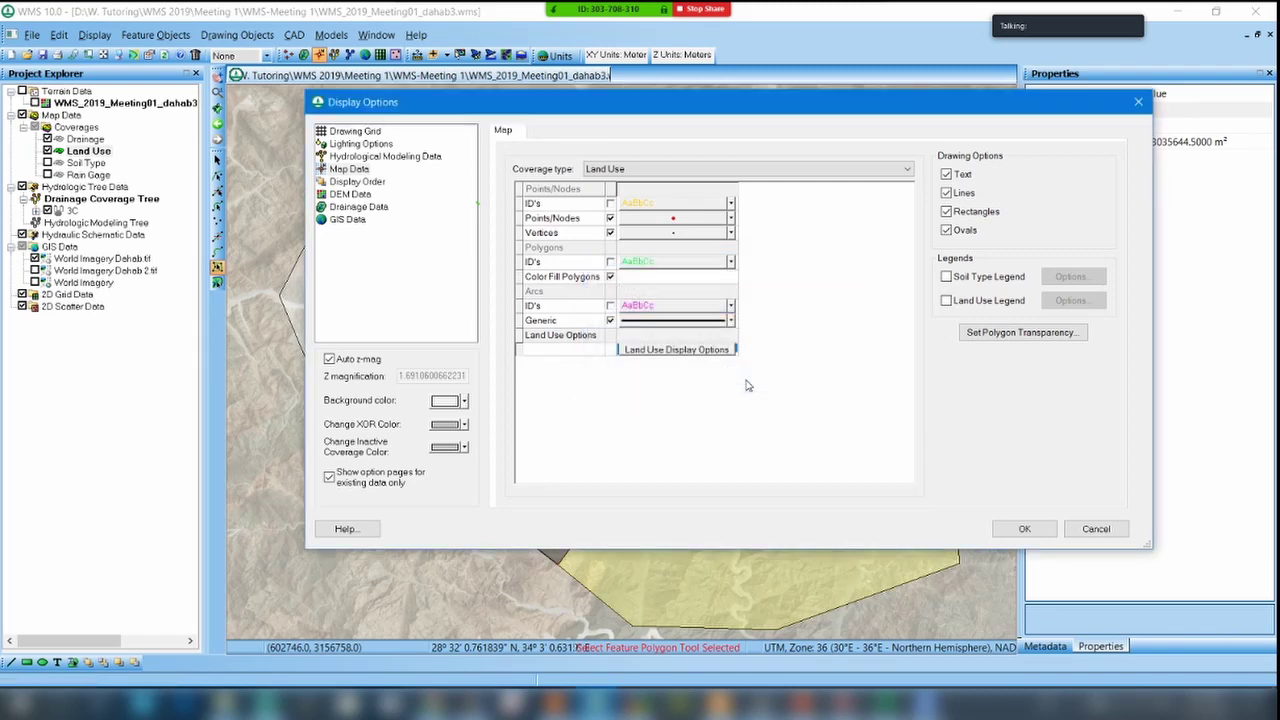
pyautogui.click(1024, 528)
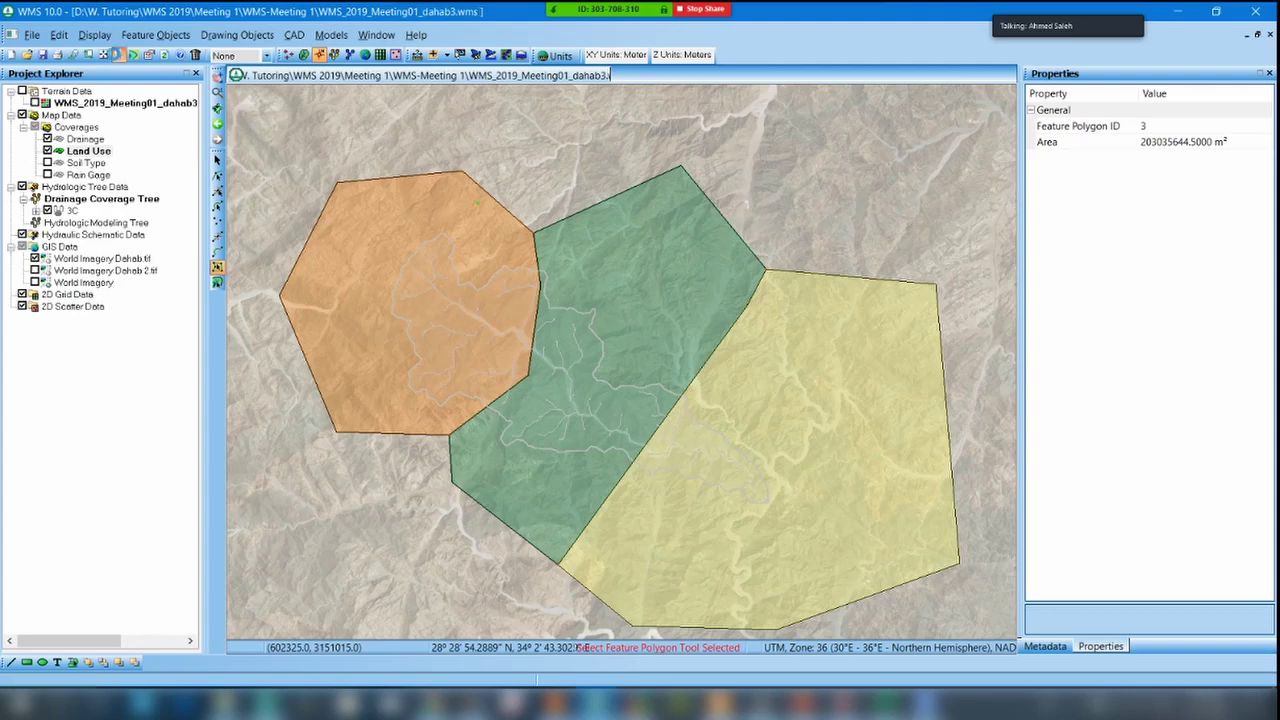
# Set the feature polygon transparency to 0 % in the map display options and accept.
pyautogui.hotkey('ctrl', 'd')
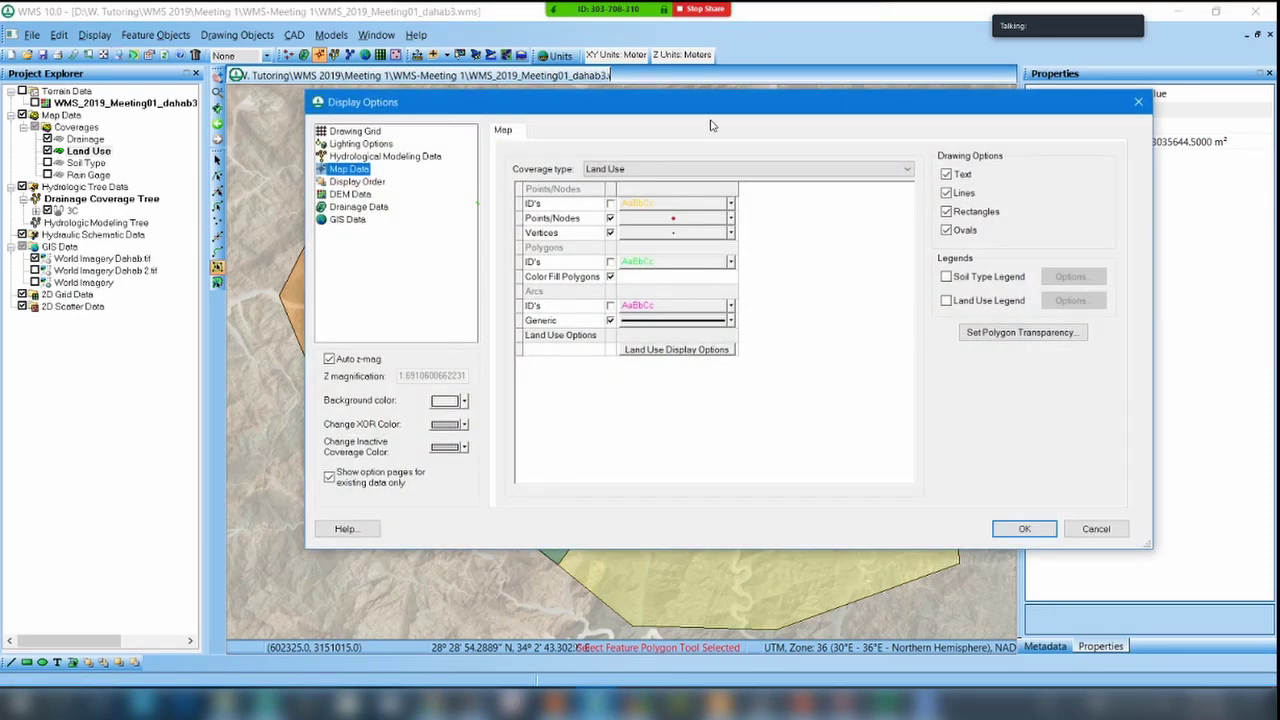
pyautogui.moveTo(714, 102); pyautogui.dragTo(249, 168)
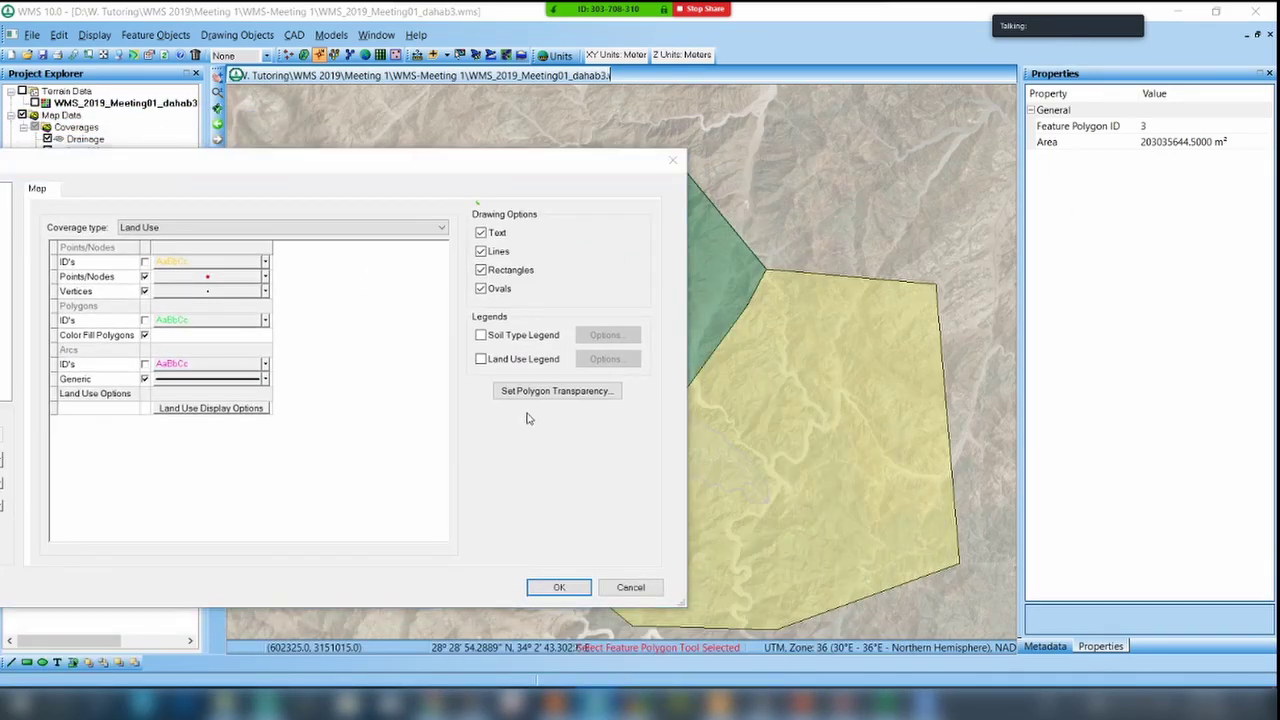
pyautogui.click(554, 394)
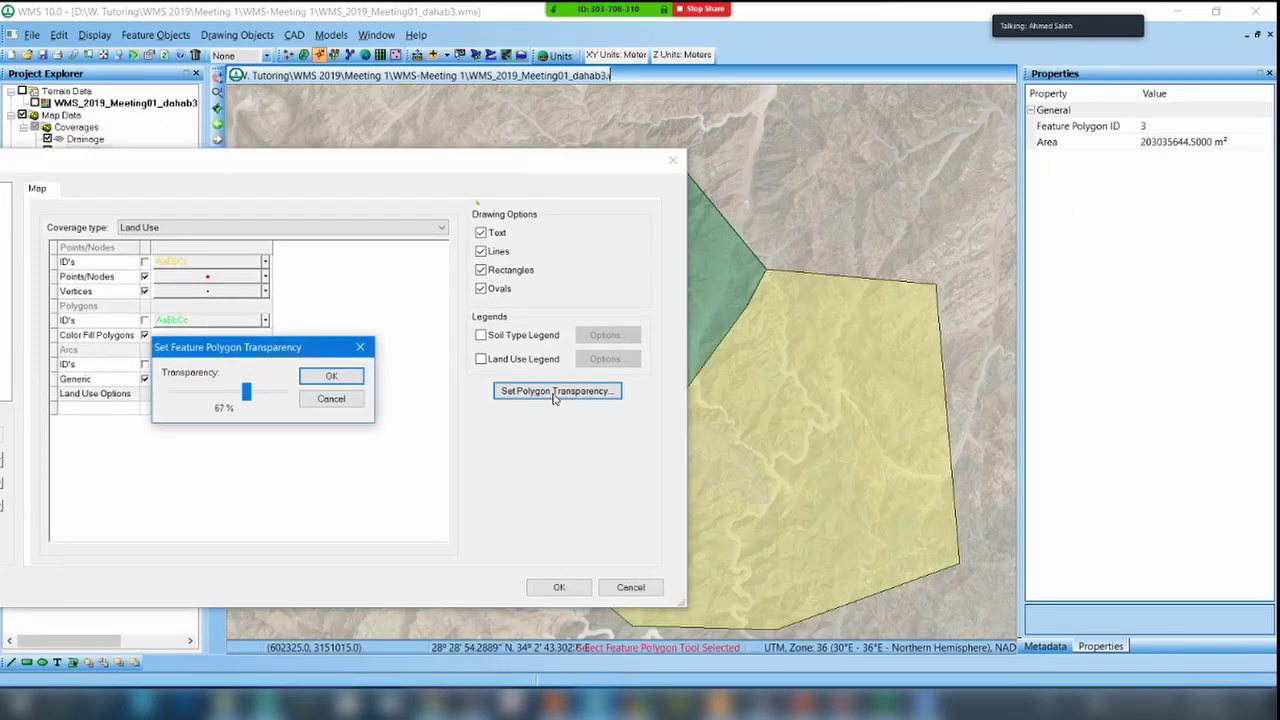
pyautogui.moveTo(246, 392); pyautogui.dragTo(2, 398)
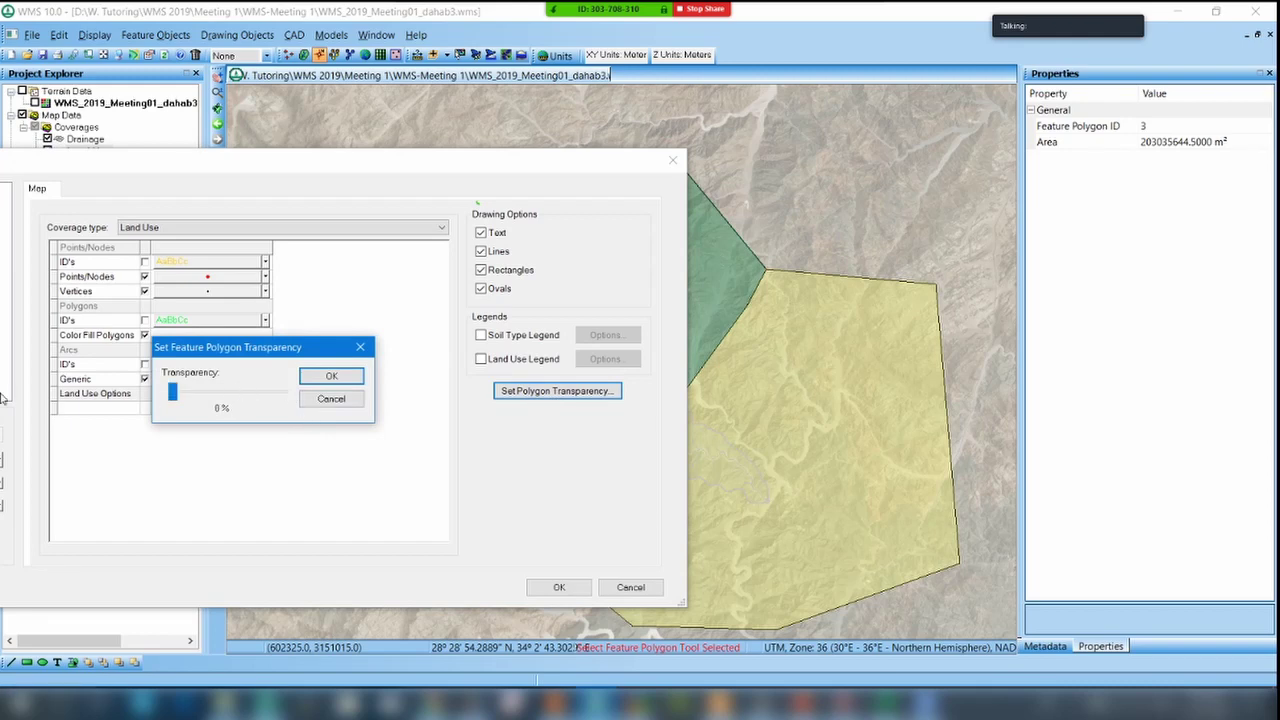
pyautogui.click(350, 383)
pyautogui.click(559, 587)
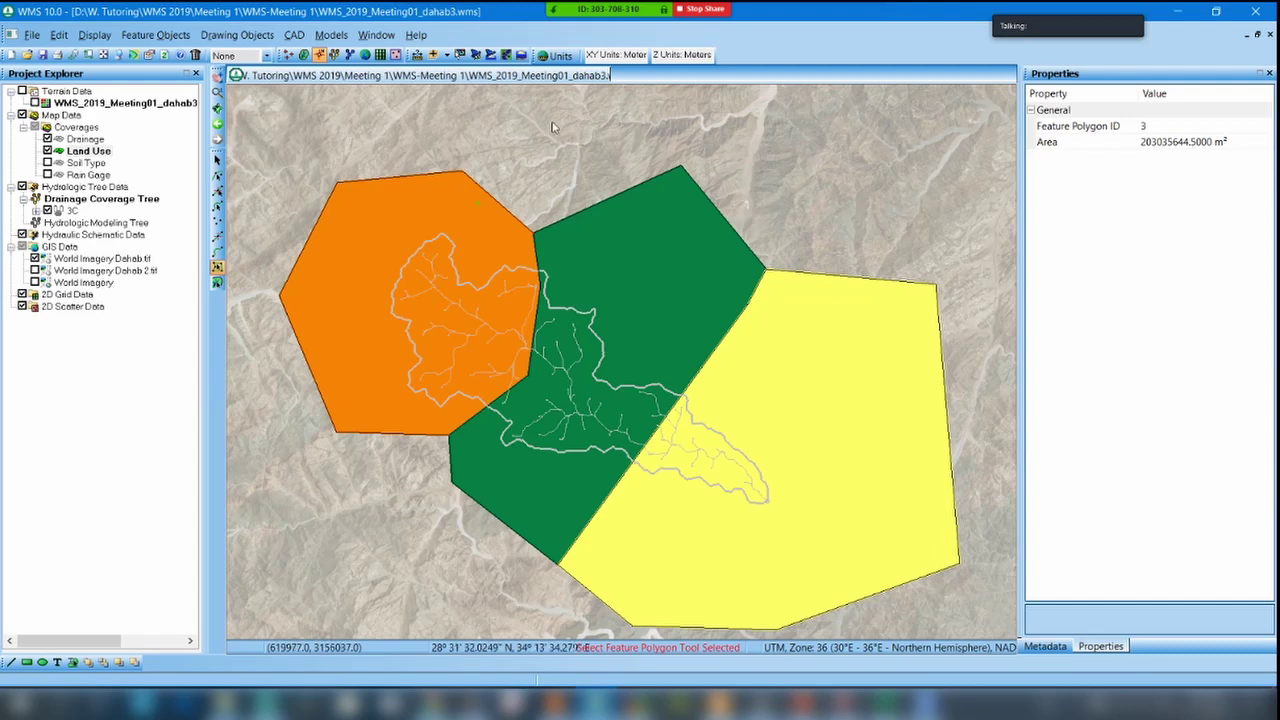
# Set the feature polygon transparency to 61 % in the map display options and accept.
pyautogui.click(121, 54)
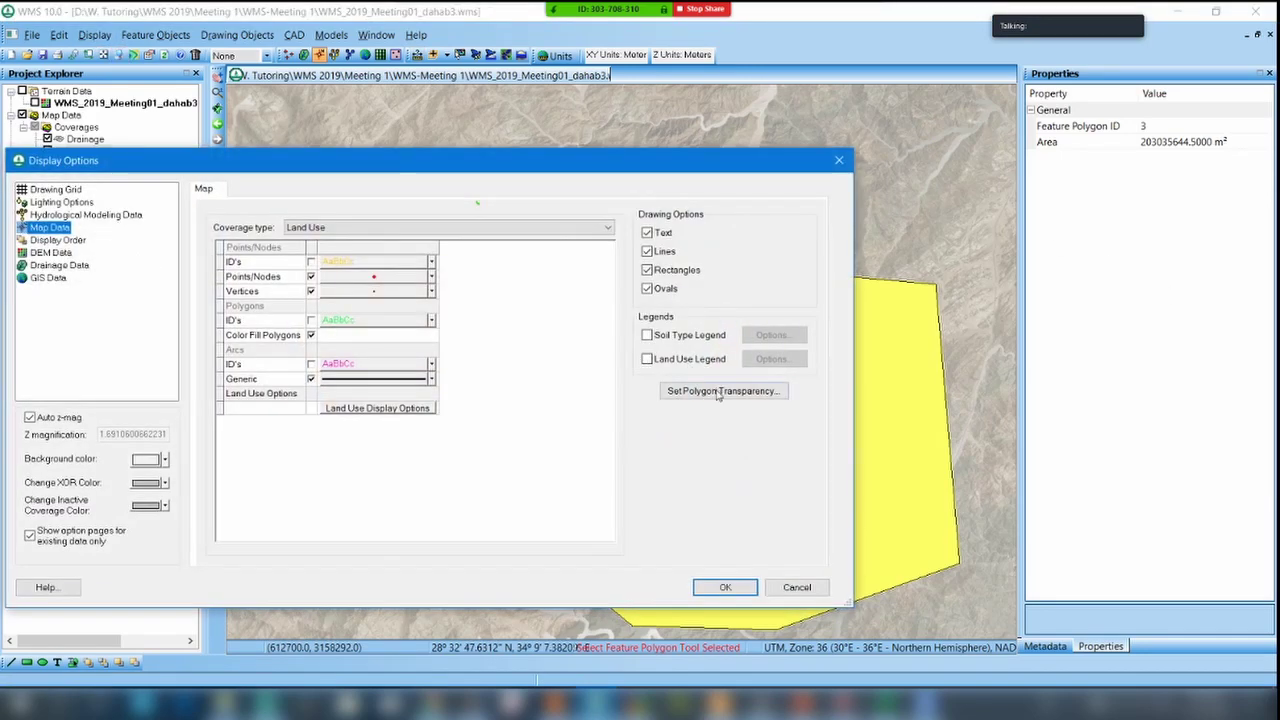
pyautogui.click(722, 391)
pyautogui.moveTo(339, 392); pyautogui.dragTo(405, 392)
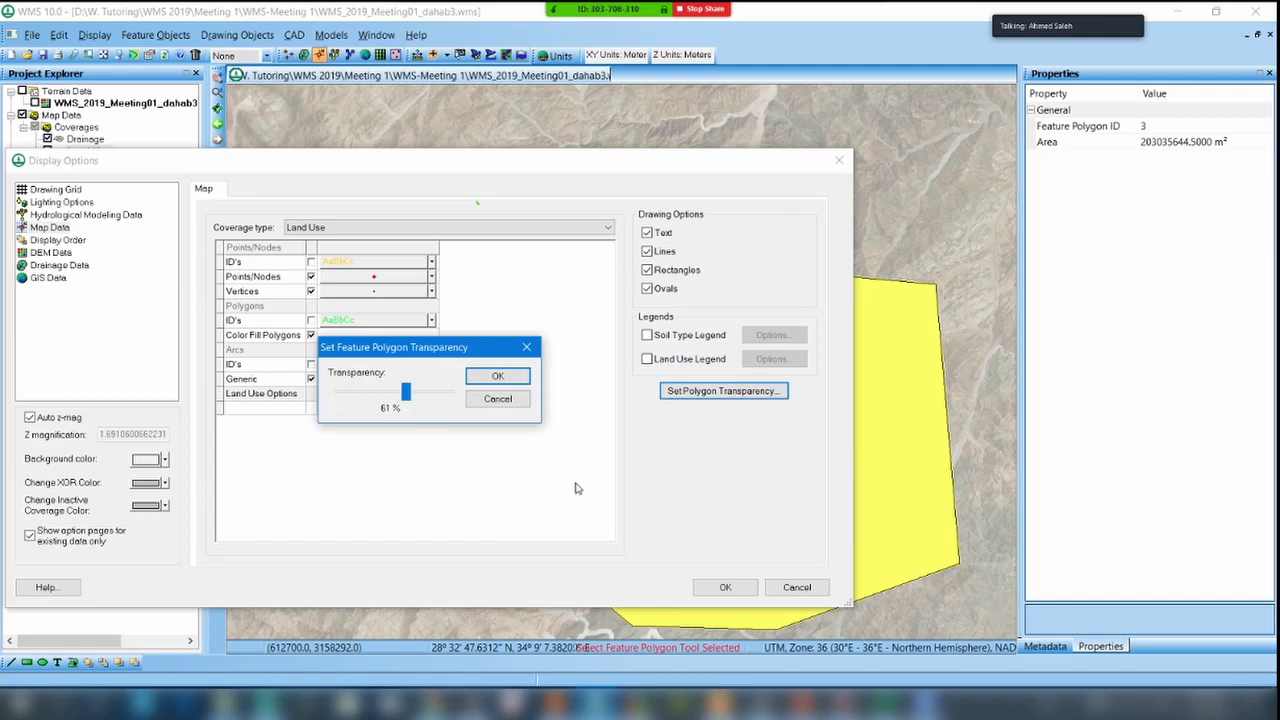
pyautogui.click(506, 377)
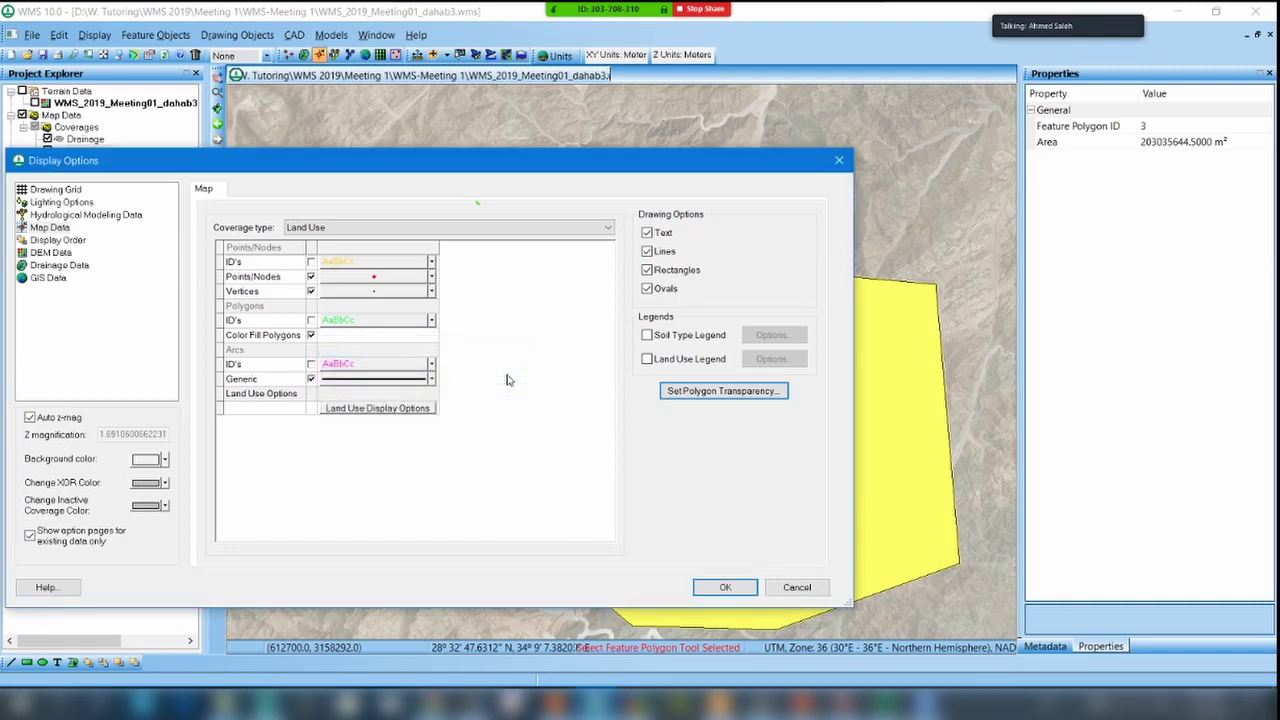
pyautogui.click(727, 588)
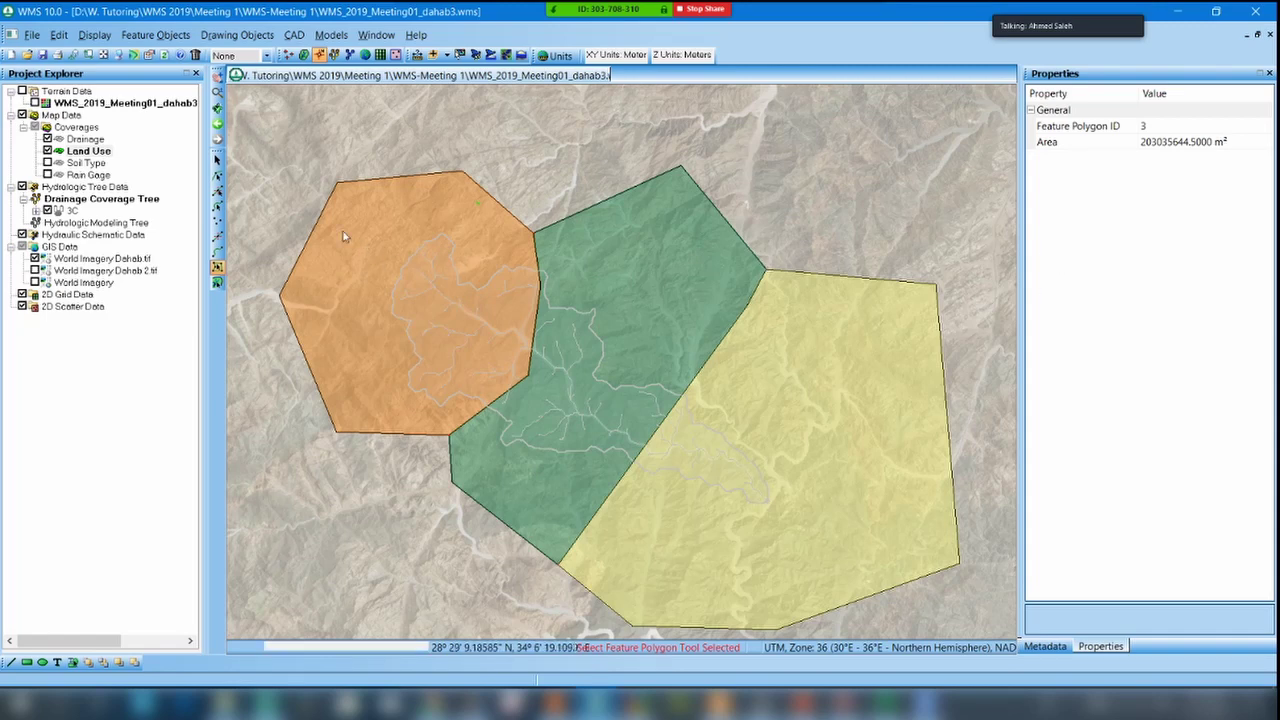
# Turn on the Land Use legend for the map display.
pyautogui.click(118, 55)
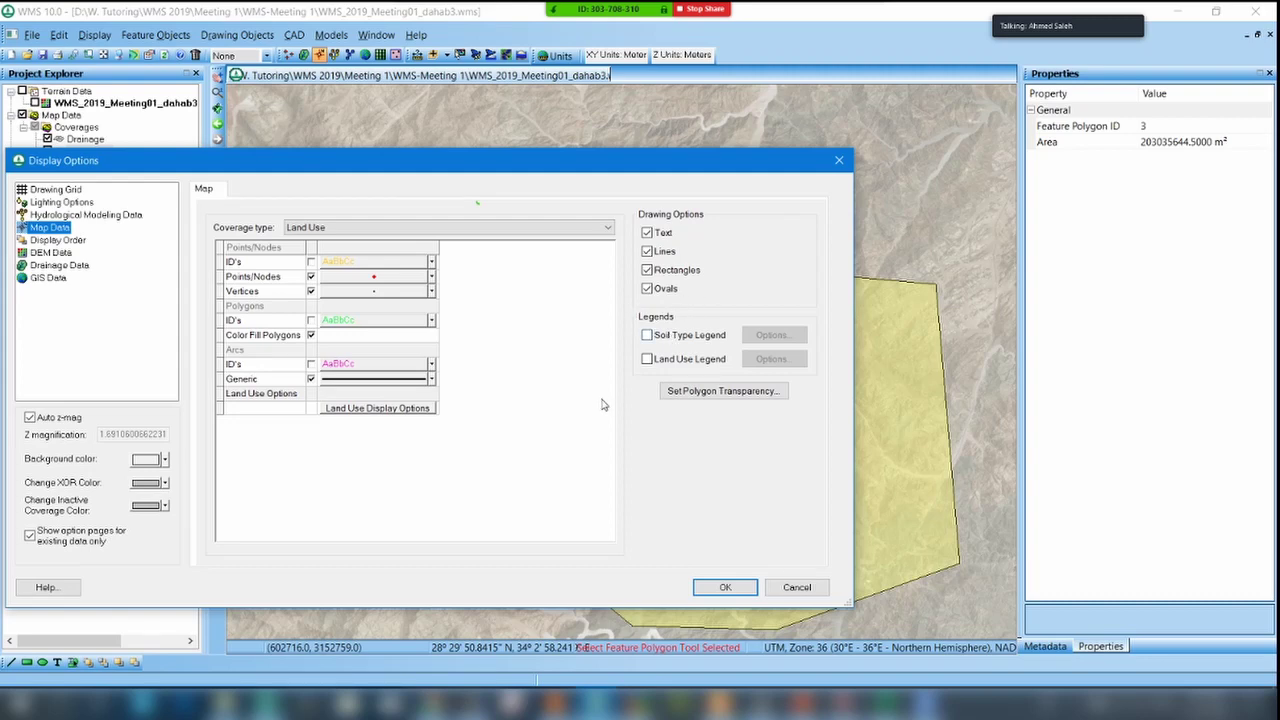
pyautogui.click(668, 362)
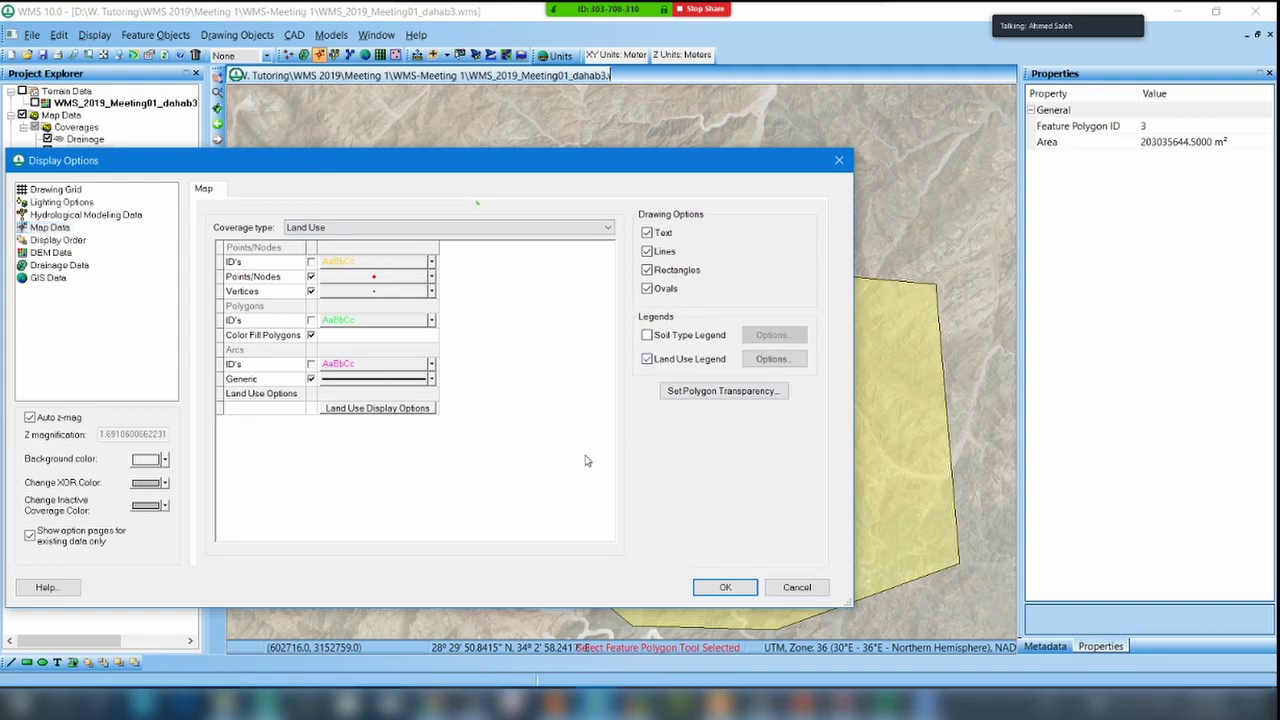
pyautogui.click(724, 588)
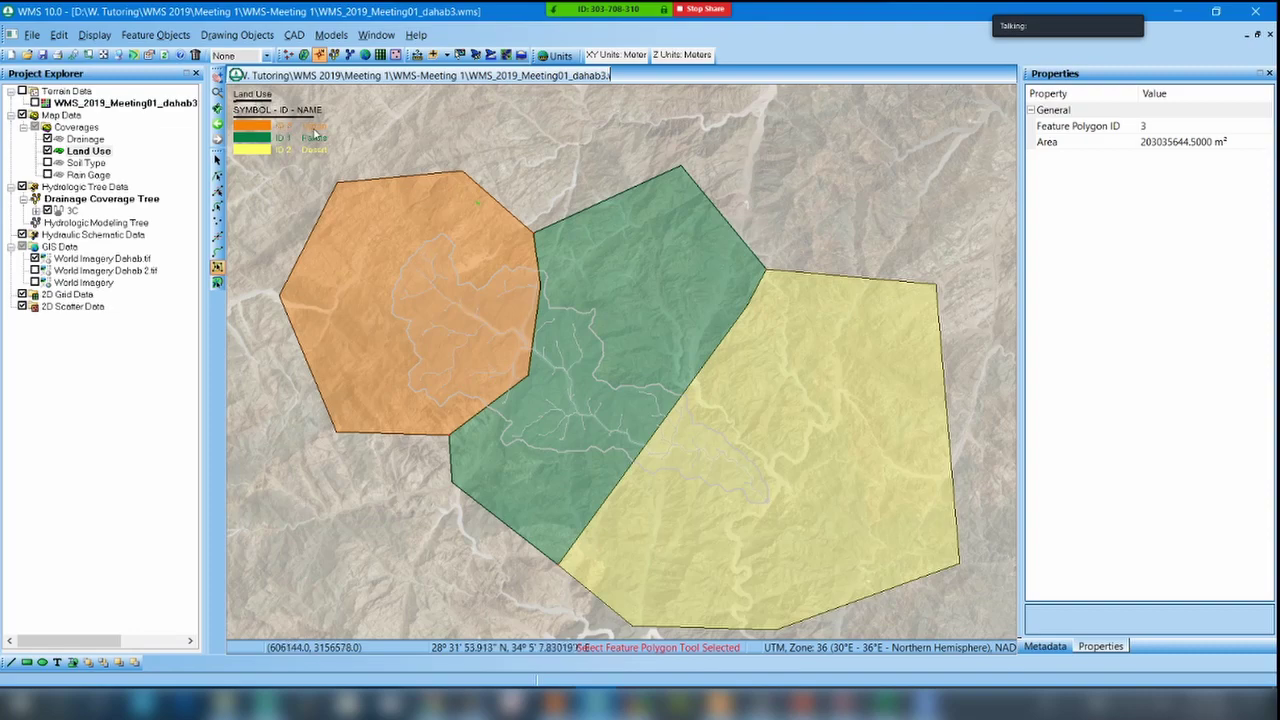
# Set the Land Use legend's font style to Bold, keep its location at Top Left Corner and accept the display options.
pyautogui.click(120, 56)
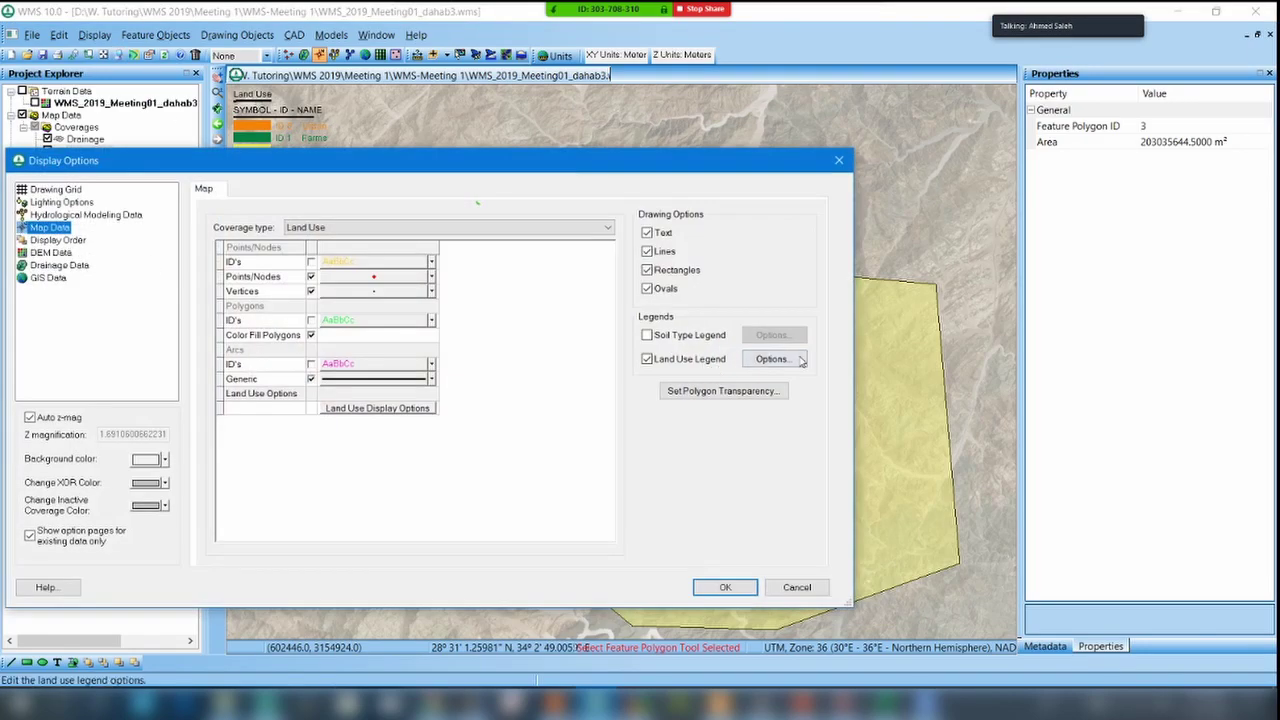
pyautogui.click(788, 360)
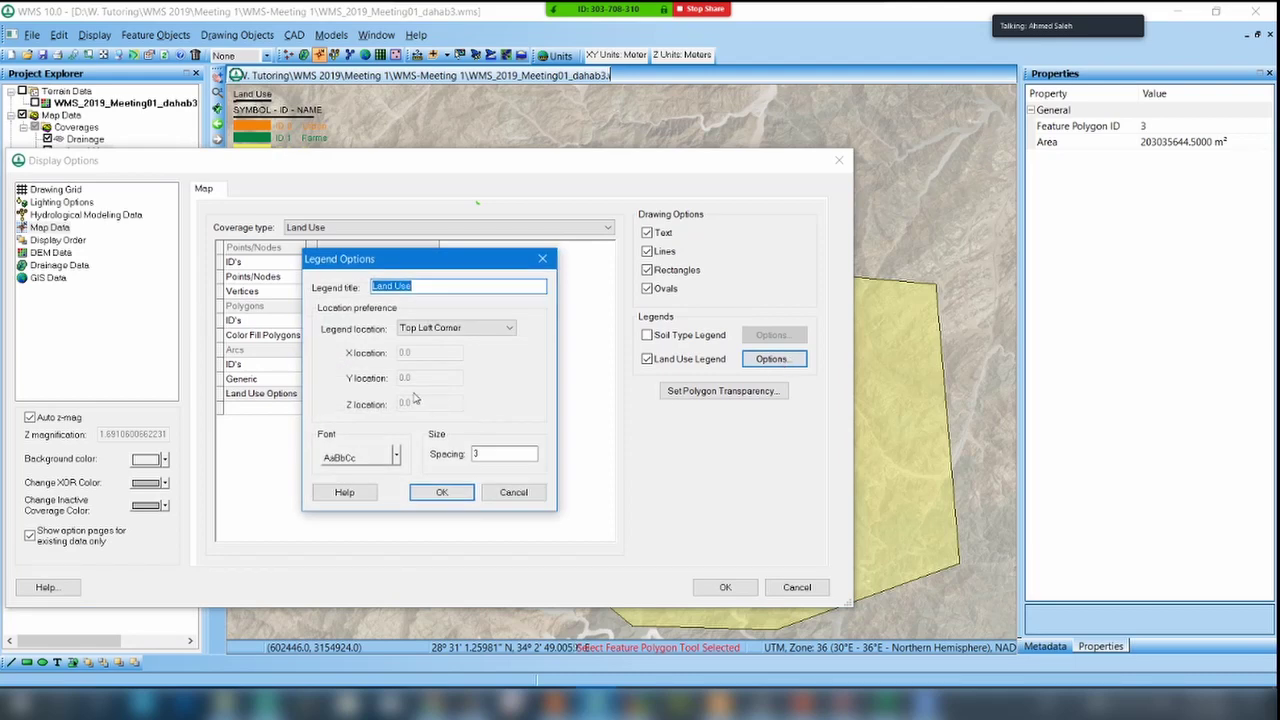
pyautogui.click(510, 329)
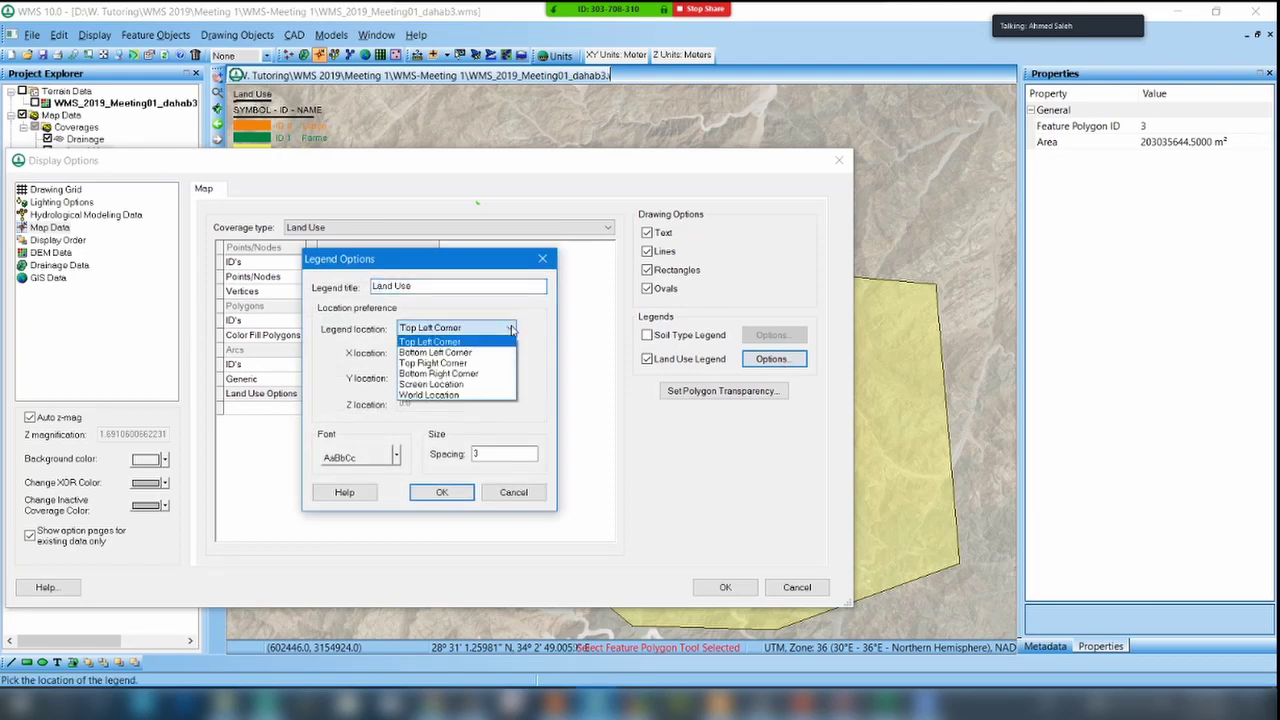
pyautogui.click(510, 329)
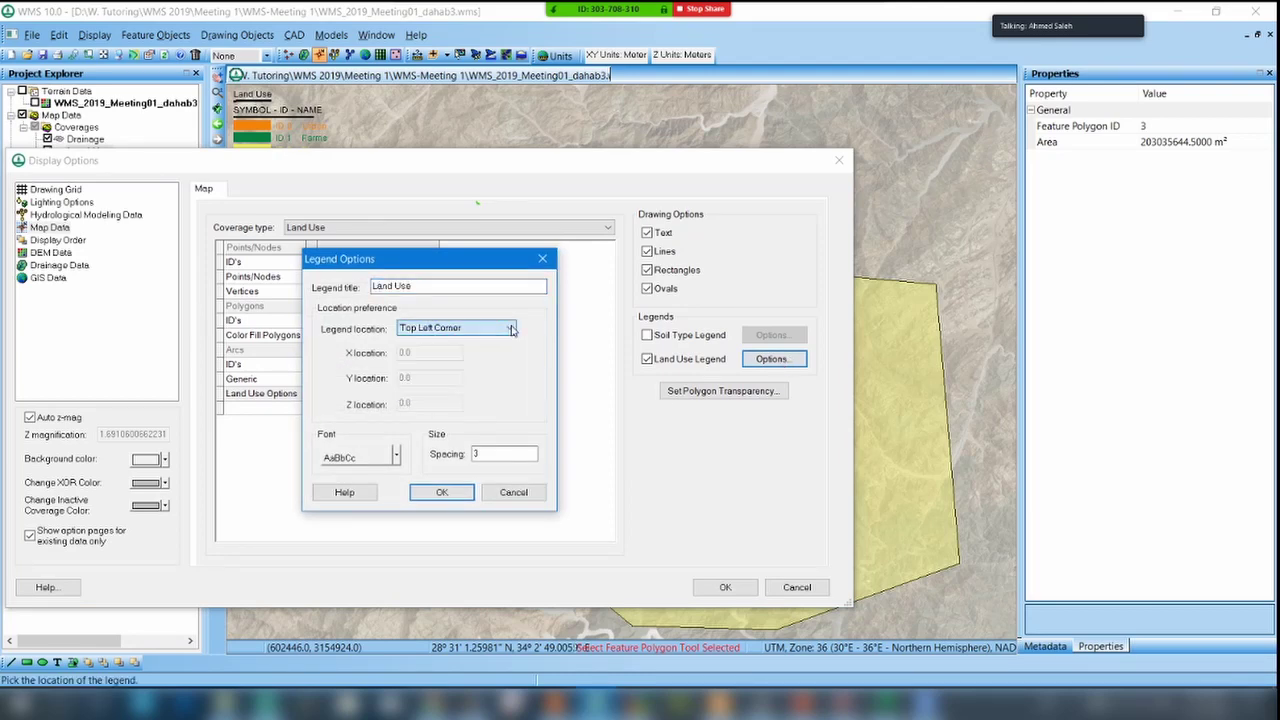
pyautogui.doubleClick(505, 453)
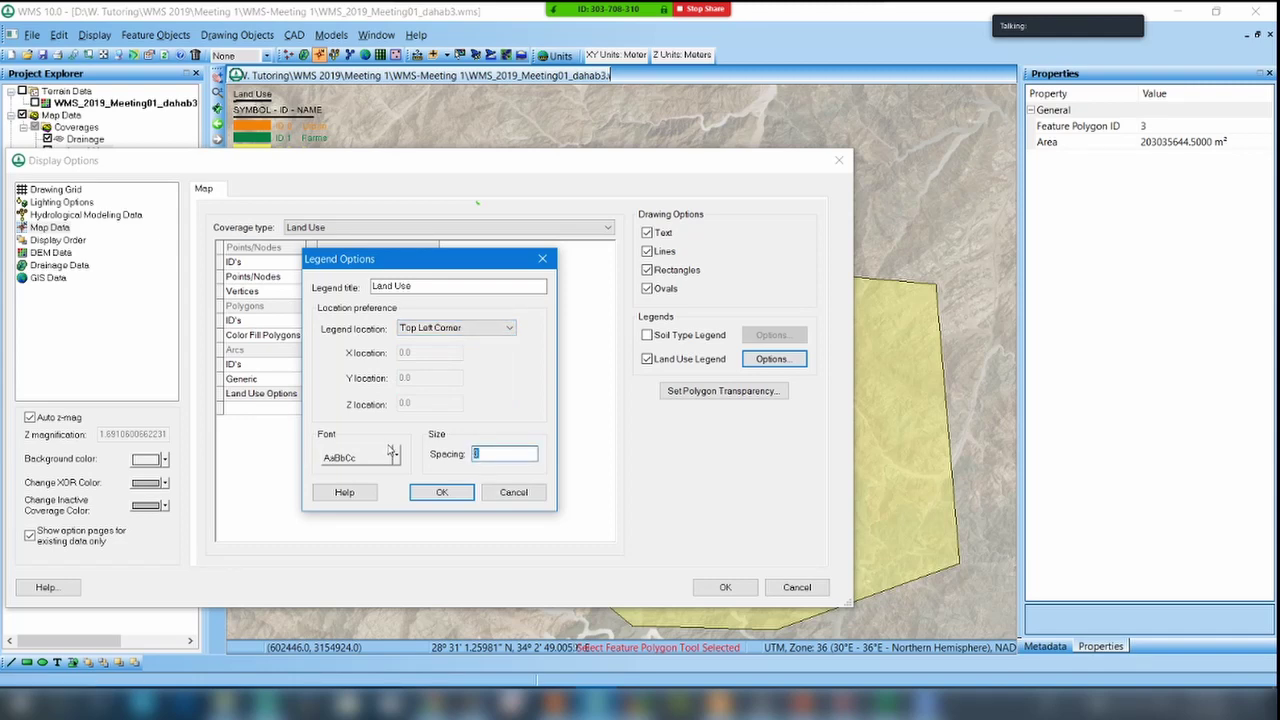
pyautogui.click(348, 457)
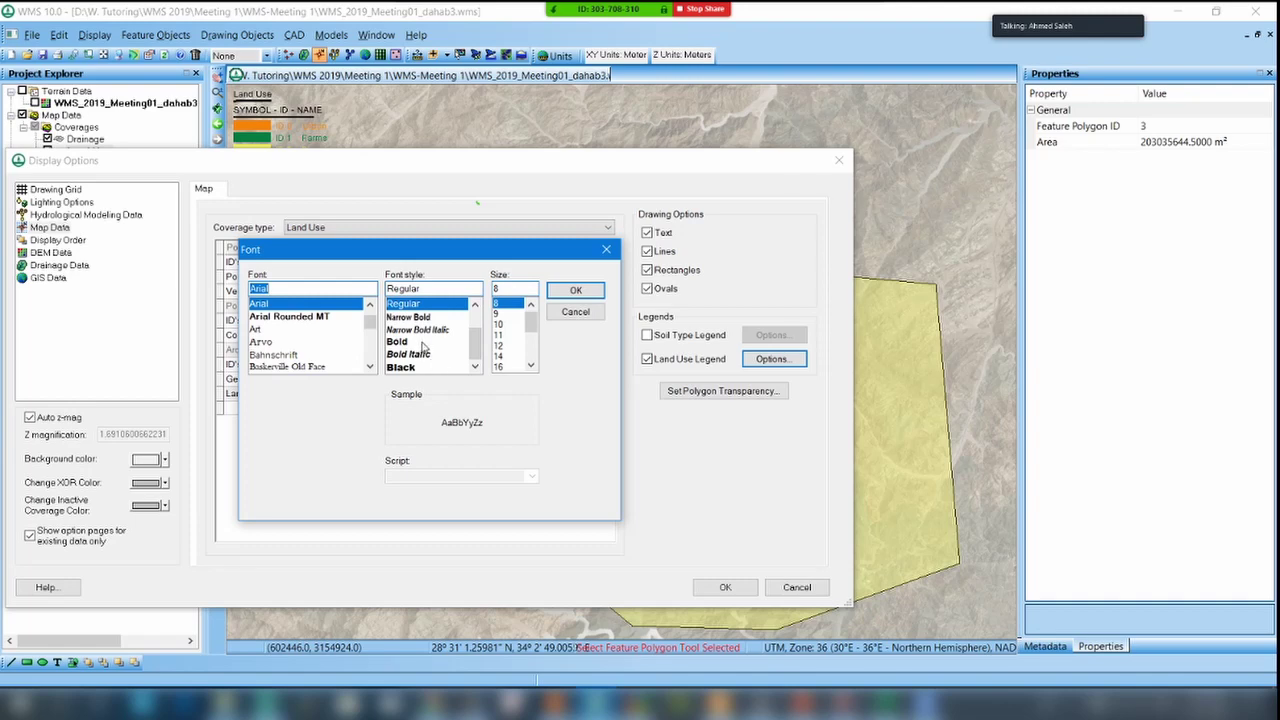
pyautogui.click(420, 342)
pyautogui.click(575, 290)
pyautogui.click(441, 489)
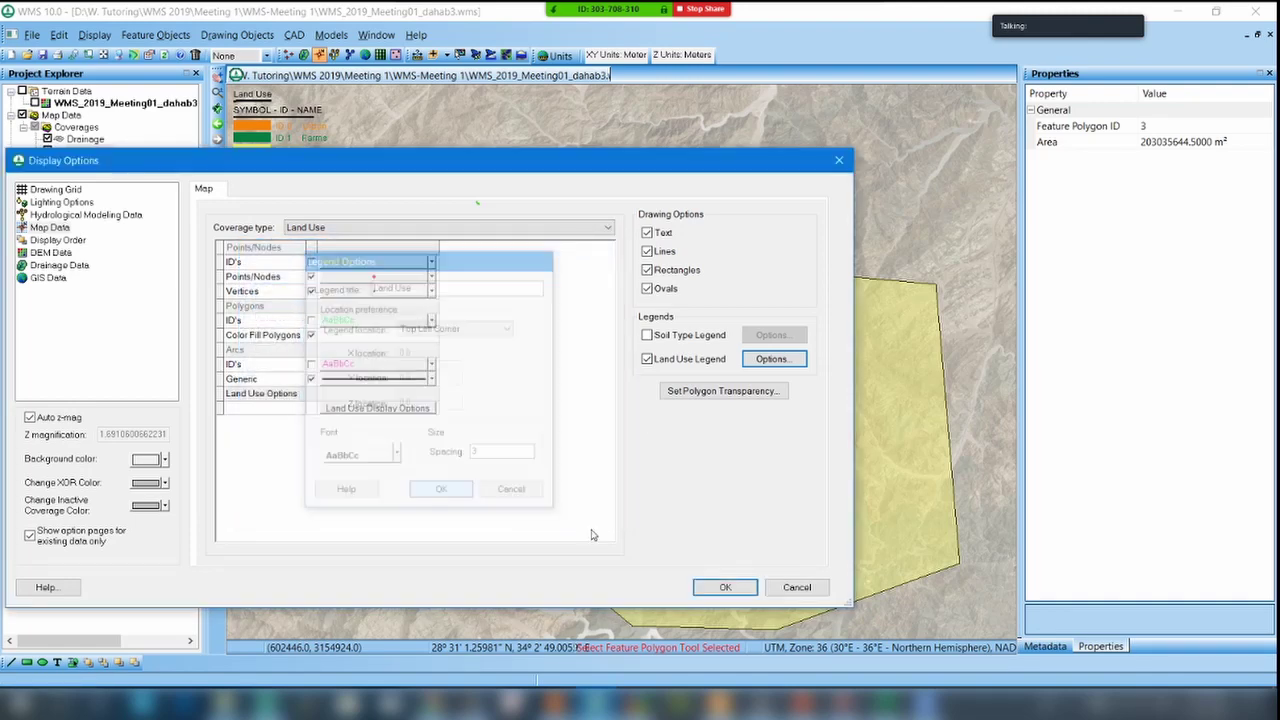
pyautogui.click(722, 589)
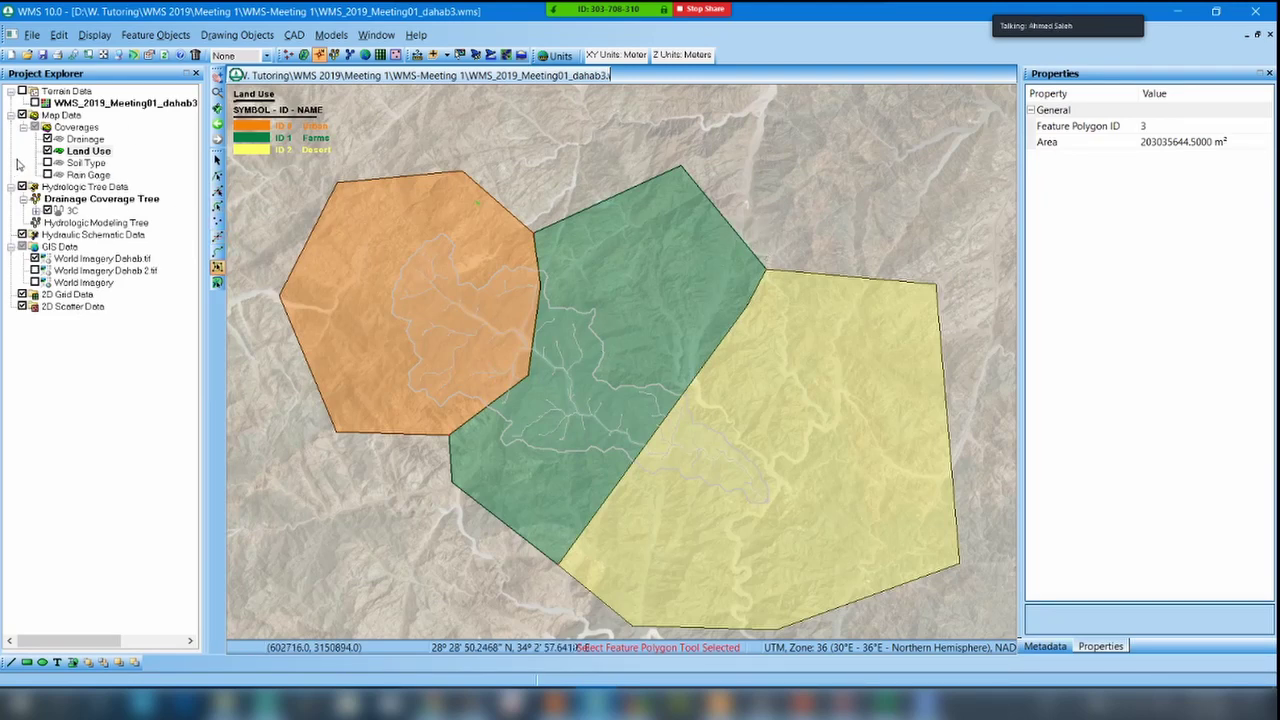
# Open the land use mapping of the orange polygon and move it clear of the legend.
pyautogui.doubleClick(364, 262)
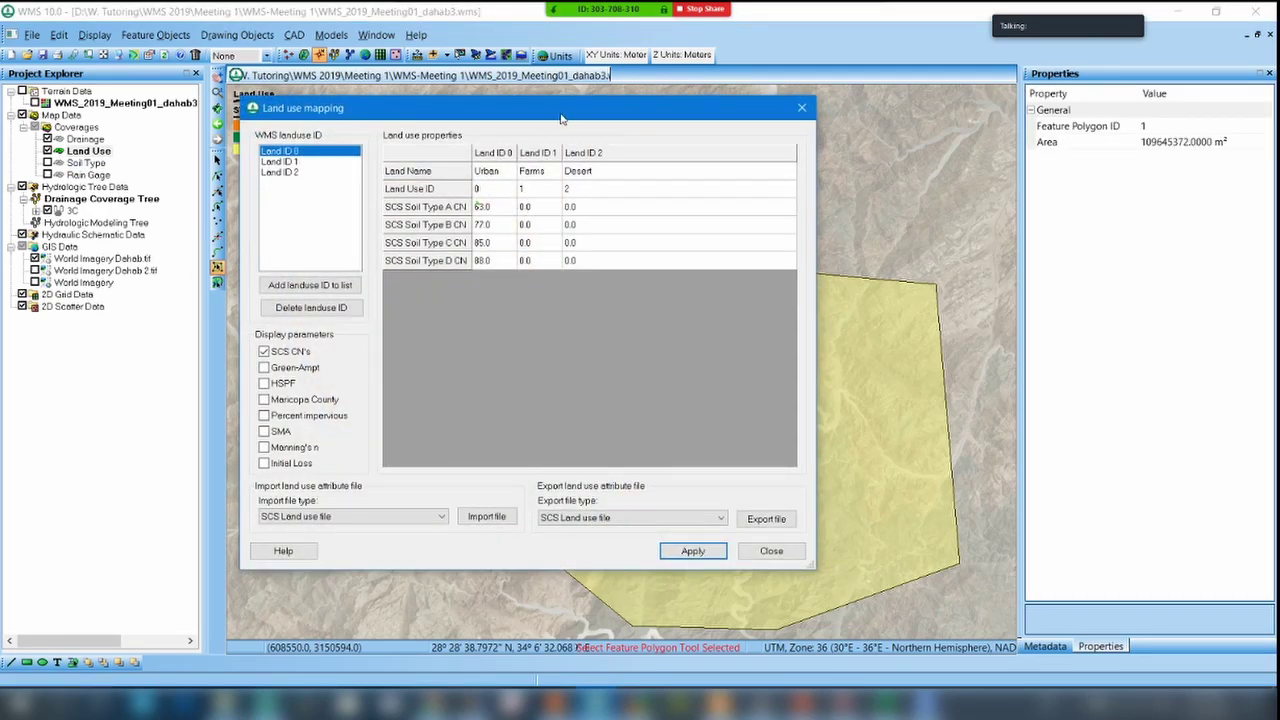
pyautogui.moveTo(568, 114); pyautogui.dragTo(755, 107)
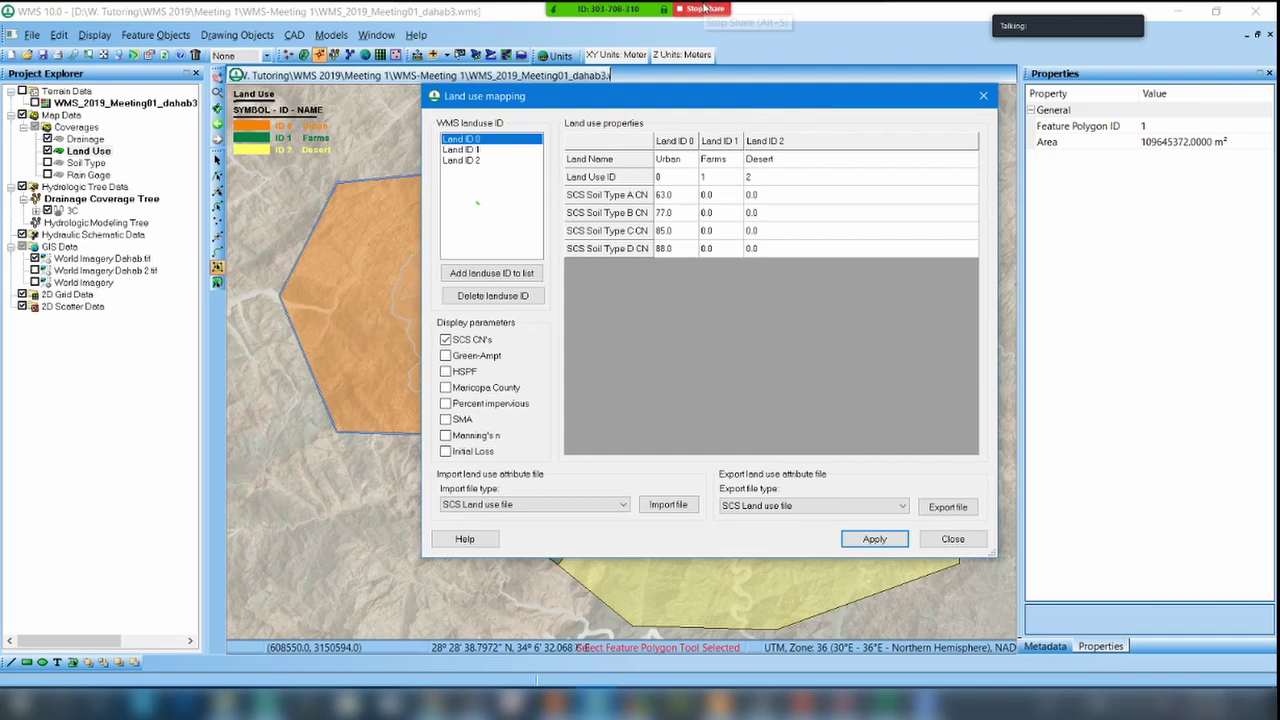
# Erase the stray annotation mark from the shared screen, set the annotation color to green and end annotating.
pyautogui.moveTo(671, 28)
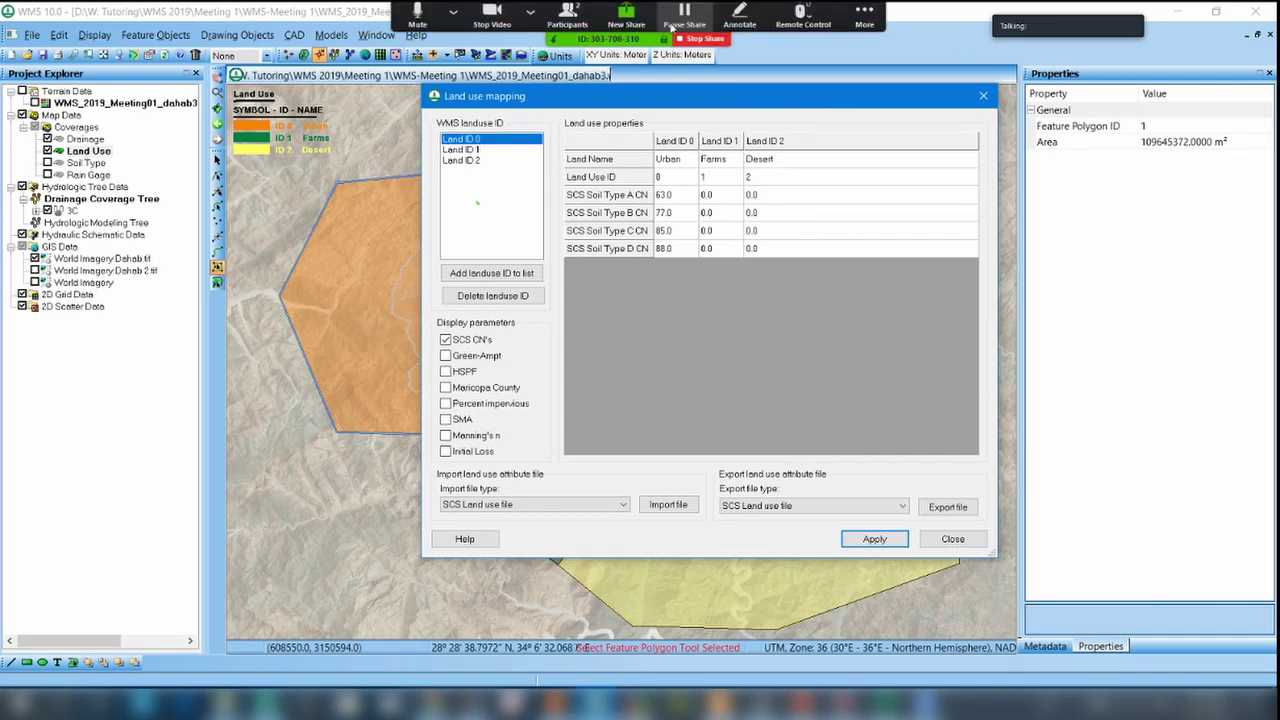
pyautogui.click(740, 18)
pyautogui.click(659, 75)
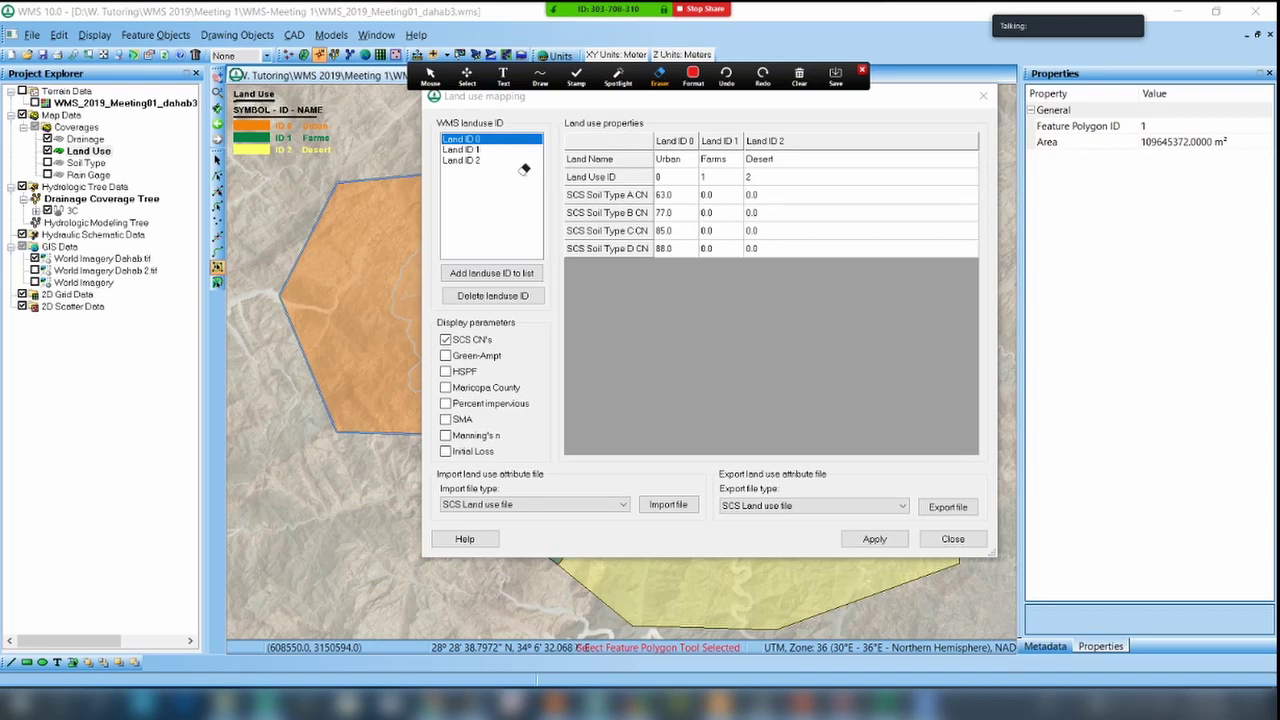
pyautogui.click(693, 75)
pyautogui.click(740, 108)
pyautogui.click(430, 75)
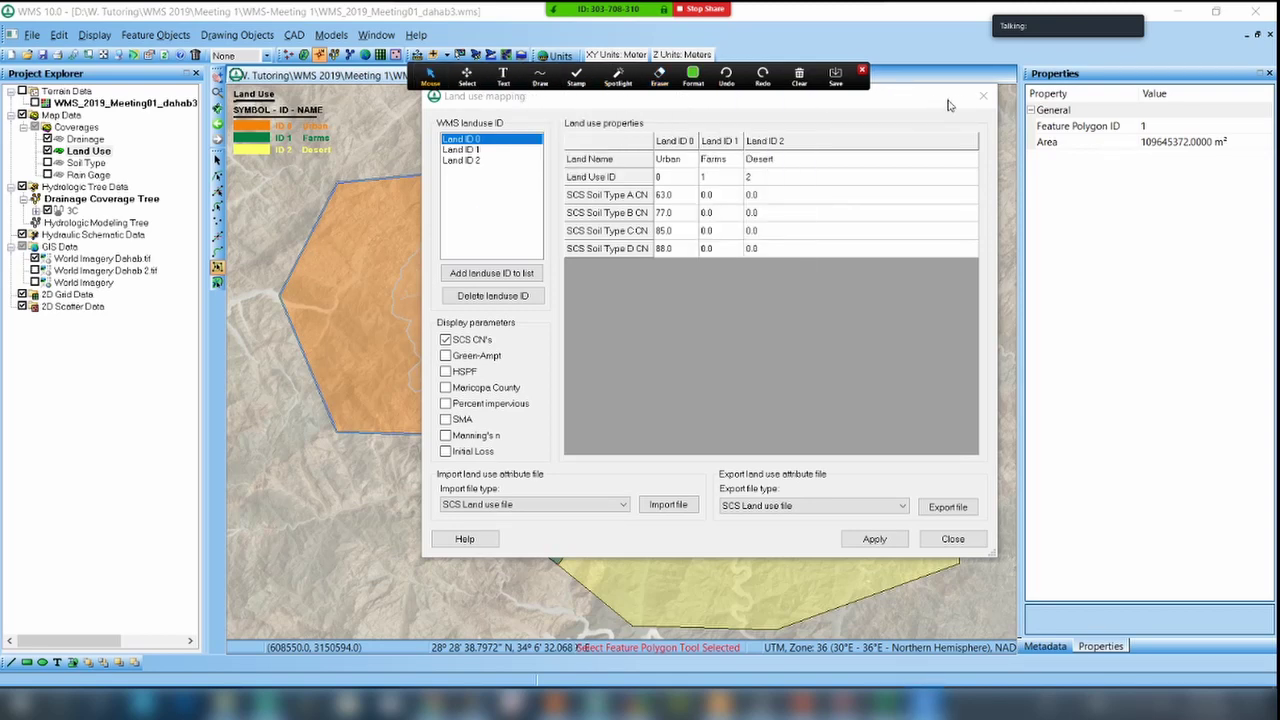
pyautogui.click(861, 76)
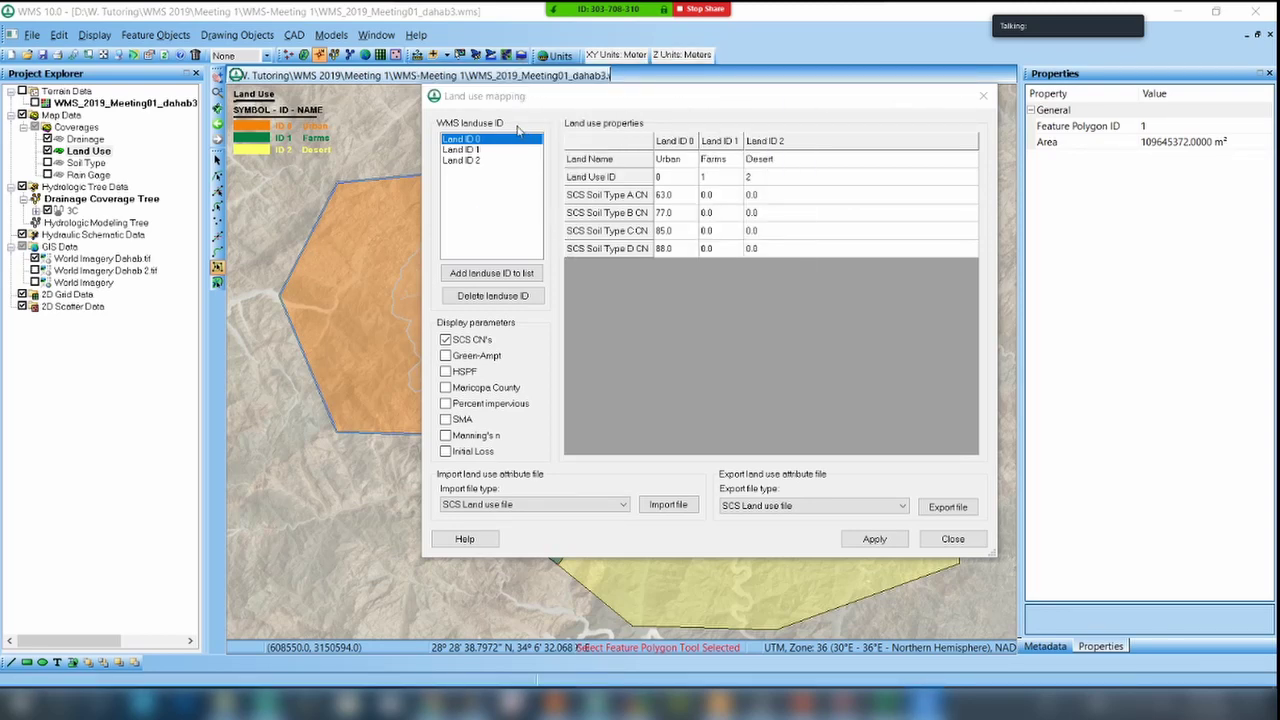
# Examine the Urban, Farms and Desert land names in the land use mapping against the map polygons.
pyautogui.moveTo(543, 106); pyautogui.dragTo(519, 403)
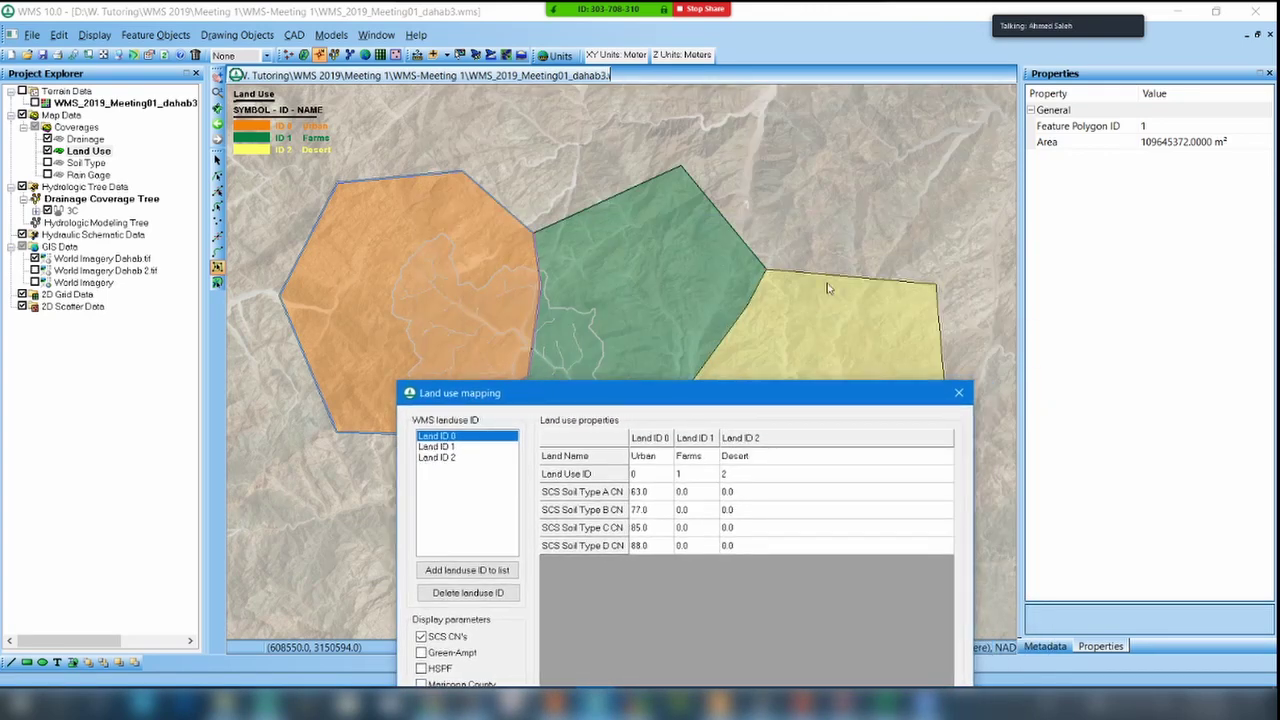
pyautogui.moveTo(767, 404); pyautogui.dragTo(722, 198)
pyautogui.click(602, 252)
pyautogui.click(648, 254)
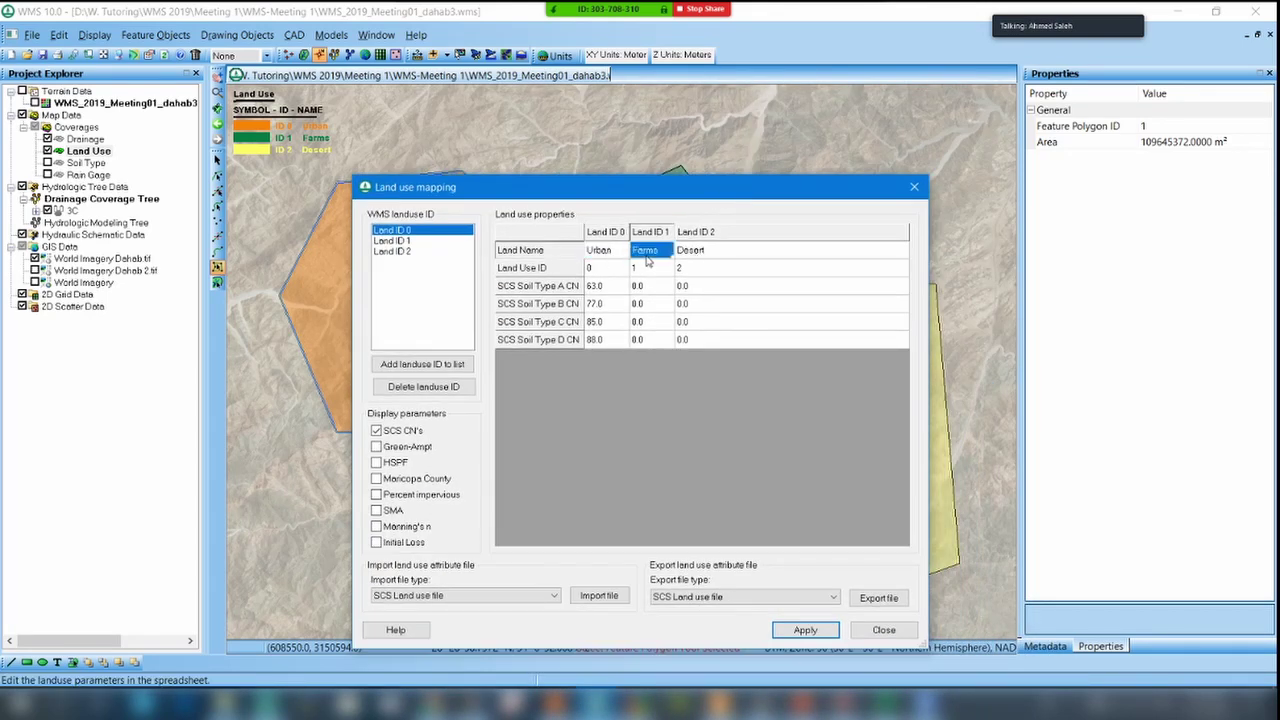
pyautogui.click(705, 256)
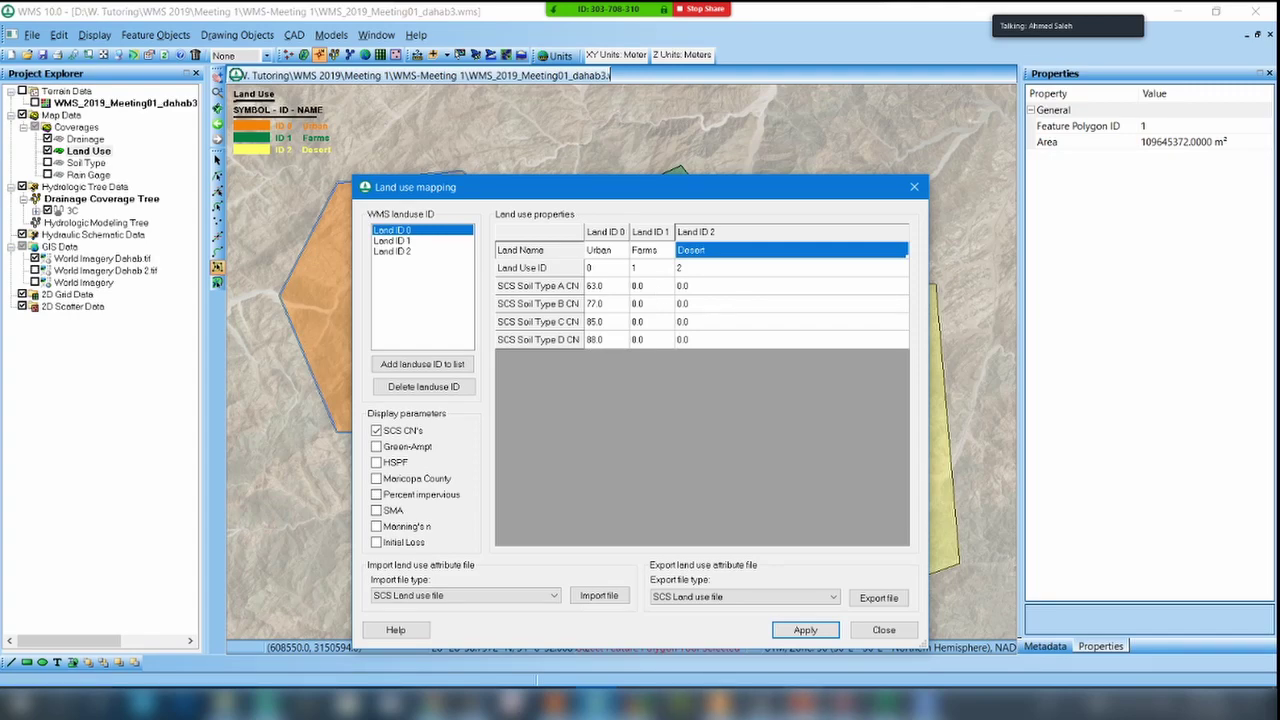
# Switch to the Meeting 2 presentation in PowerPoint and go through the Hydrological Soil Group slide to the Runoff curve number slide.
pyautogui.click(802, 703)
pyautogui.scroll(-3, 97, 397)
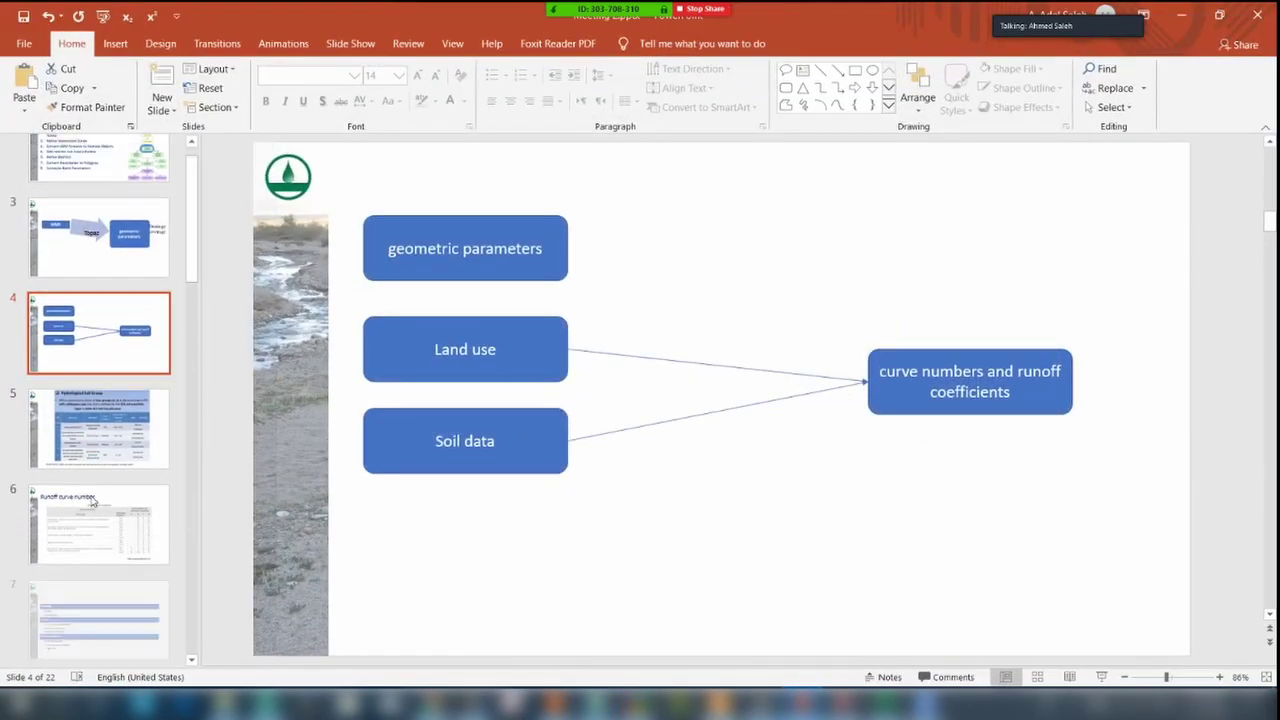
pyautogui.click(97, 397)
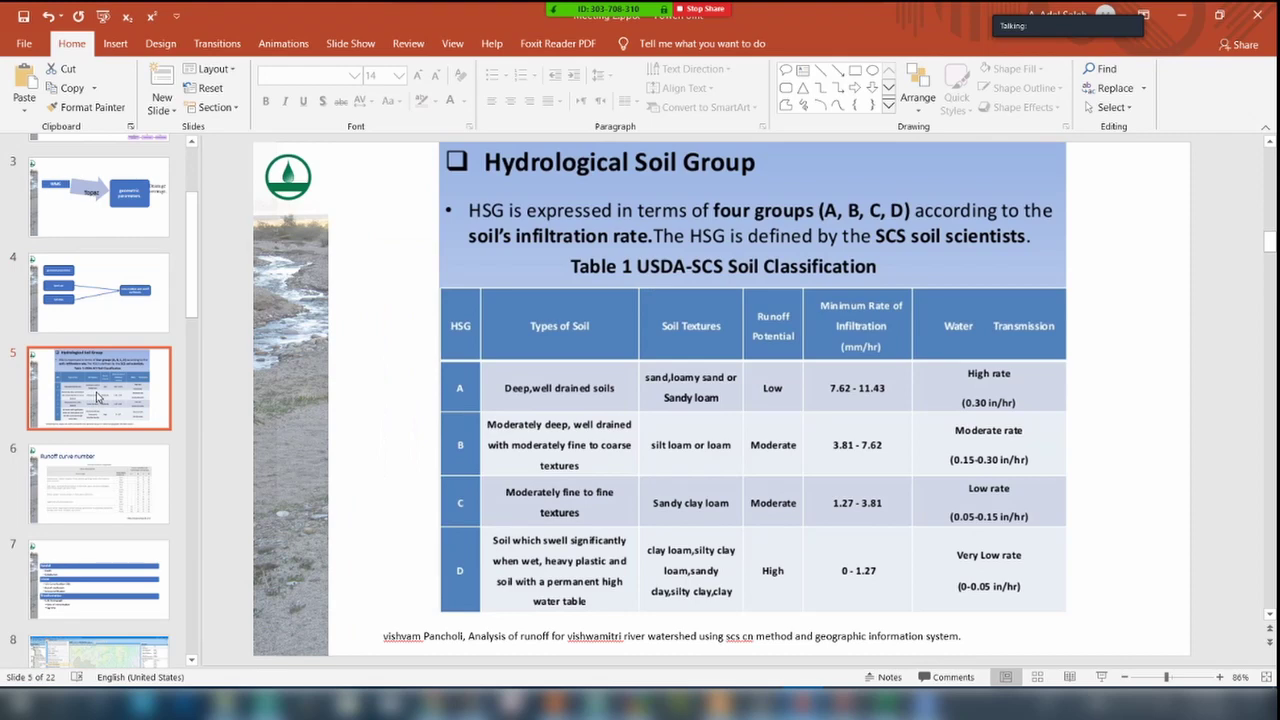
pyautogui.scroll(-1, 97, 397)
pyautogui.click(105, 355)
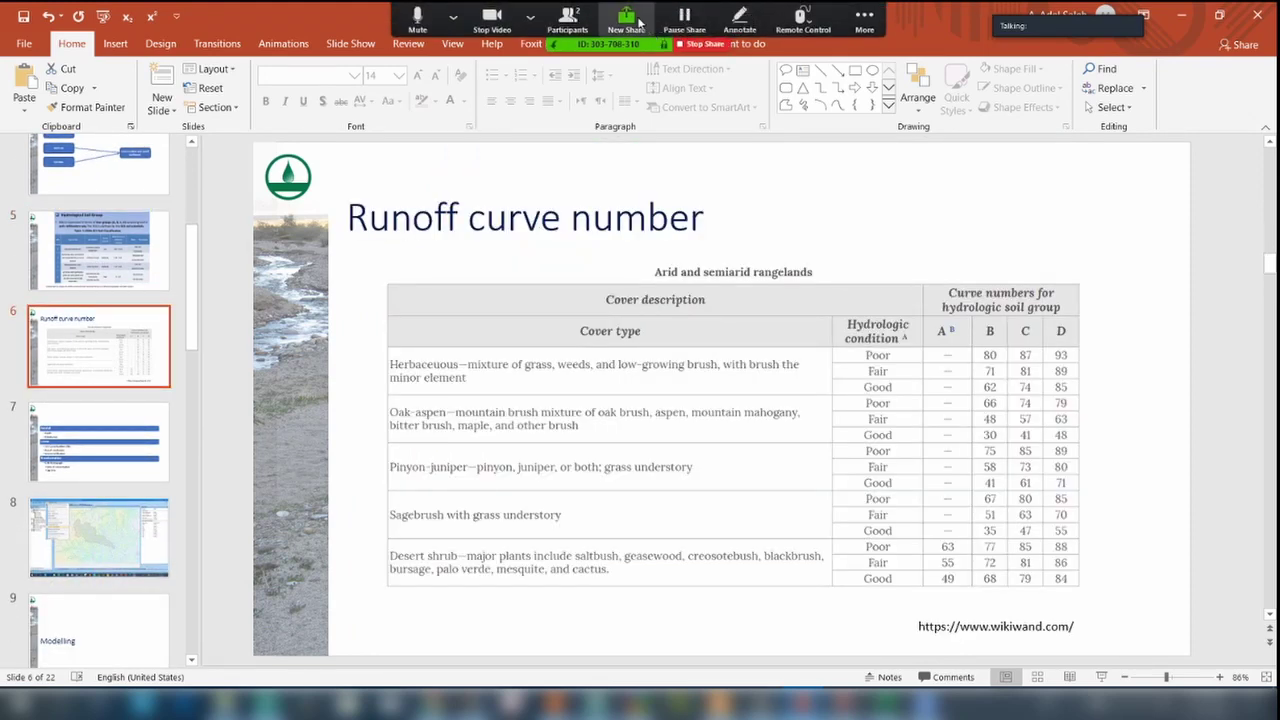
# Share the Meeting 2 PowerPoint window in the meeting and start the slide show from the Runoff curve number slide.
pyautogui.click(638, 20)
pyautogui.click(450, 355)
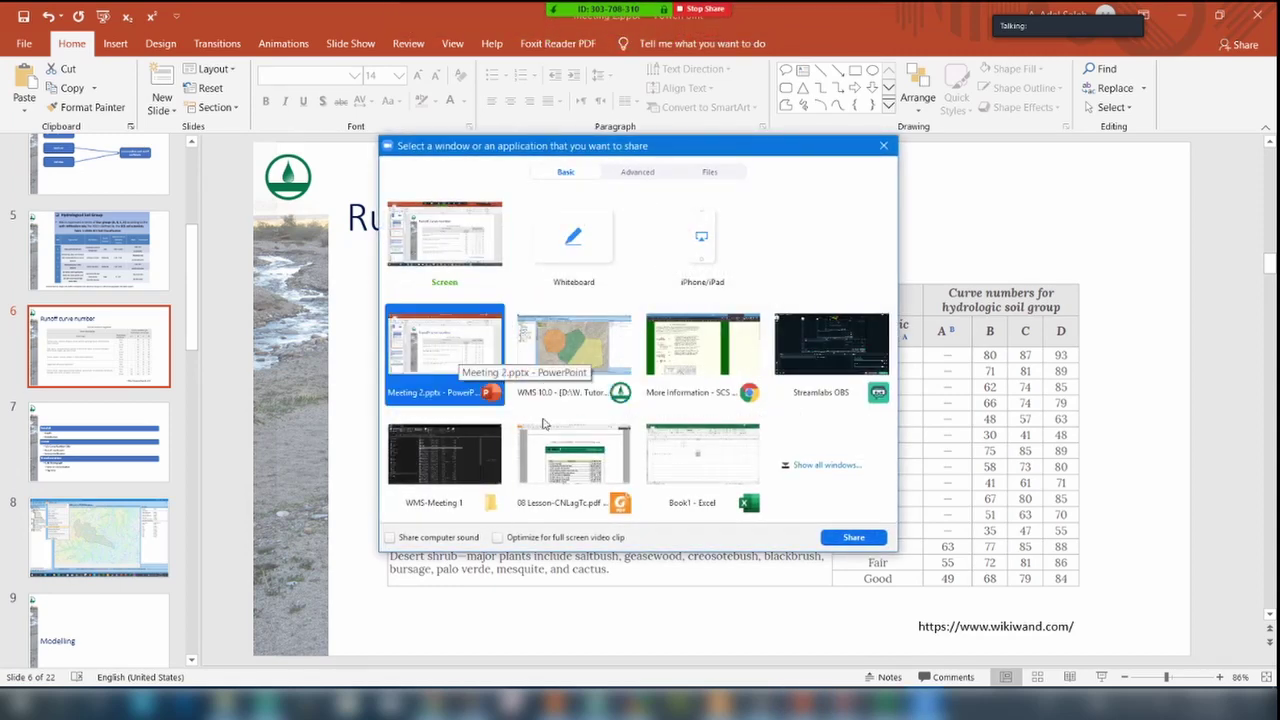
pyautogui.click(866, 538)
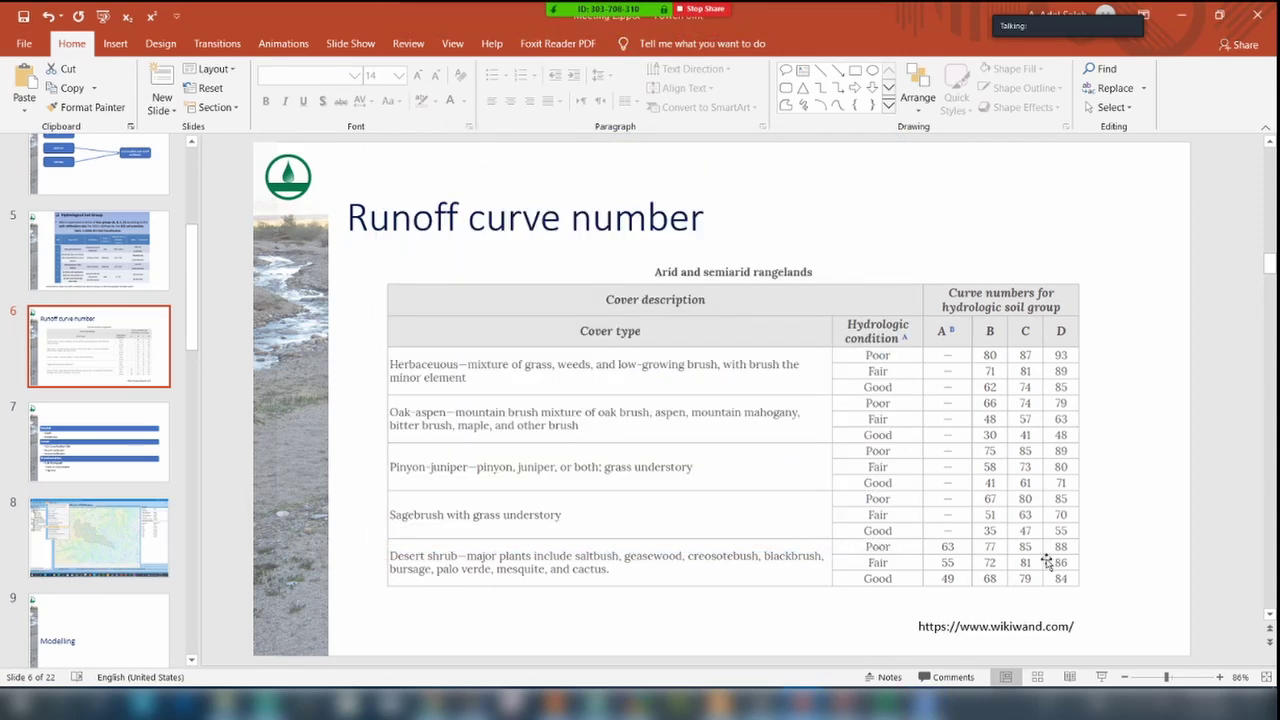
pyautogui.click(1101, 677)
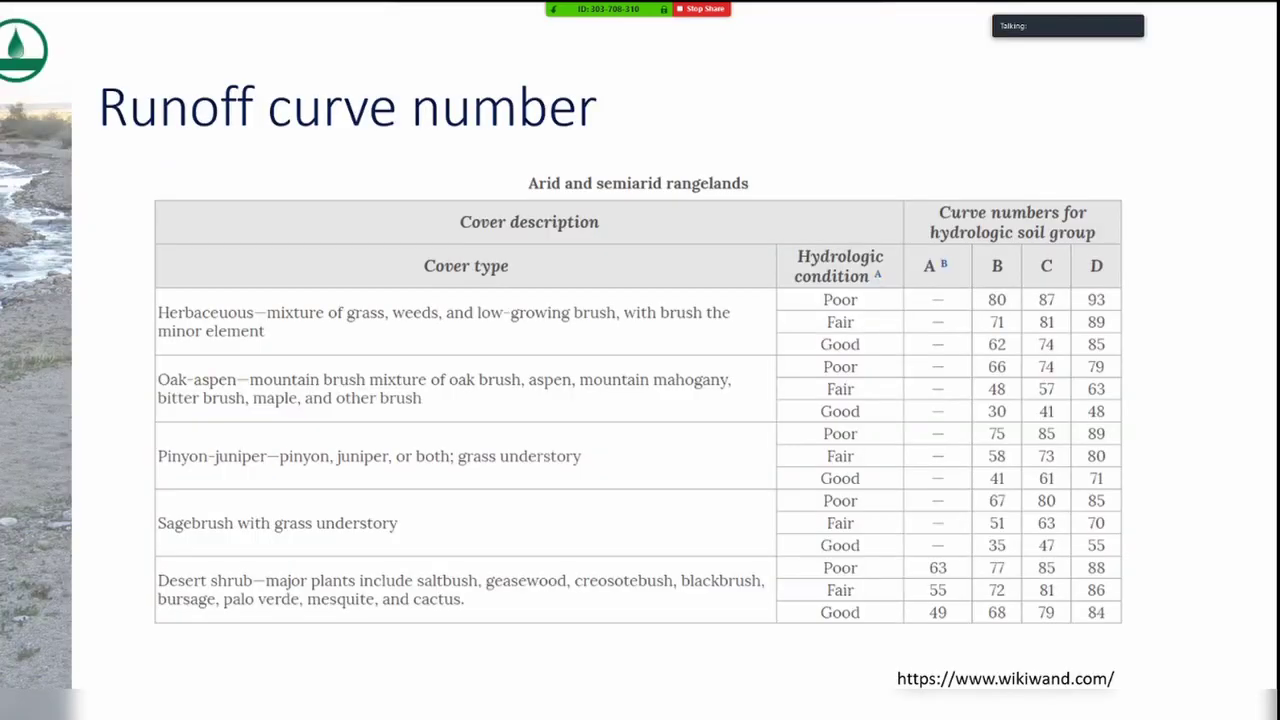
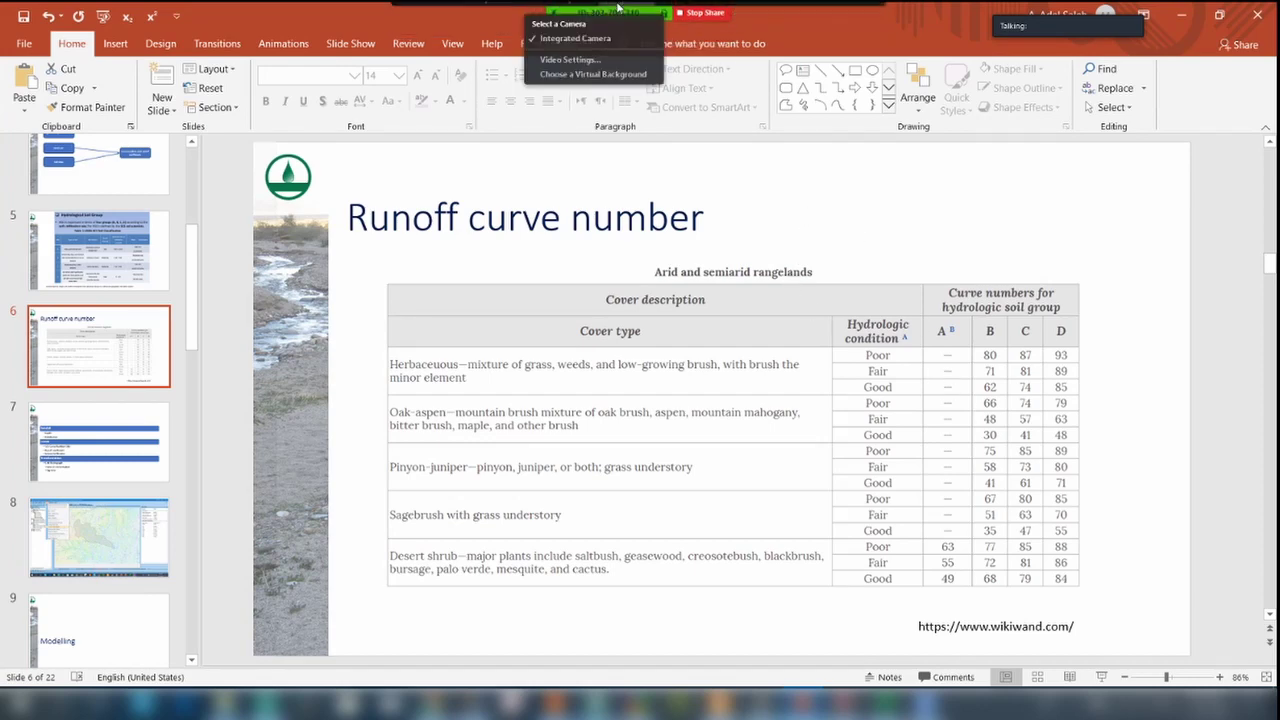
# Share the WMS window and examine the Land ID 0, Land ID 1 and Land ID 2 columns of the land use mapping.
pyautogui.click(626, 16)
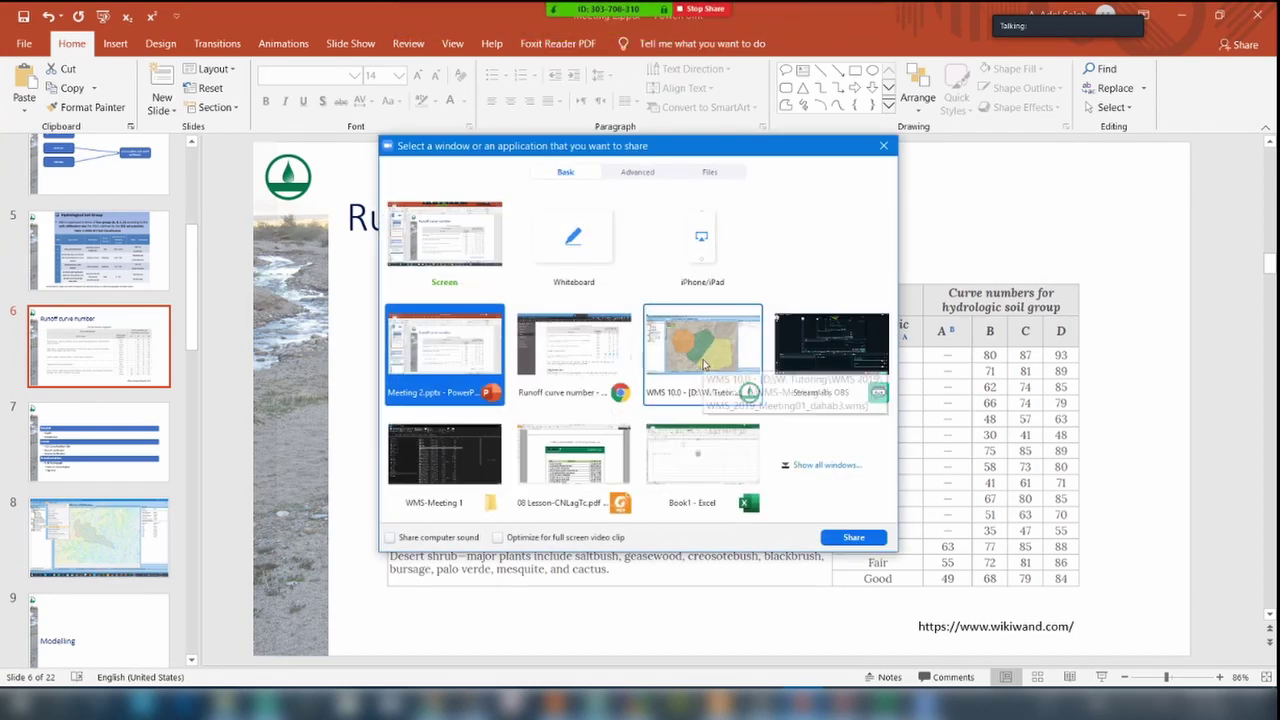
pyautogui.doubleClick(740, 388)
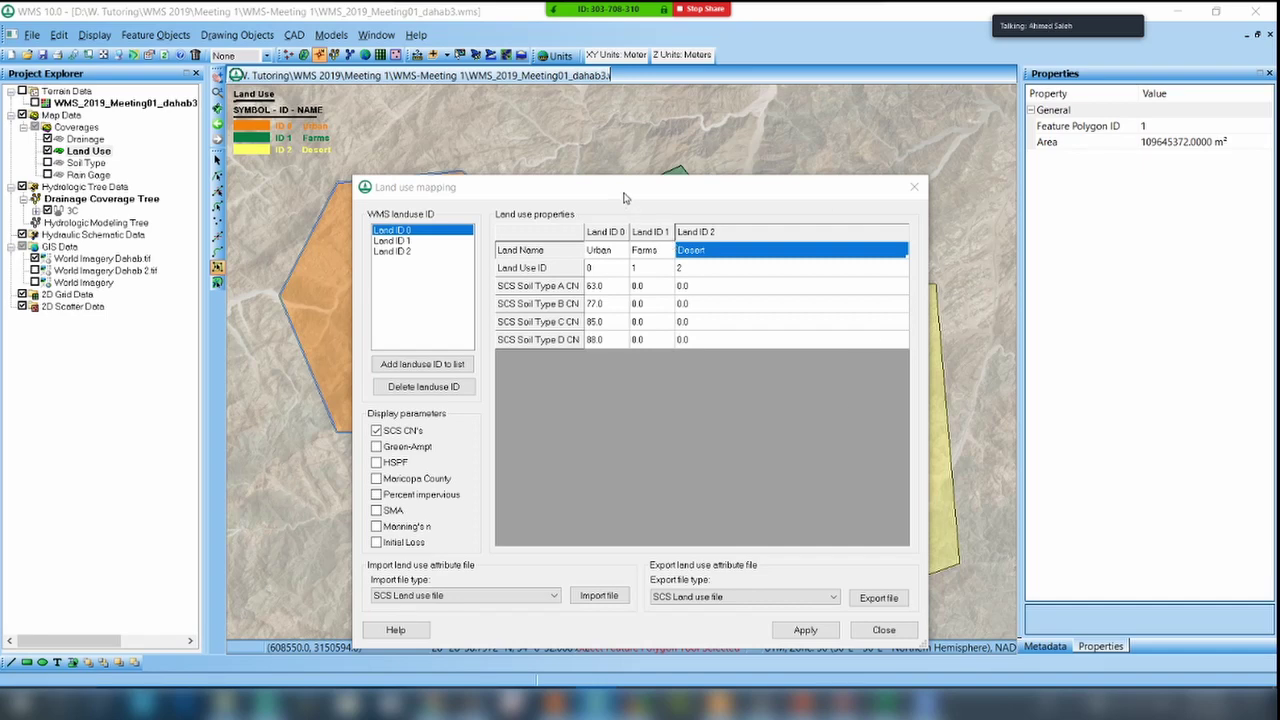
pyautogui.moveTo(624, 197); pyautogui.dragTo(435, 184)
pyautogui.click(415, 219)
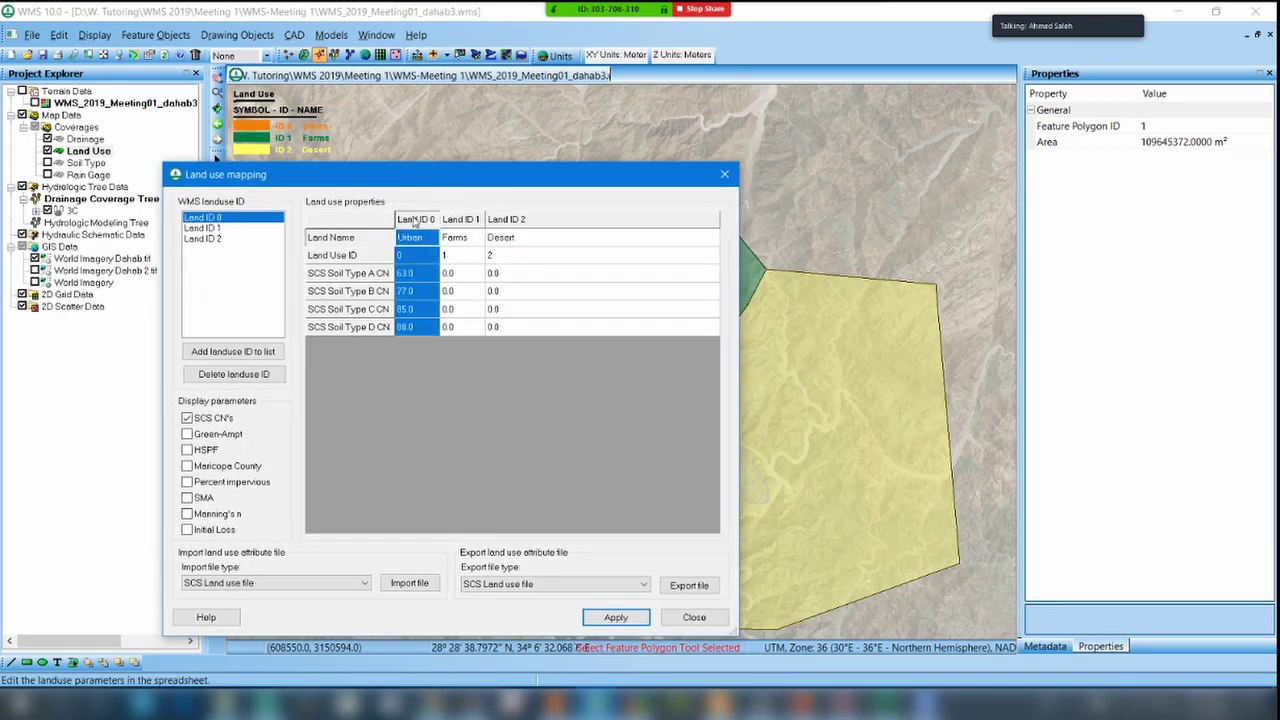
pyautogui.click(459, 220)
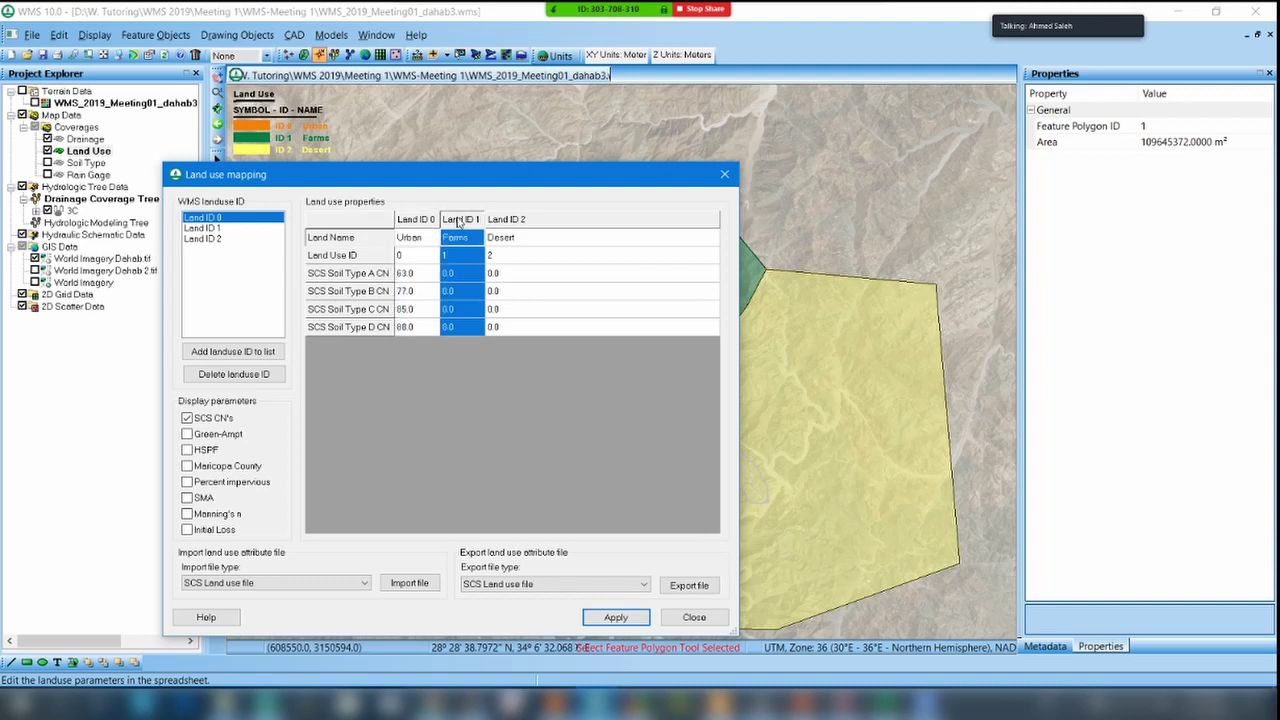
pyautogui.click(557, 222)
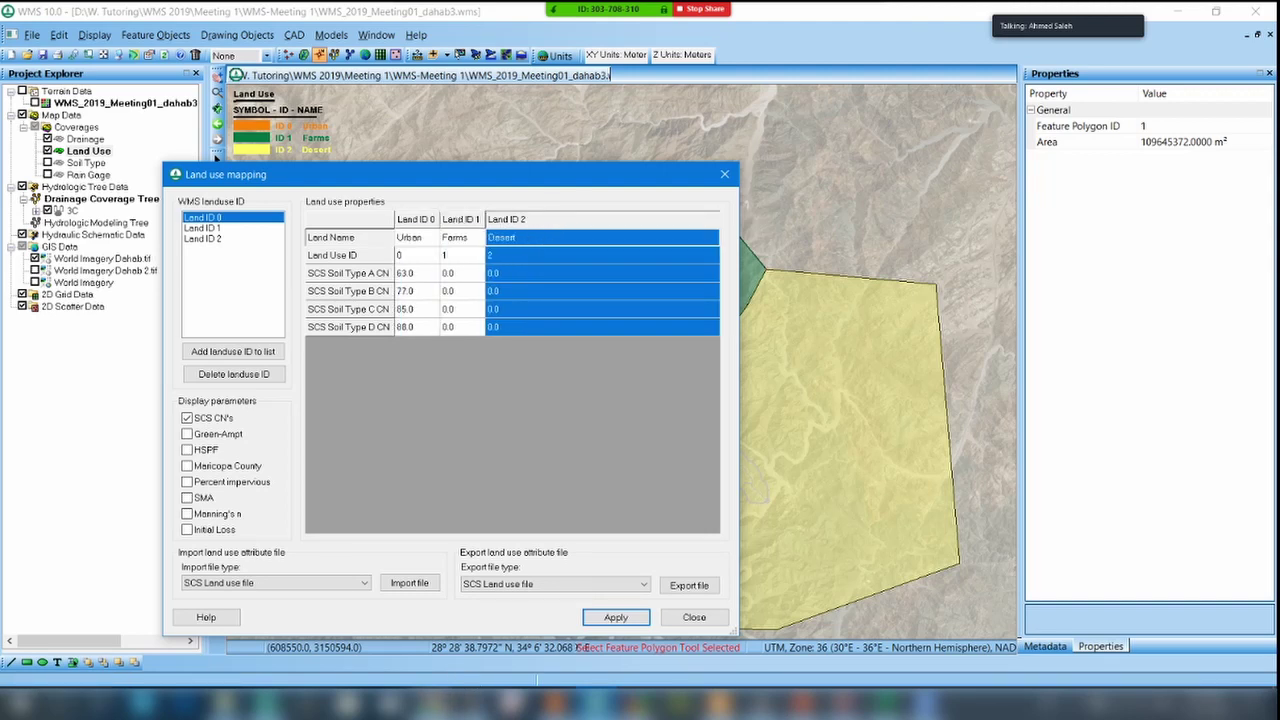
# Switch to the Wikiwand Runoff curve number page in Chrome and share that window in the meeting.
pyautogui.click(432, 705)
pyautogui.scroll(20, 447, 325)
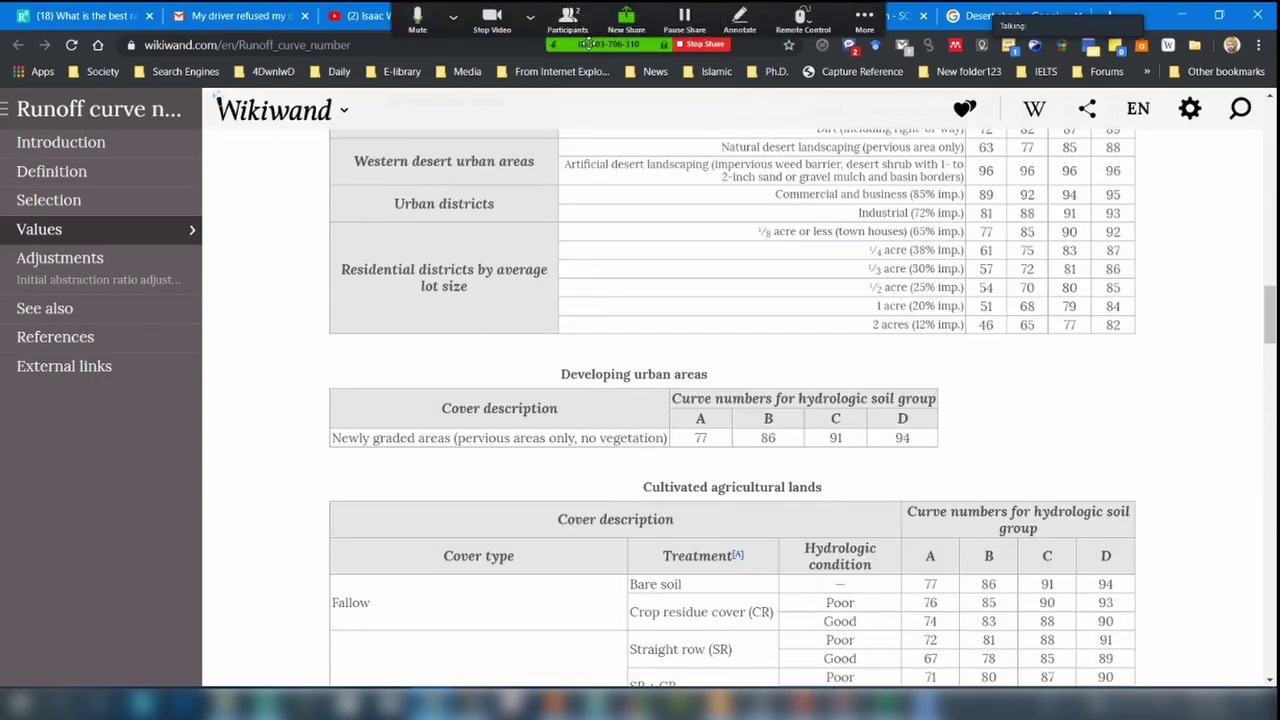
pyautogui.click(626, 20)
pyautogui.doubleClick(461, 375)
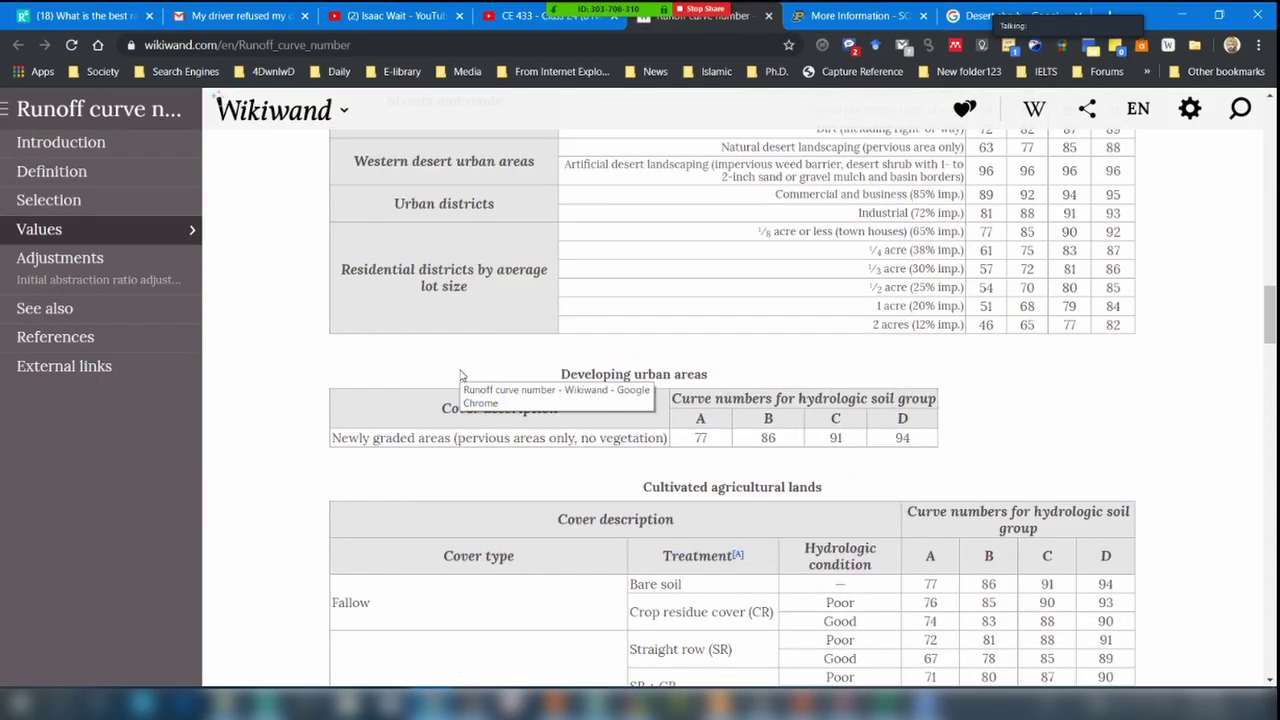
# Examine the curve number definition and the values table for fully developed urban areas.
pyautogui.scroll(15, 461, 375)
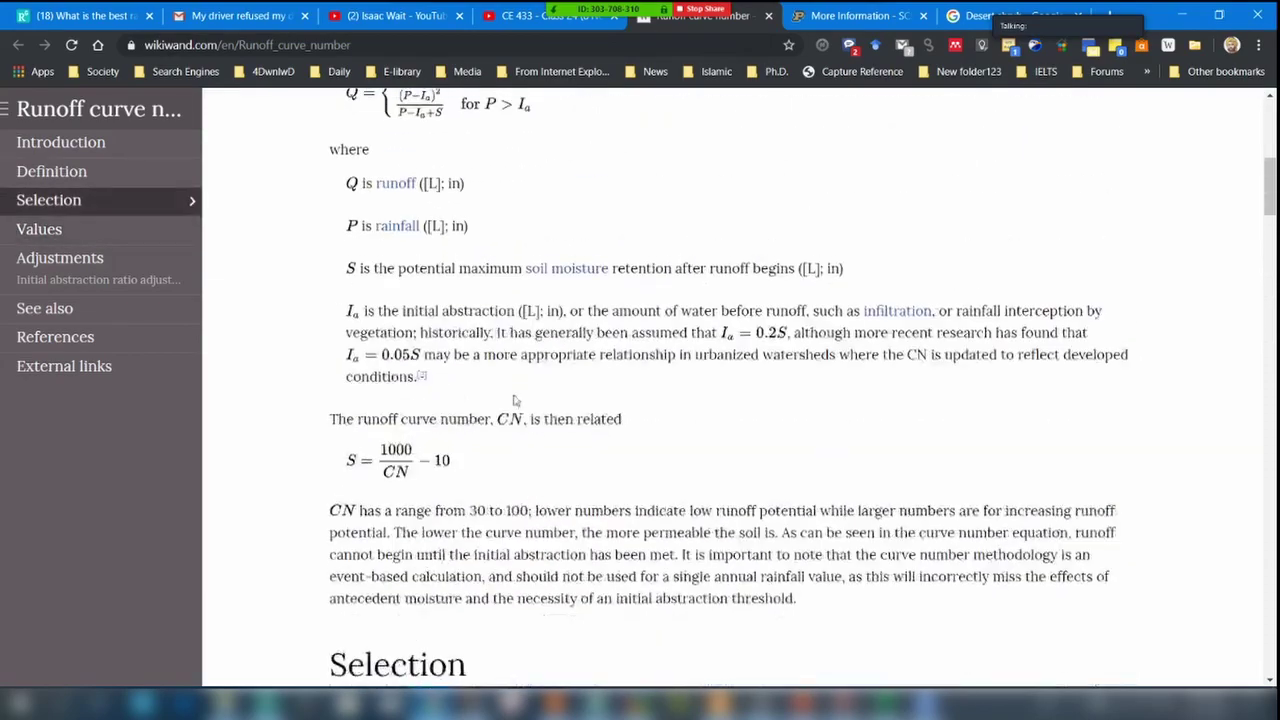
pyautogui.scroll(-2, 505, 455)
pyautogui.scroll(-10, 505, 455)
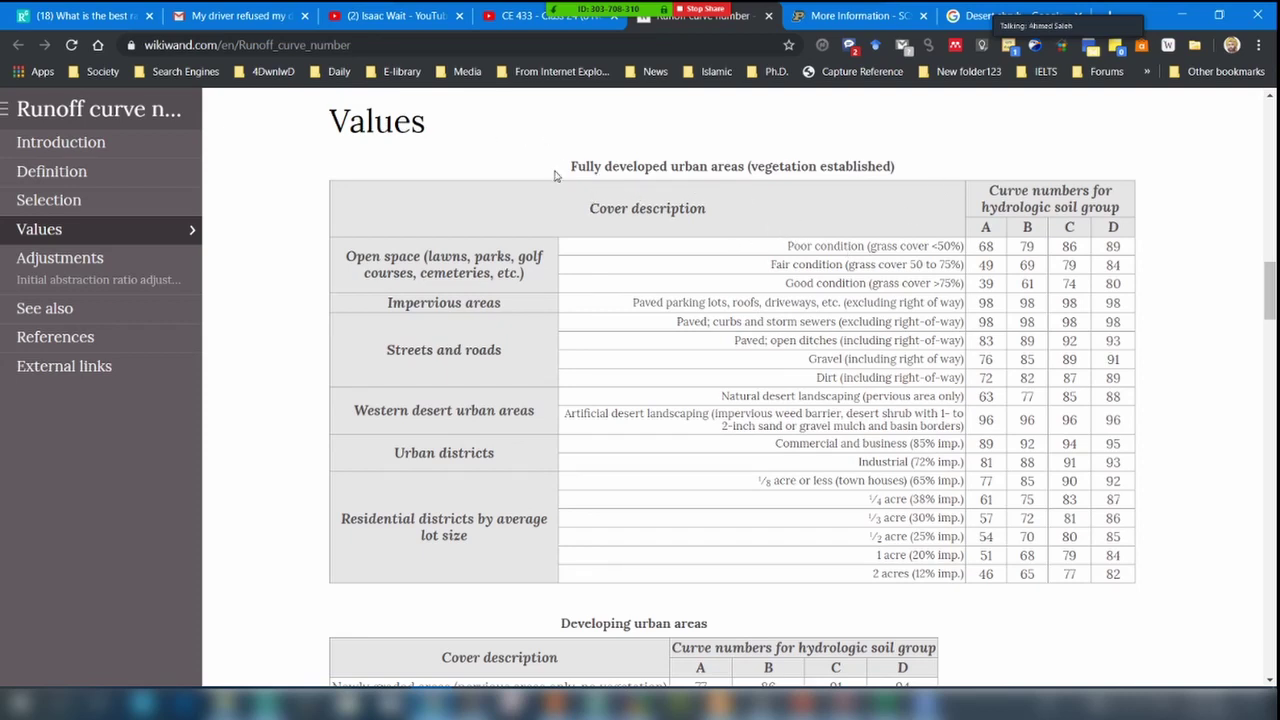
pyautogui.moveTo(571, 167); pyautogui.dragTo(923, 171)
pyautogui.click(679, 163)
pyautogui.doubleClick(685, 163)
# Examine the curve number tables for developing urban areas, cultivated agricultural lands and other agricultural lands.
pyautogui.scroll(-5, 685, 163)
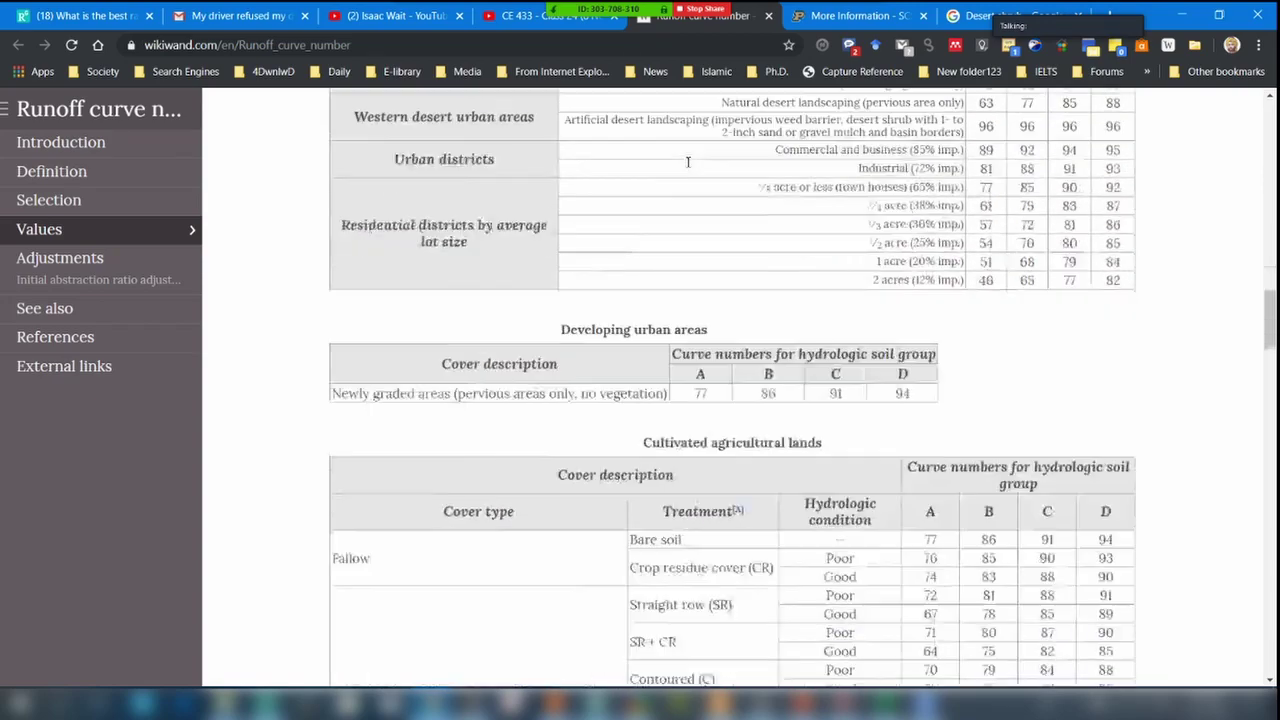
pyautogui.doubleClick(737, 237)
pyautogui.scroll(-10, 737, 237)
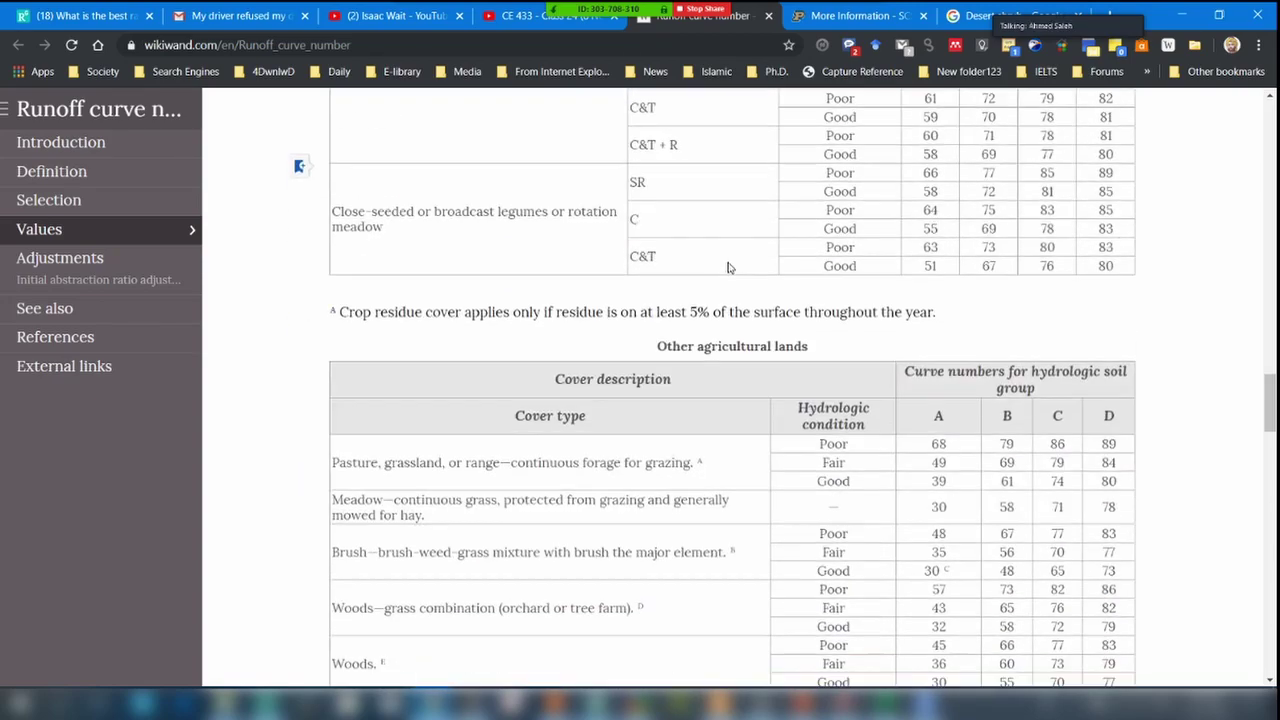
# Review the values table for fully developed urban areas again, from open space through residential districts.
pyautogui.scroll(6, 729, 297)
pyautogui.scroll(7, 706, 304)
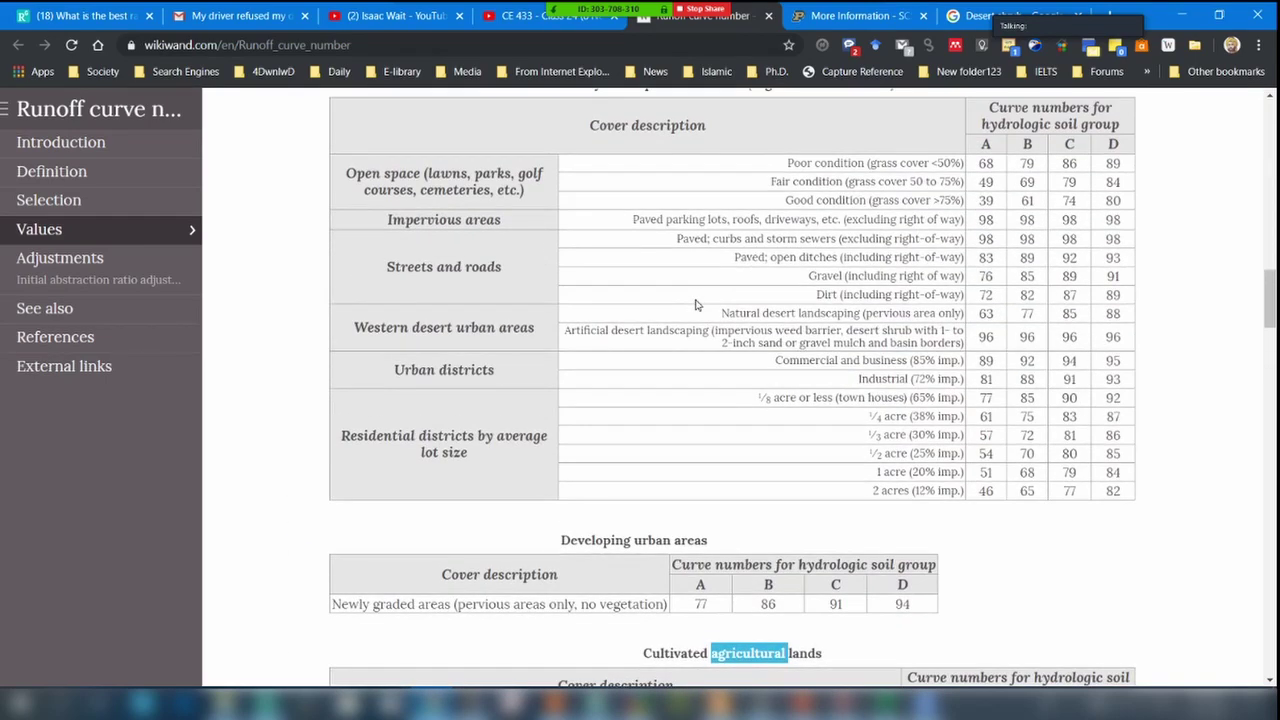
pyautogui.scroll(2, 697, 304)
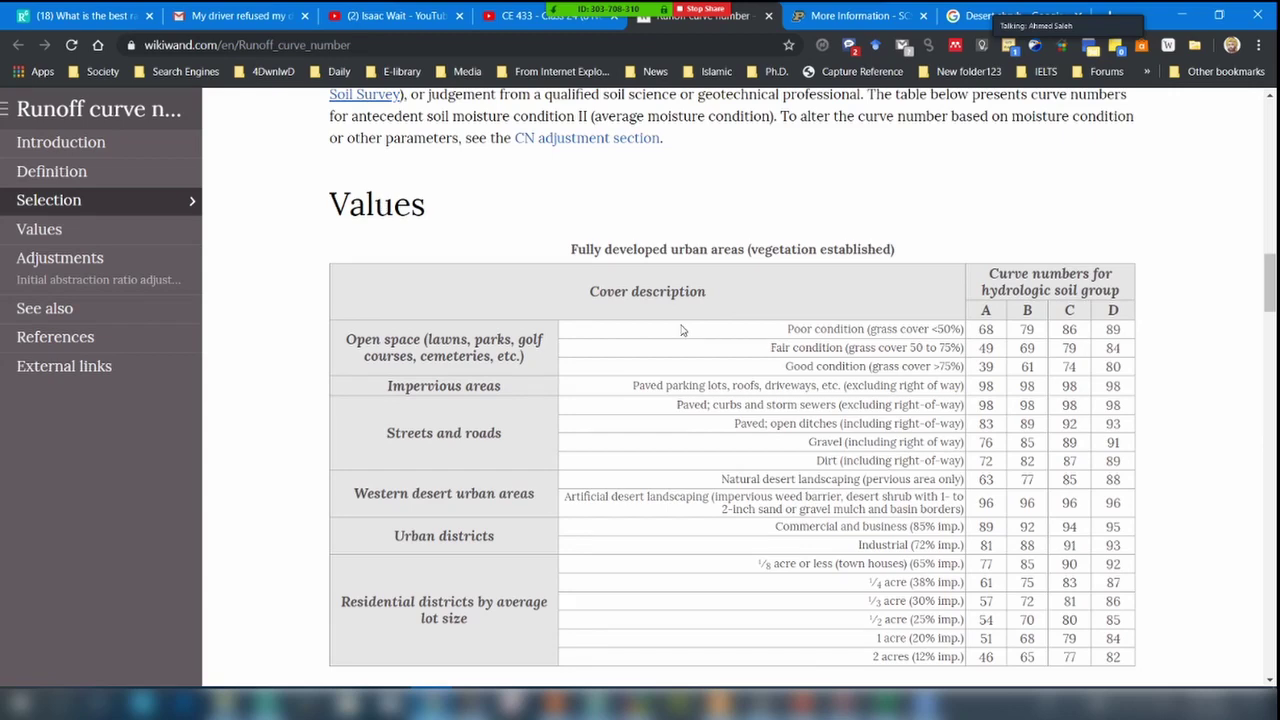
pyautogui.scroll(-1, 722, 358)
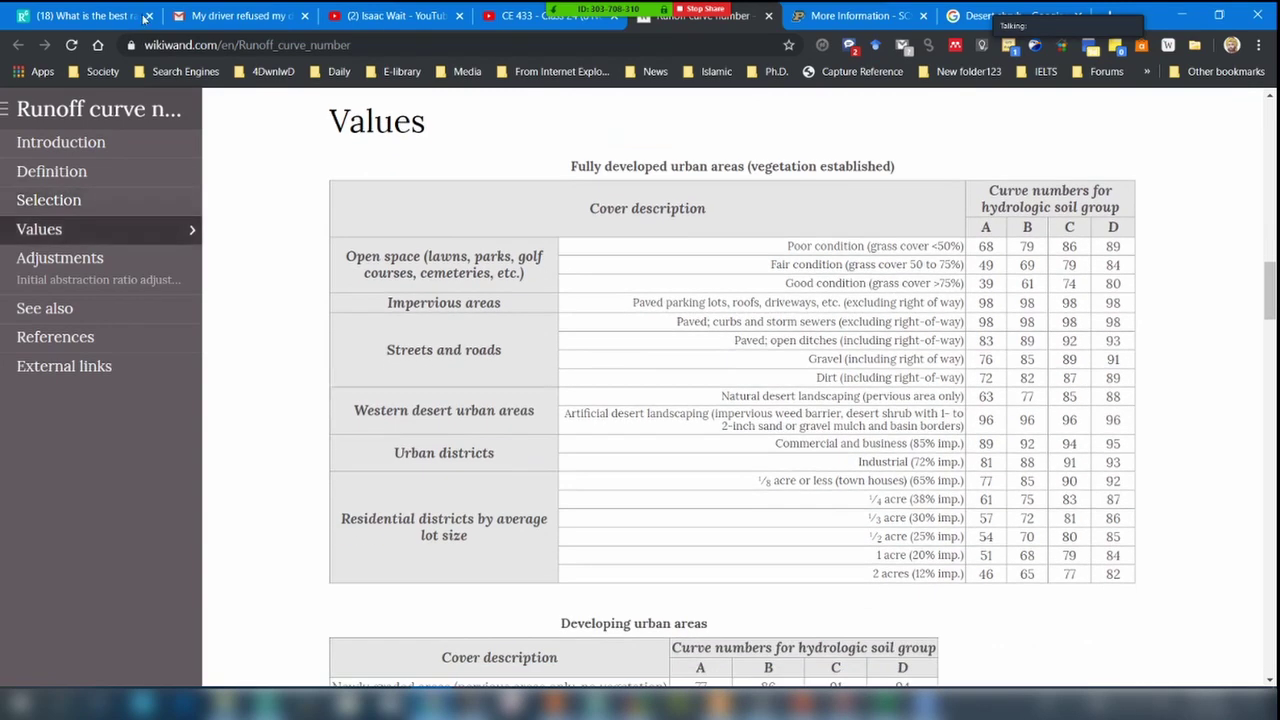
# Copy the Runoff curve number page's web address and send it to the meeting participant in the Zoom chat.
pyautogui.click(238, 45)
pyautogui.rightClick(240, 45)
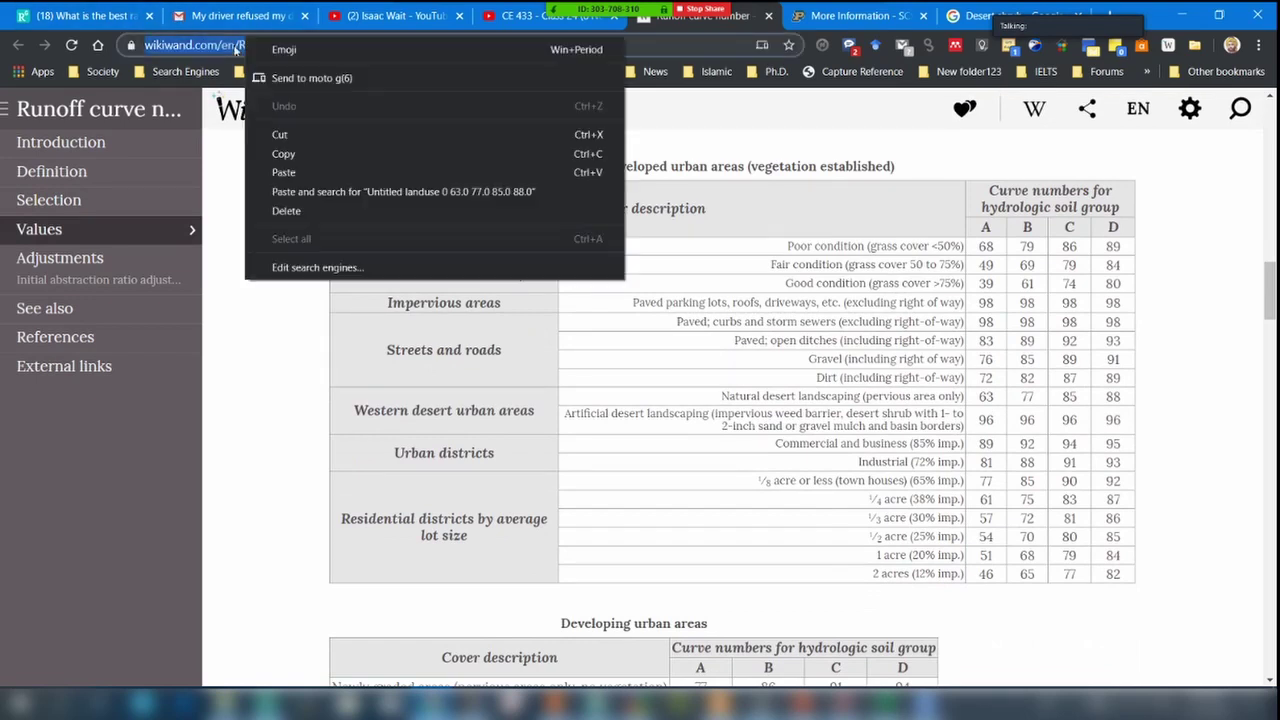
pyautogui.click(367, 153)
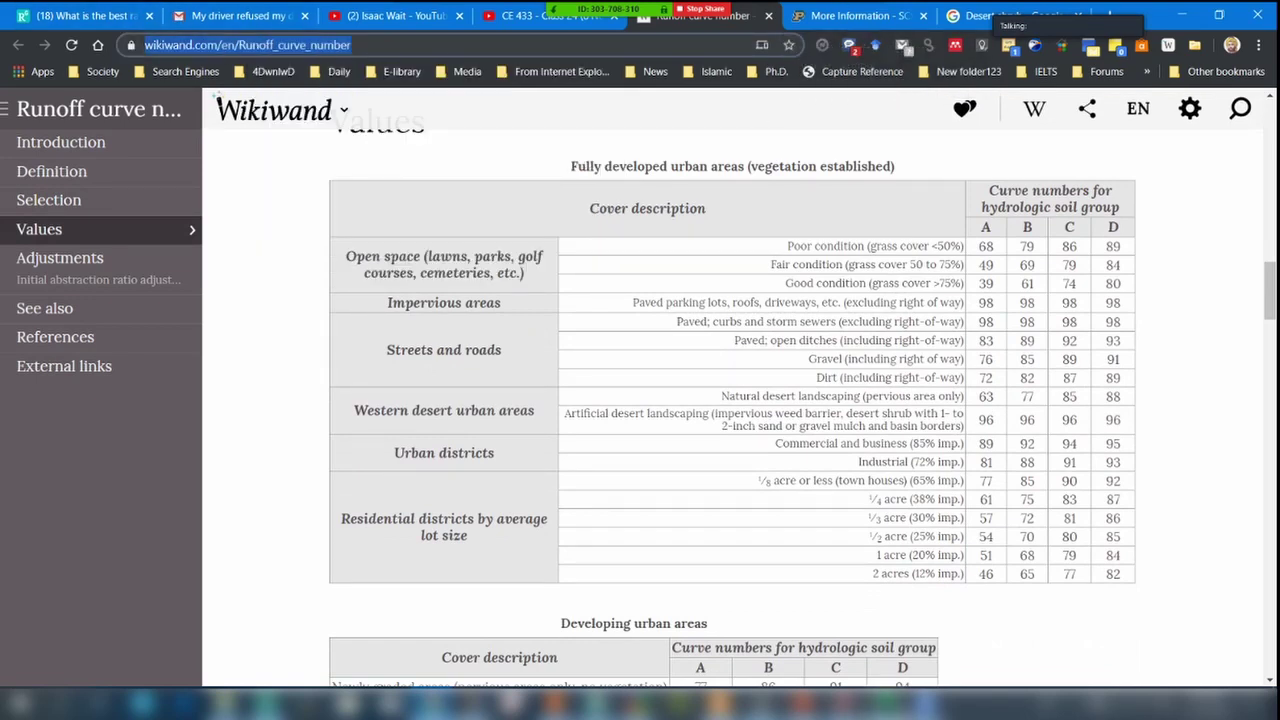
pyautogui.moveTo(882, 703)
pyautogui.click(845, 622)
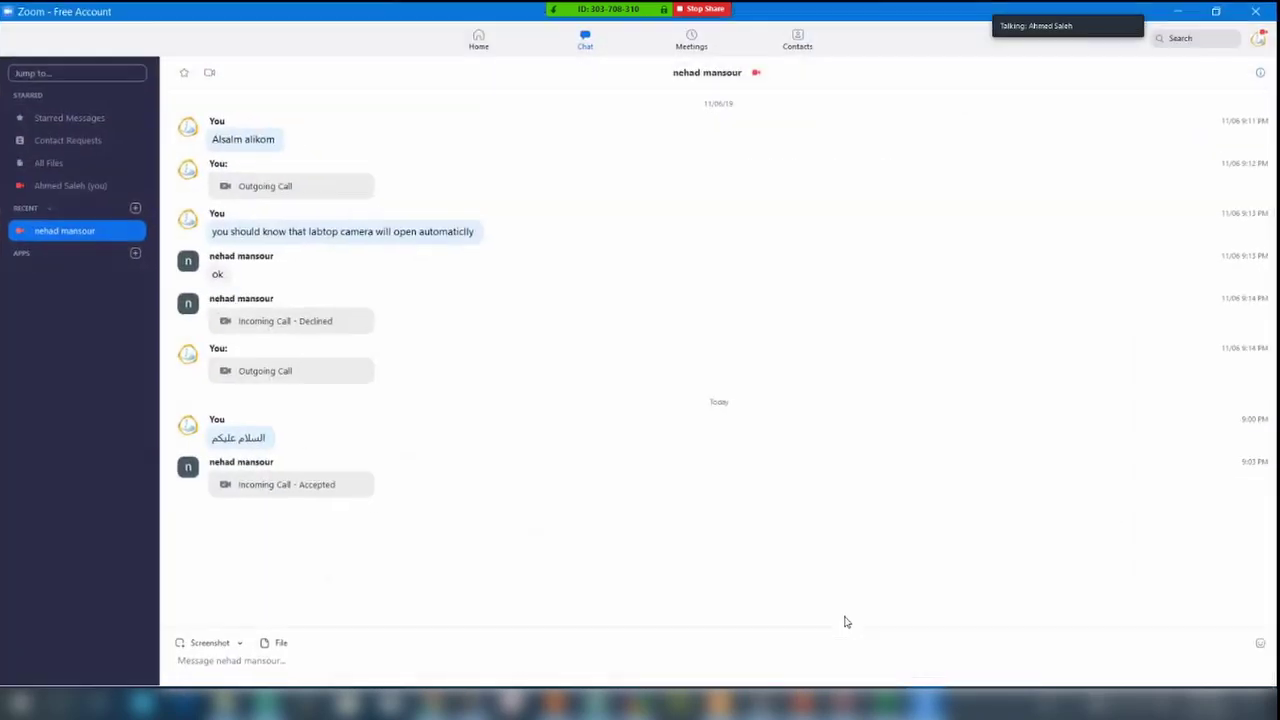
pyautogui.click(237, 658)
pyautogui.rightClick(240, 660)
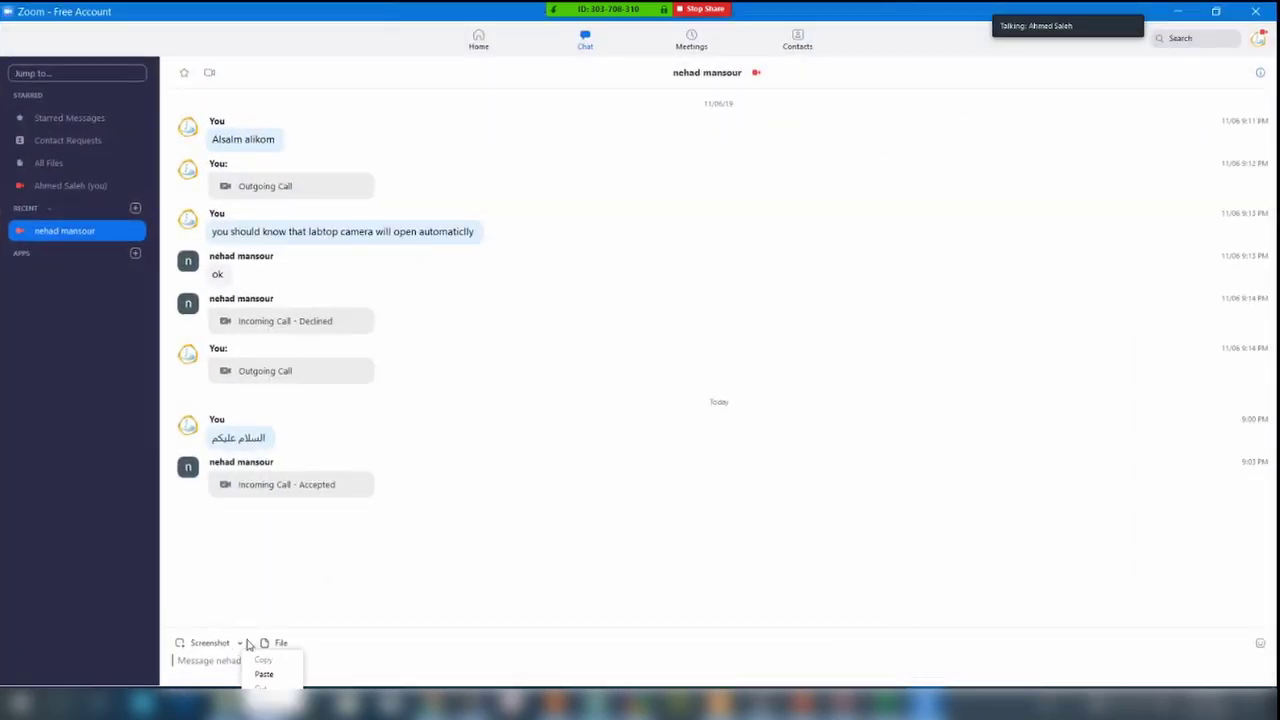
pyautogui.click(264, 680)
pyautogui.press('Return')
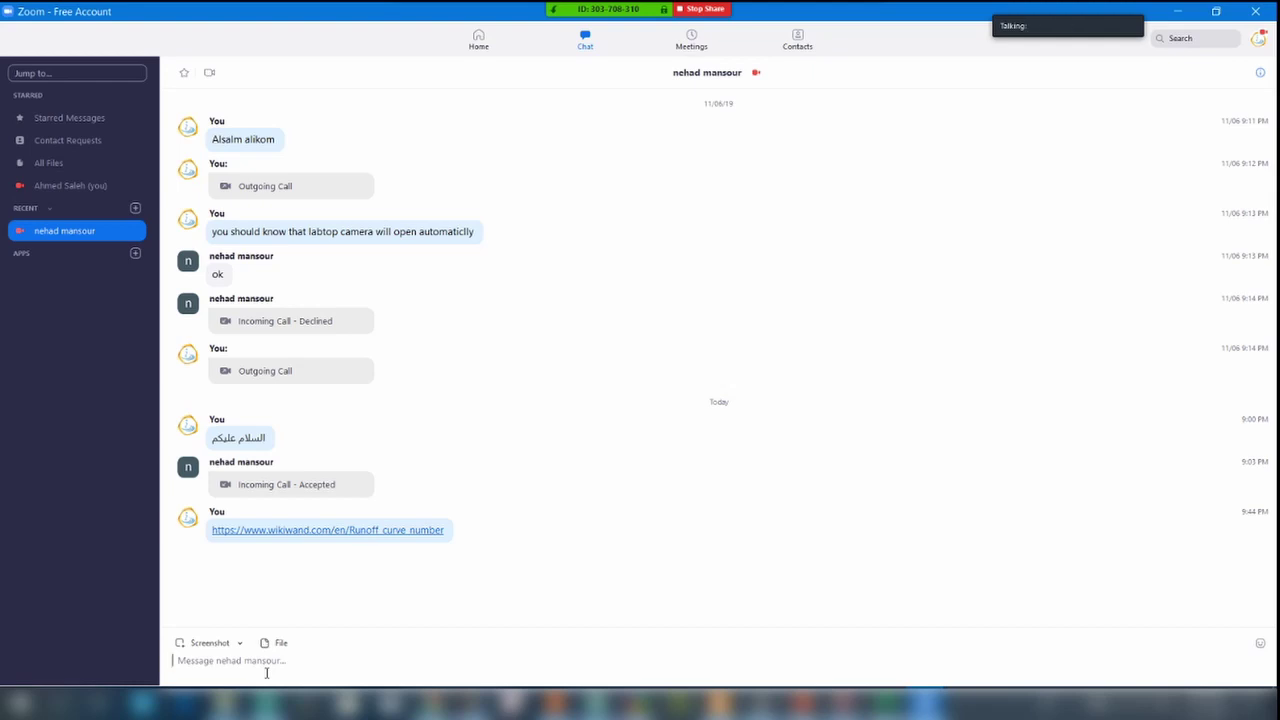
pyautogui.click(1176, 11)
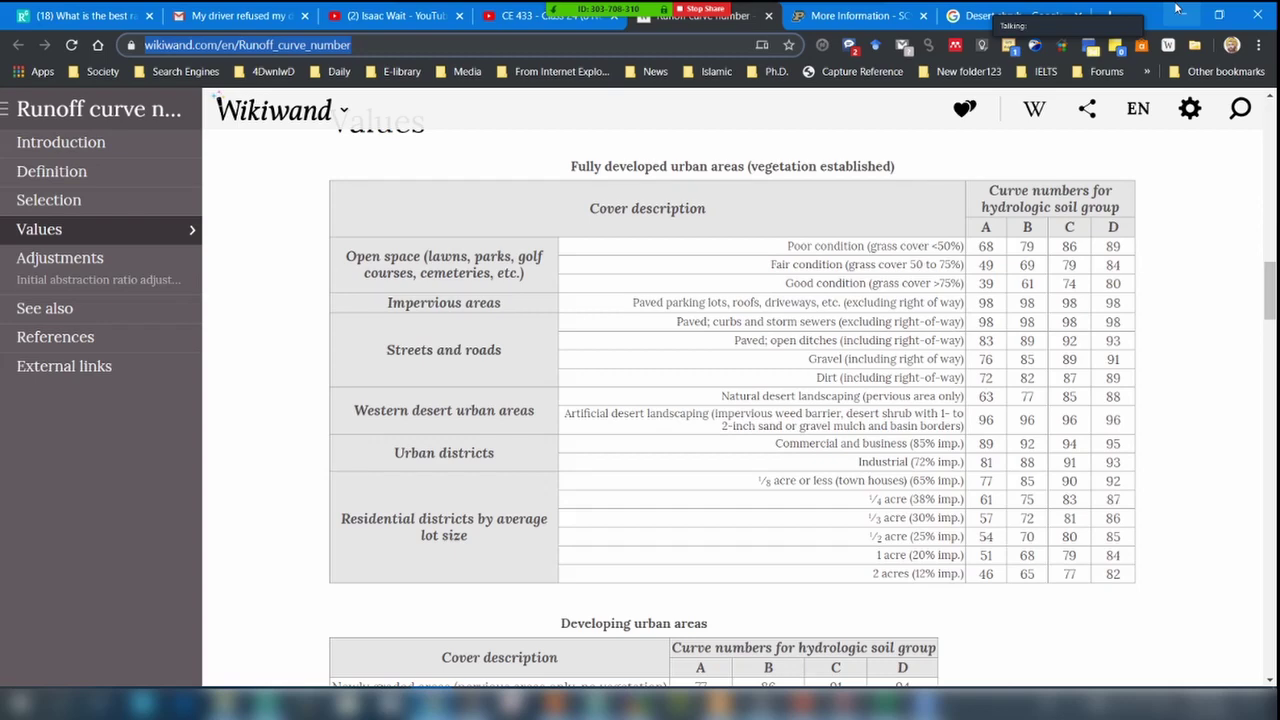
pyautogui.click(266, 703)
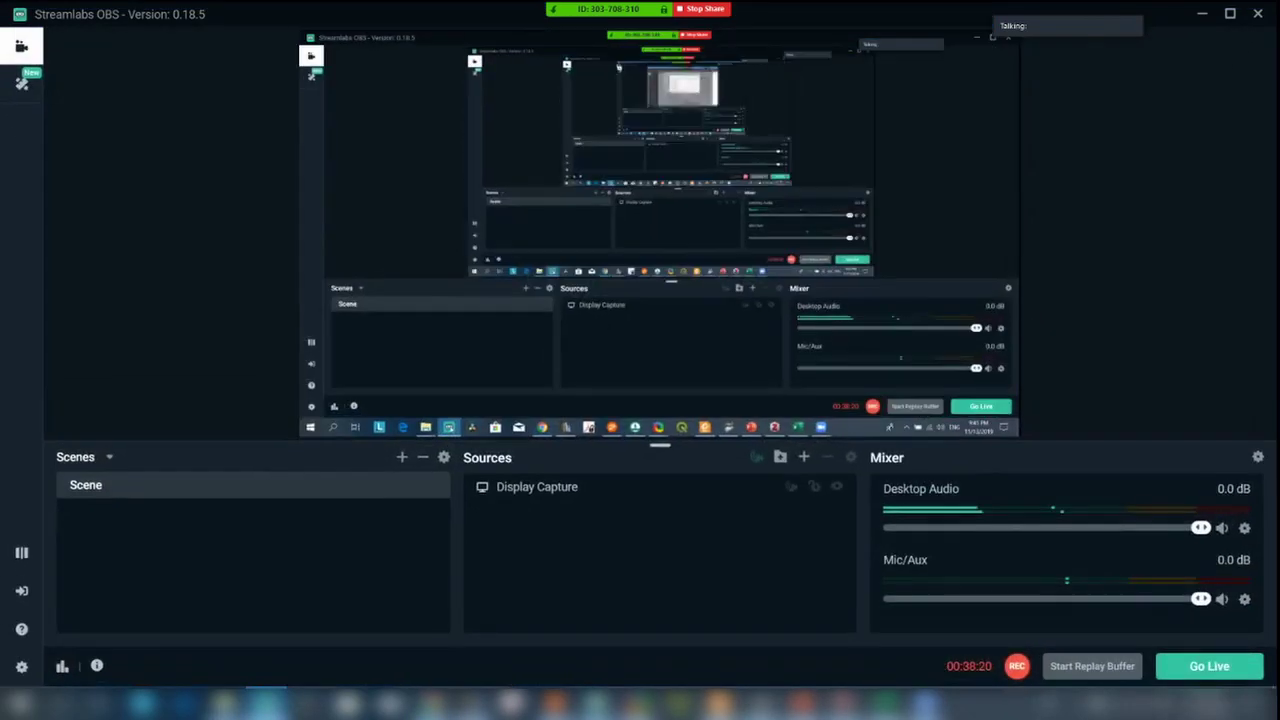
pyautogui.hotkey('alt', 'Tab')
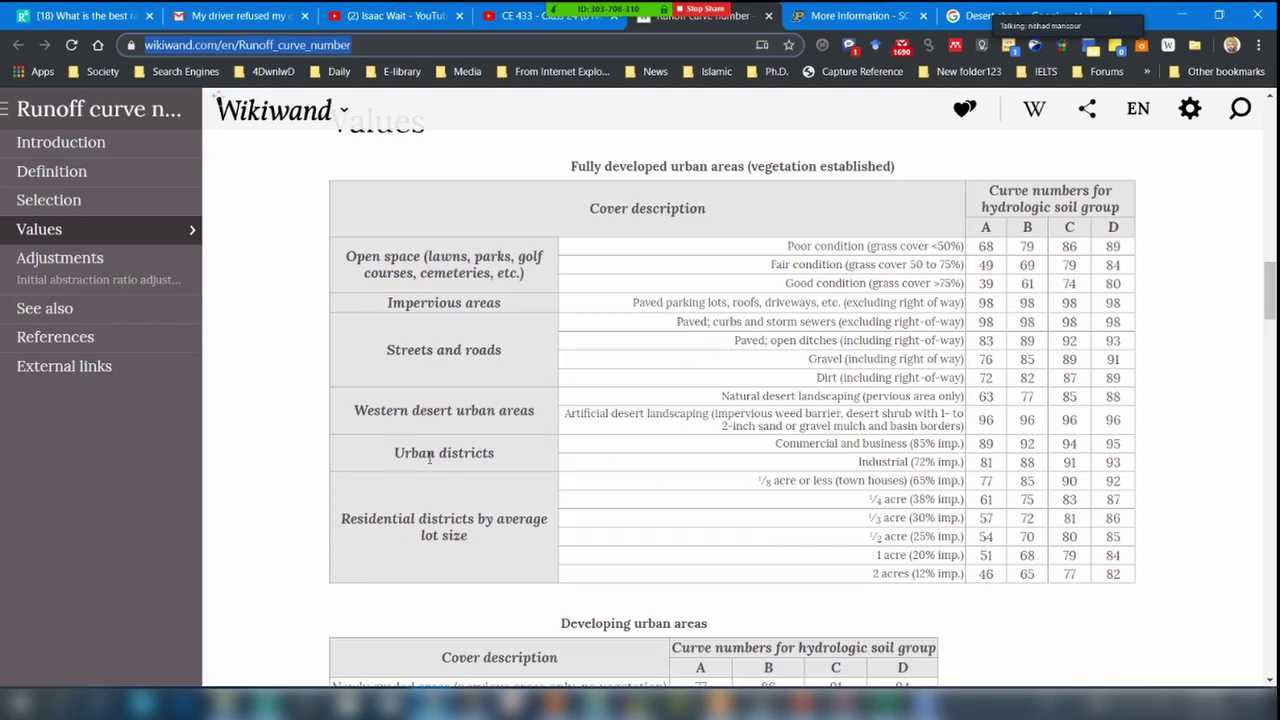
# Highlight the Urban districts category and the Commercial and business curve numbers for soil groups A to D.
pyautogui.moveTo(395, 453); pyautogui.dragTo(506, 457)
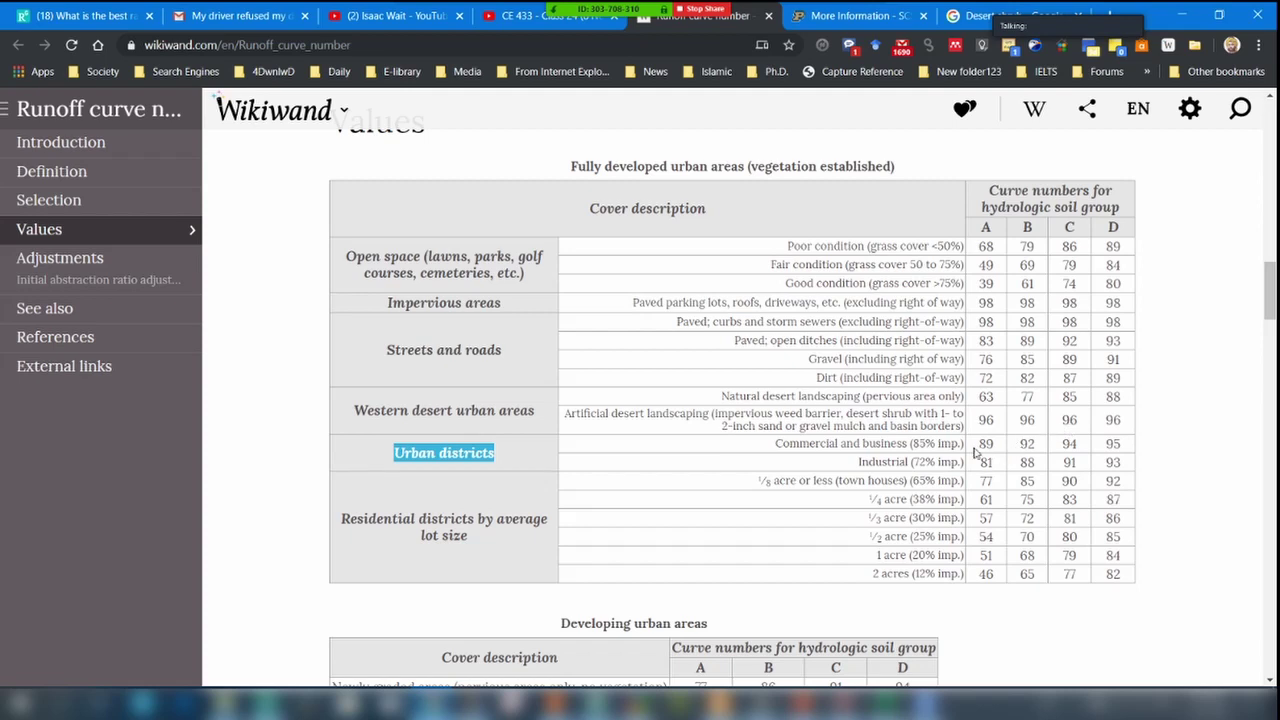
pyautogui.moveTo(980, 446); pyautogui.dragTo(1123, 449)
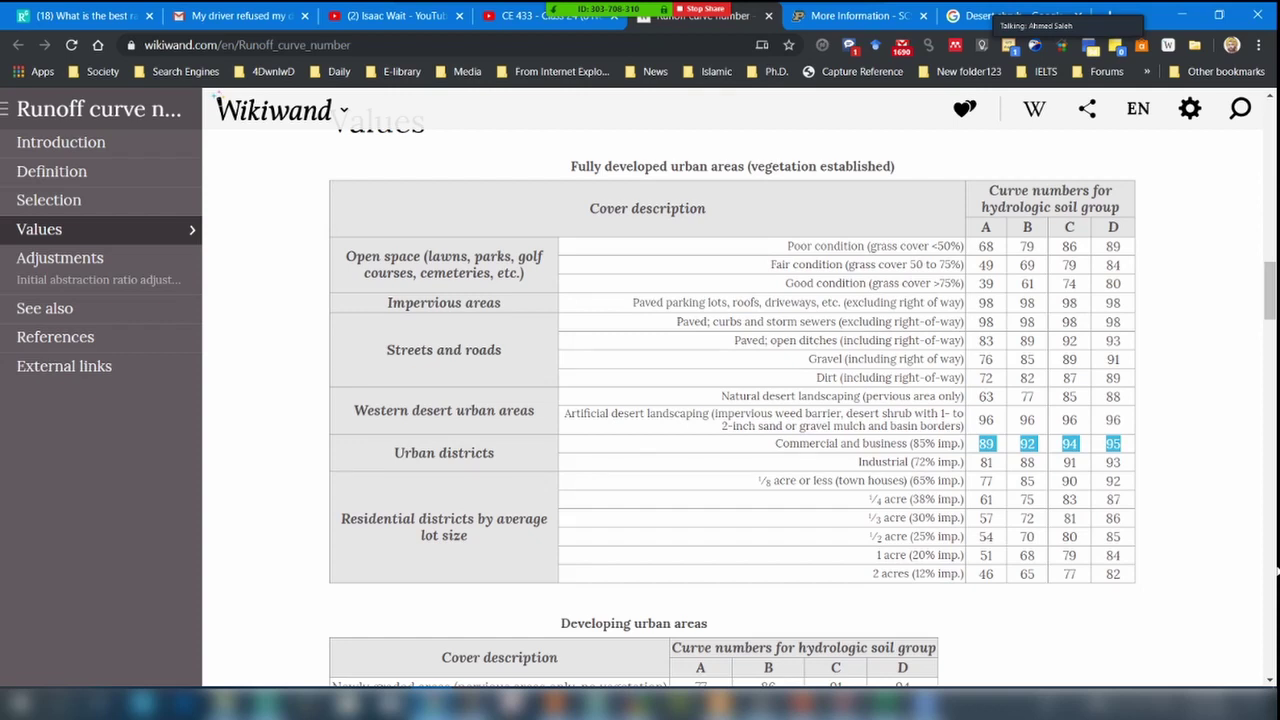
# Annotate the shared page with a green freehand teardrop-shaped catchment outline beside the curve number table.
pyautogui.moveTo(795, 8)
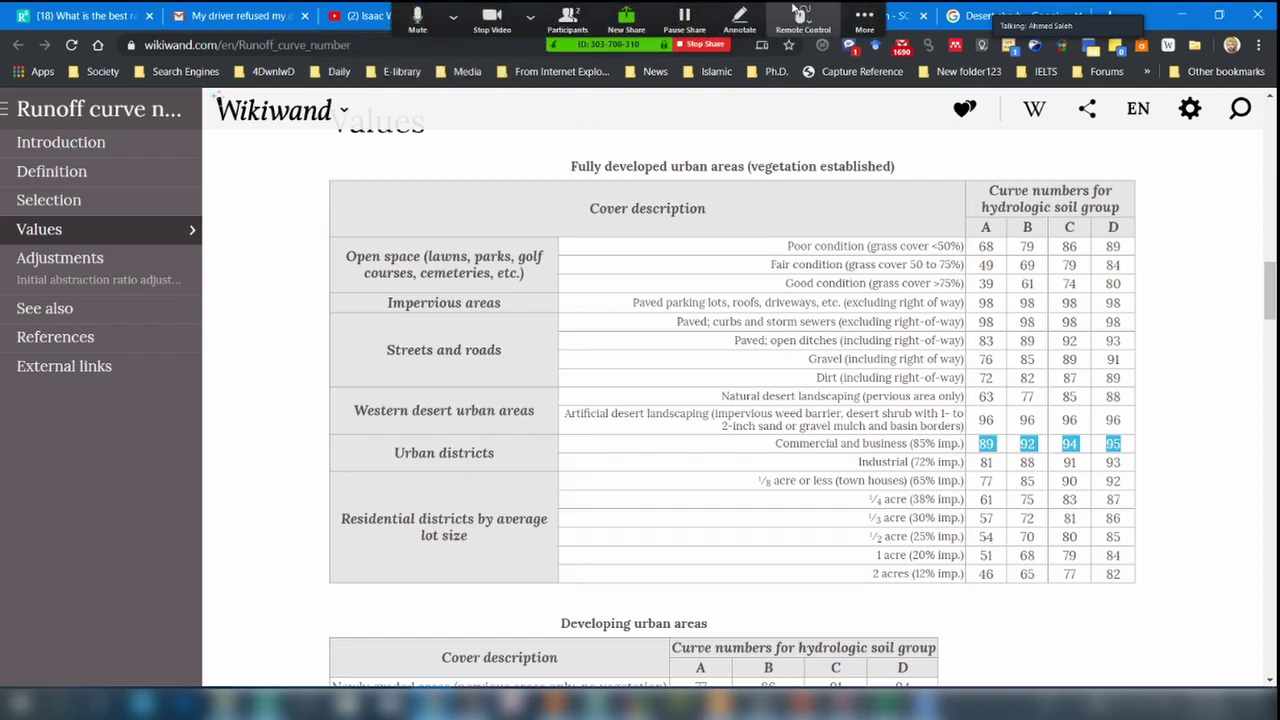
pyautogui.click(740, 18)
pyautogui.click(546, 77)
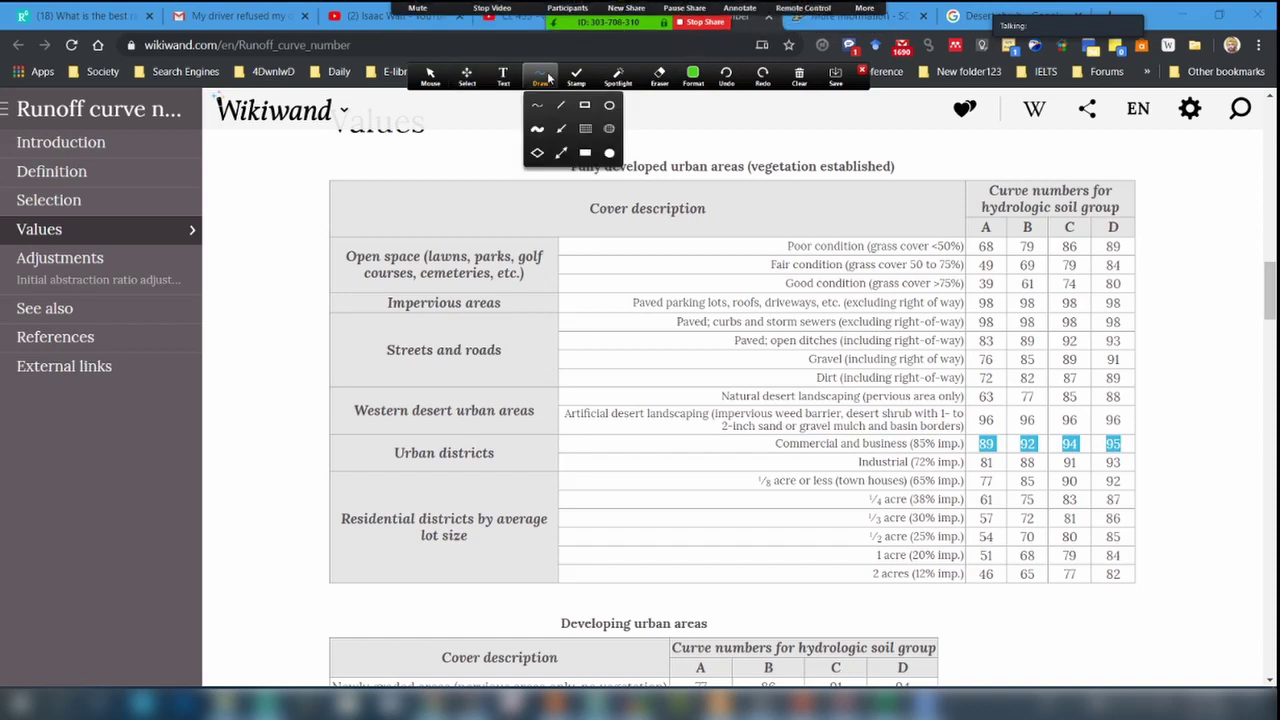
pyautogui.click(537, 104)
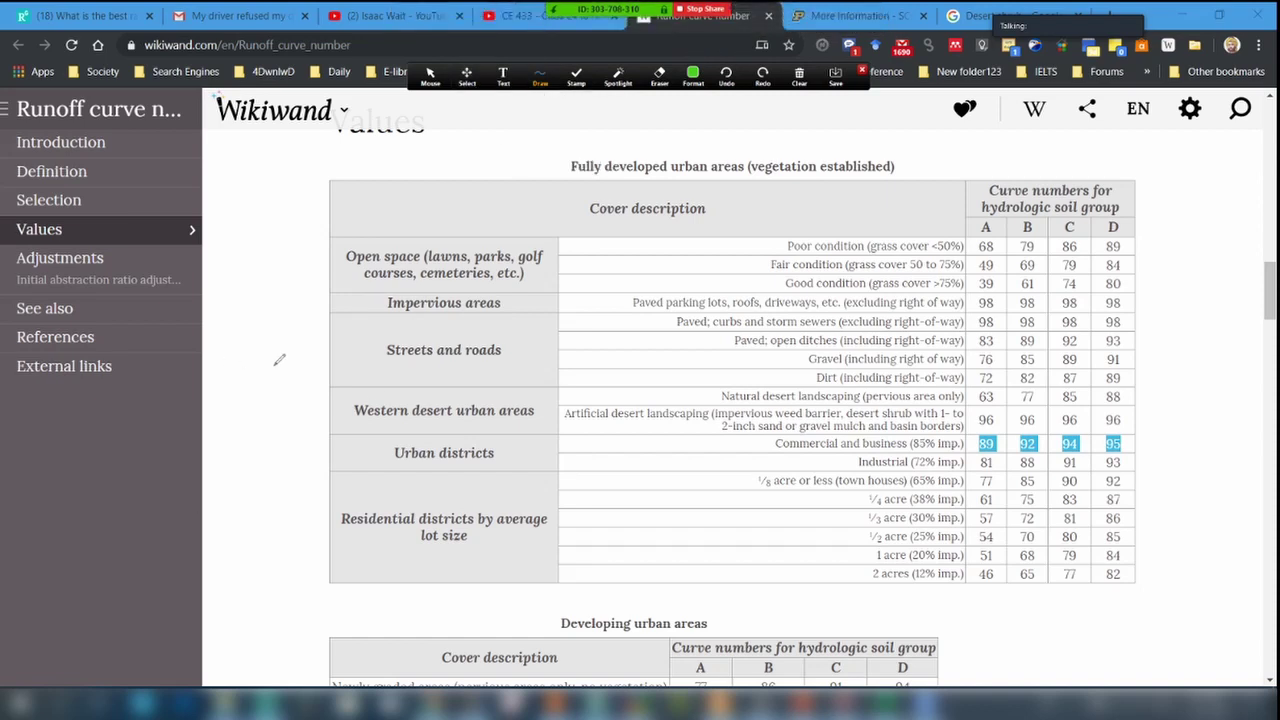
pyautogui.moveTo(274, 495)
pyautogui.mouseDown()
pyautogui.moveTo(286, 396)
pyautogui.moveTo(339, 241)
pyautogui.moveTo(242, 221)
pyautogui.moveTo(220, 316)
pyautogui.moveTo(274, 494)
pyautogui.mouseUp()
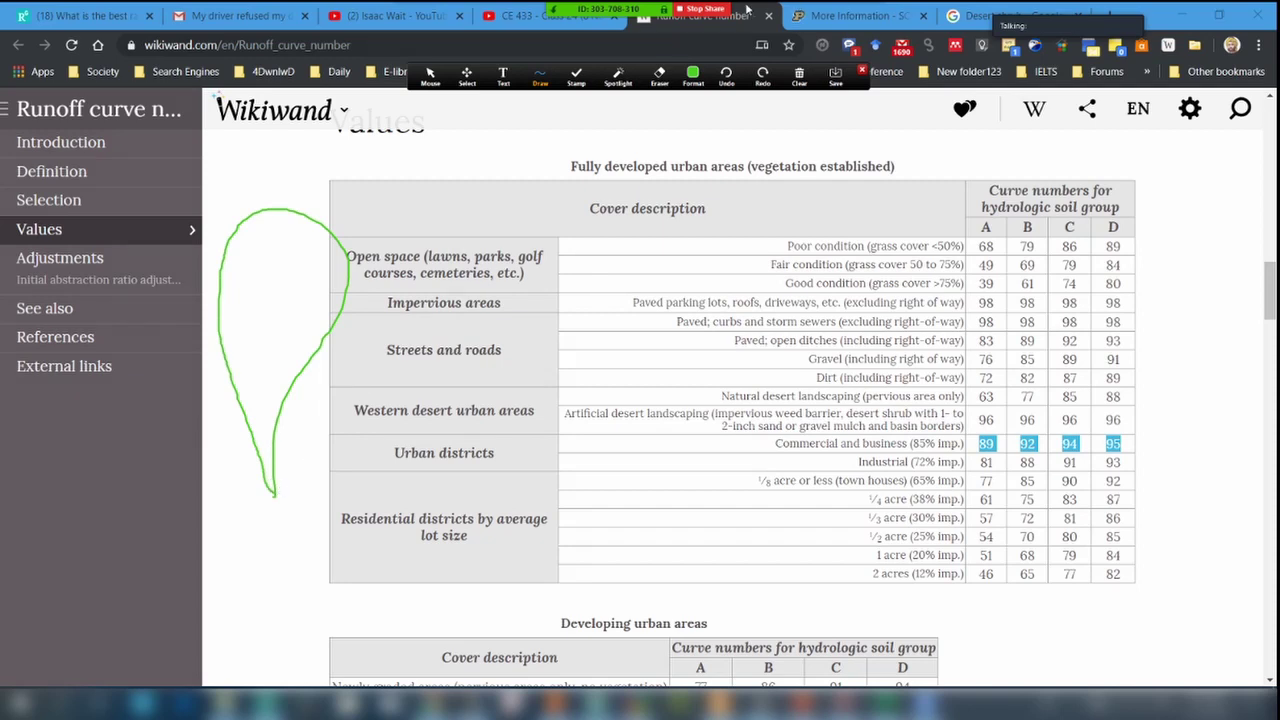
# Set the drawing colour to blue, and sketch a small box on the catchment's upper edge and a large outline around its upper part.
pyautogui.moveTo(745, 12)
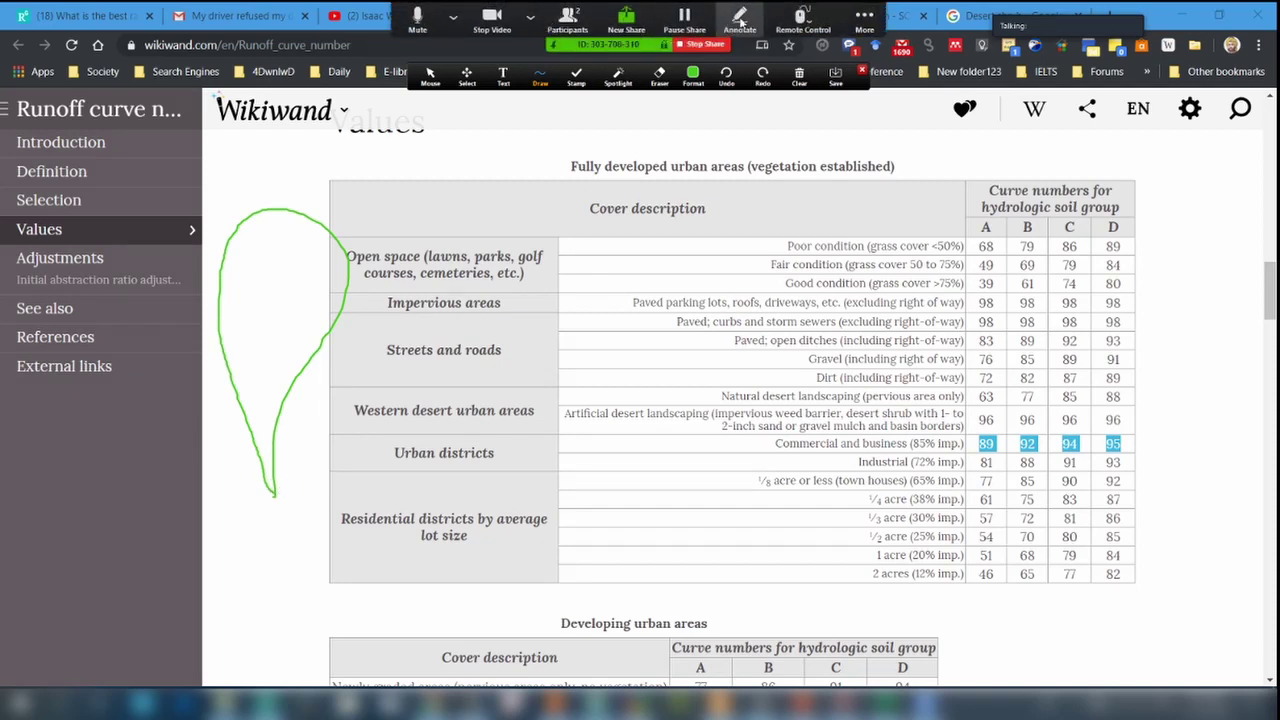
pyautogui.click(542, 80)
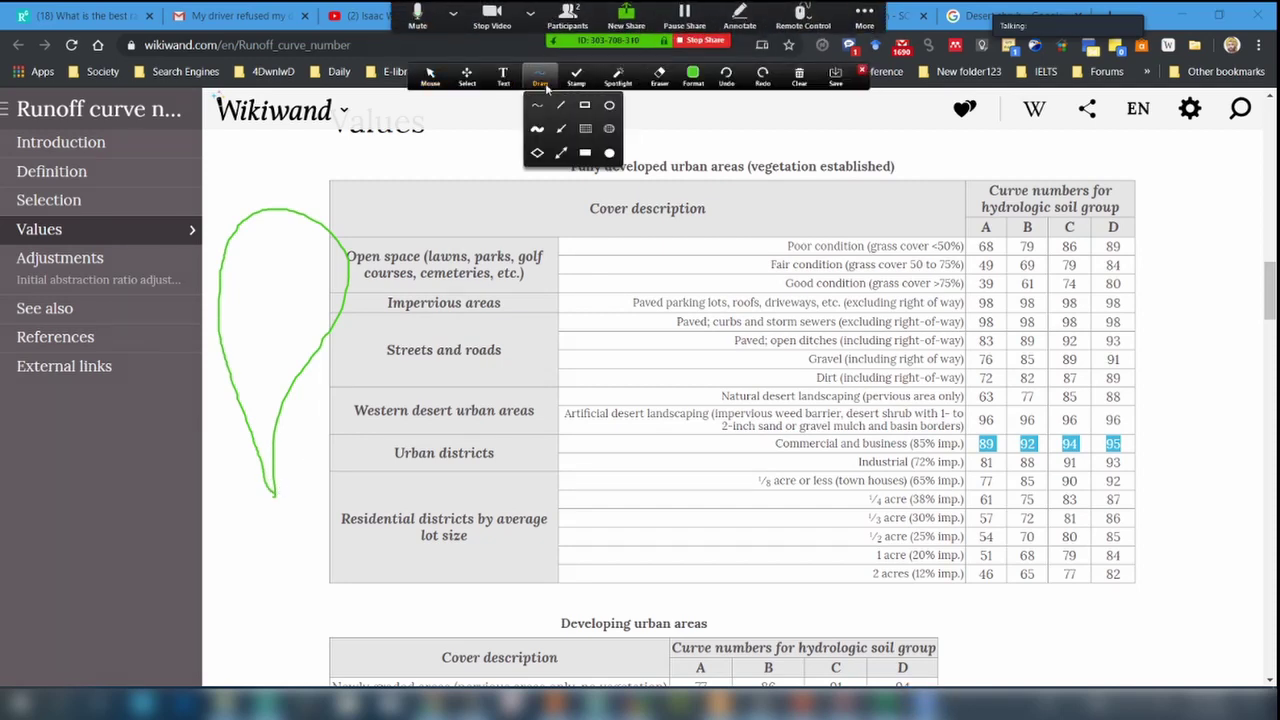
pyautogui.click(692, 76)
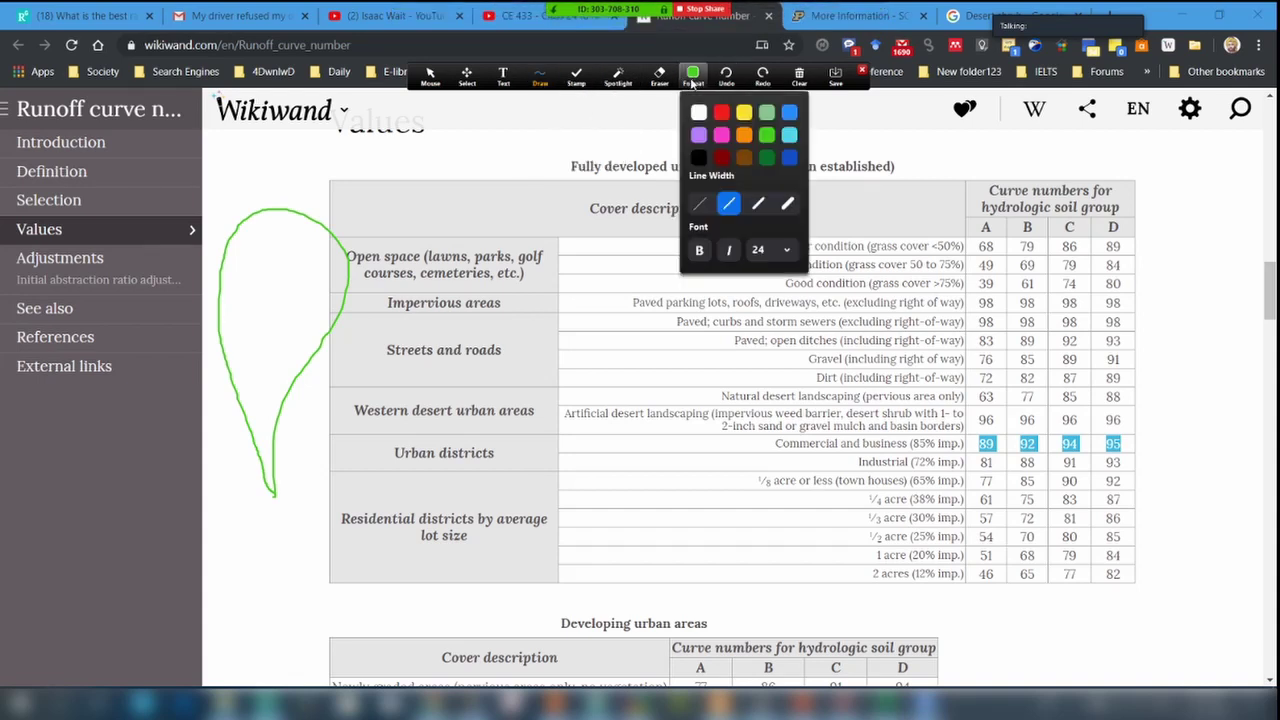
pyautogui.click(789, 112)
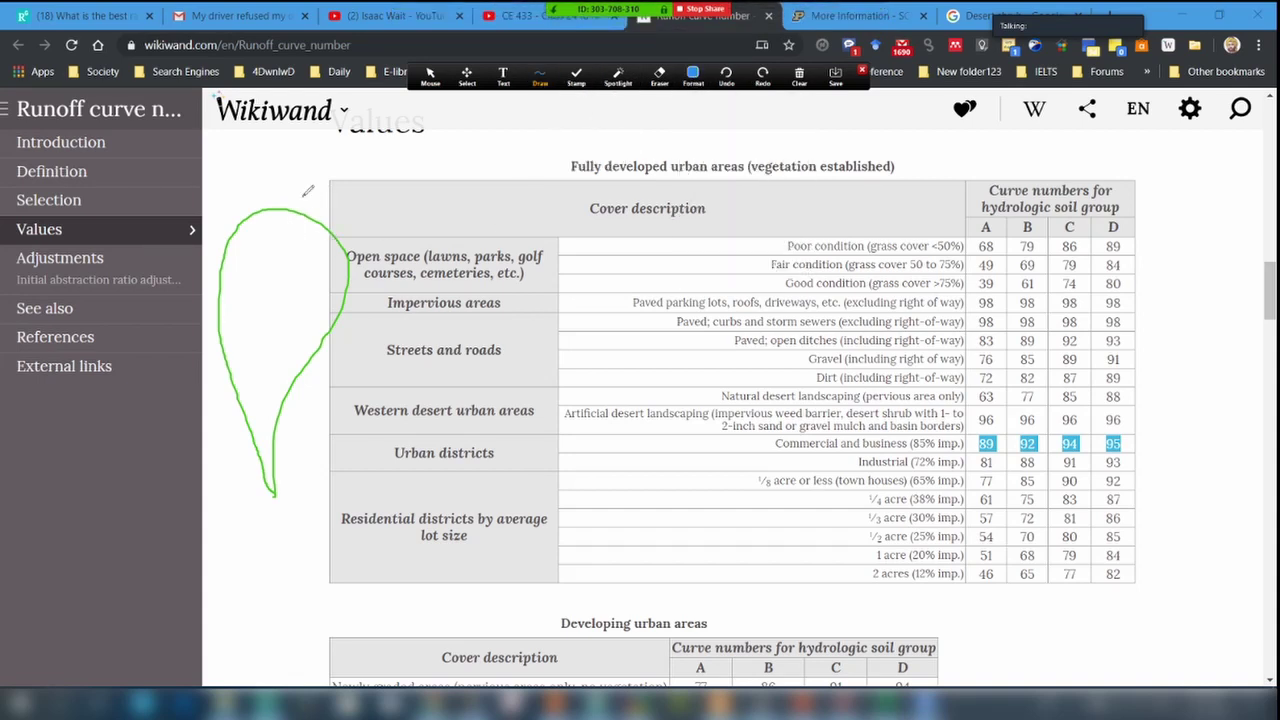
pyautogui.moveTo(296, 195)
pyautogui.mouseDown()
pyautogui.moveTo(284, 237)
pyautogui.moveTo(344, 222)
pyautogui.moveTo(334, 192)
pyautogui.moveTo(298, 191)
pyautogui.mouseUp()
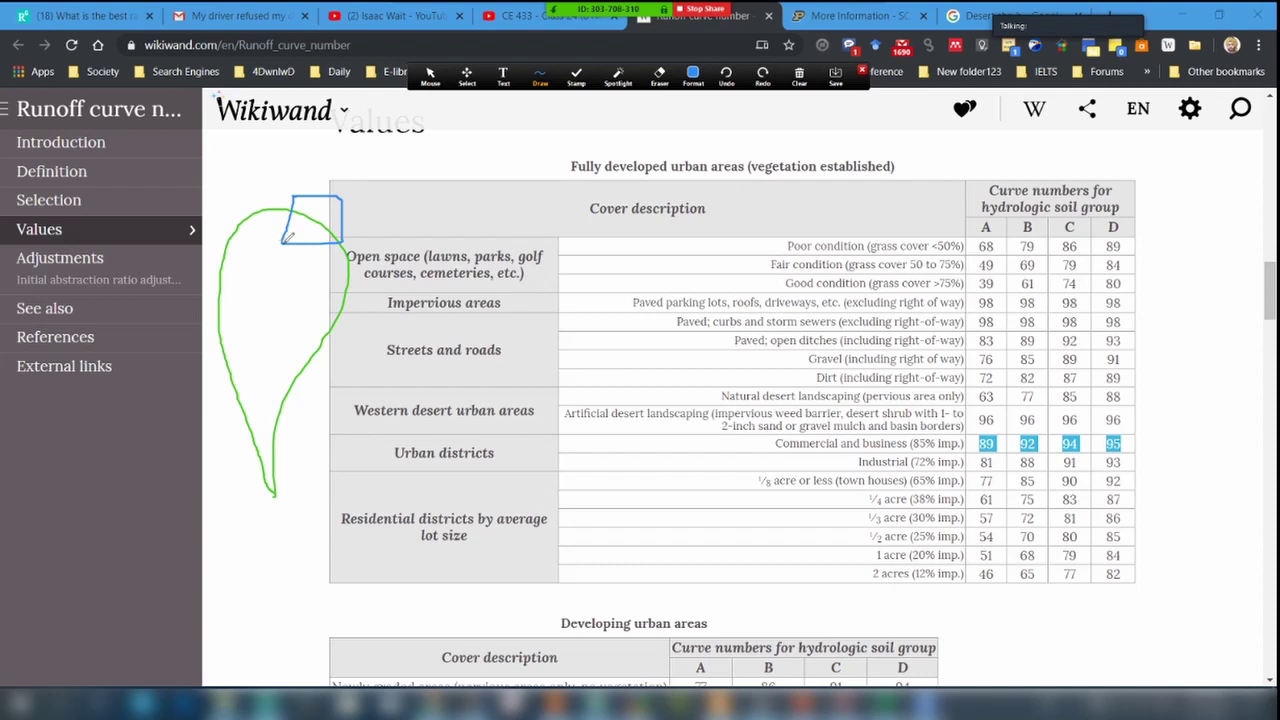
pyautogui.moveTo(391, 161)
pyautogui.mouseDown()
pyautogui.moveTo(206, 157)
pyautogui.moveTo(177, 270)
pyautogui.moveTo(207, 297)
pyautogui.moveTo(290, 311)
pyautogui.moveTo(384, 301)
pyautogui.moveTo(404, 227)
pyautogui.moveTo(394, 162)
pyautogui.mouseUp()
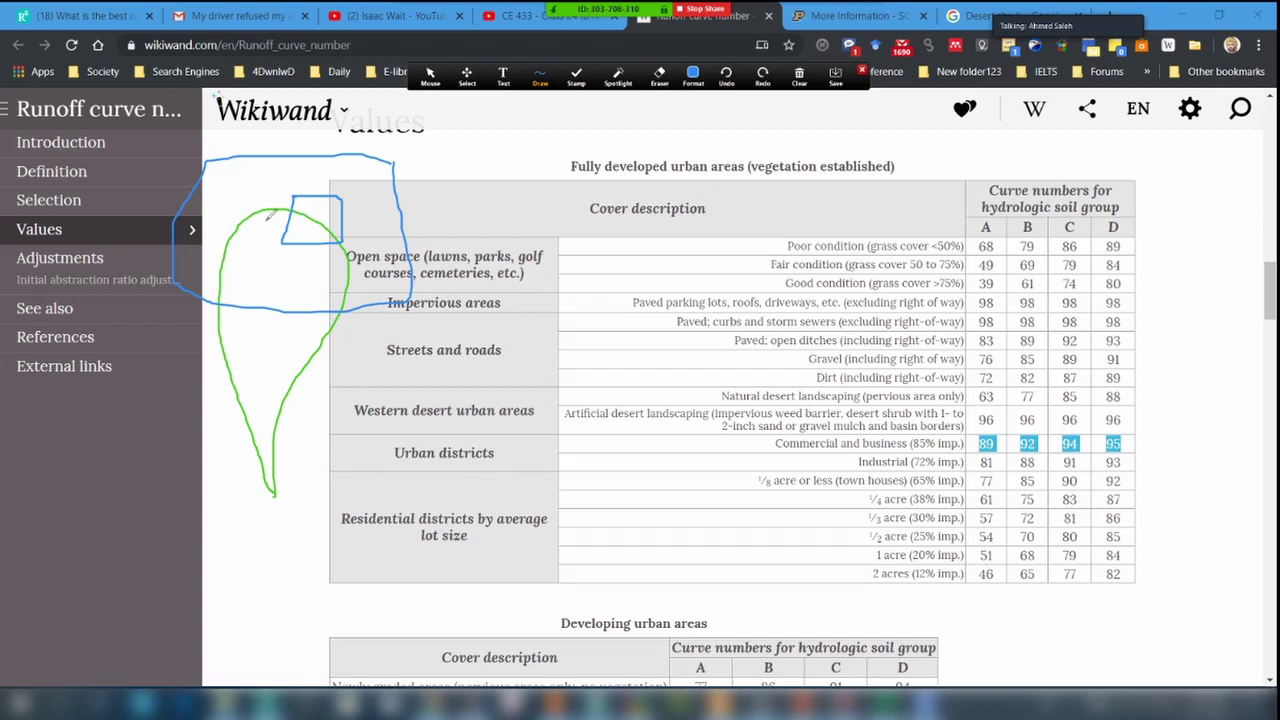
# Mark the blue box A and a circled area below it C, and add dividing lines and further closed areas inside the large outline.
pyautogui.moveTo(315, 199); pyautogui.dragTo(309, 229)
pyautogui.moveTo(274, 257)
pyautogui.mouseDown()
pyautogui.moveTo(248, 296)
pyautogui.moveTo(302, 264)
pyautogui.moveTo(276, 250)
pyautogui.moveTo(262, 266)
pyautogui.moveTo(268, 290)
pyautogui.moveTo(284, 282)
pyautogui.mouseUp()
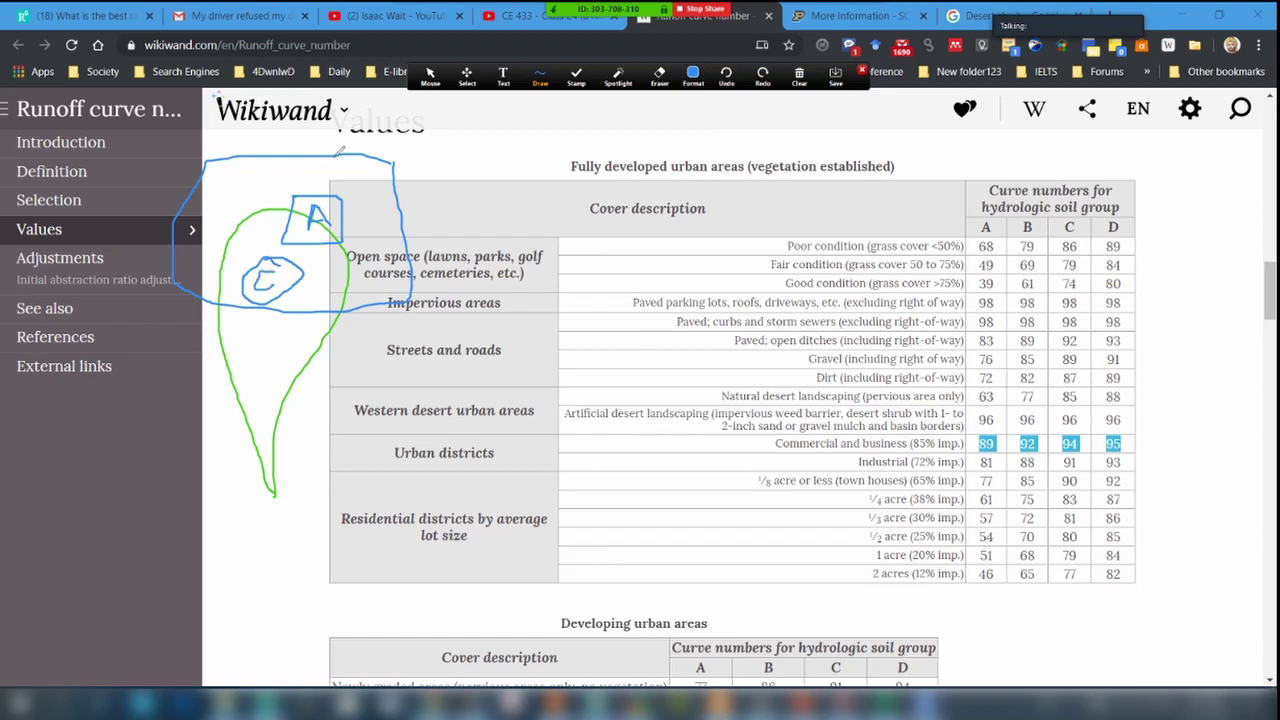
pyautogui.moveTo(340, 150); pyautogui.dragTo(331, 188)
pyautogui.moveTo(321, 240); pyautogui.dragTo(268, 278)
pyautogui.moveTo(218, 188)
pyautogui.mouseDown()
pyautogui.moveTo(221, 216)
pyautogui.moveTo(272, 190)
pyautogui.moveTo(240, 244)
pyautogui.moveTo(279, 216)
pyautogui.moveTo(260, 250)
pyautogui.mouseUp()
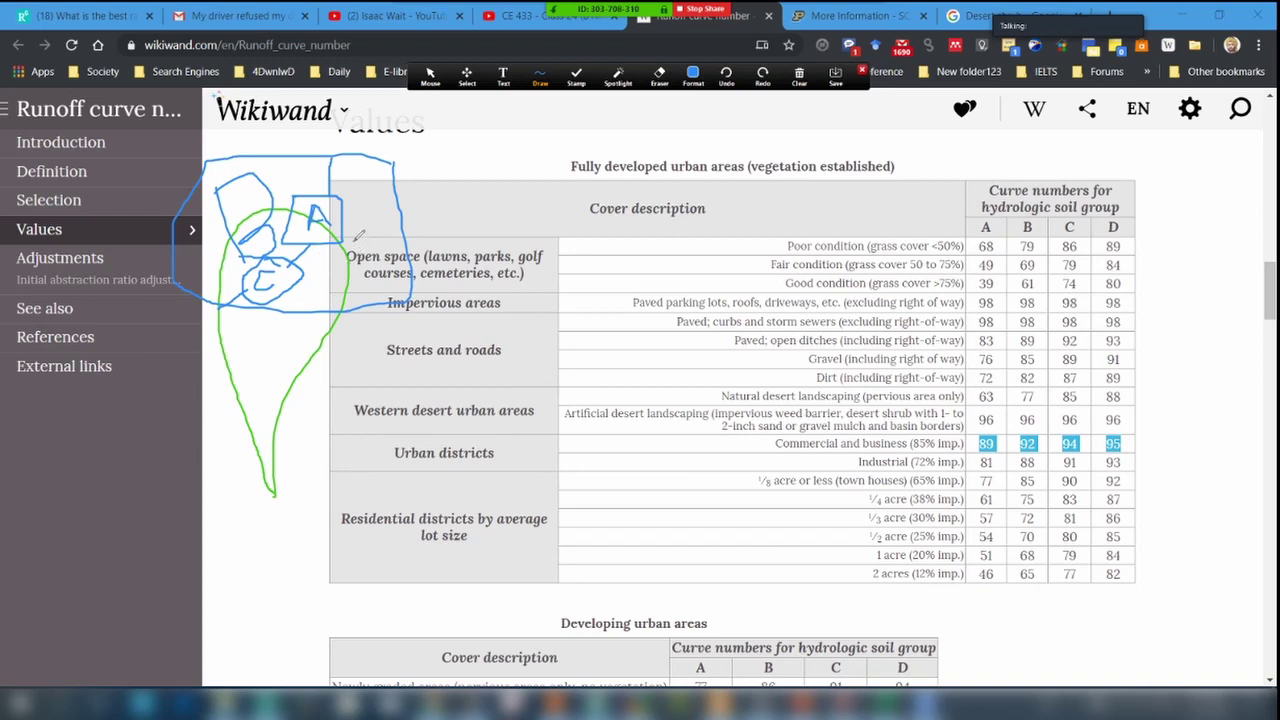
pyautogui.moveTo(357, 235); pyautogui.dragTo(340, 268)
pyautogui.moveTo(365, 234)
pyautogui.mouseDown()
pyautogui.moveTo(372, 274)
pyautogui.moveTo(338, 264)
pyautogui.mouseUp()
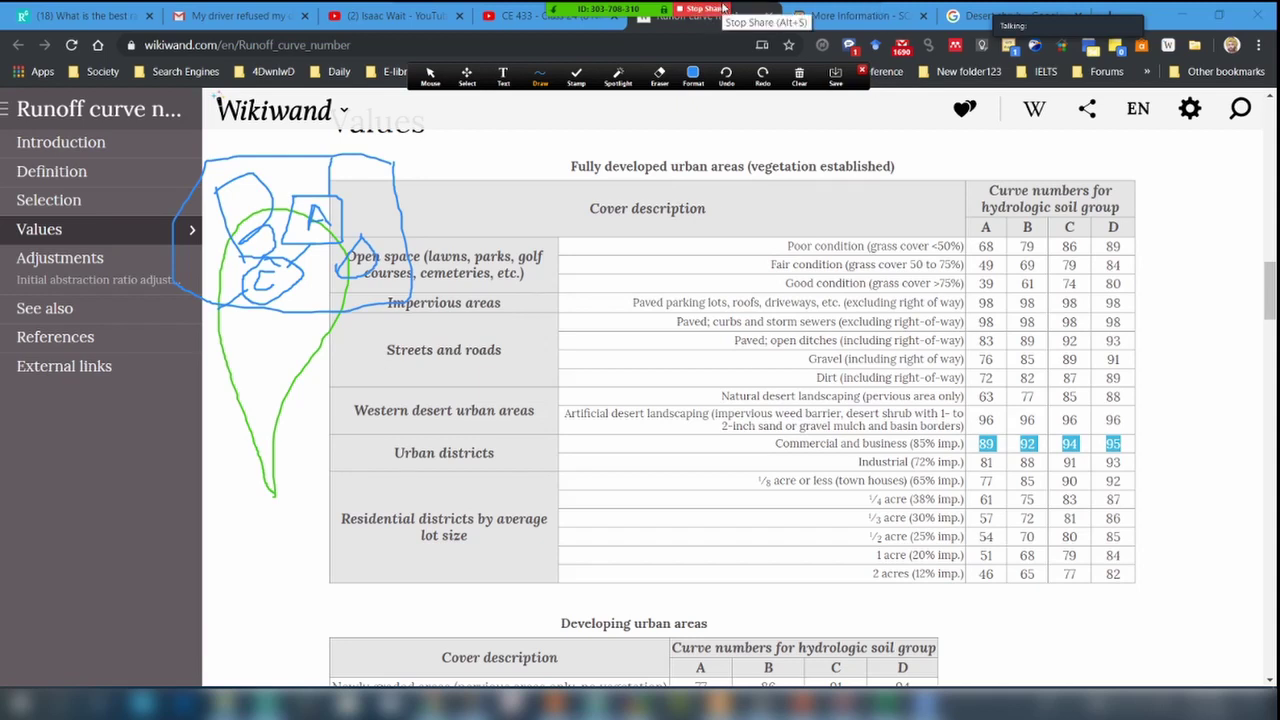
# Hatch the part of the catchment below box A and around area C in yellow.
pyautogui.click(692, 74)
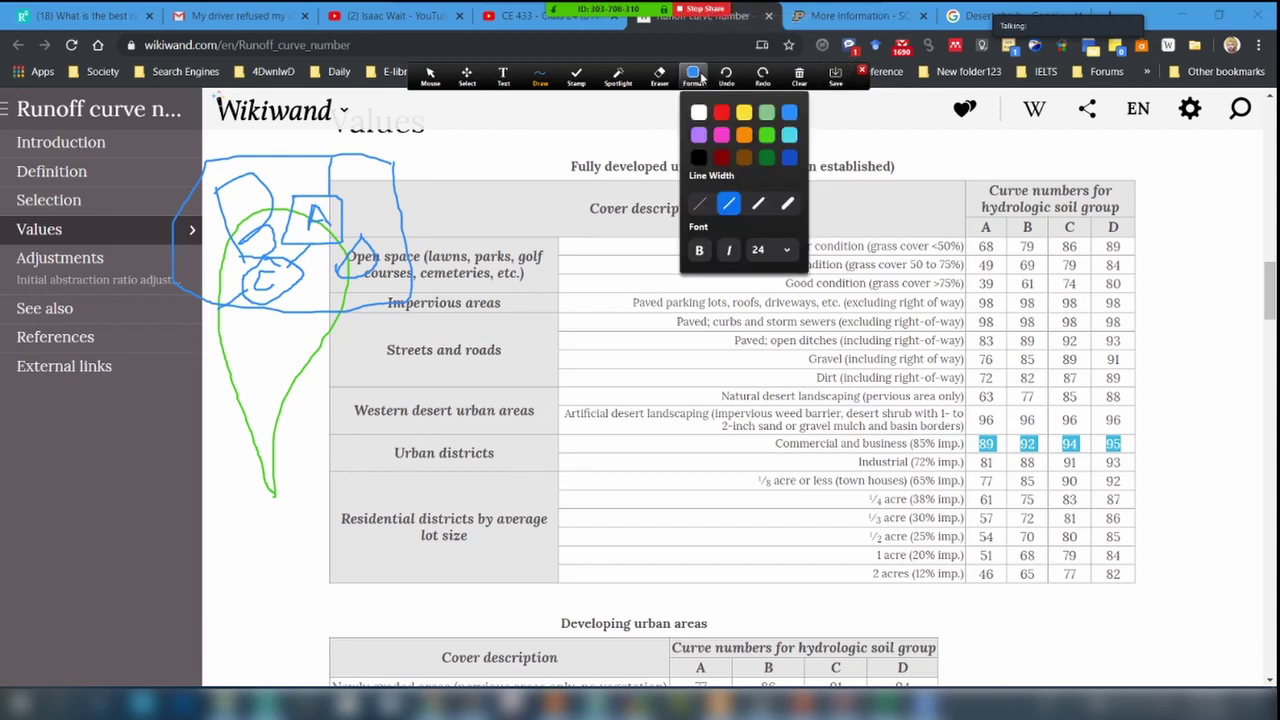
pyautogui.click(750, 112)
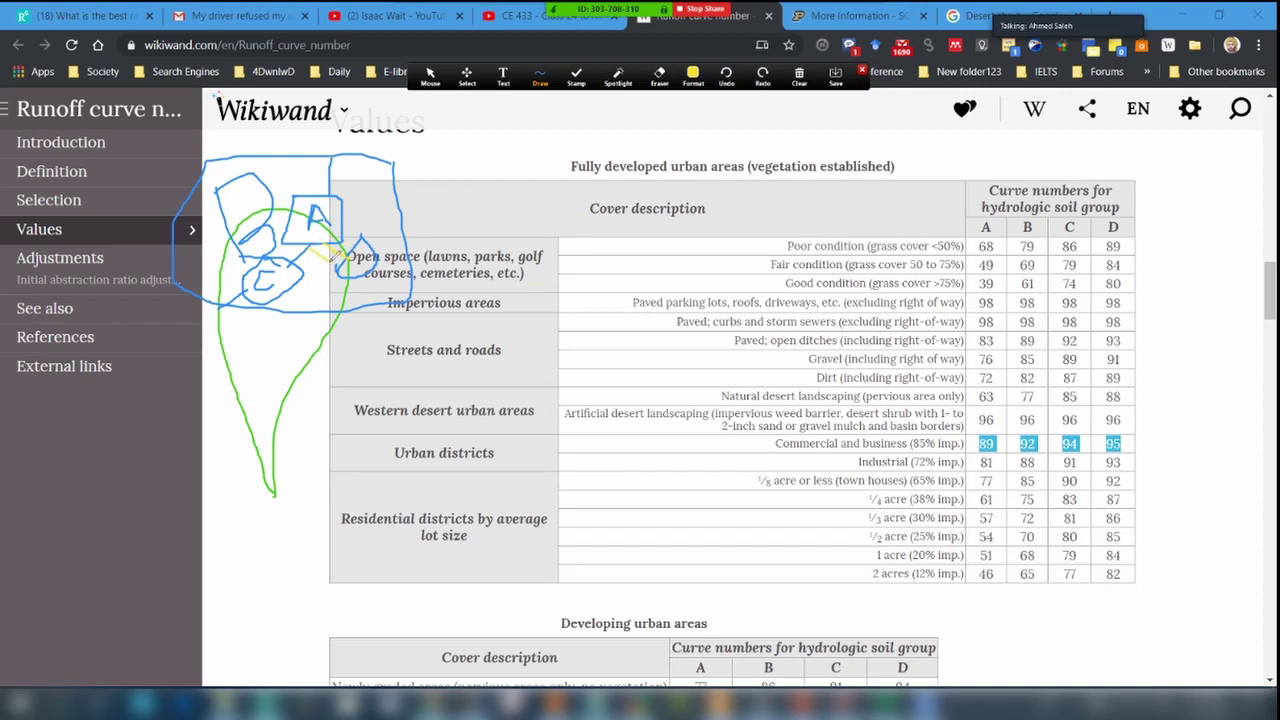
pyautogui.moveTo(296, 252)
pyautogui.mouseDown()
pyautogui.moveTo(348, 288)
pyautogui.moveTo(331, 315)
pyautogui.moveTo(301, 307)
pyautogui.mouseUp()
# Hatch the part of box A inside the catchment in red and the circled area C in pink.
pyautogui.moveTo(760, 45)
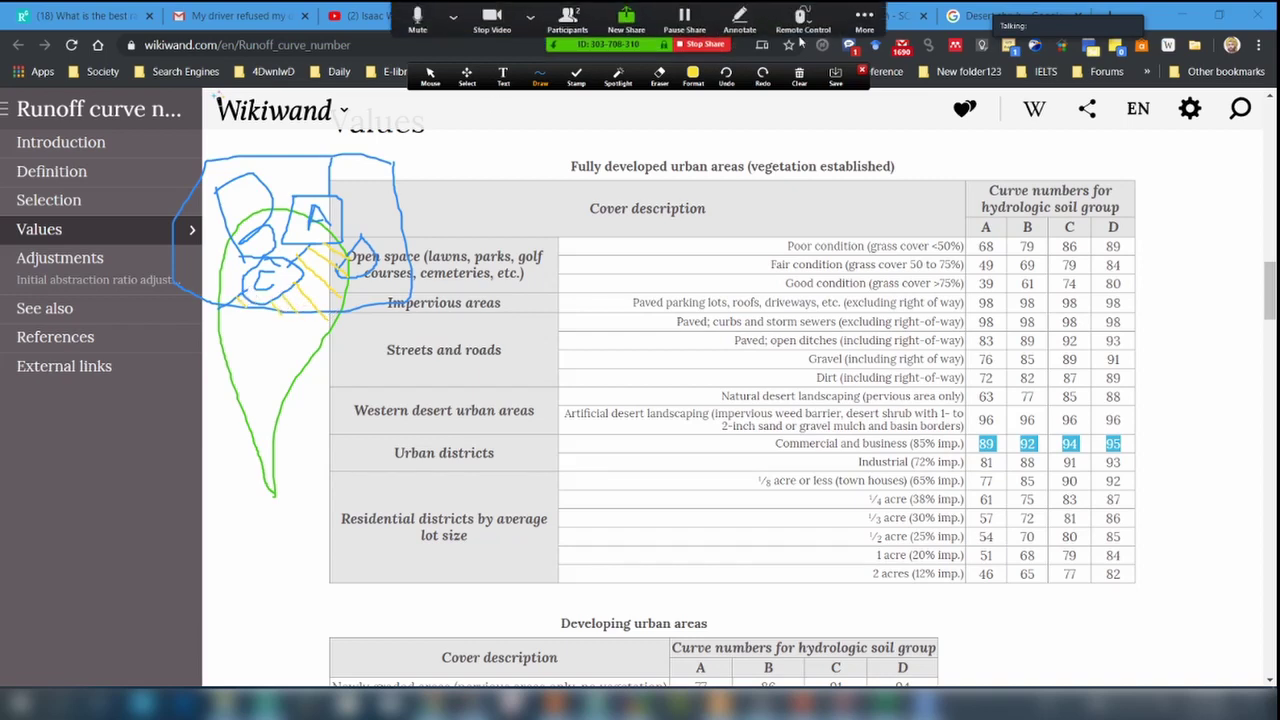
pyautogui.click(693, 74)
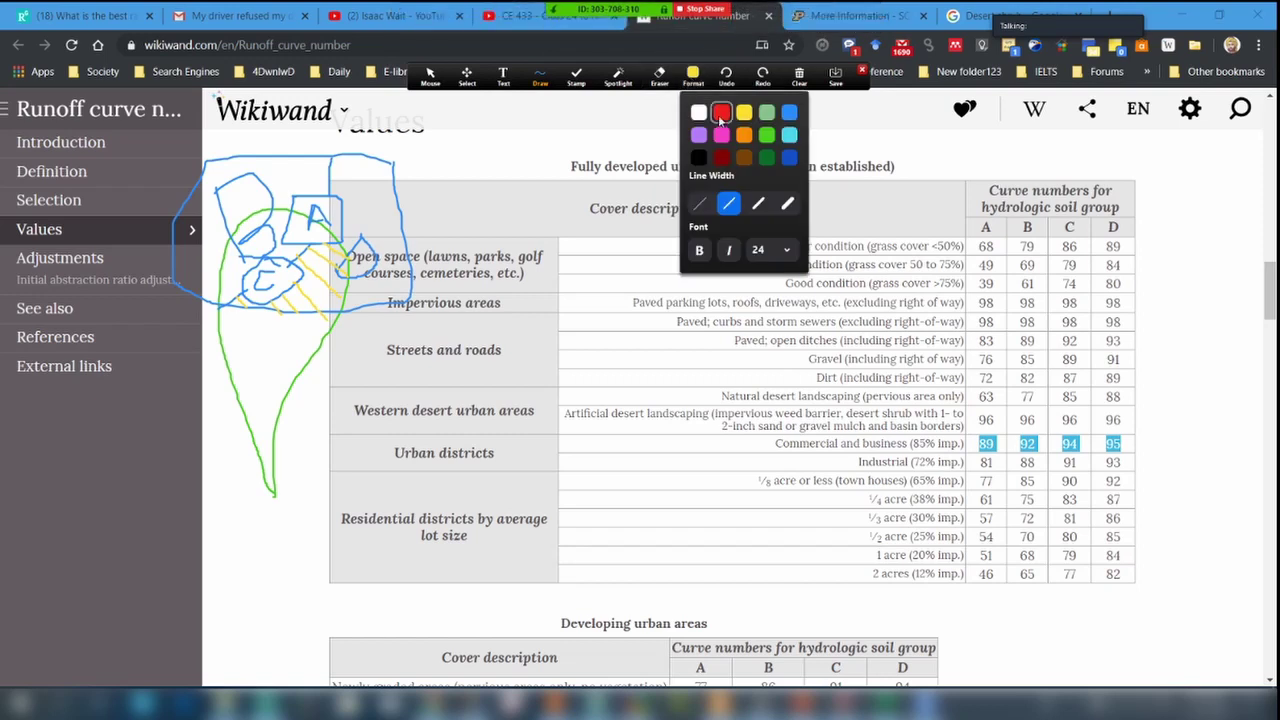
pyautogui.click(721, 114)
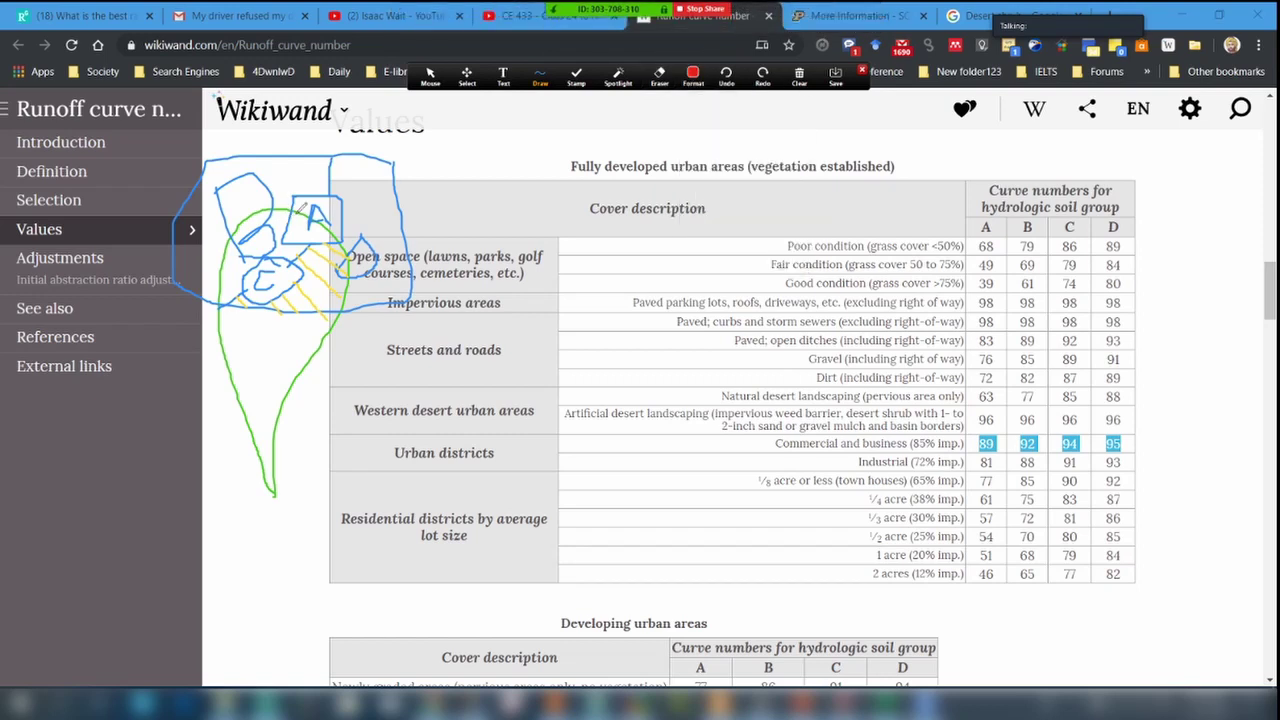
pyautogui.moveTo(289, 218)
pyautogui.mouseDown()
pyautogui.moveTo(310, 215)
pyautogui.moveTo(316, 238)
pyautogui.mouseUp()
pyautogui.click(692, 75)
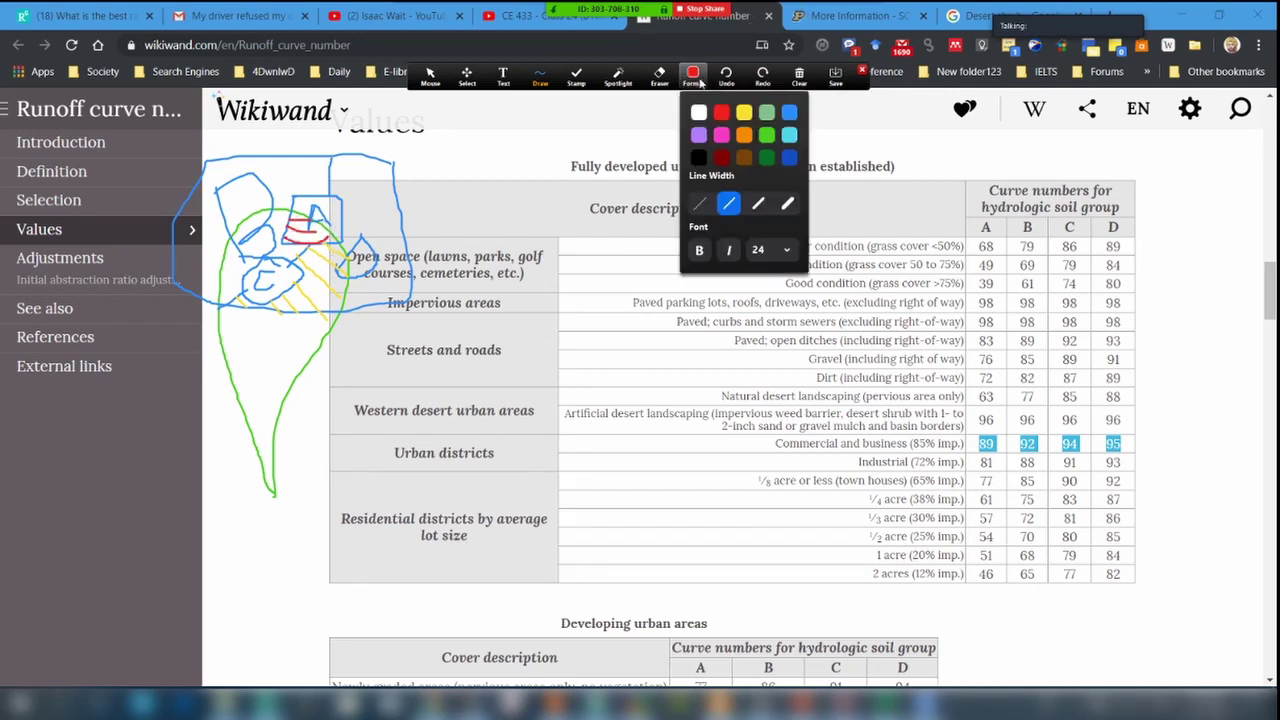
pyautogui.click(720, 136)
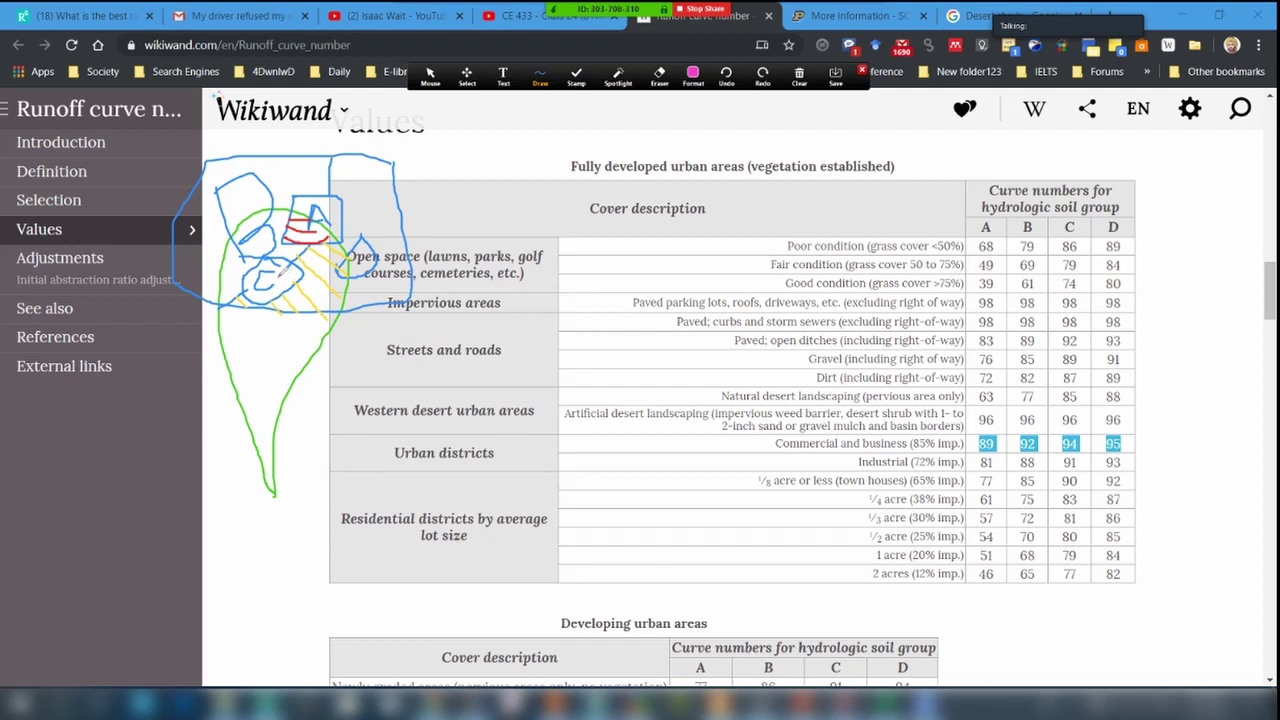
pyautogui.moveTo(272, 252)
pyautogui.mouseDown()
pyautogui.moveTo(262, 292)
pyautogui.moveTo(240, 290)
pyautogui.moveTo(268, 295)
pyautogui.moveTo(298, 259)
pyautogui.moveTo(288, 292)
pyautogui.mouseUp()
# Hatch the remaining part of the upper catchment in orange and circle the Commercial and business curve numbers 89, 92, 94 and 95.
pyautogui.click(694, 76)
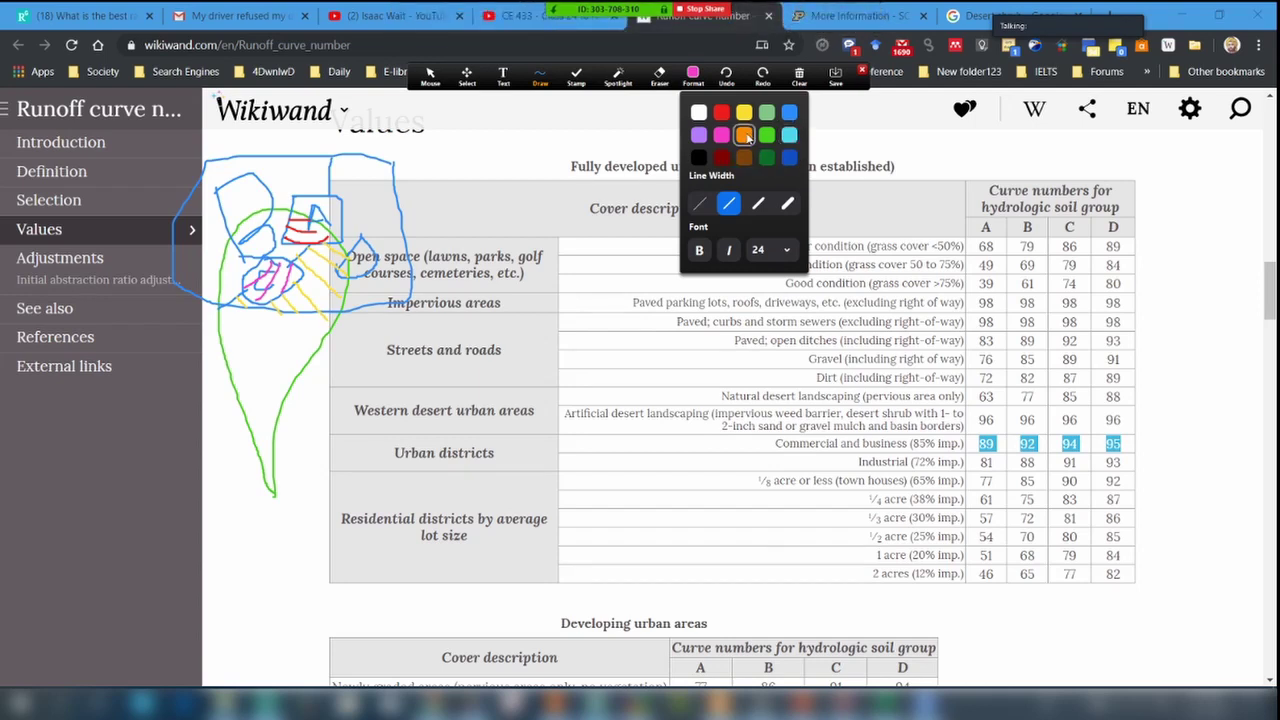
pyautogui.click(745, 135)
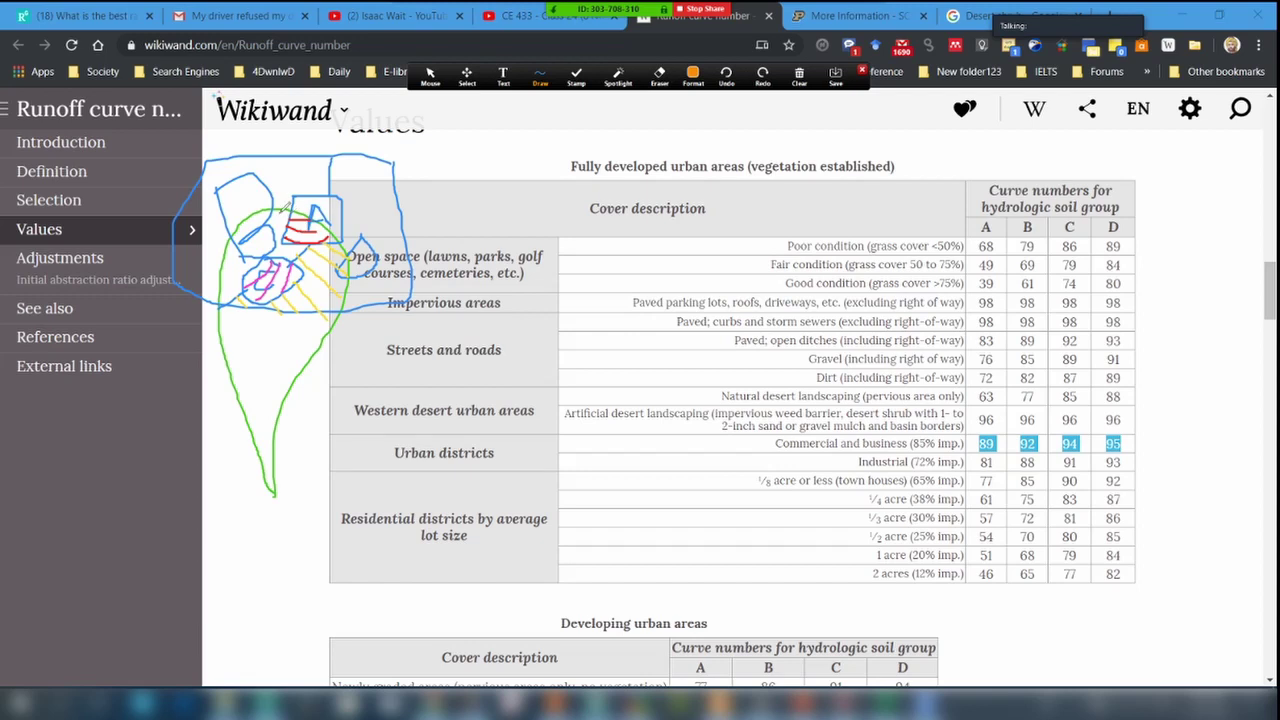
pyautogui.moveTo(280, 208)
pyautogui.mouseDown()
pyautogui.moveTo(232, 243)
pyautogui.moveTo(278, 230)
pyautogui.moveTo(226, 247)
pyautogui.moveTo(292, 215)
pyautogui.moveTo(258, 245)
pyautogui.moveTo(272, 244)
pyautogui.moveTo(220, 276)
pyautogui.mouseUp()
pyautogui.moveTo(302, 236); pyautogui.dragTo(242, 272)
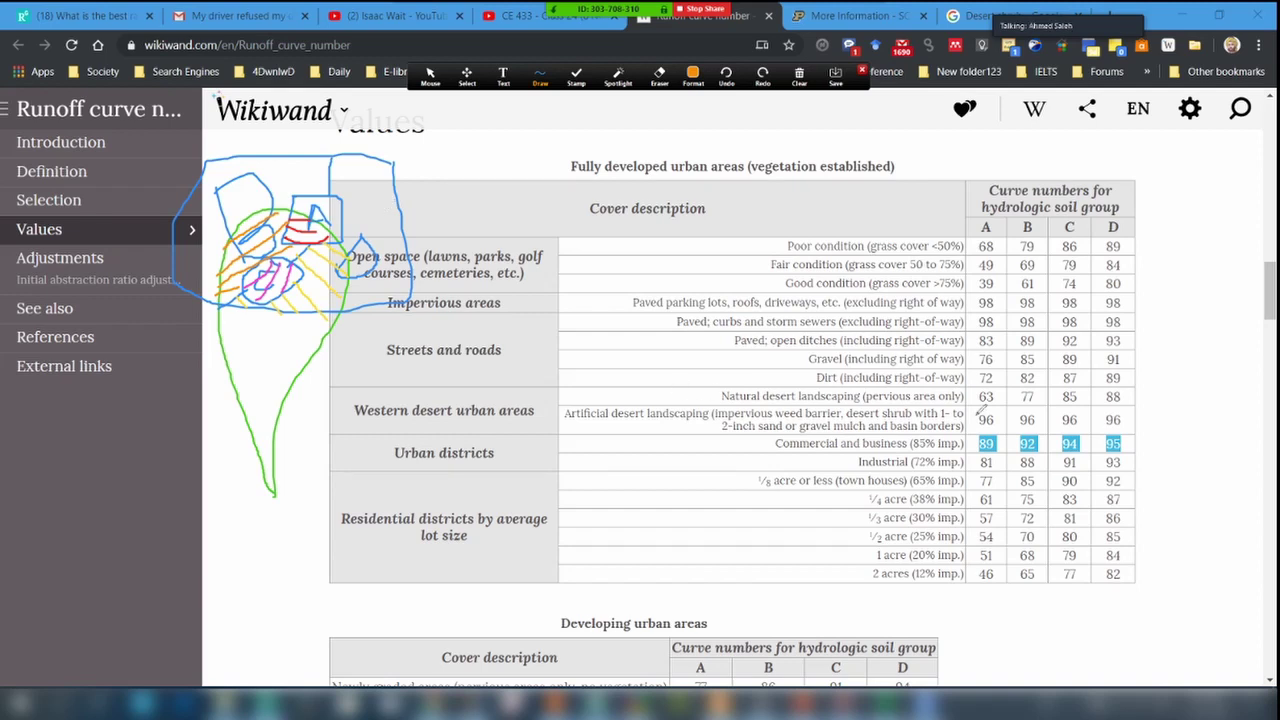
pyautogui.moveTo(1016, 430)
pyautogui.mouseDown()
pyautogui.moveTo(966, 416)
pyautogui.moveTo(962, 462)
pyautogui.moveTo(1042, 420)
pyautogui.moveTo(1015, 430)
pyautogui.moveTo(1022, 455)
pyautogui.moveTo(1052, 447)
pyautogui.moveTo(1044, 424)
pyautogui.moveTo(1090, 422)
pyautogui.moveTo(1056, 434)
pyautogui.moveTo(1072, 456)
pyautogui.moveTo(1098, 440)
pyautogui.moveTo(1084, 420)
pyautogui.moveTo(1112, 418)
pyautogui.moveTo(1104, 460)
pyautogui.moveTo(1136, 434)
pyautogui.moveTo(1118, 424)
pyautogui.mouseUp()
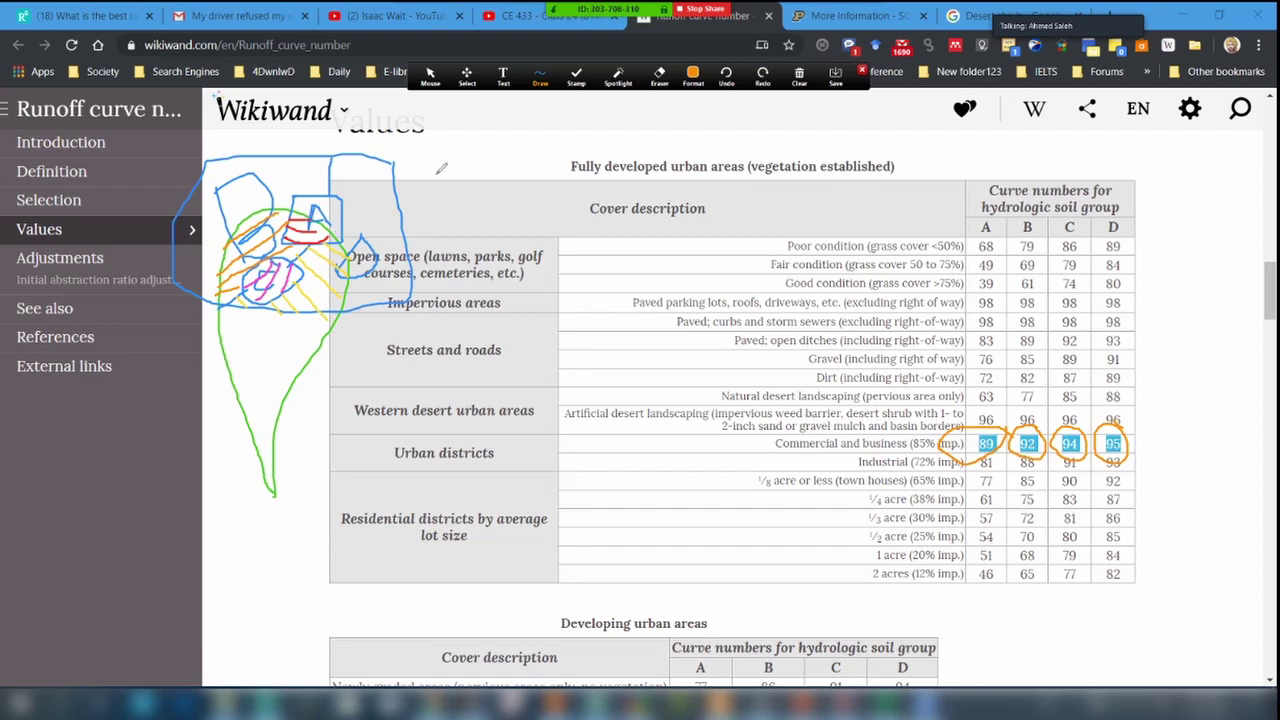
# Activate the Spotlight pointer among the annotation tools for pointing at the catchment sketch and the curve number table.
pyautogui.moveTo(742, 12)
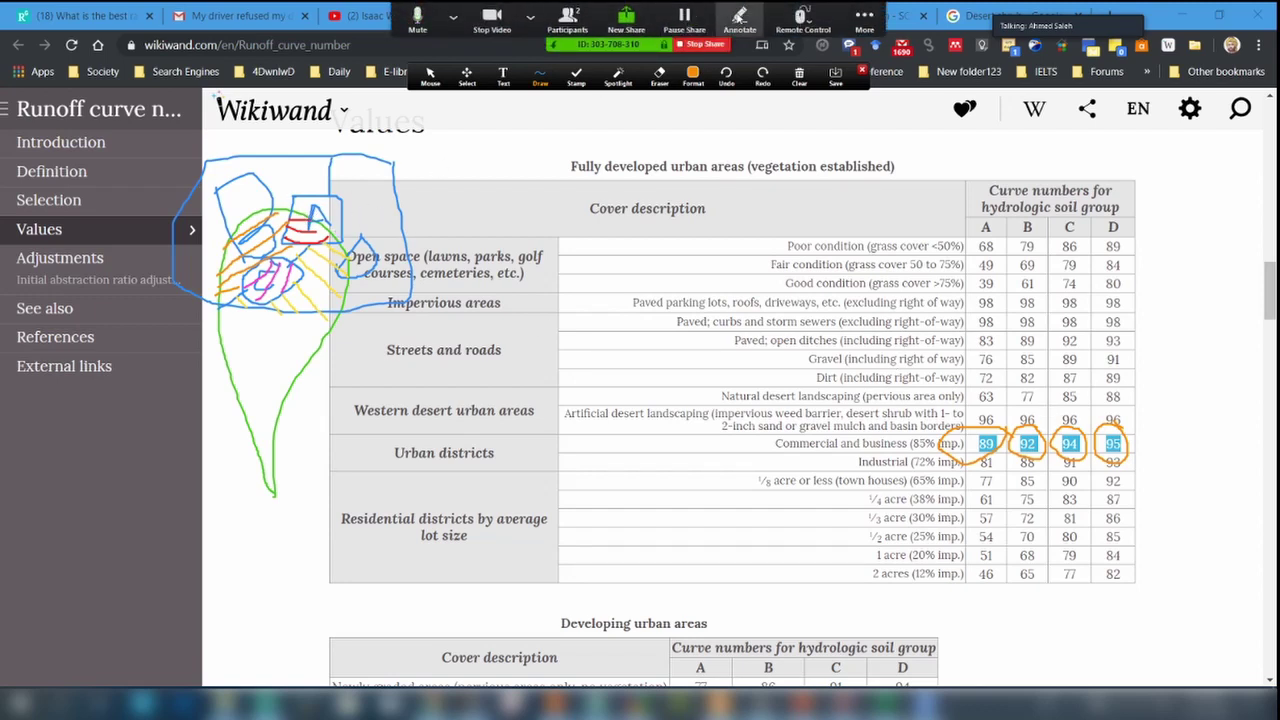
pyautogui.click(740, 16)
pyautogui.click(740, 16)
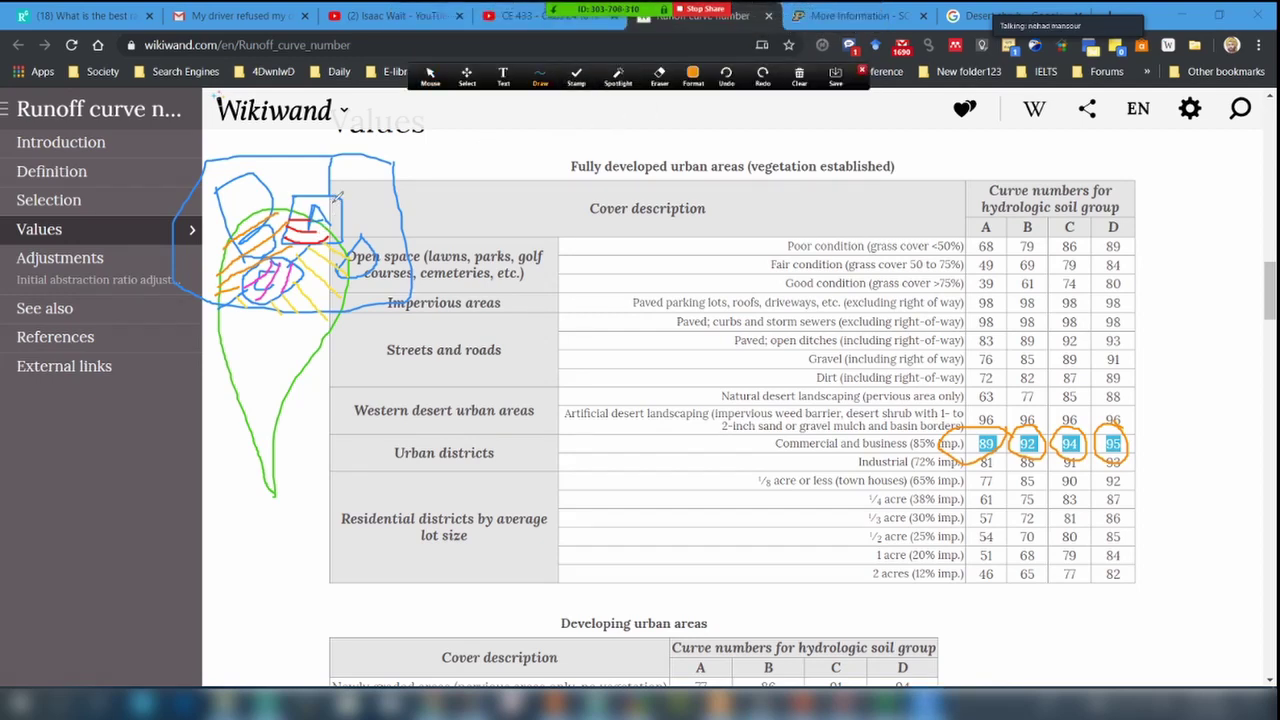
pyautogui.moveTo(736, 24)
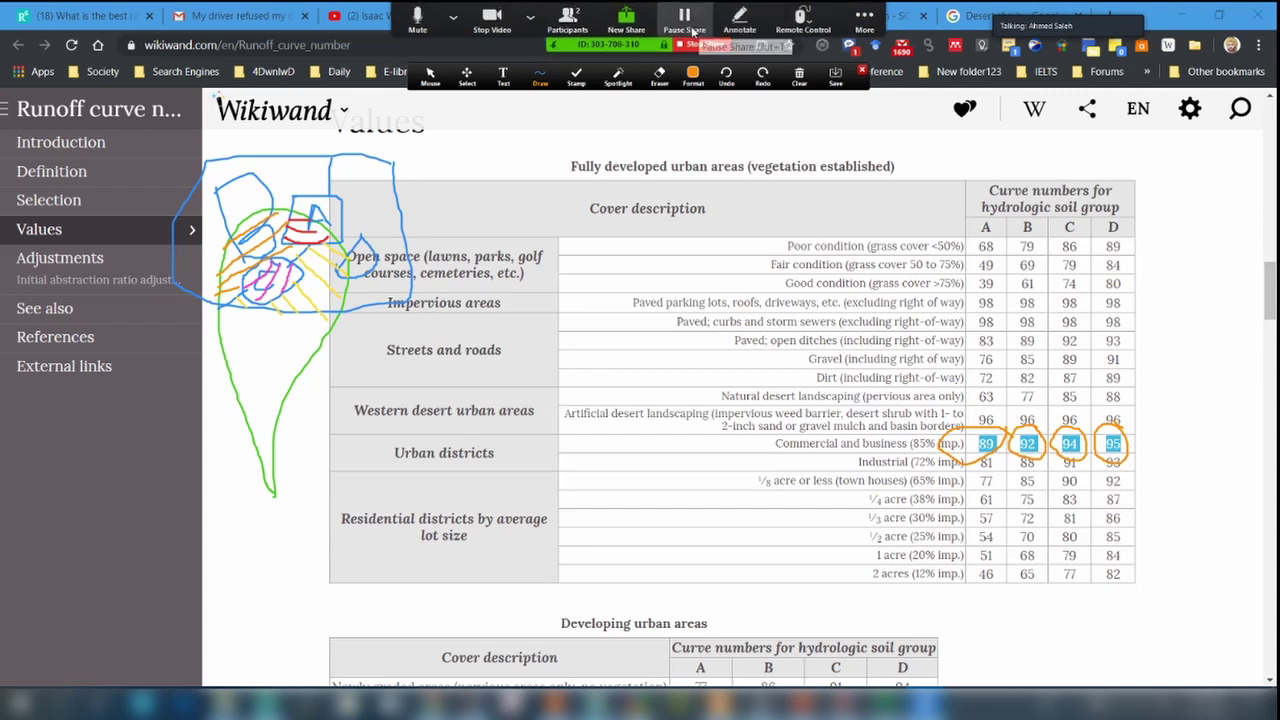
pyautogui.click(619, 78)
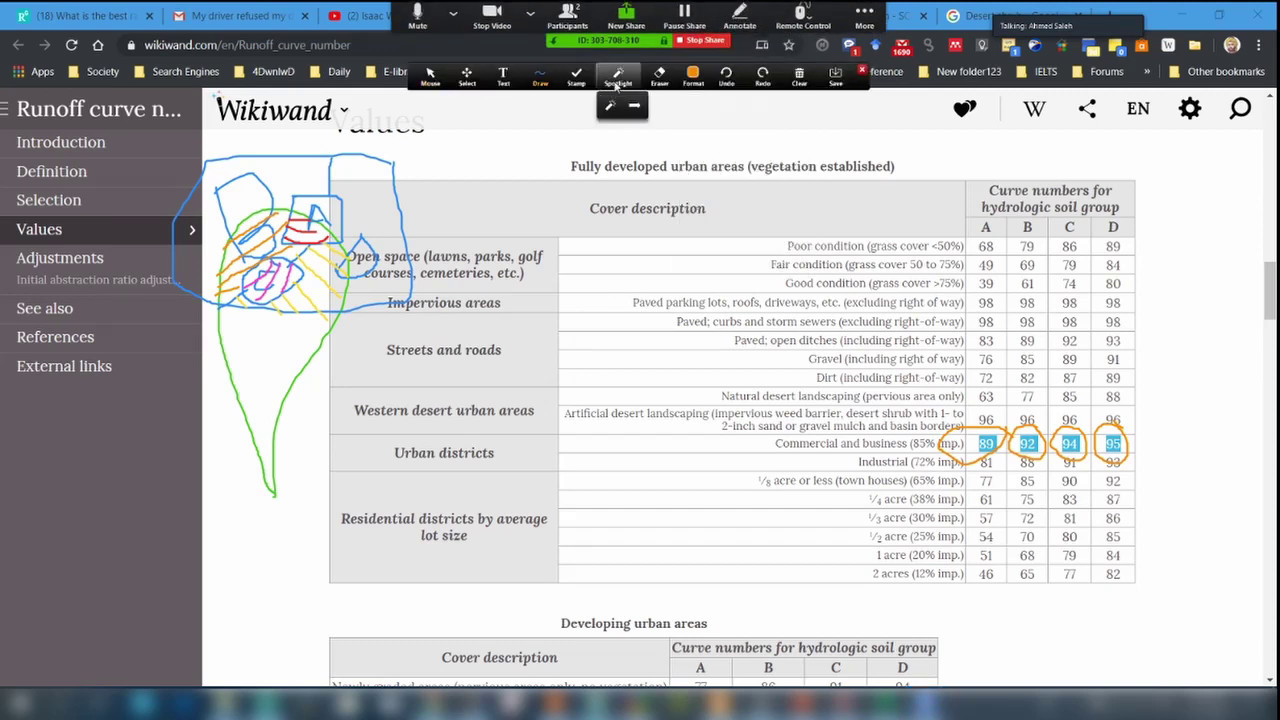
pyautogui.click(610, 105)
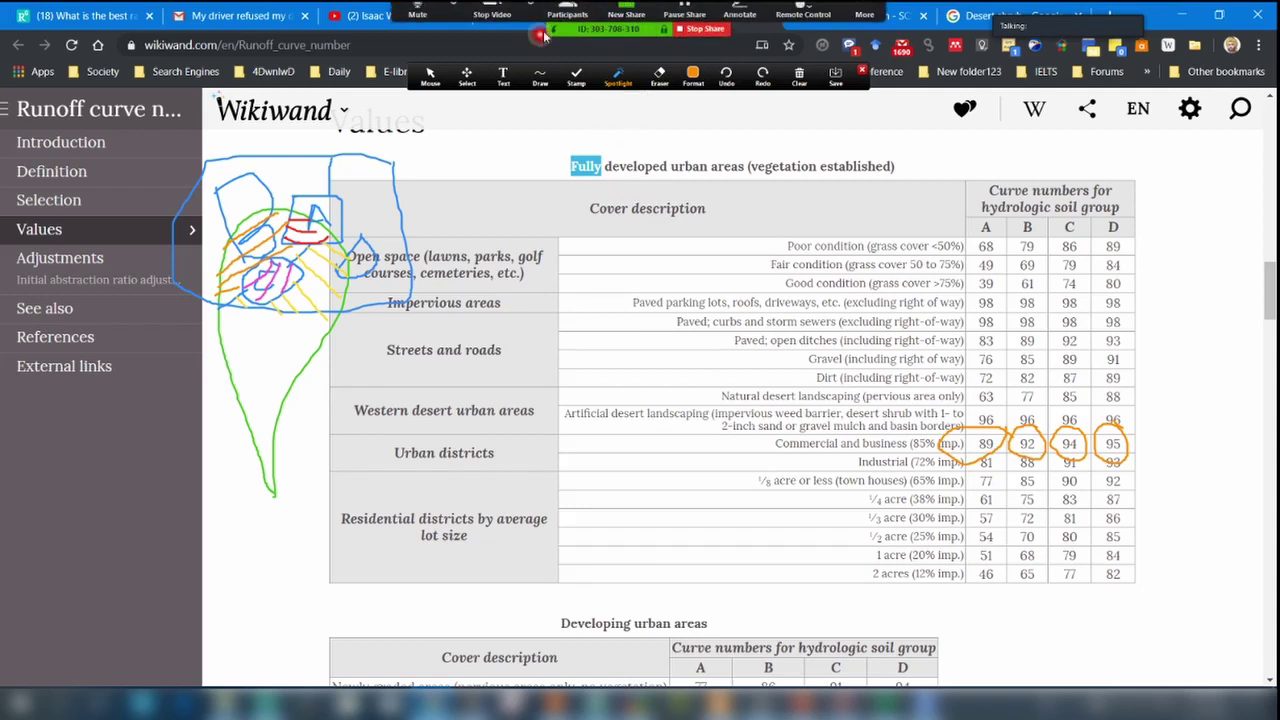
# Return to freehand drawing and write "1/3 × 80 +" in orange beneath and beside the catchment sketch.
pyautogui.click(530, 16)
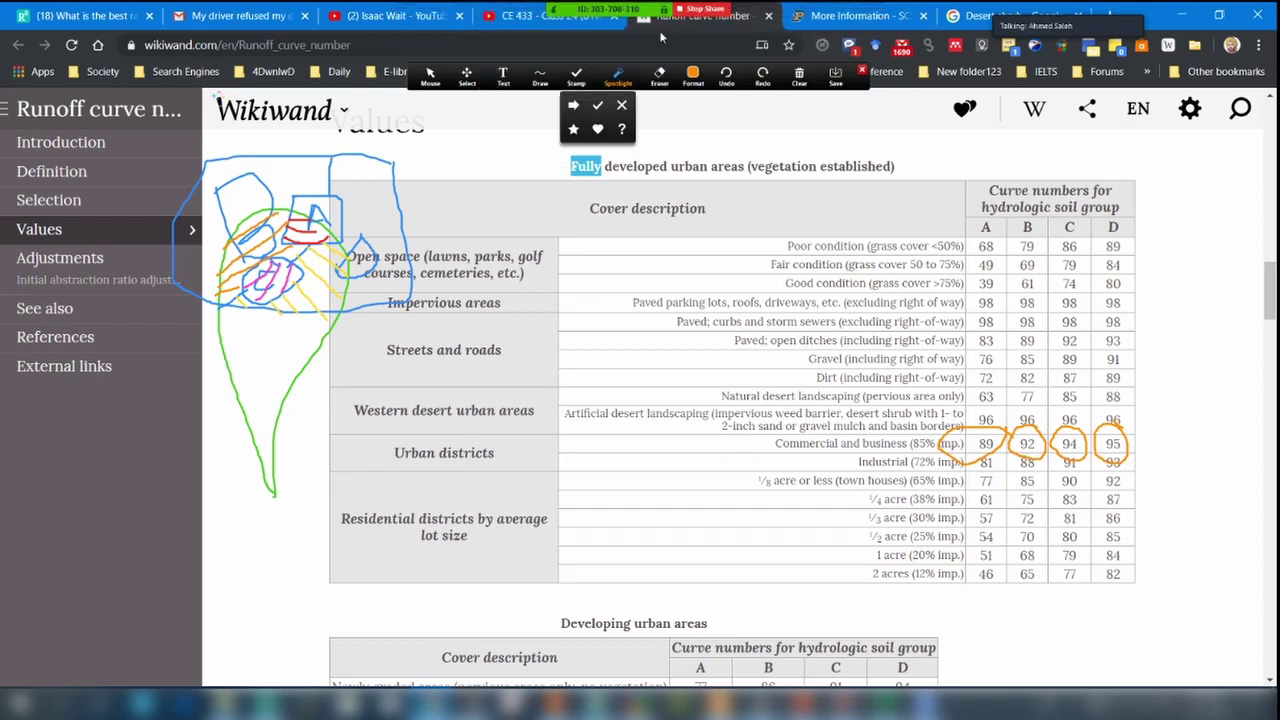
pyautogui.moveTo(665, 15)
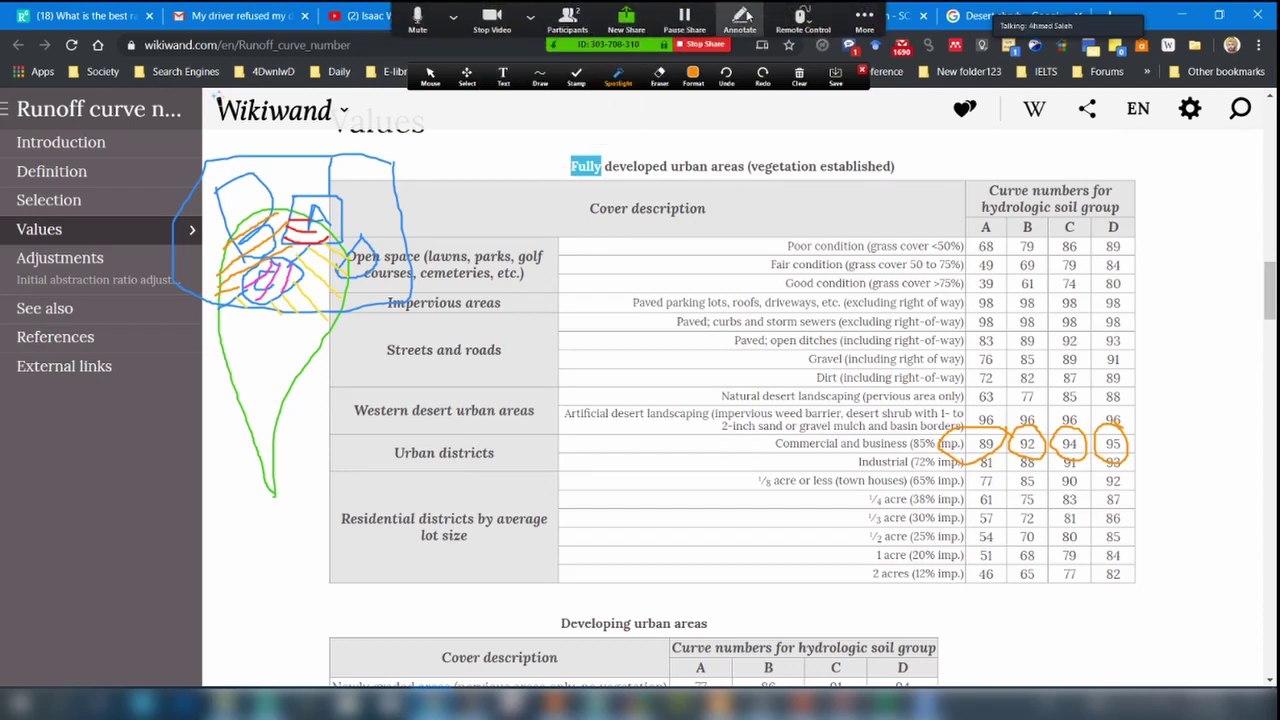
pyautogui.click(740, 17)
pyautogui.click(741, 17)
pyautogui.click(540, 77)
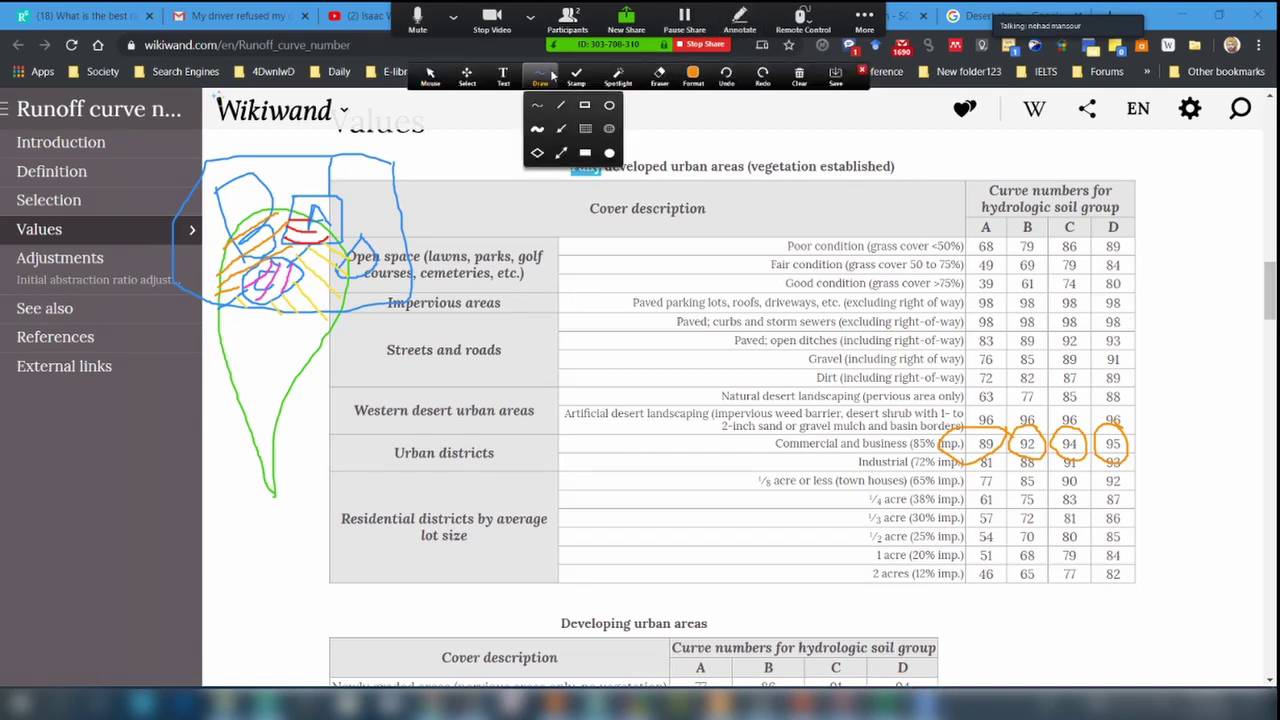
pyautogui.click(540, 95)
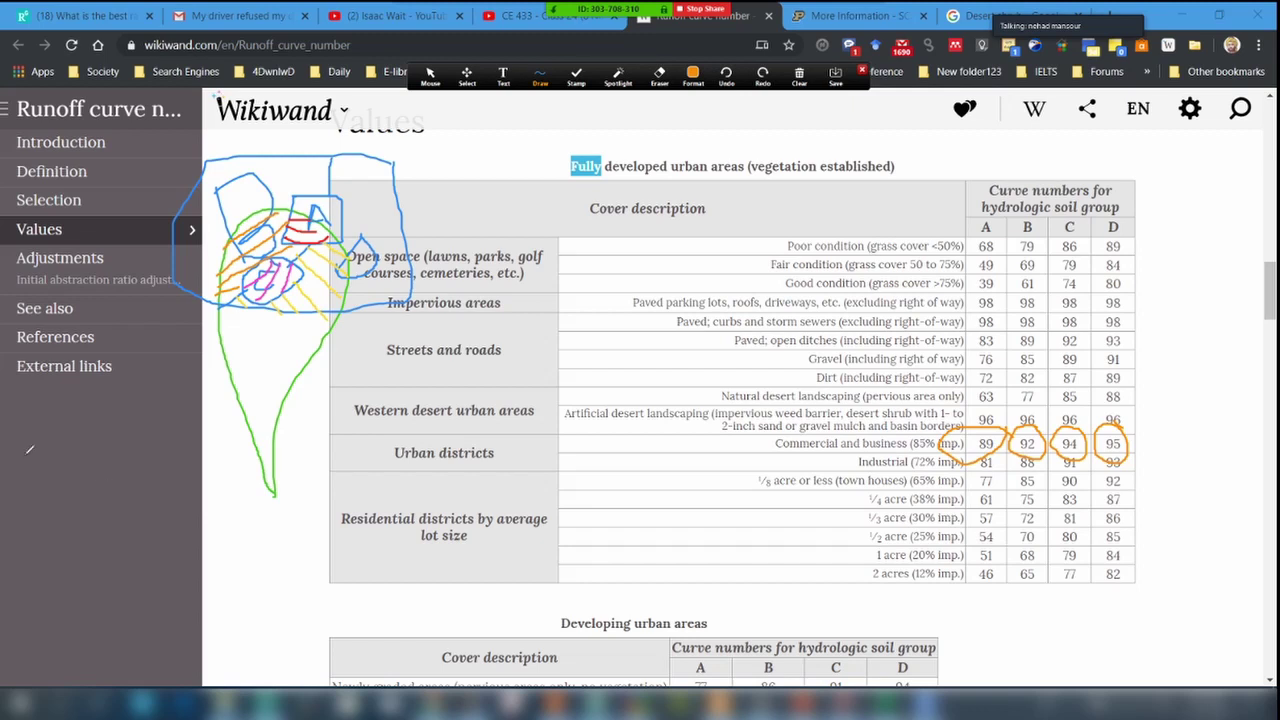
pyautogui.moveTo(47, 437)
pyautogui.mouseDown()
pyautogui.moveTo(49, 468)
pyautogui.moveTo(93, 482)
pyautogui.moveTo(50, 548)
pyautogui.mouseUp()
pyautogui.moveTo(126, 447)
pyautogui.mouseDown()
pyautogui.moveTo(116, 480)
pyautogui.moveTo(142, 530)
pyautogui.mouseUp()
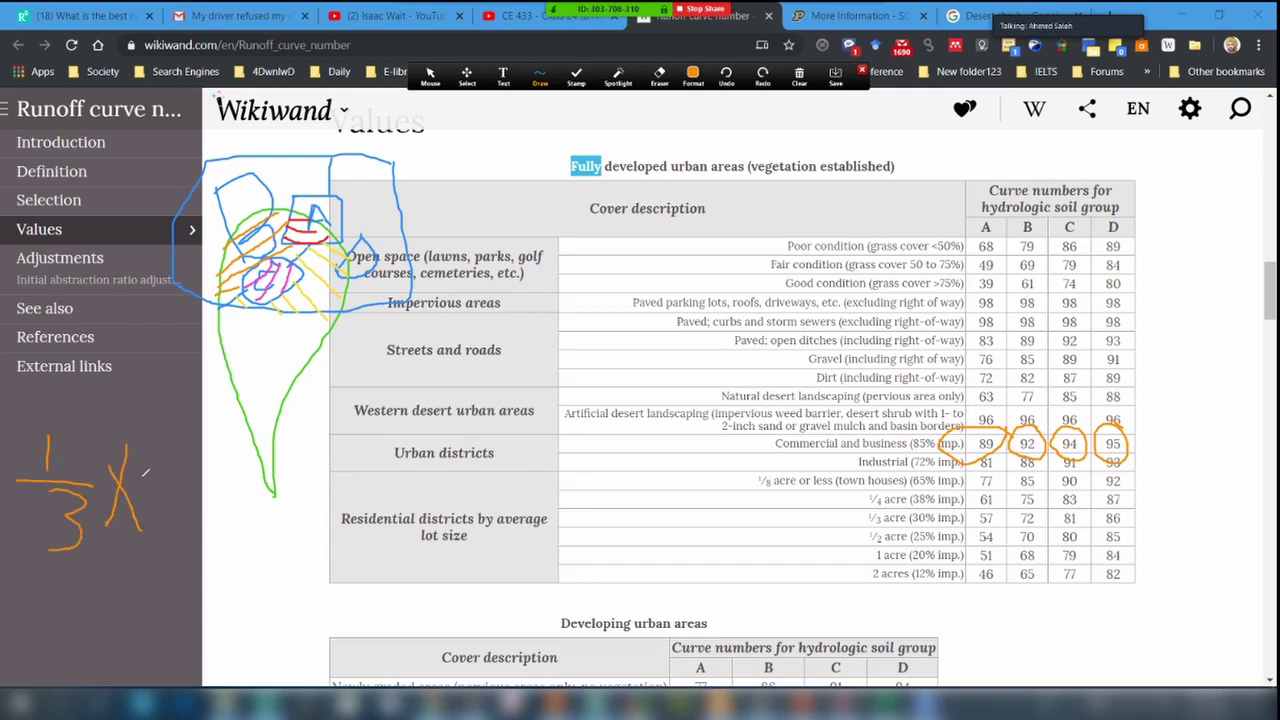
pyautogui.moveTo(175, 435)
pyautogui.mouseDown()
pyautogui.moveTo(168, 455)
pyautogui.moveTo(205, 440)
pyautogui.moveTo(182, 422)
pyautogui.moveTo(252, 470)
pyautogui.moveTo(356, 456)
pyautogui.moveTo(316, 485)
pyautogui.mouseUp()
# Complete the handwritten weighted curve number formula with the term "2/3 × 50" after the plus sign.
pyautogui.moveTo(386, 410)
pyautogui.mouseDown()
pyautogui.moveTo(417, 388)
pyautogui.moveTo(455, 425)
pyautogui.mouseUp()
pyautogui.moveTo(397, 470); pyautogui.dragTo(542, 436)
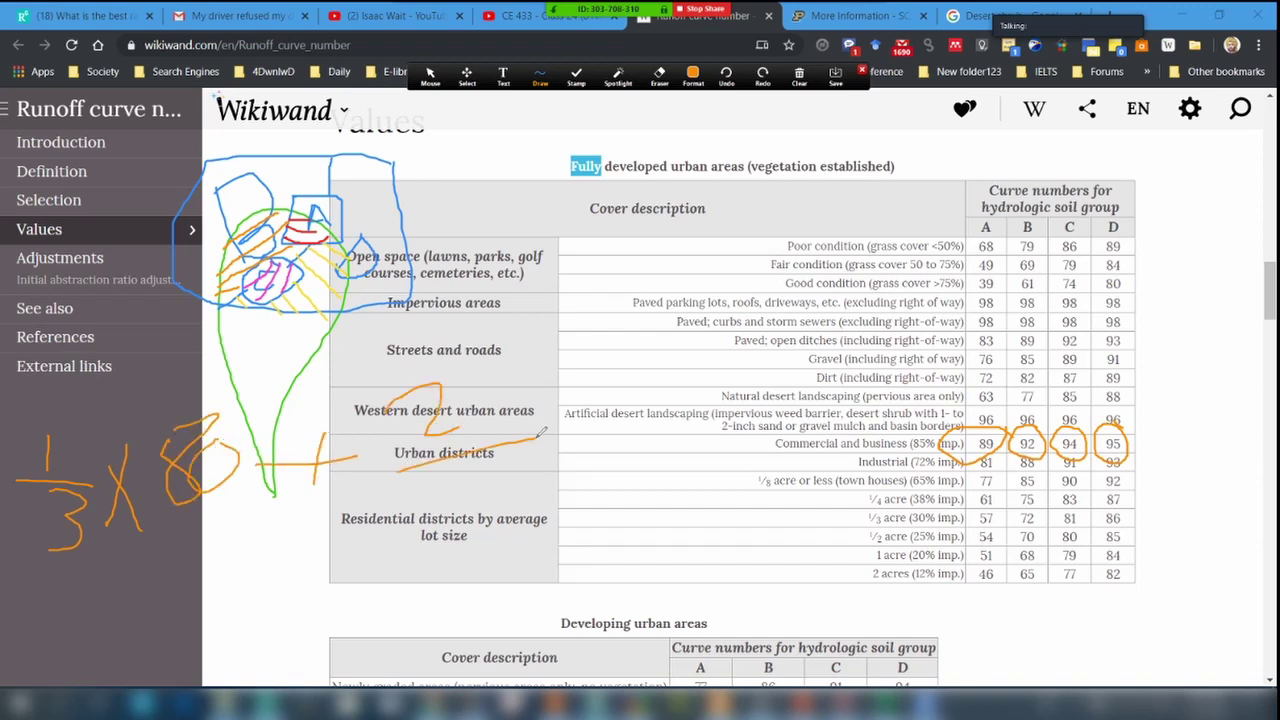
pyautogui.moveTo(475, 478)
pyautogui.mouseDown()
pyautogui.moveTo(513, 474)
pyautogui.moveTo(489, 535)
pyautogui.mouseUp()
pyautogui.moveTo(505, 400); pyautogui.dragTo(597, 468)
pyautogui.moveTo(596, 392); pyautogui.dragTo(540, 497)
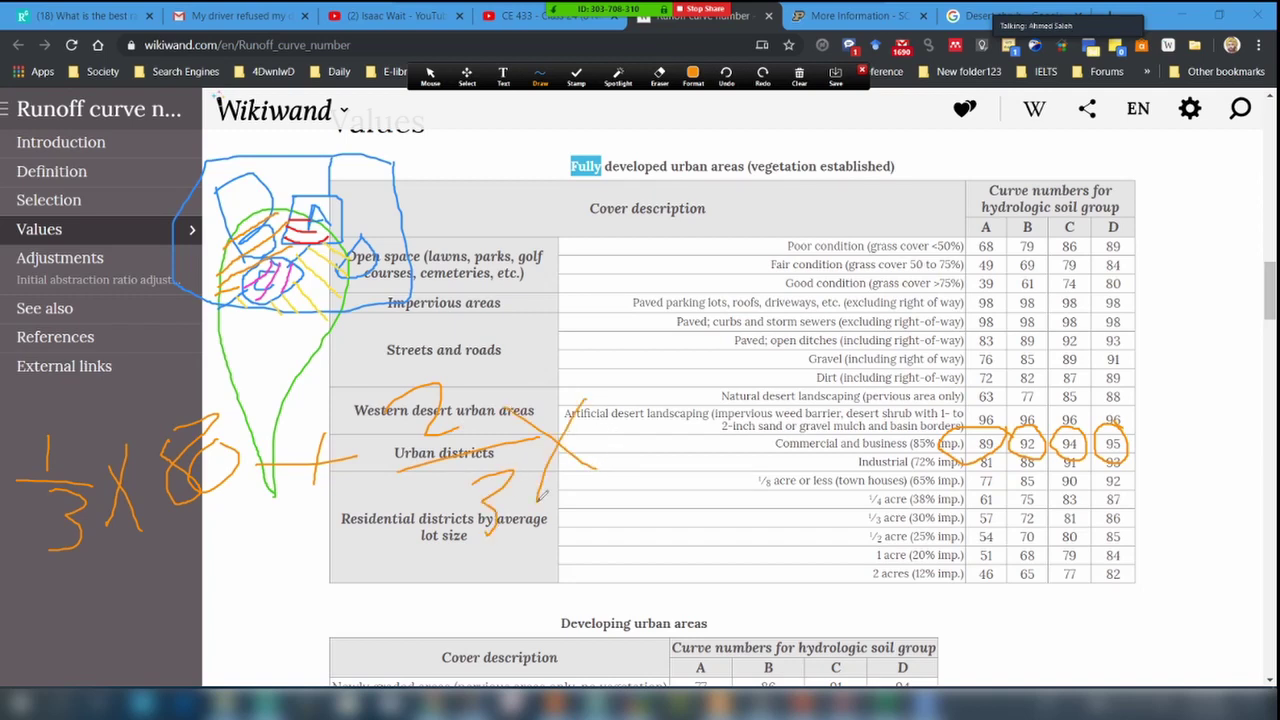
pyautogui.moveTo(643, 352)
pyautogui.mouseDown()
pyautogui.moveTo(612, 388)
pyautogui.moveTo(615, 438)
pyautogui.mouseUp()
pyautogui.moveTo(686, 368)
pyautogui.mouseDown()
pyautogui.moveTo(632, 374)
pyautogui.moveTo(702, 326)
pyautogui.mouseUp()
pyautogui.moveTo(682, 400); pyautogui.dragTo(658, 420)
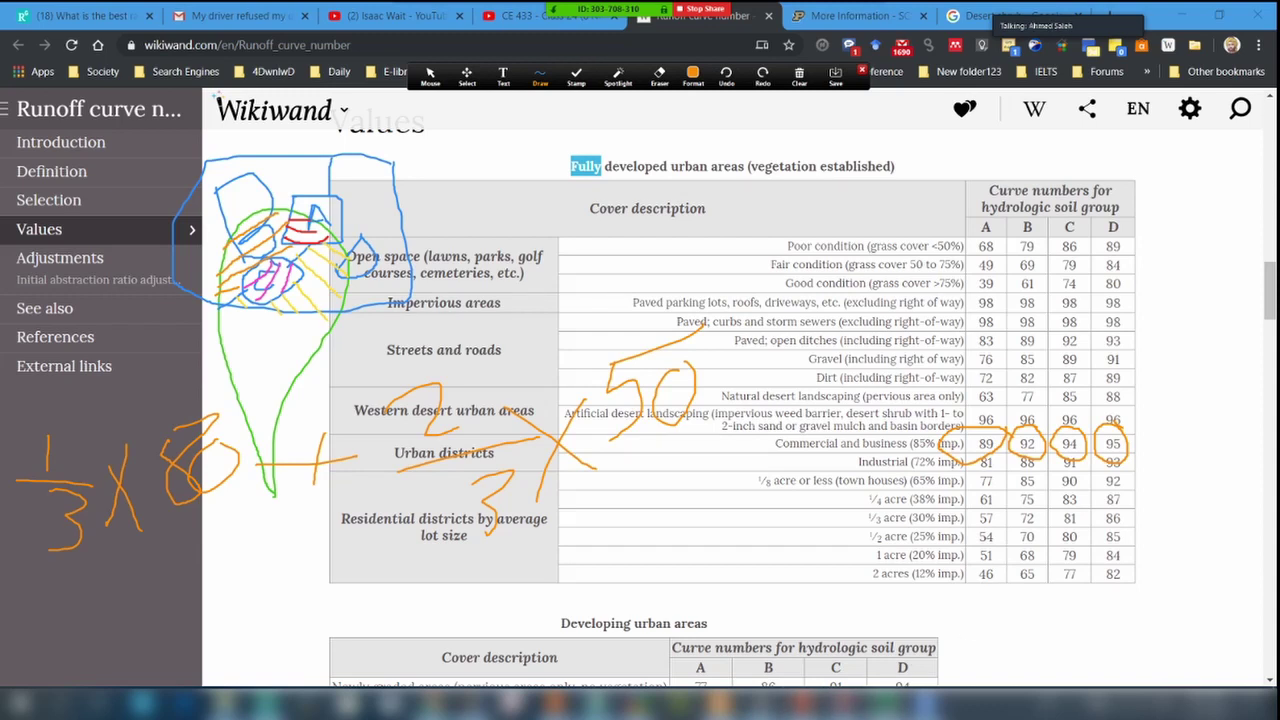
# Clear all drawings from the curve number page and switch the screen share to the WMS window.
pyautogui.moveTo(885, 705)
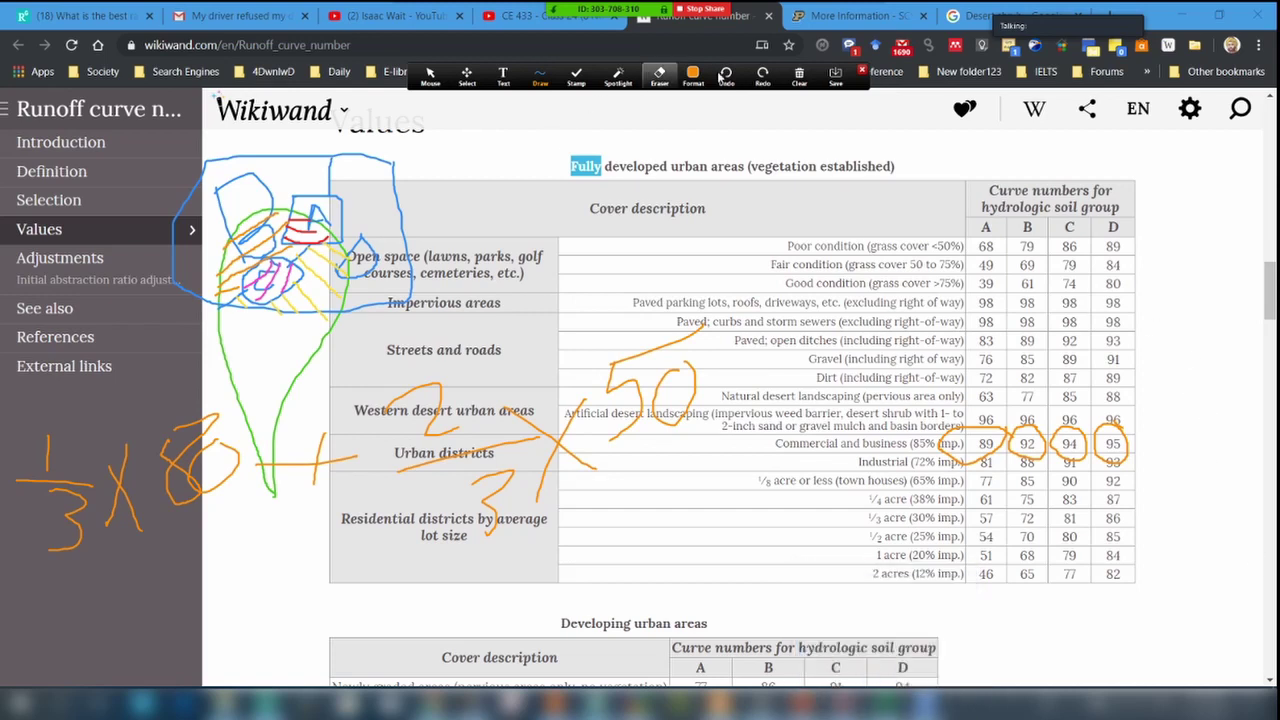
pyautogui.click(798, 75)
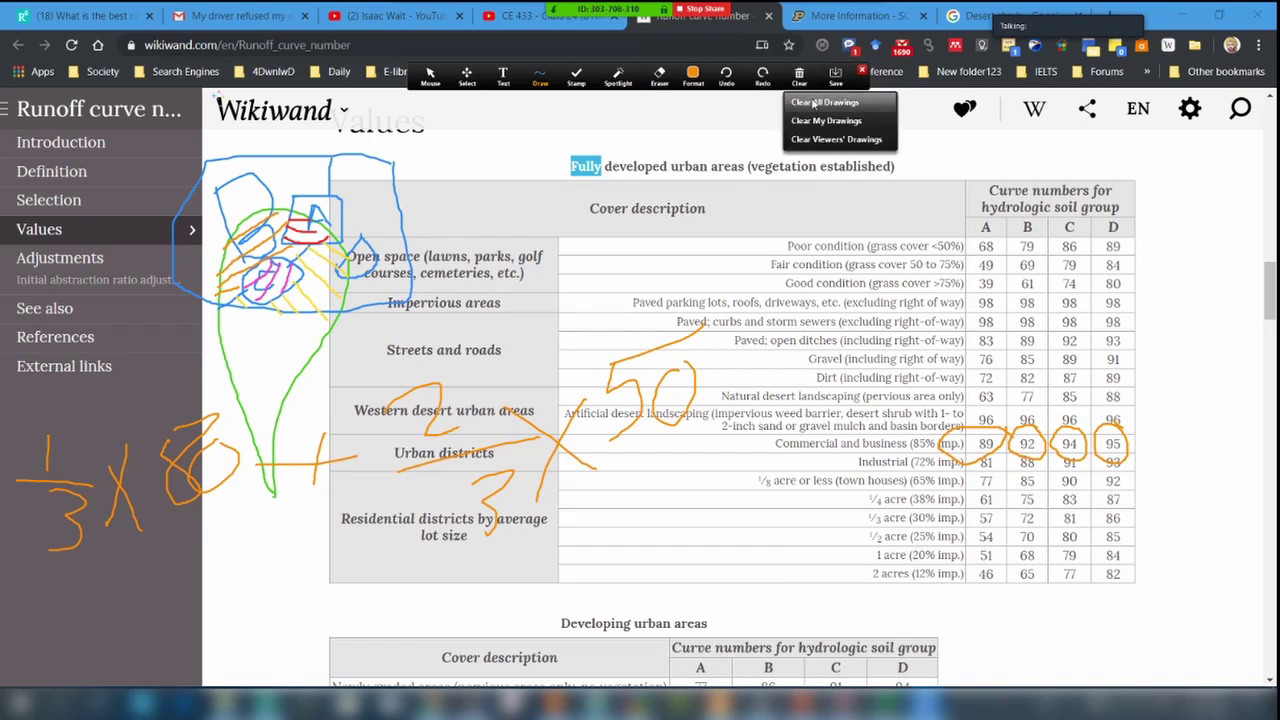
pyautogui.click(813, 103)
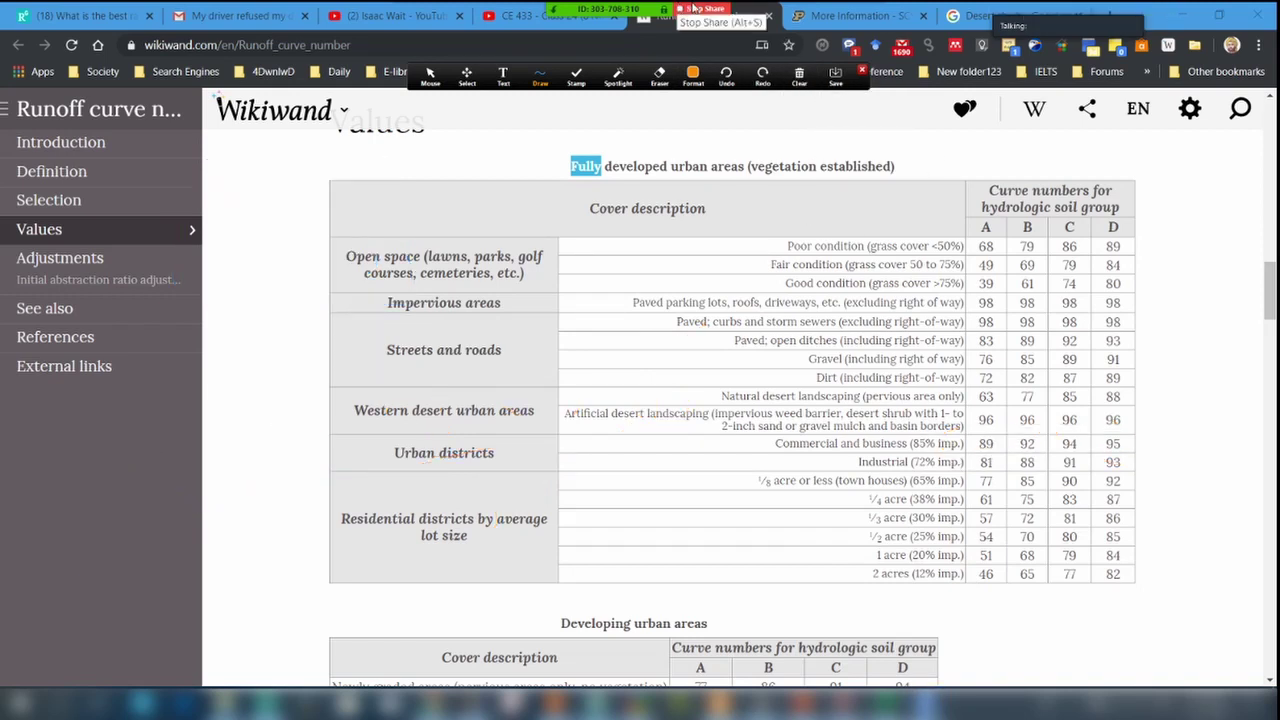
pyautogui.moveTo(597, 8)
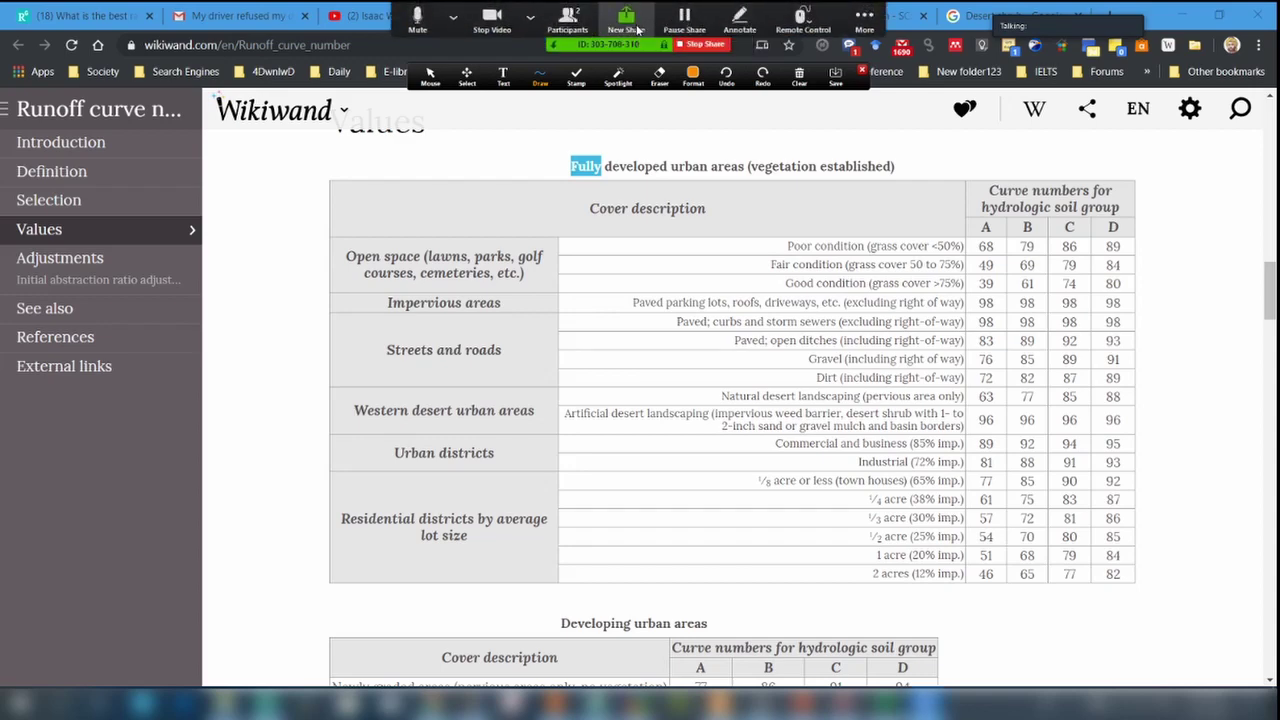
pyautogui.click(637, 31)
pyautogui.doubleClick(585, 360)
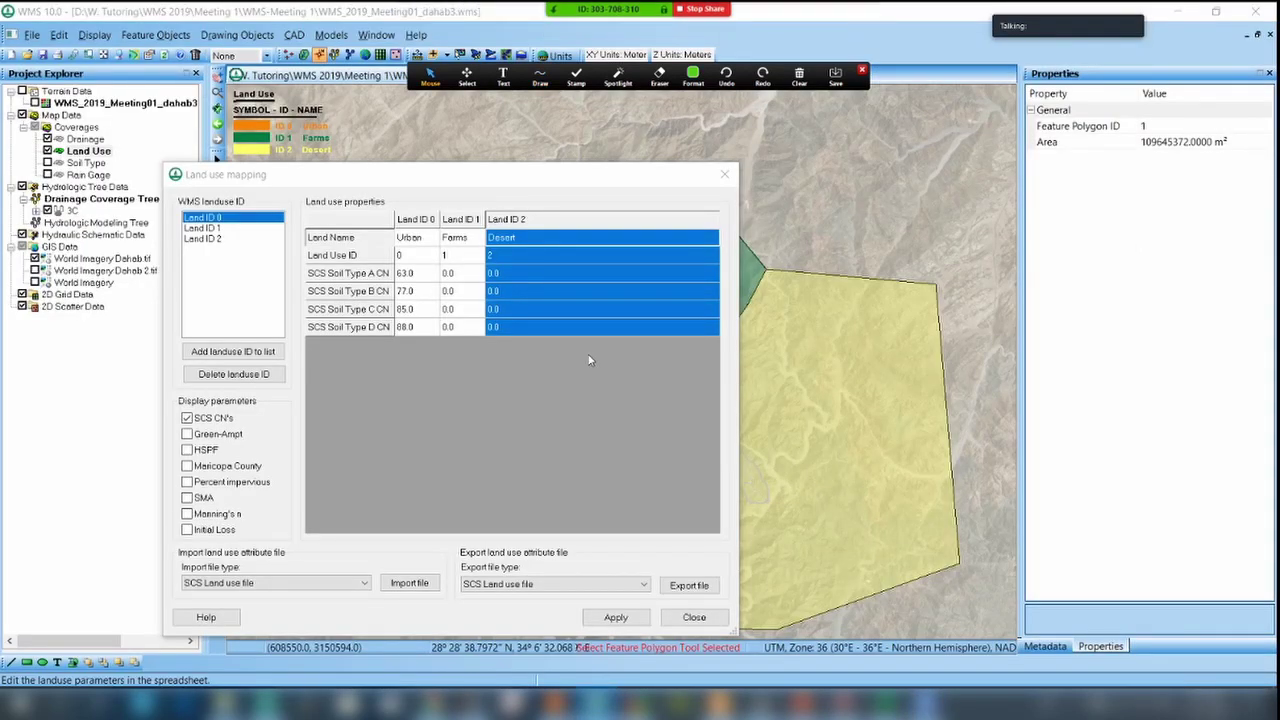
# Set the Urban land use's SCS curve numbers to 89, 92, 94 and 95 for soil types A, B, C and D.
pyautogui.click(442, 273)
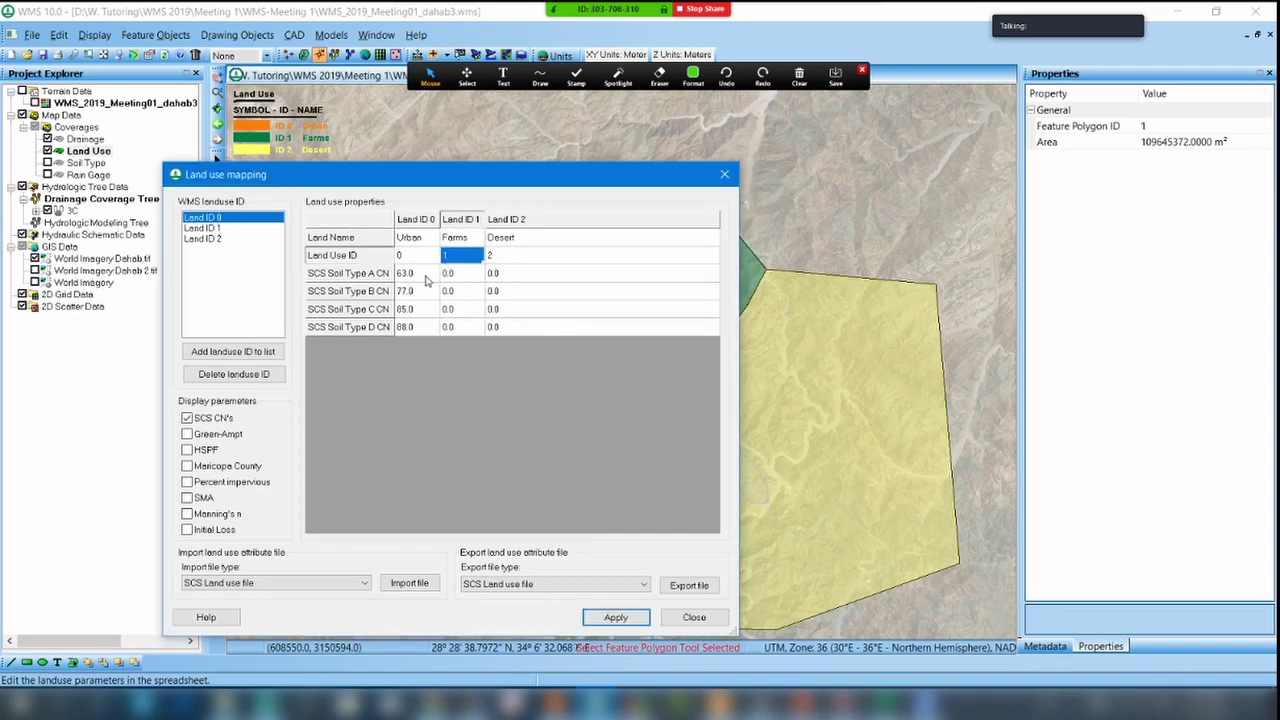
pyautogui.click(427, 274)
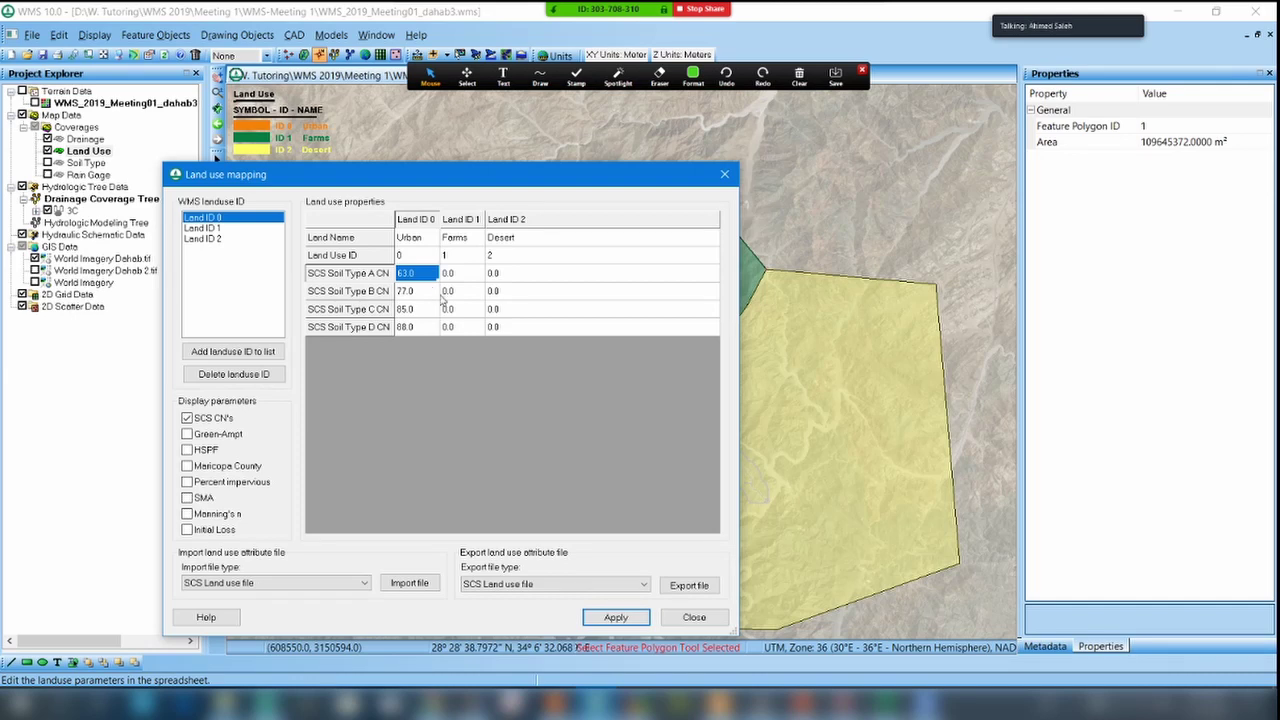
pyautogui.write('89')
pyautogui.press('Return')
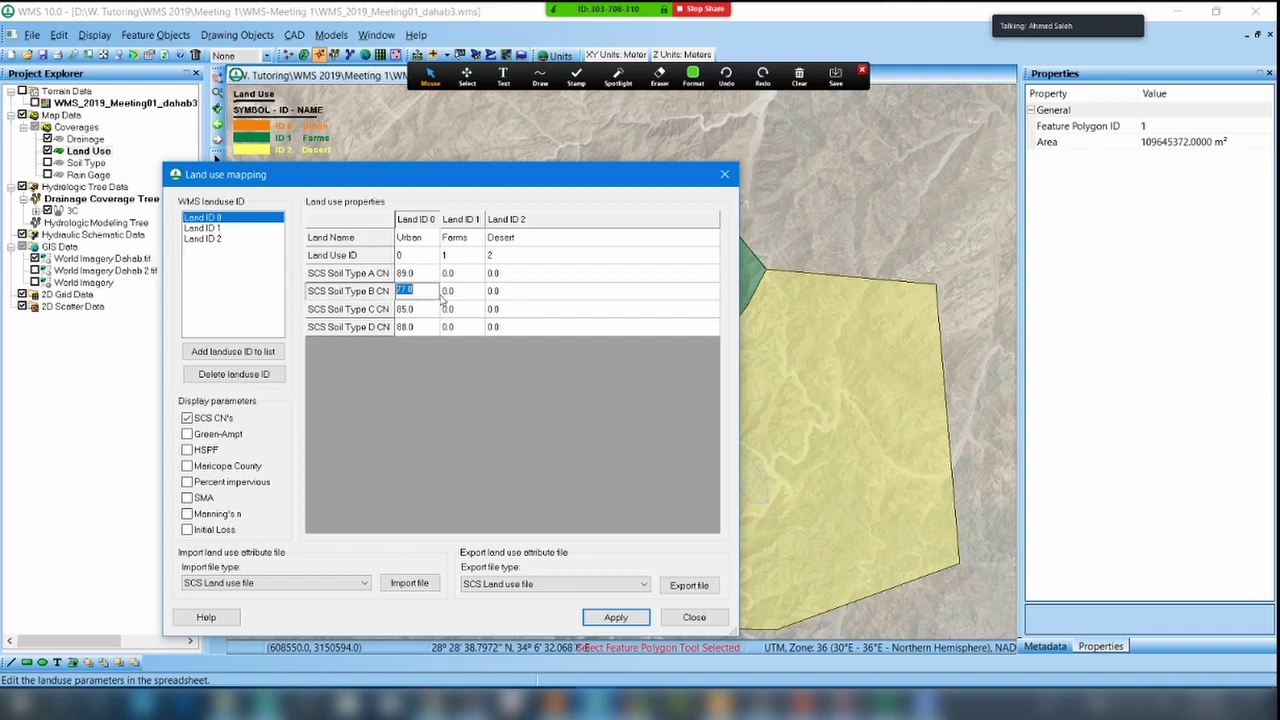
pyautogui.write('92')
pyautogui.press('Return')
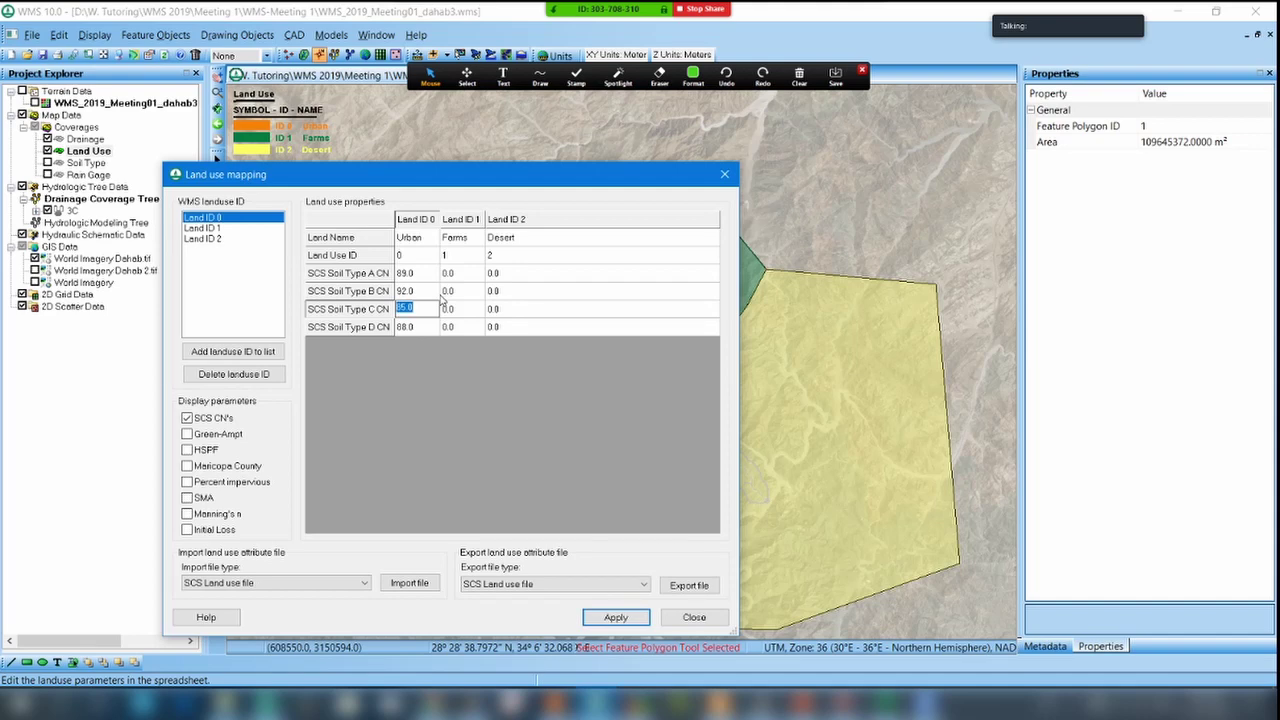
pyautogui.write('94')
pyautogui.press('Return')
pyautogui.write('95')
pyautogui.press('Tab')
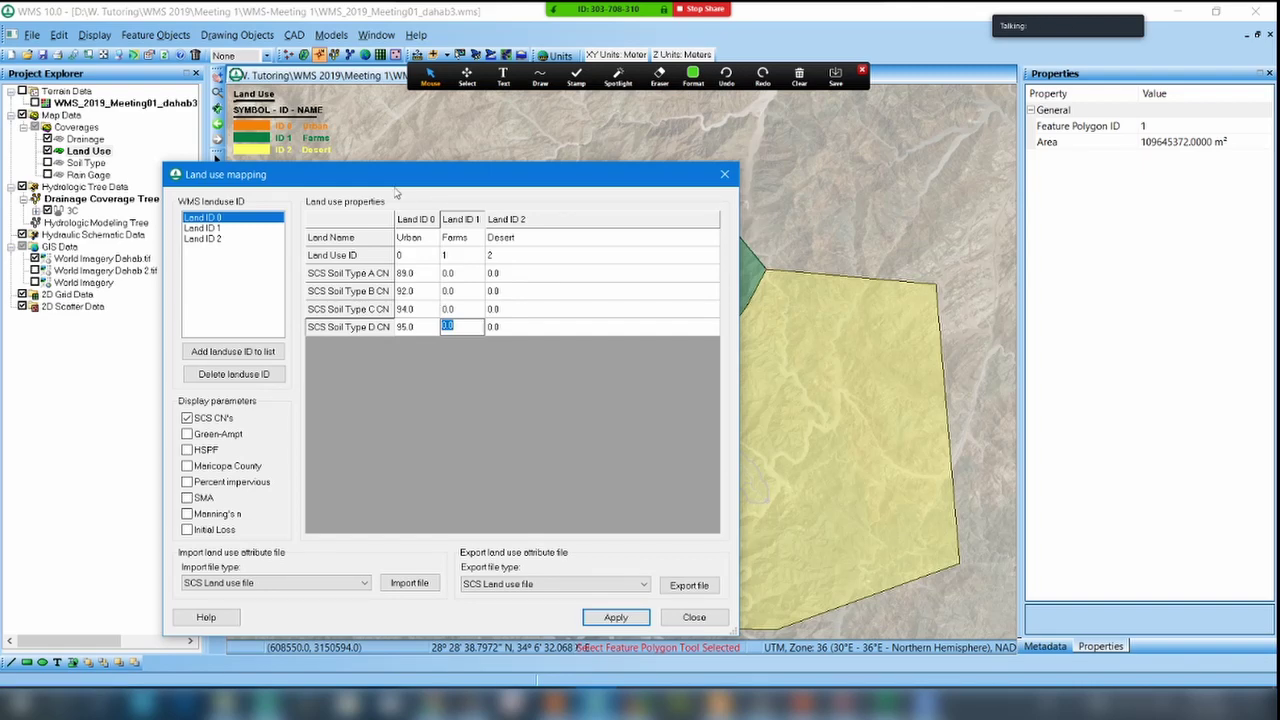
# Set the Farms land use's SCS curve numbers to 68, 79, 86 and 98 for soil types A, B, C and D.
pyautogui.click(455, 276)
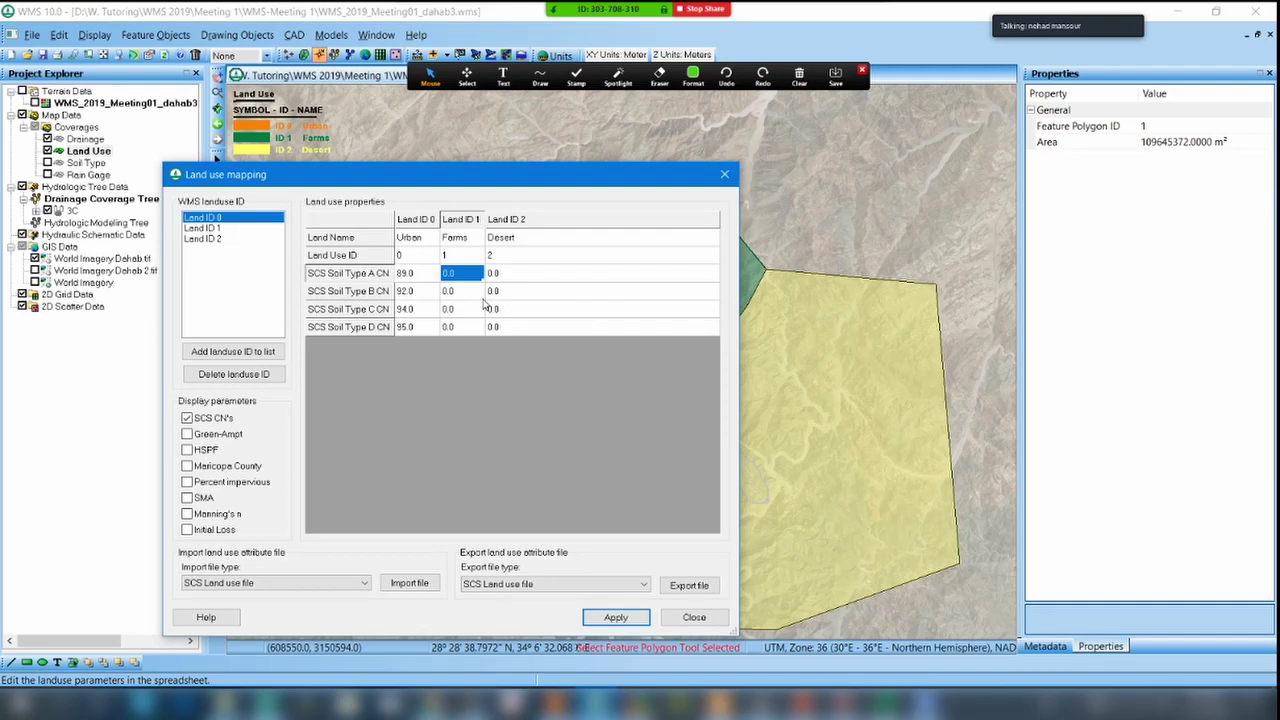
pyautogui.write('68')
pyautogui.press('Return')
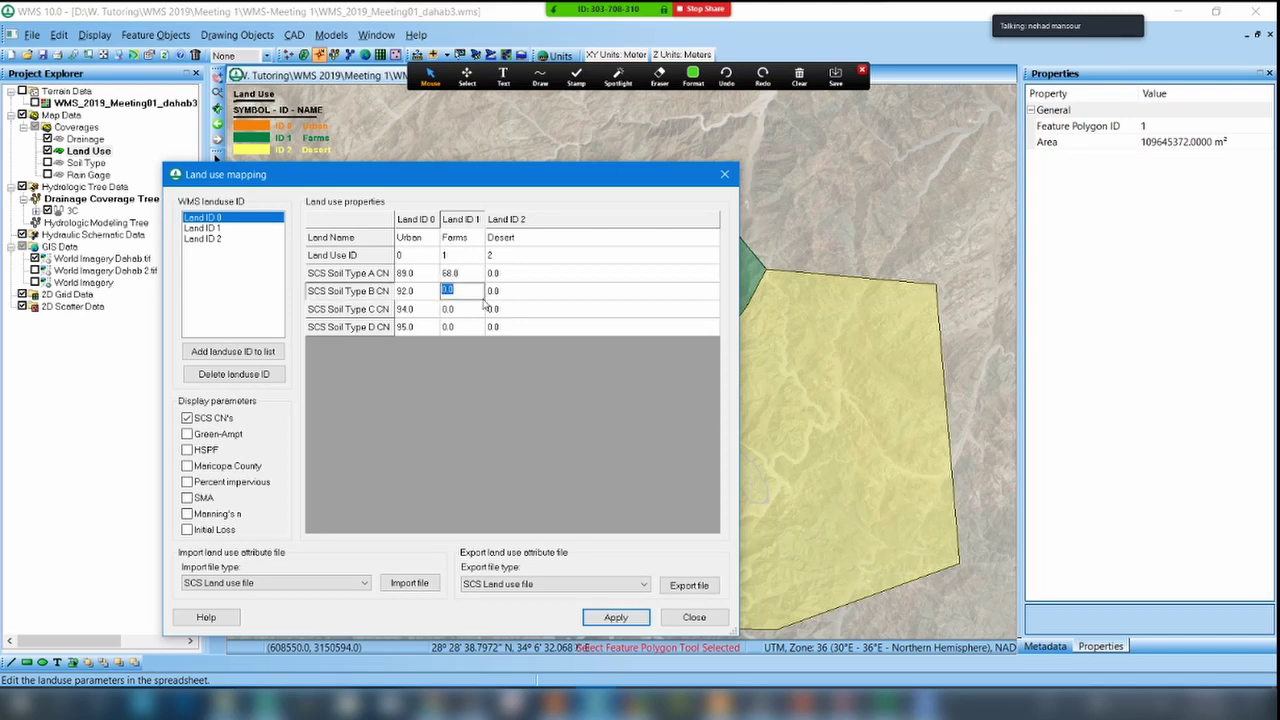
pyautogui.write('79')
pyautogui.press('Return')
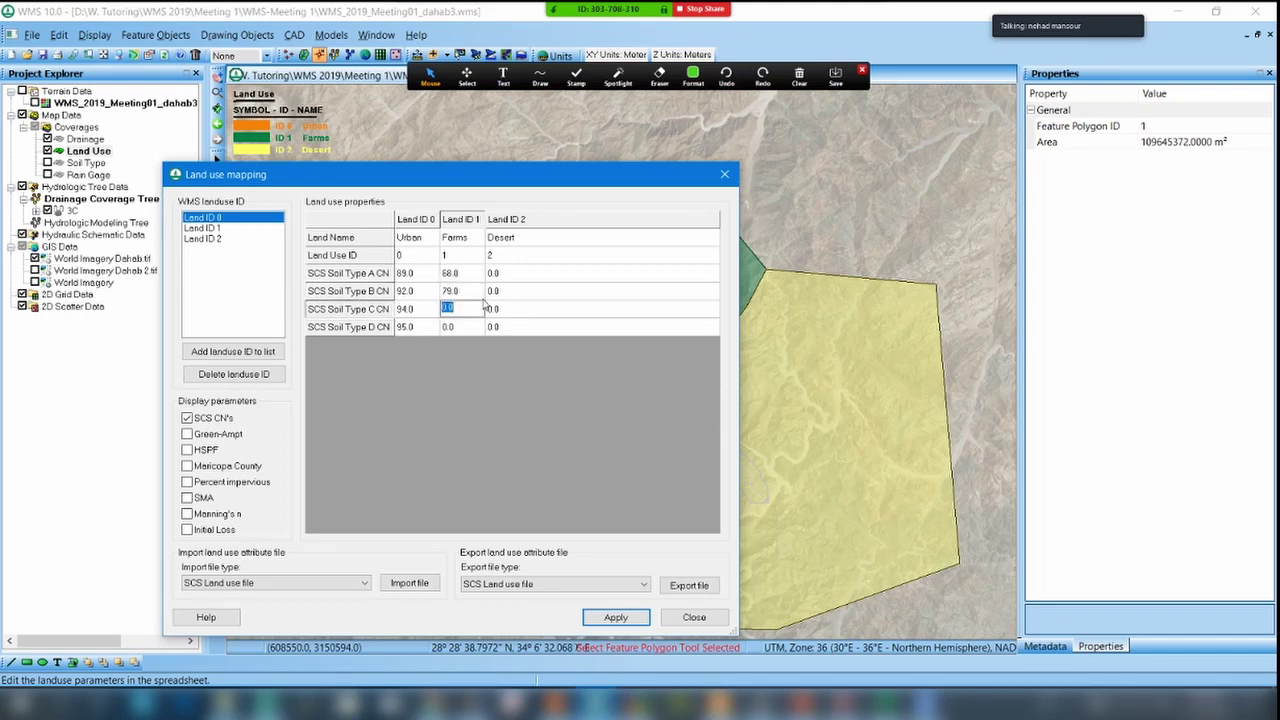
pyautogui.write('86')
pyautogui.press('Return')
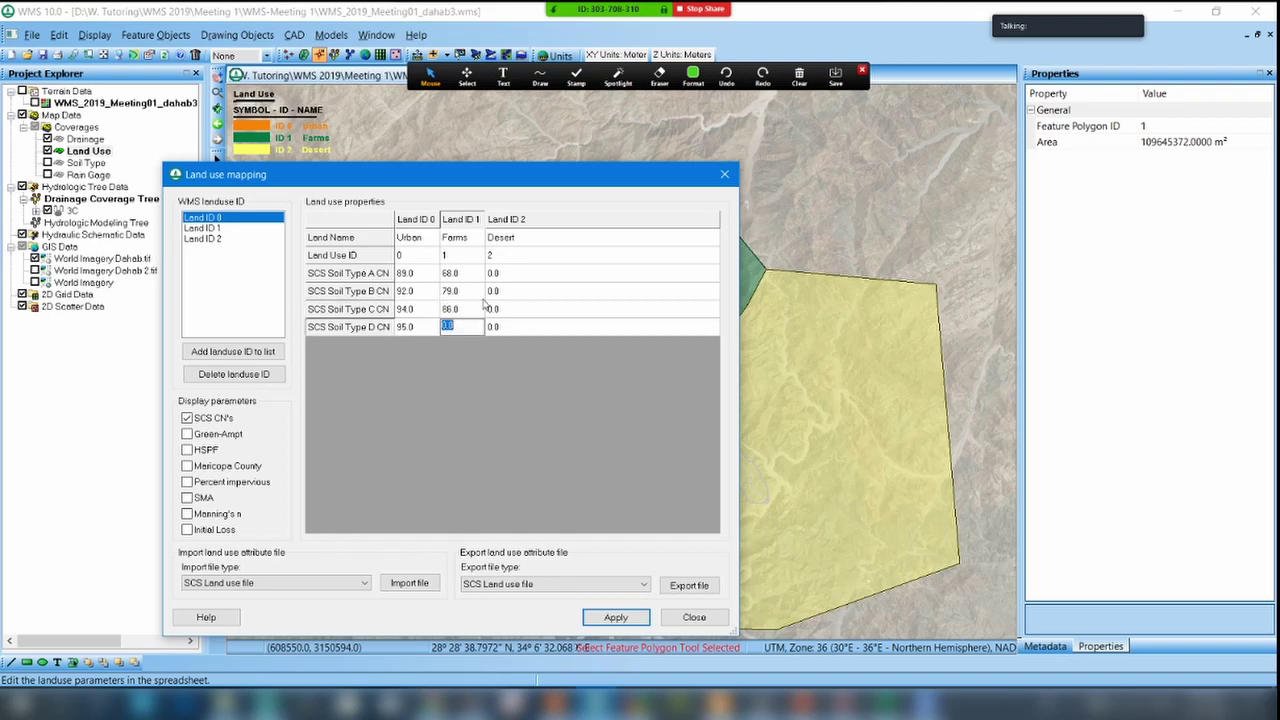
pyautogui.write('98')
pyautogui.press('Tab')
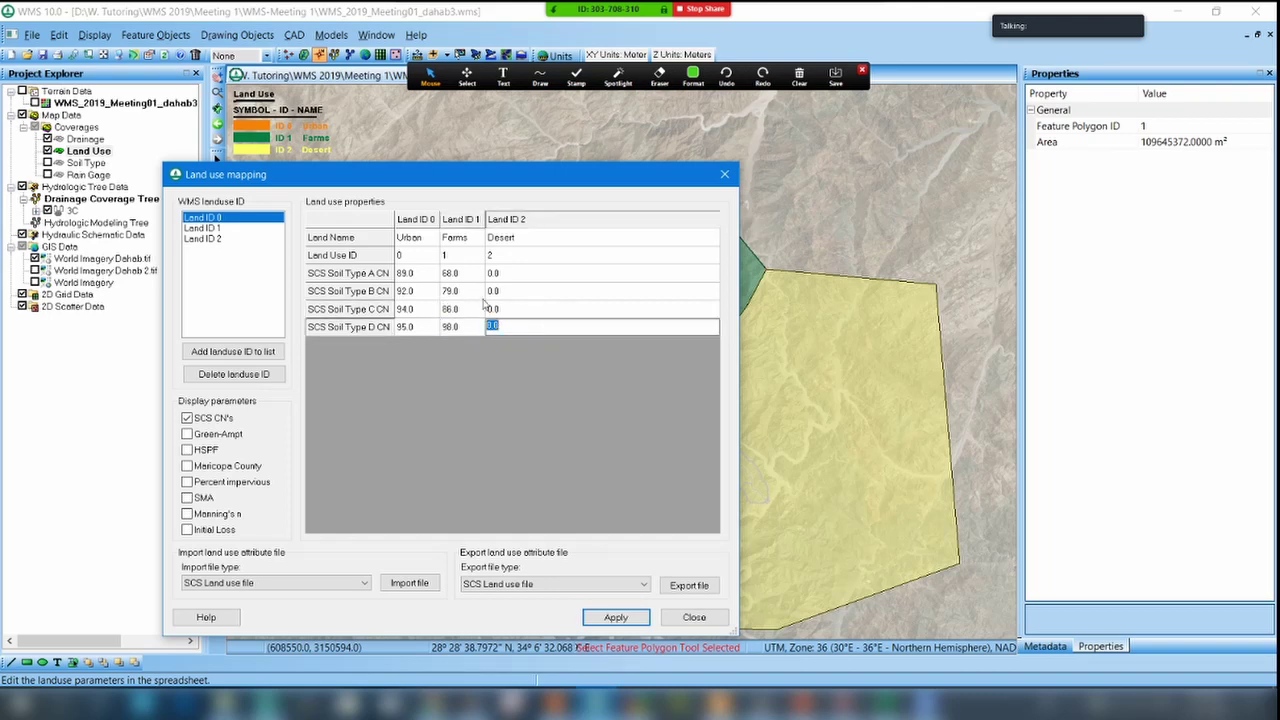
# Set the Desert land use's SCS curve numbers to 63, 77, 85 and 88 for soil types A, B, C and D.
pyautogui.press('Up')
pyautogui.press('Up')
pyautogui.press('Up')
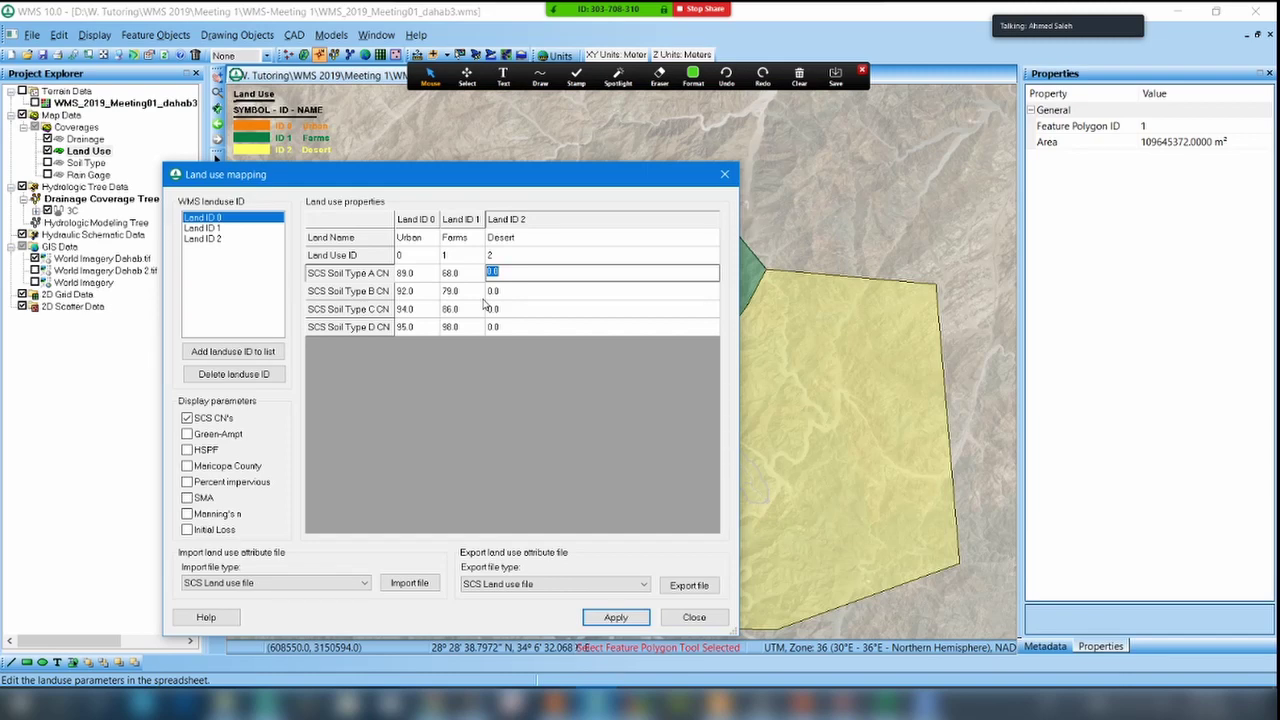
pyautogui.write('63')
pyautogui.press('Return')
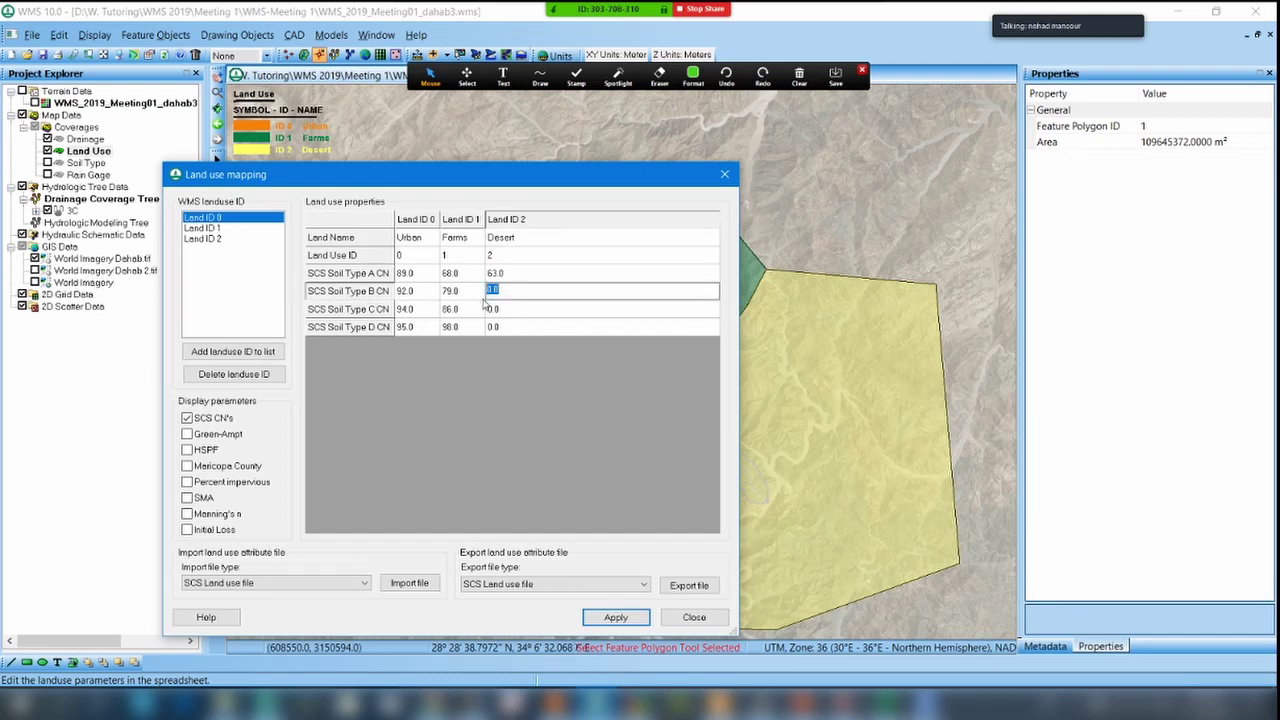
pyautogui.write('77')
pyautogui.press('Return')
pyautogui.write('85')
pyautogui.press('Return')
pyautogui.write('8')
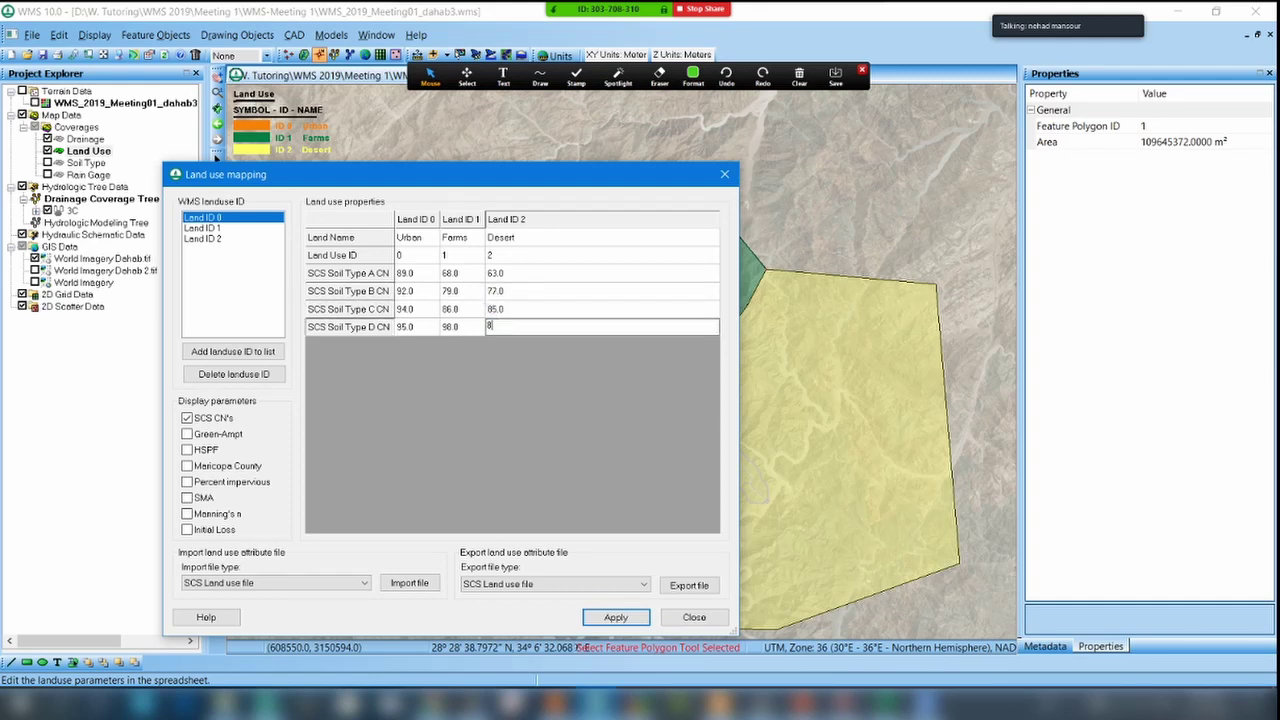
pyautogui.write('8')
pyautogui.click(484, 305)
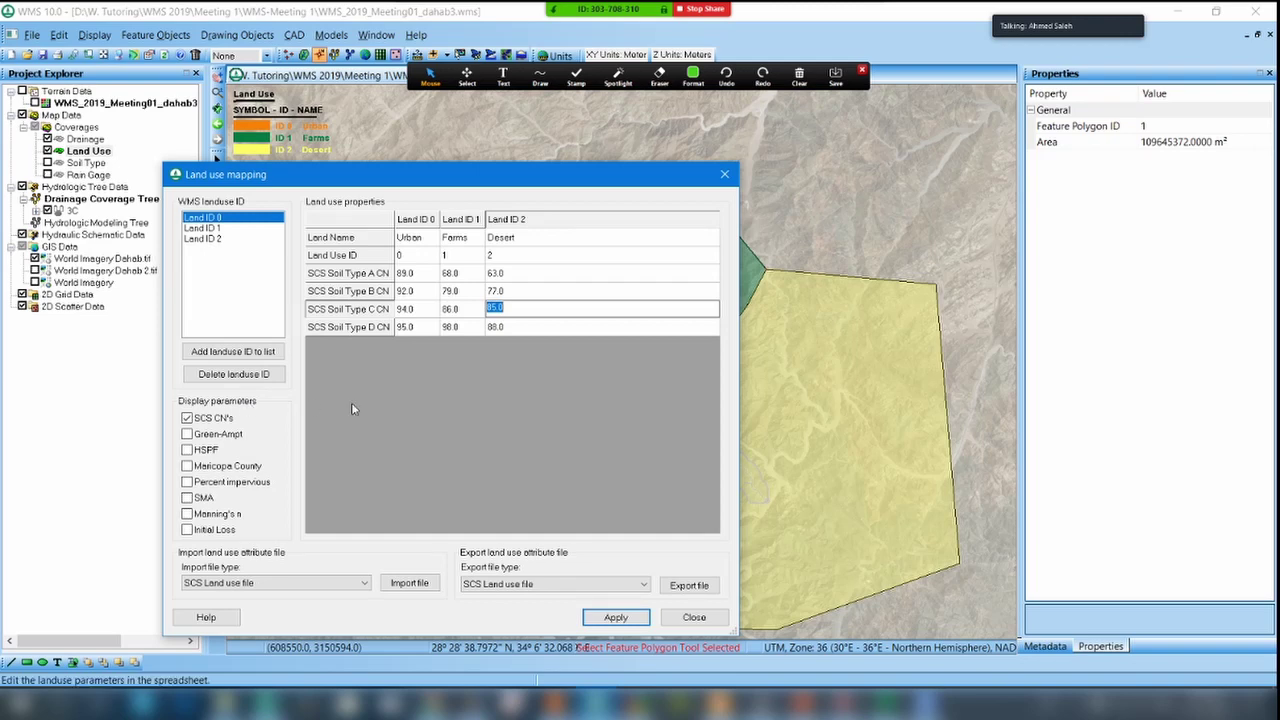
# Review the curve number rows for soil types A to D across the three land uses.
pyautogui.click(322, 274)
pyautogui.click(322, 291)
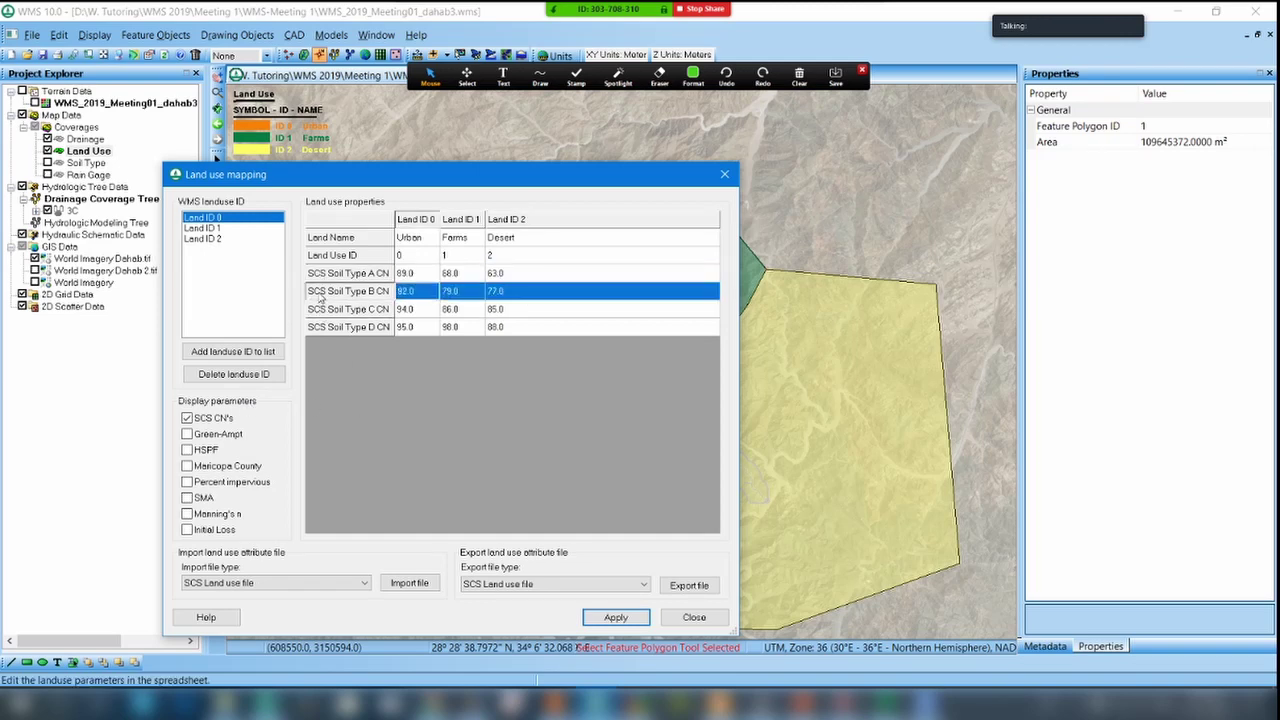
pyautogui.click(320, 309)
pyautogui.click(320, 327)
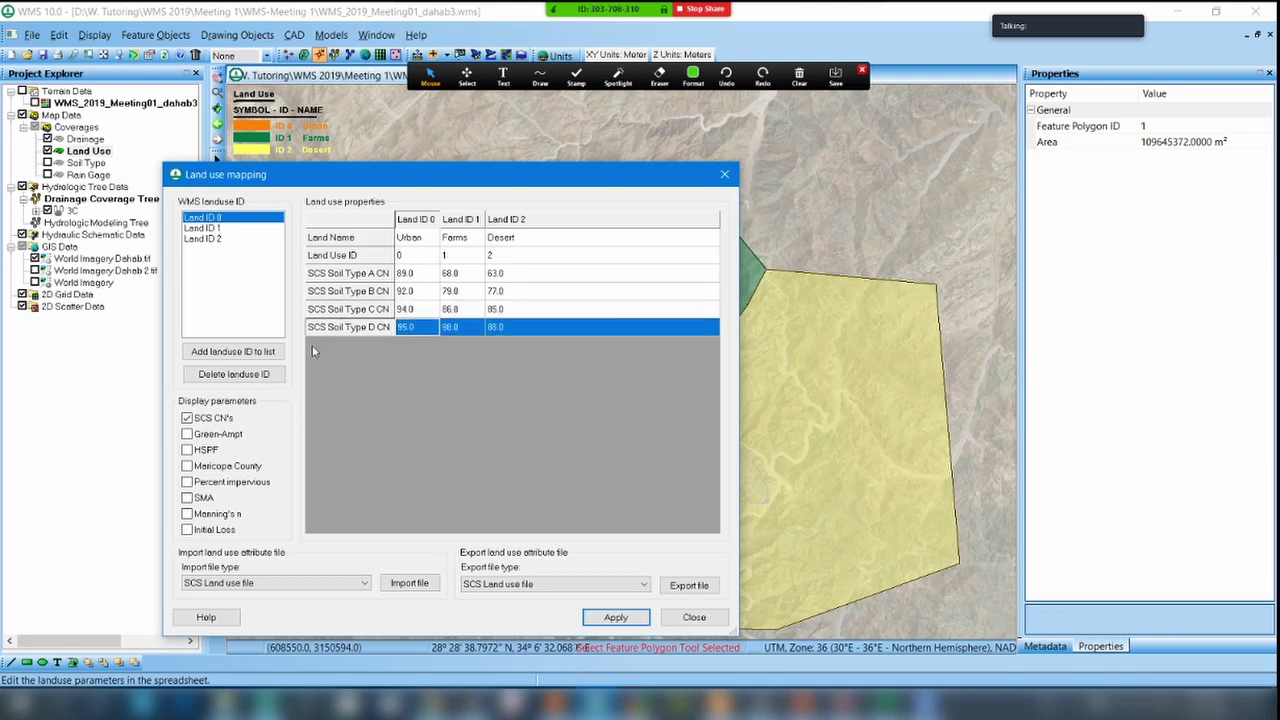
# Show the Green-Ampt parameters, compare their rows with the SCS curve number rows, and hide them again.
pyautogui.click(187, 434)
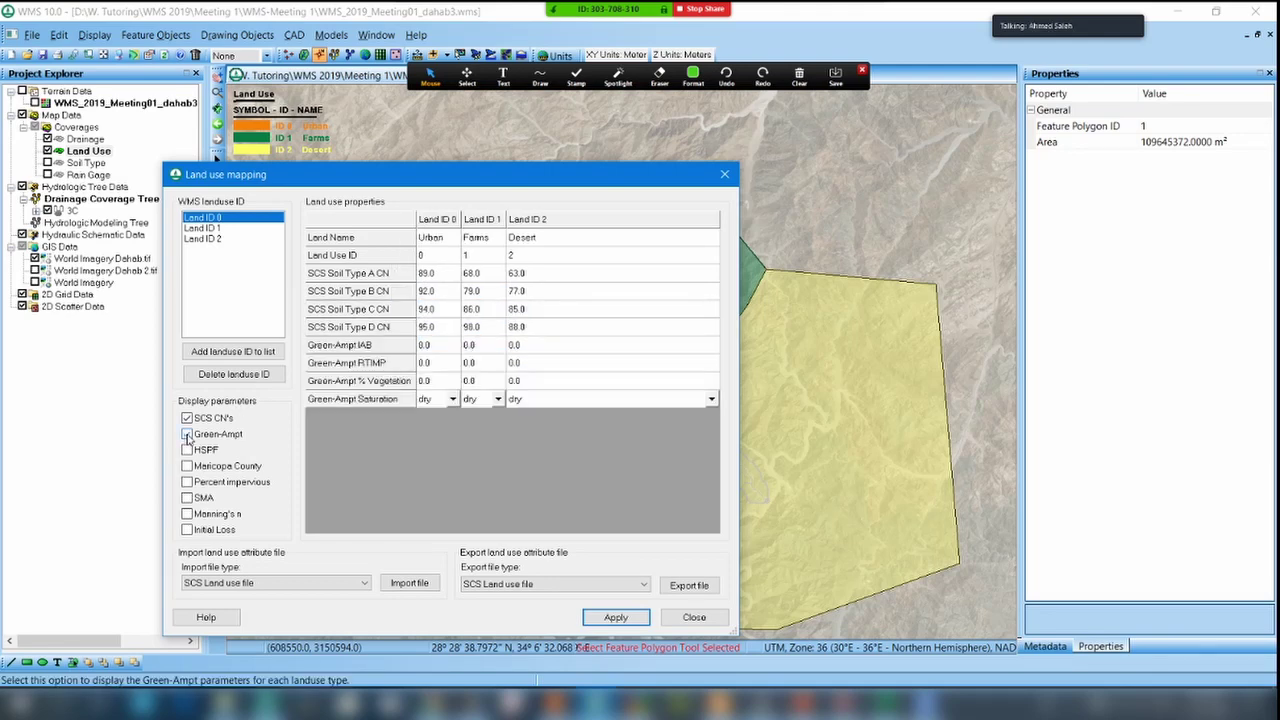
pyautogui.click(326, 275)
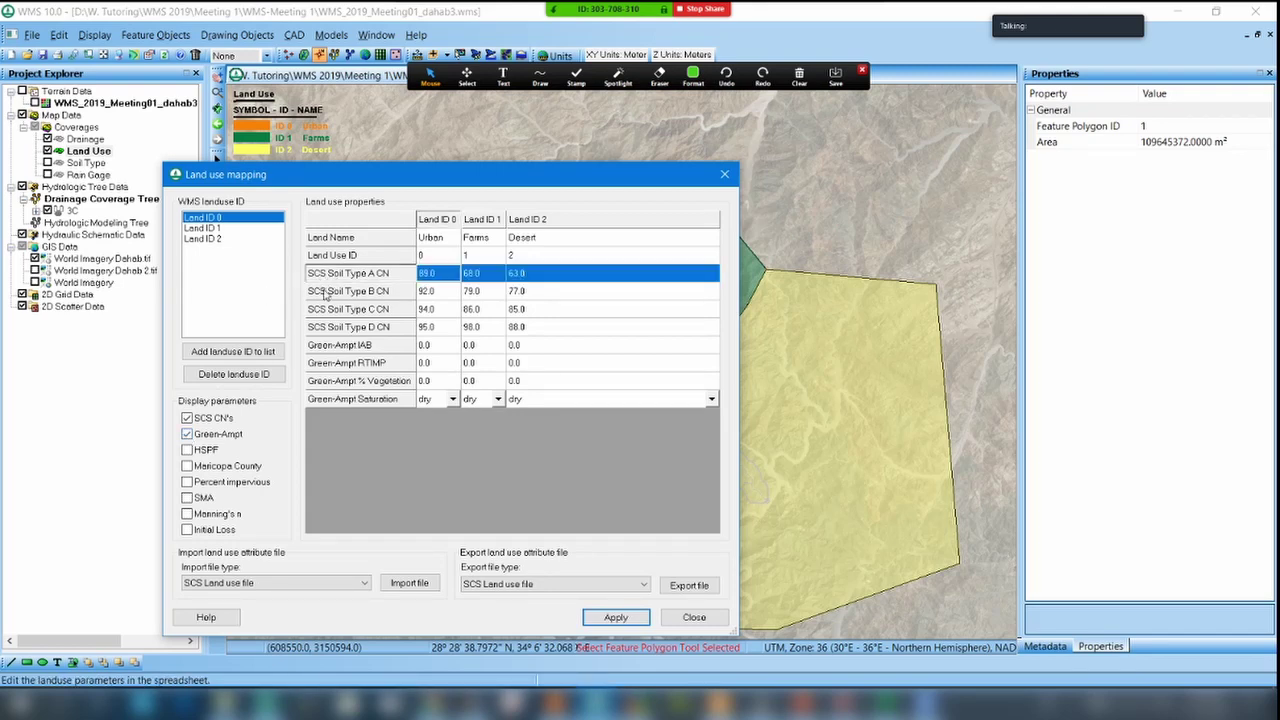
pyautogui.click(324, 292)
pyautogui.click(323, 309)
pyautogui.click(324, 327)
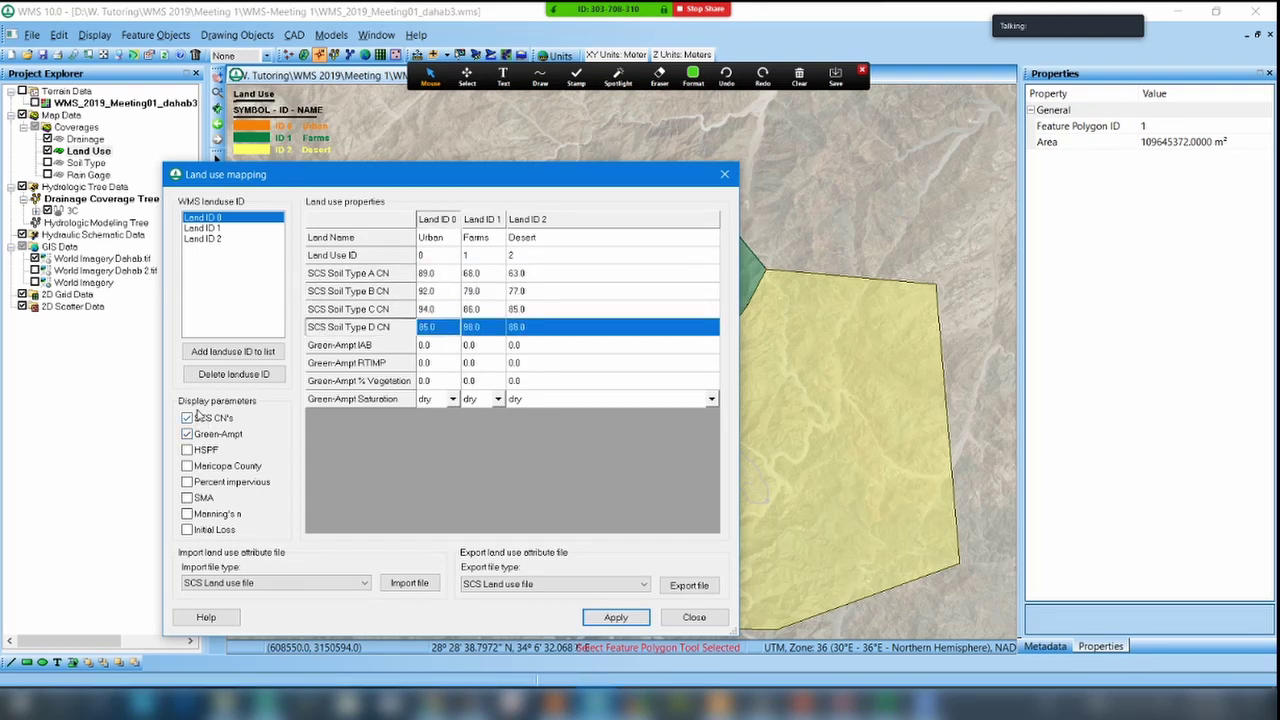
pyautogui.click(360, 346)
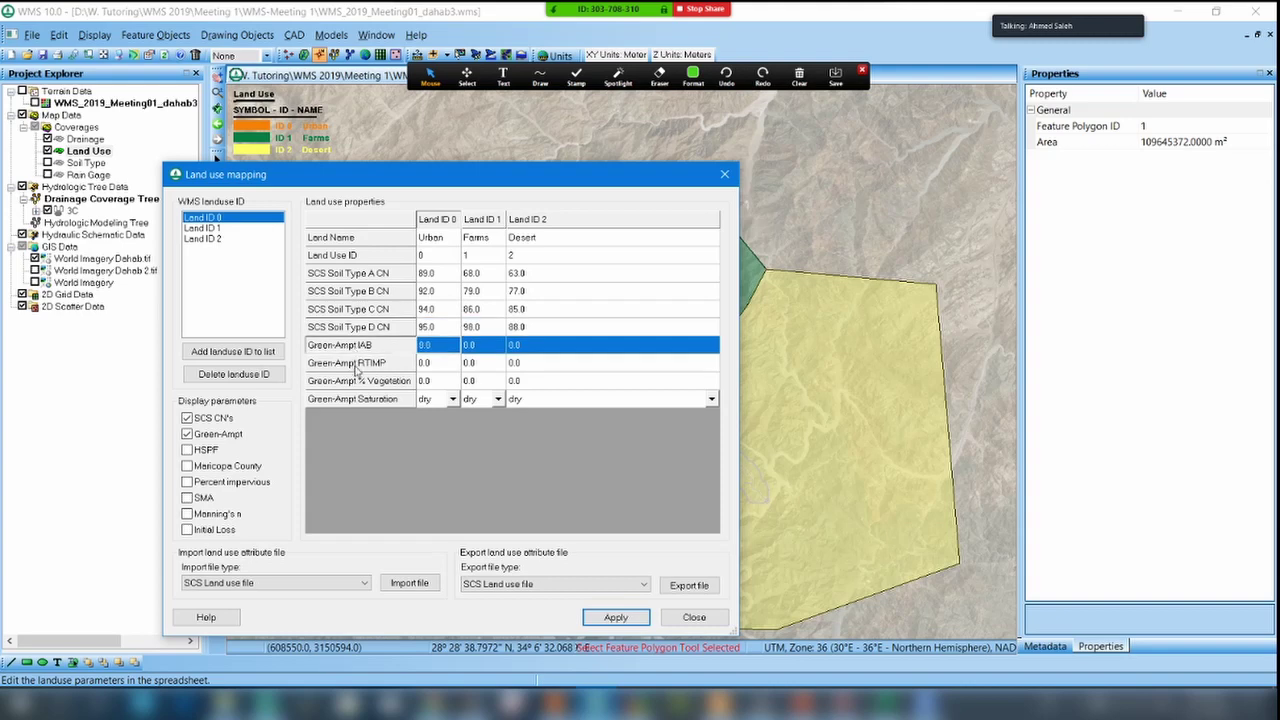
pyautogui.click(355, 364)
pyautogui.click(351, 385)
pyautogui.click(340, 401)
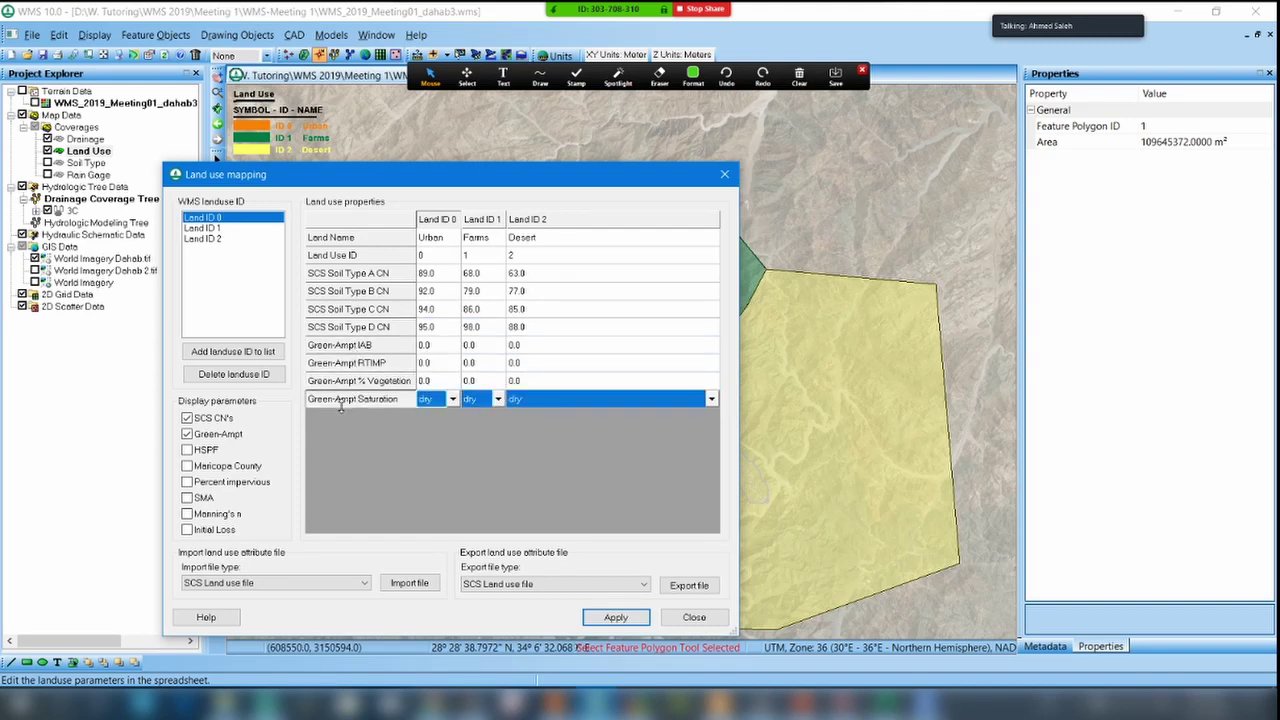
pyautogui.click(187, 434)
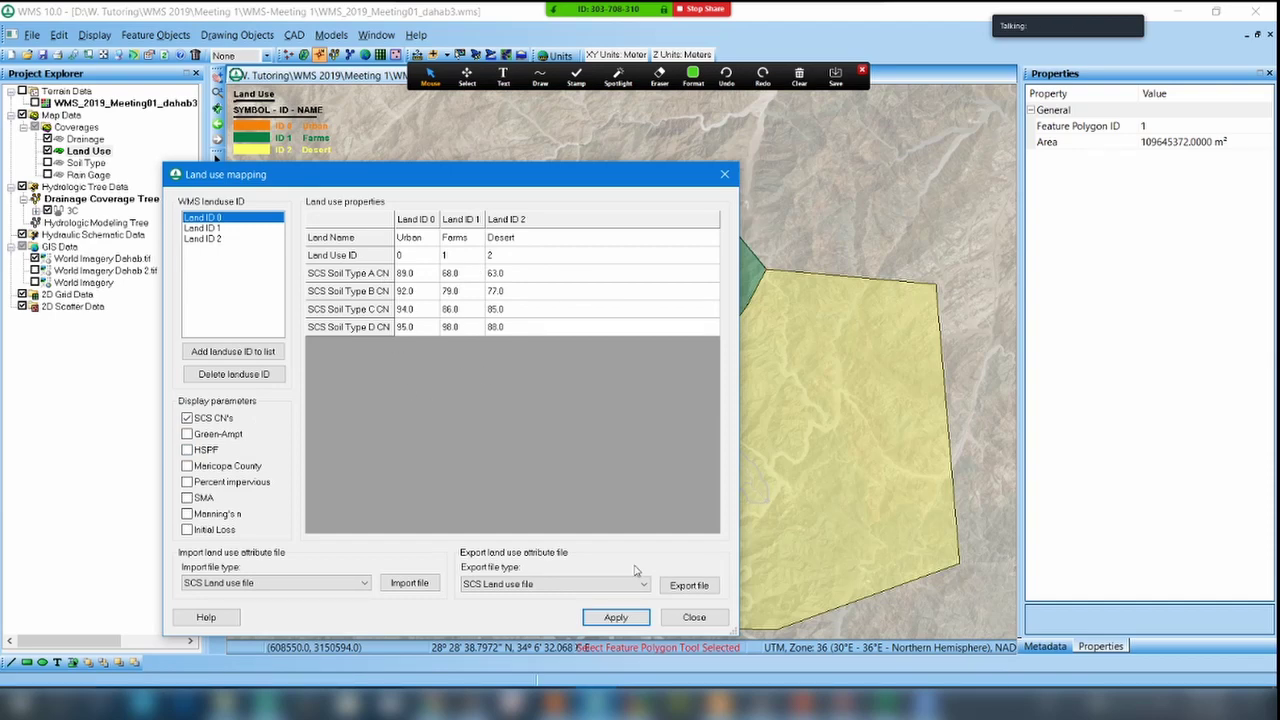
# Apply the land use mapping and save the project.
pyautogui.click(616, 618)
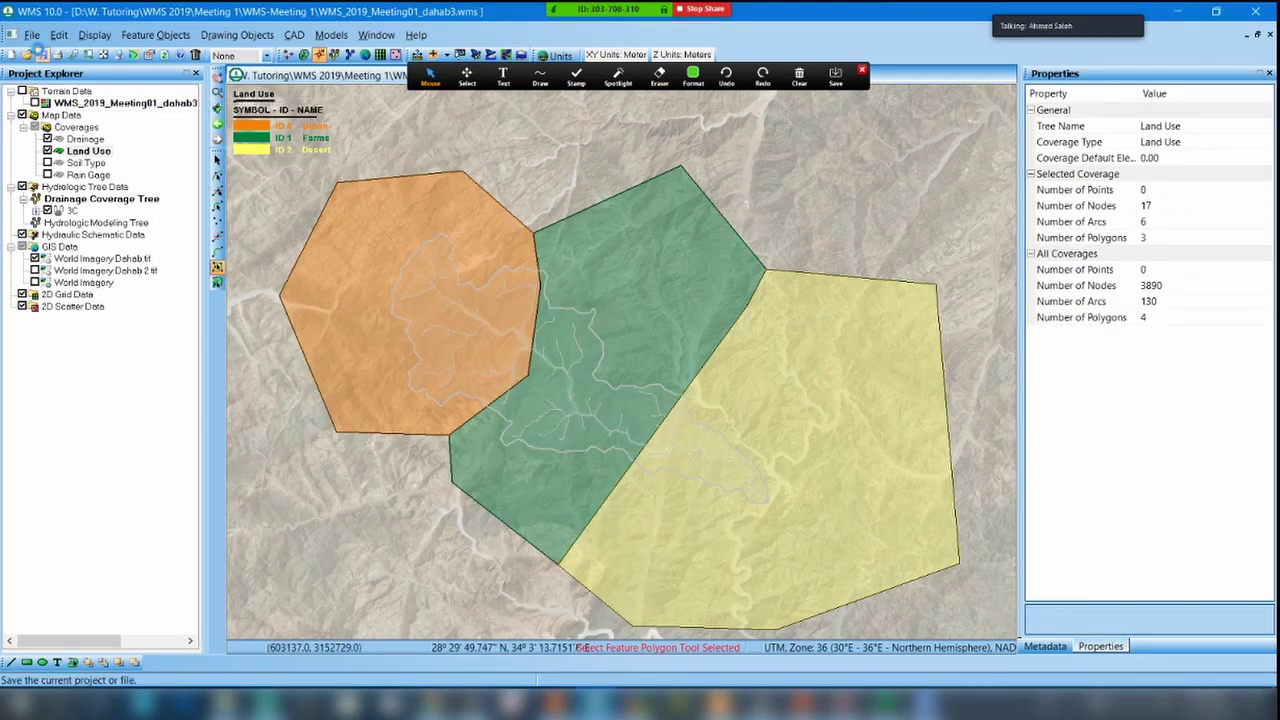
pyautogui.click(42, 54)
pyautogui.click(746, 388)
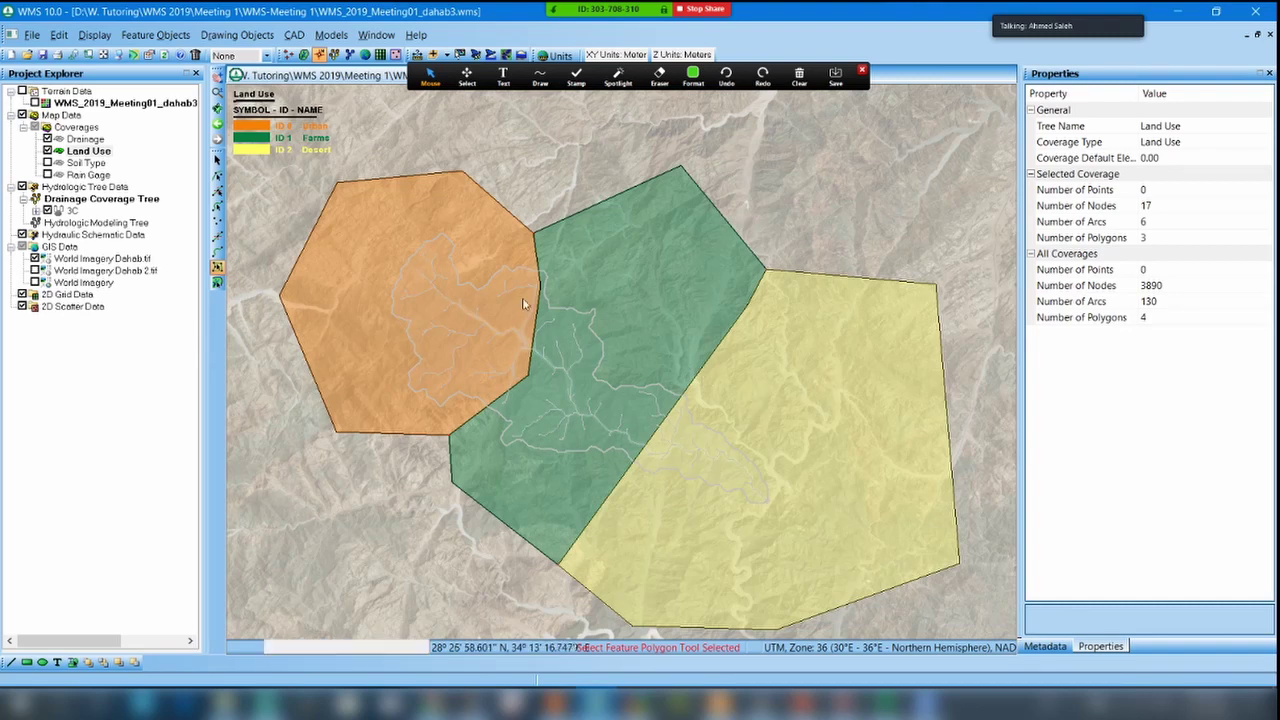
# Activate the Soil Type coverage and draw a closed four-sided feature arc around the western part of the watershed.
pyautogui.click(88, 164)
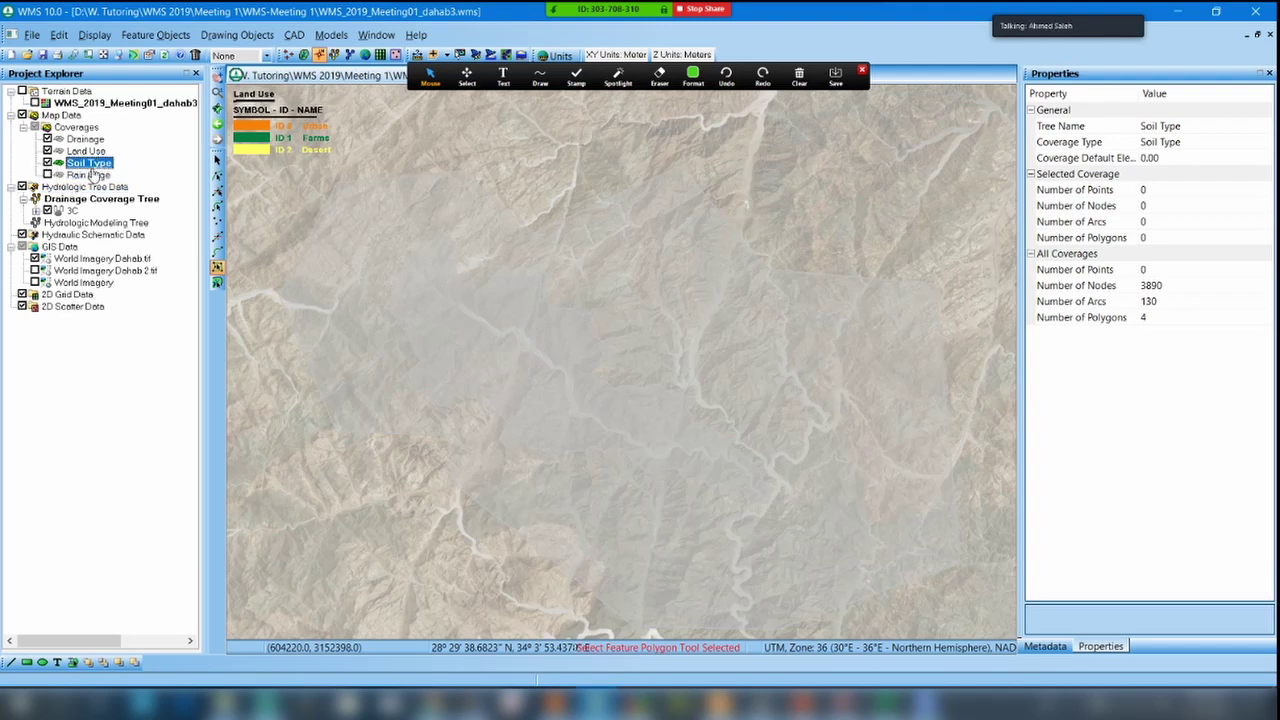
pyautogui.click(860, 73)
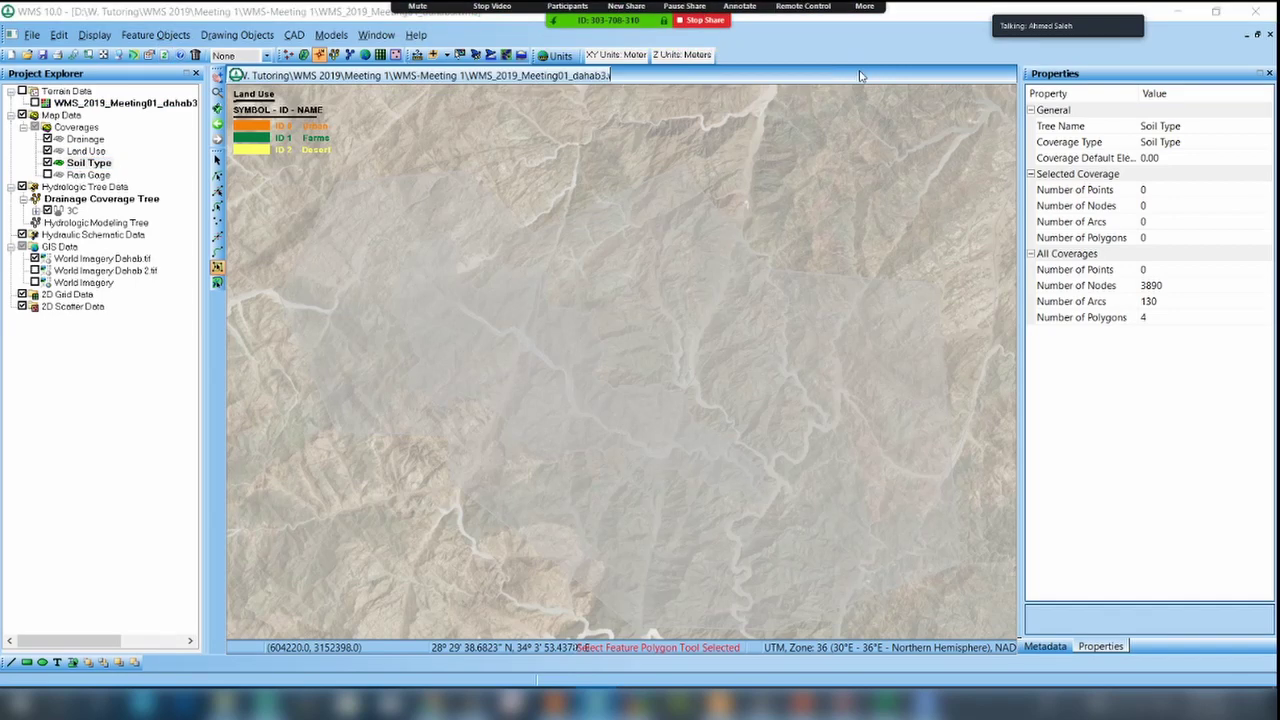
pyautogui.click(89, 162)
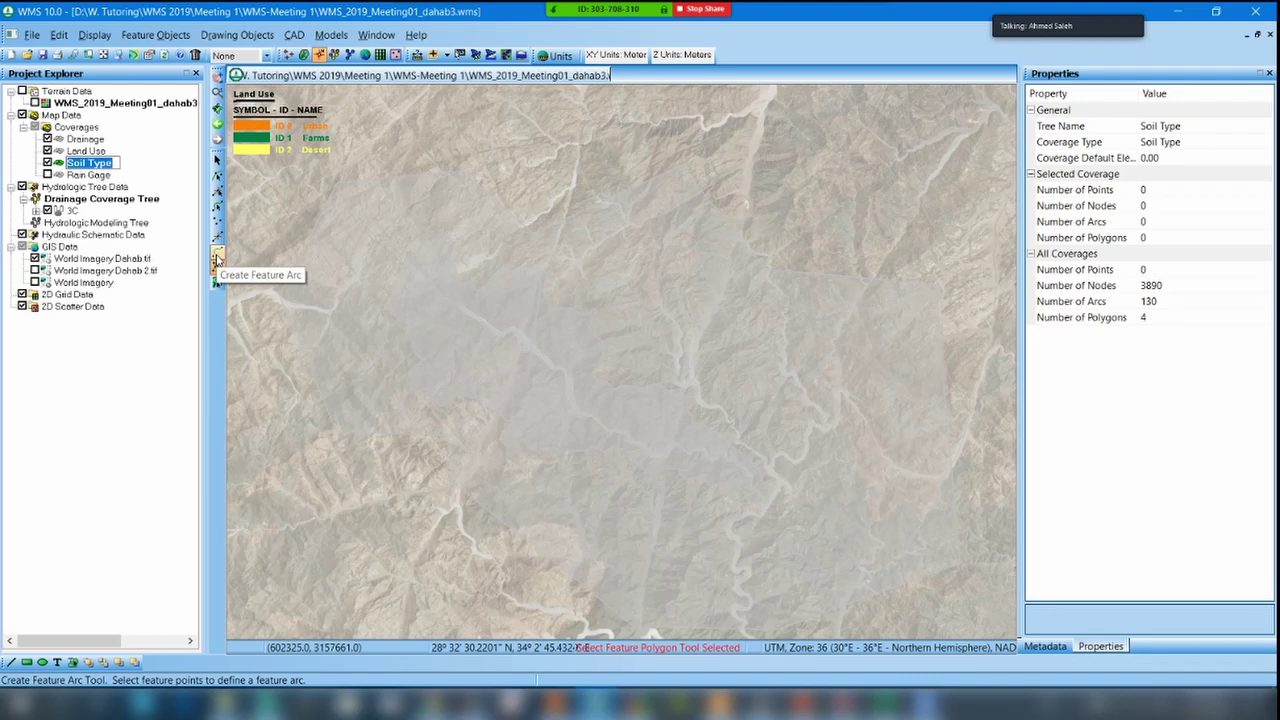
pyautogui.click(217, 258)
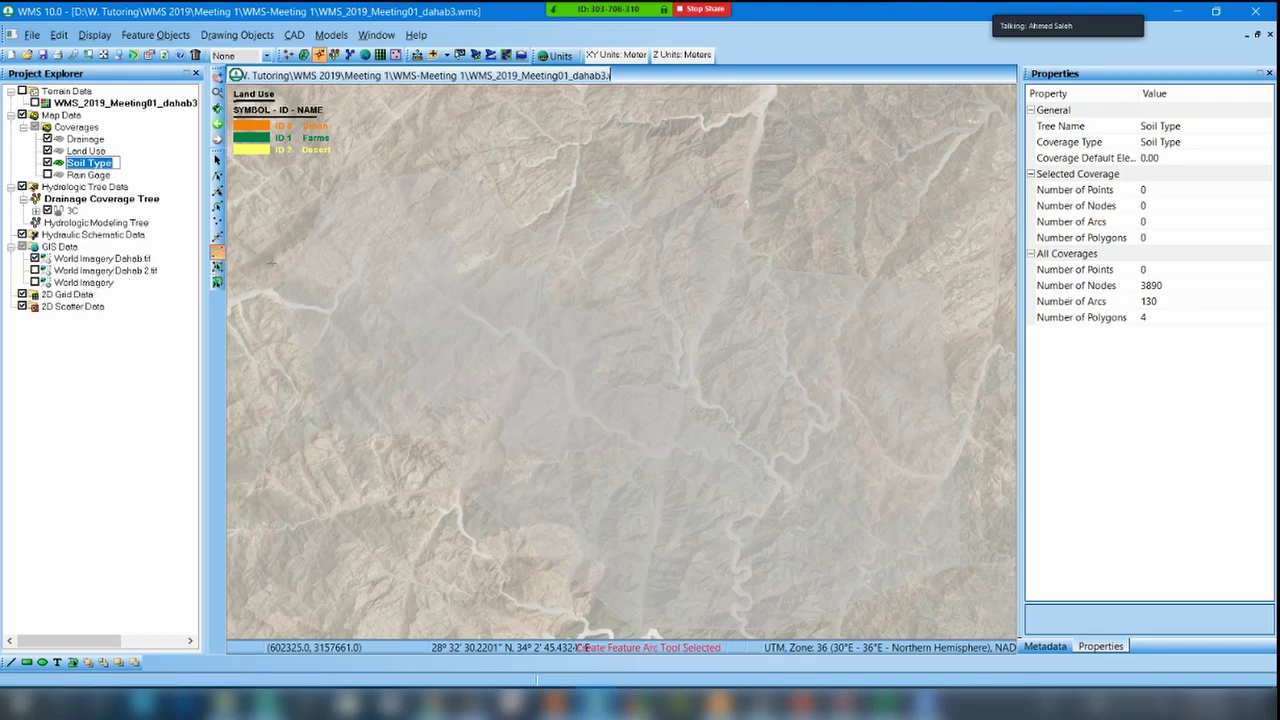
pyautogui.click(490, 112)
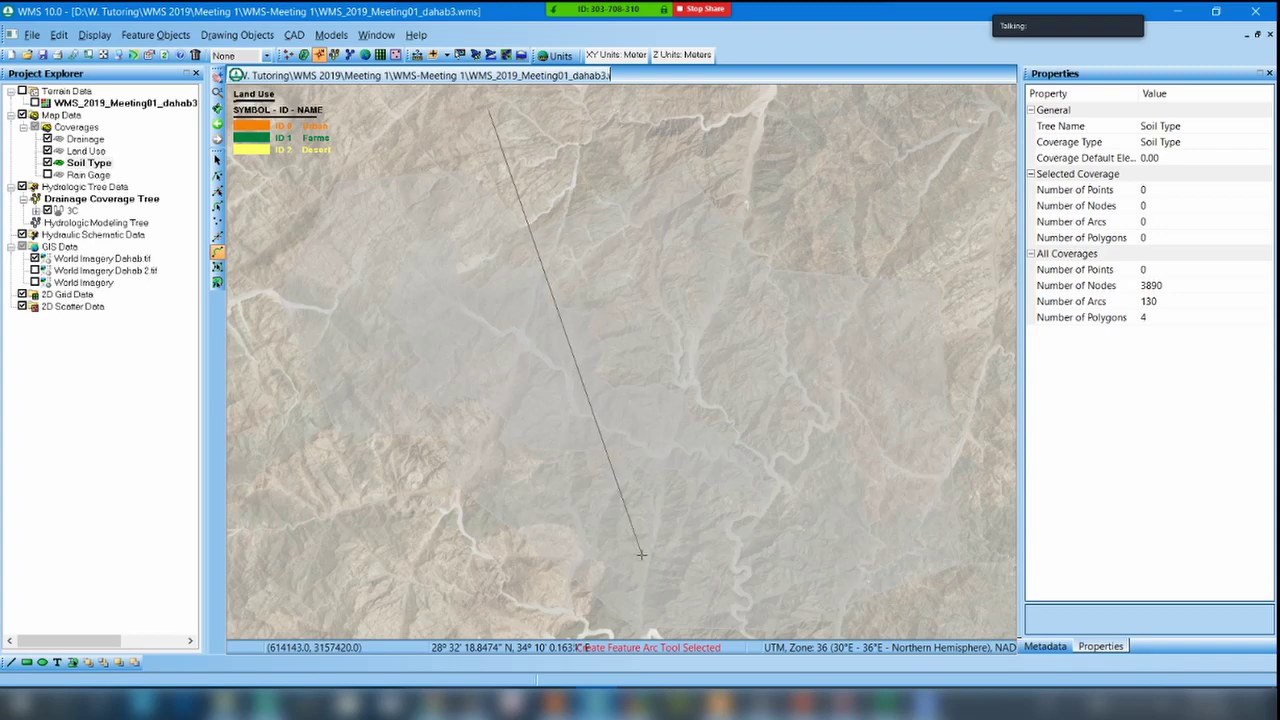
pyautogui.click(557, 559)
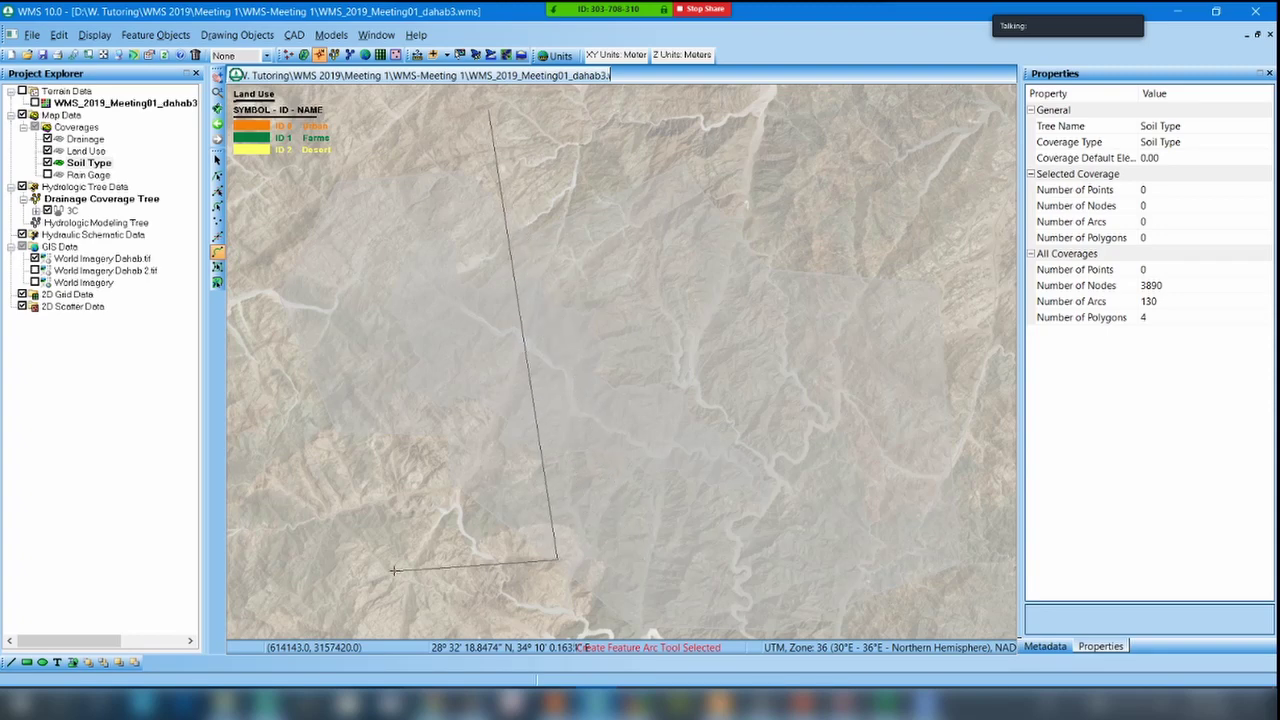
pyautogui.click(307, 557)
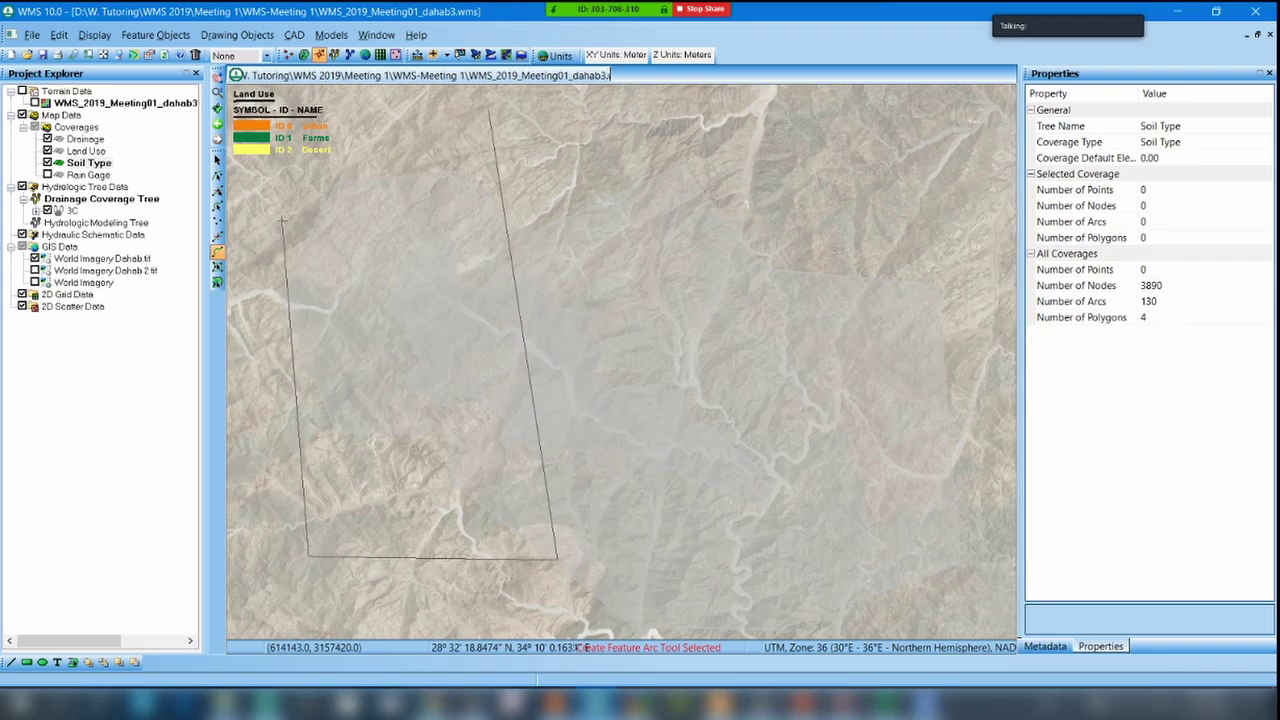
pyautogui.click(282, 218)
pyautogui.click(490, 112)
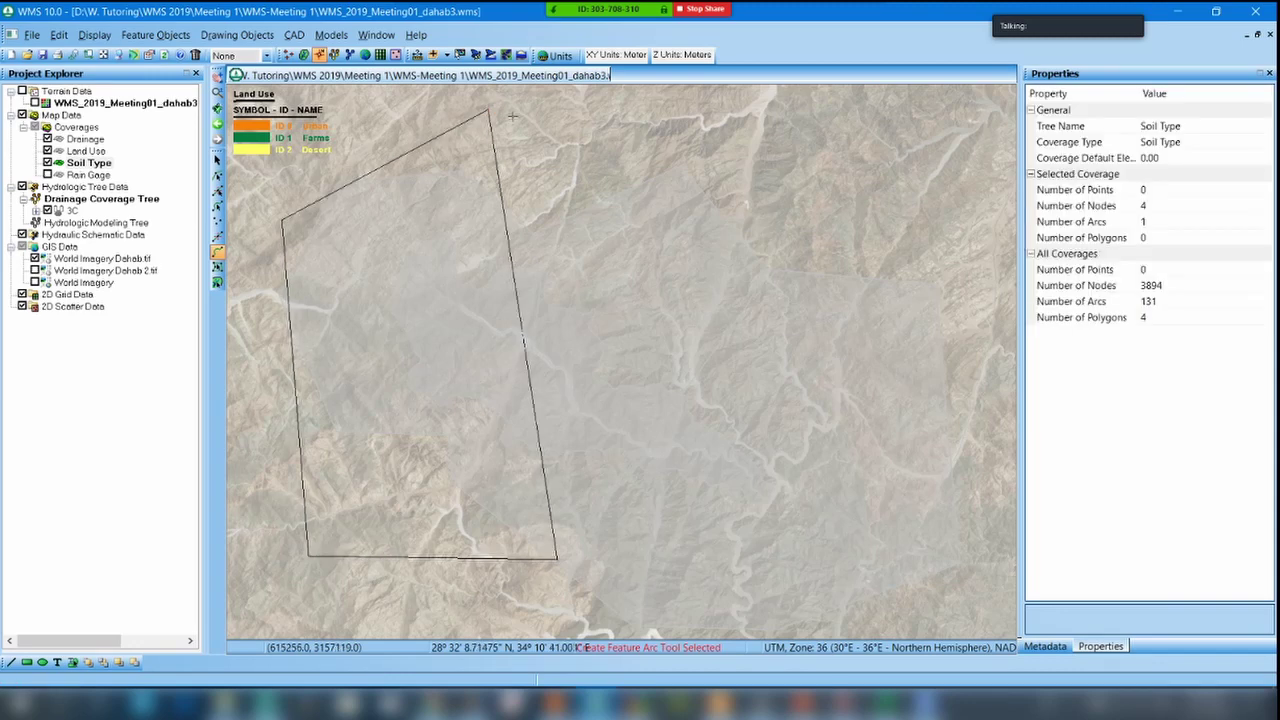
# Draw a second feature arc enclosing the eastern area, starting and ending on the shared boundary's end nodes.
pyautogui.click(490, 112)
pyautogui.click(977, 220)
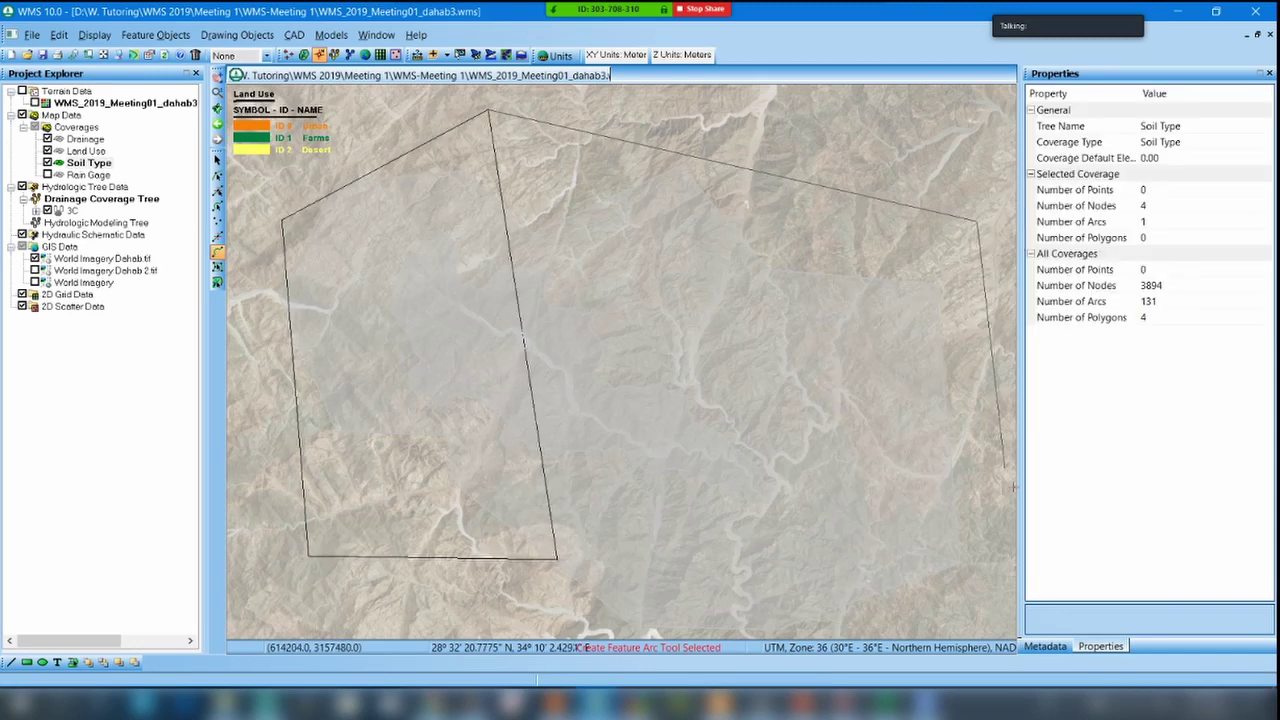
pyautogui.click(990, 605)
pyautogui.click(870, 624)
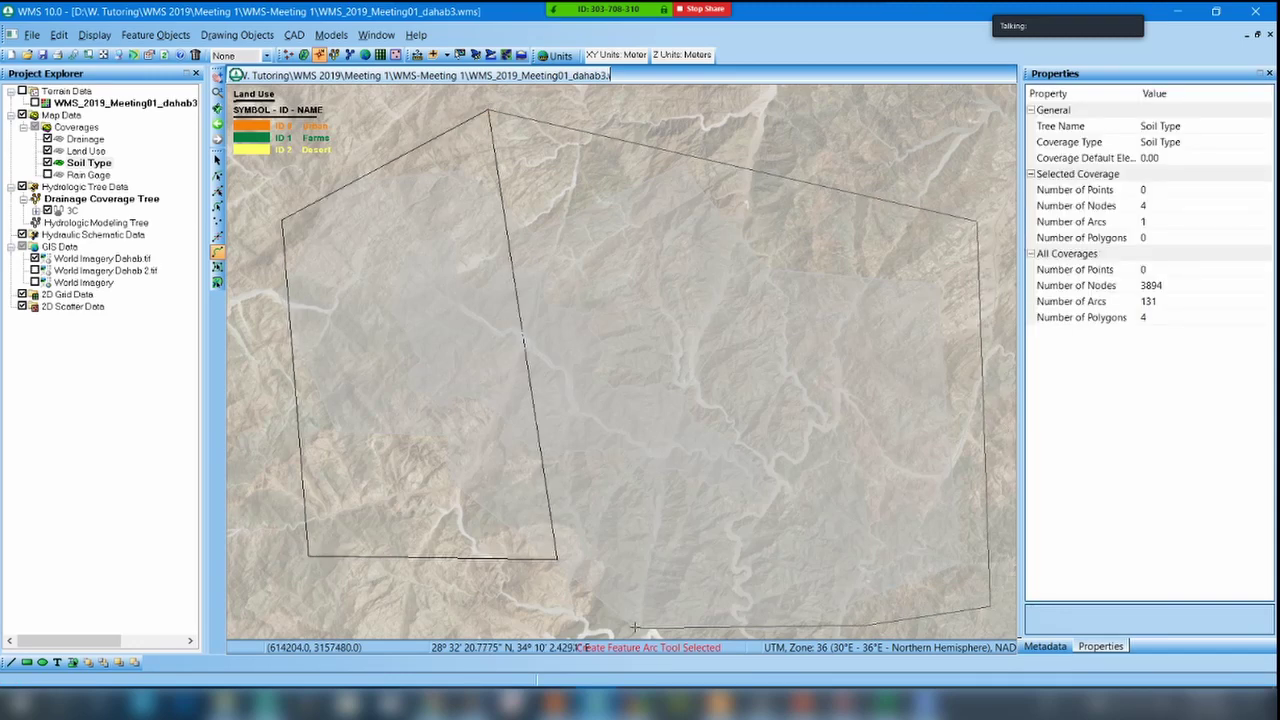
pyautogui.click(550, 619)
pyautogui.click(557, 559)
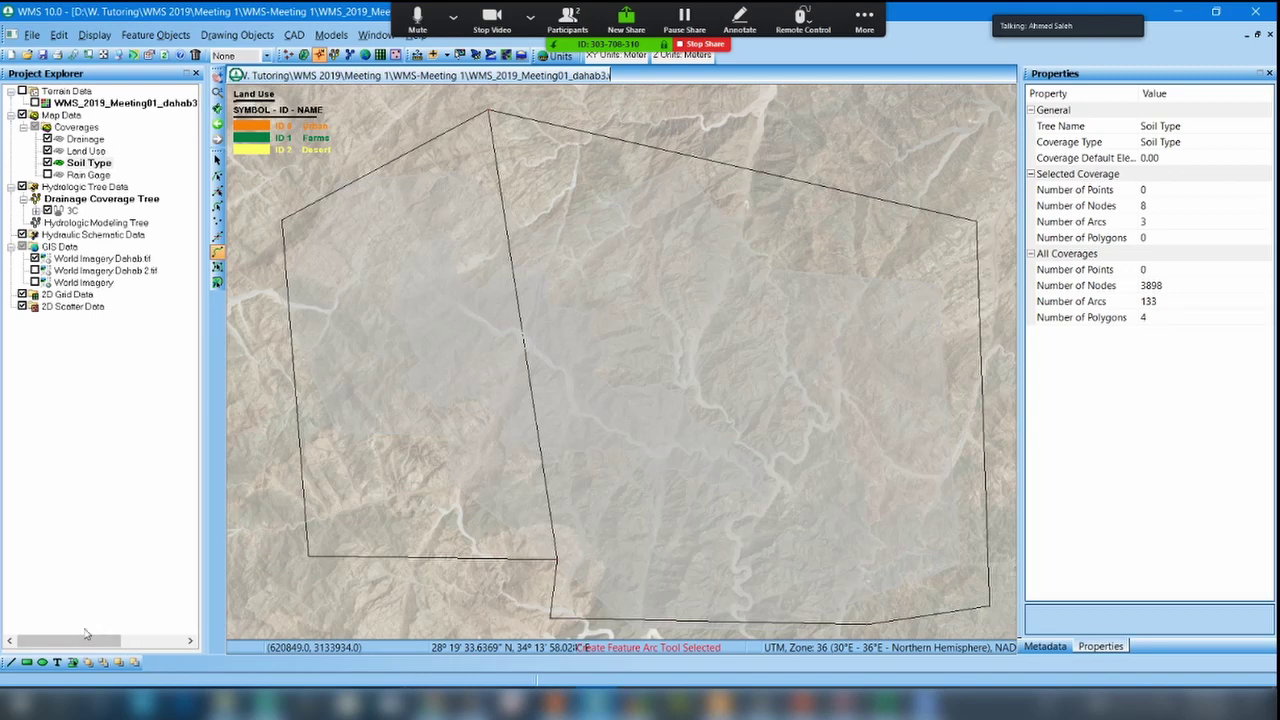
# Build the Soil Type polygons using all arcs.
pyautogui.click(156, 35)
pyautogui.click(157, 36)
pyautogui.click(156, 35)
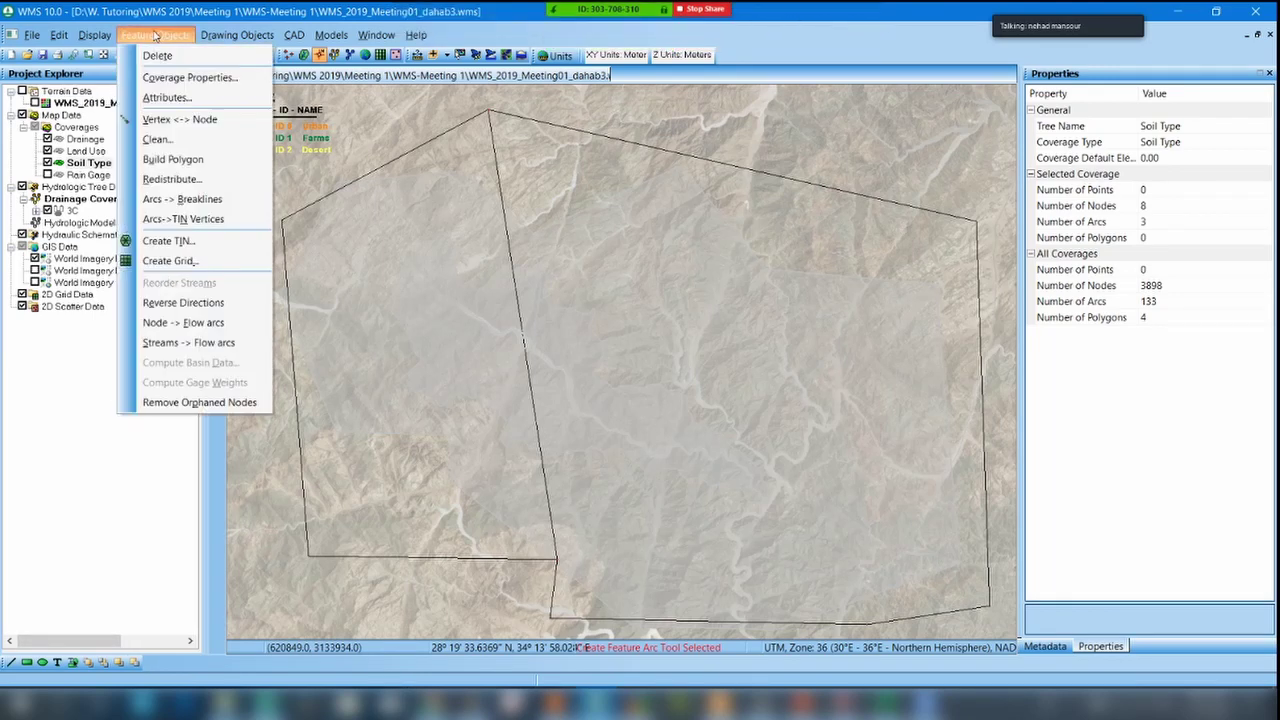
pyautogui.click(156, 35)
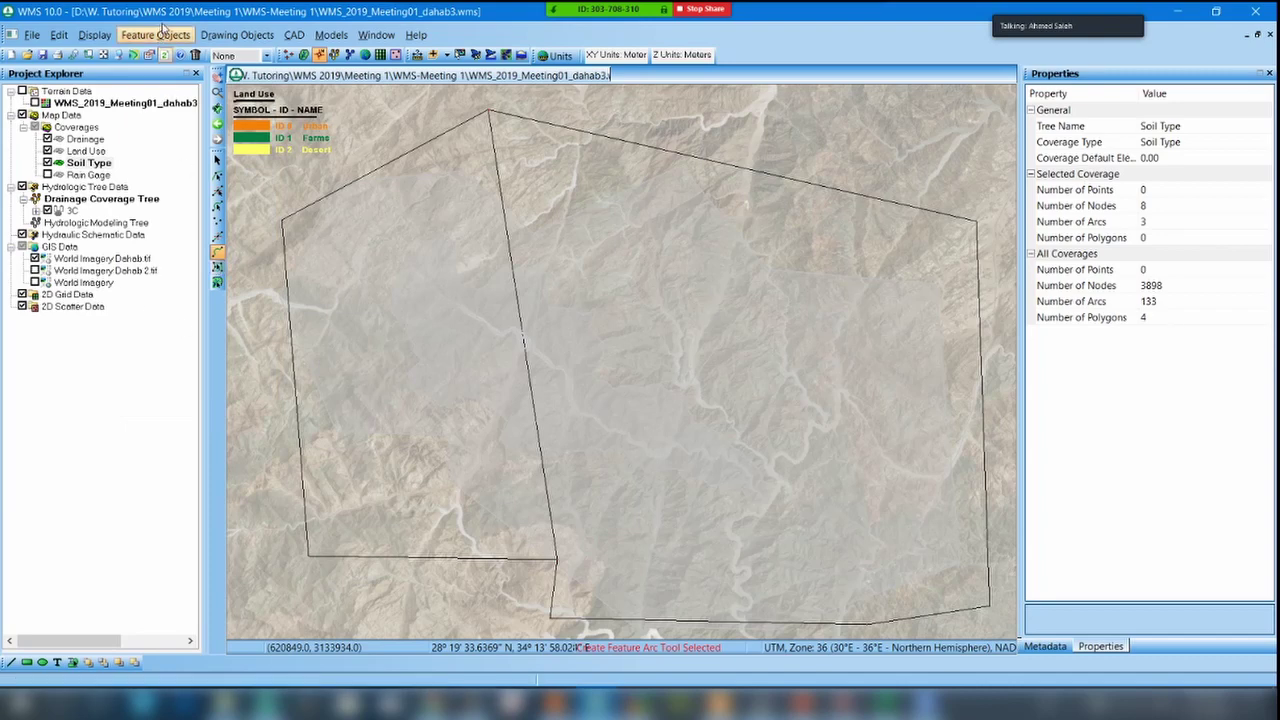
pyautogui.click(167, 33)
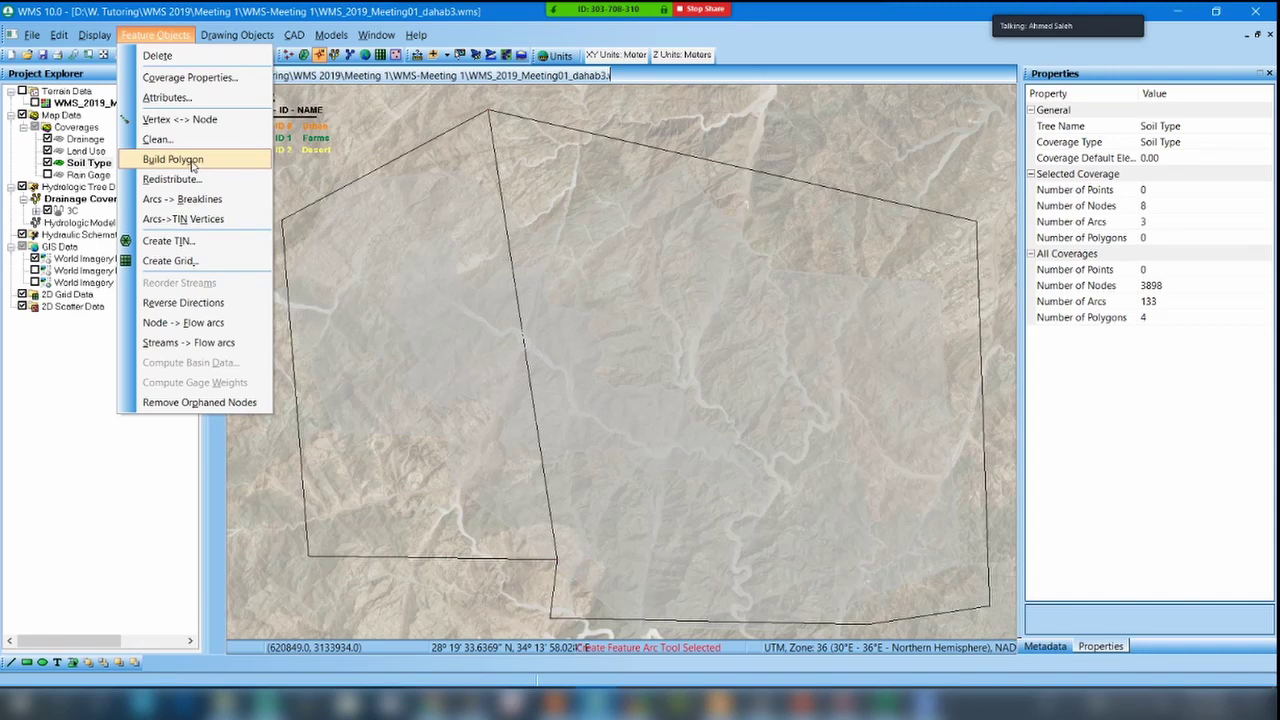
pyautogui.click(180, 160)
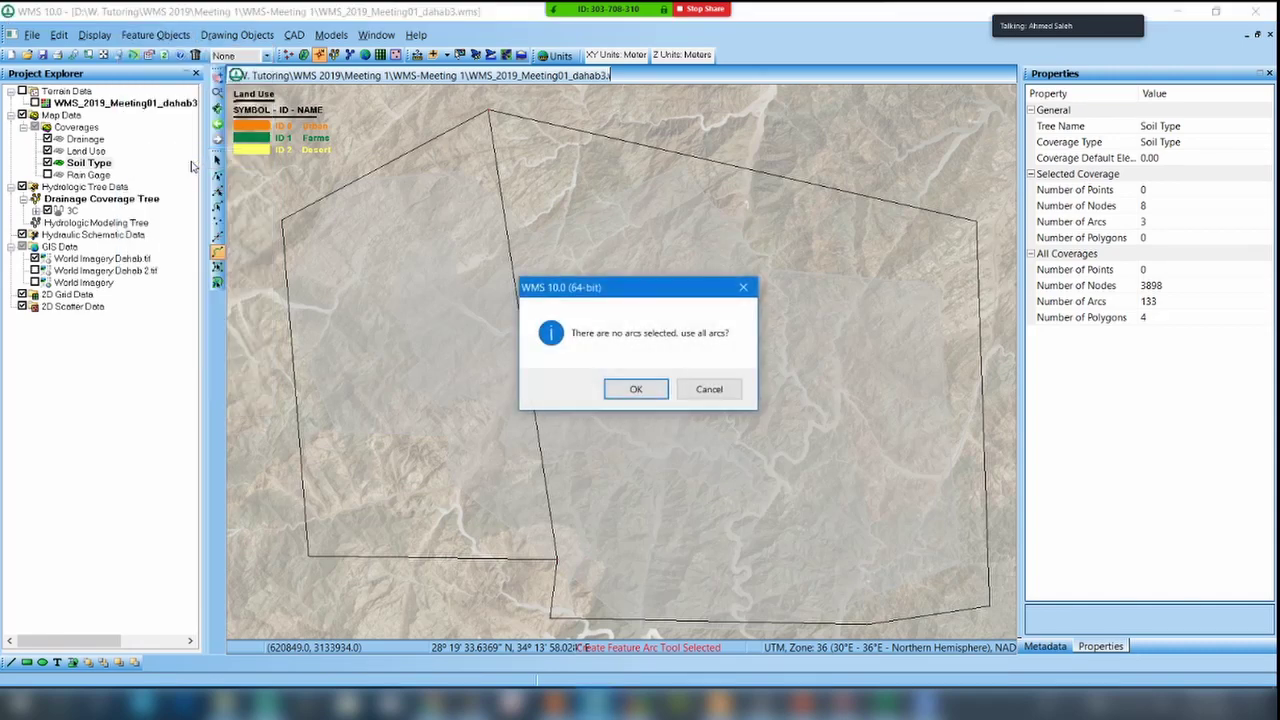
pyautogui.click(635, 390)
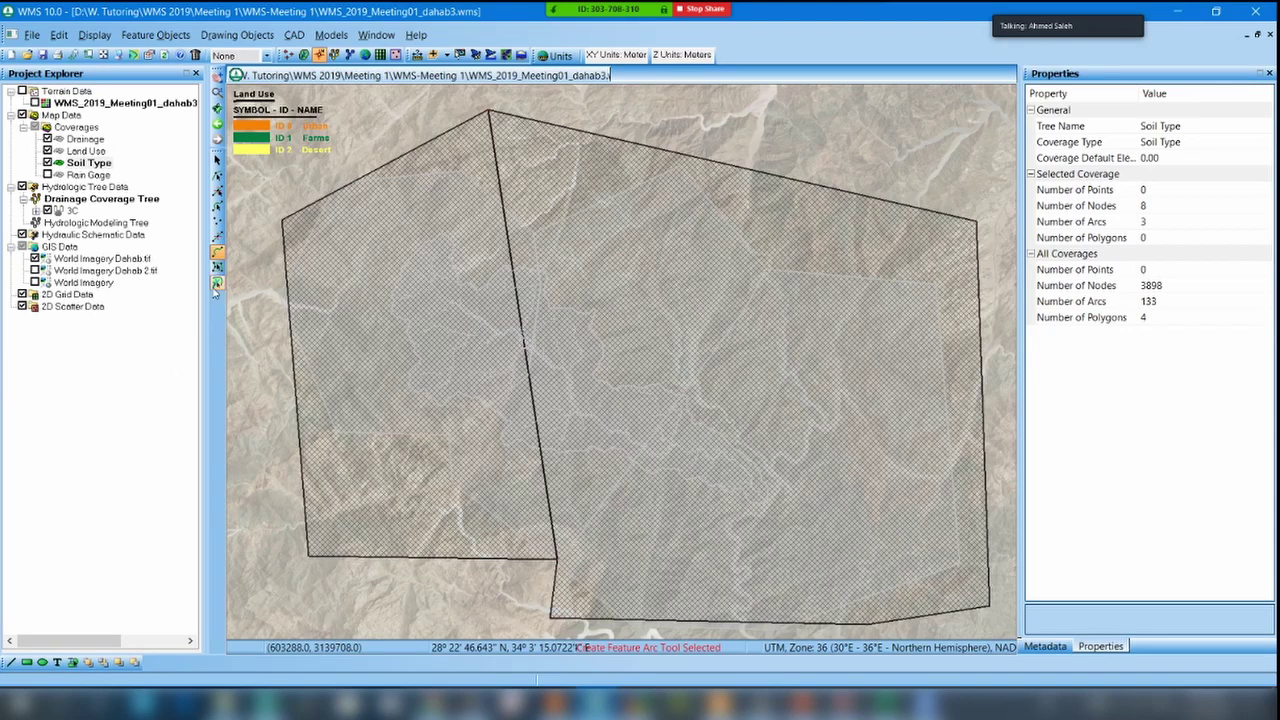
# Select the western polygon of the Soil Type coverage and open its soil type mapping with Soil ID 1 and Soil ID 2.
pyautogui.click(221, 272)
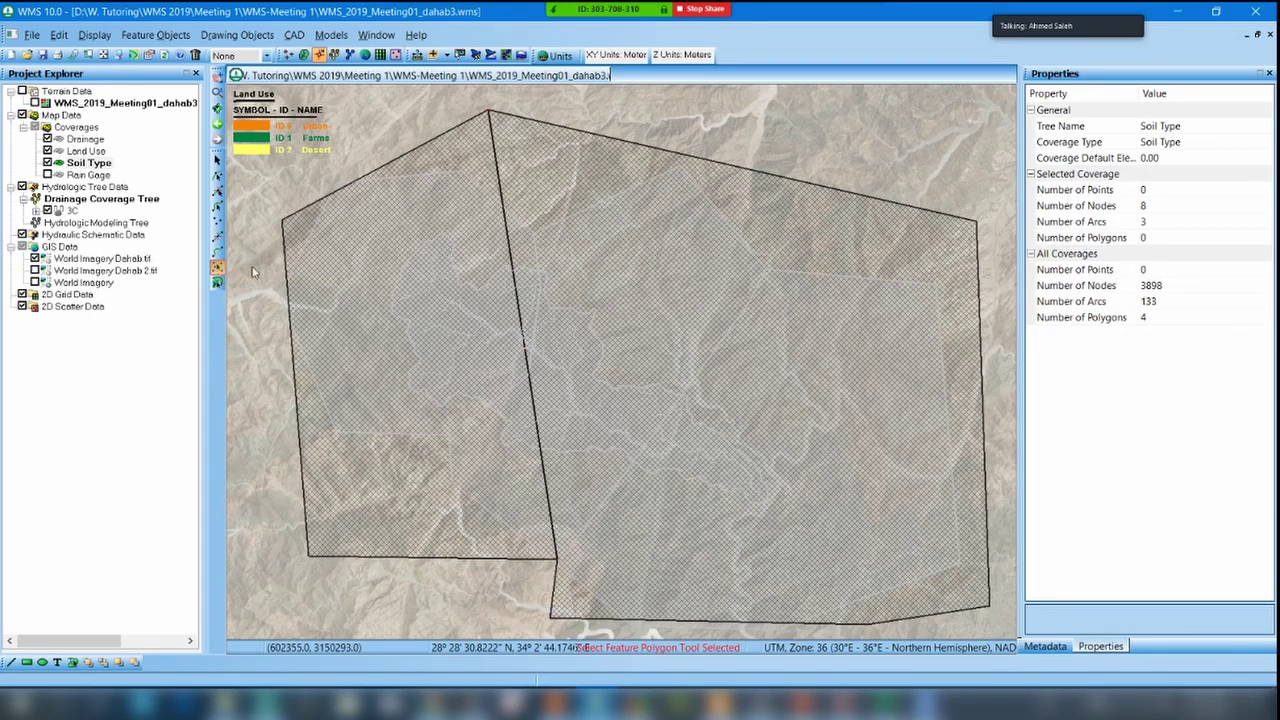
pyautogui.click(597, 294)
pyautogui.click(424, 280)
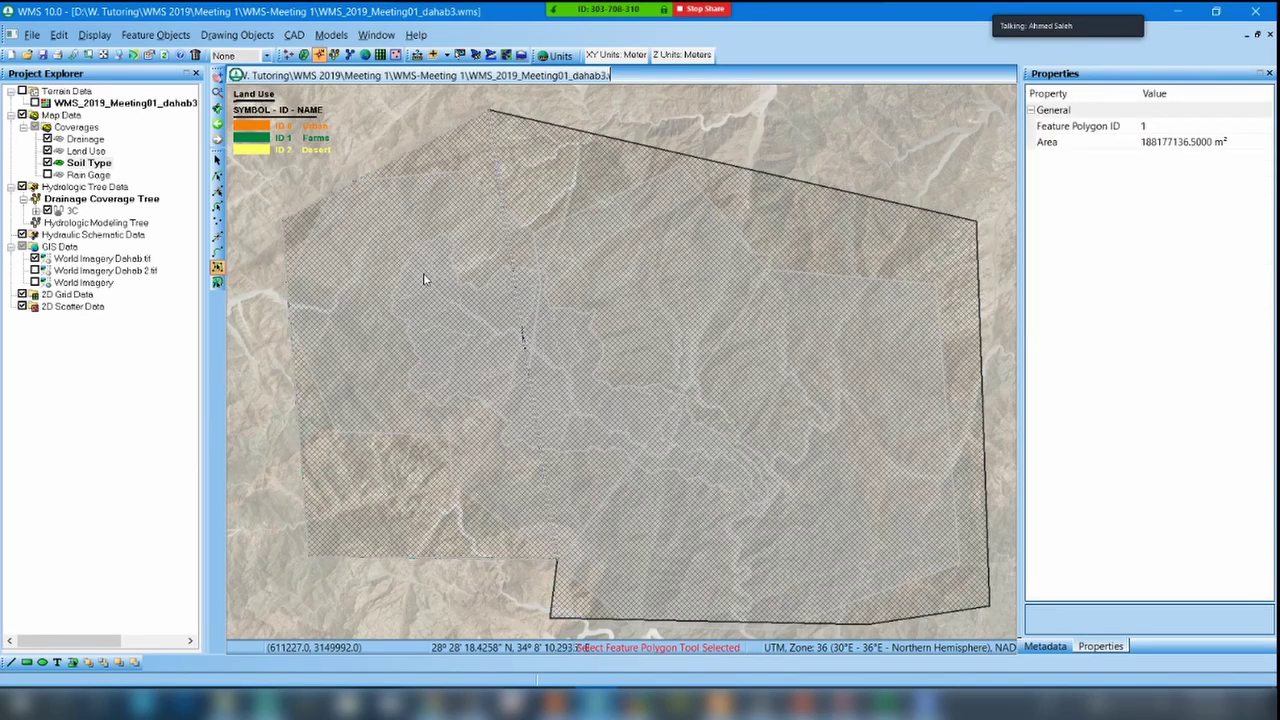
pyautogui.doubleClick(385, 242)
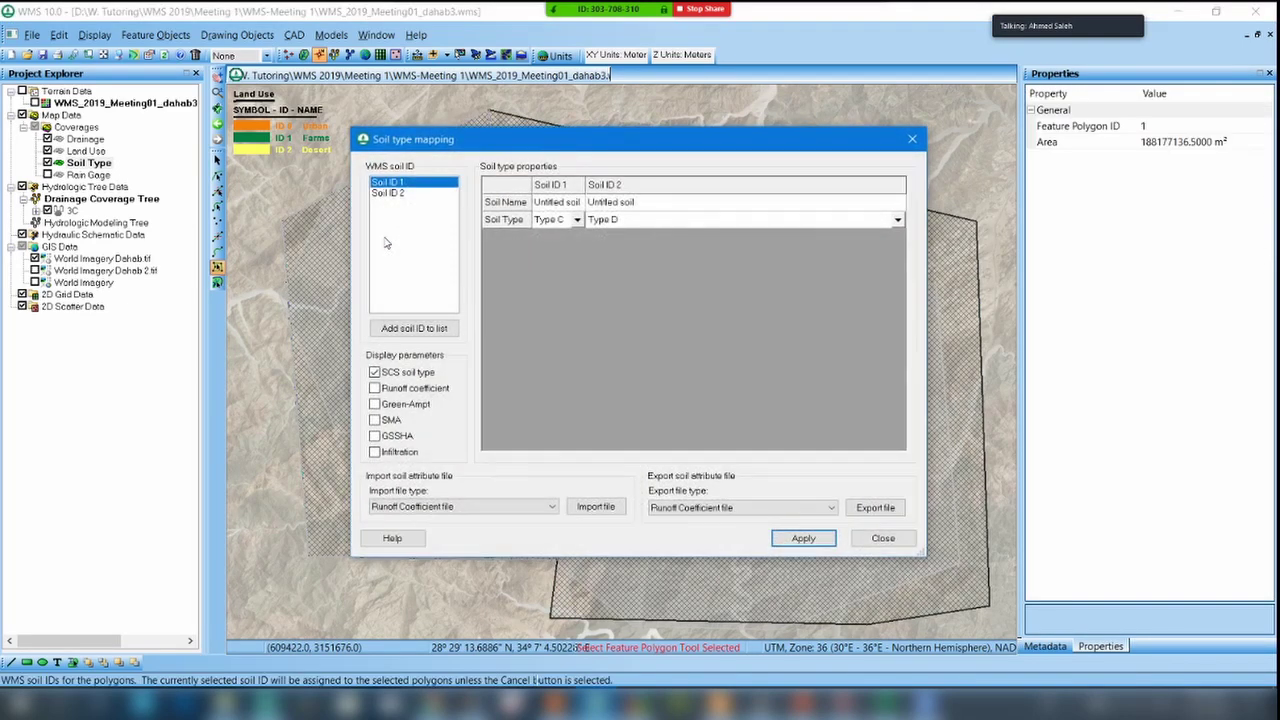
pyautogui.click(415, 193)
pyautogui.click(414, 183)
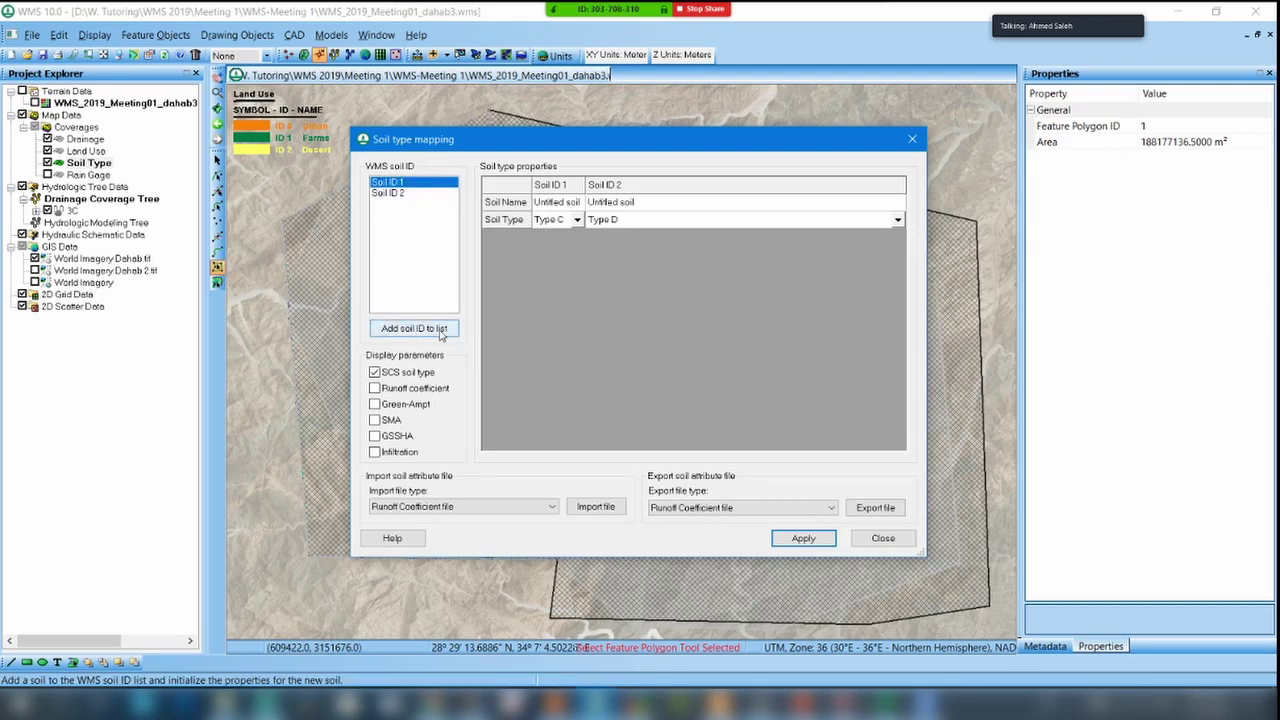
pyautogui.click(430, 193)
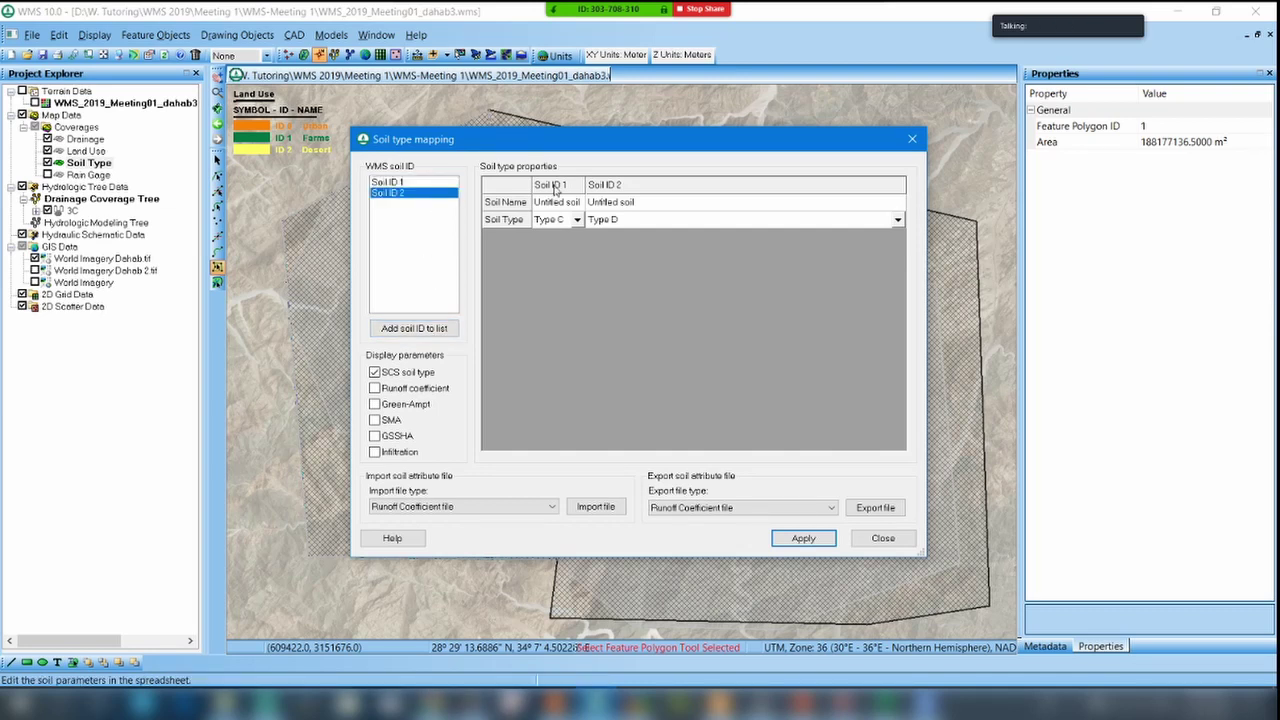
pyautogui.click(620, 188)
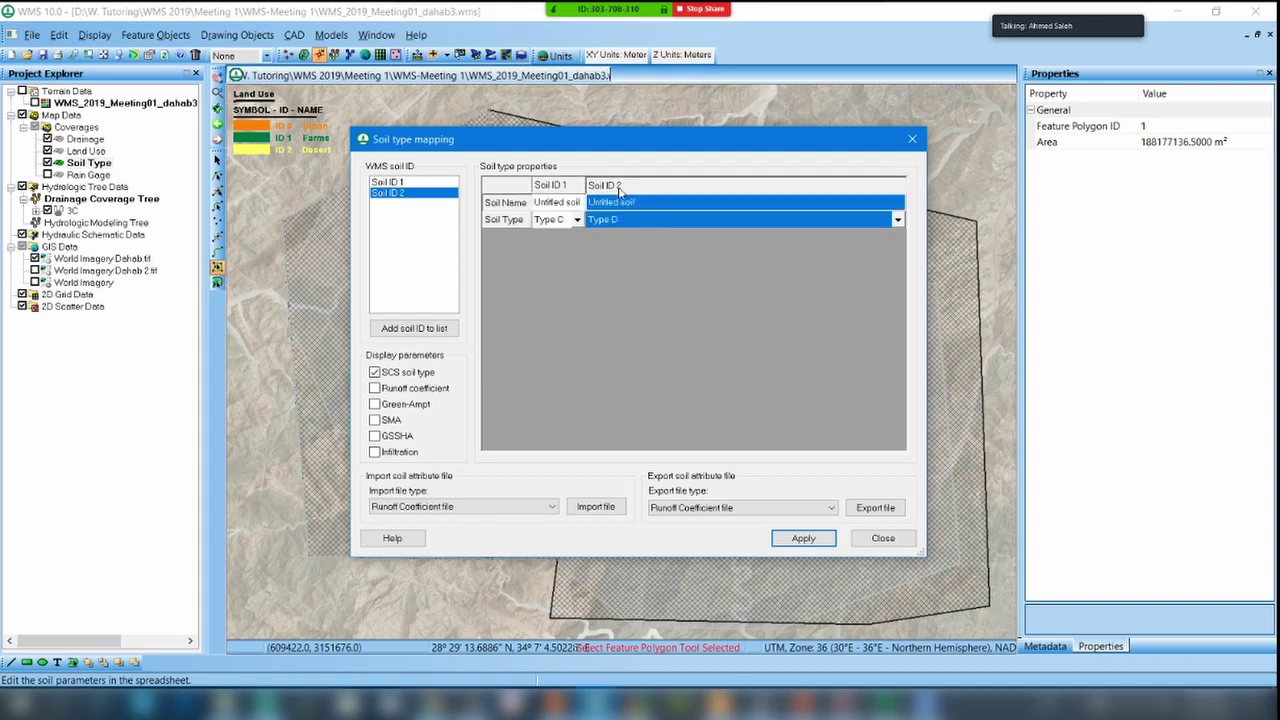
# Name Soil ID 1 Sand and Soil ID 2 Clay in the soil type properties.
pyautogui.click(550, 205)
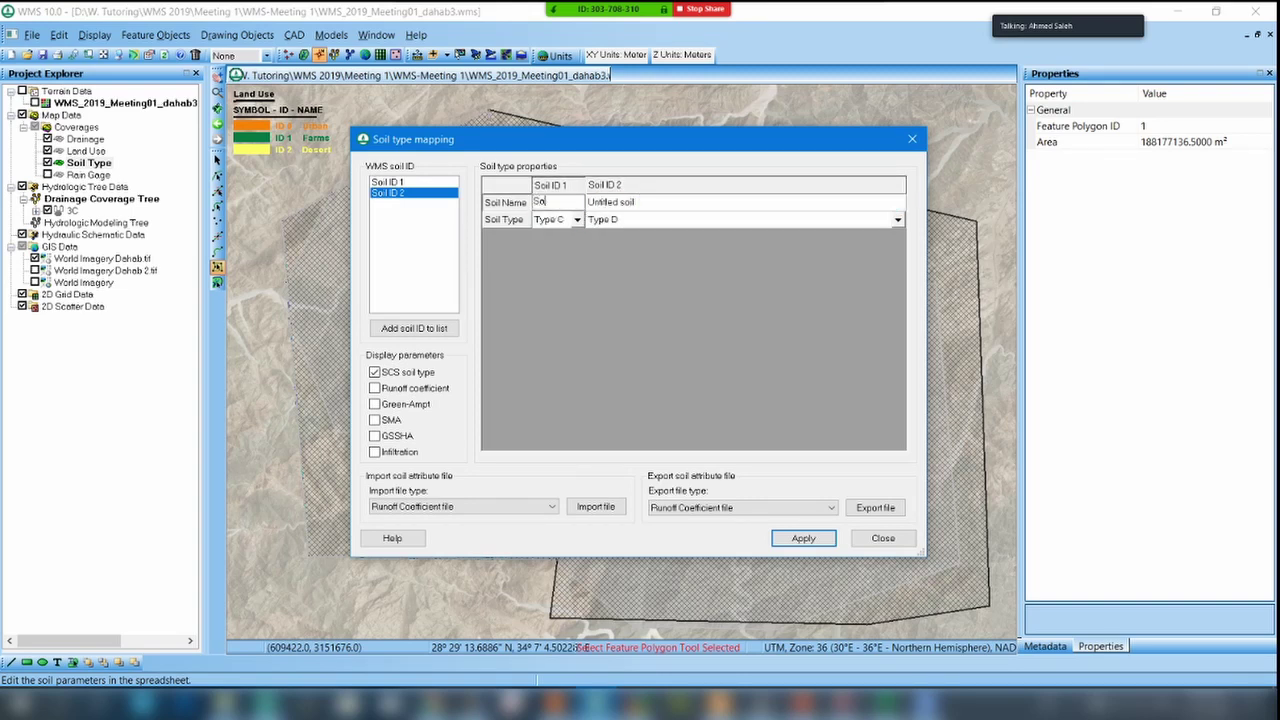
pyautogui.click(688, 203)
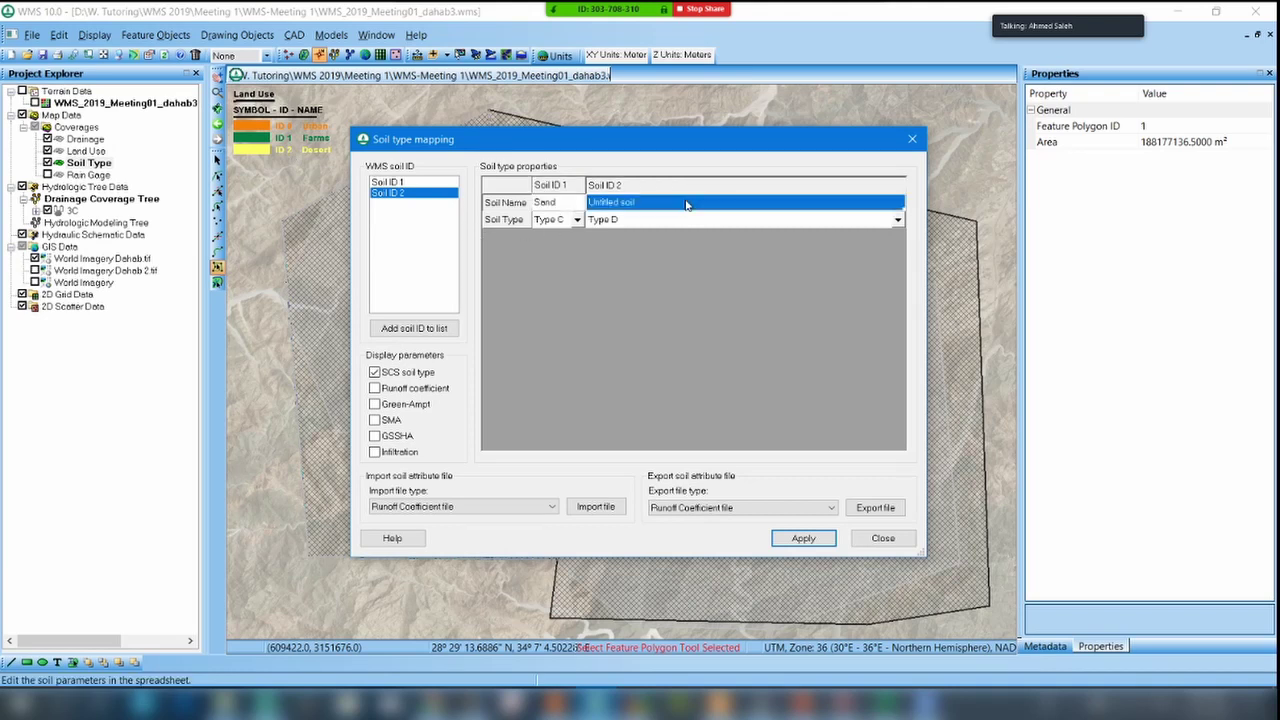
pyautogui.write('Clay')
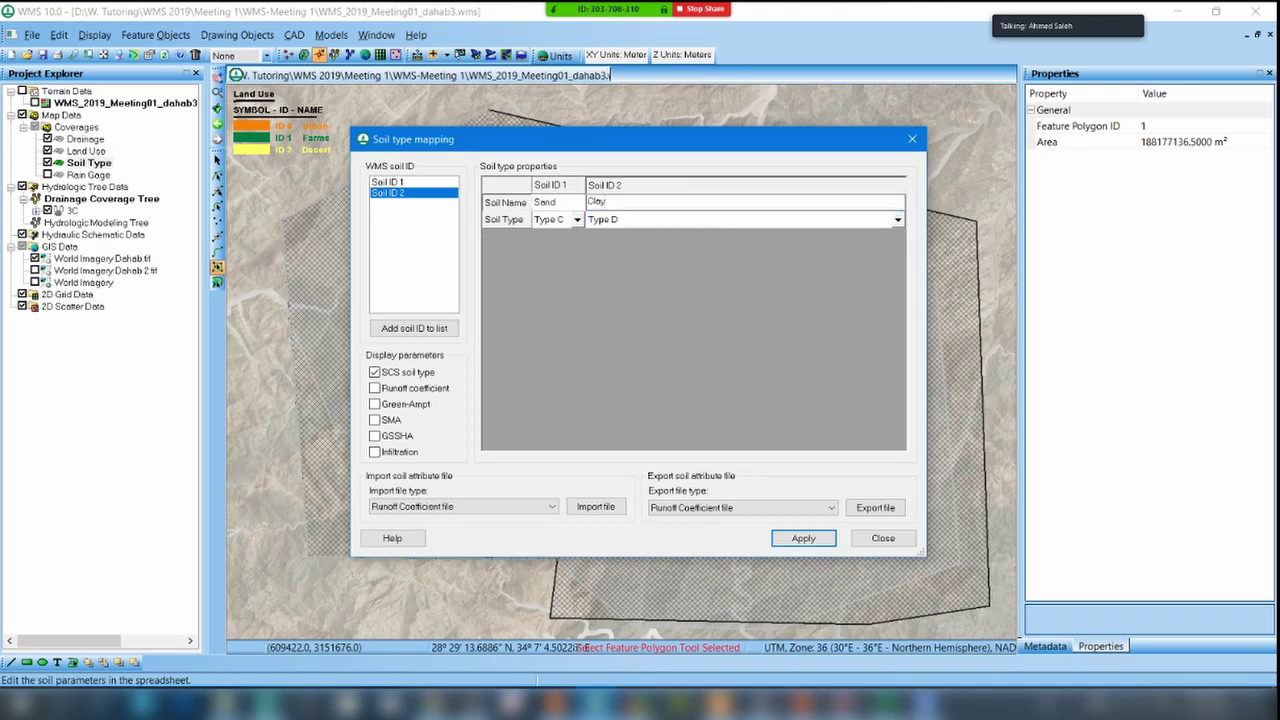
pyautogui.click(560, 203)
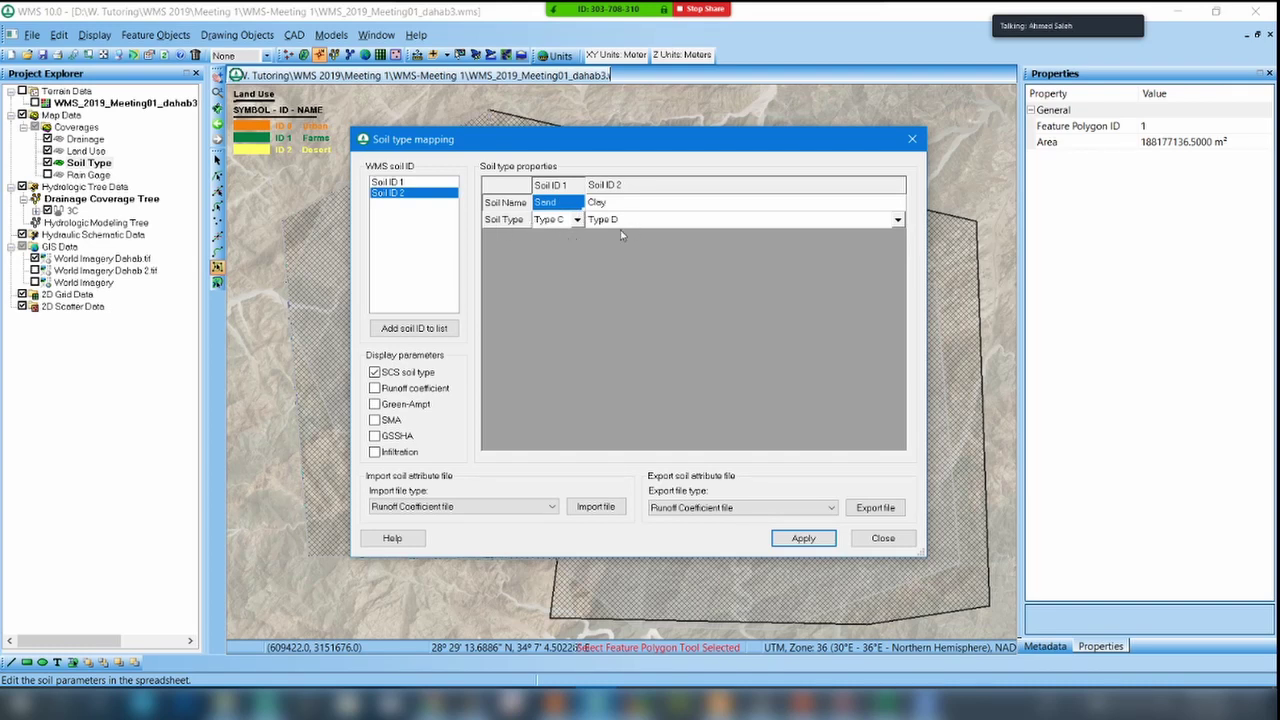
# Switch to PowerPoint, bring up the Hydrological Soil Group slide, and share the presentation window in the Zoom meeting.
pyautogui.click(765, 700)
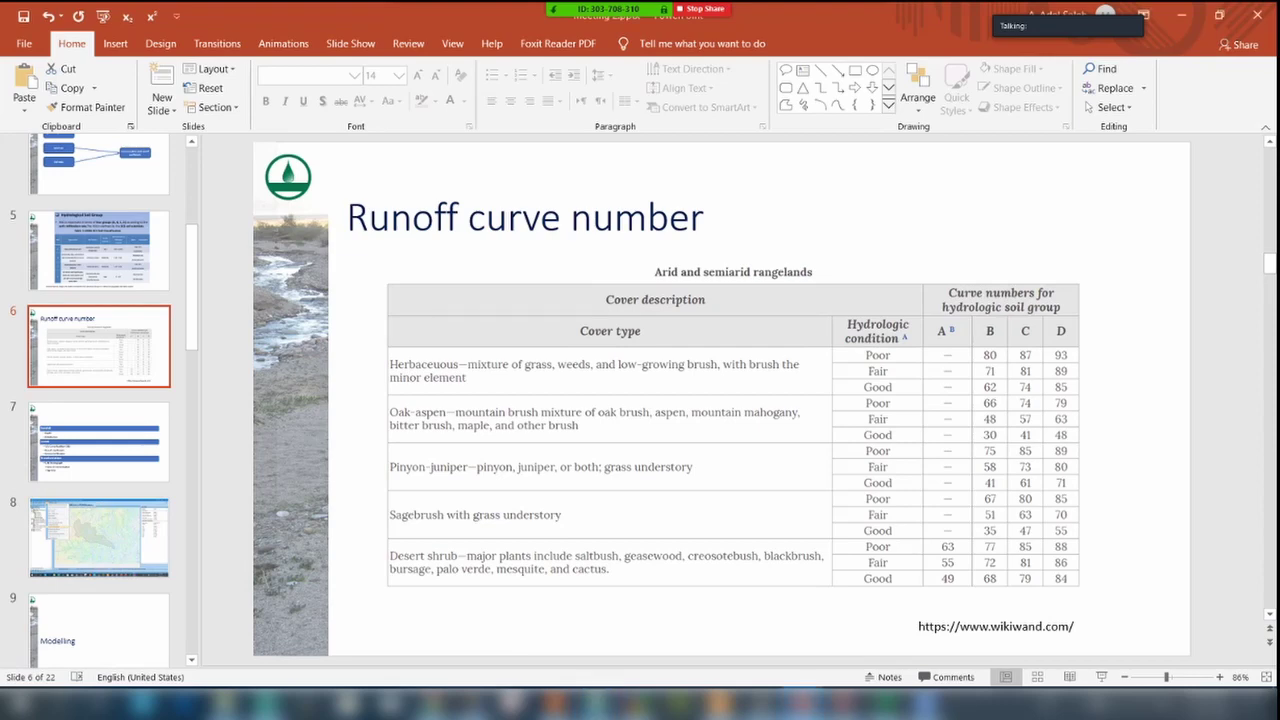
pyautogui.click(70, 243)
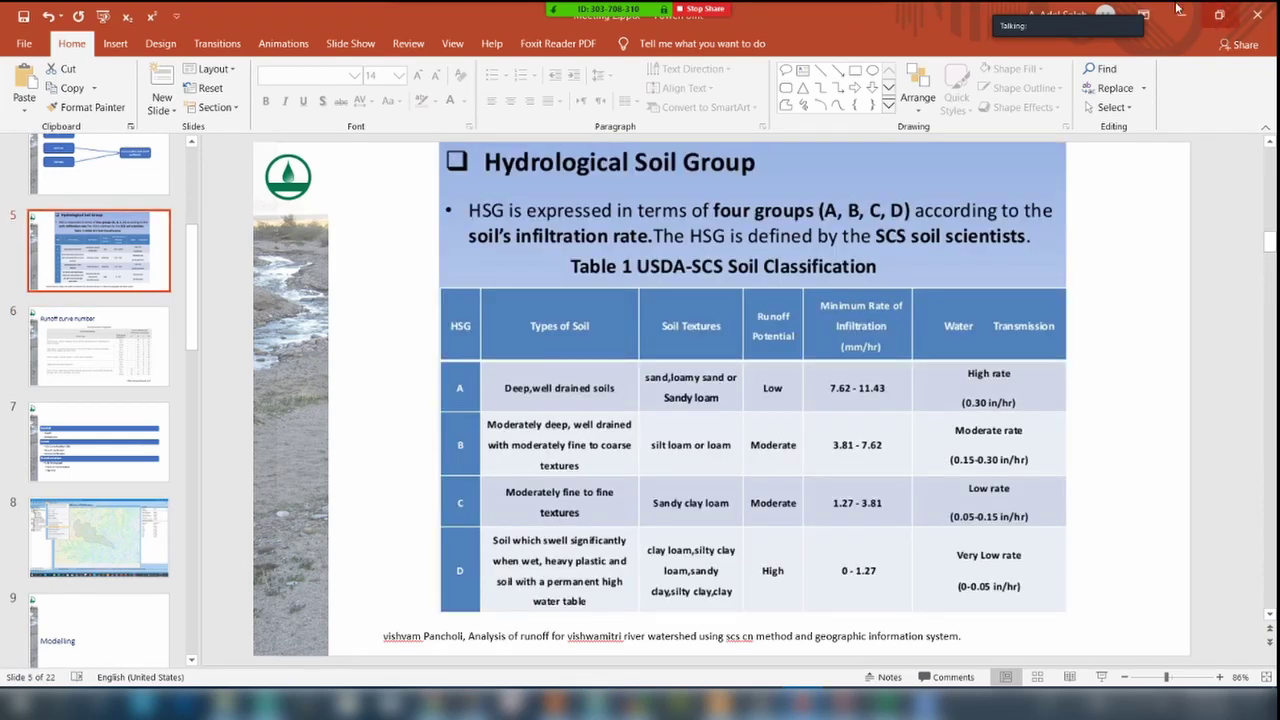
pyautogui.moveTo(588, 8)
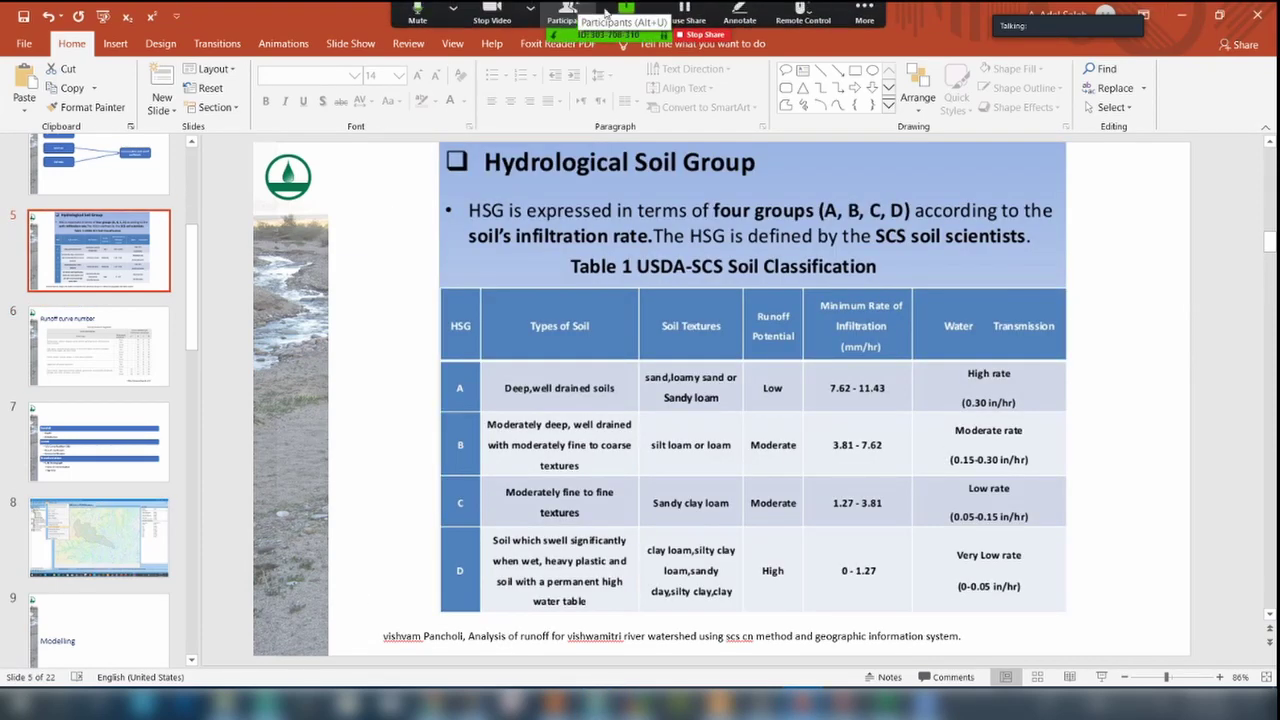
pyautogui.click(626, 18)
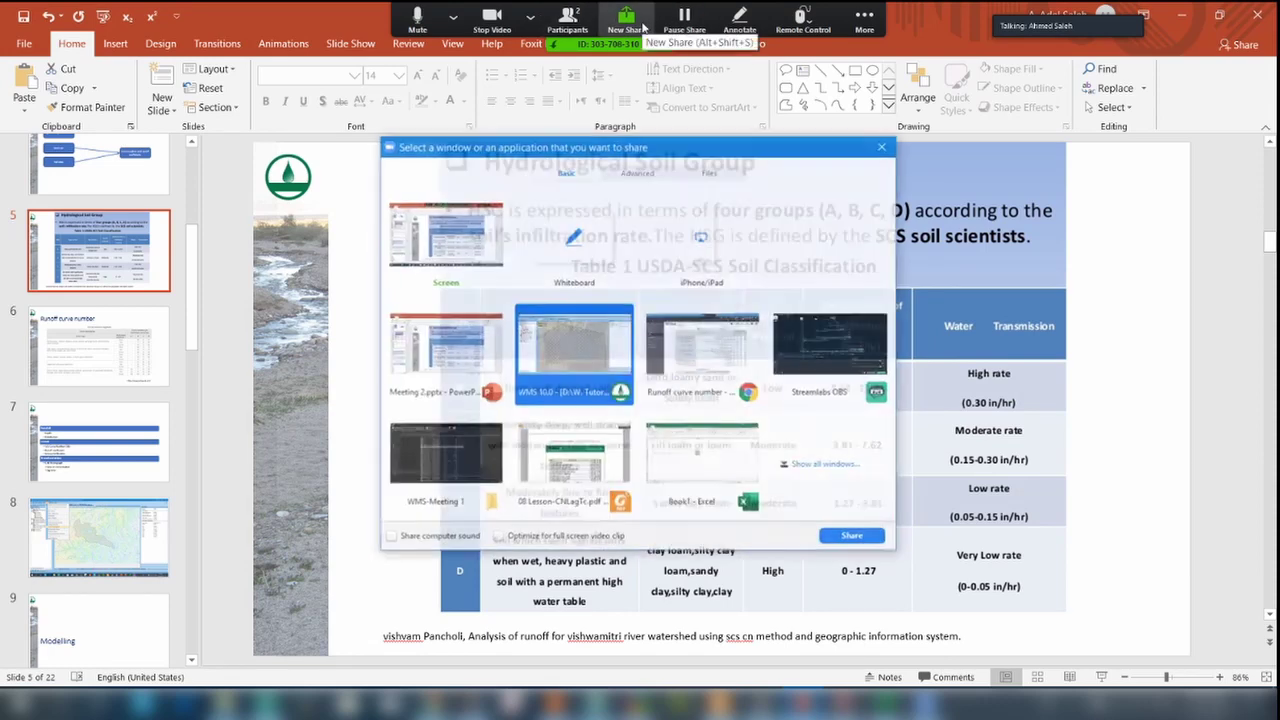
pyautogui.click(447, 361)
pyautogui.doubleClick(447, 361)
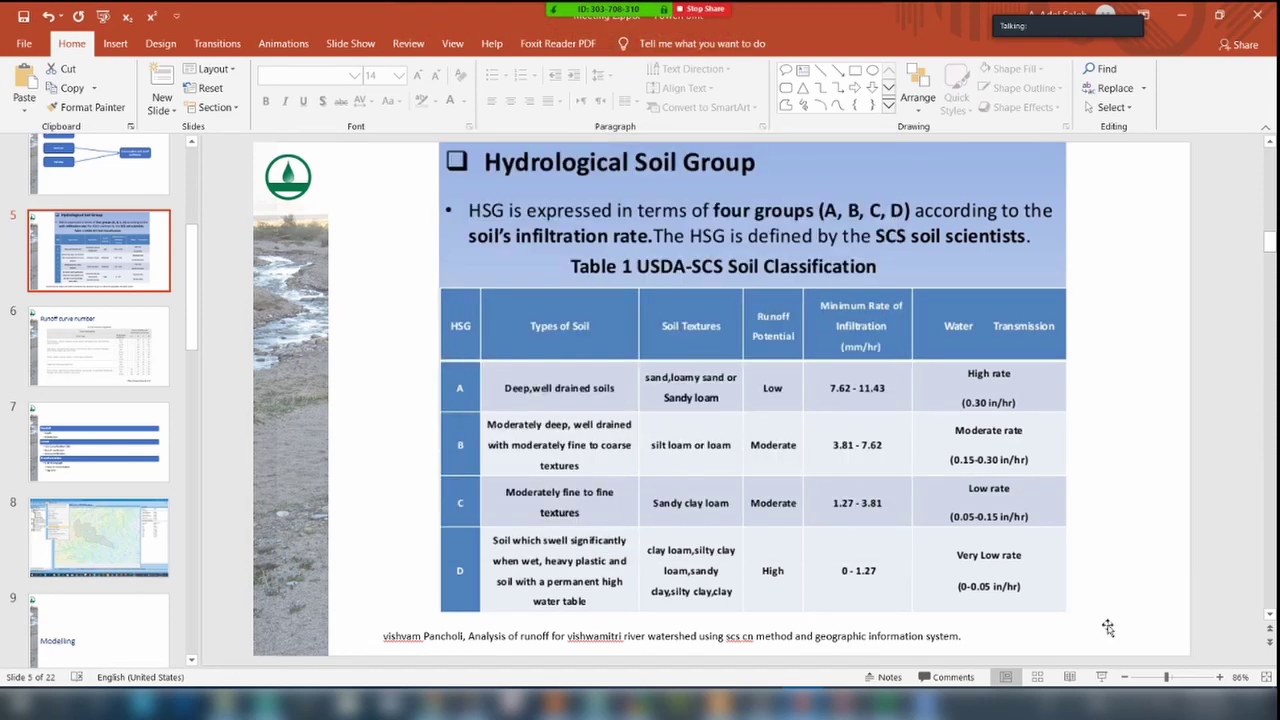
# Present the Hydrological Soil Group slide full screen and point out its soil classification table with the Zoom spotlight.
pyautogui.click(1101, 677)
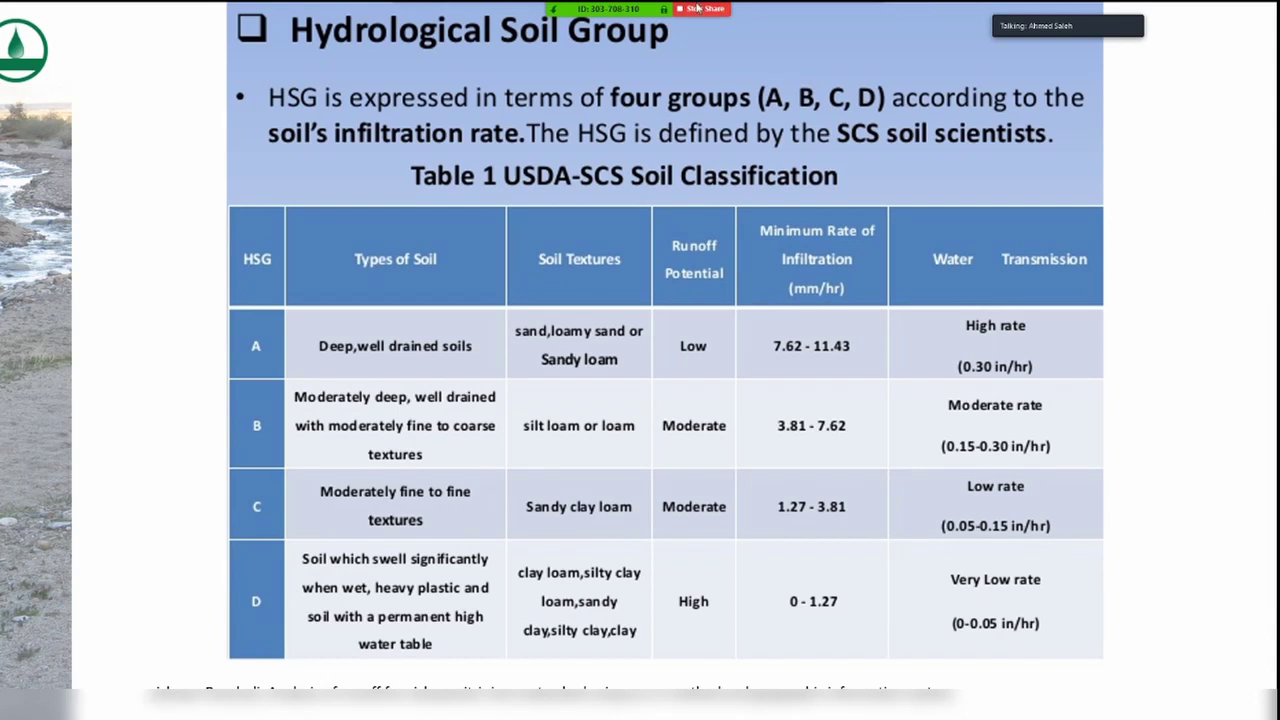
pyautogui.moveTo(705, 10)
pyautogui.click(740, 20)
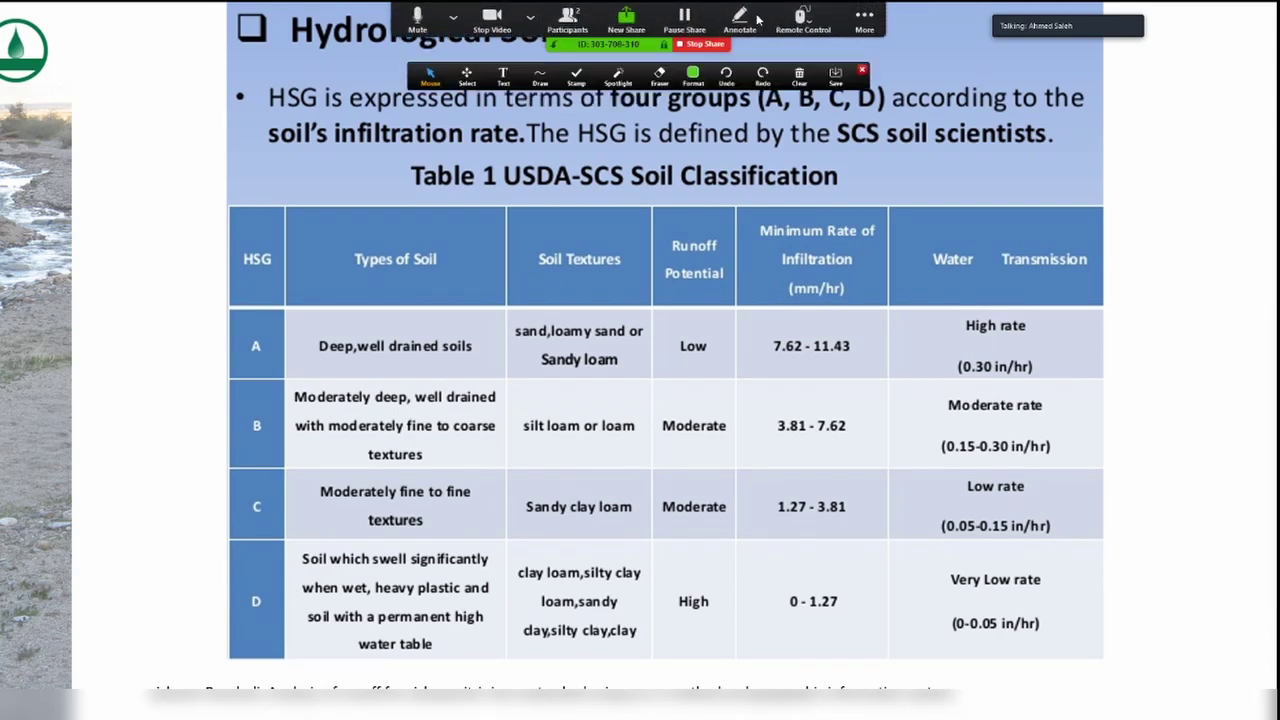
pyautogui.click(618, 76)
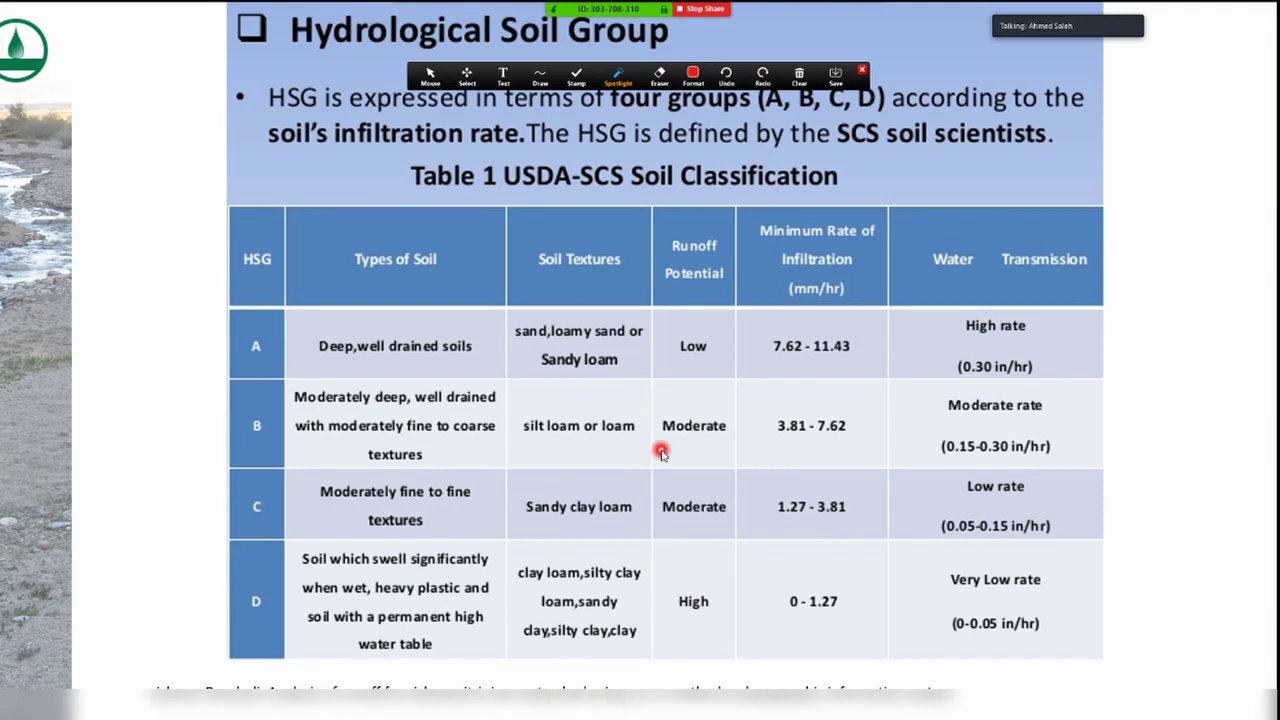
pyautogui.click(862, 70)
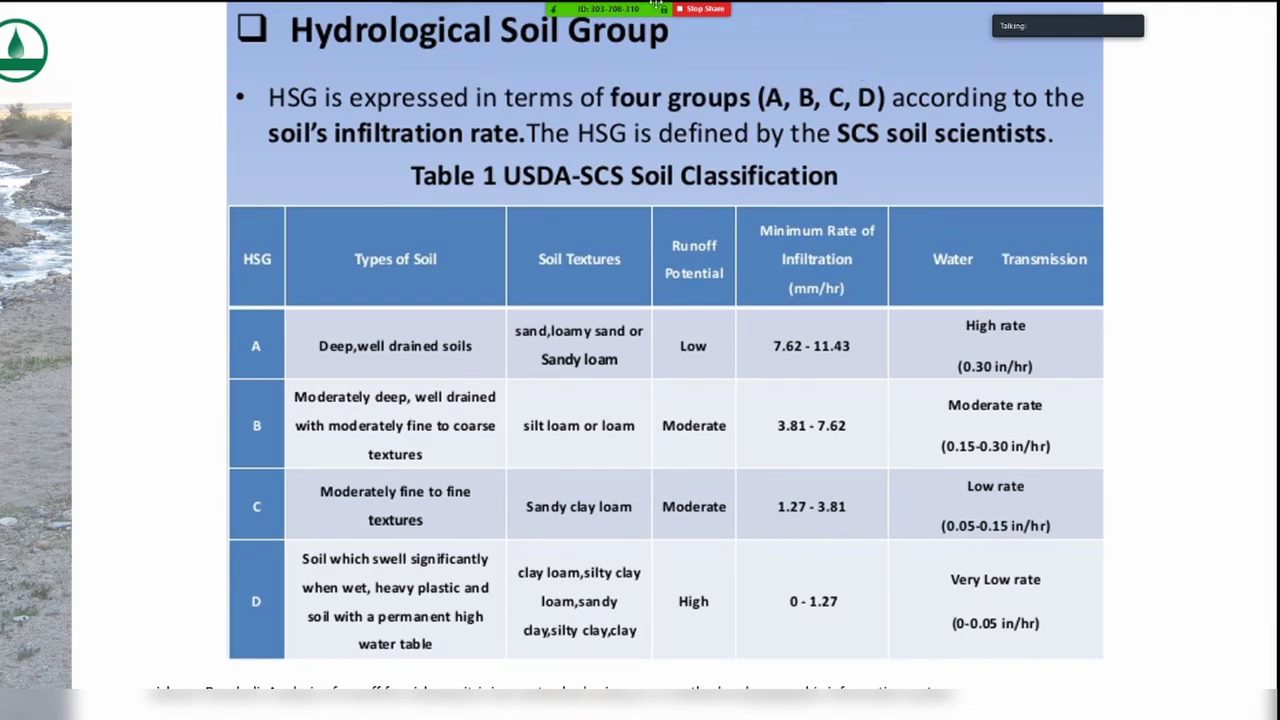
# Share the WMS window again, set the Sand soil to Type A, and apply the soil type mapping.
pyautogui.click(626, 15)
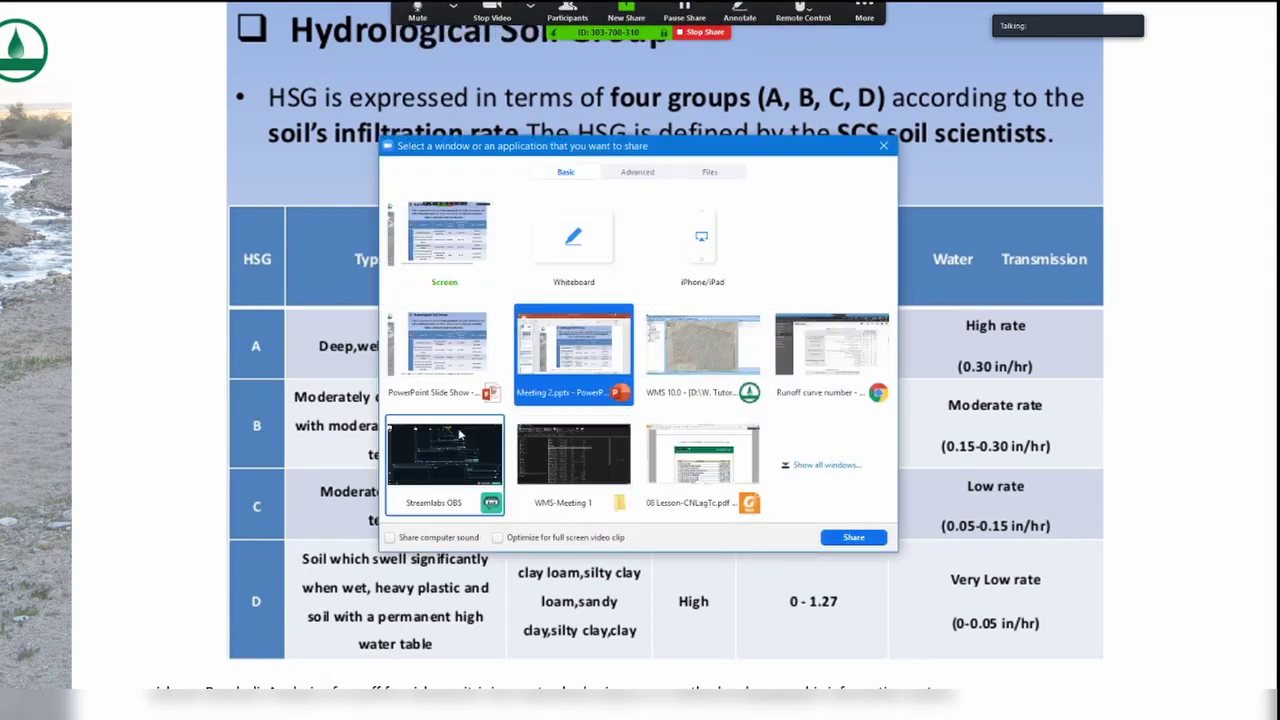
pyautogui.doubleClick(715, 350)
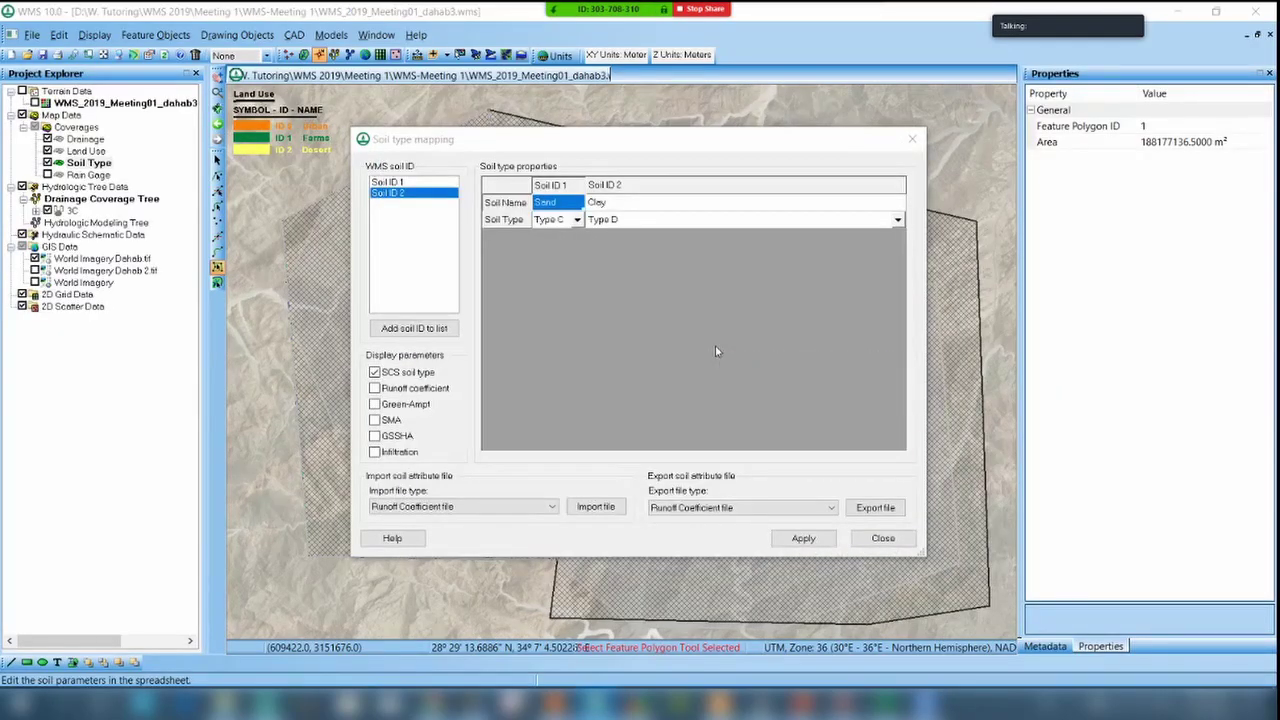
pyautogui.click(576, 220)
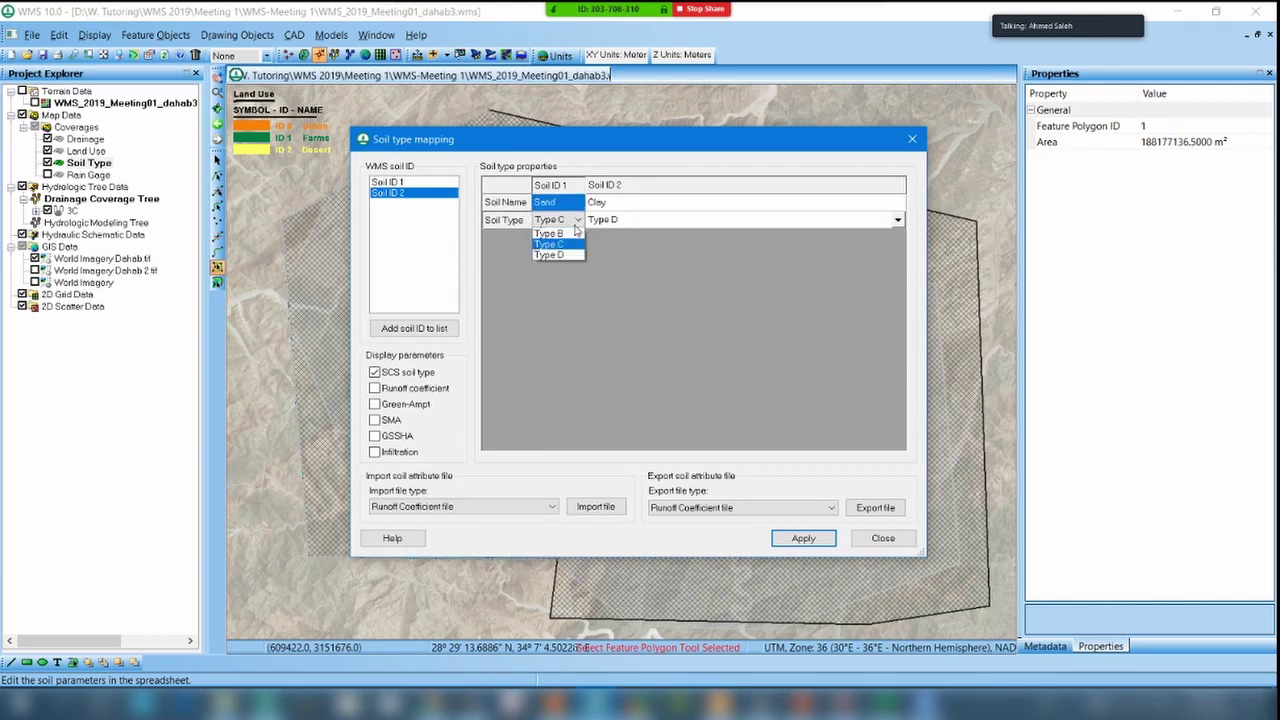
pyautogui.click(559, 235)
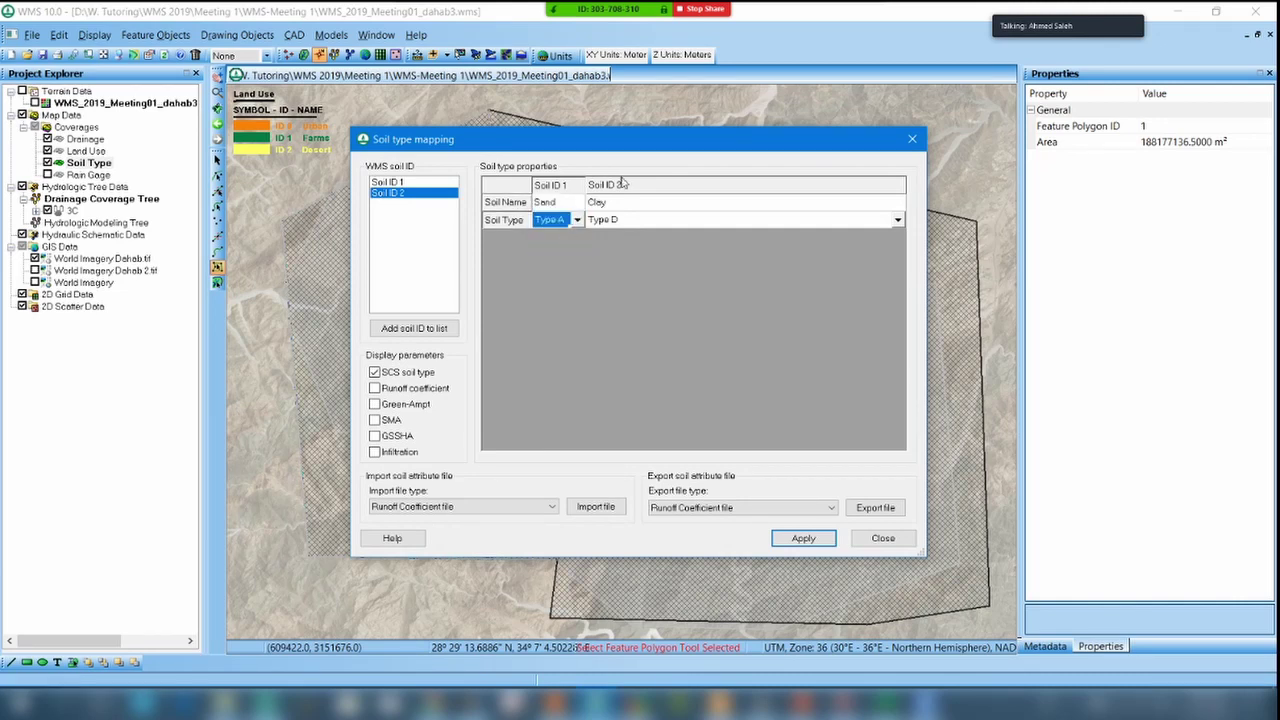
pyautogui.click(621, 220)
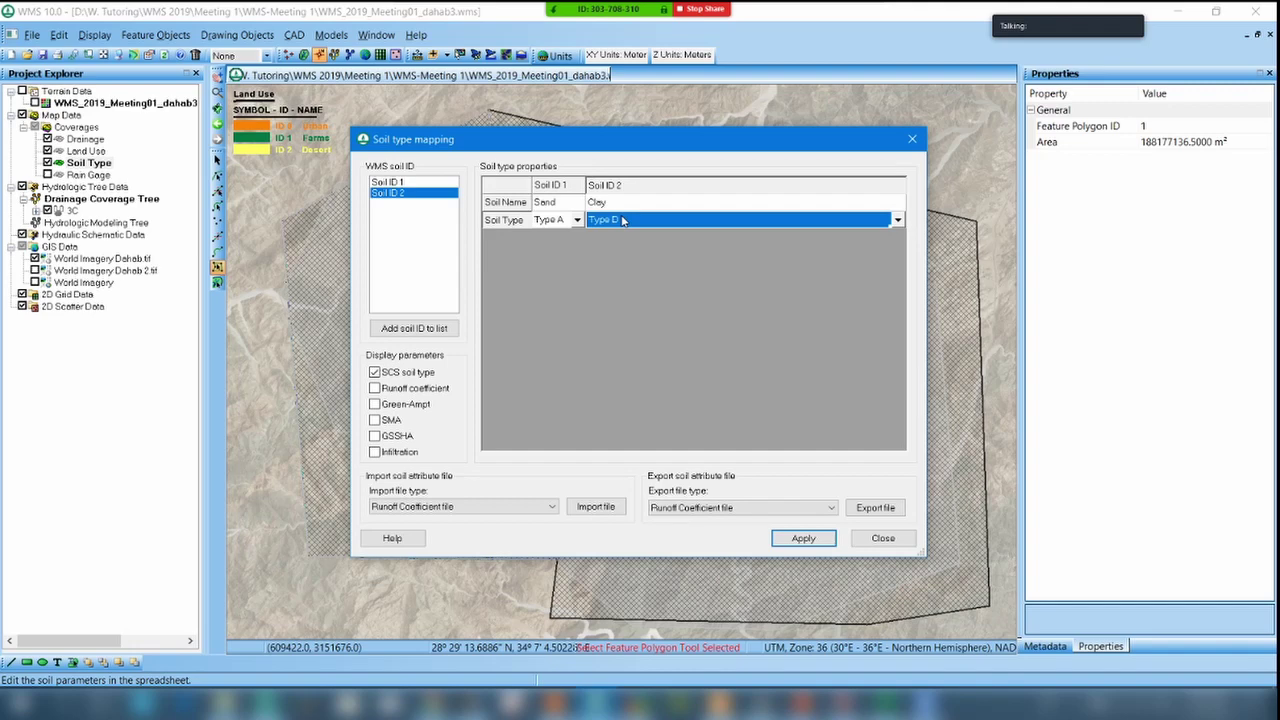
pyautogui.click(806, 538)
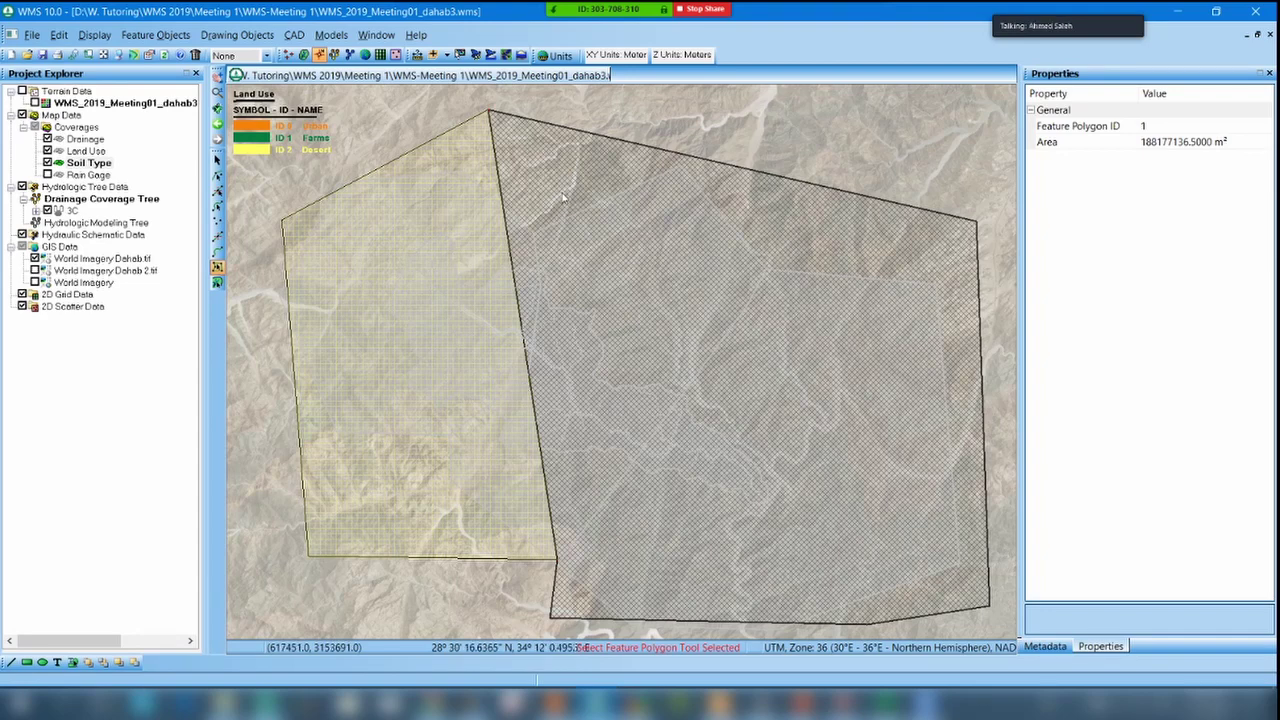
# Reopen the western polygon's soil type mapping and assign Soil ID 1 (Sand) to it.
pyautogui.click(475, 204)
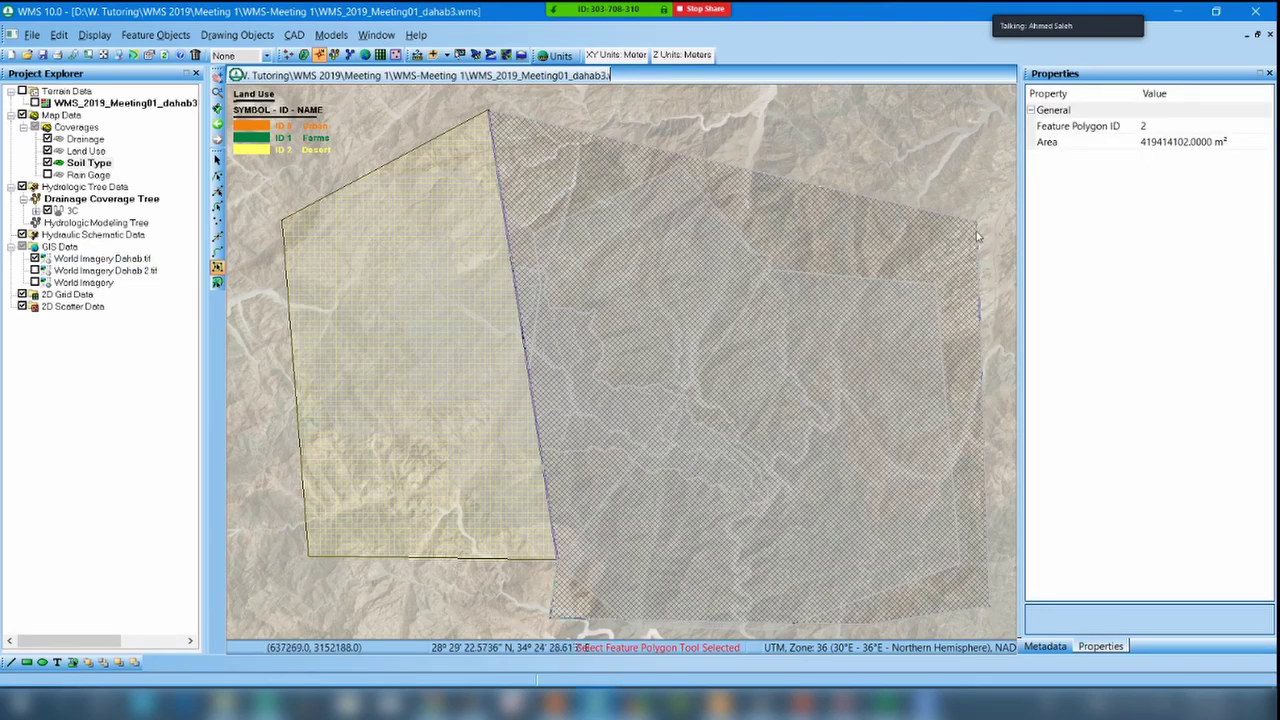
pyautogui.doubleClick(439, 223)
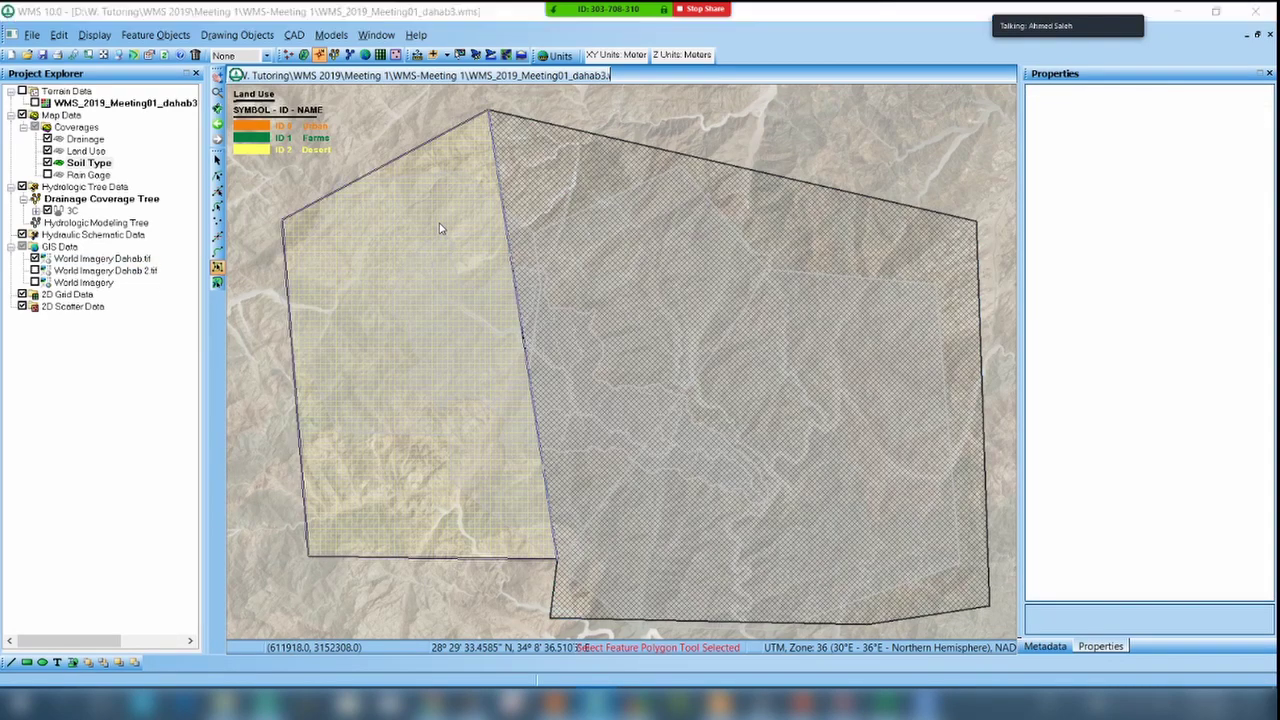
pyautogui.click(418, 183)
pyautogui.click(418, 193)
pyautogui.click(418, 183)
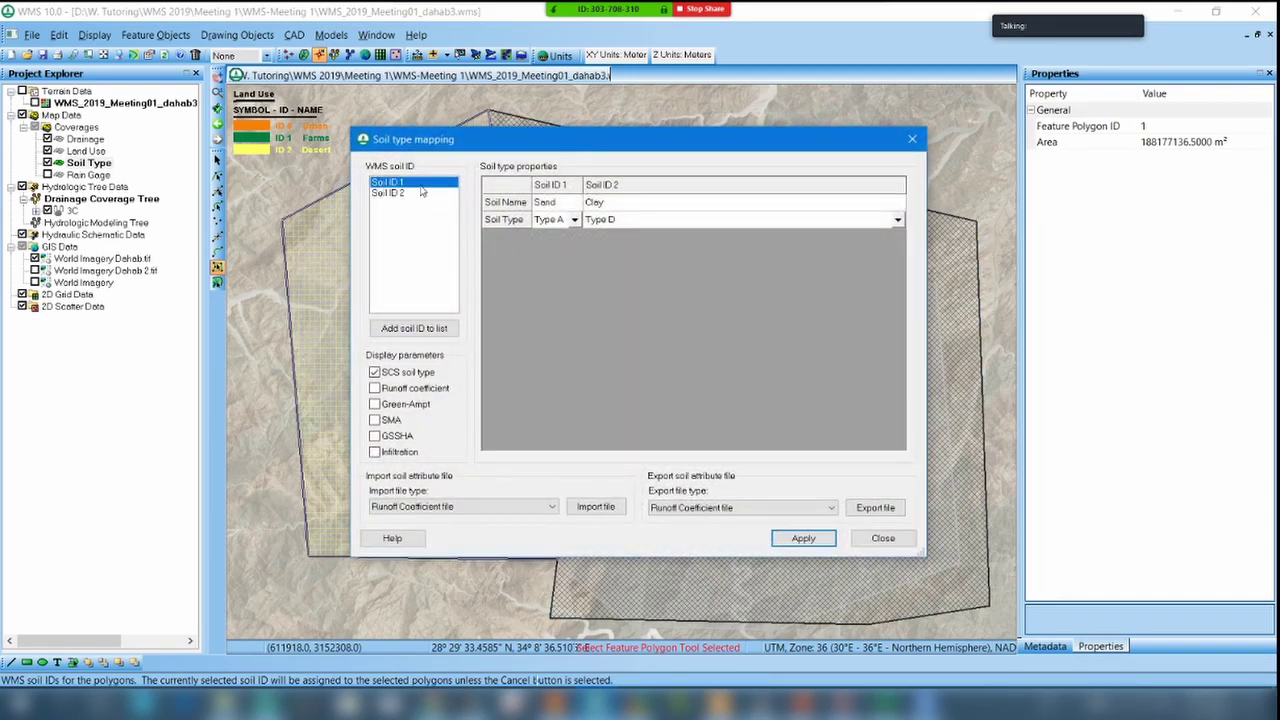
pyautogui.click(418, 193)
pyautogui.click(418, 183)
pyautogui.click(419, 193)
pyautogui.click(422, 183)
pyautogui.click(424, 193)
pyautogui.click(424, 184)
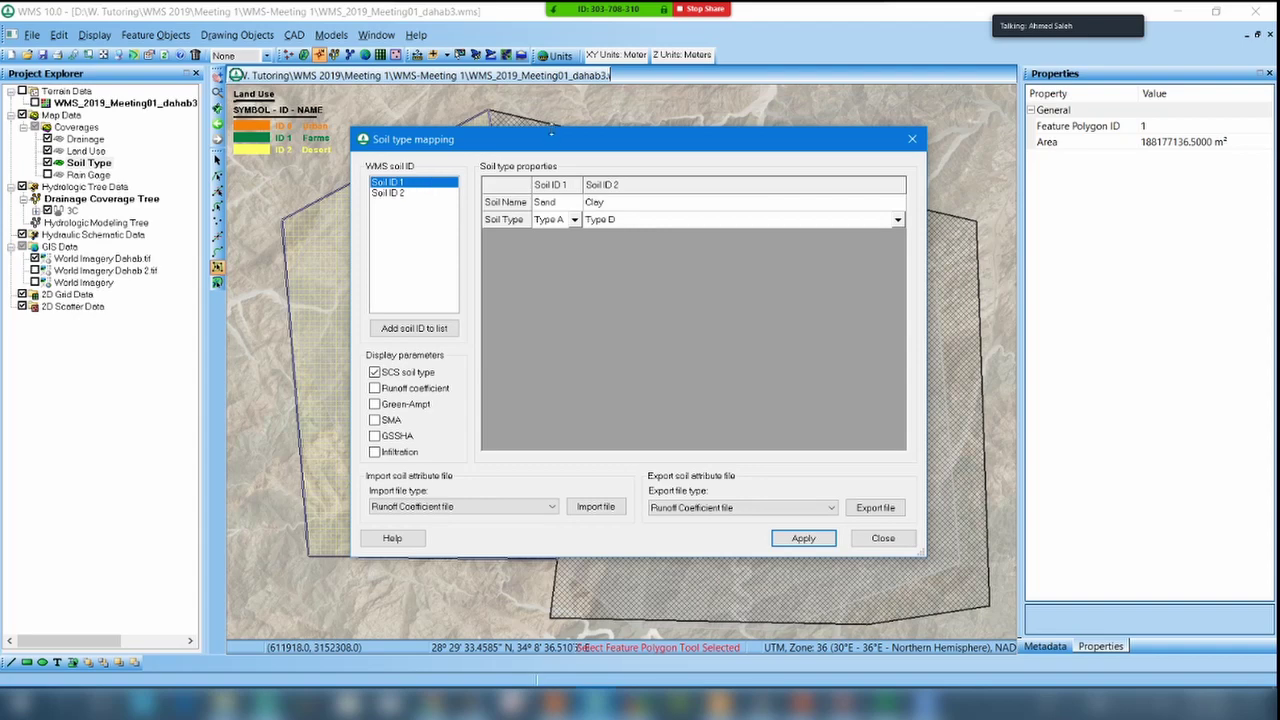
pyautogui.moveTo(450, 139); pyautogui.dragTo(570, 357)
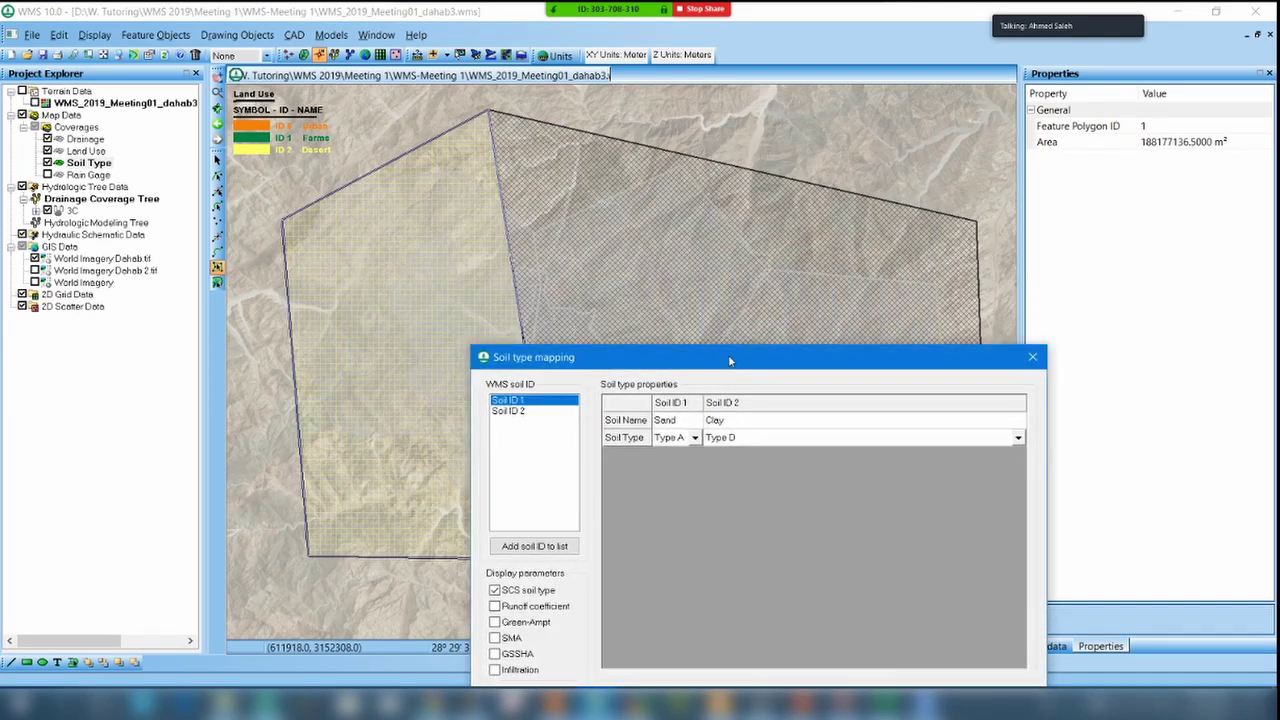
pyautogui.moveTo(730, 361); pyautogui.dragTo(746, 182)
pyautogui.click(925, 568)
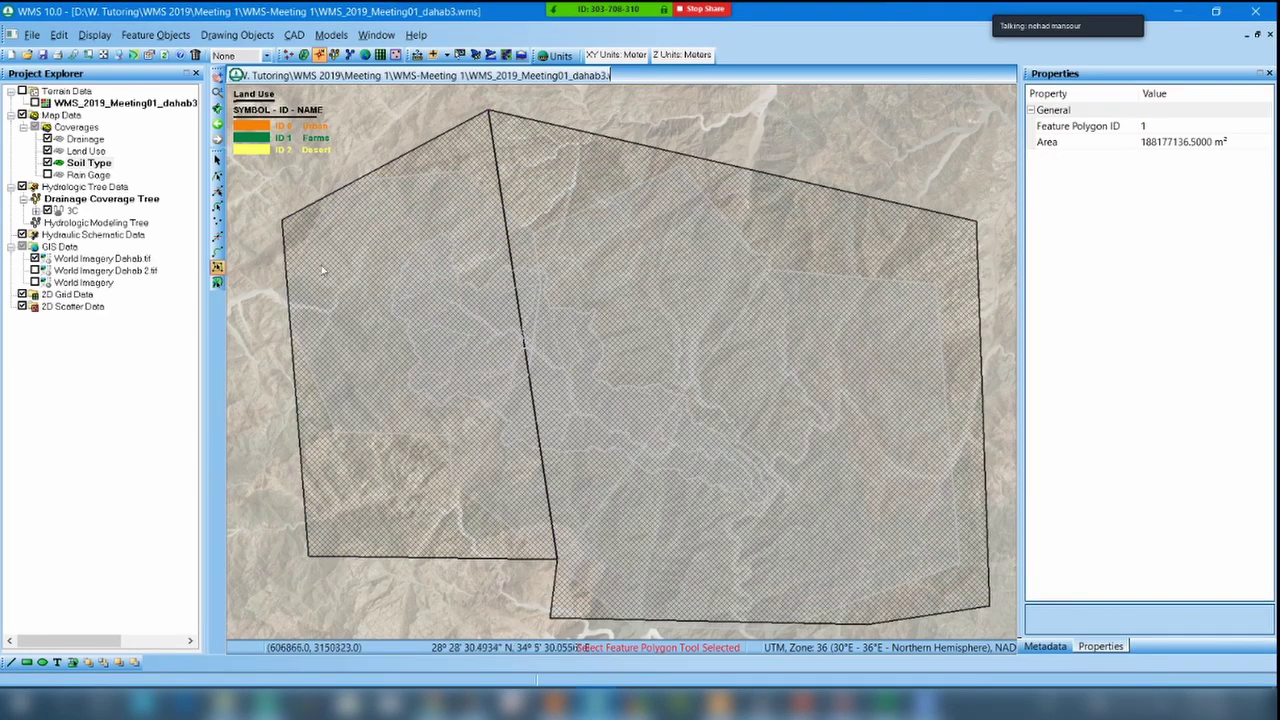
# Assign Soil ID 2 (Clay) to the eastern Soil Type polygon.
pyautogui.doubleClick(651, 243)
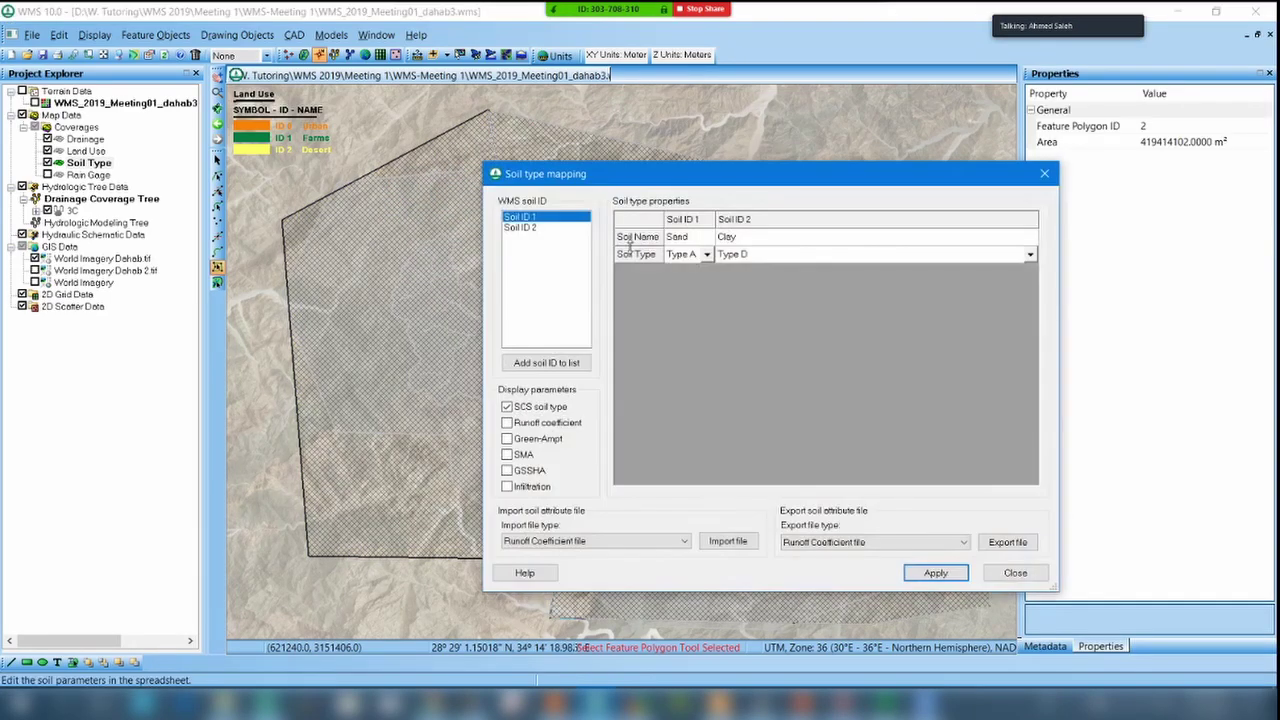
pyautogui.click(541, 228)
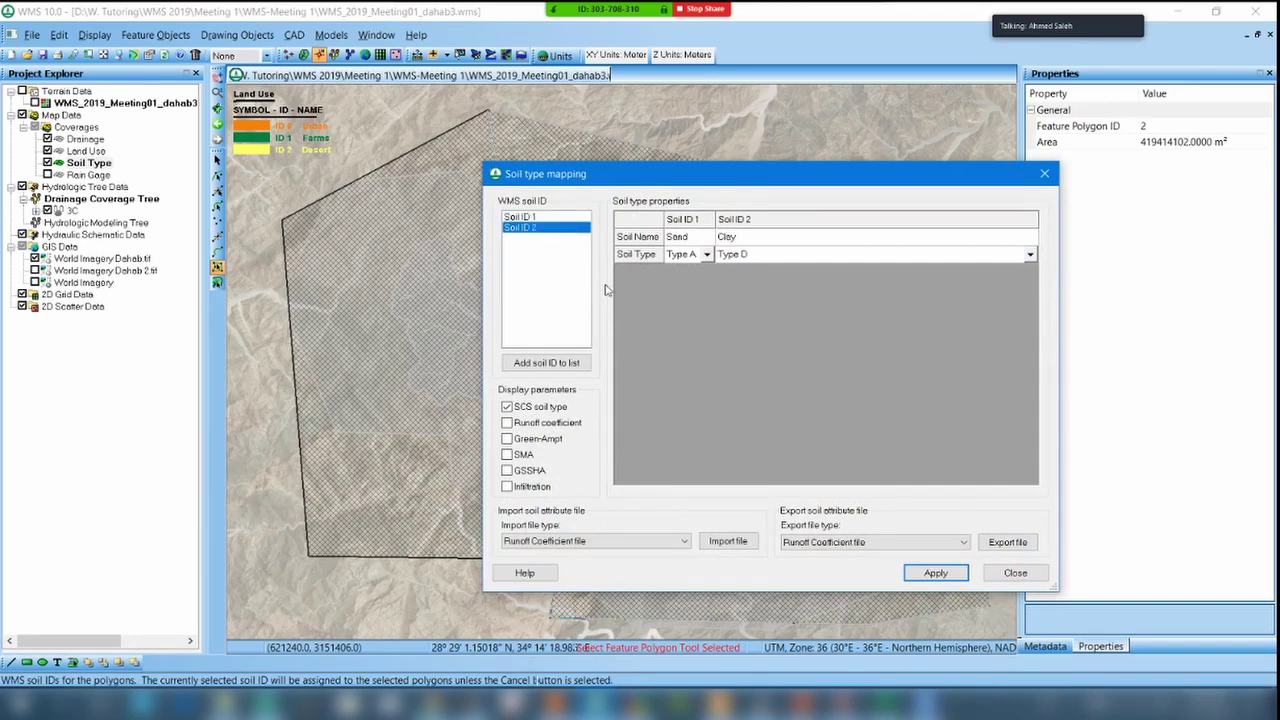
pyautogui.click(935, 573)
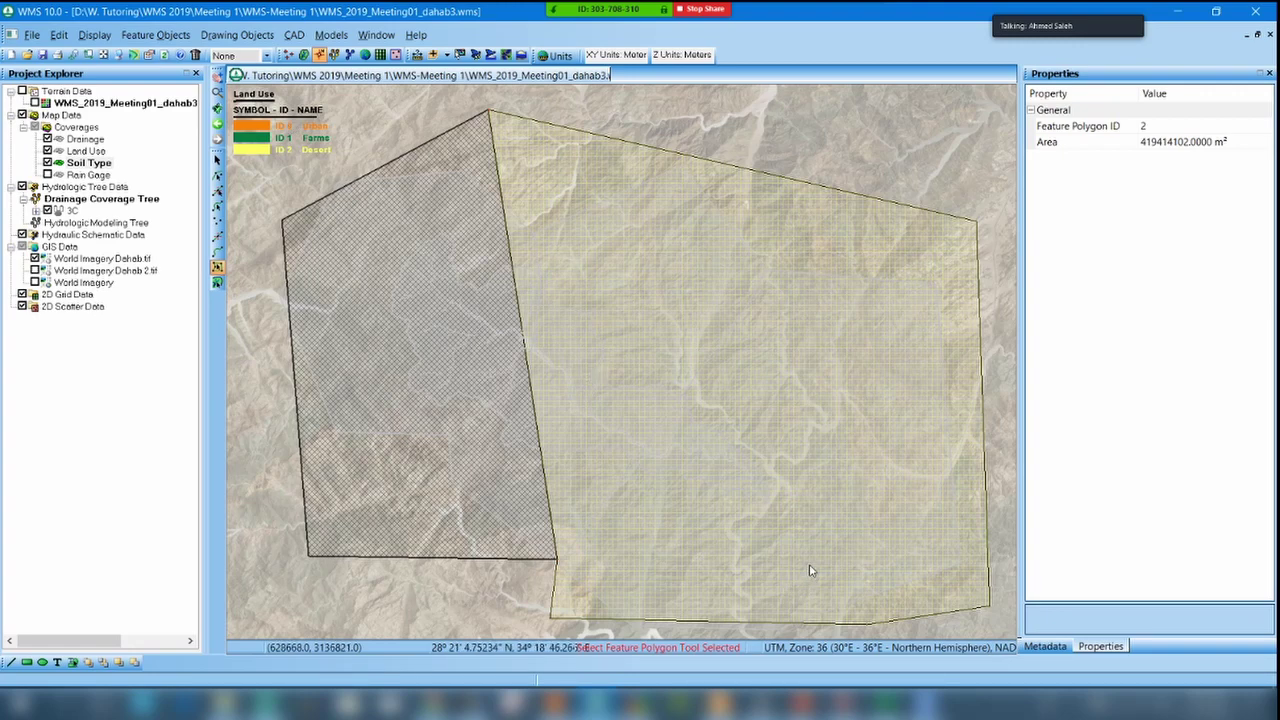
# Open the Soil Type Display Options from the map data display settings for the Soil Type coverage.
pyautogui.click(121, 55)
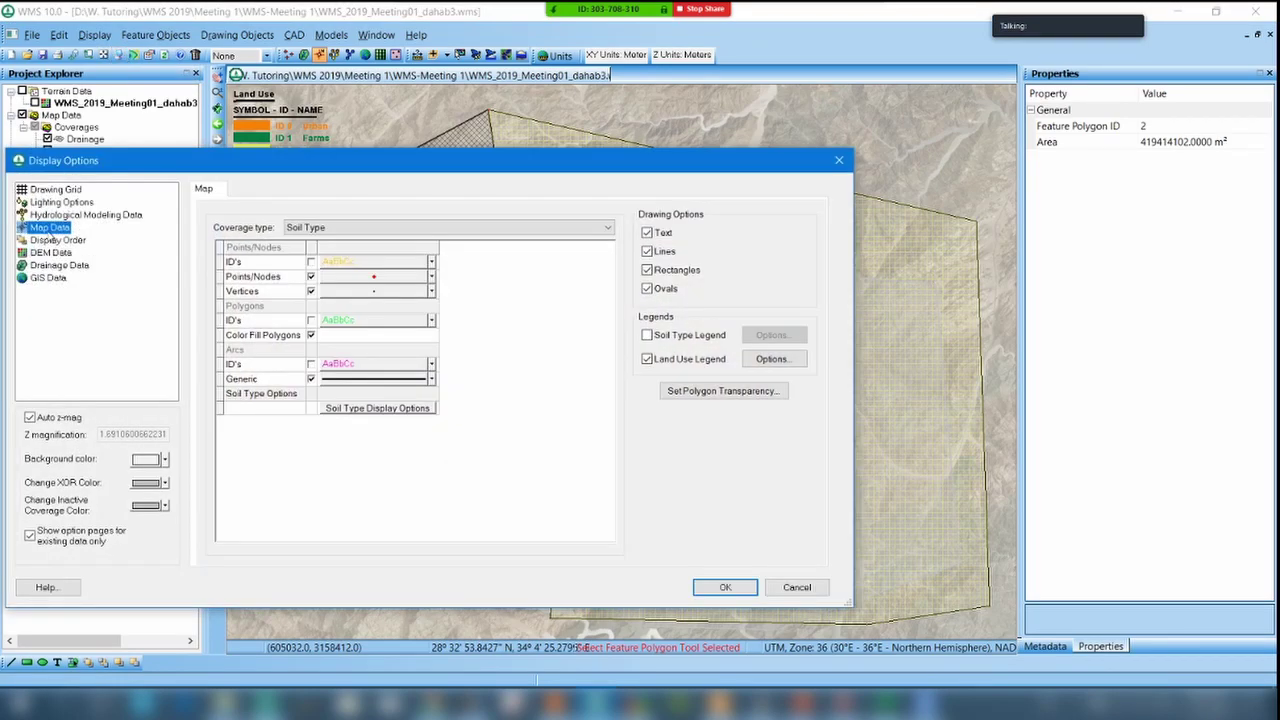
pyautogui.click(300, 227)
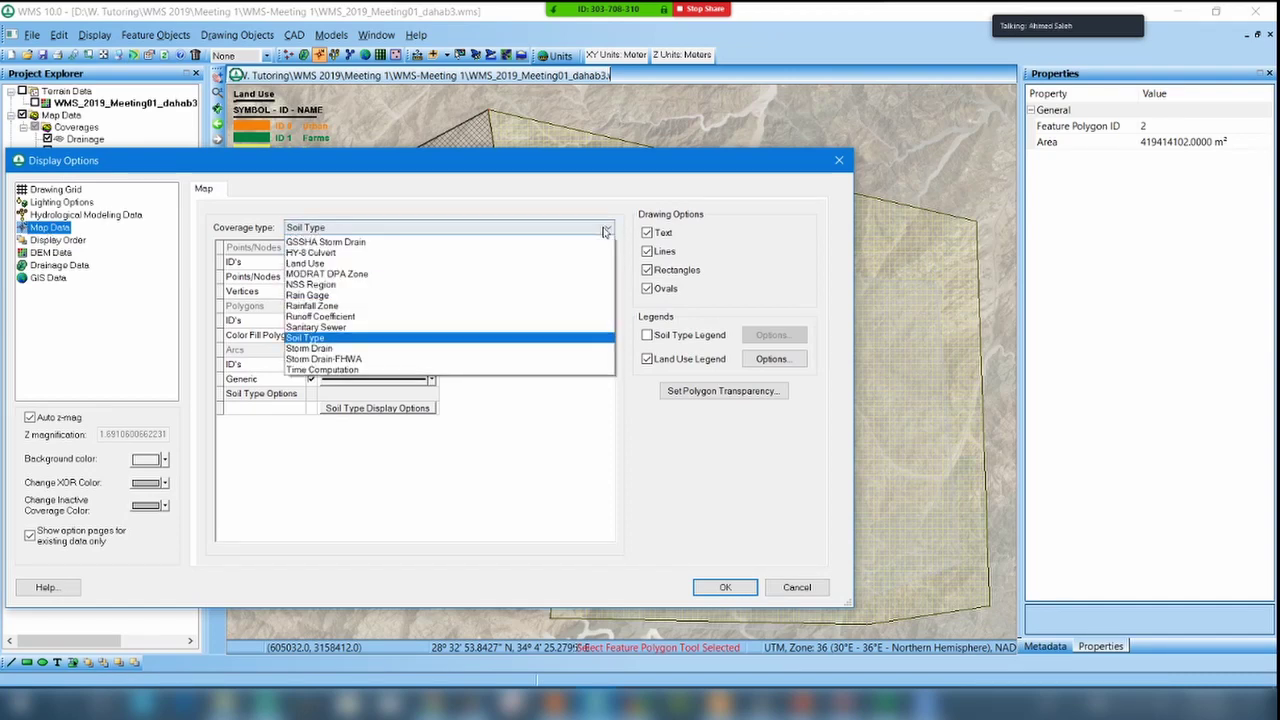
pyautogui.click(303, 229)
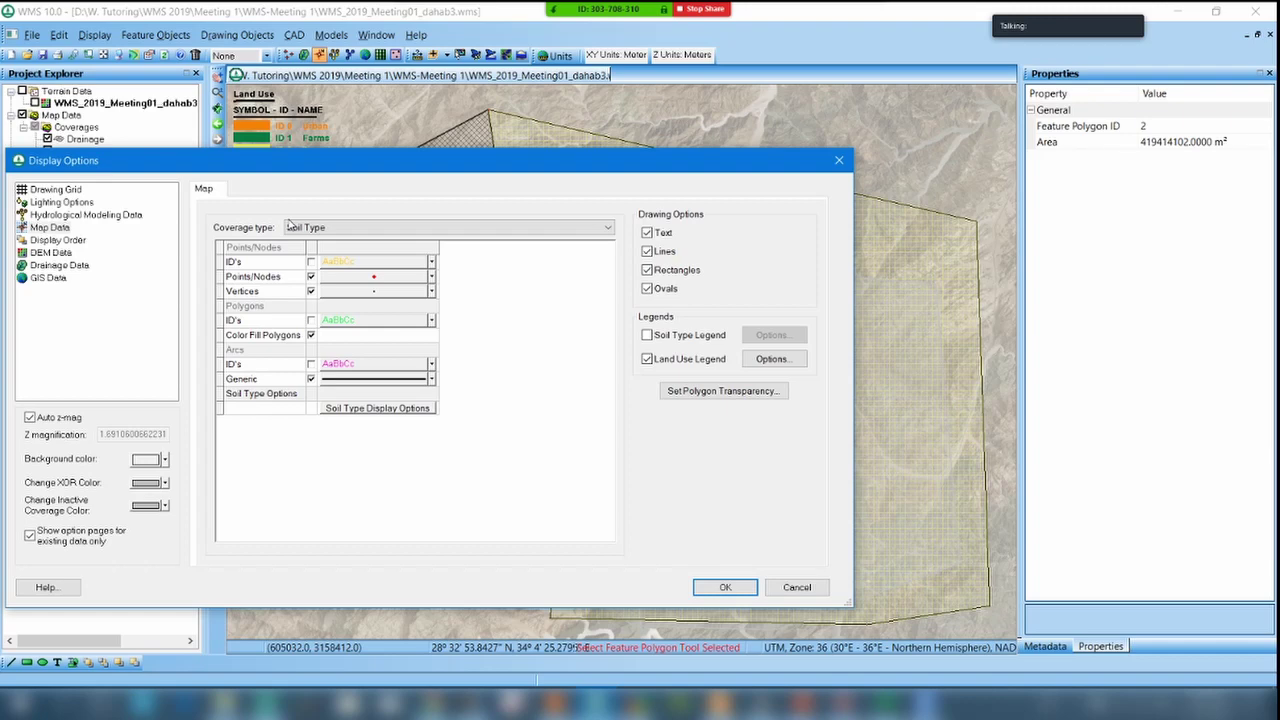
pyautogui.click(395, 410)
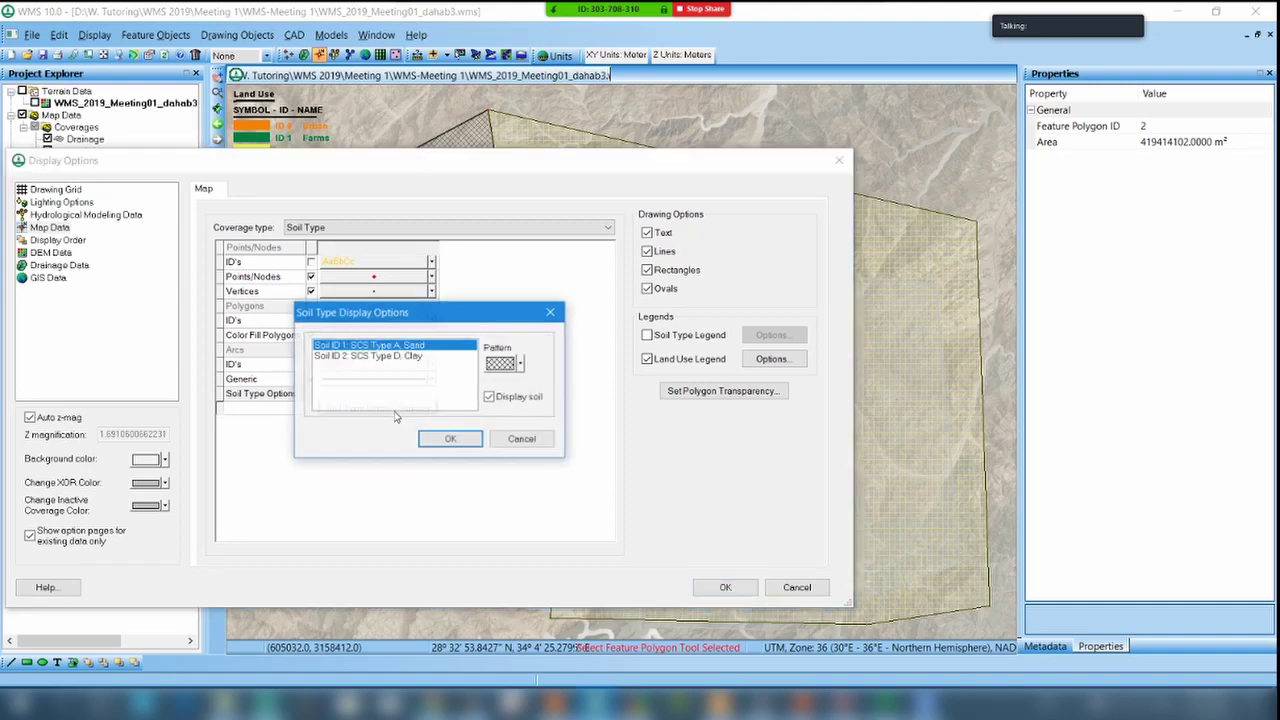
# Compare the display patterns of Soil ID 1 (Sand) and Soil ID 2 (Clay).
pyautogui.click(405, 356)
pyautogui.click(406, 345)
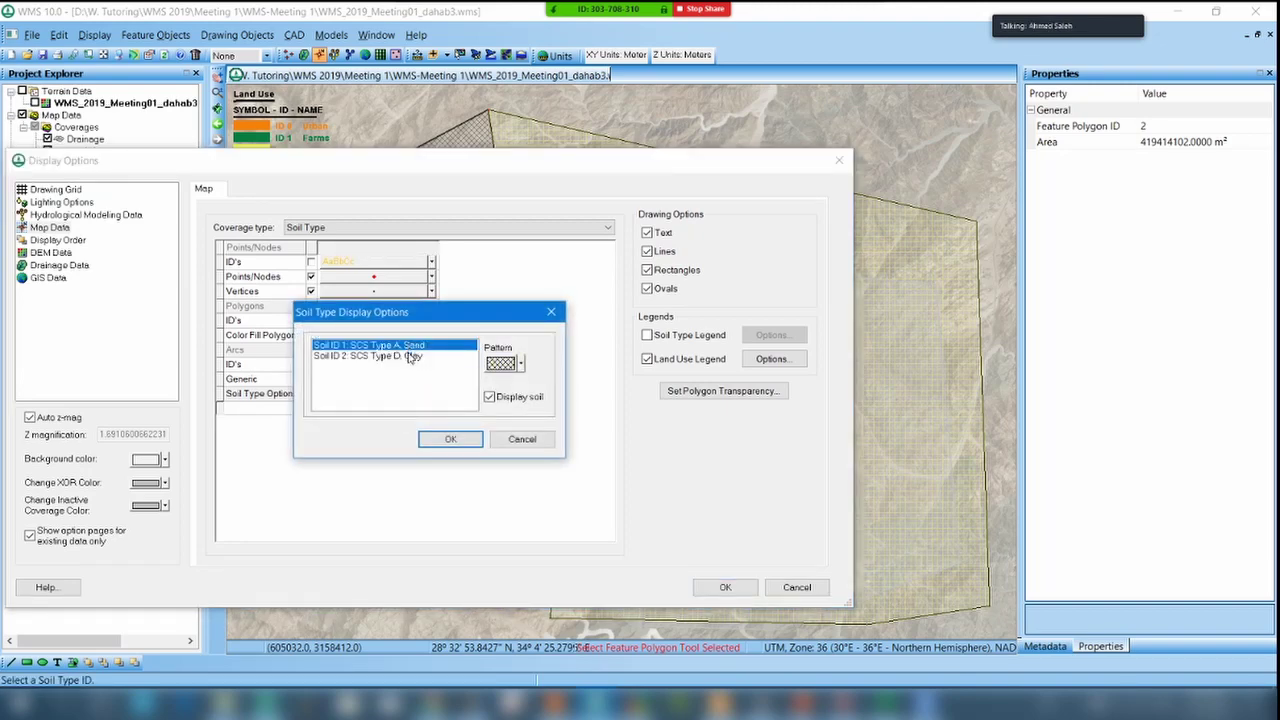
pyautogui.click(408, 353)
pyautogui.click(407, 345)
pyautogui.click(407, 356)
pyautogui.click(407, 345)
pyautogui.click(407, 356)
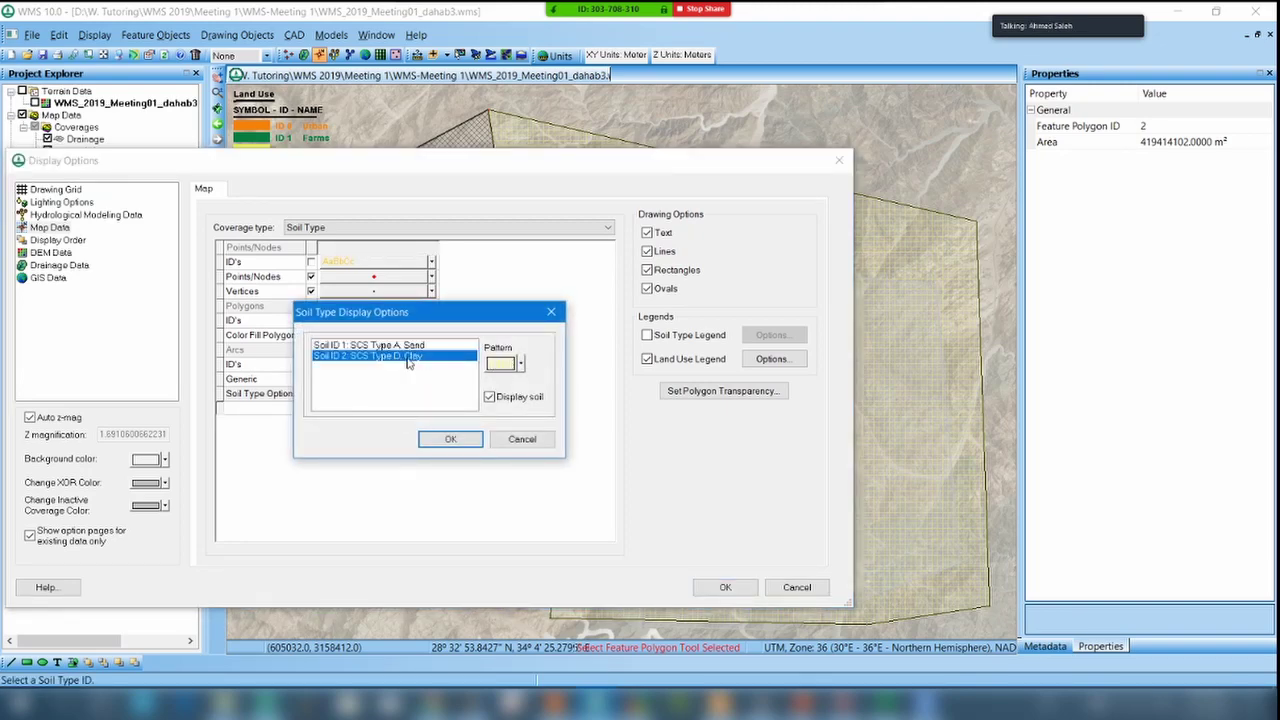
# Inspect the pattern attributes of the Clay soil, then close all display options without applying changes.
pyautogui.click(499, 365)
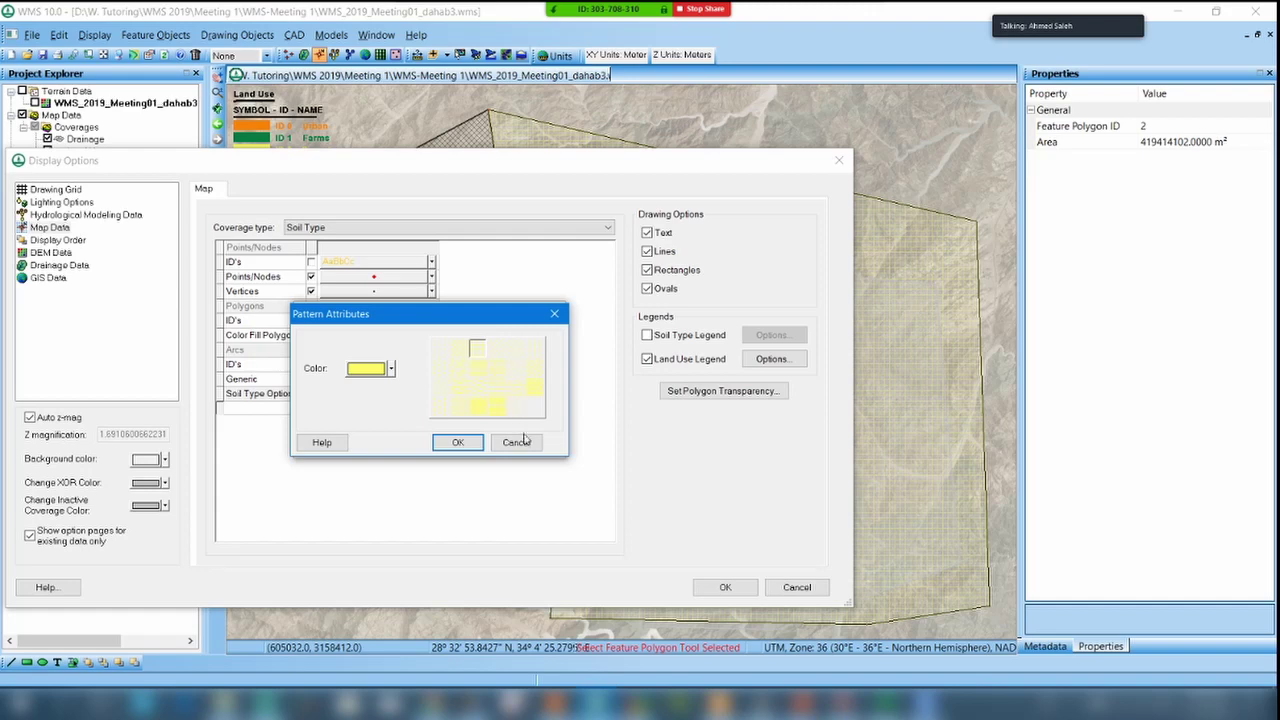
pyautogui.click(517, 443)
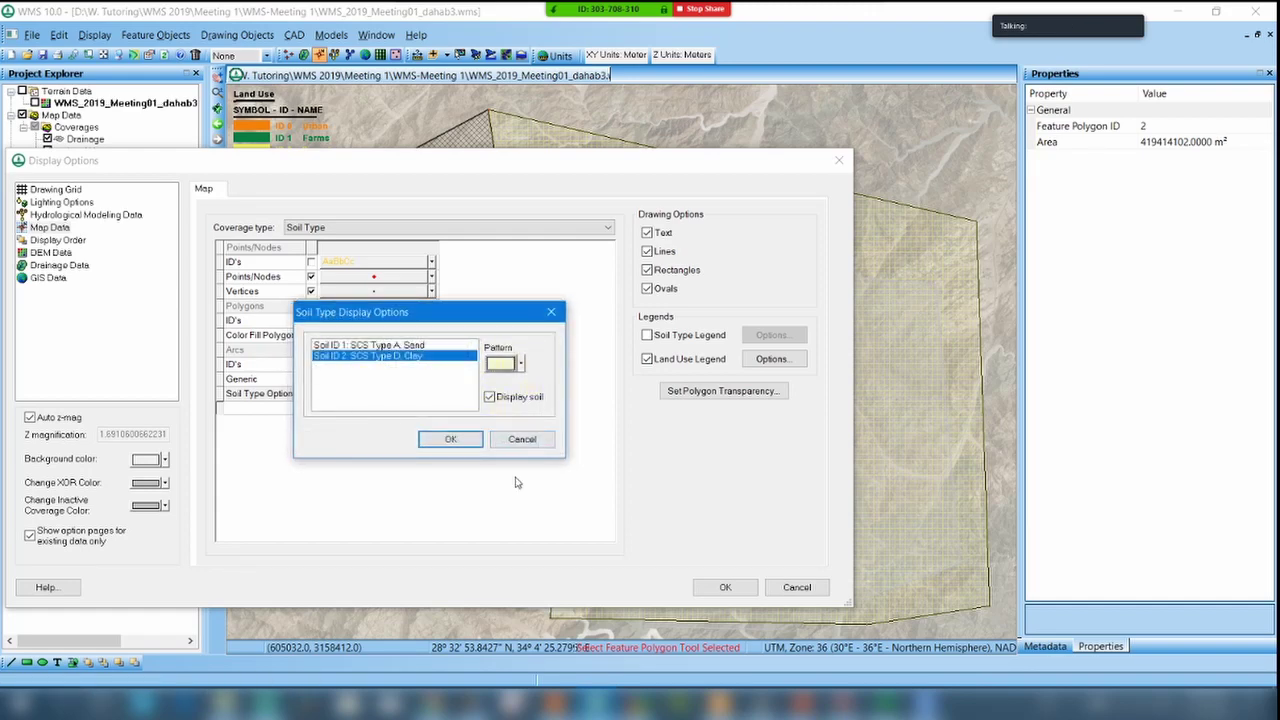
pyautogui.click(521, 434)
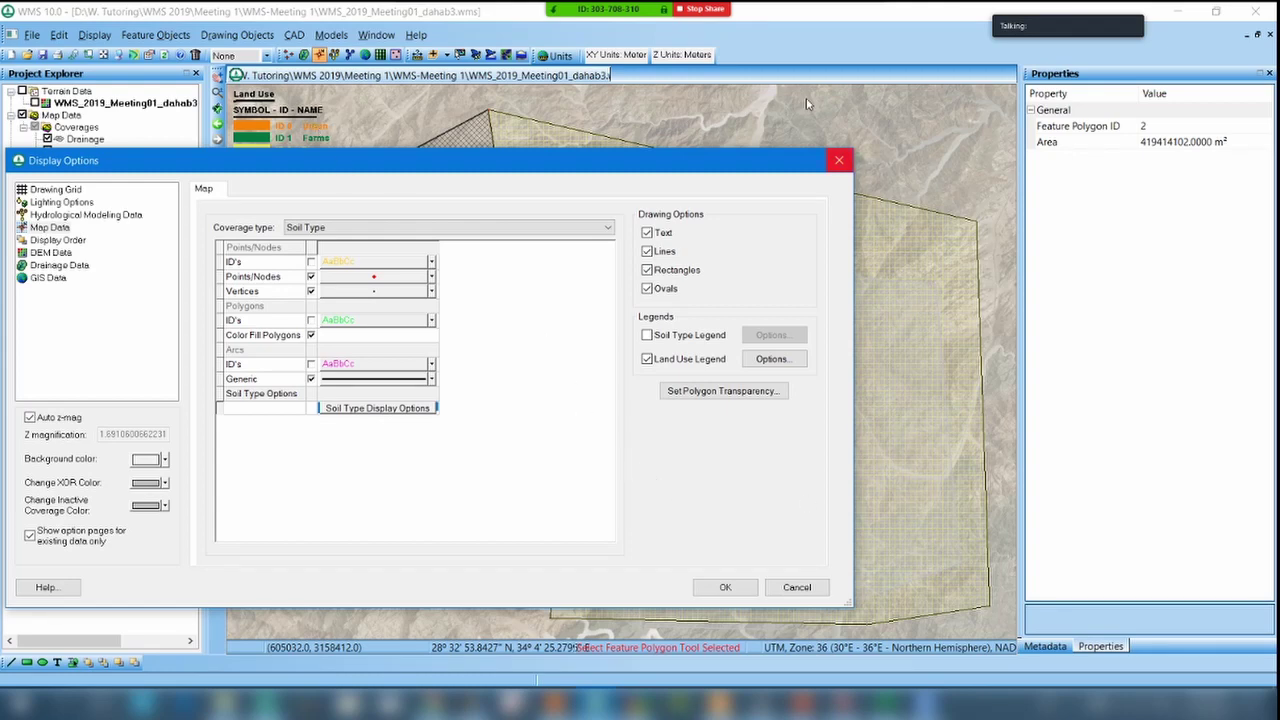
pyautogui.click(838, 162)
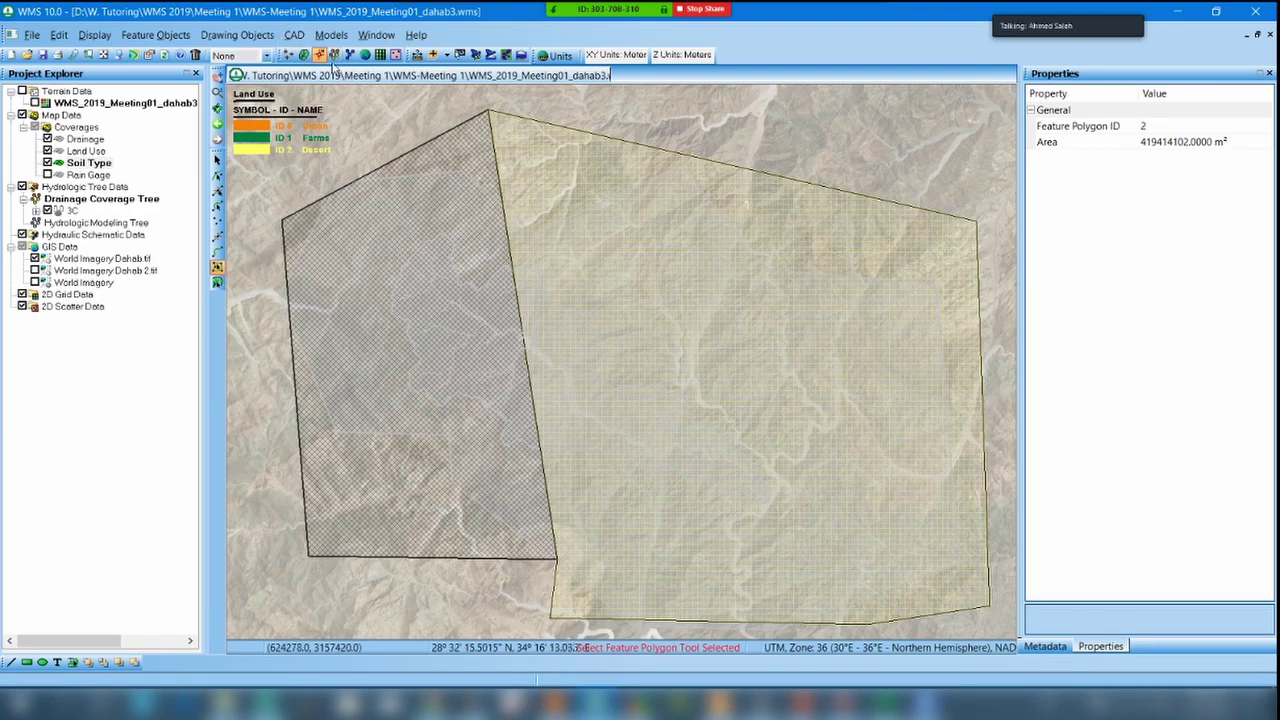
# Switch between the Hydrologic Modeling, Map, Terrain Data and River modules to compare their commands, including the DEM commands.
pyautogui.click(334, 56)
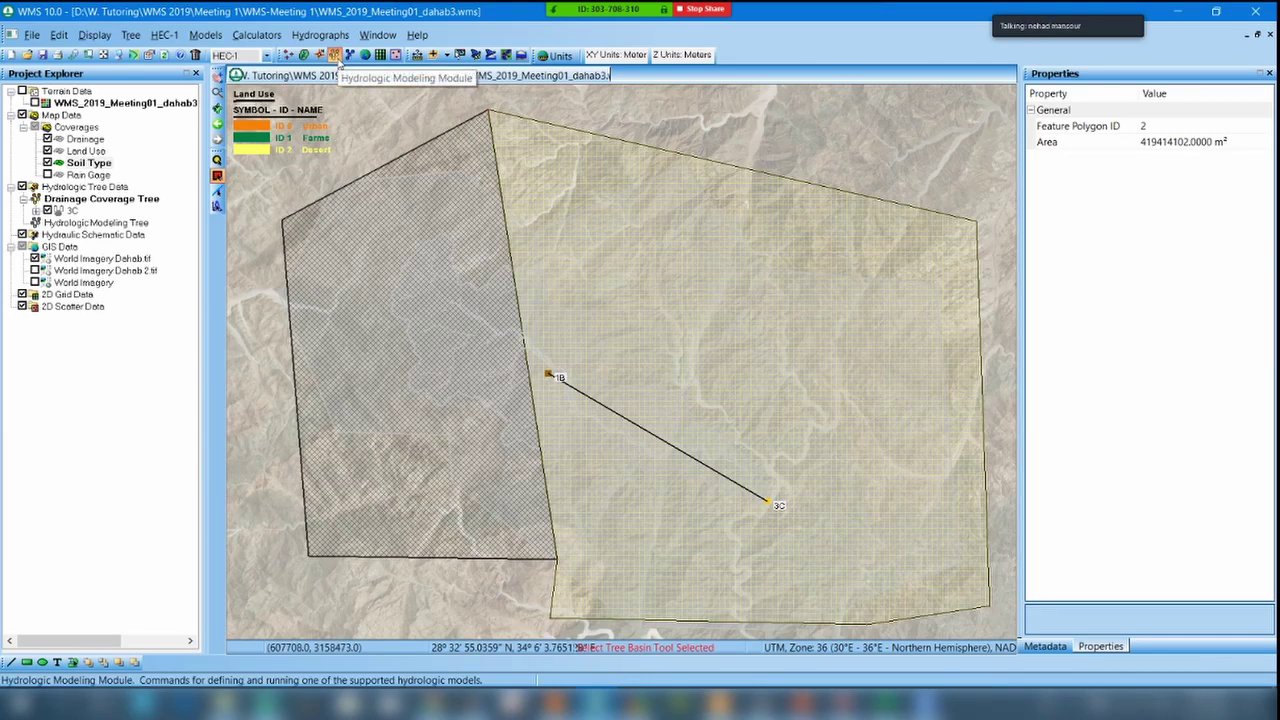
pyautogui.click(319, 55)
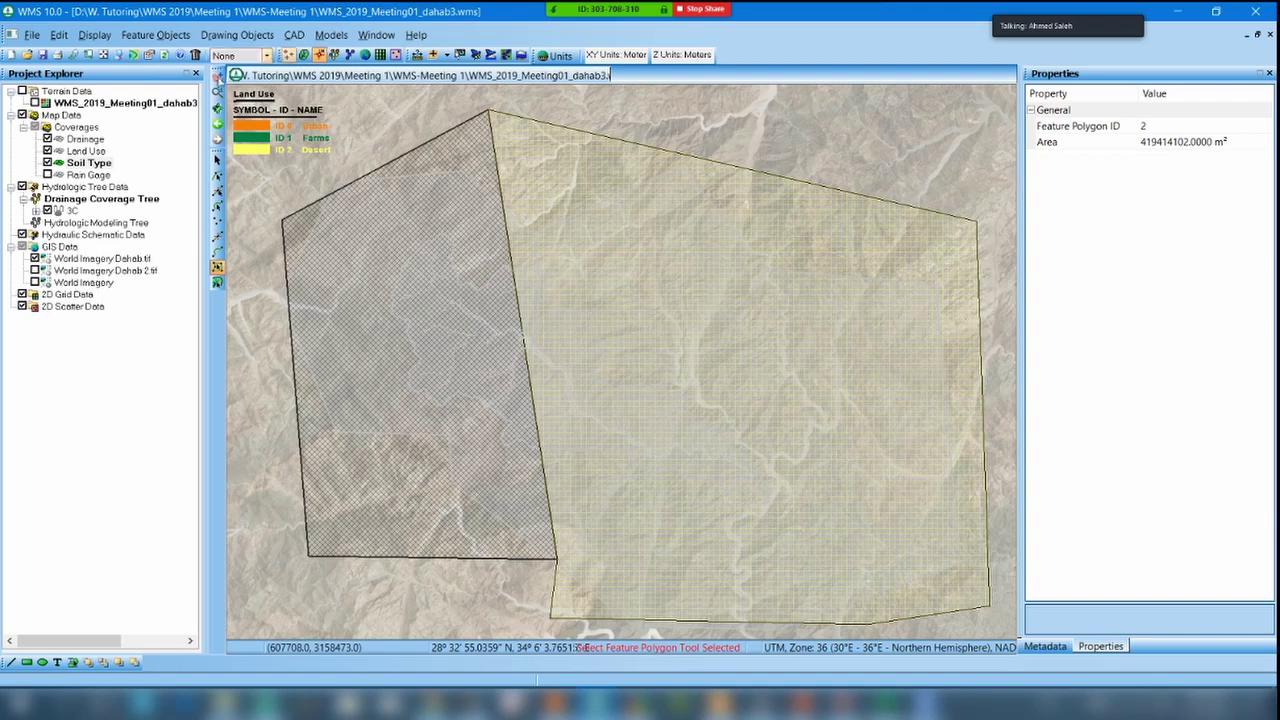
pyautogui.click(303, 58)
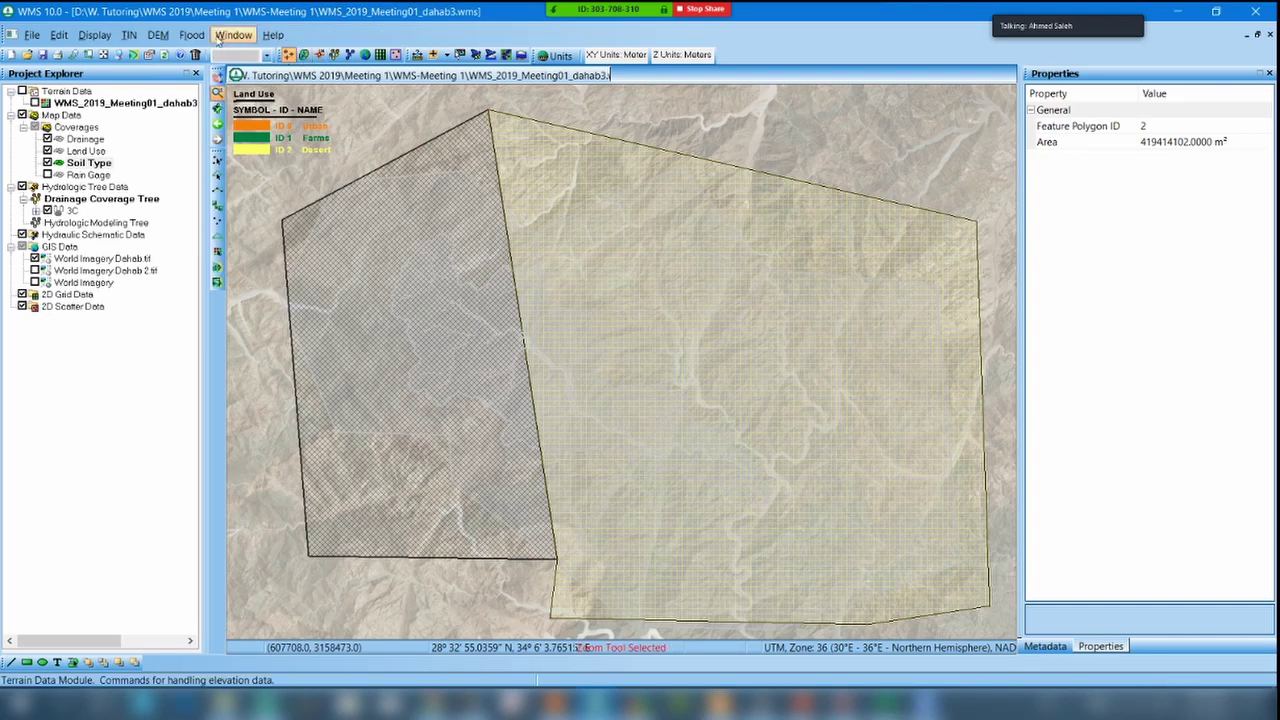
pyautogui.click(129, 35)
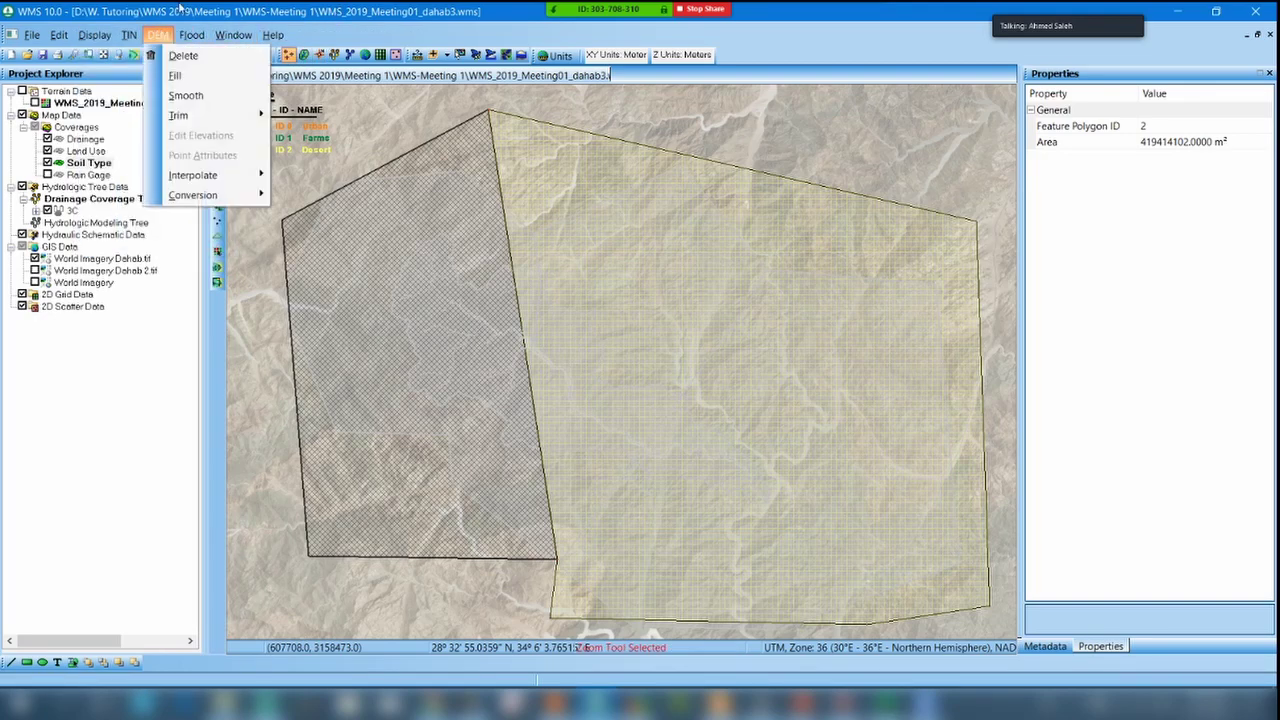
pyautogui.press('Escape')
pyautogui.click(303, 55)
pyautogui.click(303, 55)
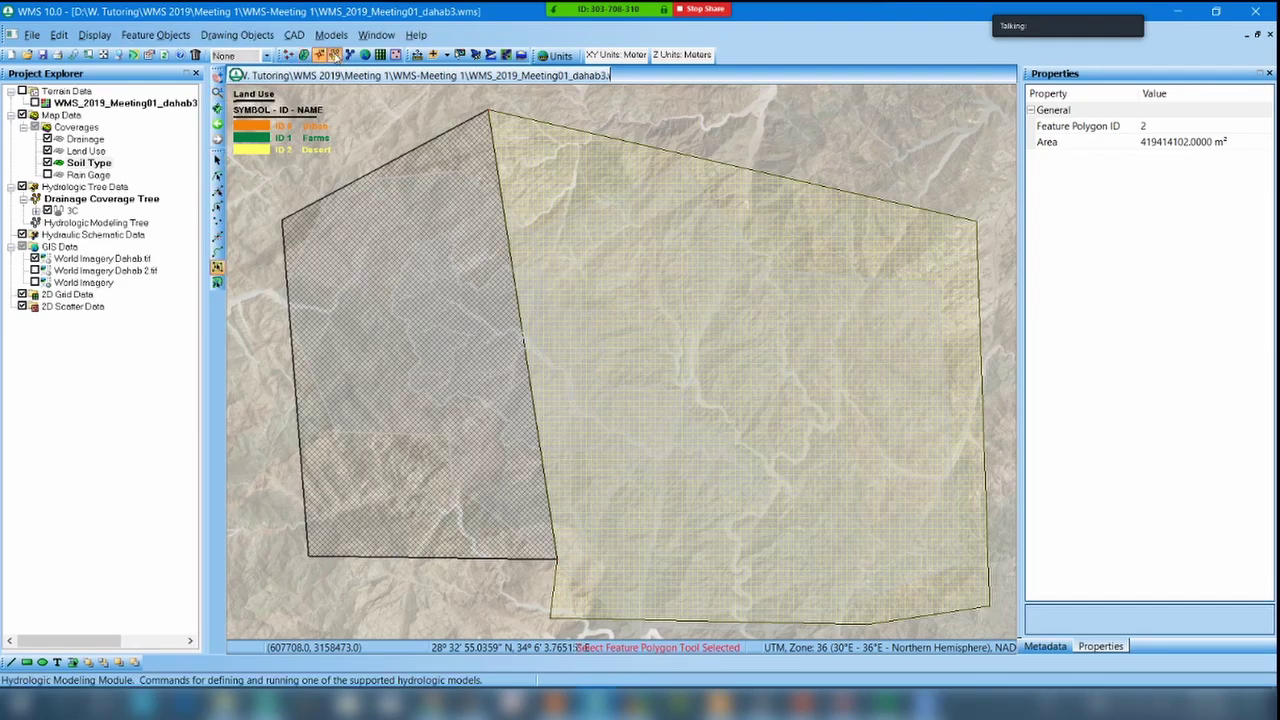
pyautogui.click(334, 55)
pyautogui.click(349, 55)
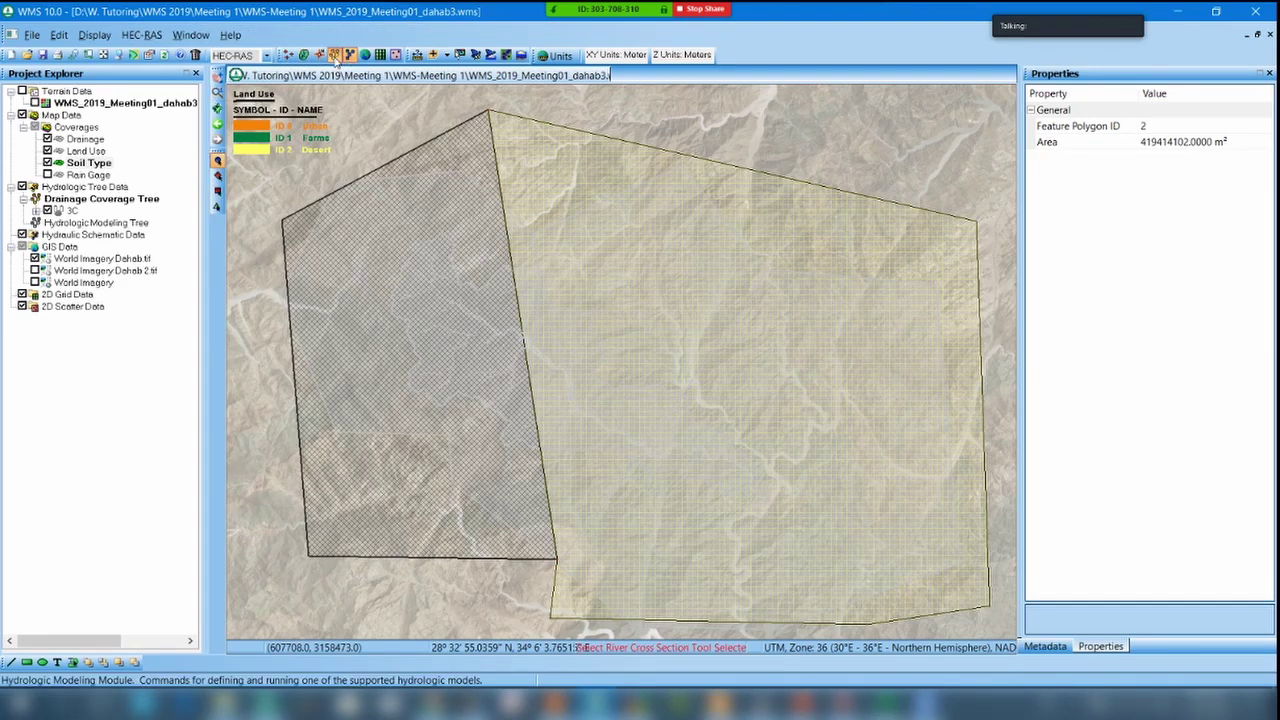
# Switch to the Hydrologic Modeling module.
pyautogui.click(335, 56)
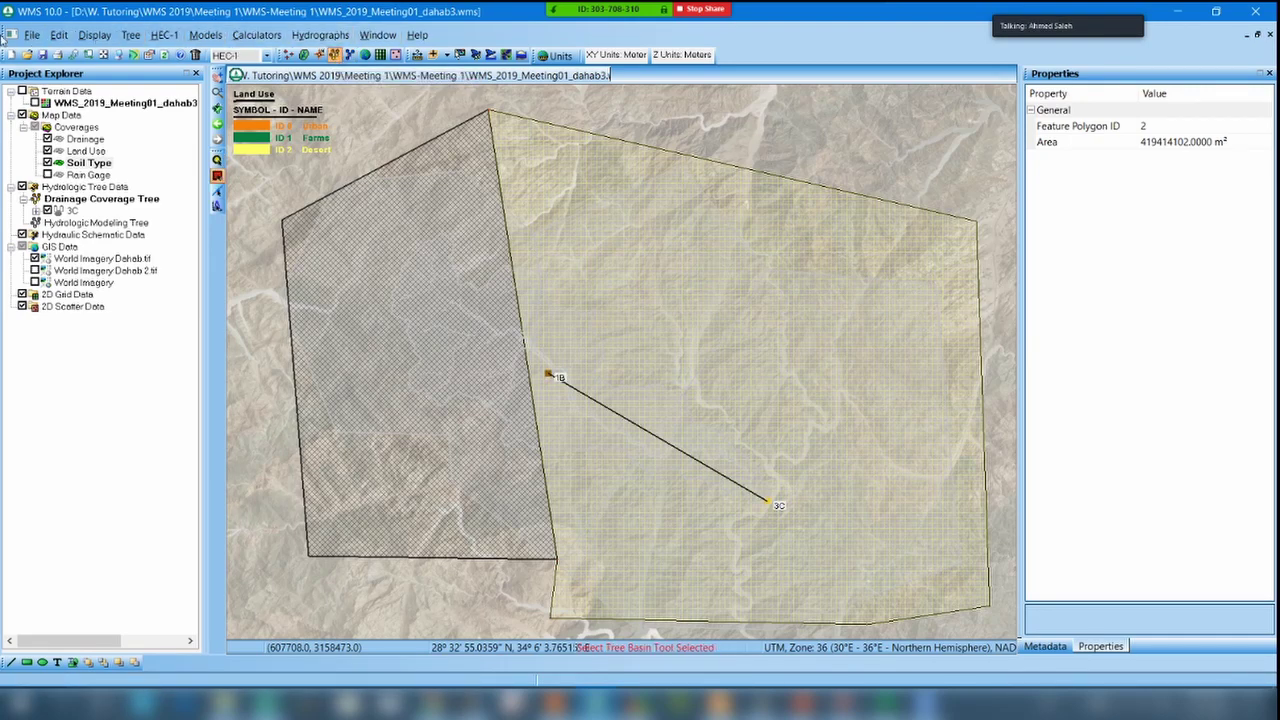
pyautogui.click(257, 35)
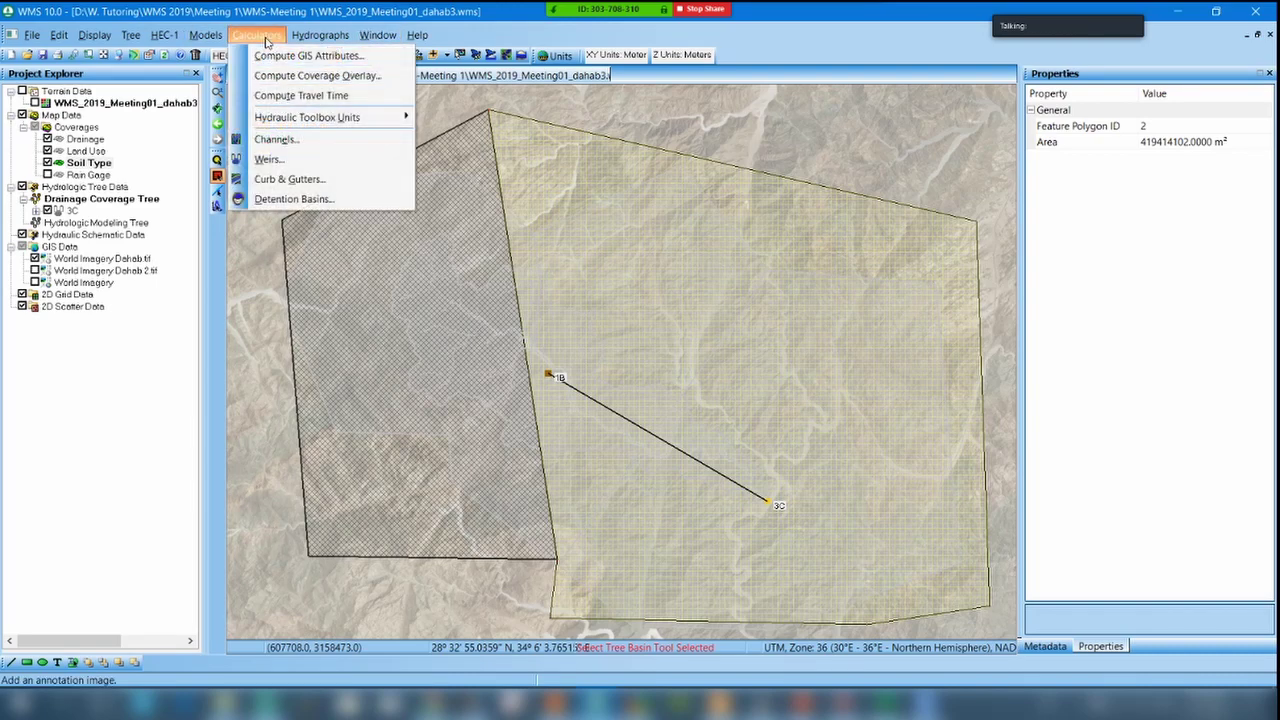
pyautogui.click(266, 40)
pyautogui.click(266, 40)
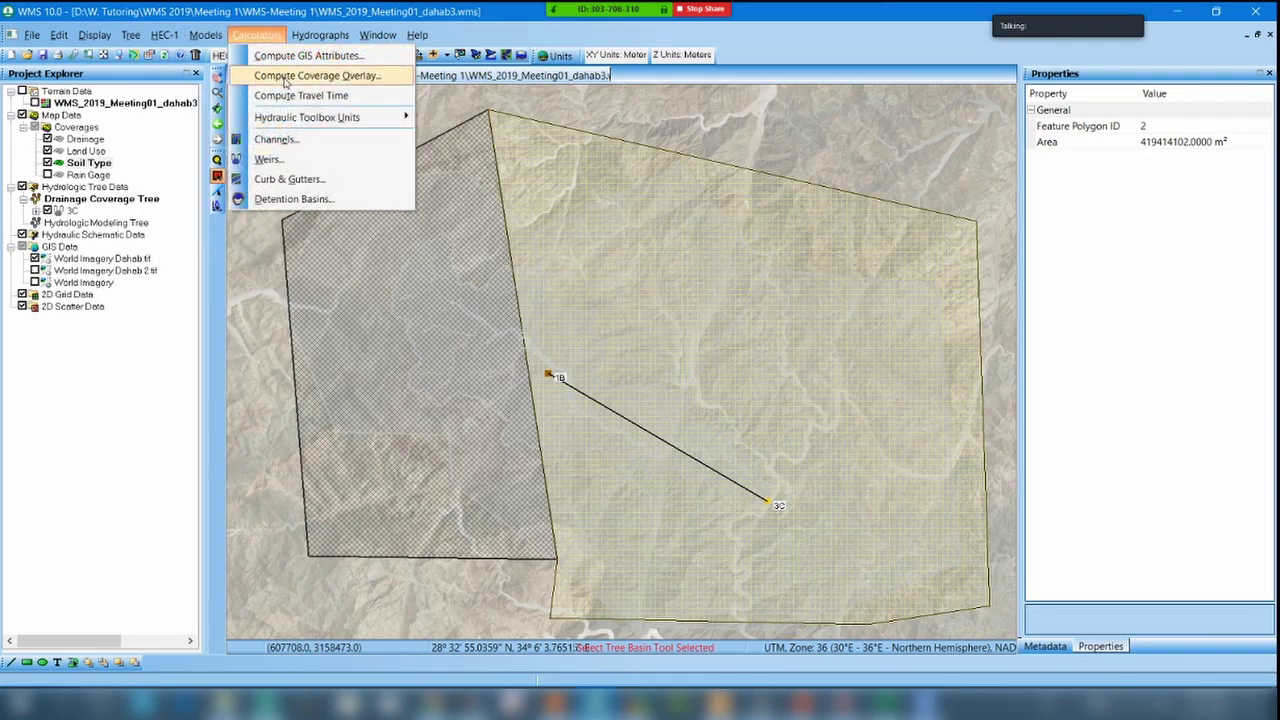
pyautogui.click(384, 84)
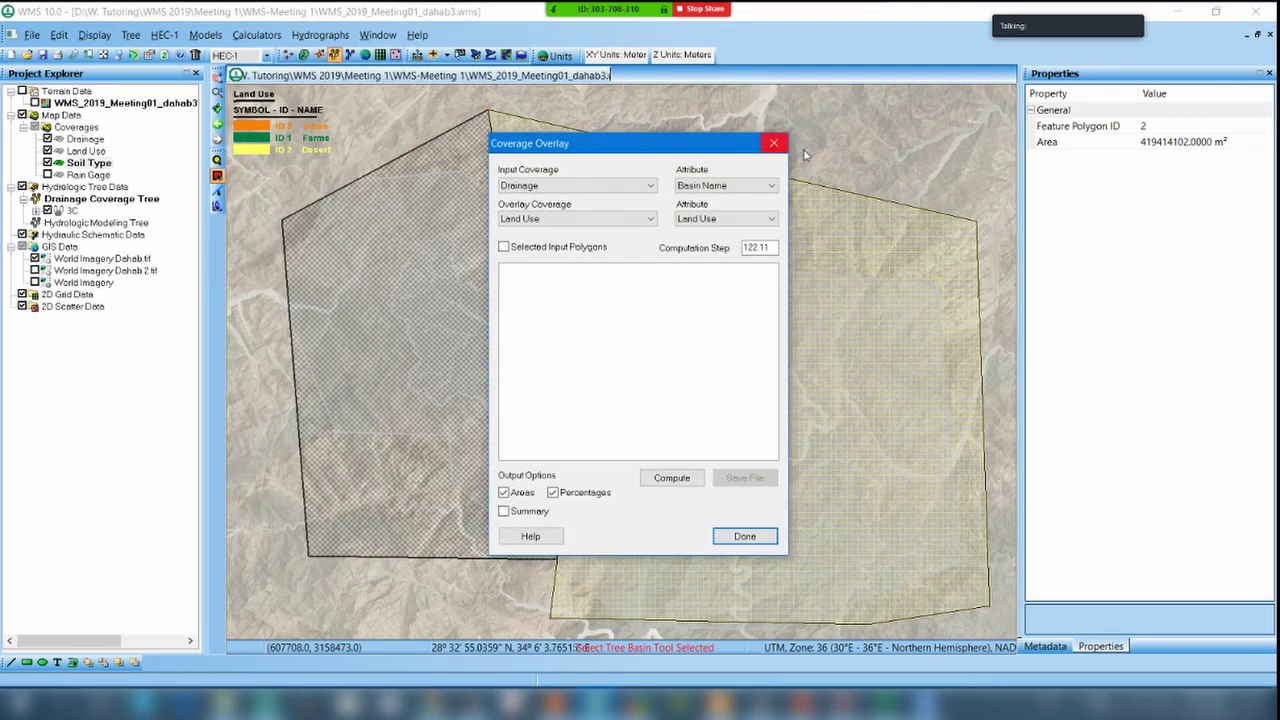
pyautogui.click(773, 143)
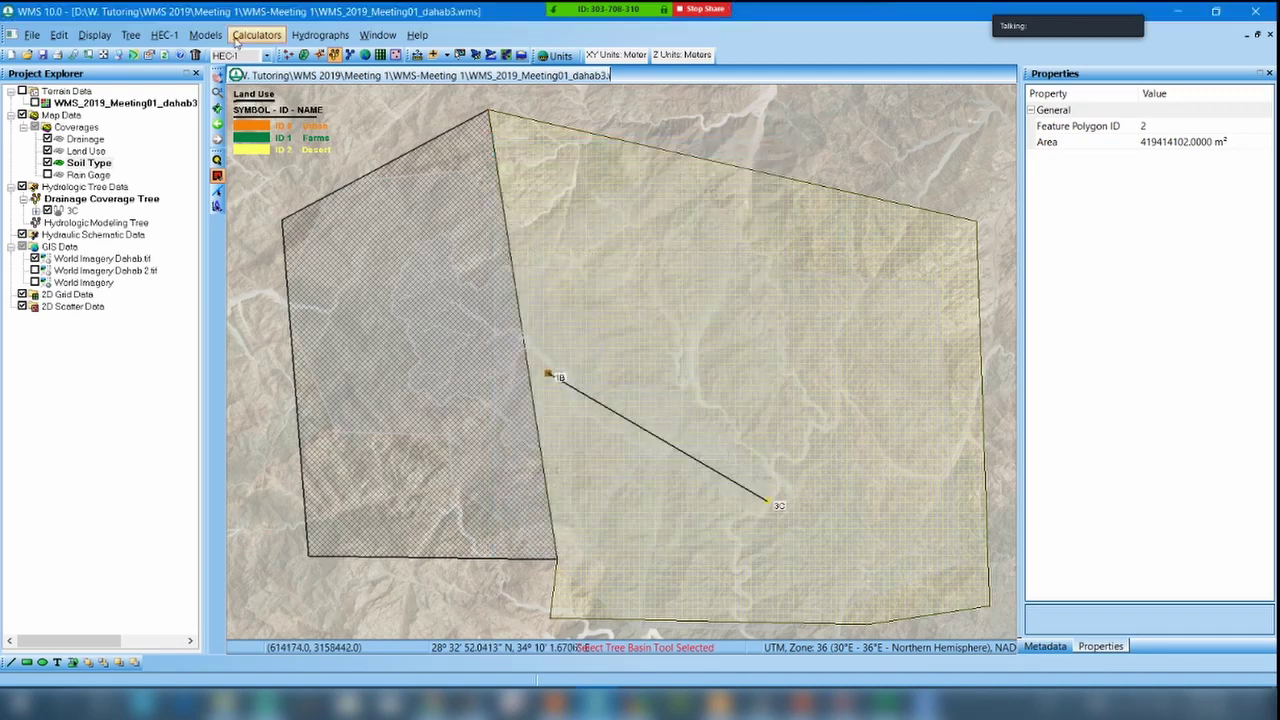
# Set up a Compute GIS Attributes run with SCS Curve Numbers as the computation type.
pyautogui.click(257, 35)
pyautogui.click(320, 62)
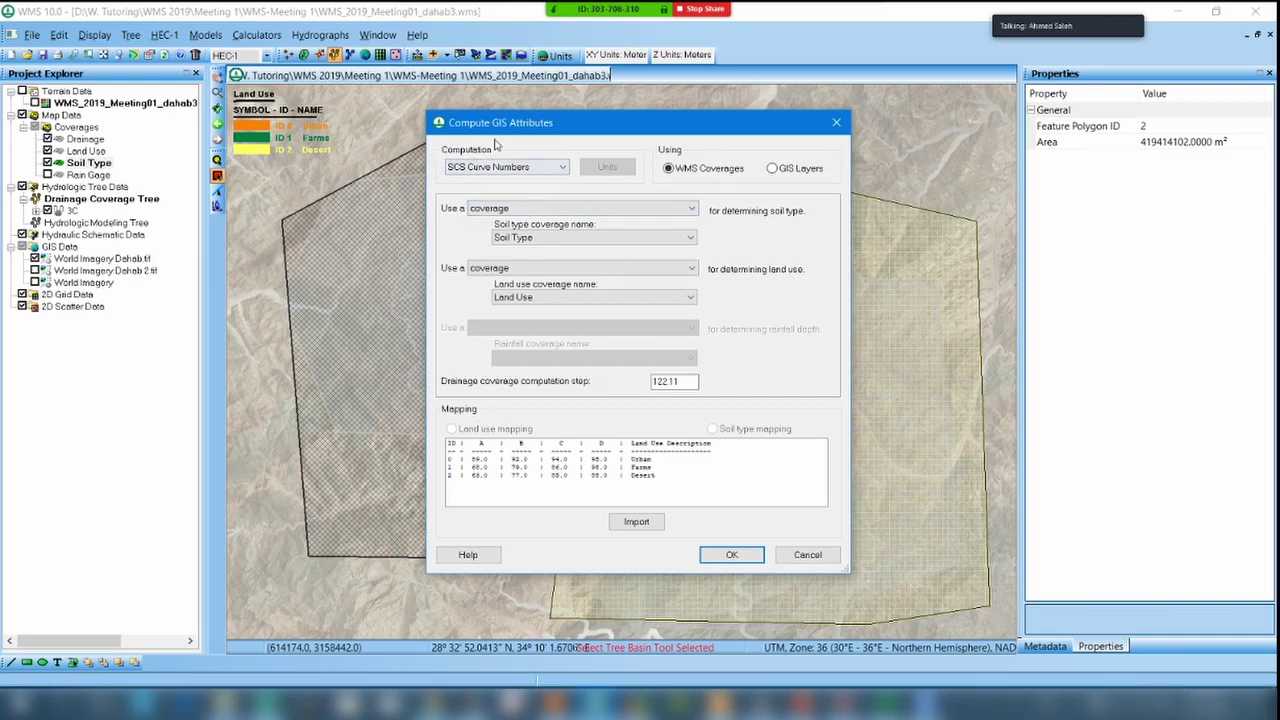
pyautogui.click(522, 168)
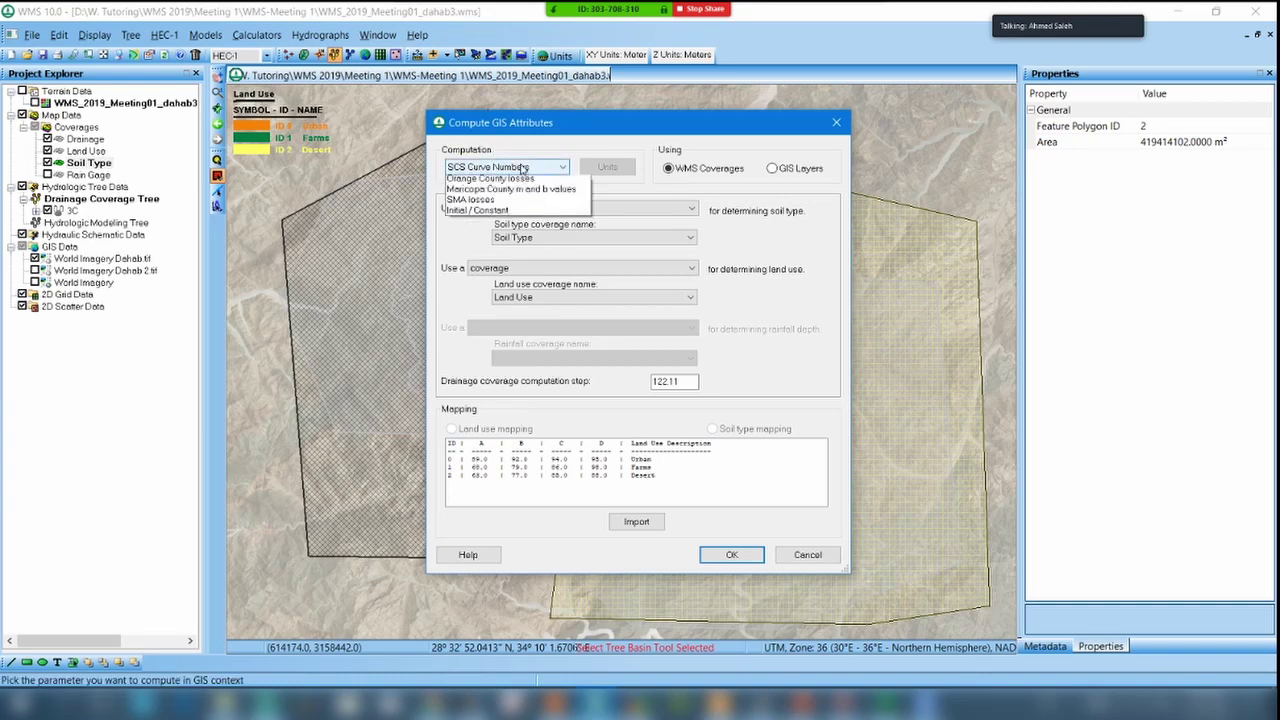
pyautogui.click(474, 183)
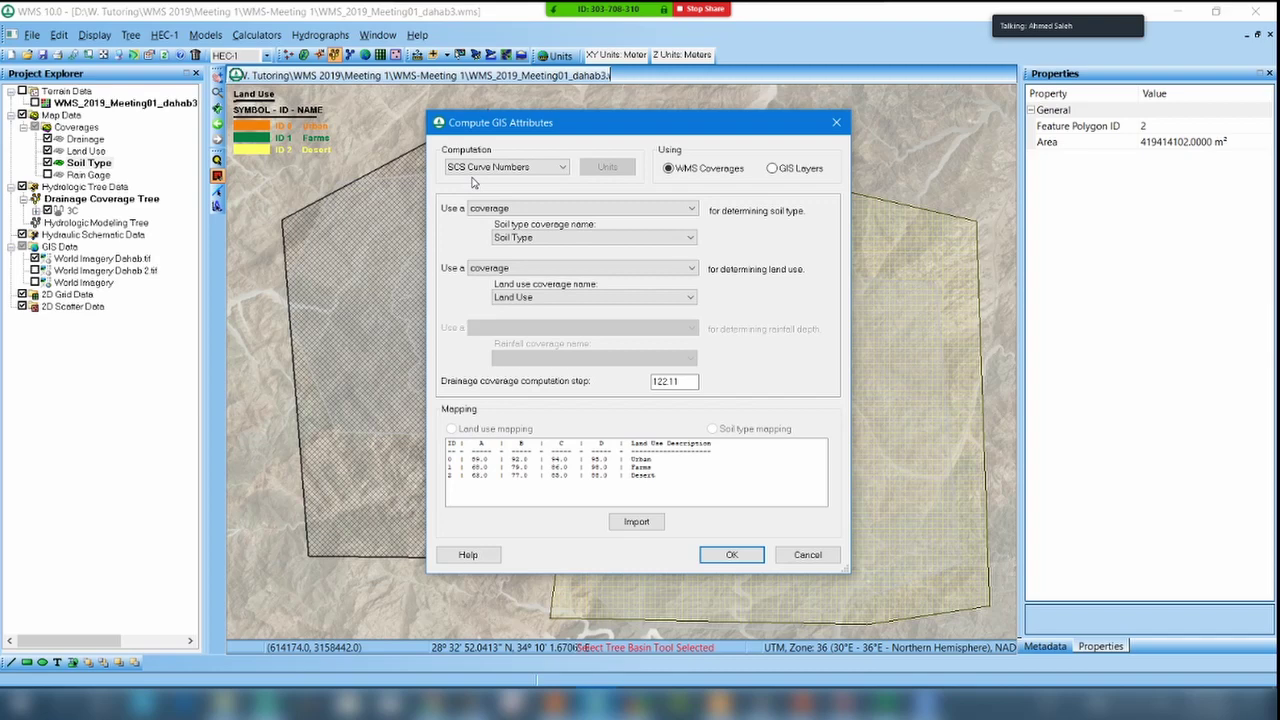
pyautogui.click(505, 167)
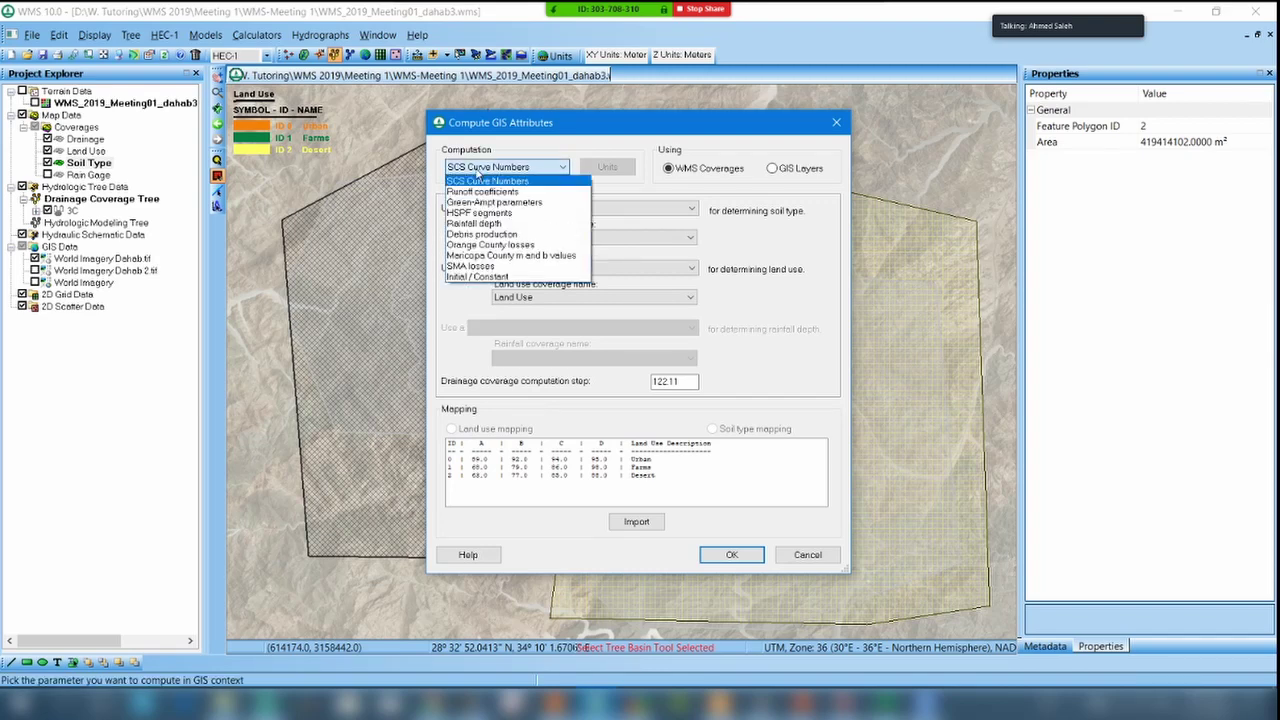
pyautogui.click(480, 178)
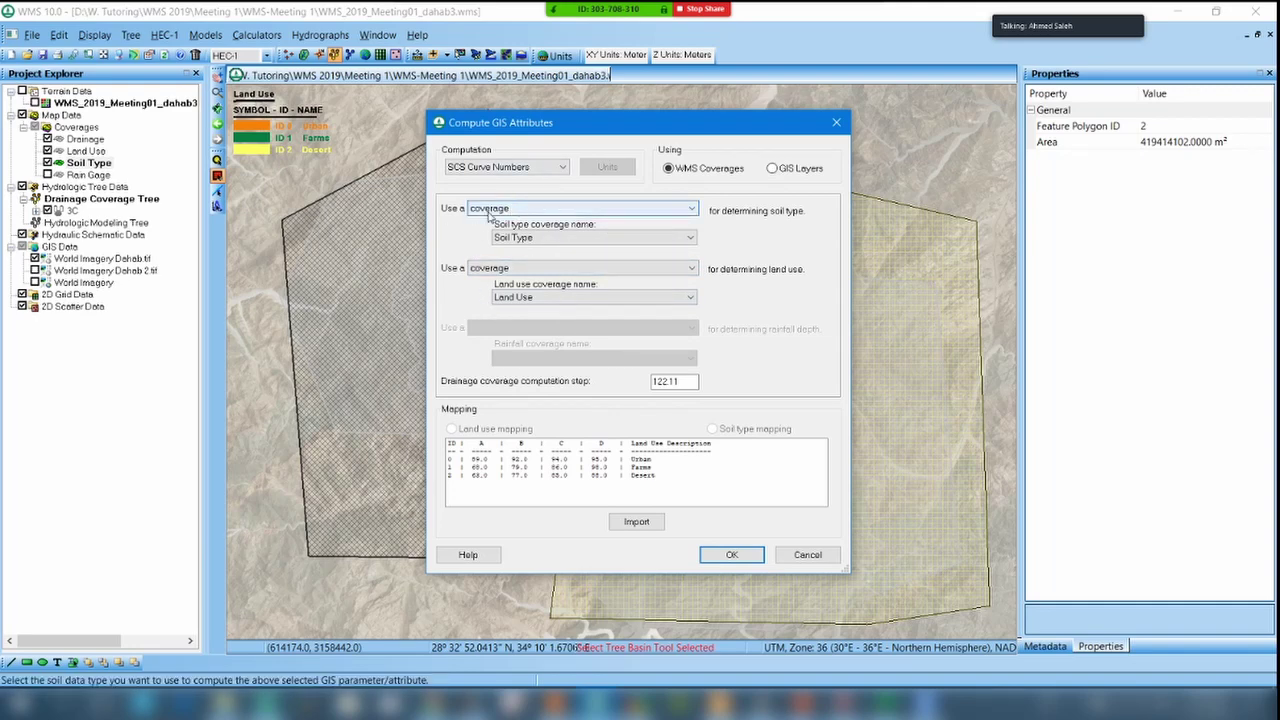
# Compute the curve numbers using the Soil Type and Land Use coverages, and open the resulting cn_report.txt in Notepad.
pyautogui.click(497, 212)
pyautogui.click(494, 220)
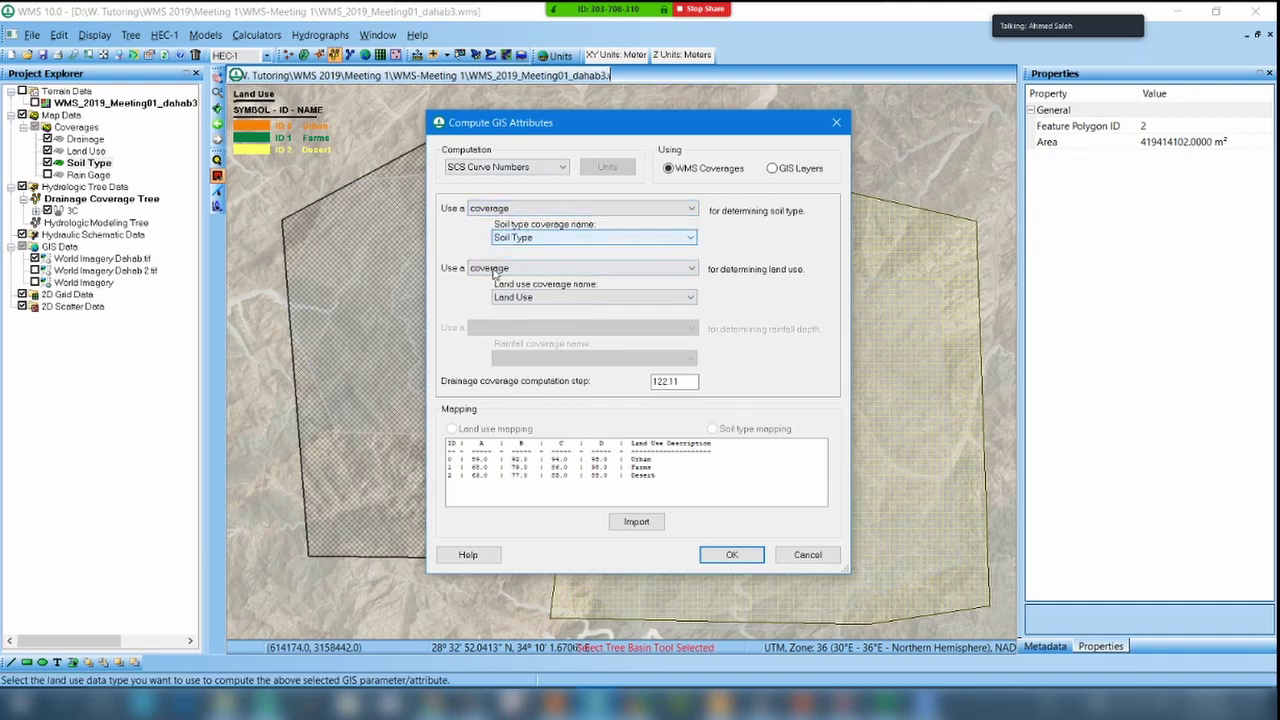
pyautogui.click(493, 270)
pyautogui.click(492, 281)
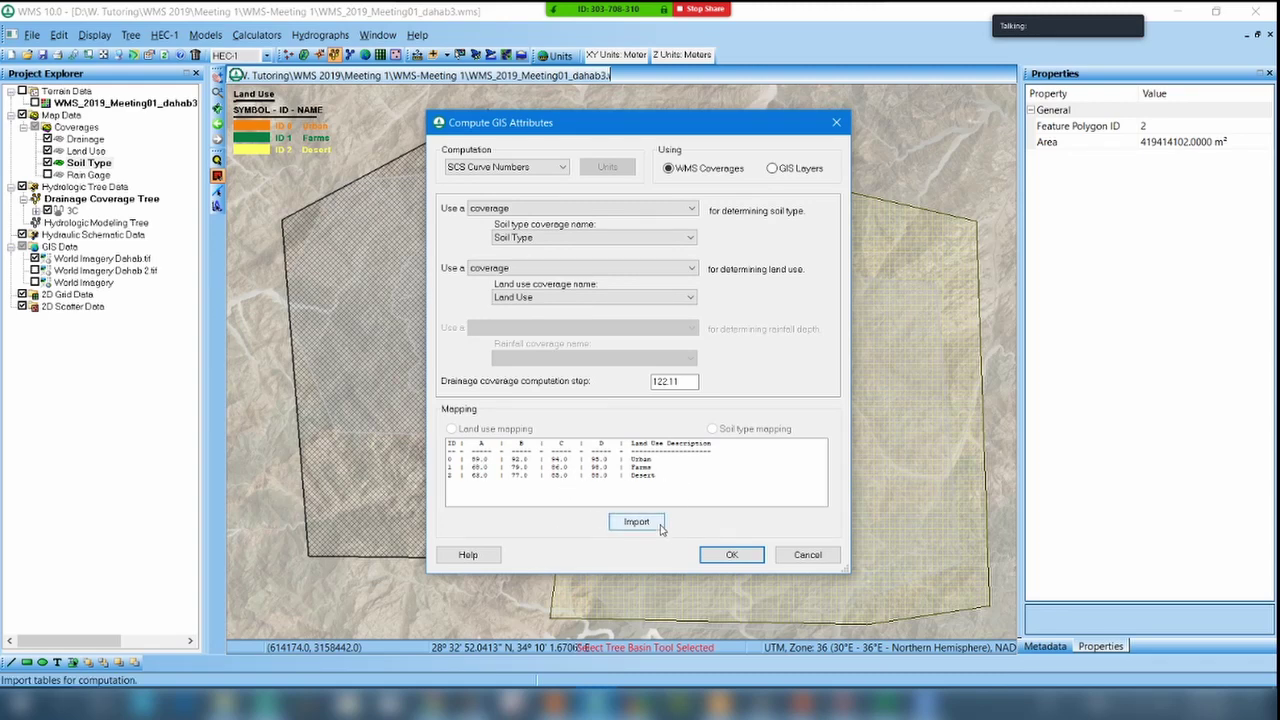
pyautogui.click(748, 554)
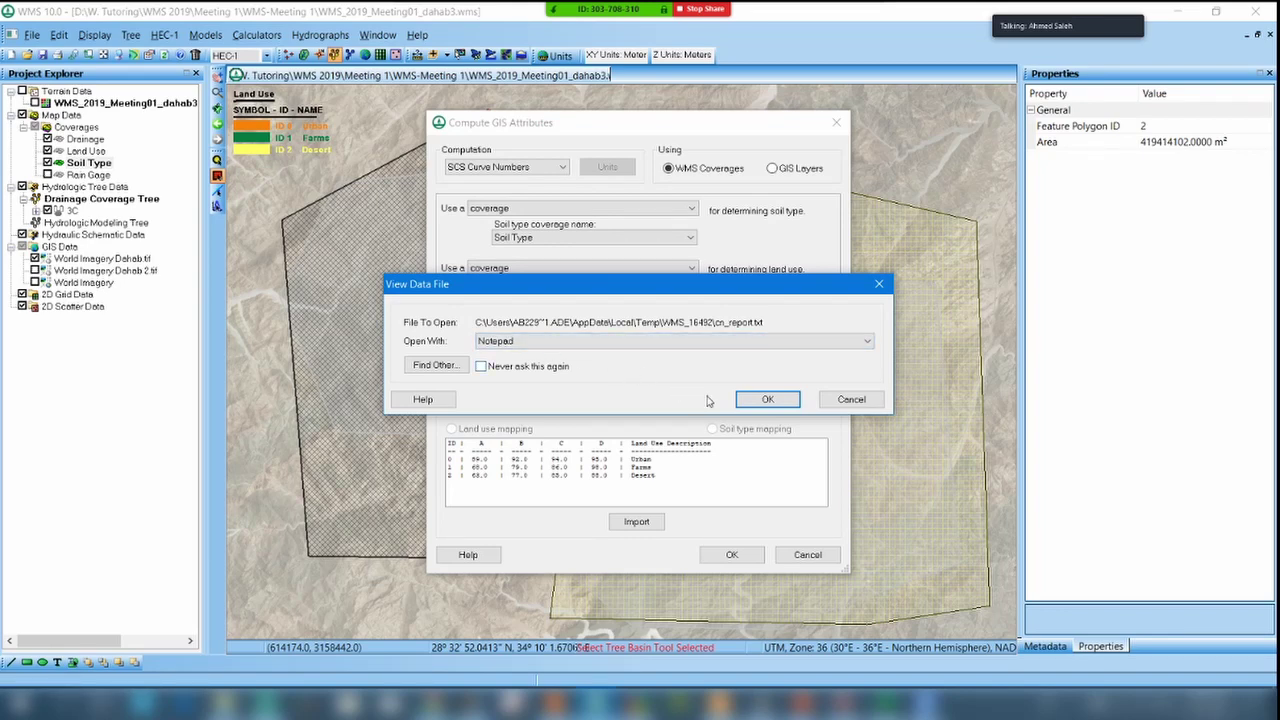
pyautogui.click(762, 402)
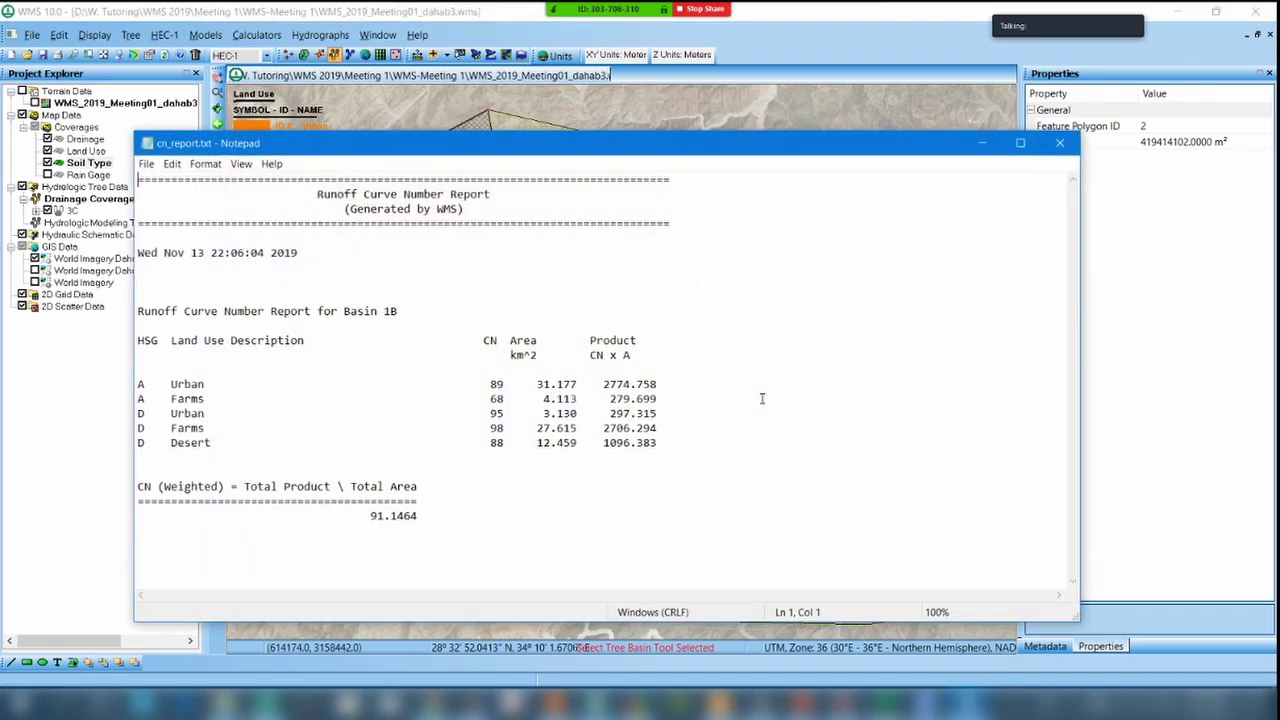
# Enlarge the curve number report for Basin 1B and examine its weighted CN plus the soil group A Urban row's CN and area.
pyautogui.click(1022, 142)
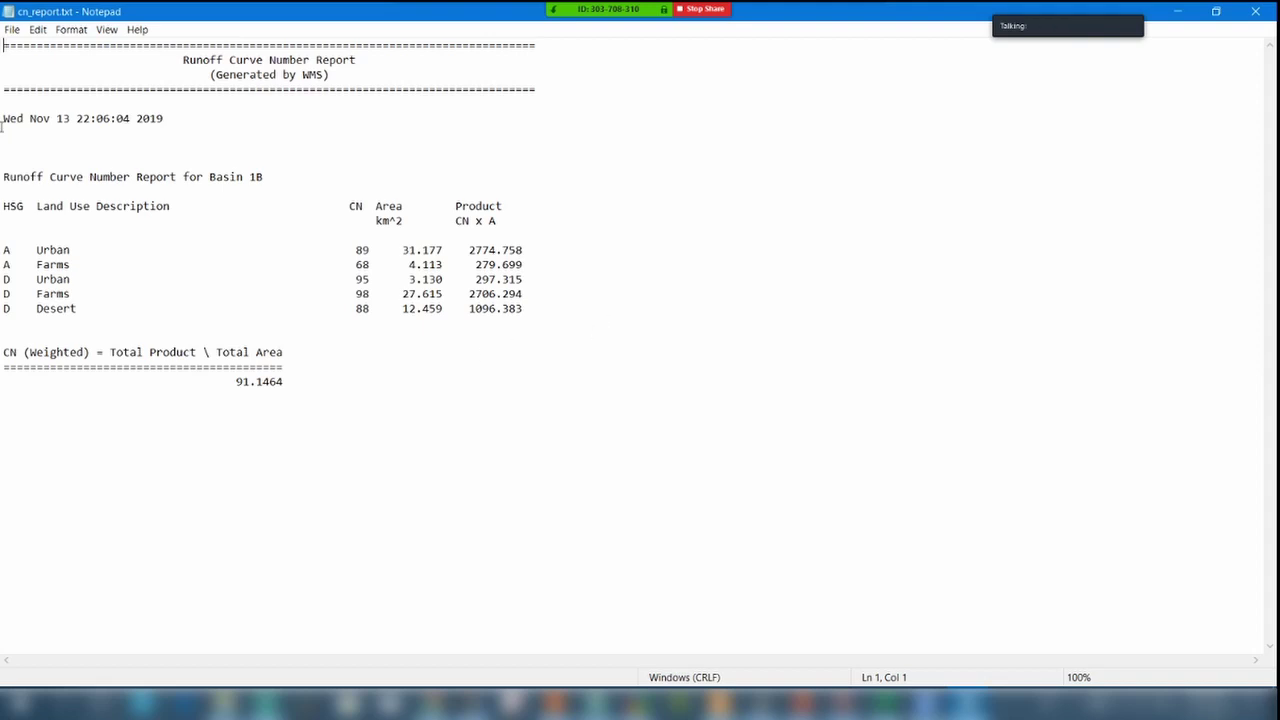
pyautogui.moveTo(238, 381); pyautogui.dragTo(286, 378)
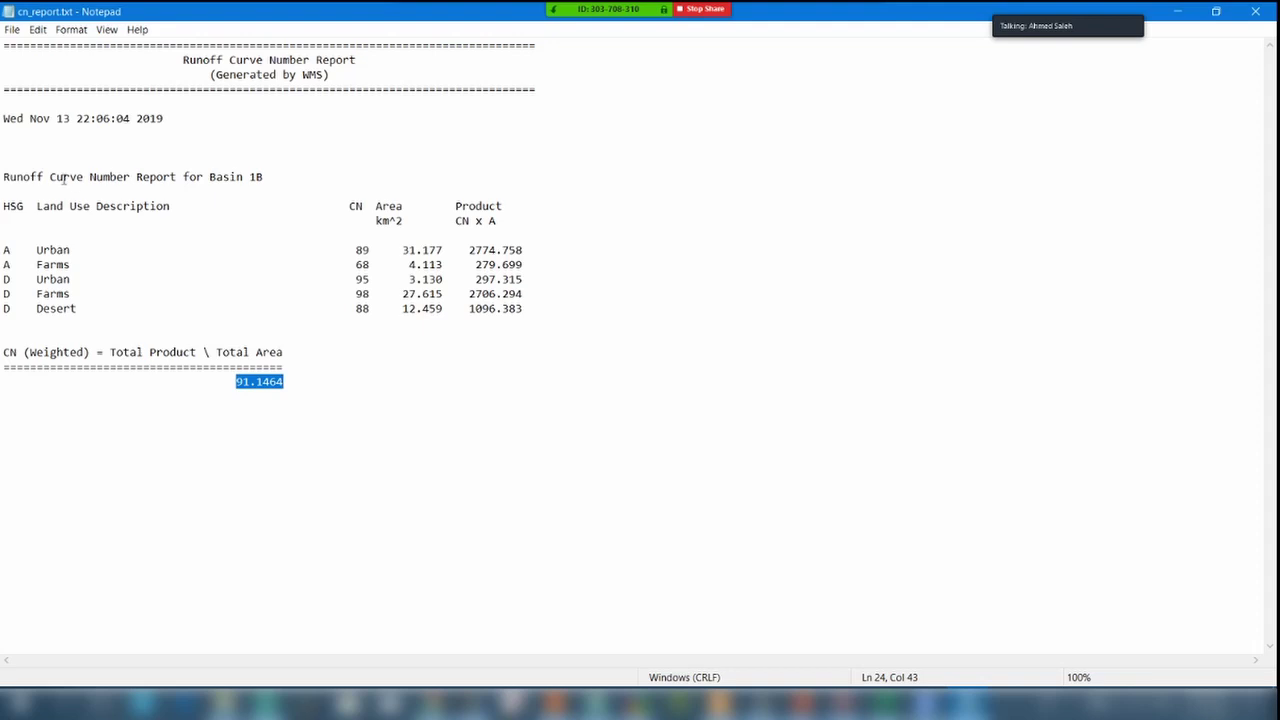
pyautogui.click(5, 250)
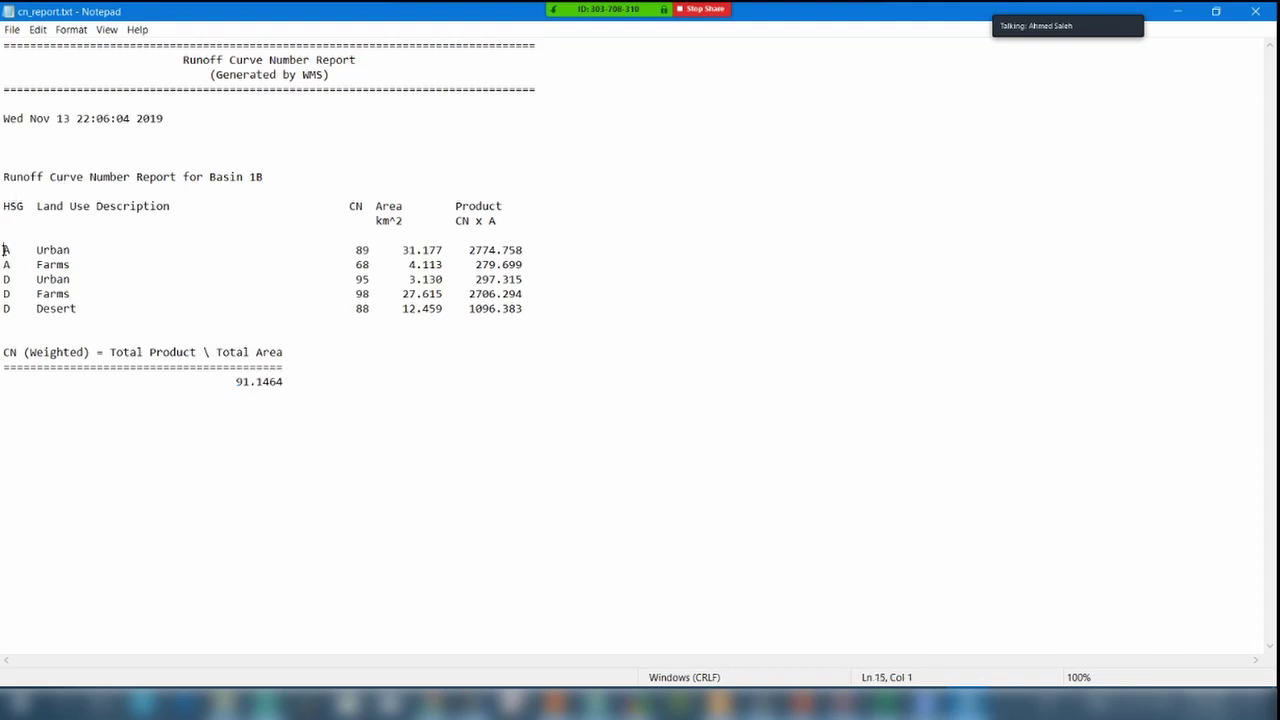
pyautogui.moveTo(5, 250); pyautogui.dragTo(128, 252)
pyautogui.click(5, 238)
pyautogui.moveTo(3, 250)
pyautogui.mouseDown()
pyautogui.moveTo(62, 252)
pyautogui.moveTo(8, 252)
pyautogui.mouseUp()
pyautogui.moveTo(36, 249); pyautogui.dragTo(72, 249)
pyautogui.click(8, 251)
pyautogui.press('Down')
pyautogui.moveTo(73, 251); pyautogui.dragTo(2, 251)
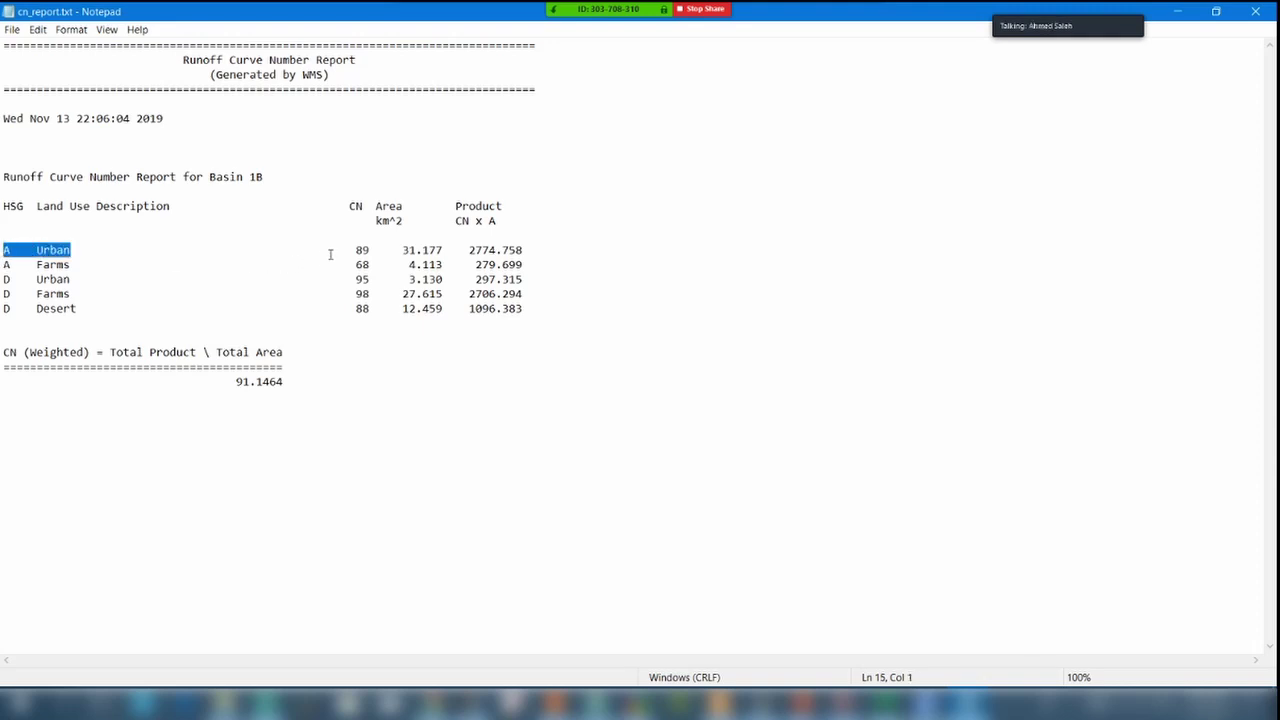
pyautogui.doubleClick(364, 250)
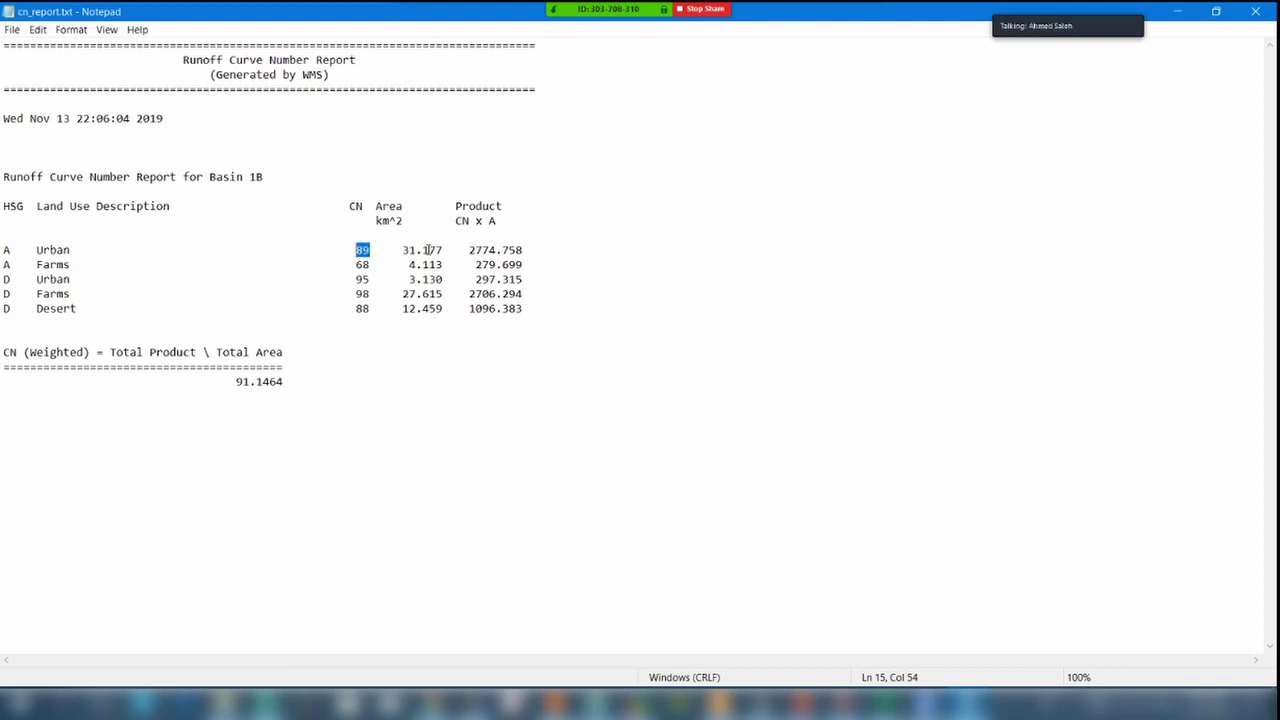
pyautogui.moveTo(402, 250); pyautogui.dragTo(443, 250)
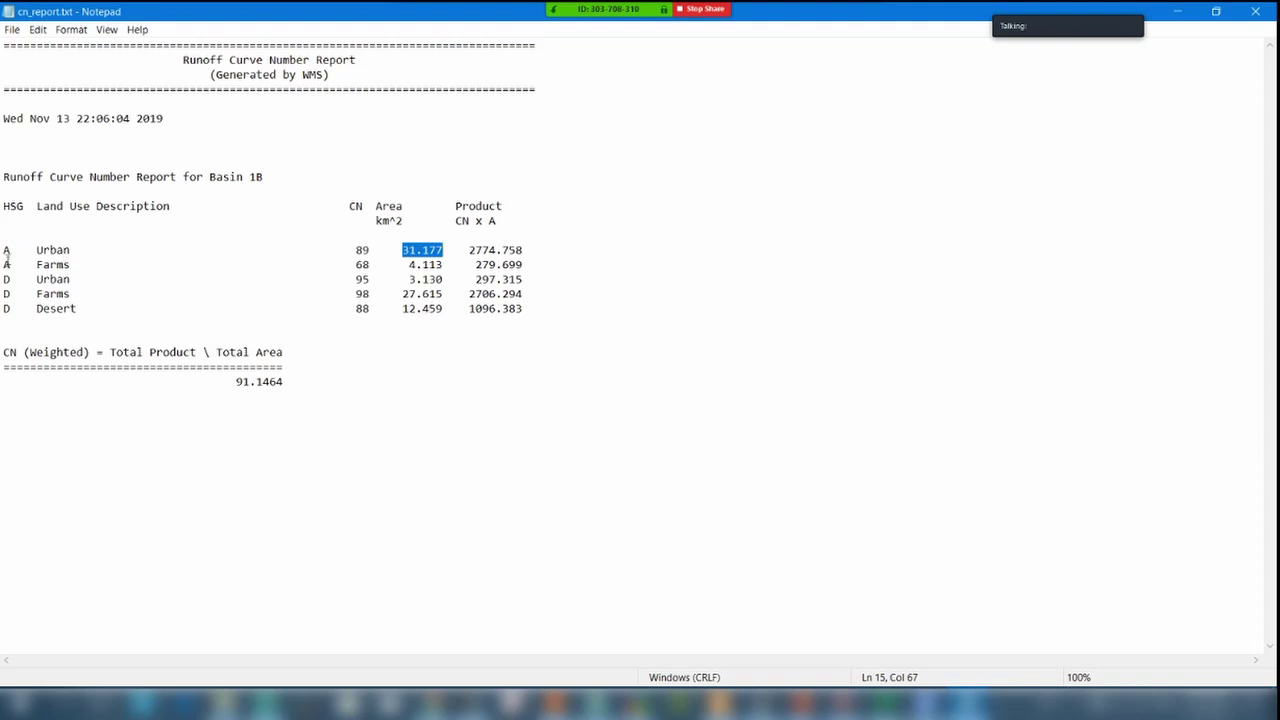
# Examine the report's CN x A product column and how the weighted CN formula uses the total product.
pyautogui.moveTo(522, 250); pyautogui.dragTo(64, 280)
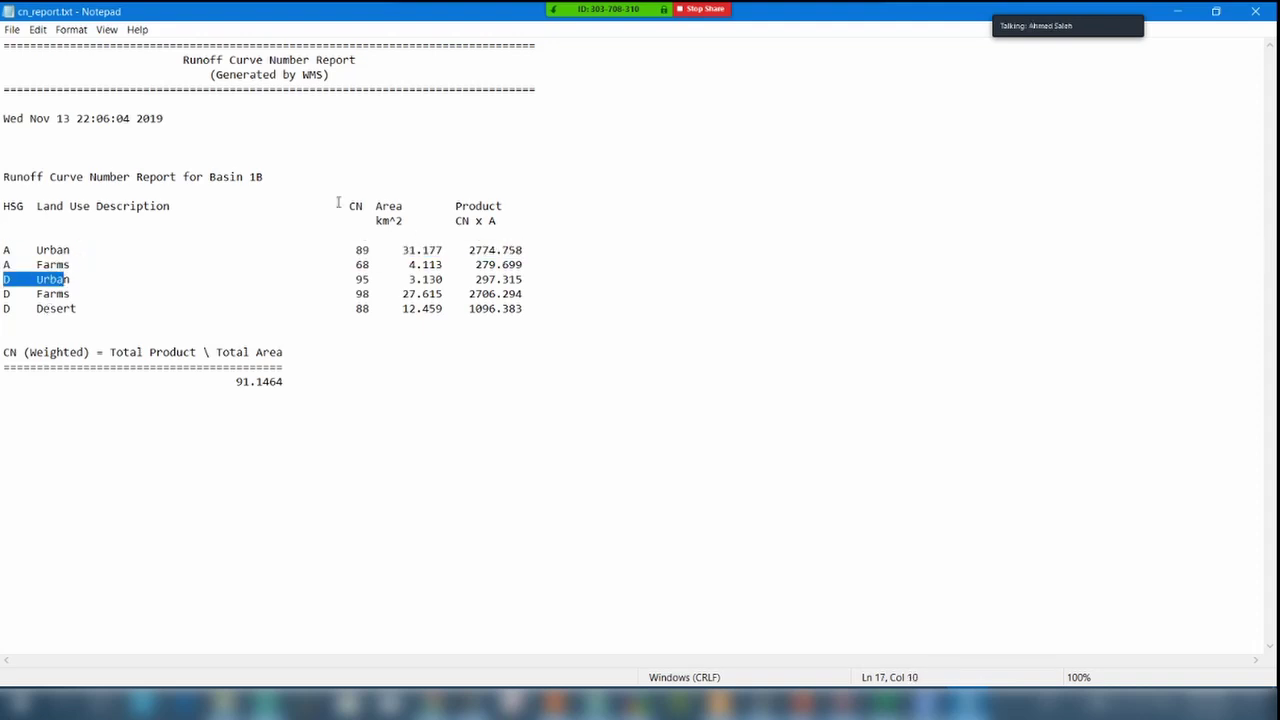
pyautogui.moveTo(355, 250); pyautogui.dragTo(445, 265)
pyautogui.click(367, 250)
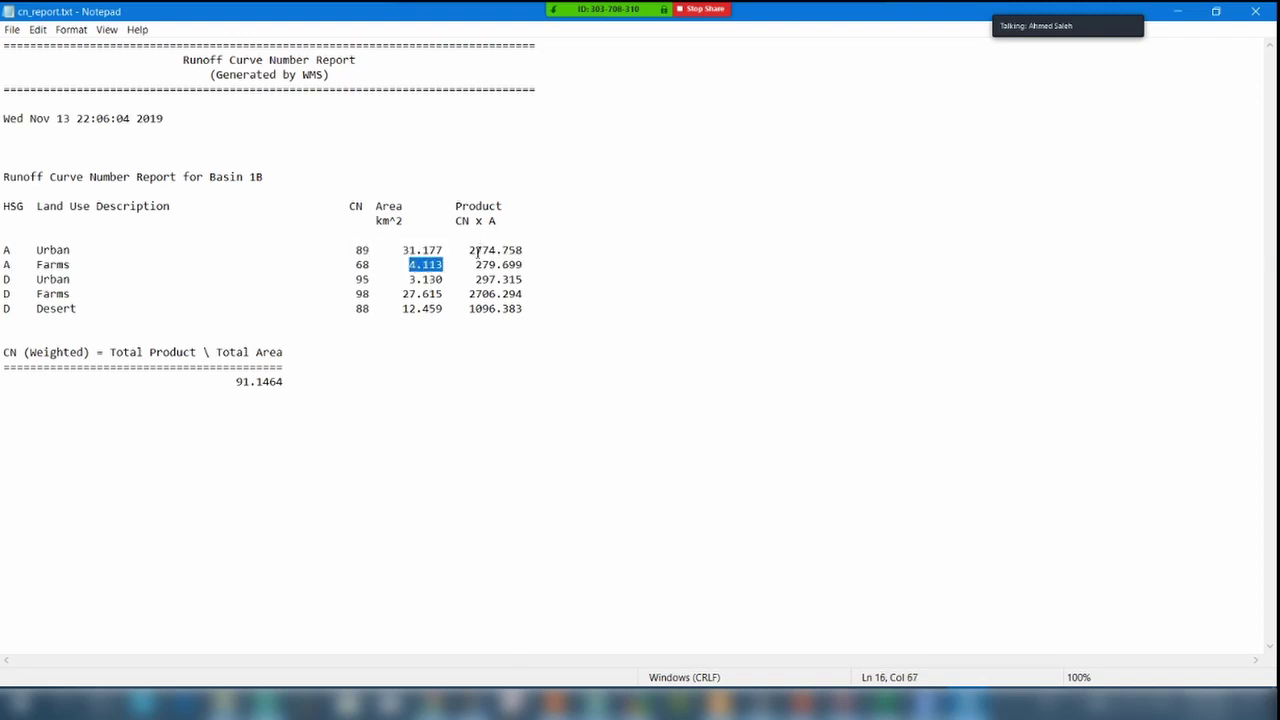
pyautogui.moveTo(469, 250); pyautogui.dragTo(523, 250)
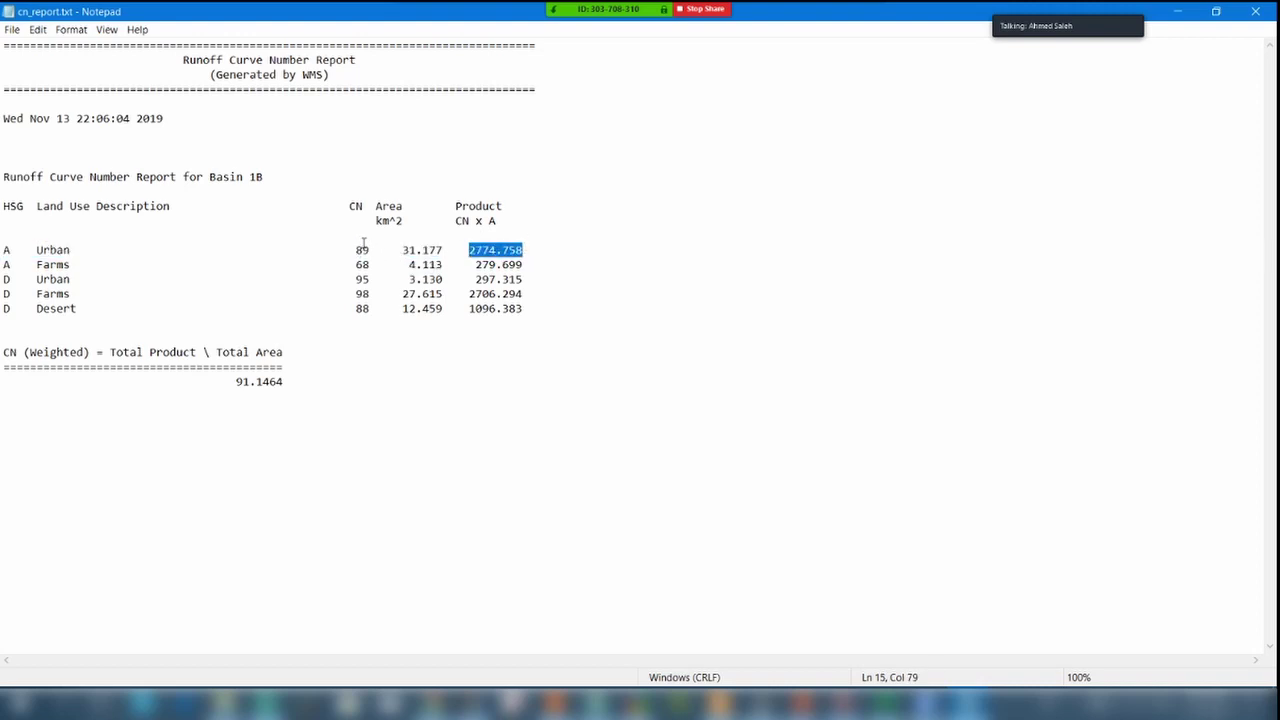
pyautogui.click(9, 344)
pyautogui.click(44, 352)
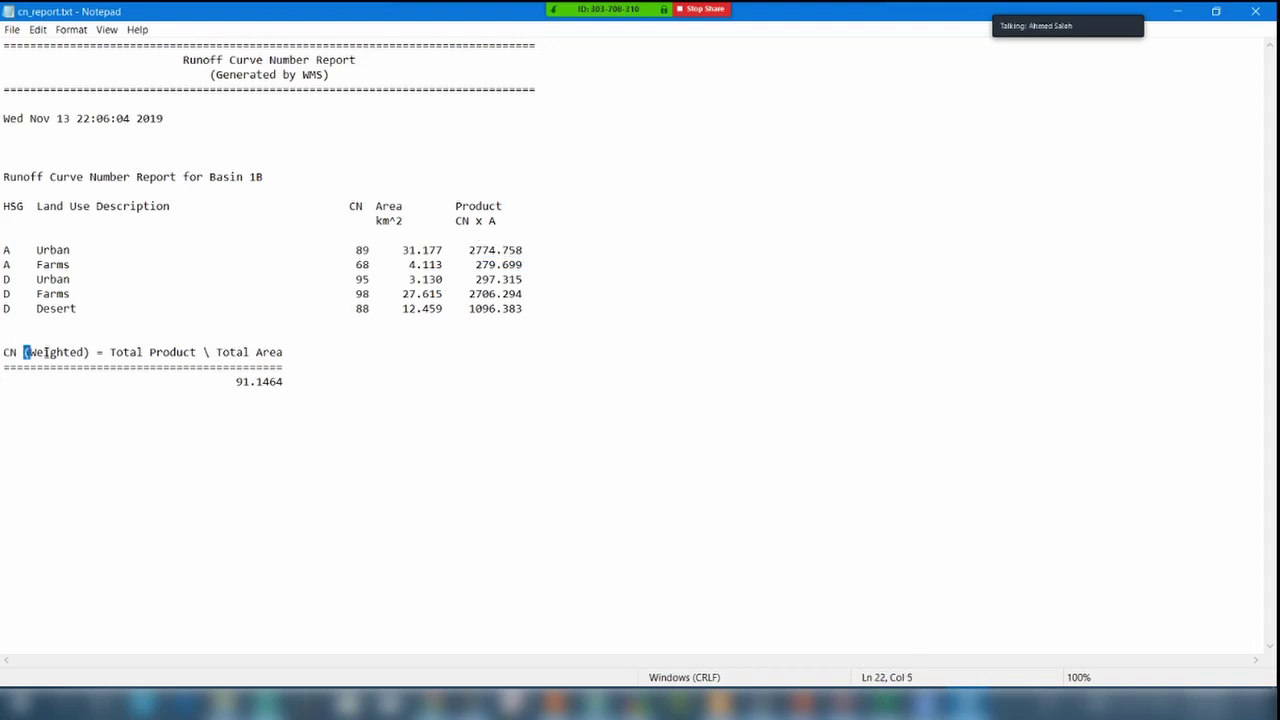
pyautogui.moveTo(3, 352); pyautogui.dragTo(97, 352)
pyautogui.click(130, 352)
pyautogui.moveTo(456, 221); pyautogui.dragTo(497, 223)
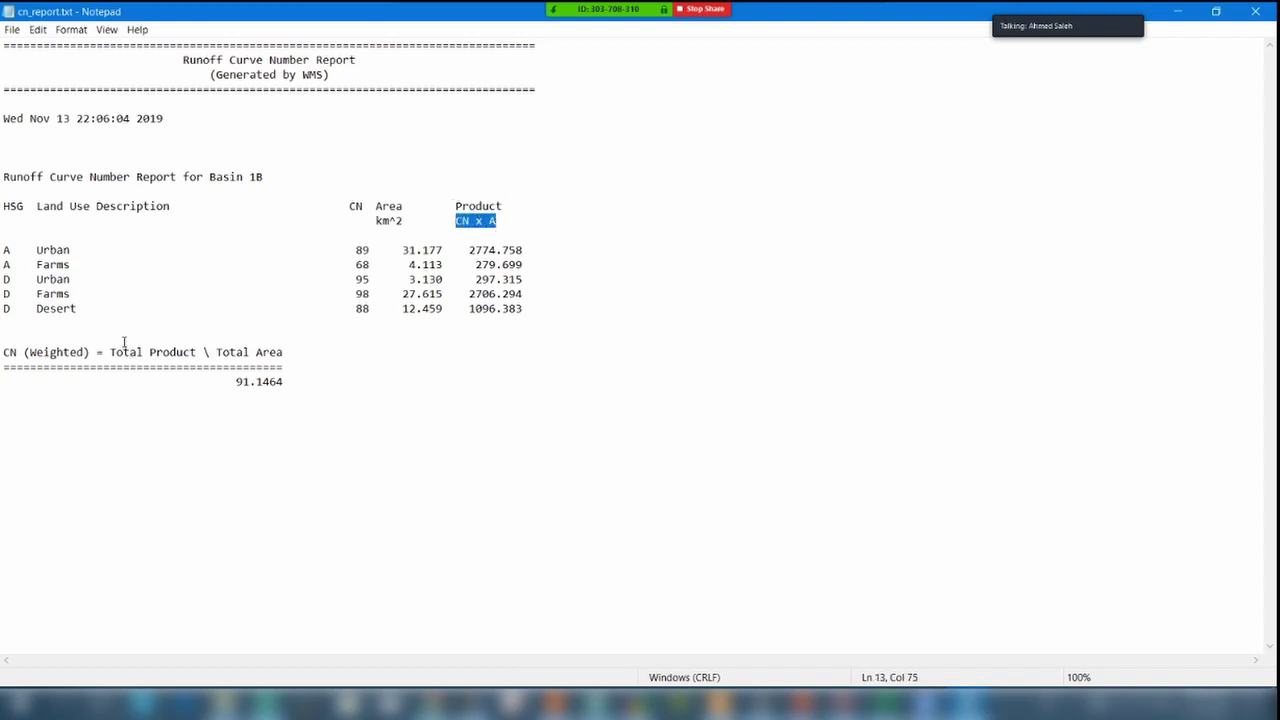
pyautogui.moveTo(110, 352); pyautogui.dragTo(198, 352)
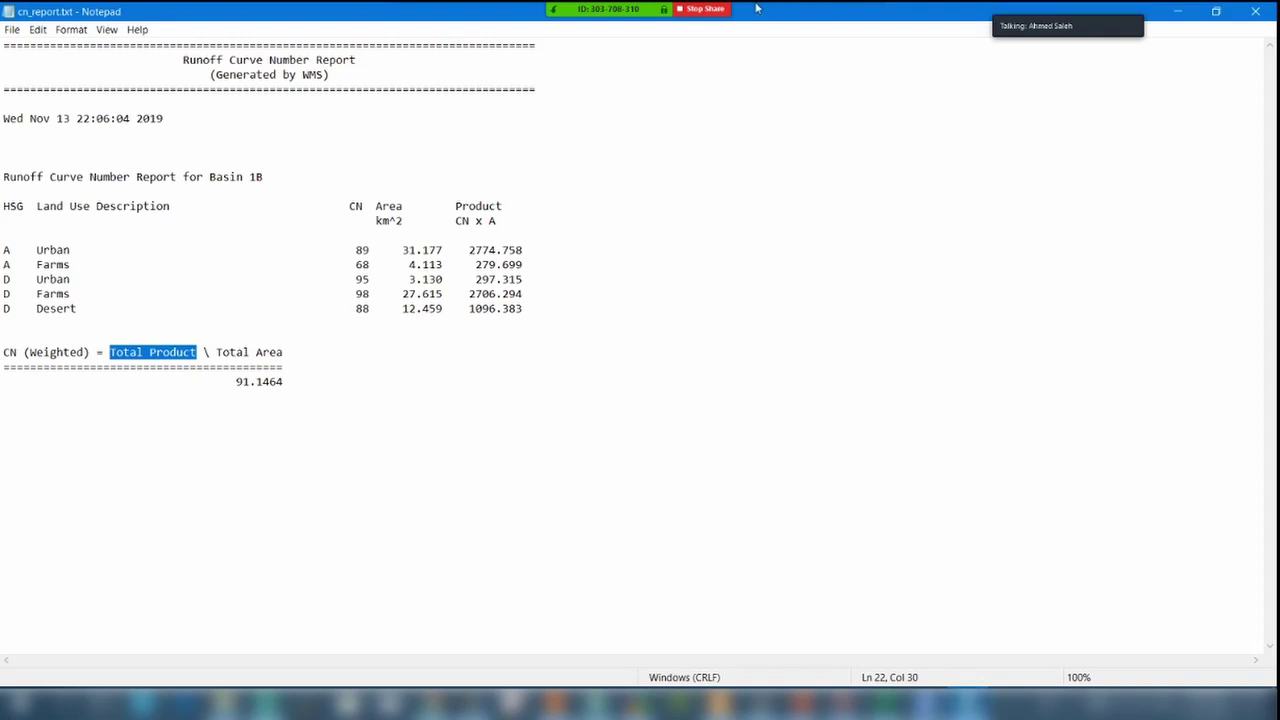
# Restart the Zoom screen share and highlight the weighted CN value in the report.
pyautogui.moveTo(700, 9)
pyautogui.click(628, 18)
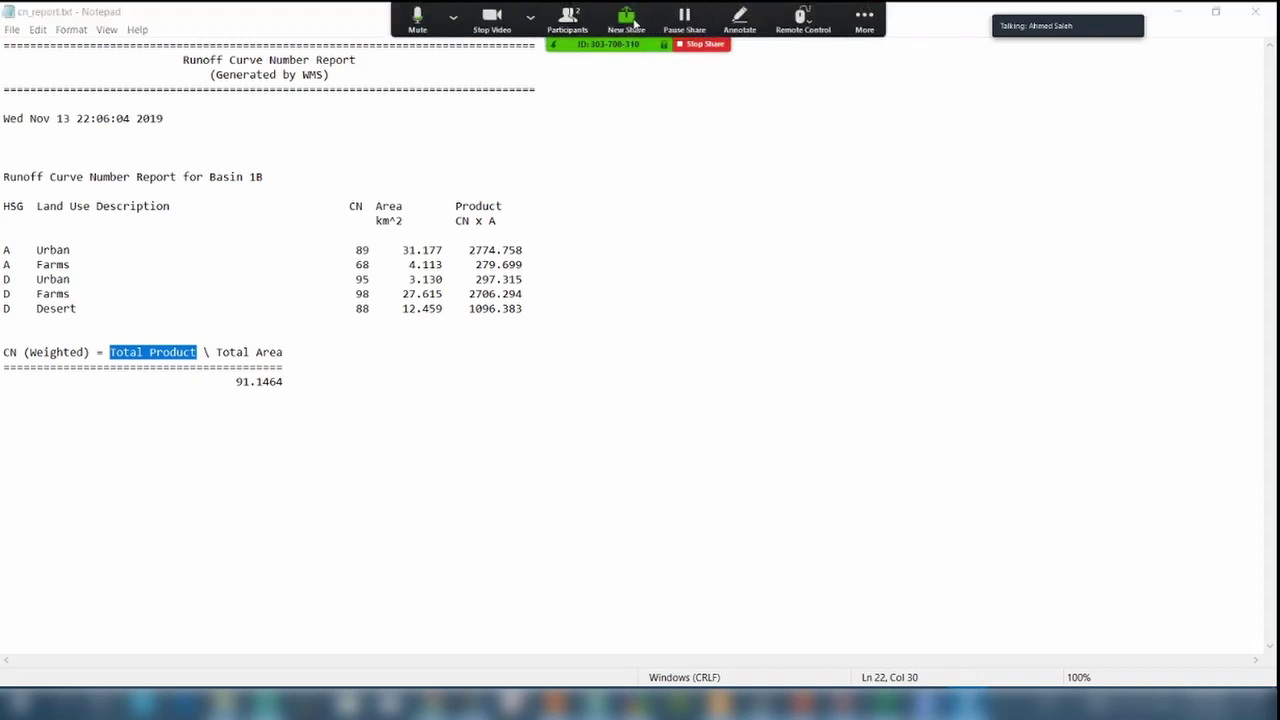
pyautogui.doubleClick(432, 345)
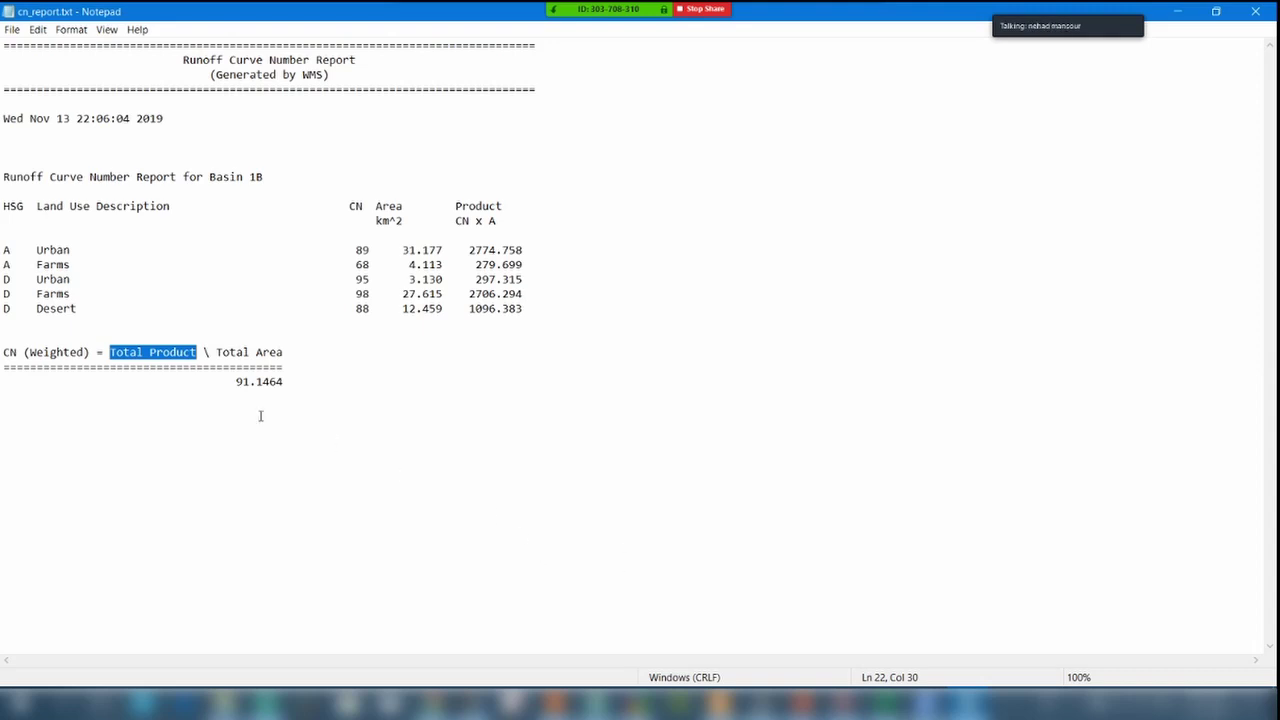
pyautogui.moveTo(236, 381); pyautogui.dragTo(297, 378)
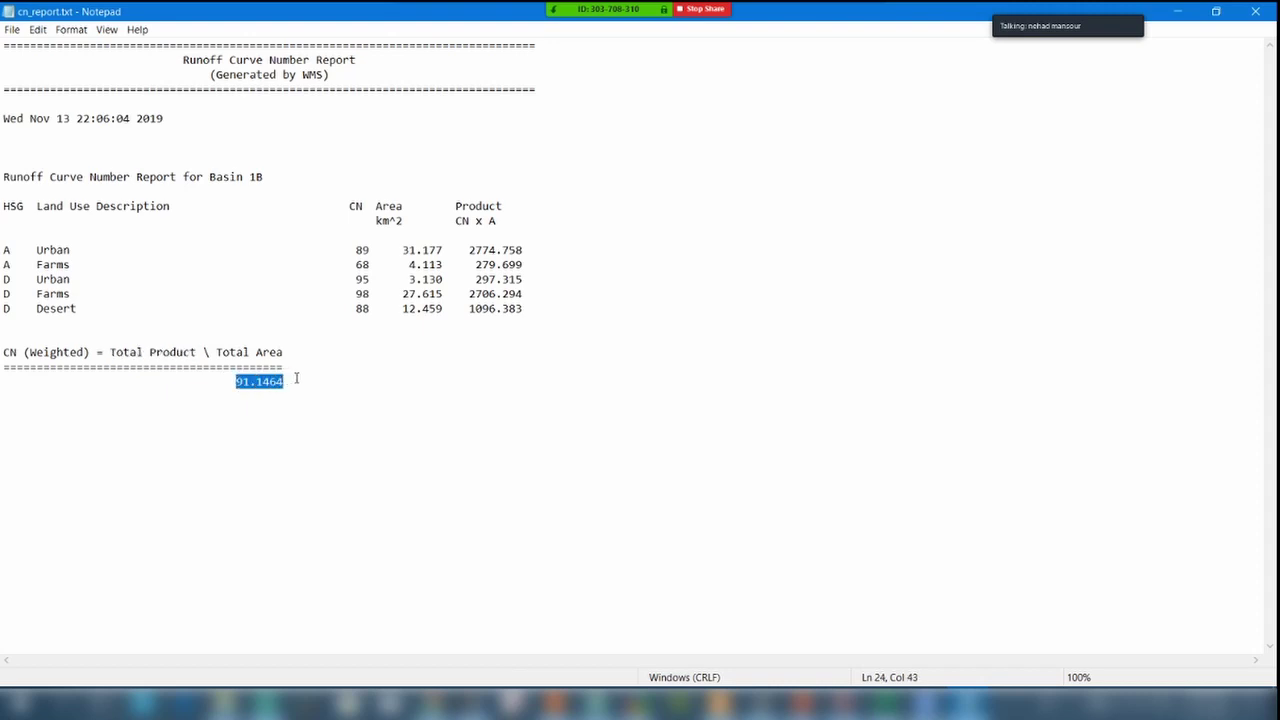
# Minimize the curve number report, switch back to WMS and start a new Zoom screen share.
pyautogui.click(1178, 12)
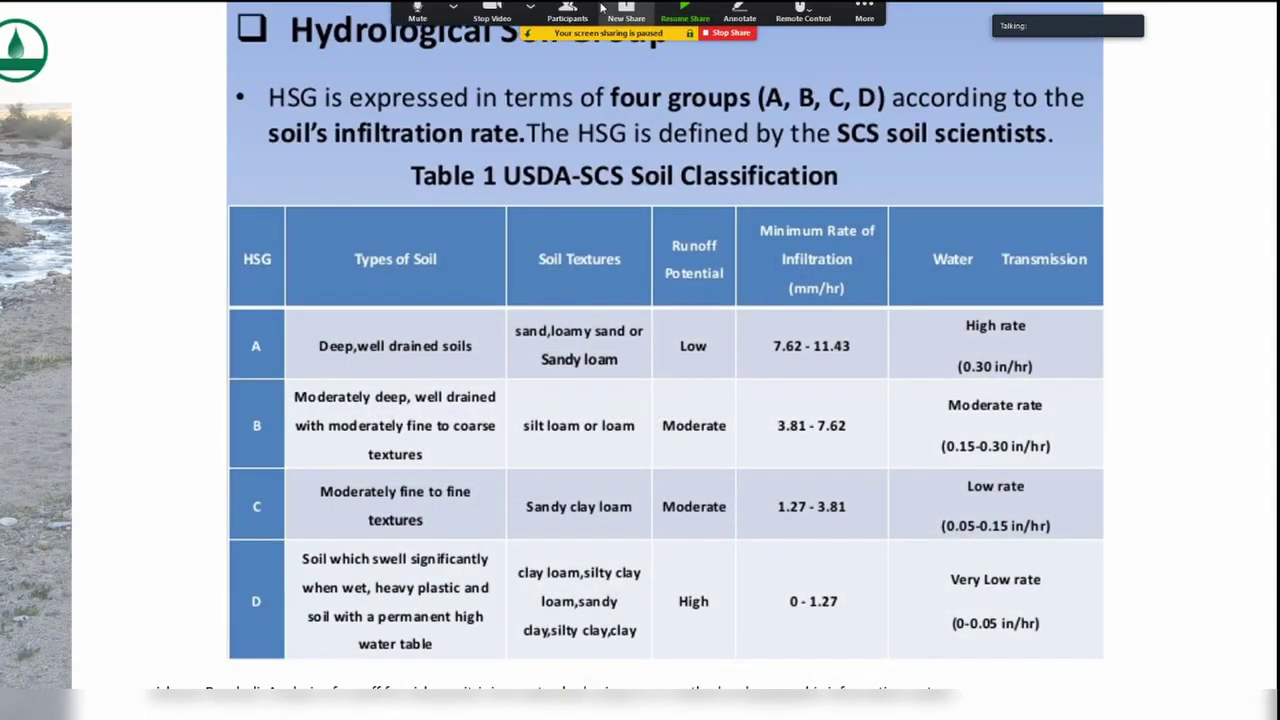
pyautogui.hotkey('alt', 'Tab')
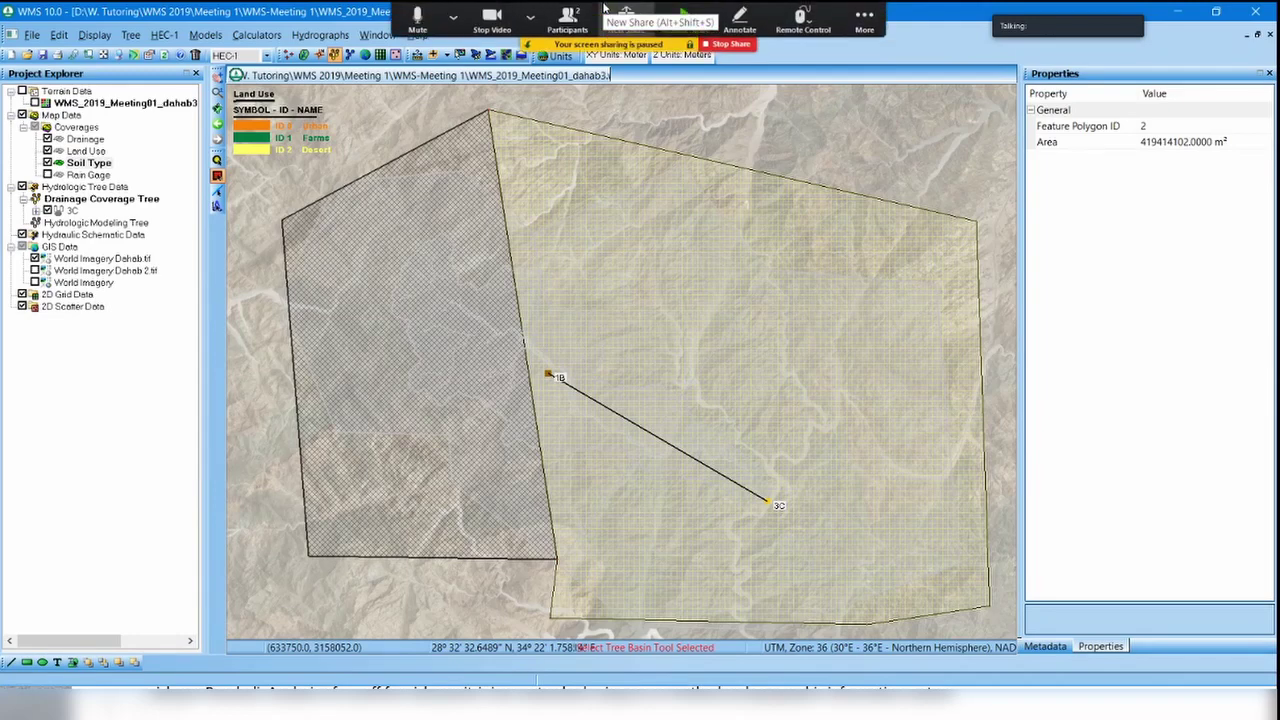
pyautogui.click(626, 17)
pyautogui.doubleClick(486, 354)
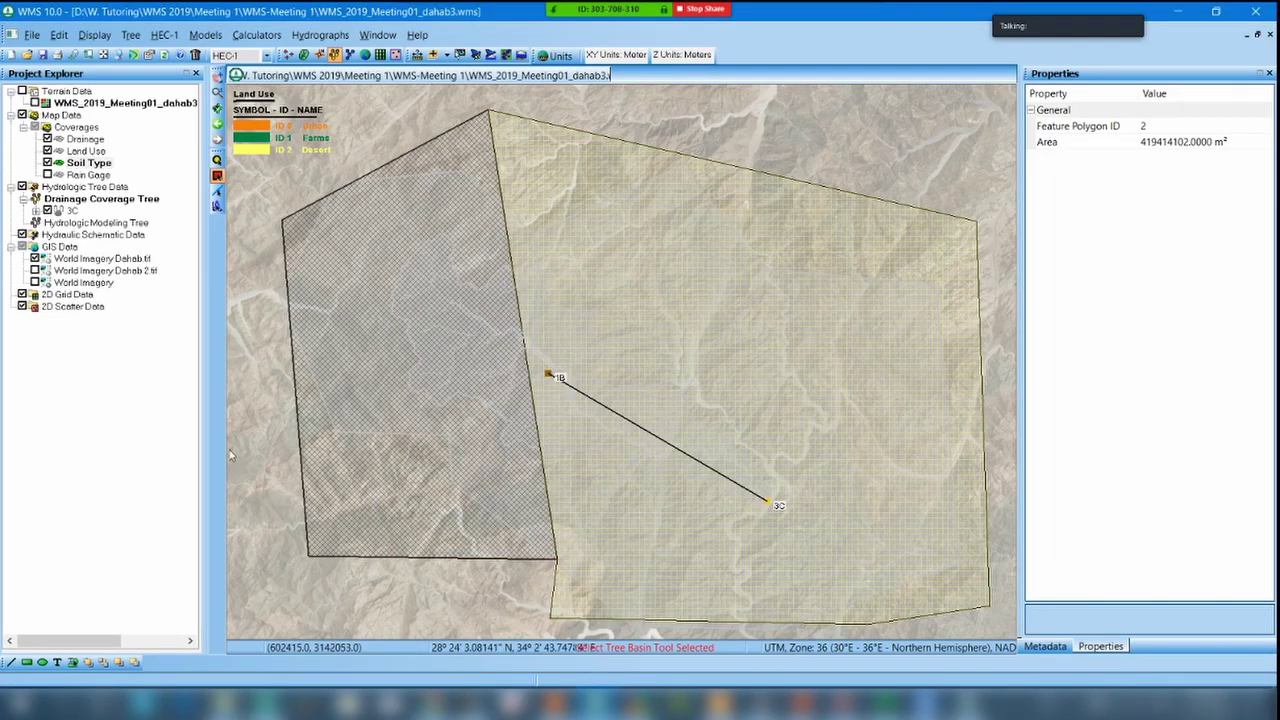
# Hide the Land Use and Soil Type coverages, and make the Drainage and Land Use coverages active in turn.
pyautogui.click(47, 151)
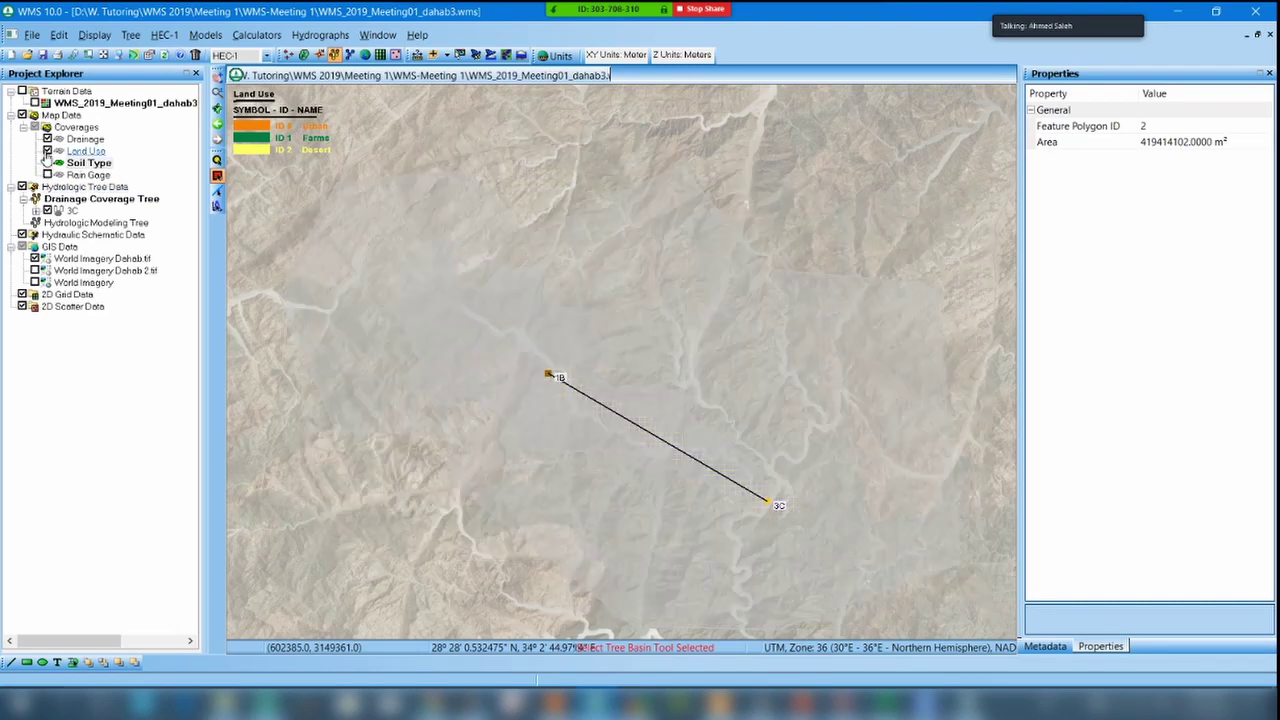
pyautogui.click(82, 140)
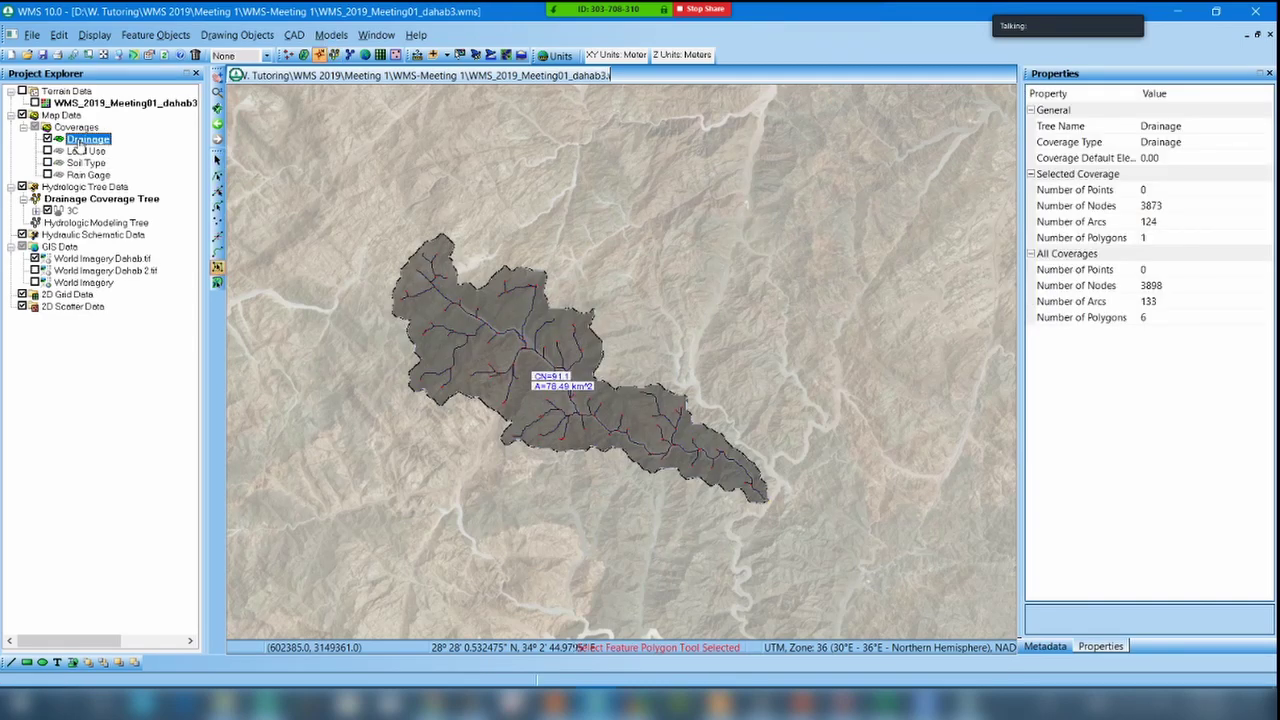
pyautogui.click(80, 150)
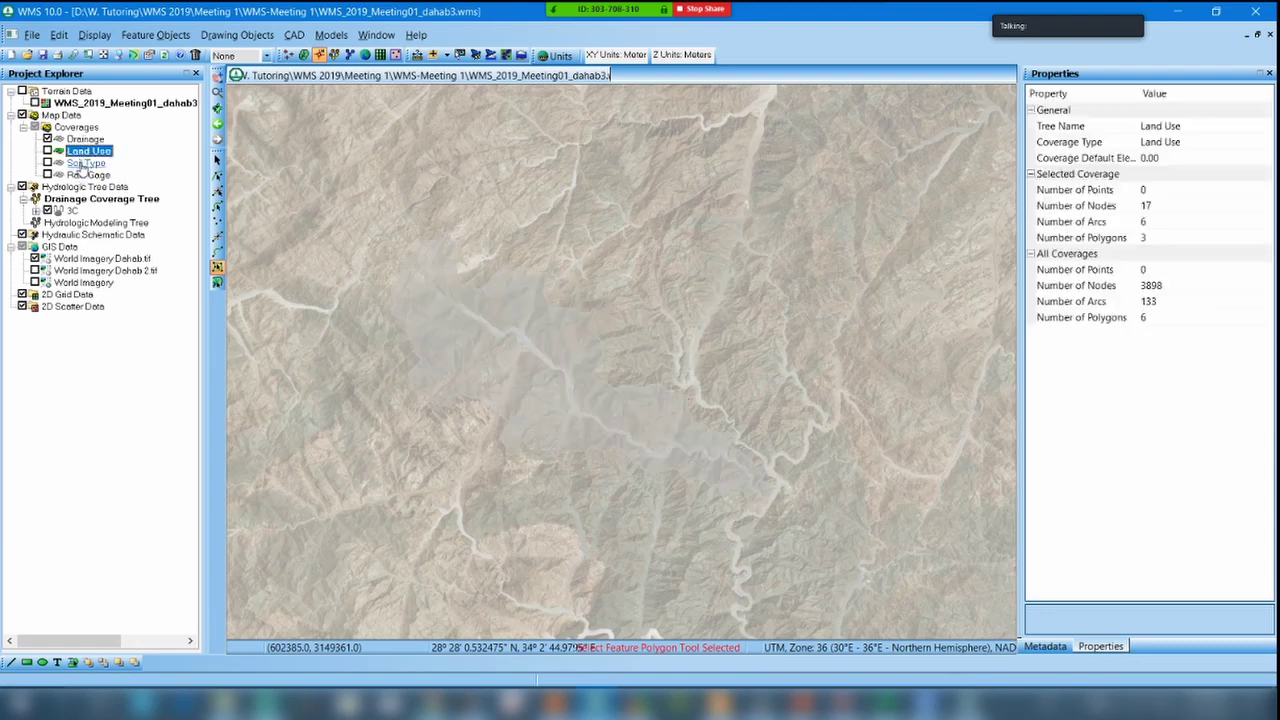
# Show the Rain Gage coverage and make it the active coverage, keeping Land Use and Soil Type hidden.
pyautogui.click(88, 161)
pyautogui.click(86, 139)
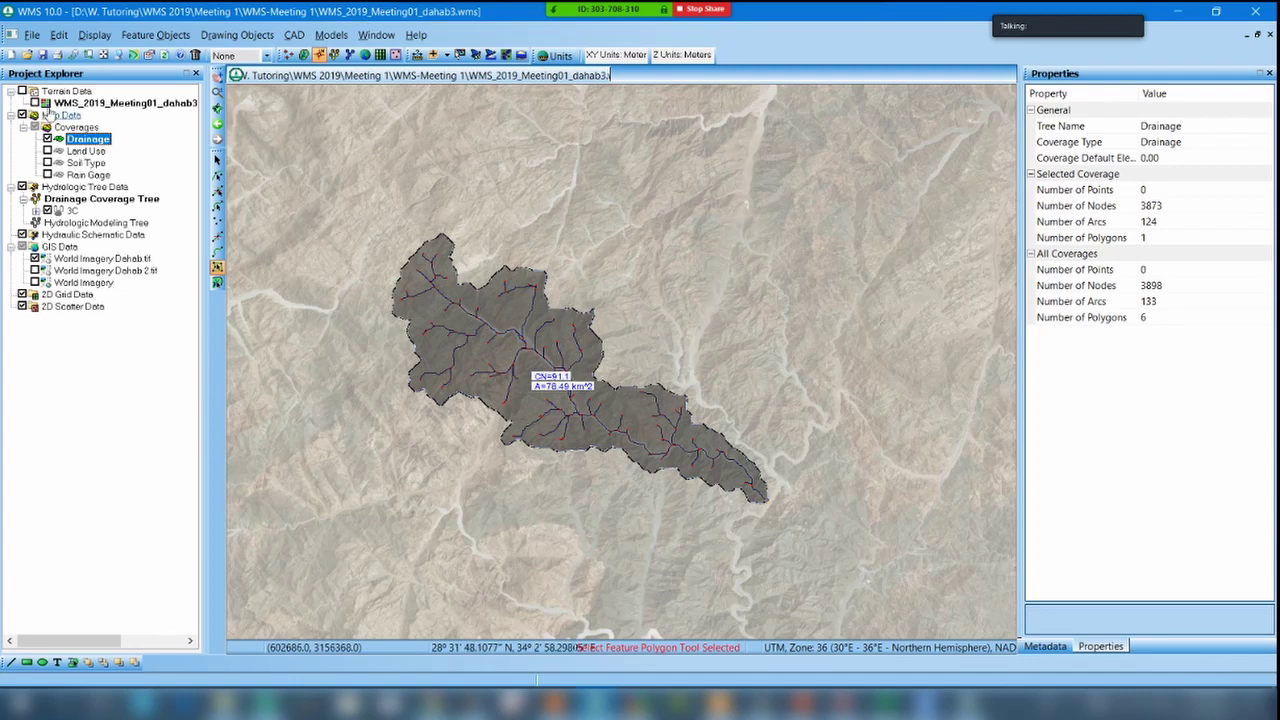
pyautogui.click(47, 150)
pyautogui.click(47, 162)
pyautogui.click(47, 174)
pyautogui.click(88, 175)
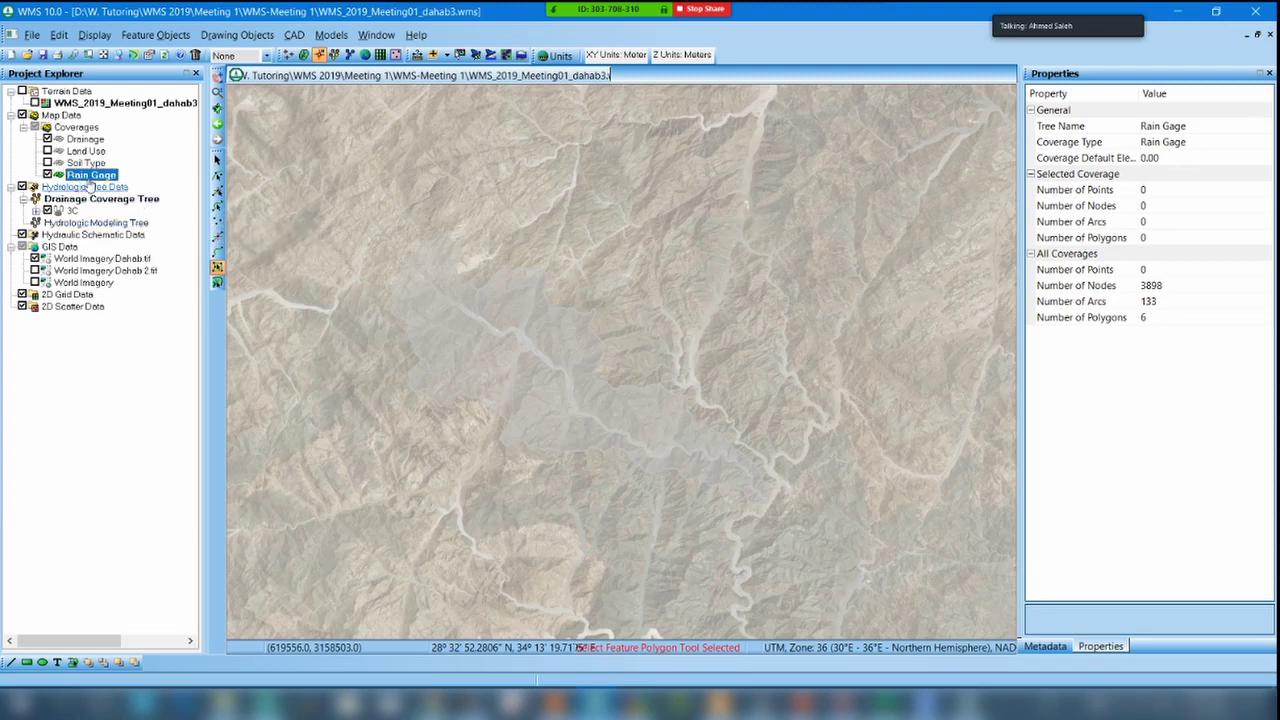
# Create three rain gage points around the basin: one to the northeast, one to the west and one to the south.
pyautogui.click(217, 224)
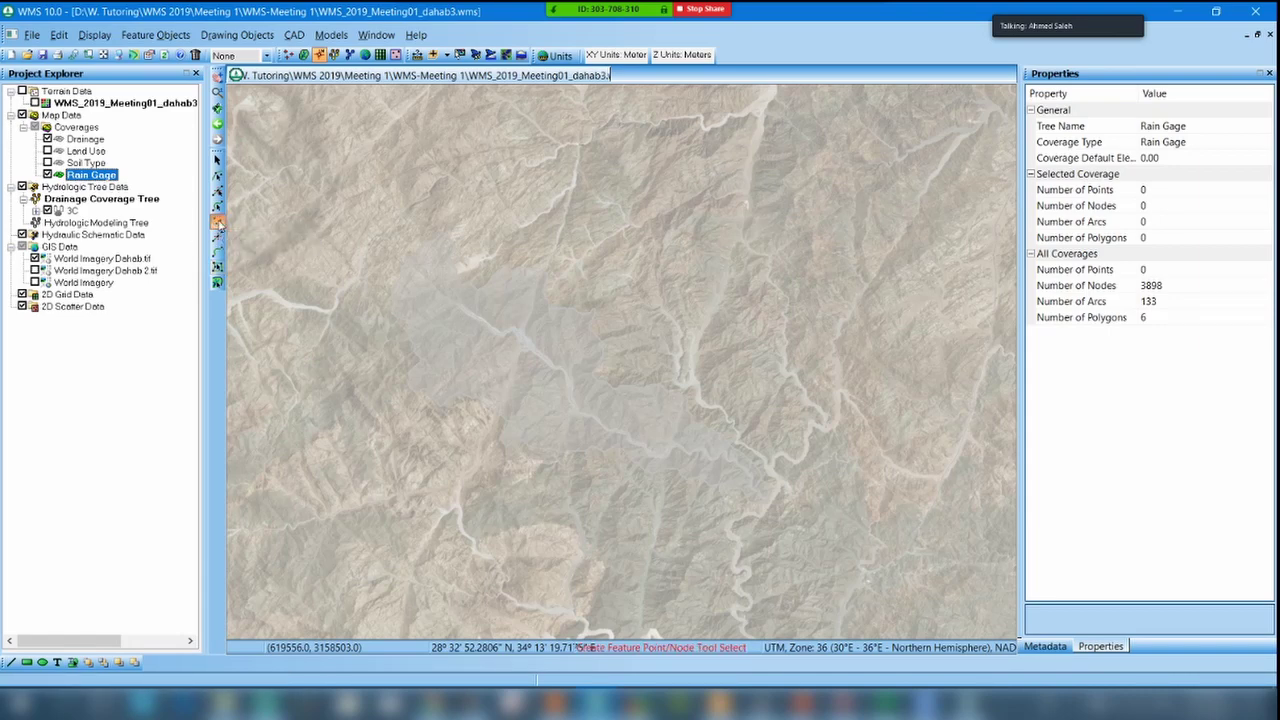
pyautogui.click(745, 206)
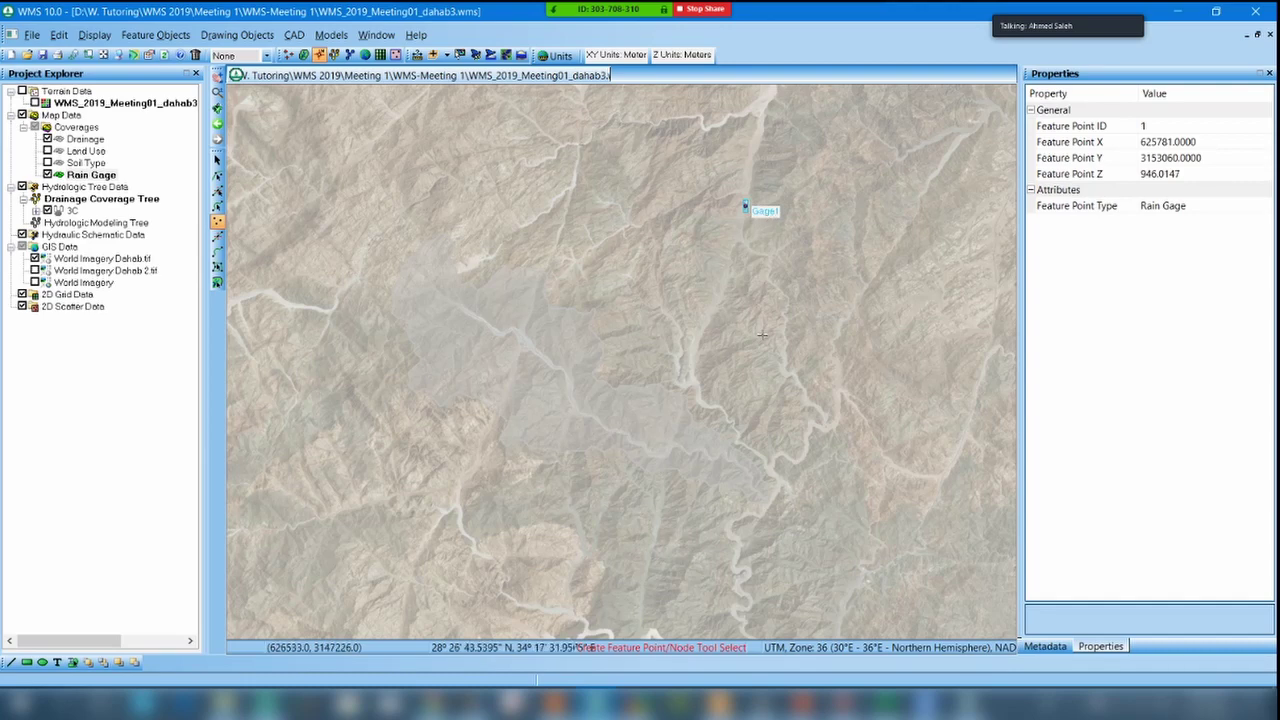
pyautogui.click(296, 308)
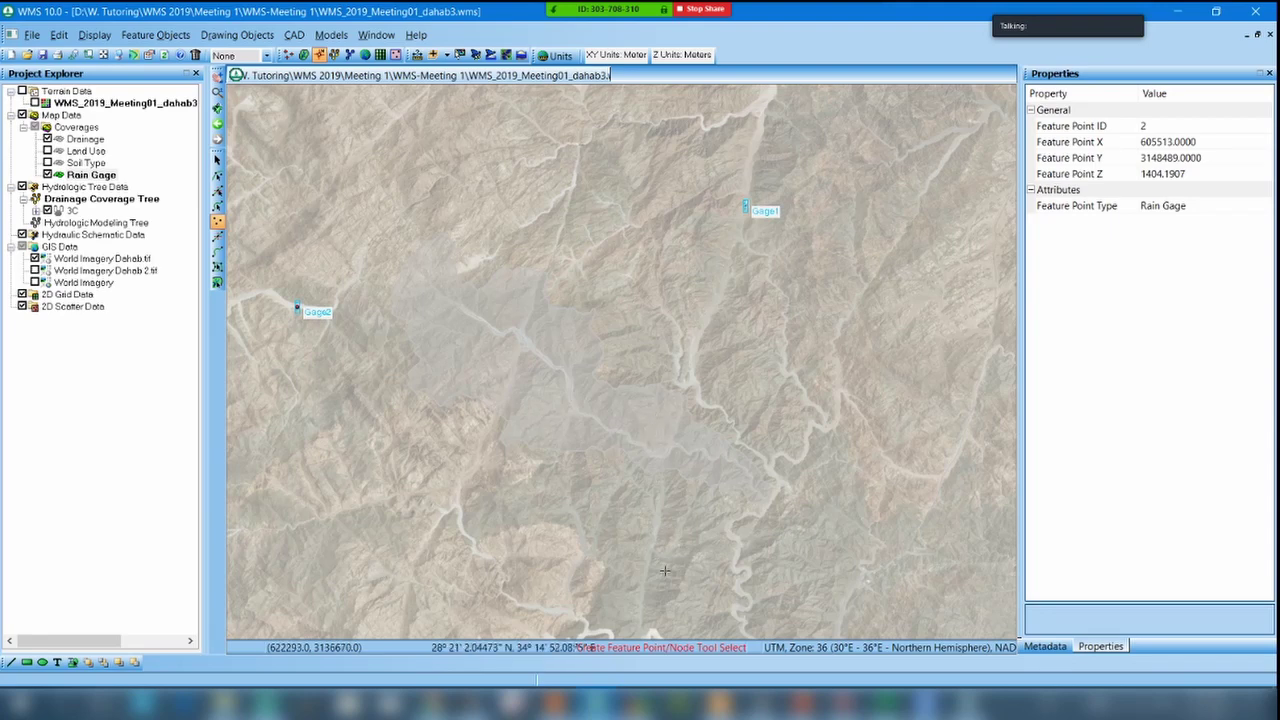
pyautogui.click(656, 538)
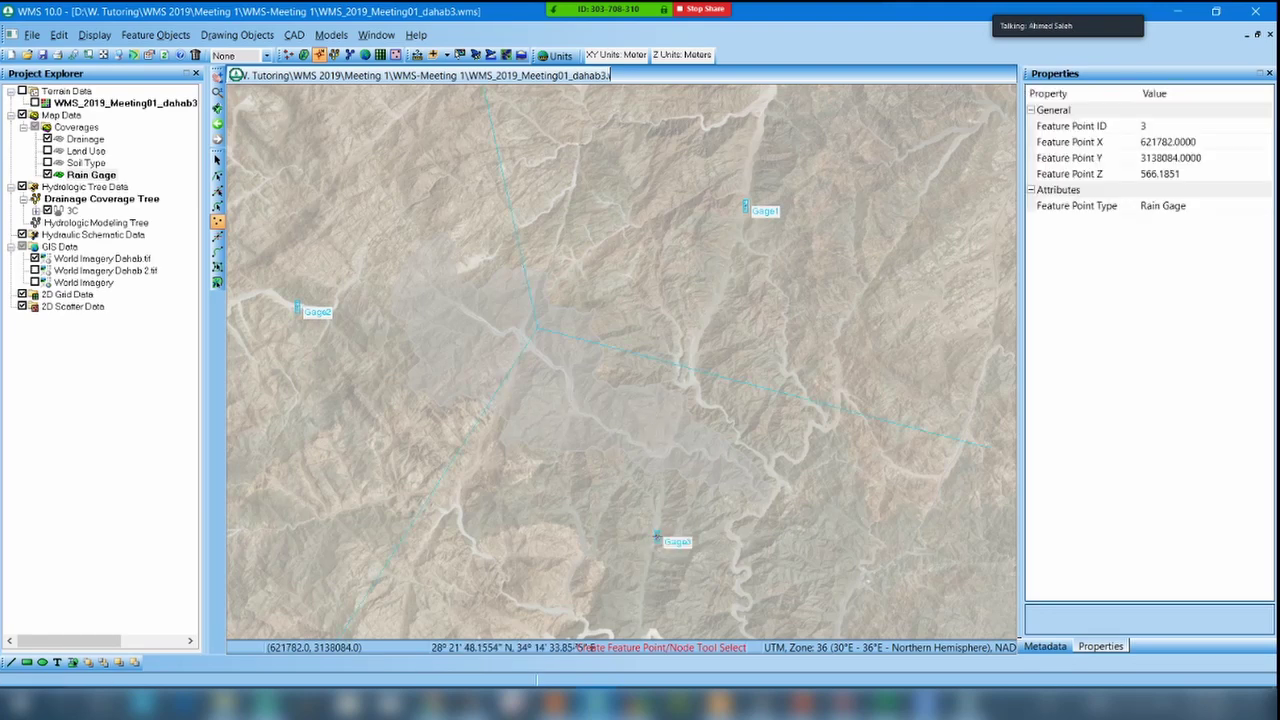
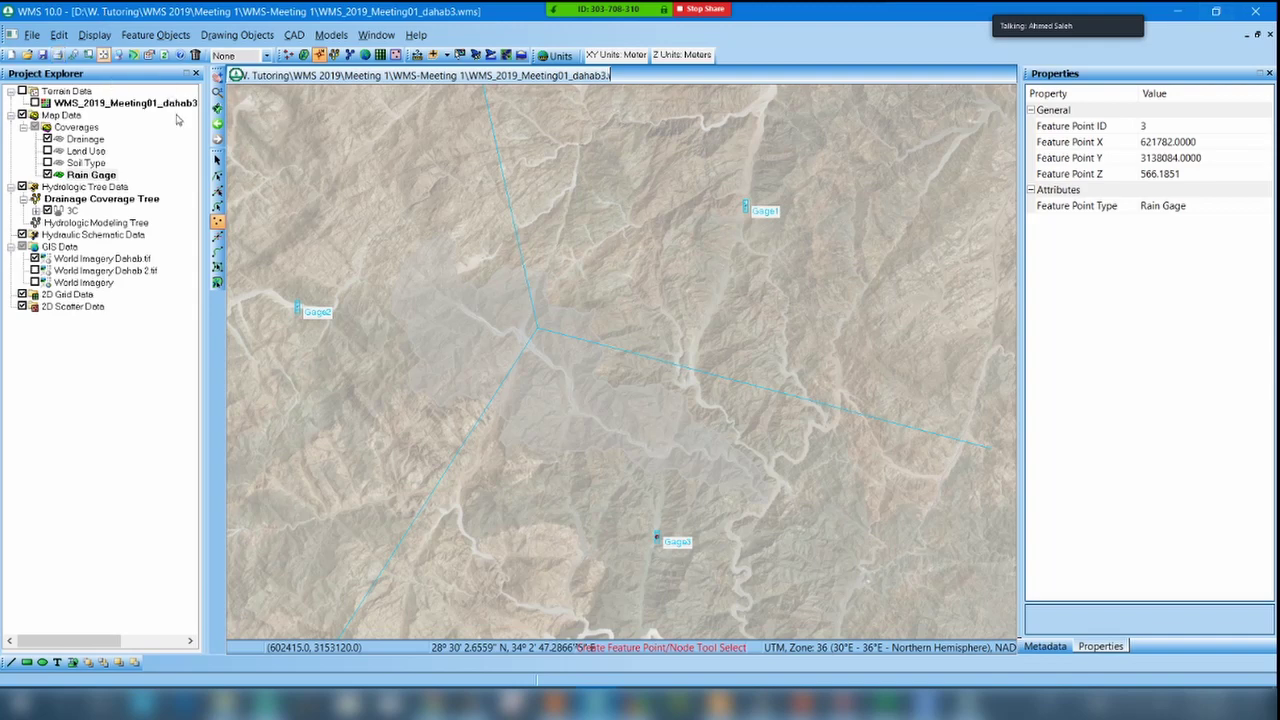
# Open the Rain Gage Properties from the gage west of the basin and list all gages.
pyautogui.click(217, 160)
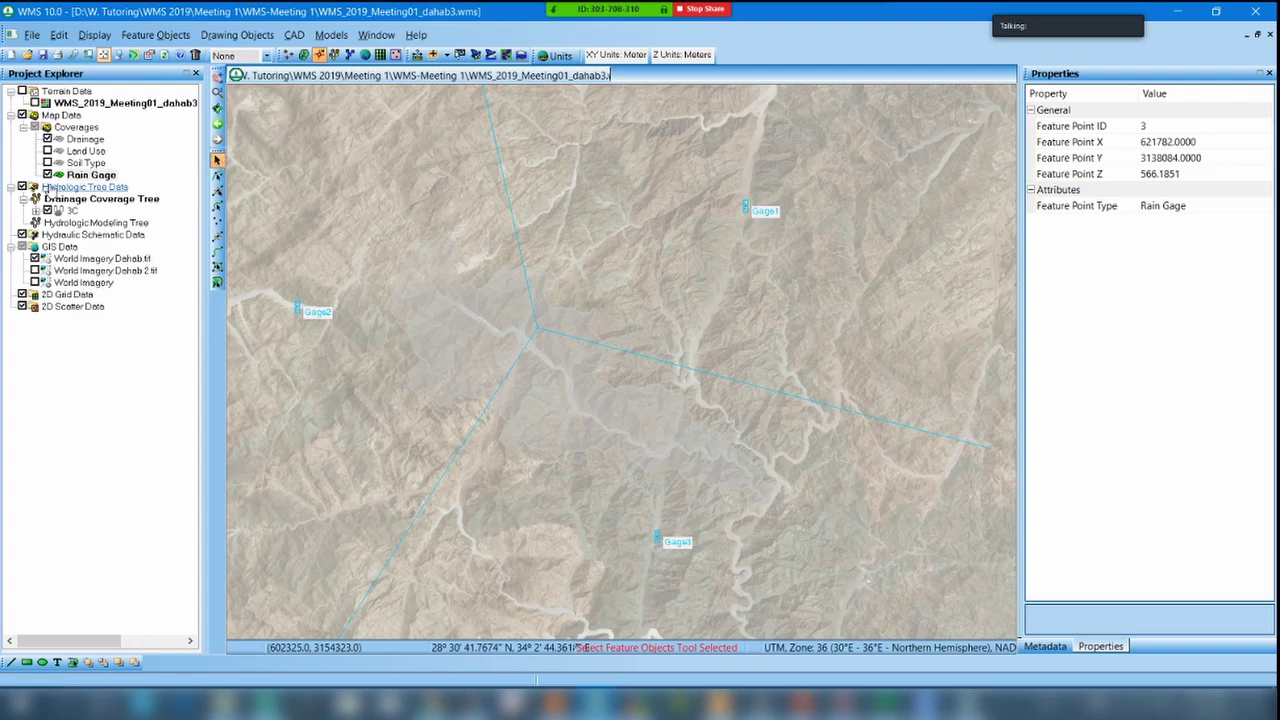
pyautogui.click(87, 176)
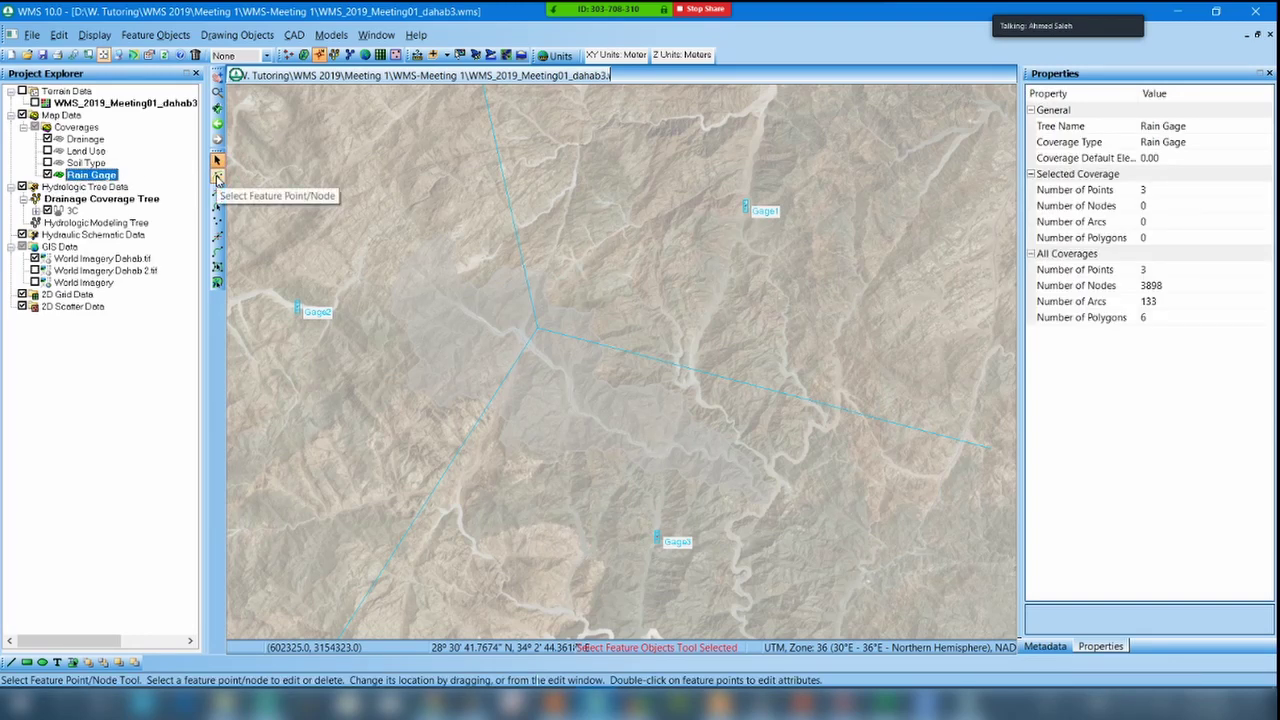
pyautogui.click(217, 177)
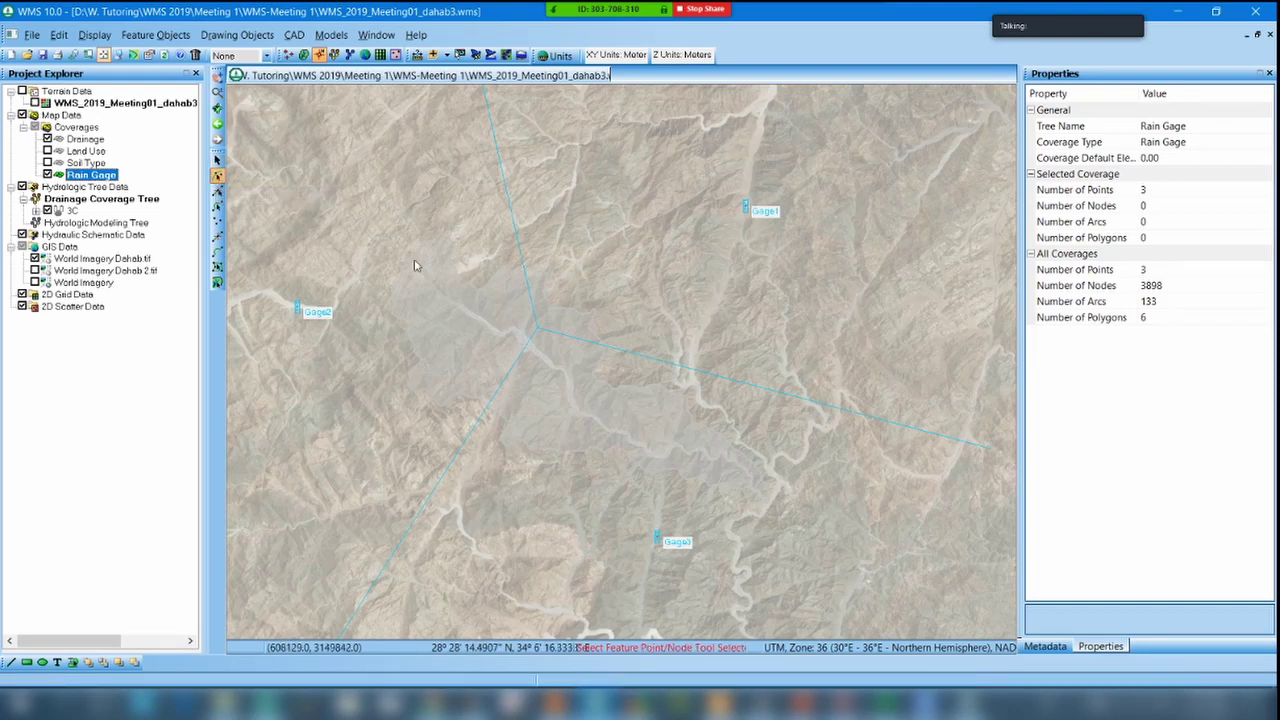
pyautogui.doubleClick(297, 311)
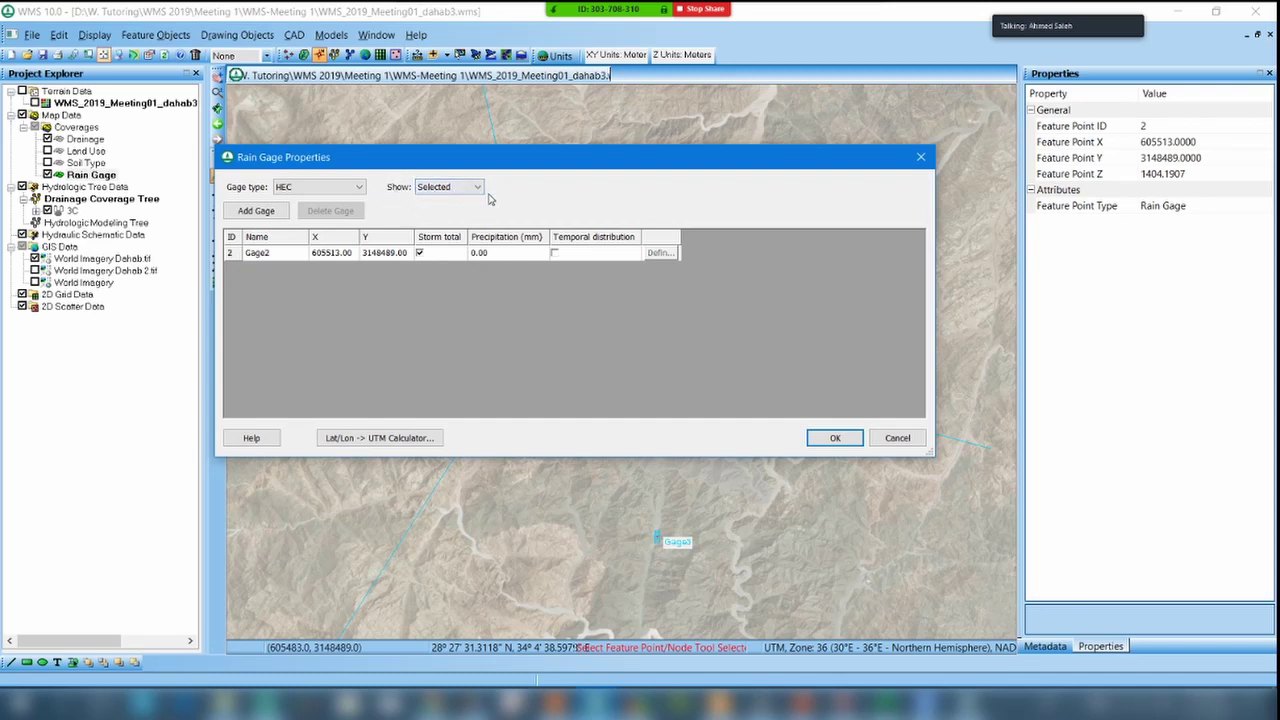
pyautogui.click(231, 254)
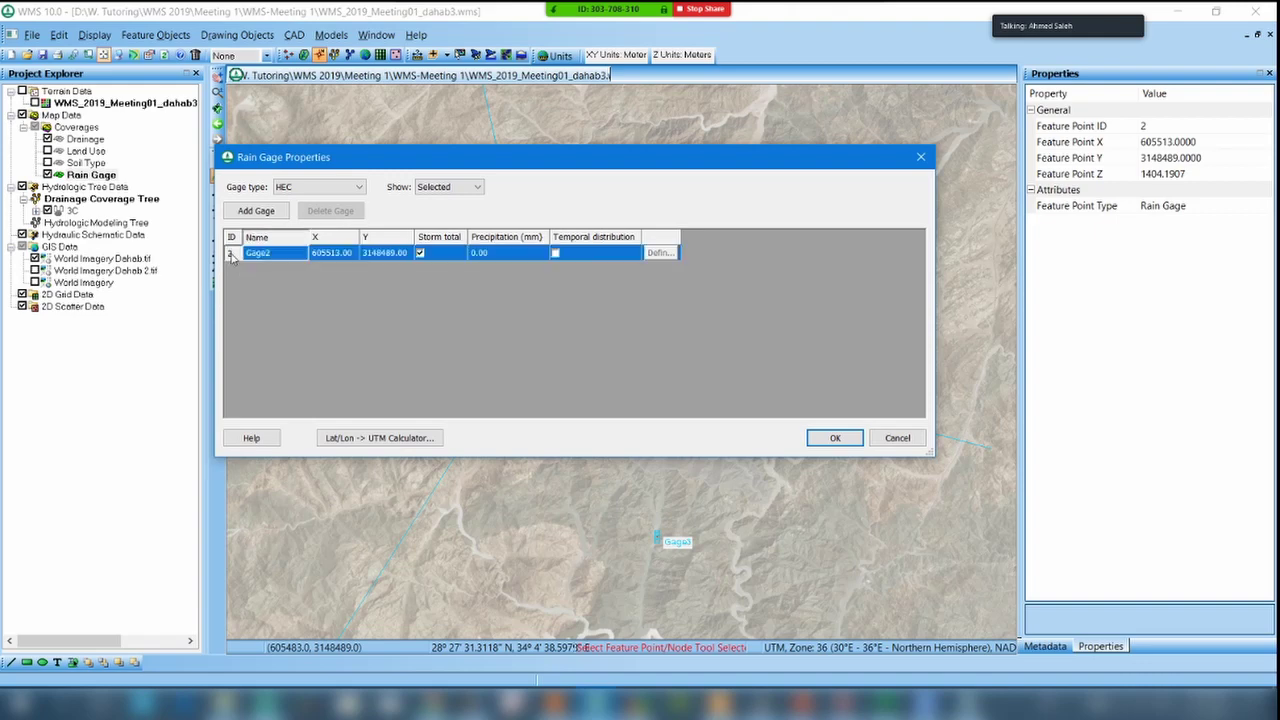
pyautogui.click(477, 188)
pyautogui.click(460, 207)
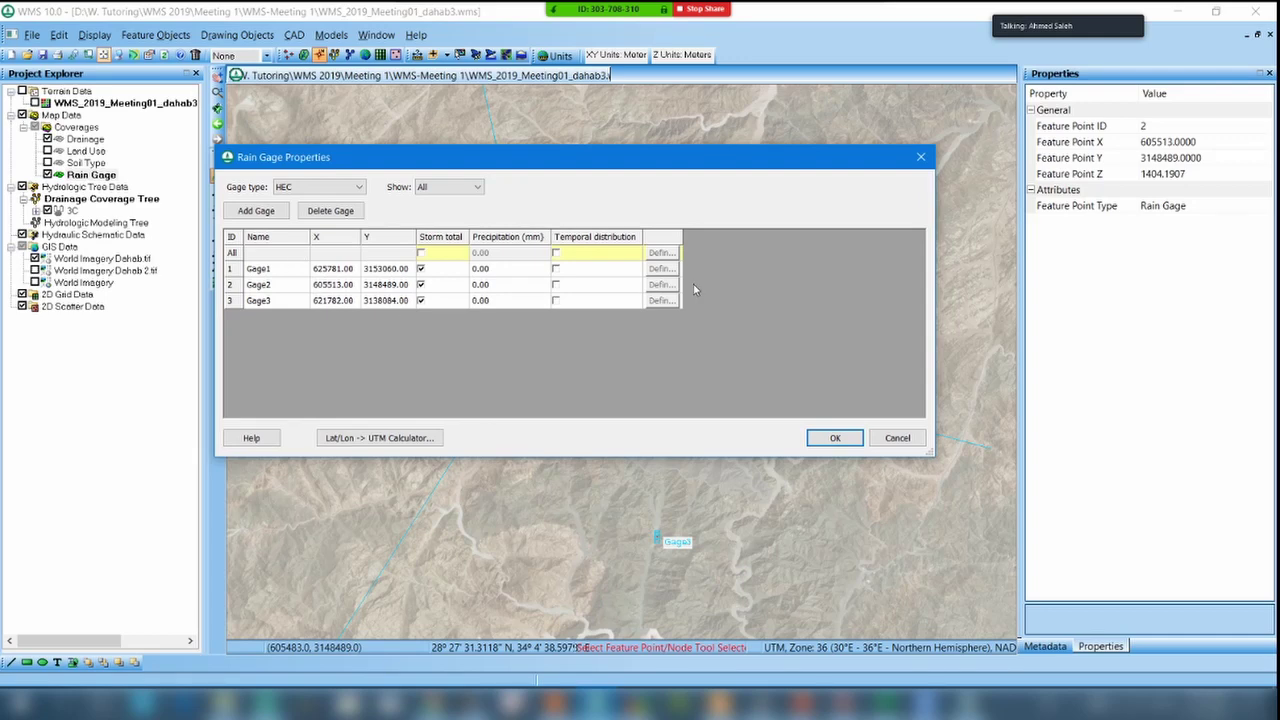
# Review the gage table's names, X and Y coordinates, storm total settings and precipitation column.
pyautogui.click(335, 268)
pyautogui.click(380, 270)
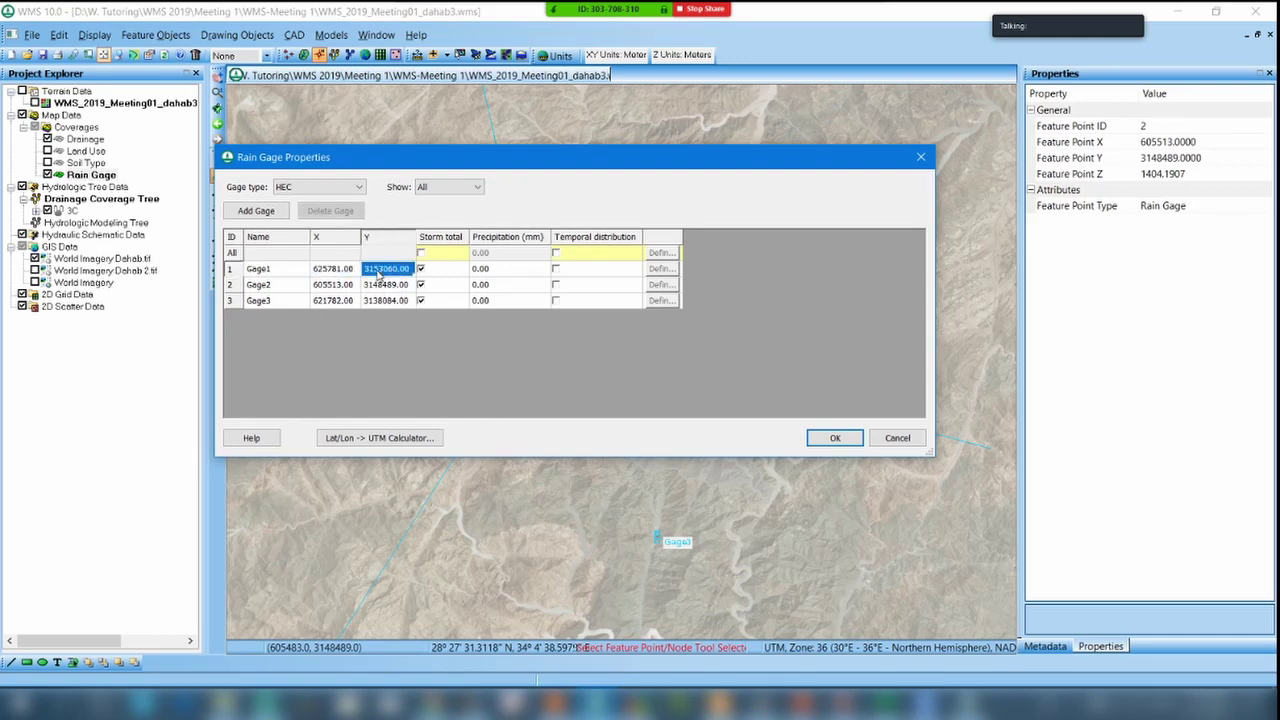
pyautogui.click(268, 276)
pyautogui.click(268, 276)
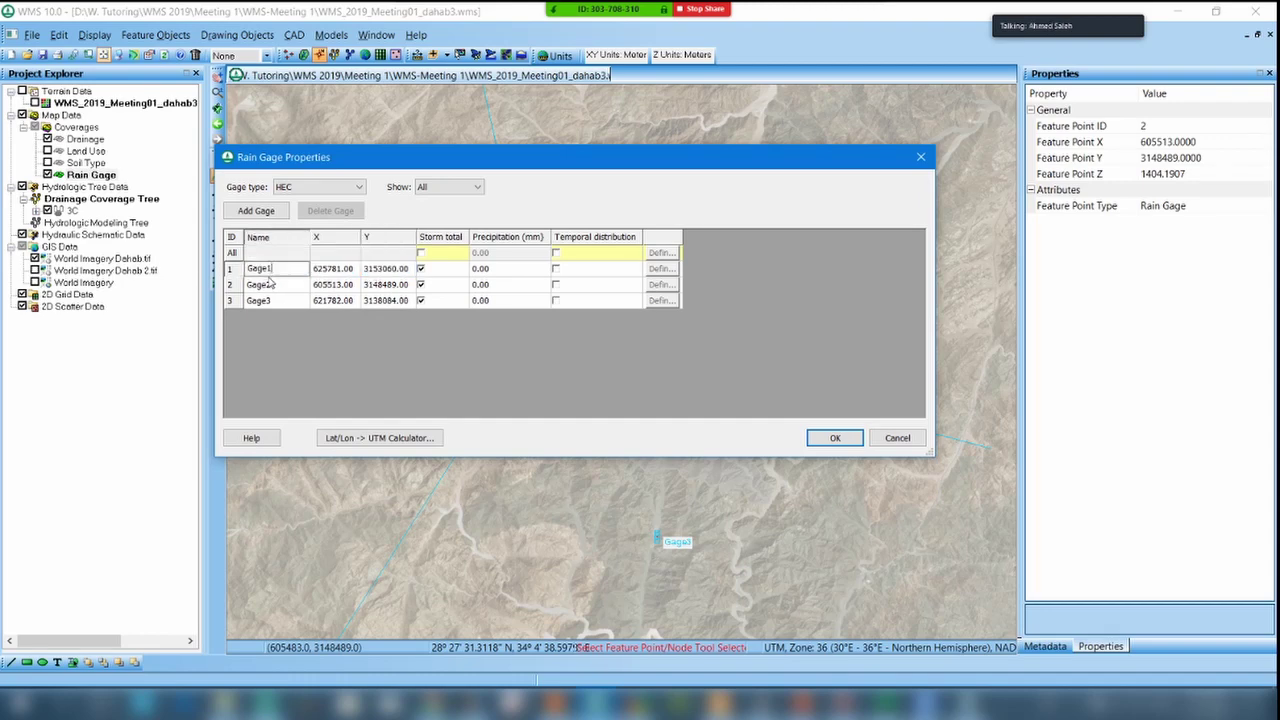
pyautogui.click(268, 290)
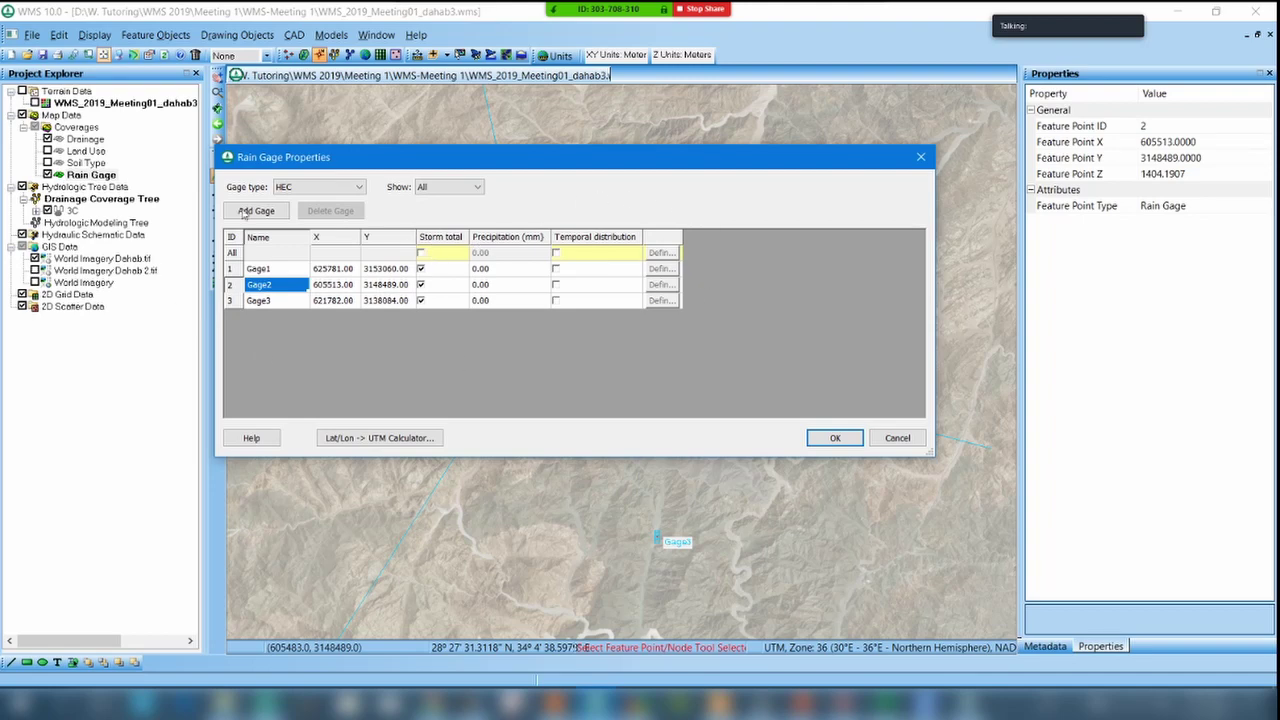
pyautogui.click(446, 237)
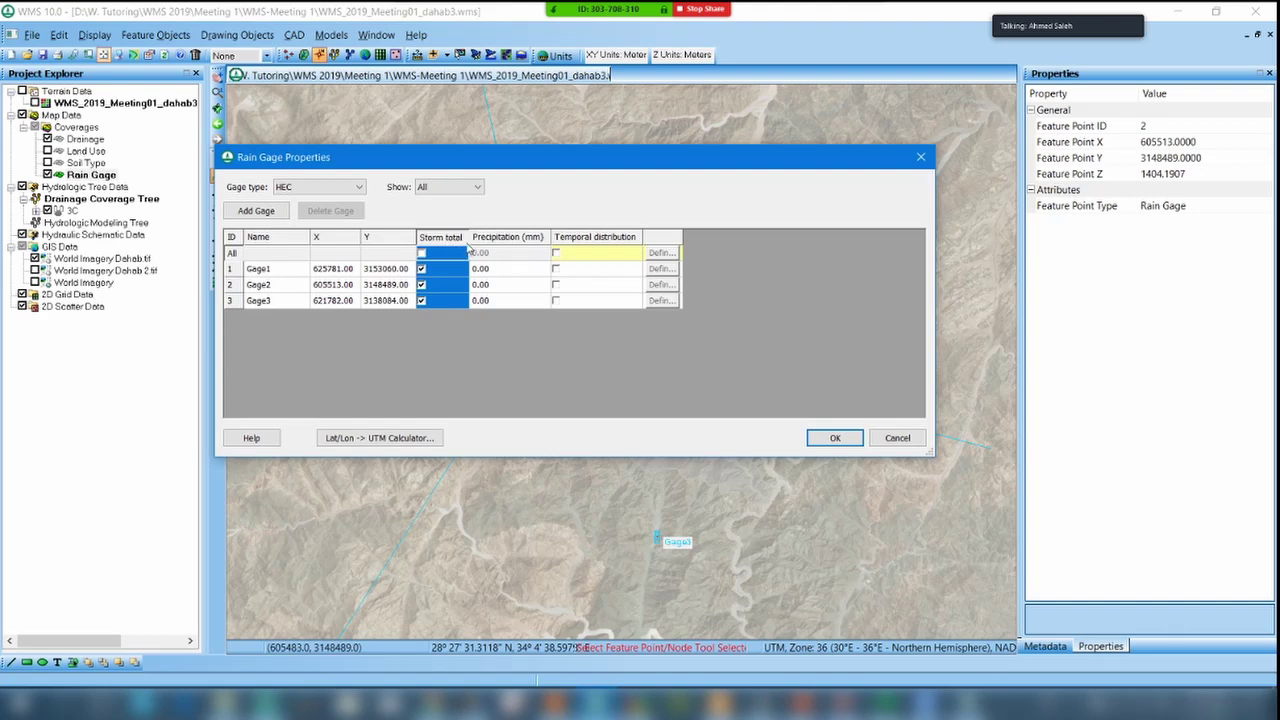
pyautogui.click(428, 270)
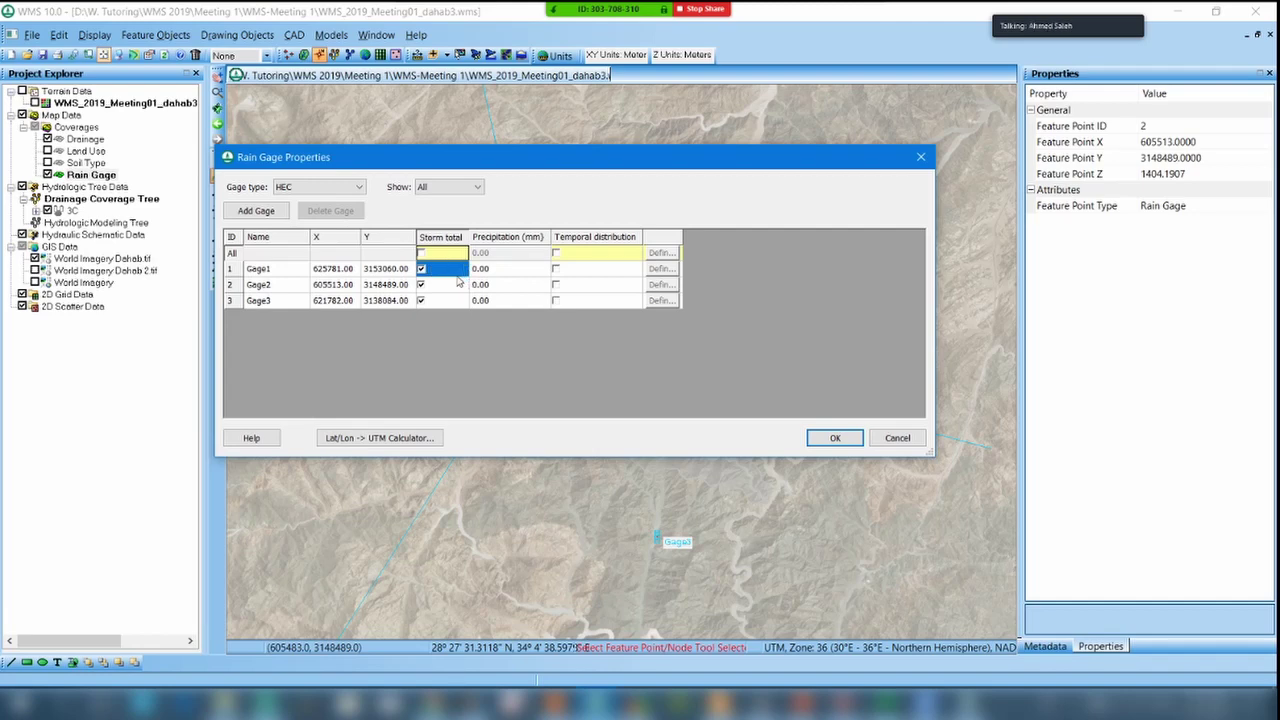
pyautogui.click(493, 272)
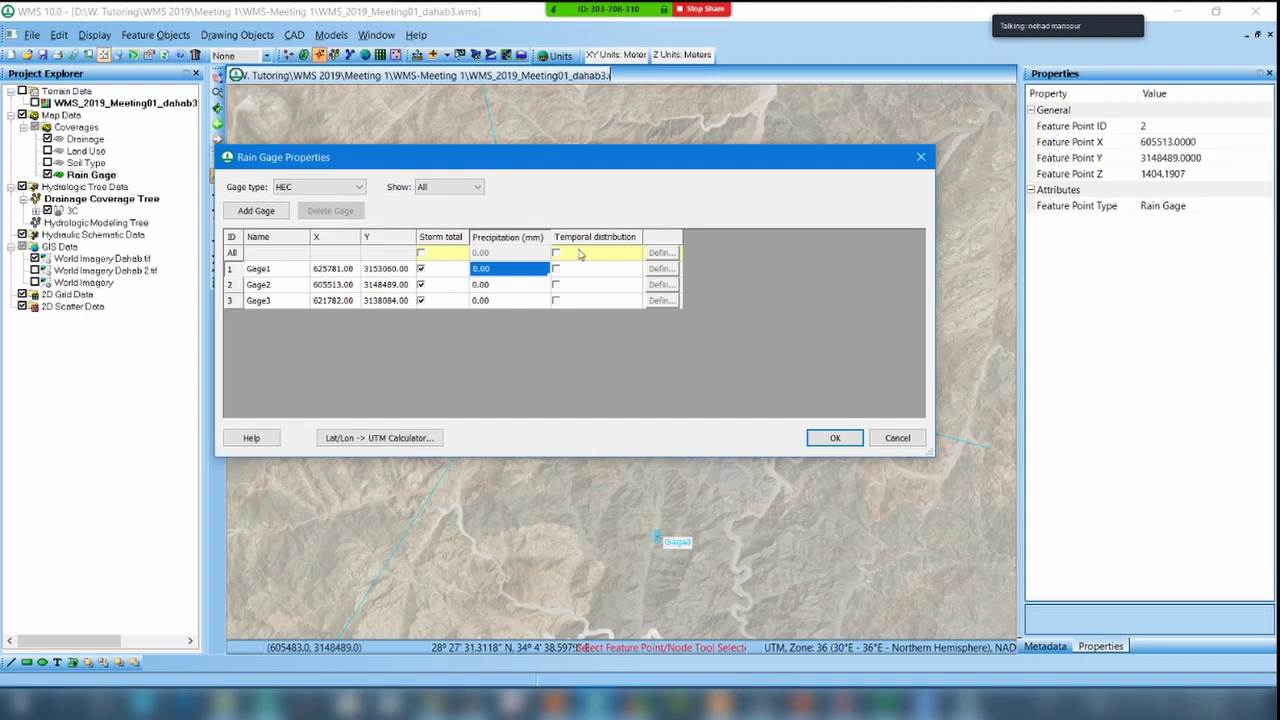
pyautogui.click(284, 269)
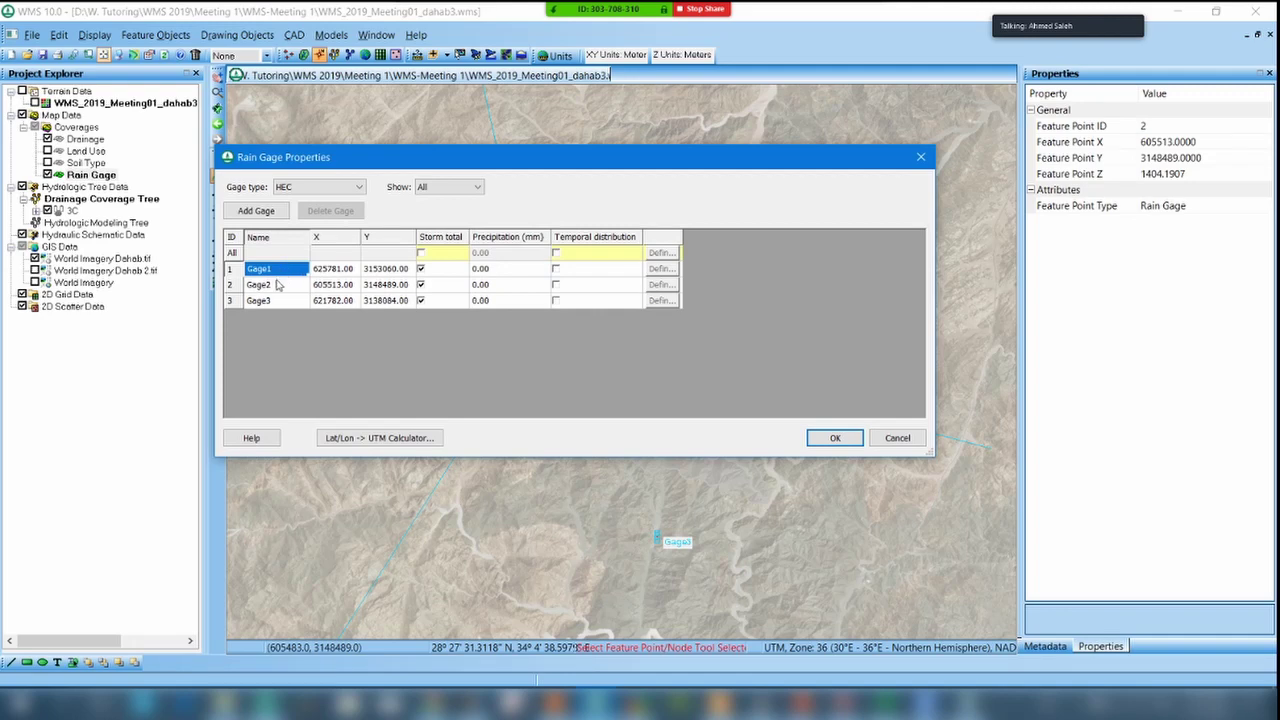
pyautogui.click(484, 270)
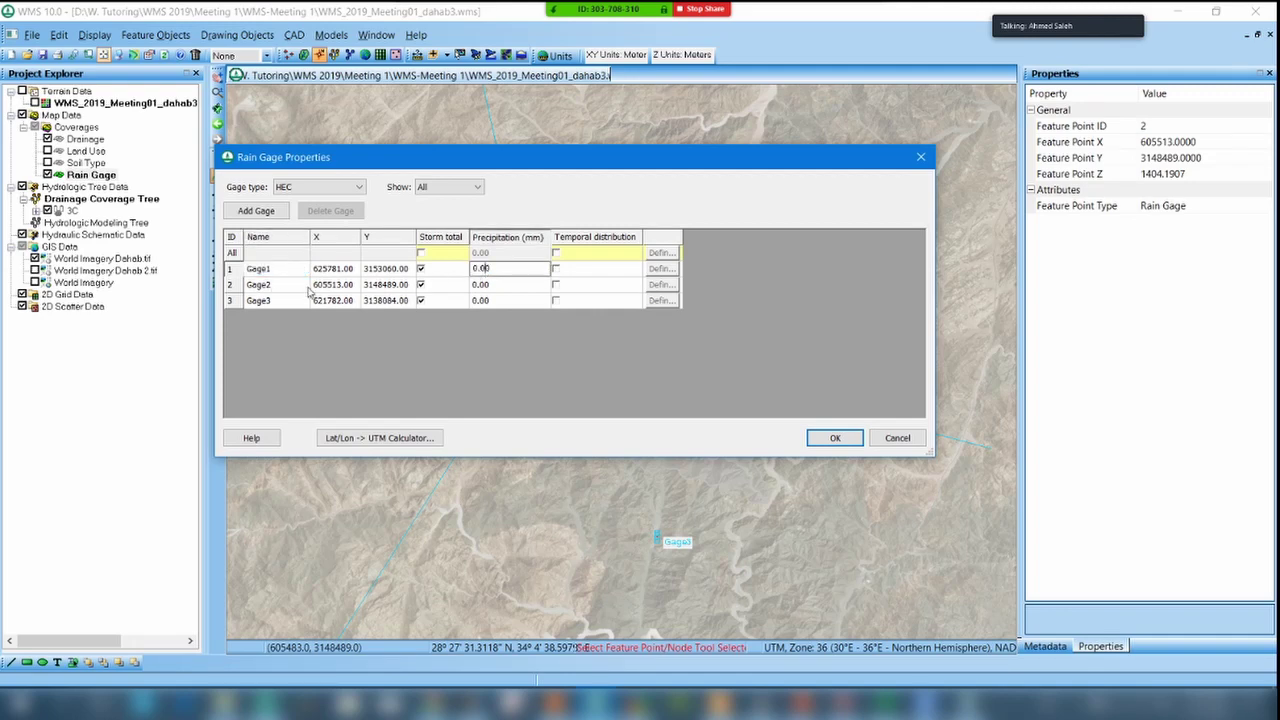
pyautogui.click(306, 288)
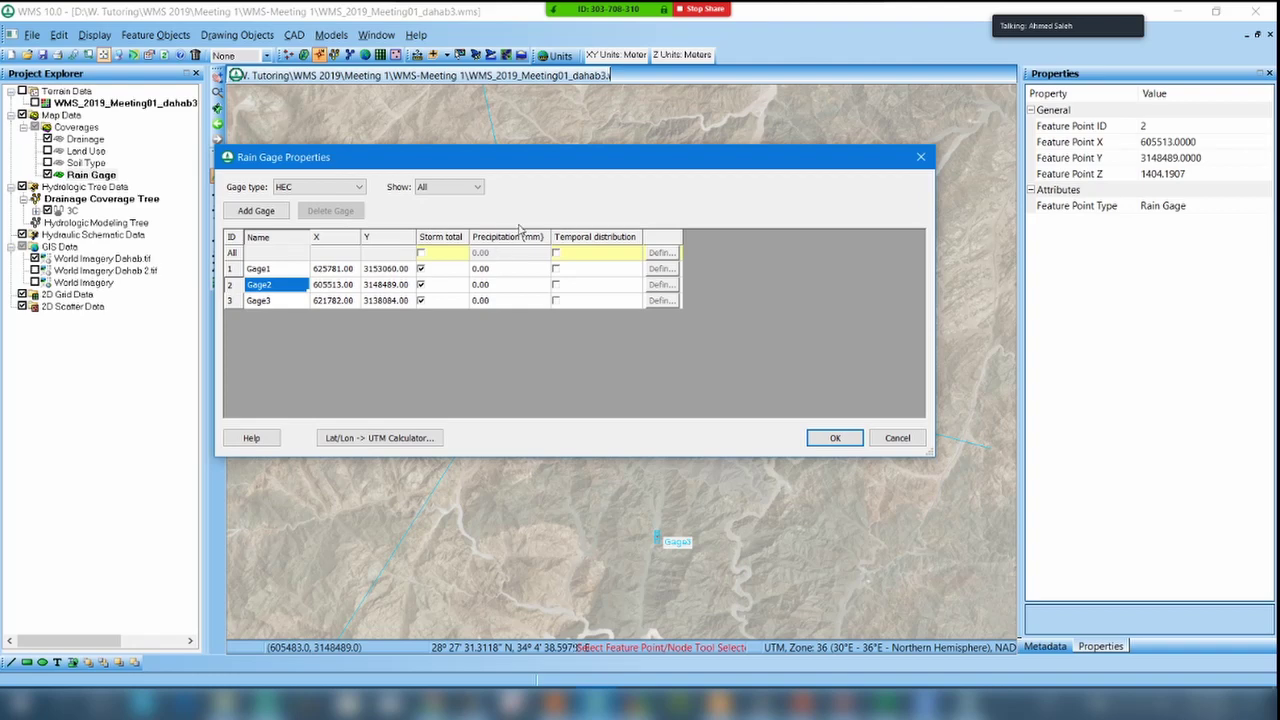
pyautogui.click(518, 236)
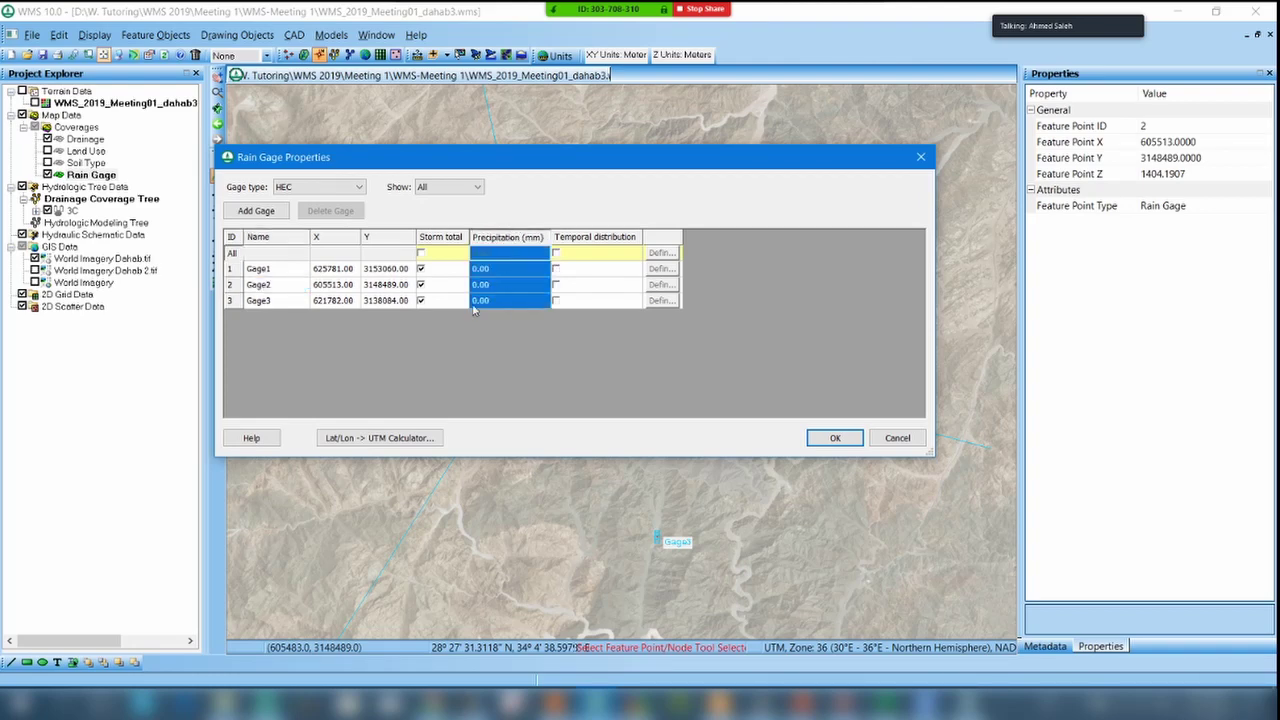
# Set the storm total precipitation of Gage1 to 50 mm.
pyautogui.click(489, 269)
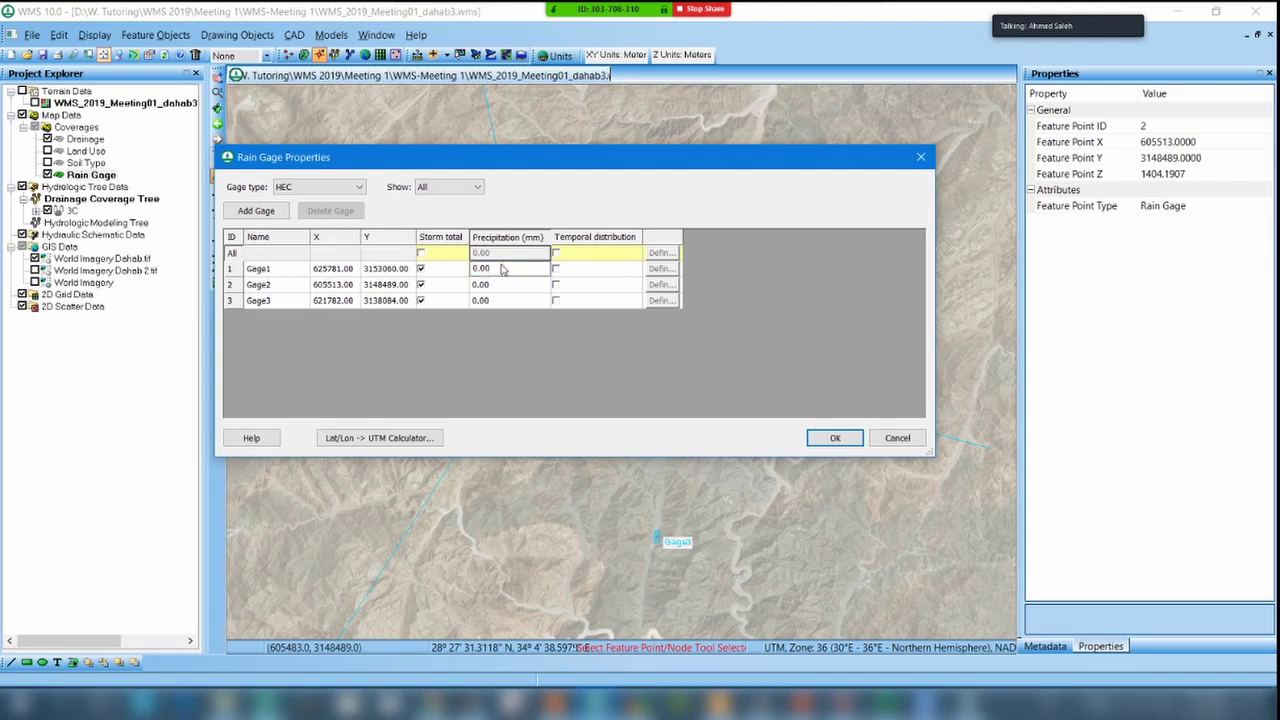
pyautogui.press('BackSpace')
pyautogui.press('BackSpace')
pyautogui.press('BackSpace')
pyautogui.press('BackSpace')
pyautogui.write('50')
# Set the precipitation of Gage2 to 60 mm and of Gage3 to 70 mm.
pyautogui.click(517, 290)
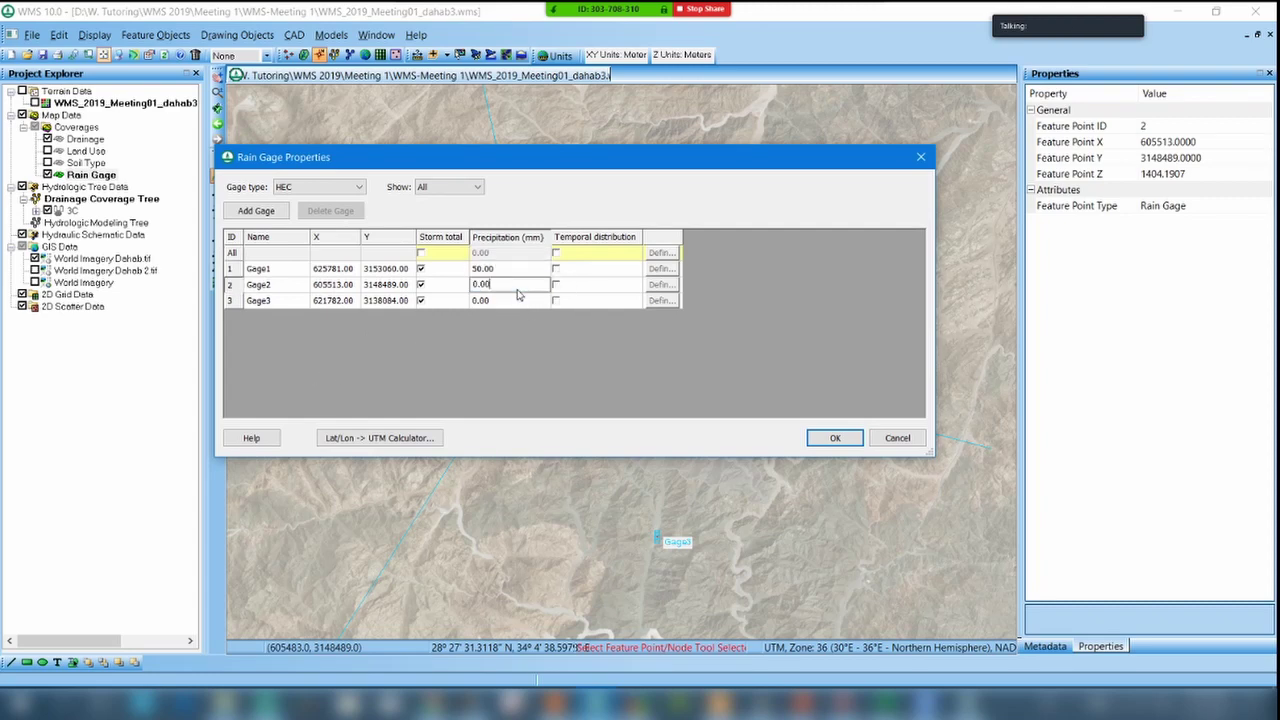
pyautogui.moveTo(517, 294); pyautogui.dragTo(420, 296)
pyautogui.click(420, 300)
pyautogui.click(509, 289)
pyautogui.write('60.00')
pyautogui.moveTo(507, 304); pyautogui.dragTo(458, 300)
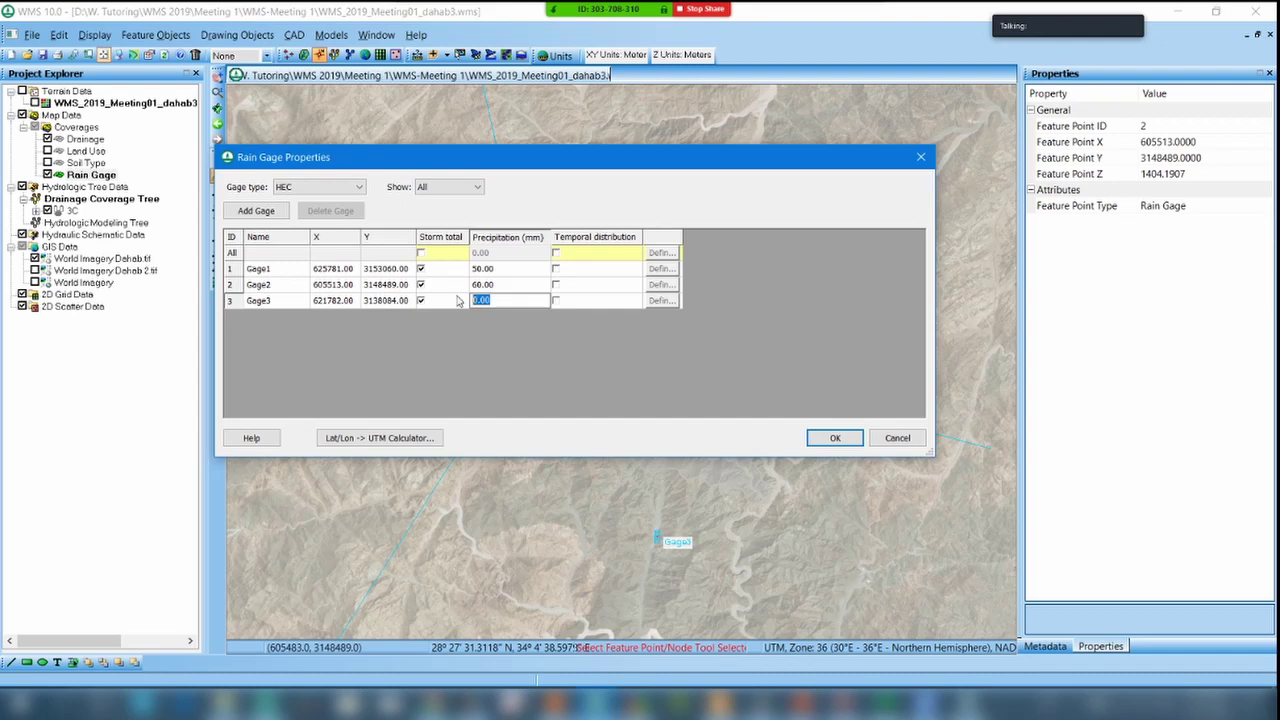
pyautogui.write('70')
pyautogui.click(527, 287)
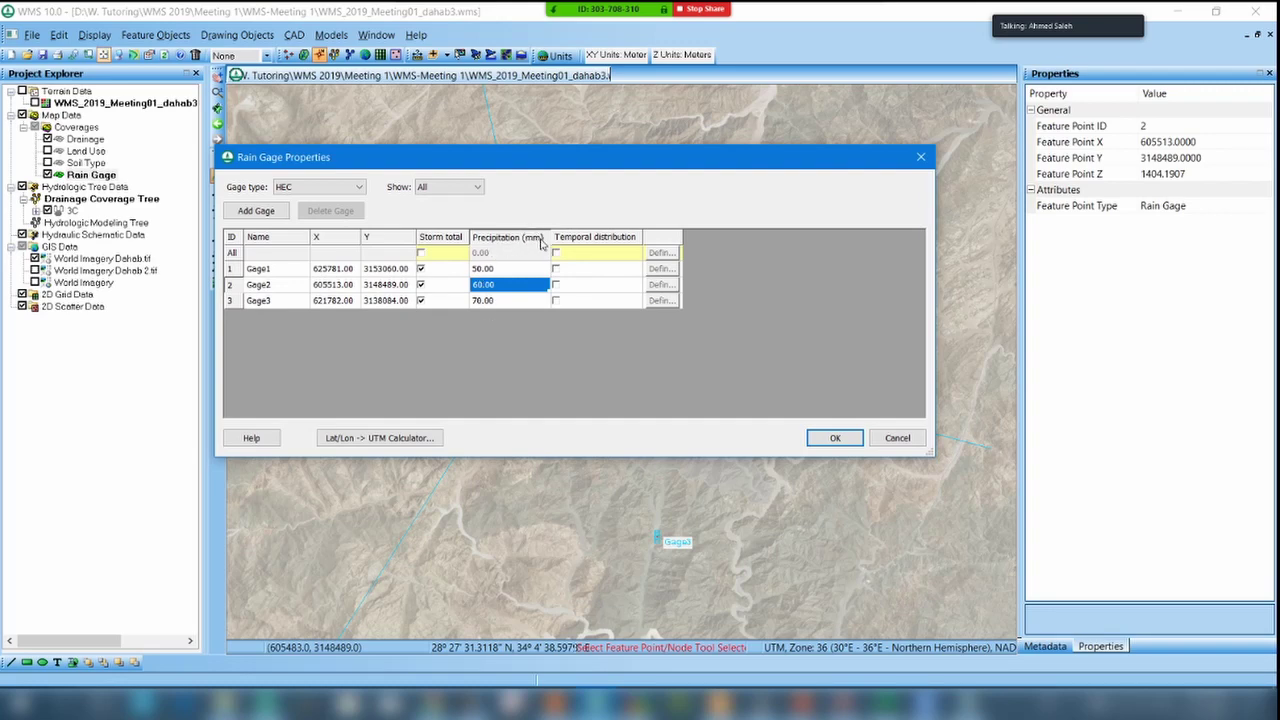
pyautogui.click(519, 268)
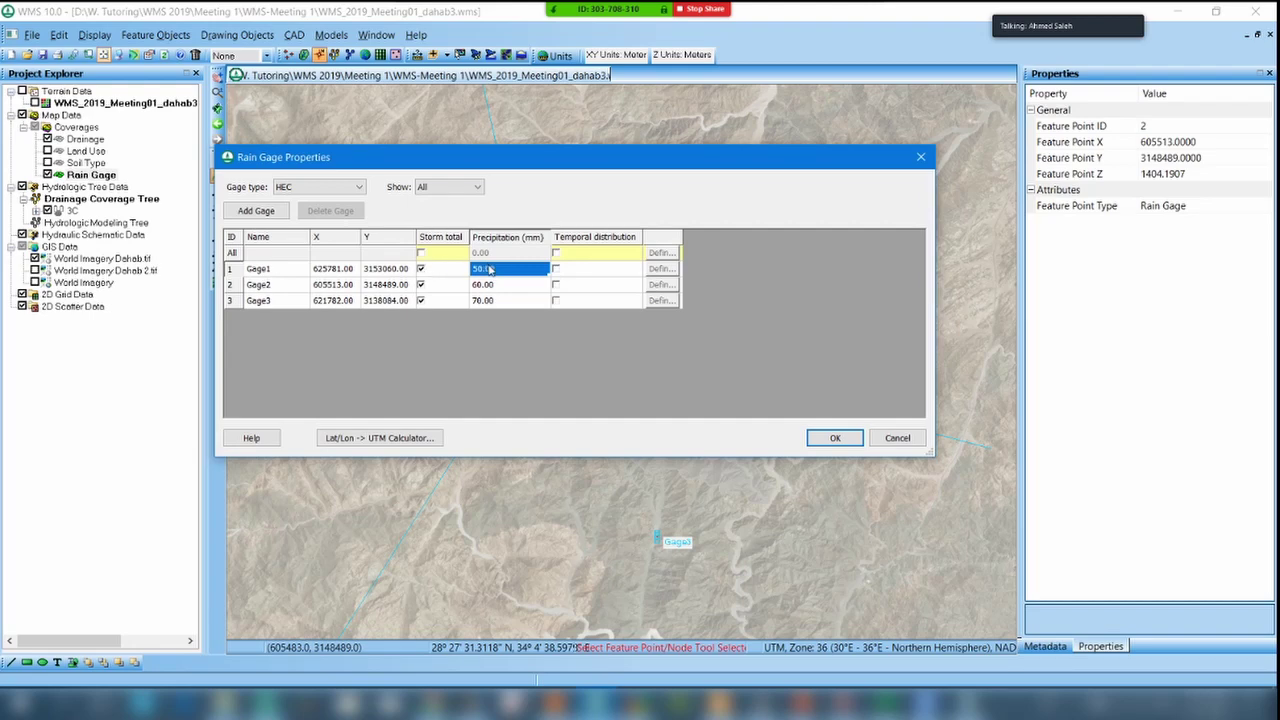
# Enable Gage2's temporal distribution to view its XY series editor, close it without defining a curve, and disable the distribution again.
pyautogui.click(556, 285)
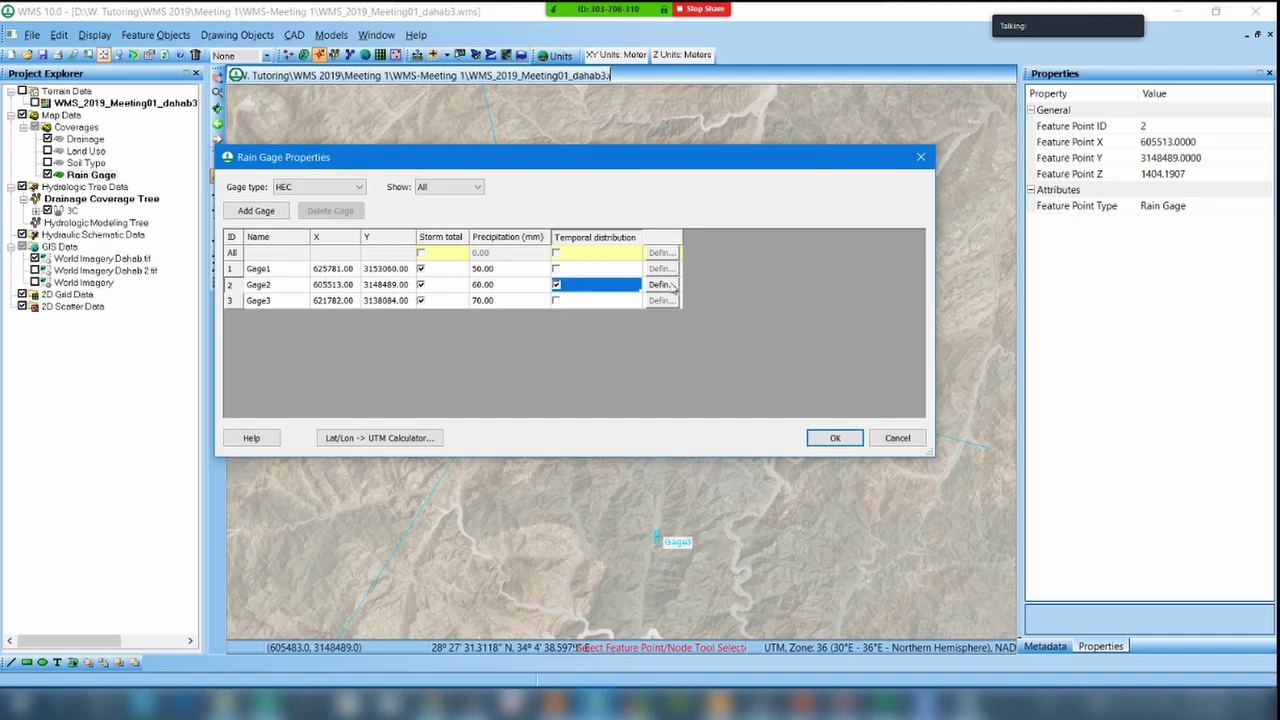
pyautogui.click(559, 286)
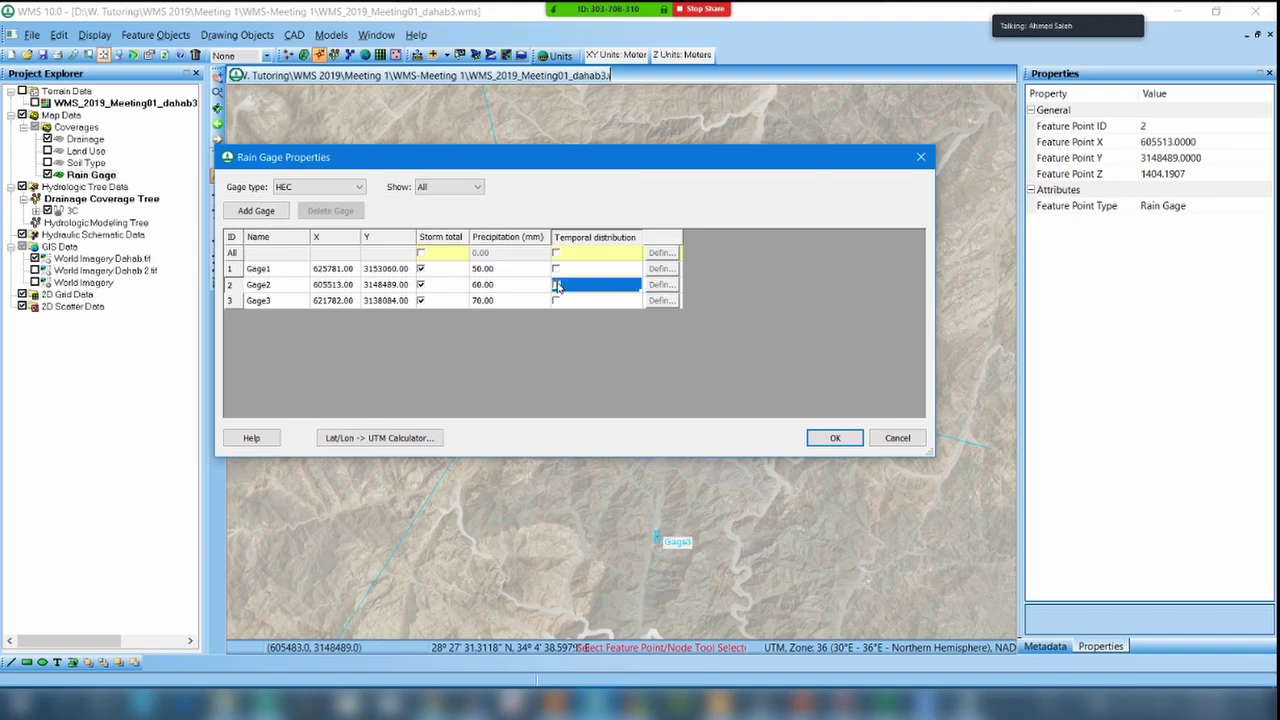
pyautogui.click(664, 289)
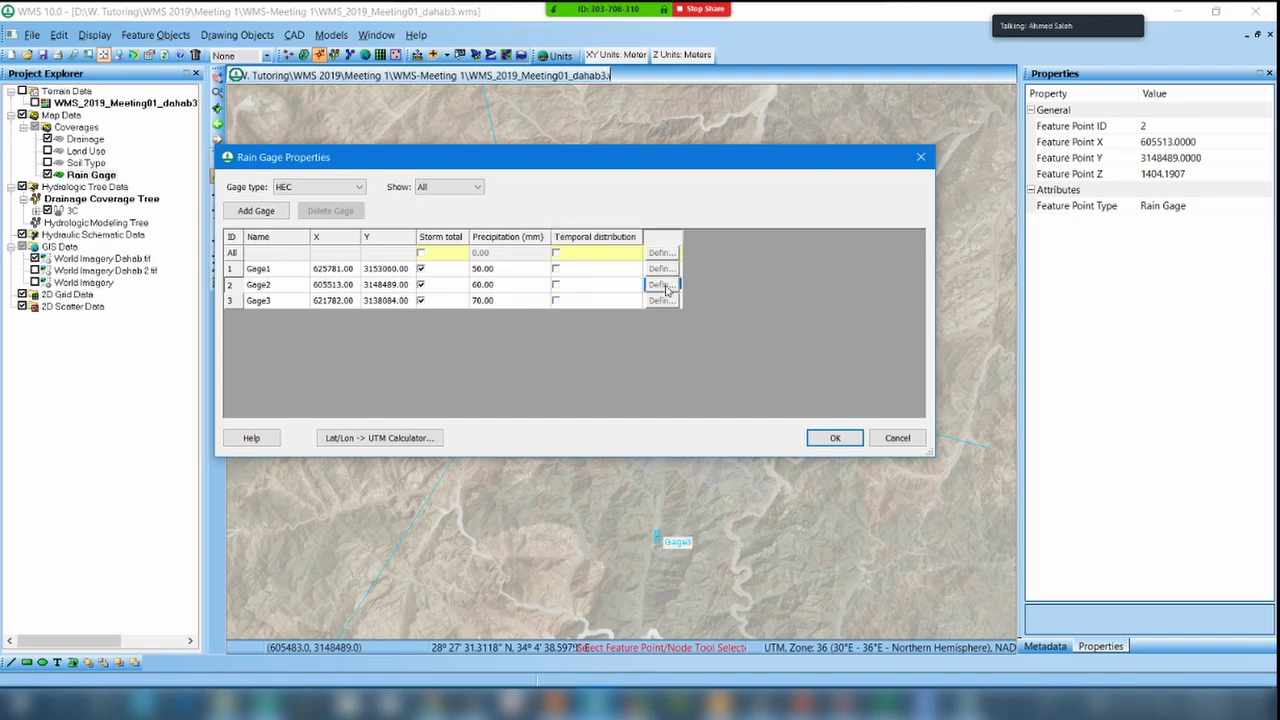
pyautogui.click(557, 285)
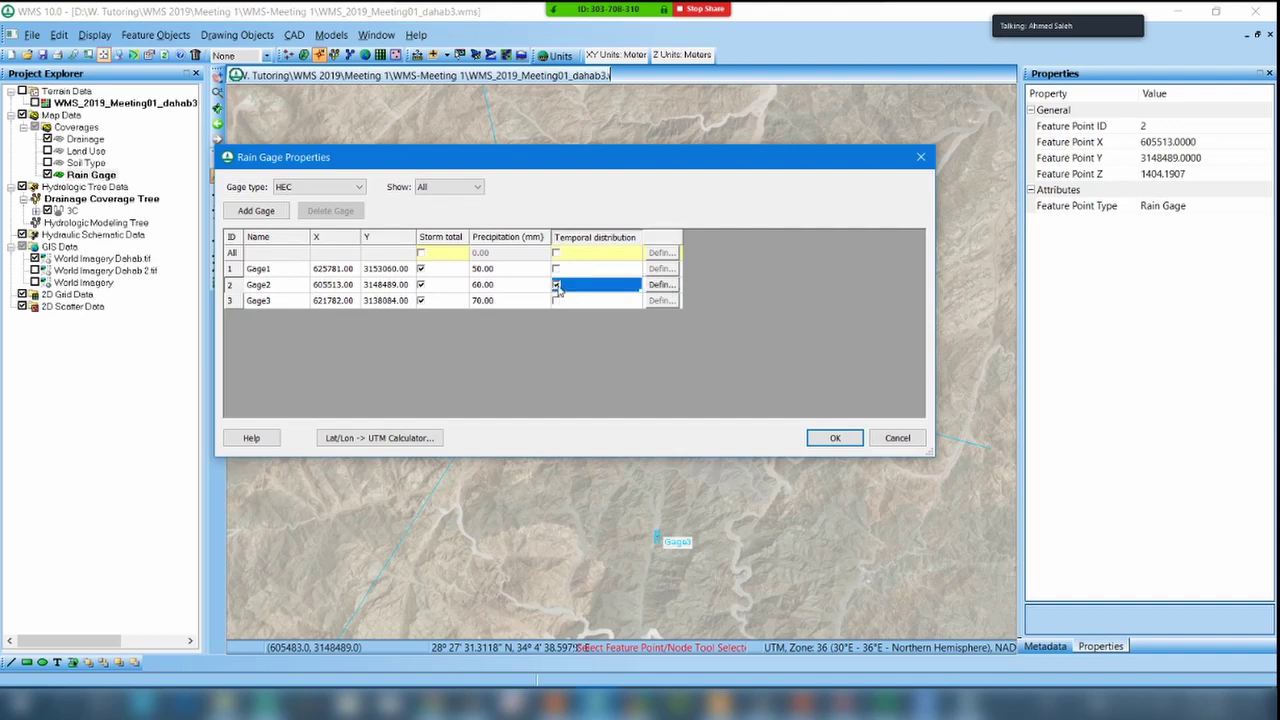
pyautogui.click(661, 285)
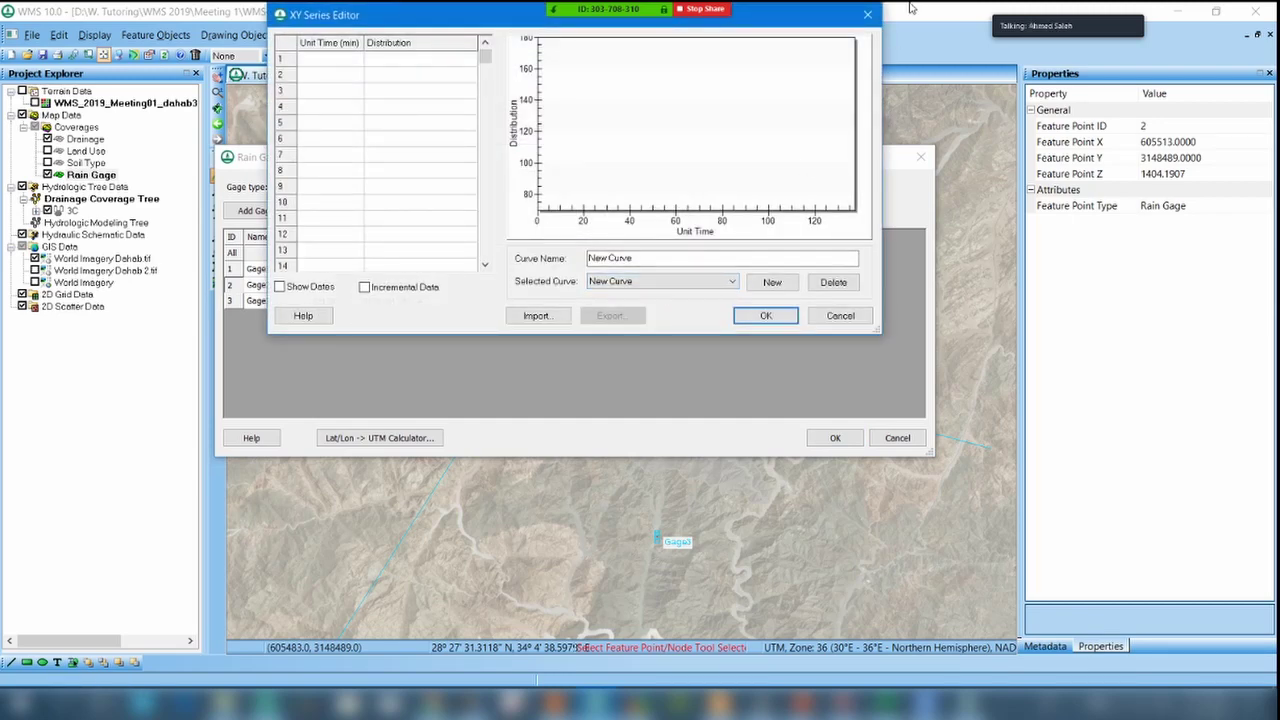
pyautogui.click(867, 14)
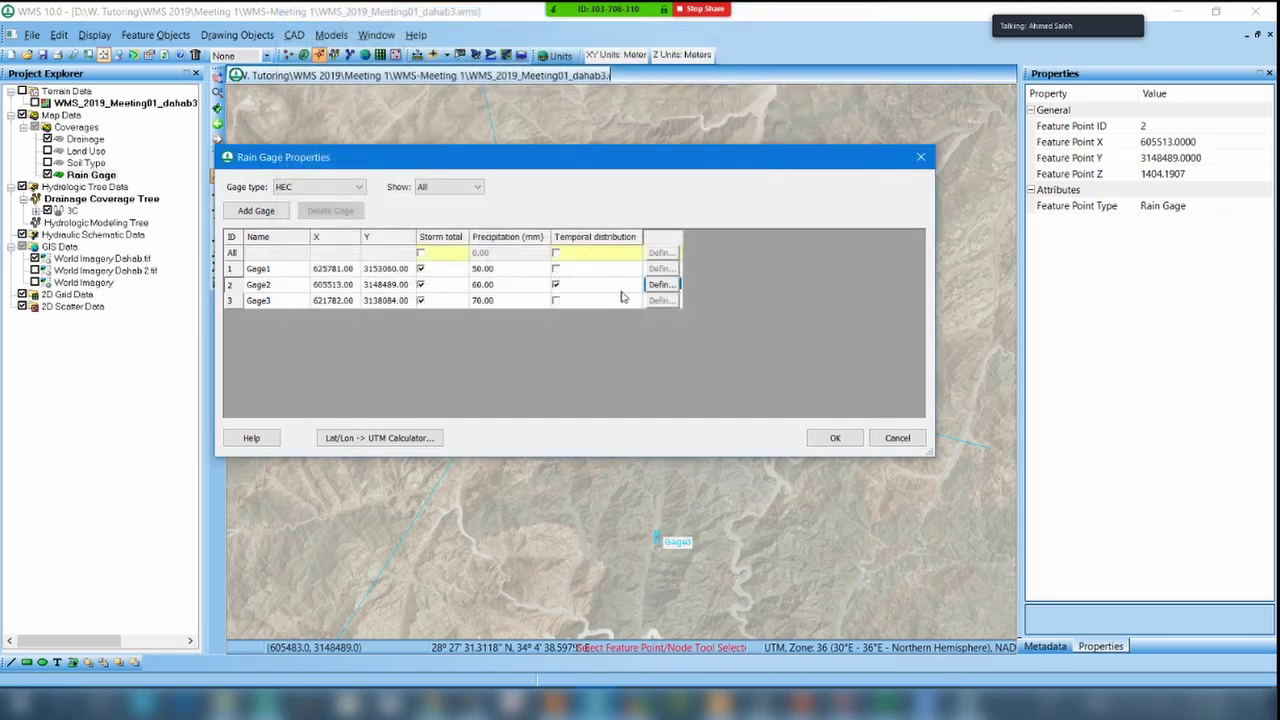
pyautogui.click(556, 285)
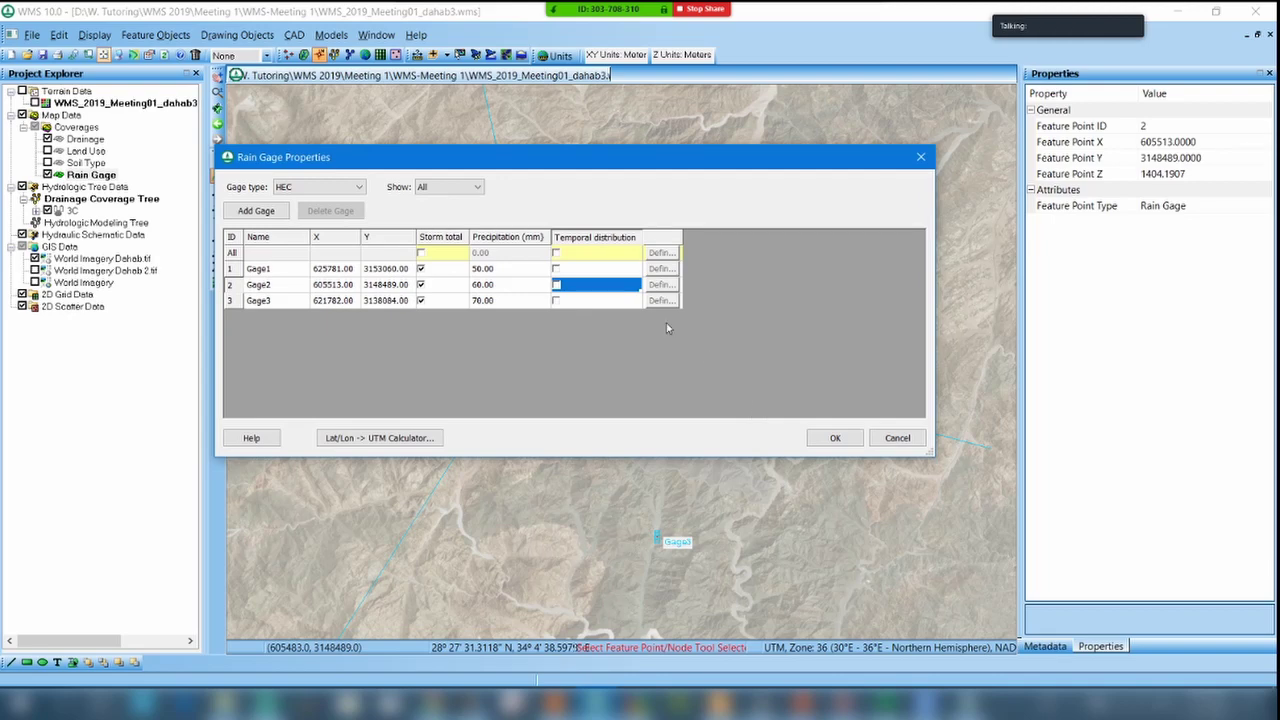
# Enable Gage2's temporal distribution and open its XY series editor, leaving the plot customization unchanged.
pyautogui.click(557, 288)
pyautogui.click(659, 286)
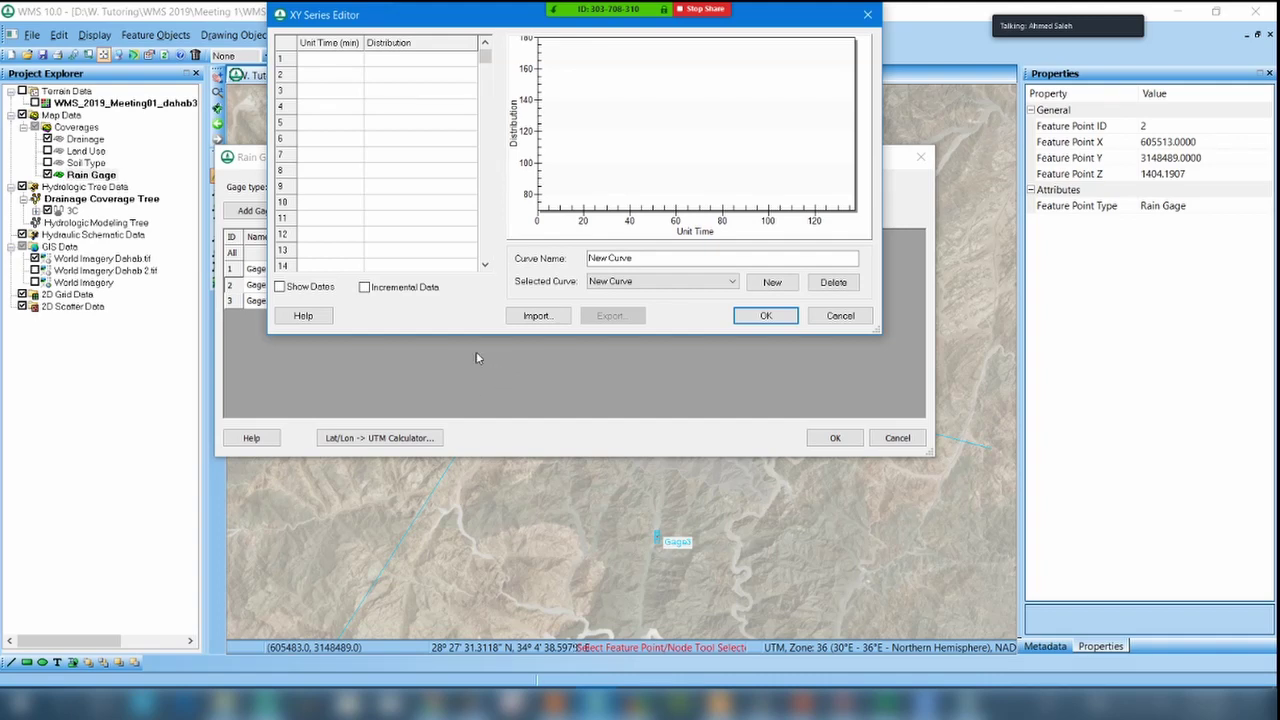
pyautogui.moveTo(330, 43)
pyautogui.mouseDown()
pyautogui.moveTo(390, 37)
pyautogui.moveTo(345, 40)
pyautogui.mouseUp()
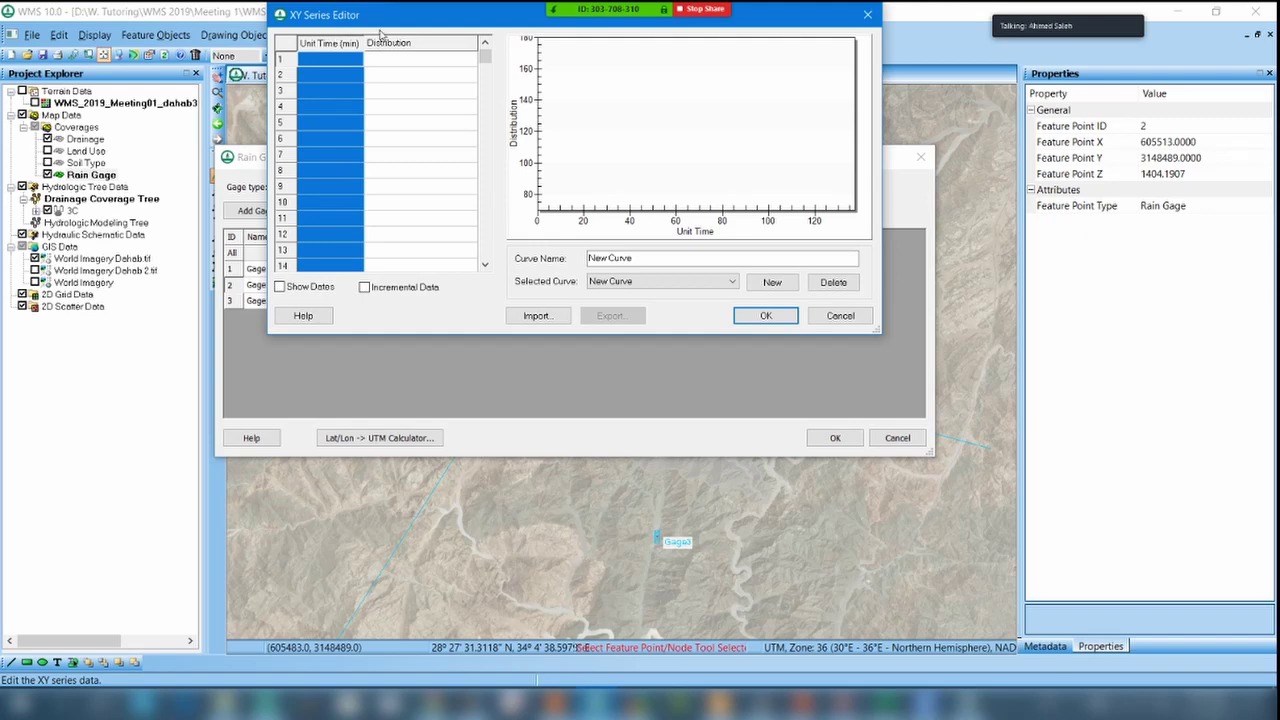
pyautogui.doubleClick(598, 108)
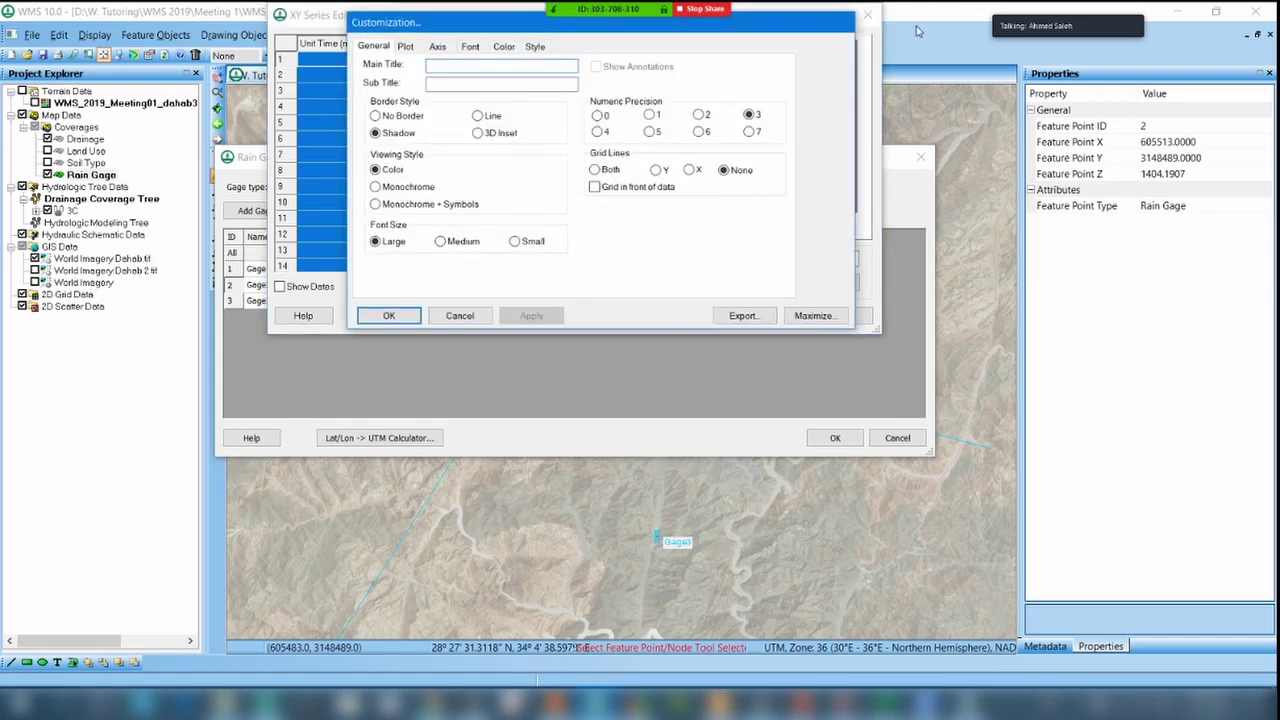
pyautogui.click(460, 316)
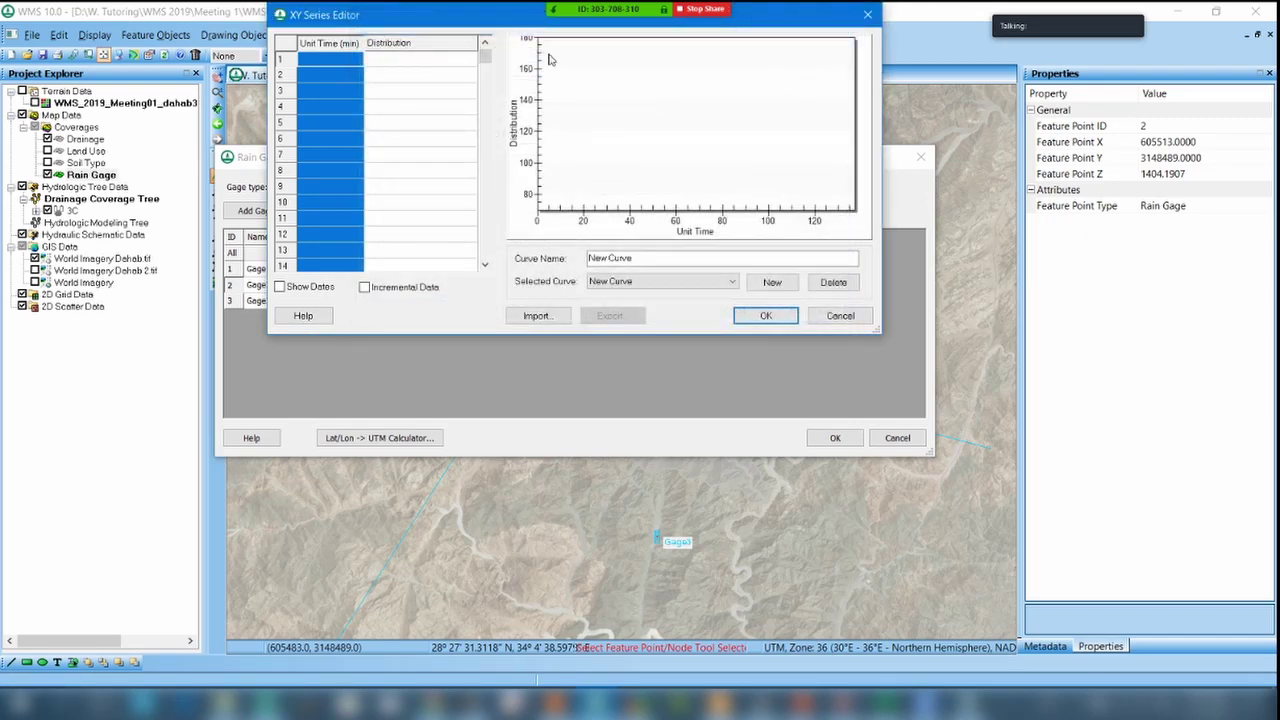
pyautogui.moveTo(324, 24); pyautogui.dragTo(321, 144)
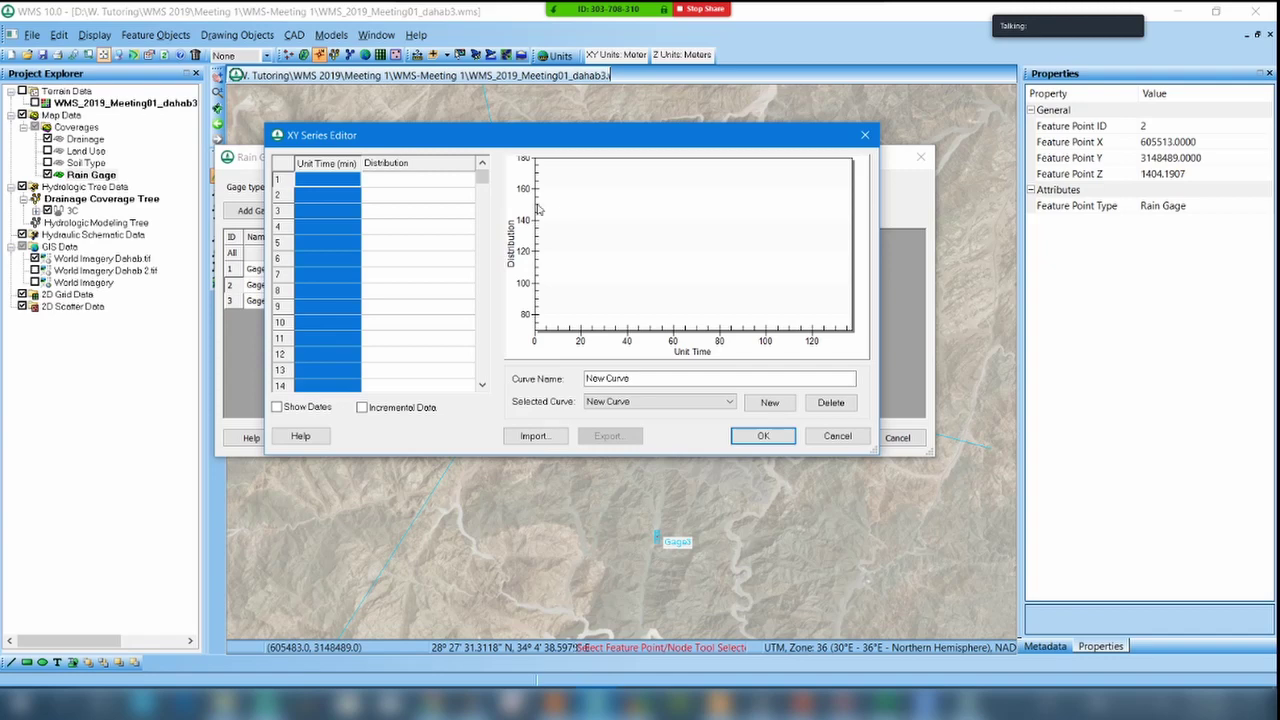
# Display the typeIA-24hour storm distribution and examine its curve and name.
pyautogui.click(648, 402)
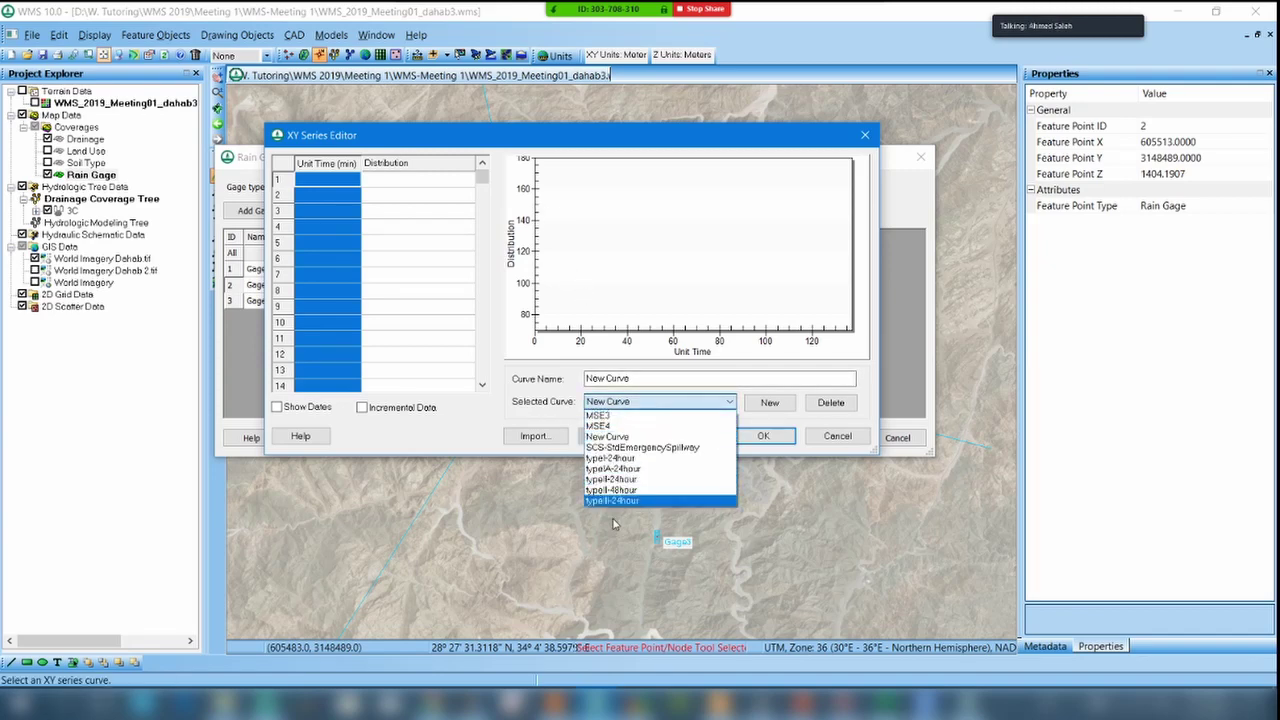
pyautogui.click(658, 469)
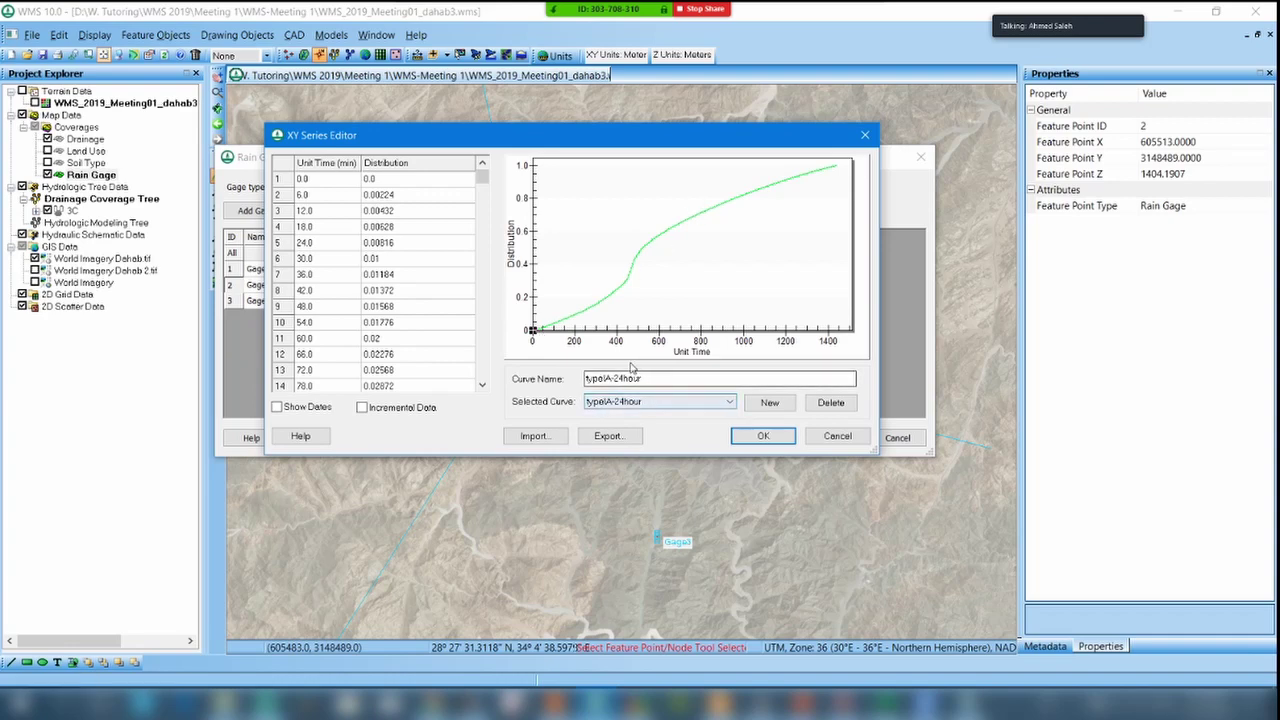
pyautogui.moveTo(612, 378); pyautogui.dragTo(647, 381)
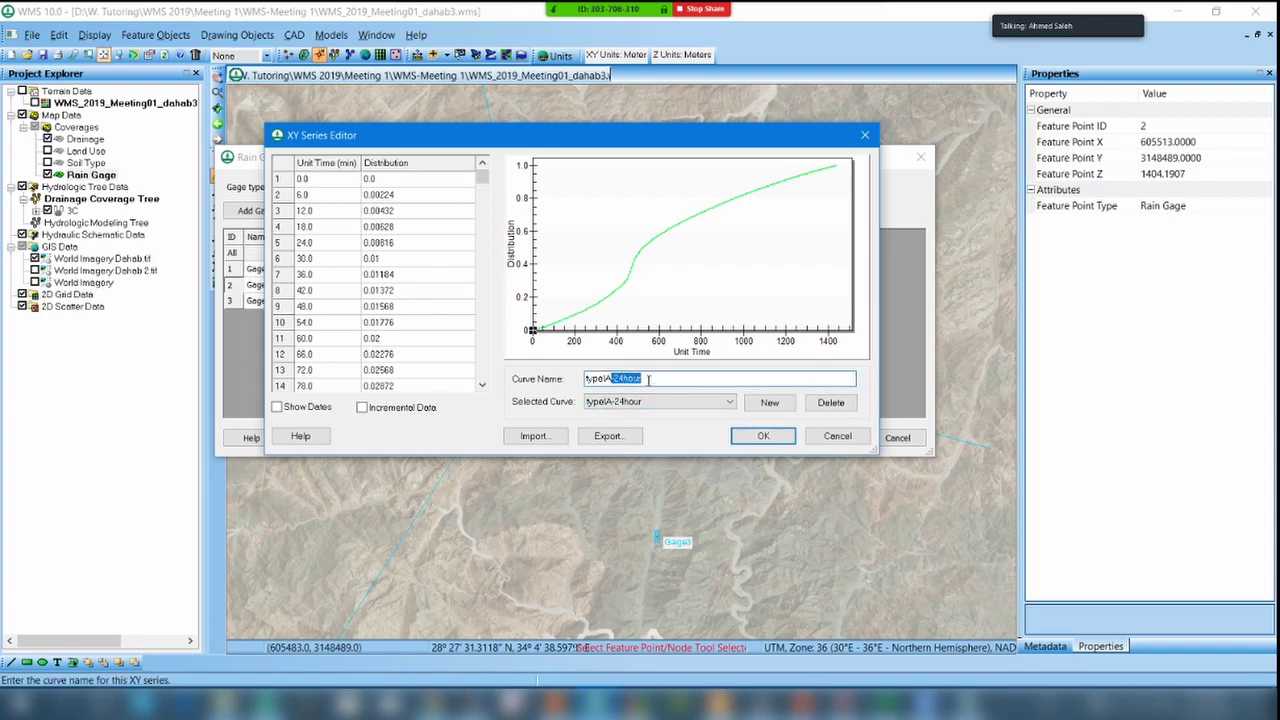
pyautogui.click(644, 378)
pyautogui.doubleClick(644, 378)
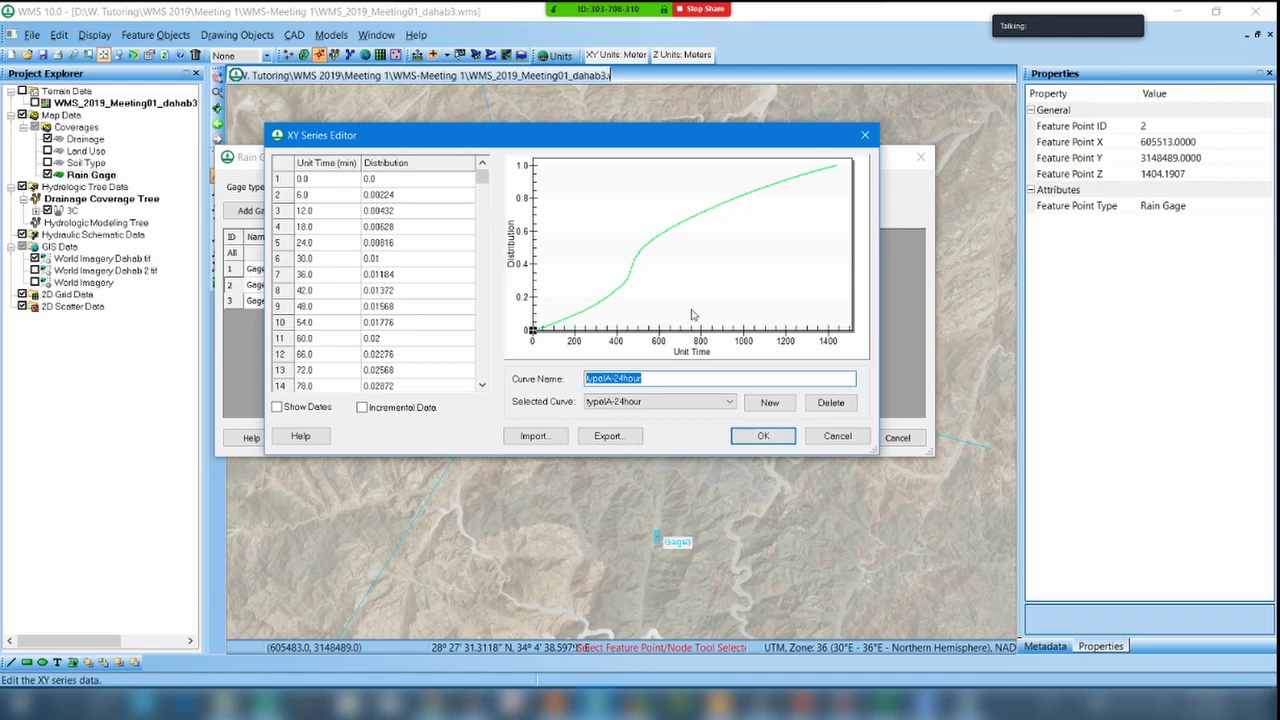
# View the predefined typeIII-24hour, typeII-48hour and MSE4 distribution curves in turn.
pyautogui.click(706, 403)
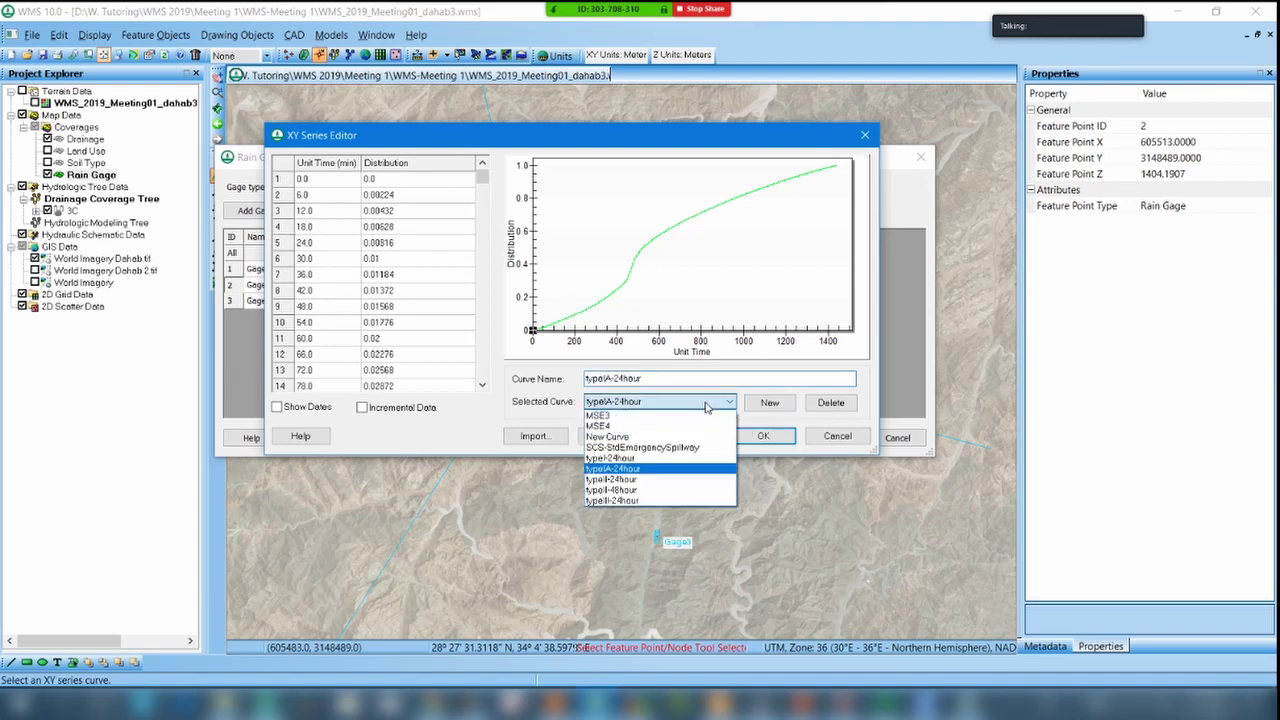
pyautogui.click(658, 500)
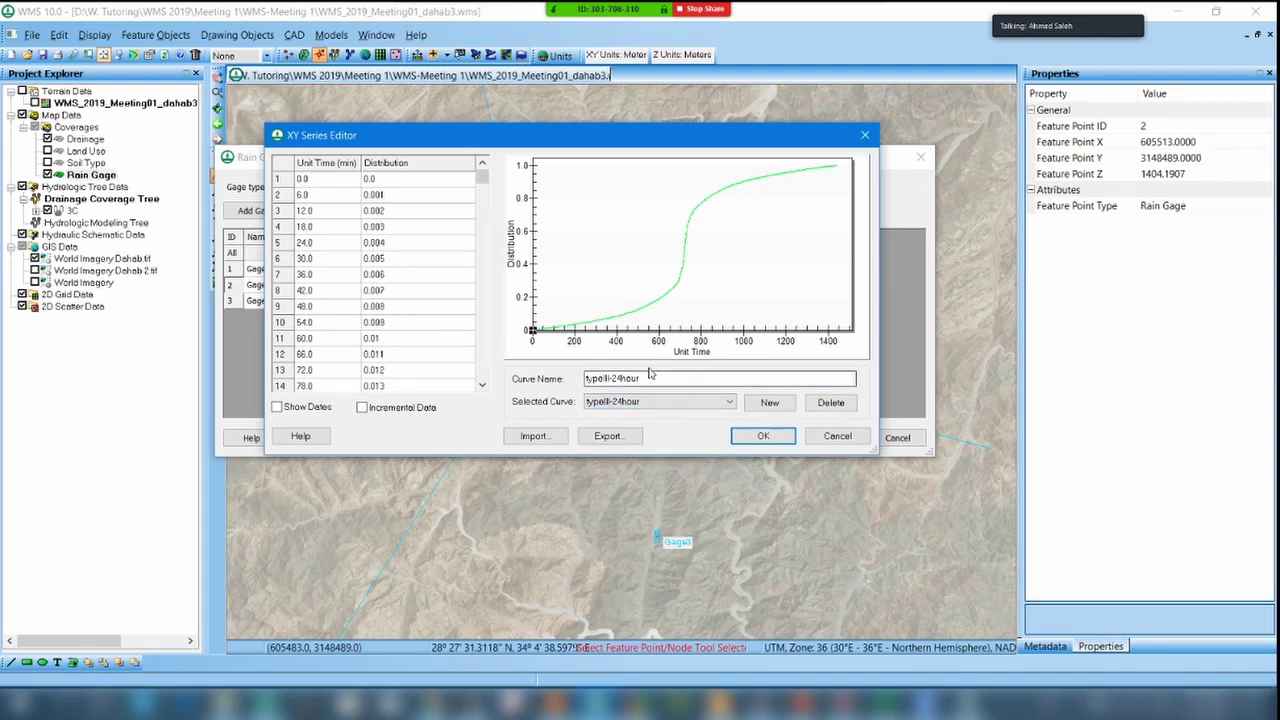
pyautogui.click(660, 401)
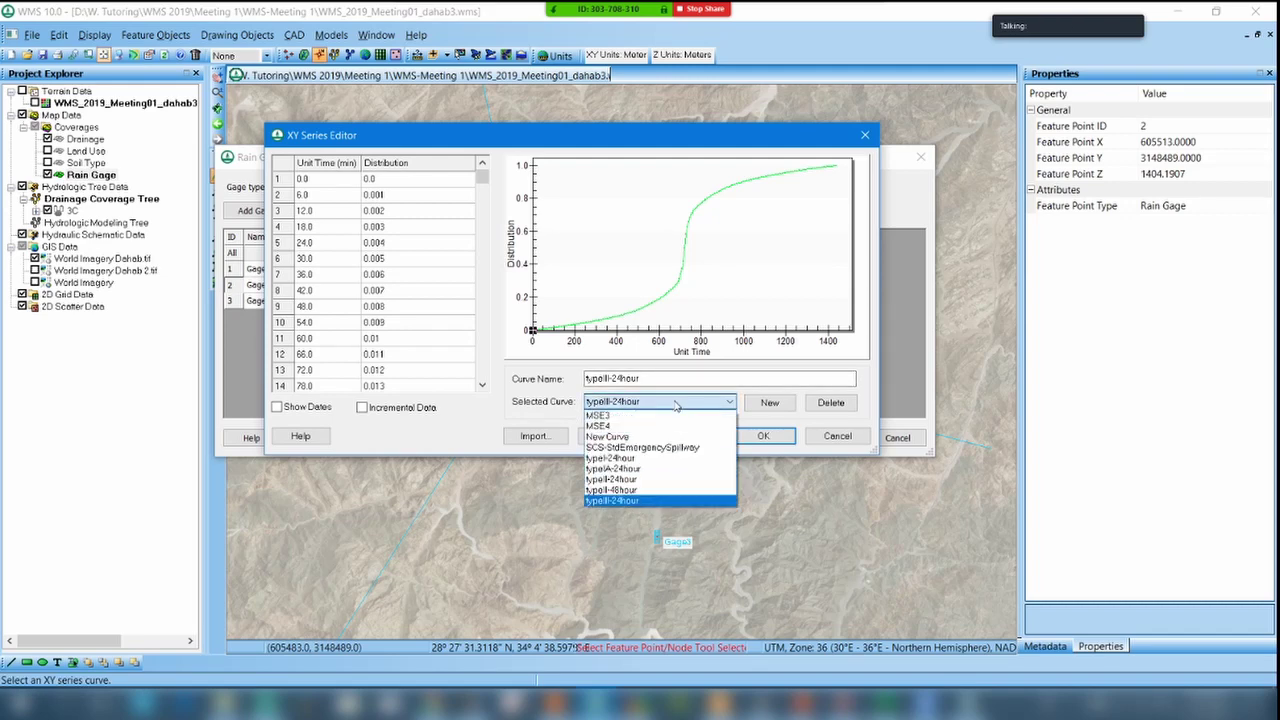
pyautogui.click(602, 491)
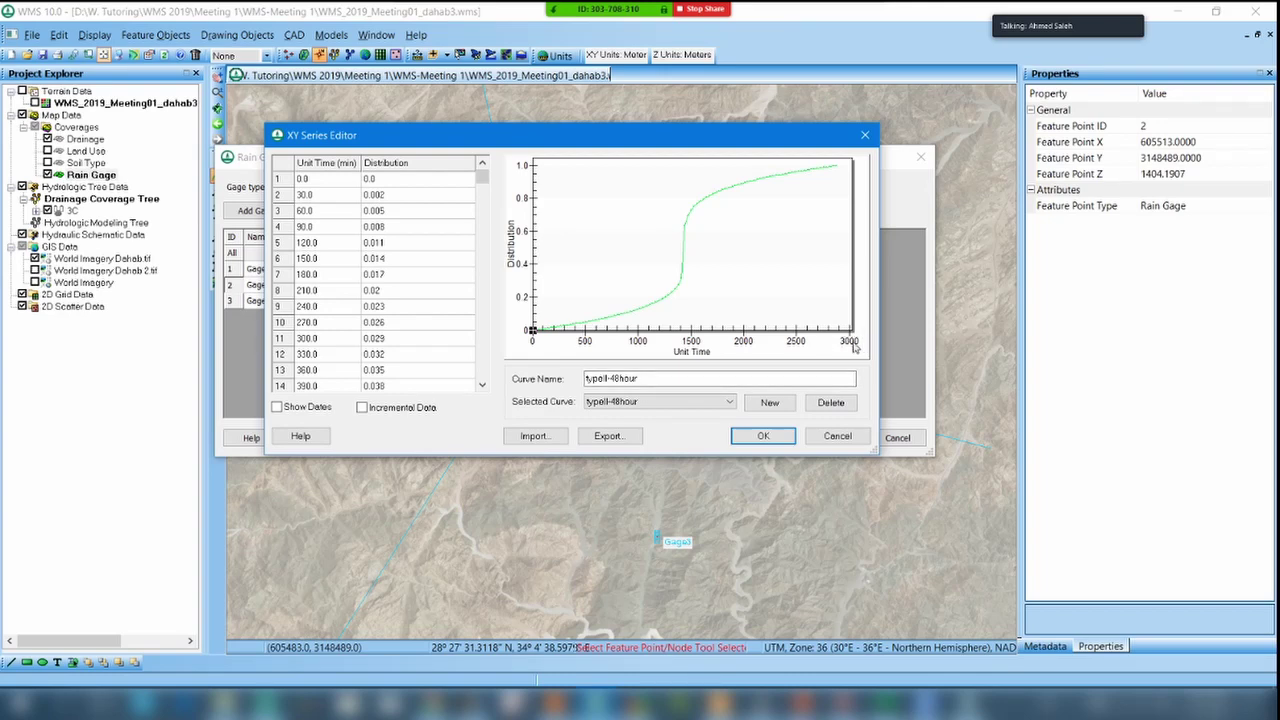
pyautogui.click(704, 402)
pyautogui.click(607, 432)
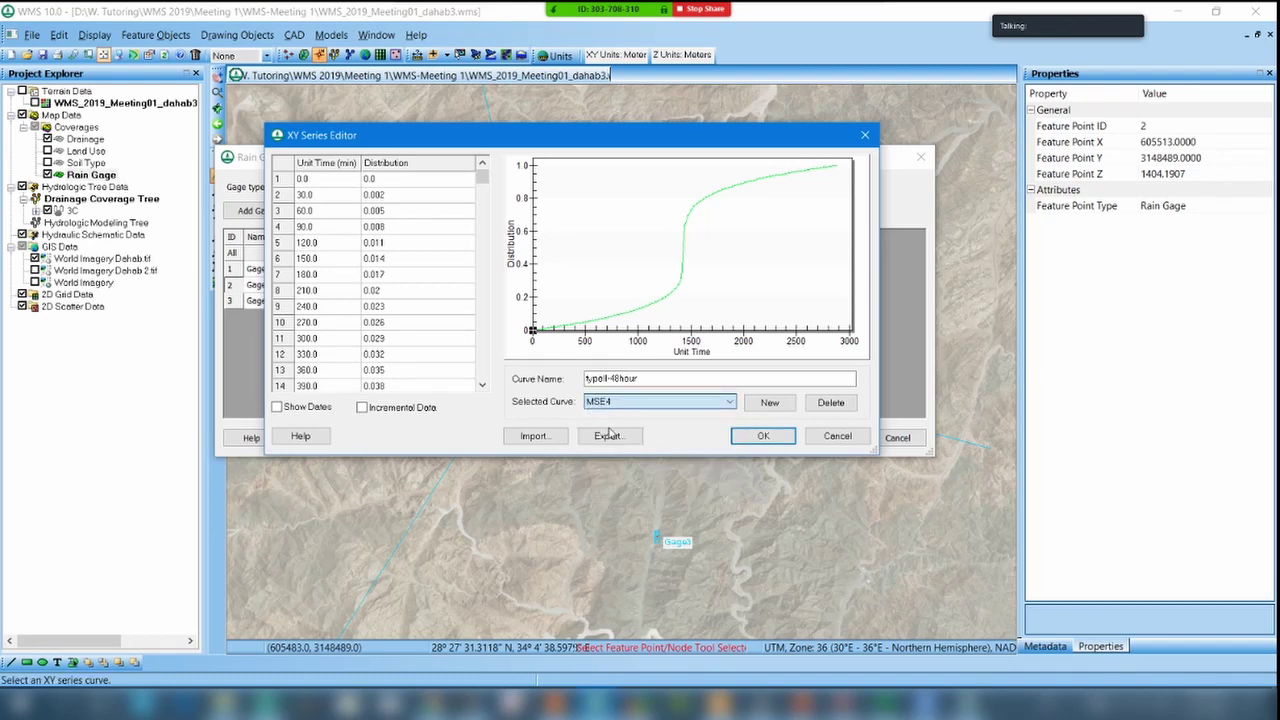
# Compare the shapes of the typeI-24hour, typeII-24hour and typeIII-24hour curves, ending on typeI-24hour.
pyautogui.click(636, 403)
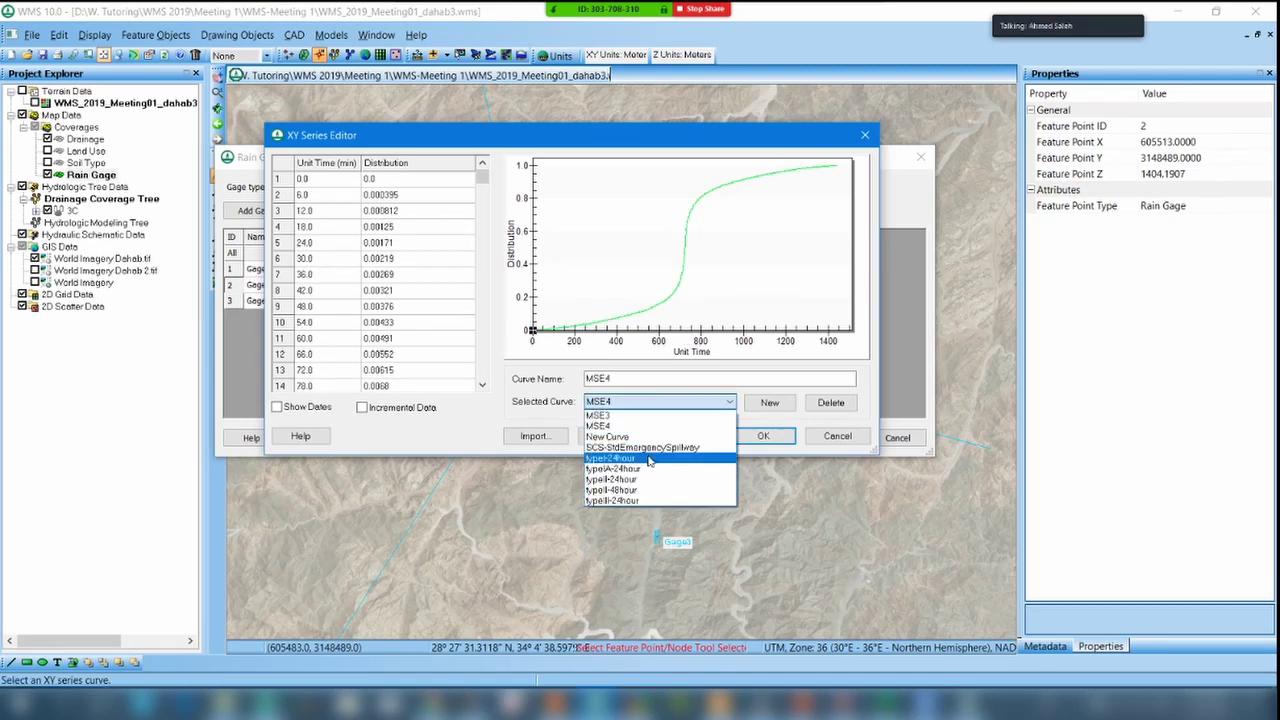
pyautogui.click(649, 458)
pyautogui.click(653, 404)
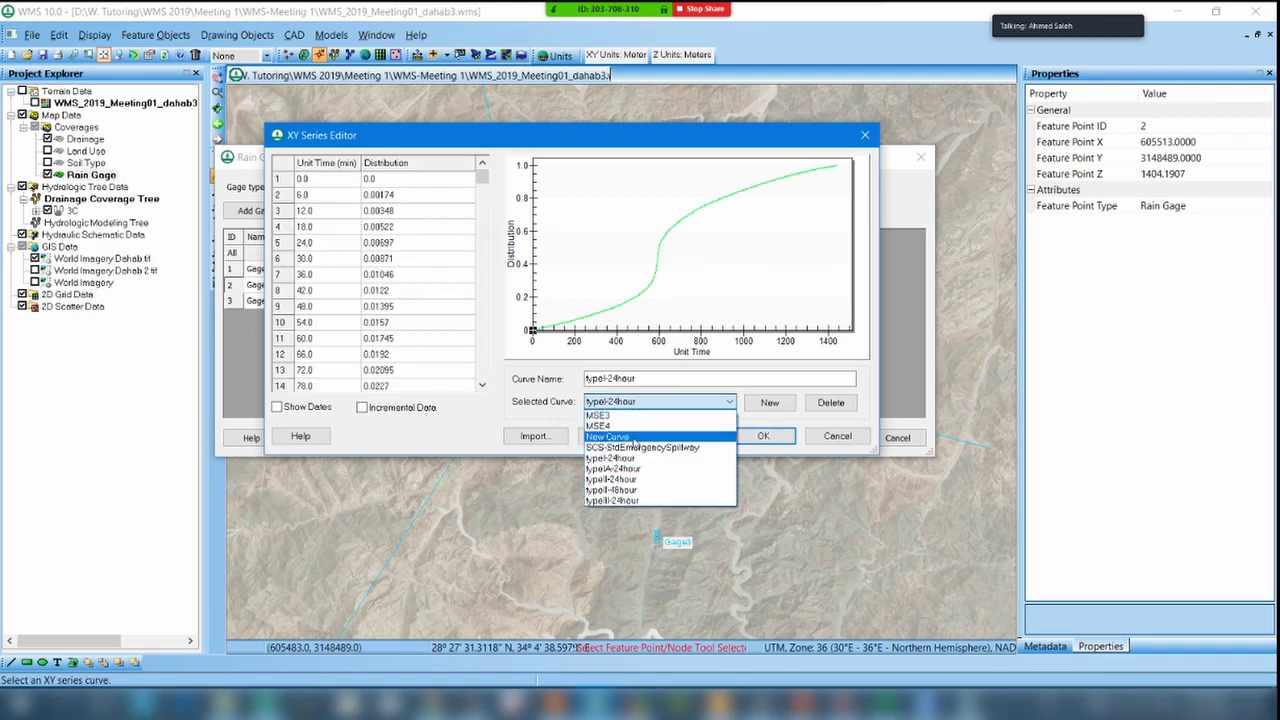
pyautogui.click(659, 401)
pyautogui.click(659, 401)
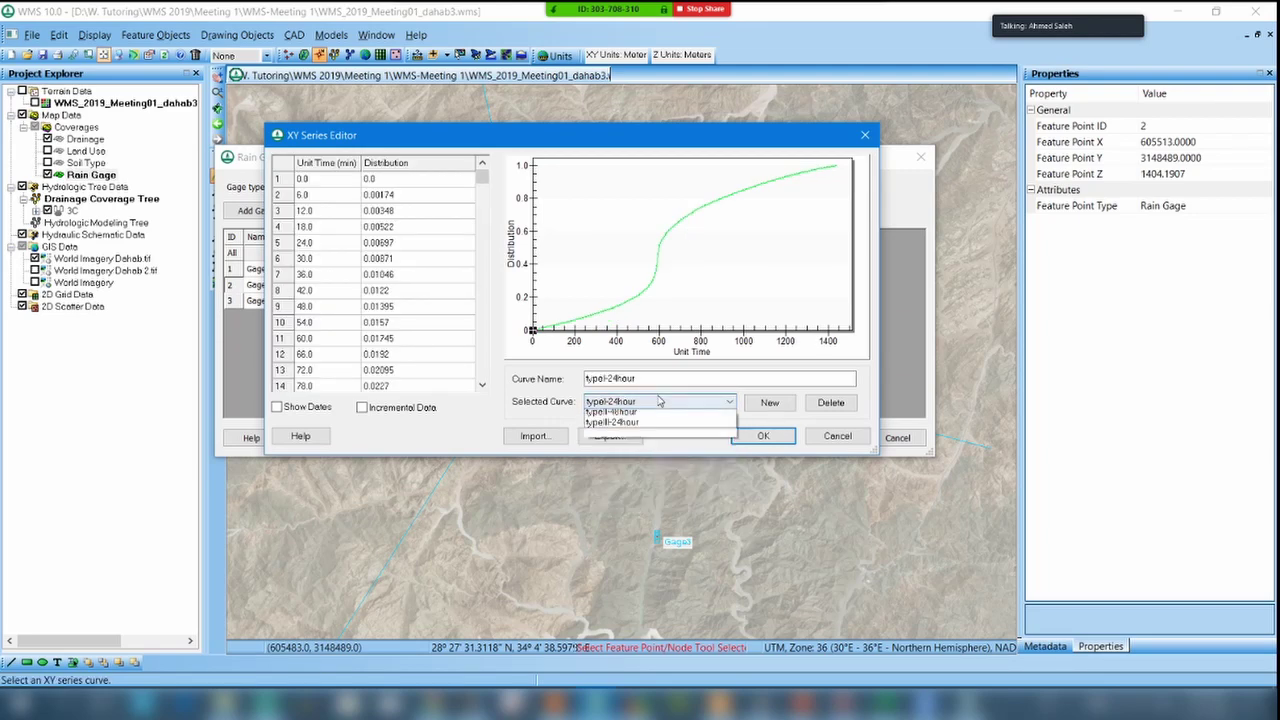
pyautogui.click(653, 480)
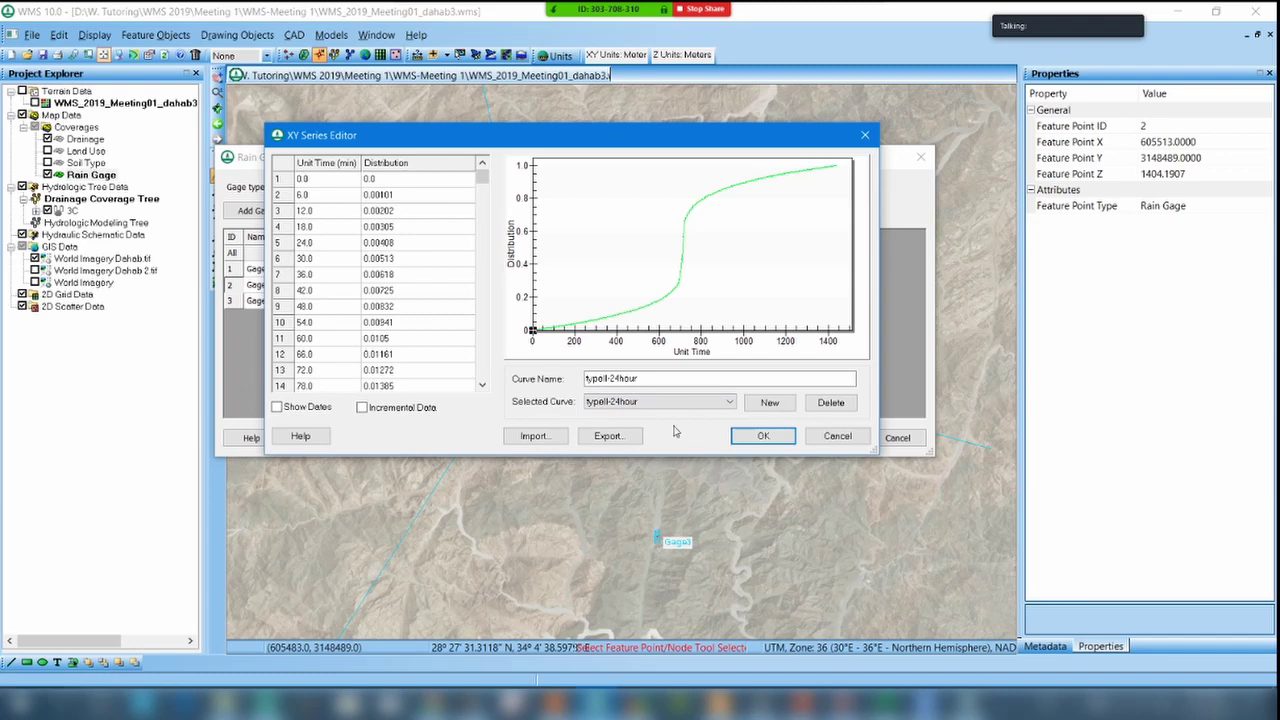
pyautogui.click(659, 401)
pyautogui.click(655, 505)
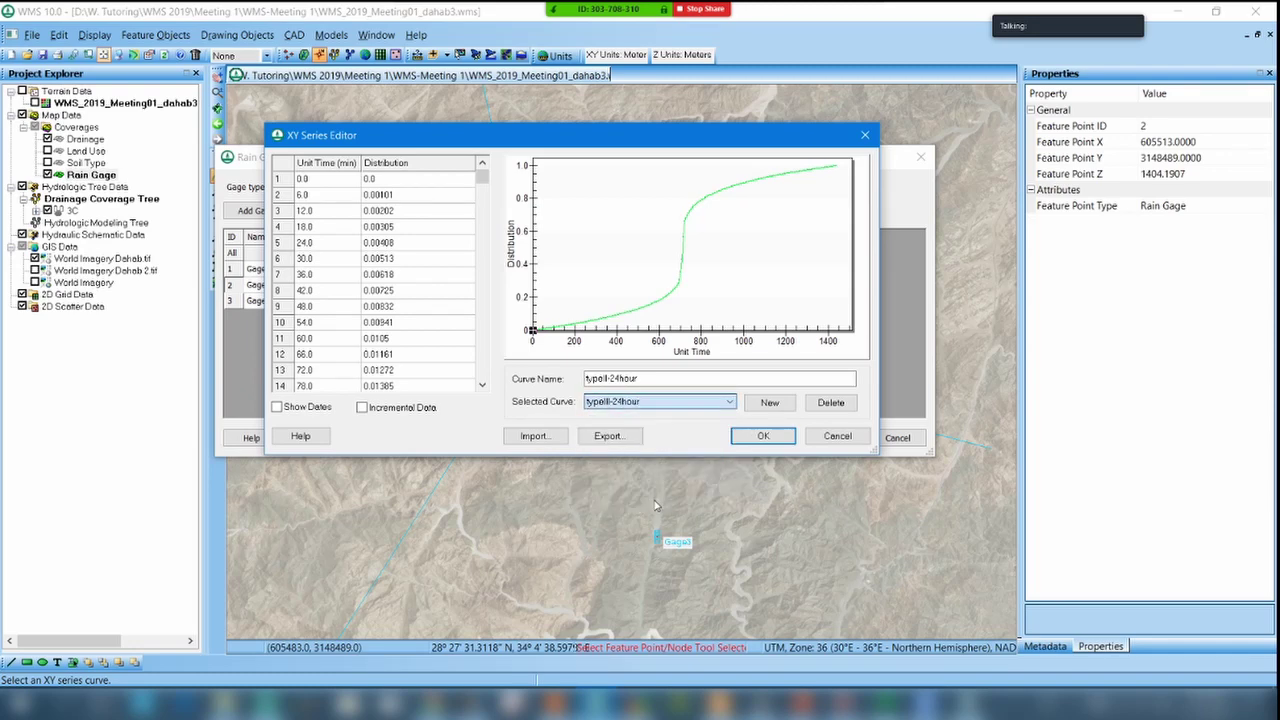
pyautogui.click(659, 401)
pyautogui.click(658, 460)
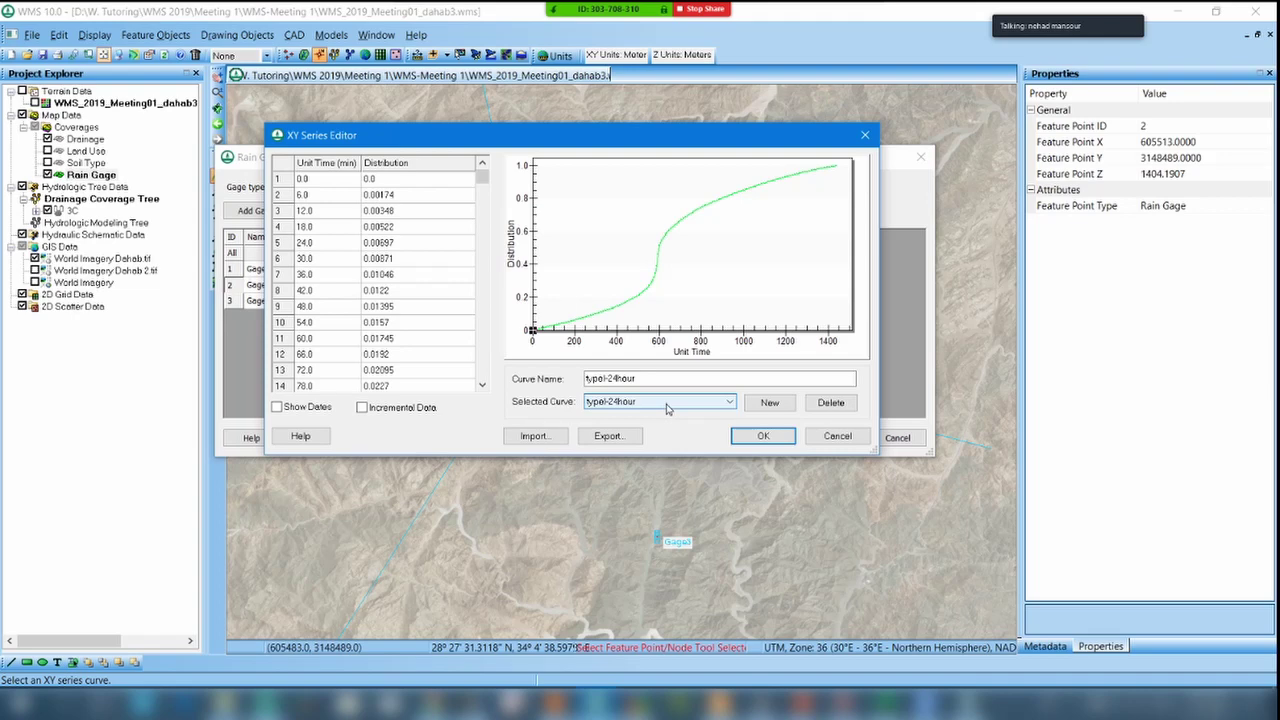
# Display the typeII-24hour curve and bring up the screen annotation drawing tool, returning to the normal pointer without drawing.
pyautogui.click(668, 404)
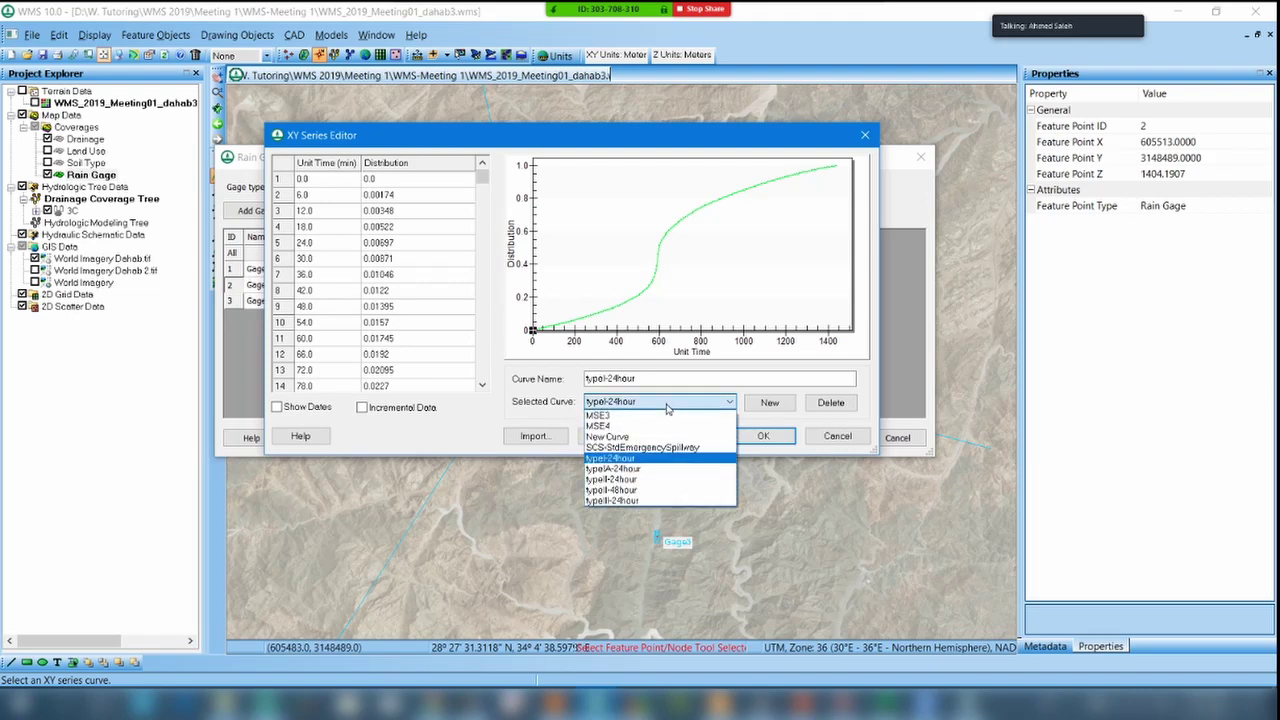
pyautogui.click(668, 481)
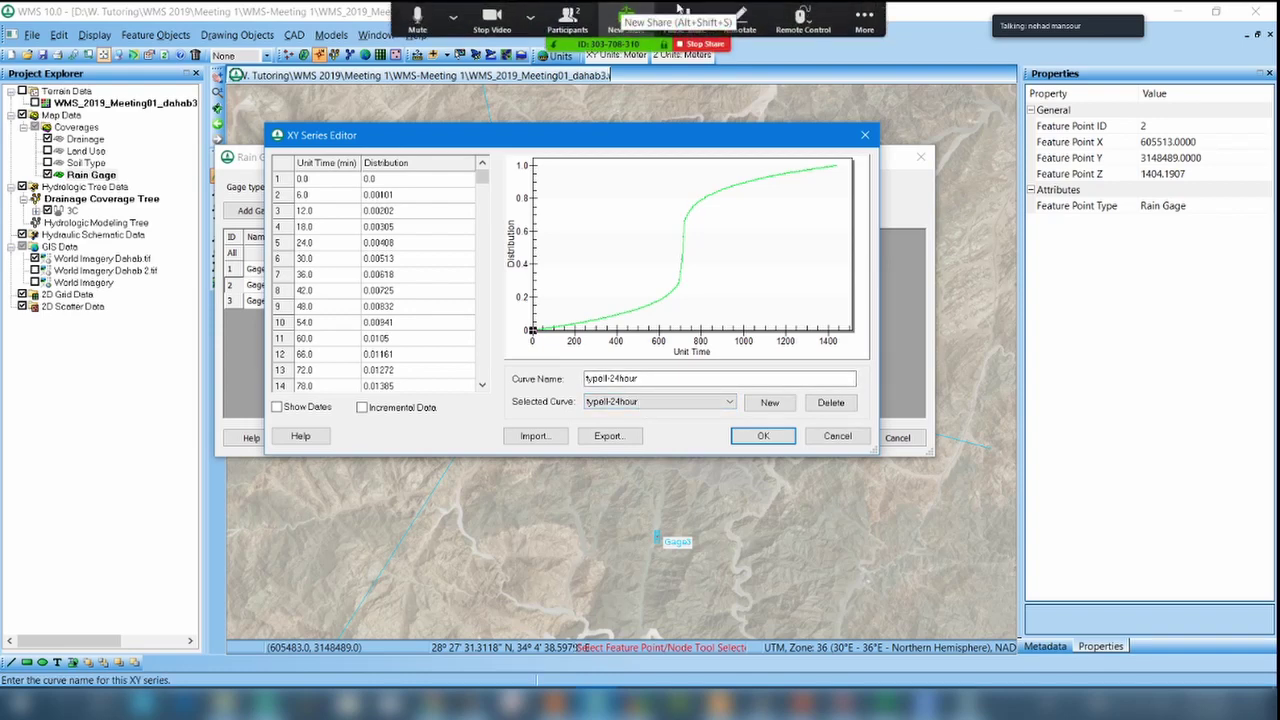
pyautogui.click(740, 22)
pyautogui.click(540, 75)
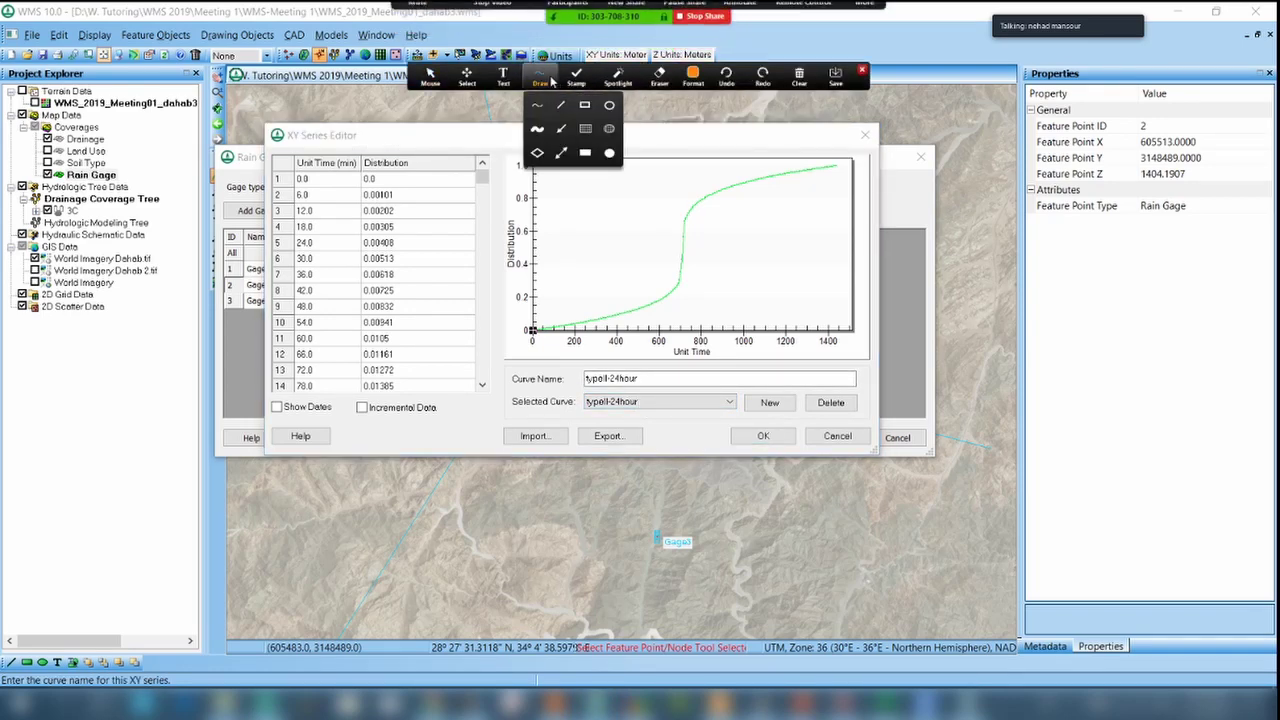
pyautogui.click(545, 105)
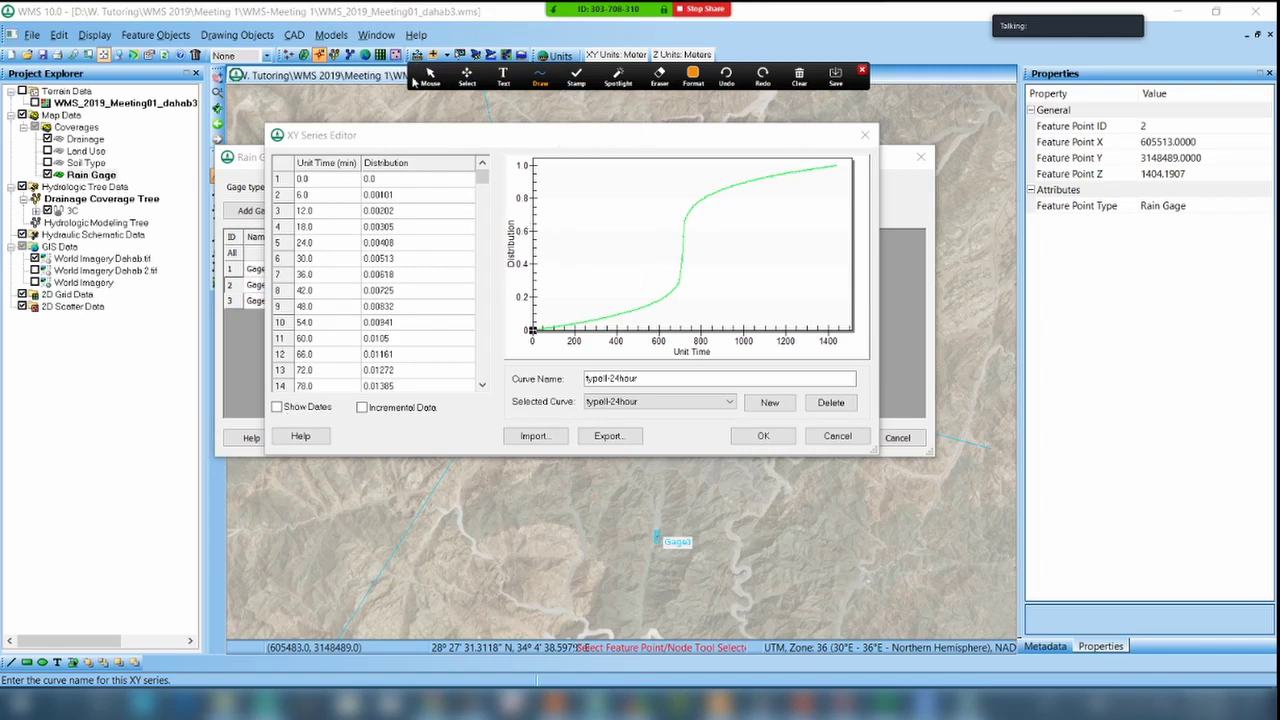
pyautogui.click(430, 76)
# Switch between the typeI-24hour and typeII-24hour curves to compare their rainfall distributions.
pyautogui.click(673, 402)
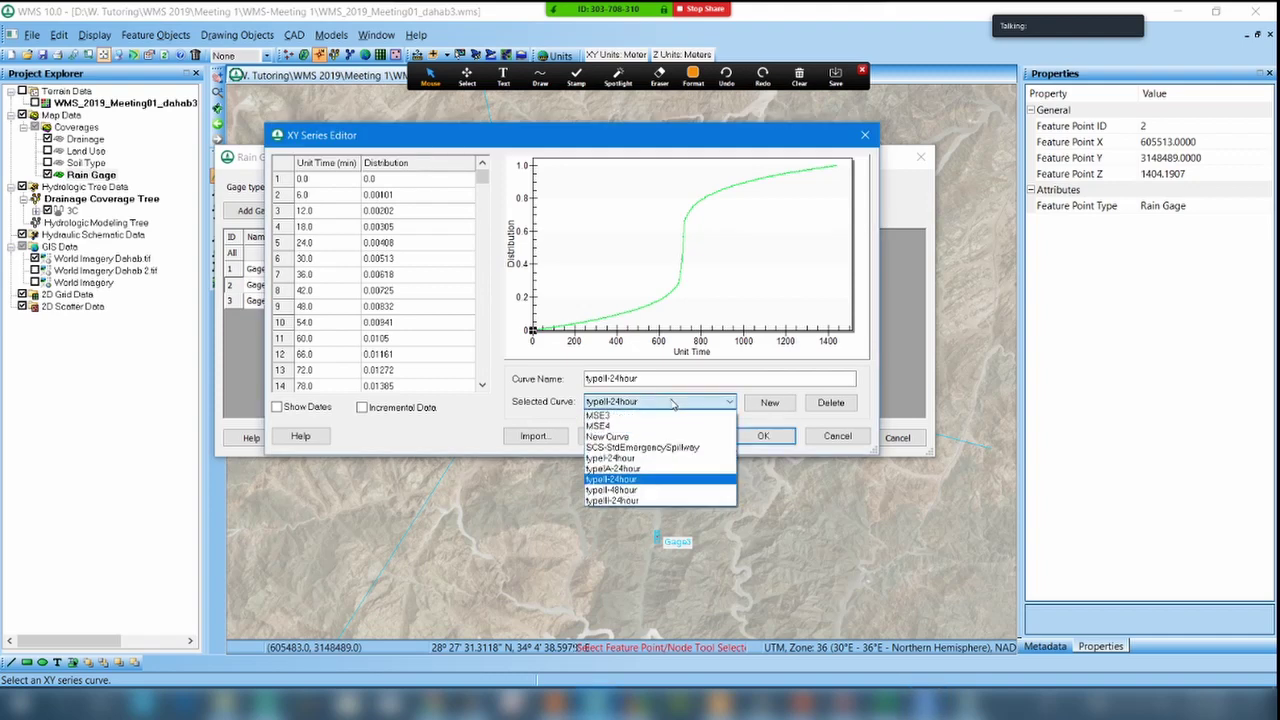
pyautogui.click(672, 458)
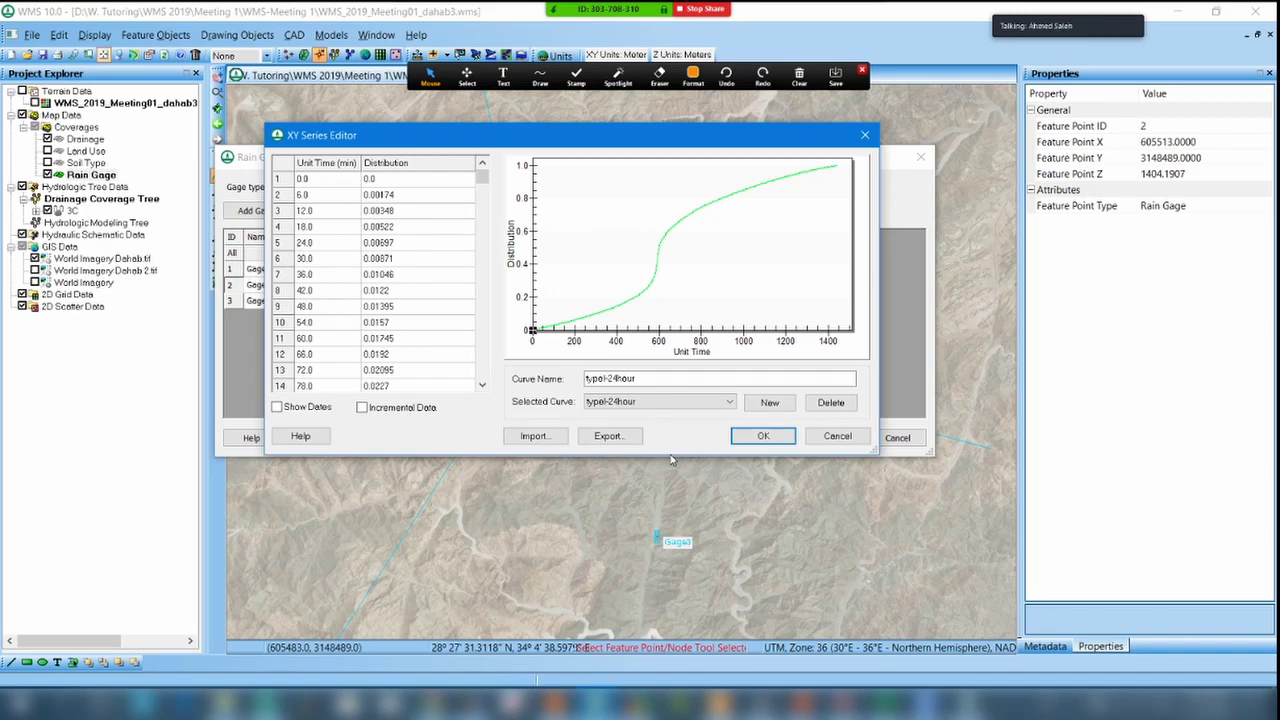
pyautogui.click(640, 401)
pyautogui.click(642, 478)
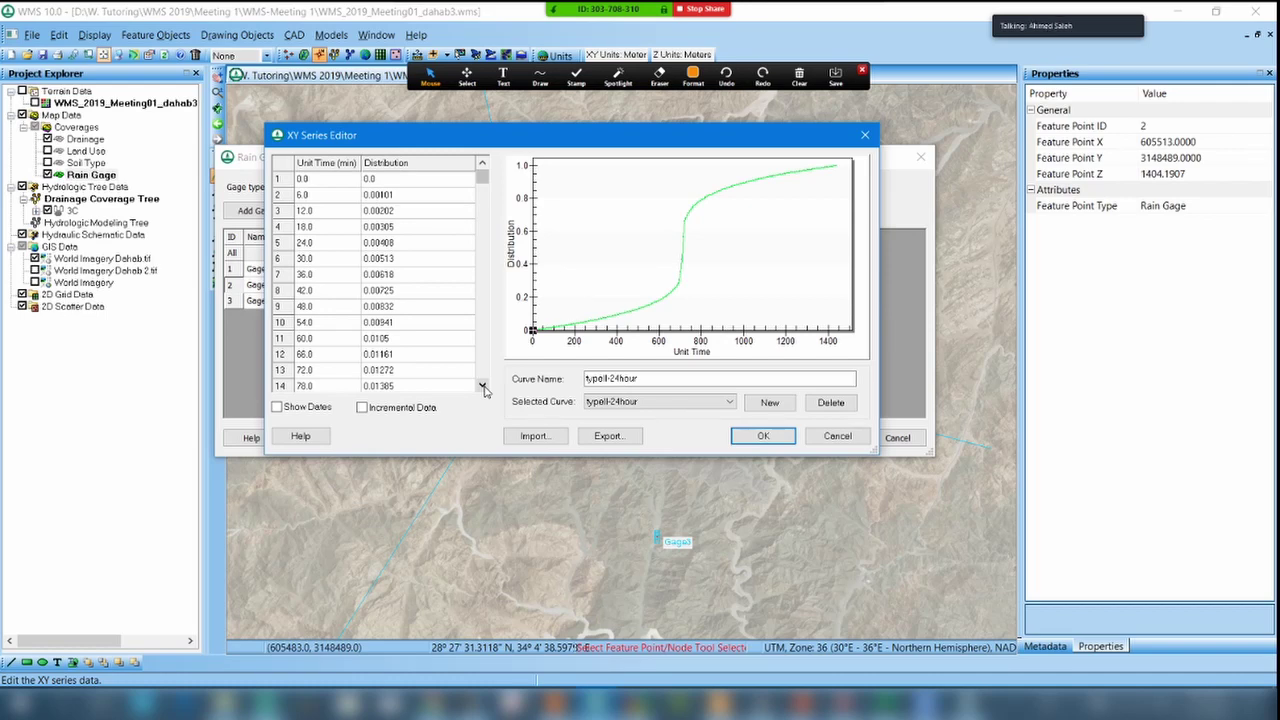
pyautogui.click(665, 402)
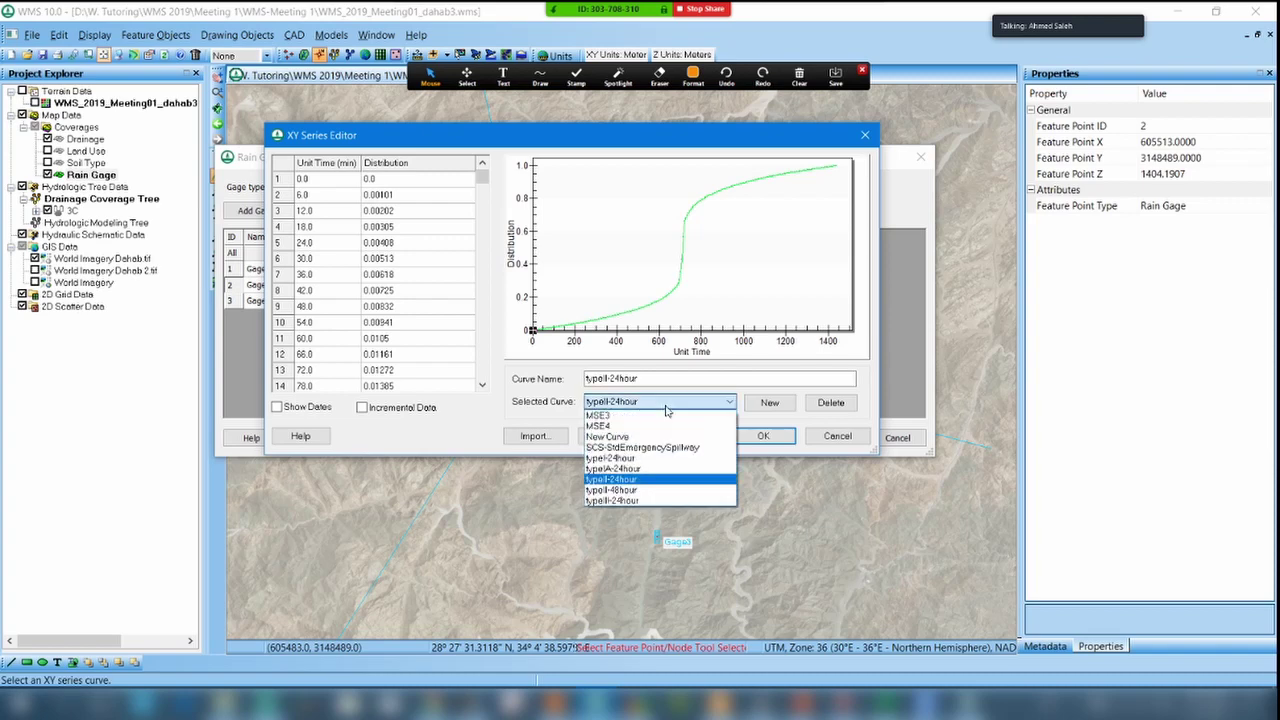
pyautogui.click(655, 458)
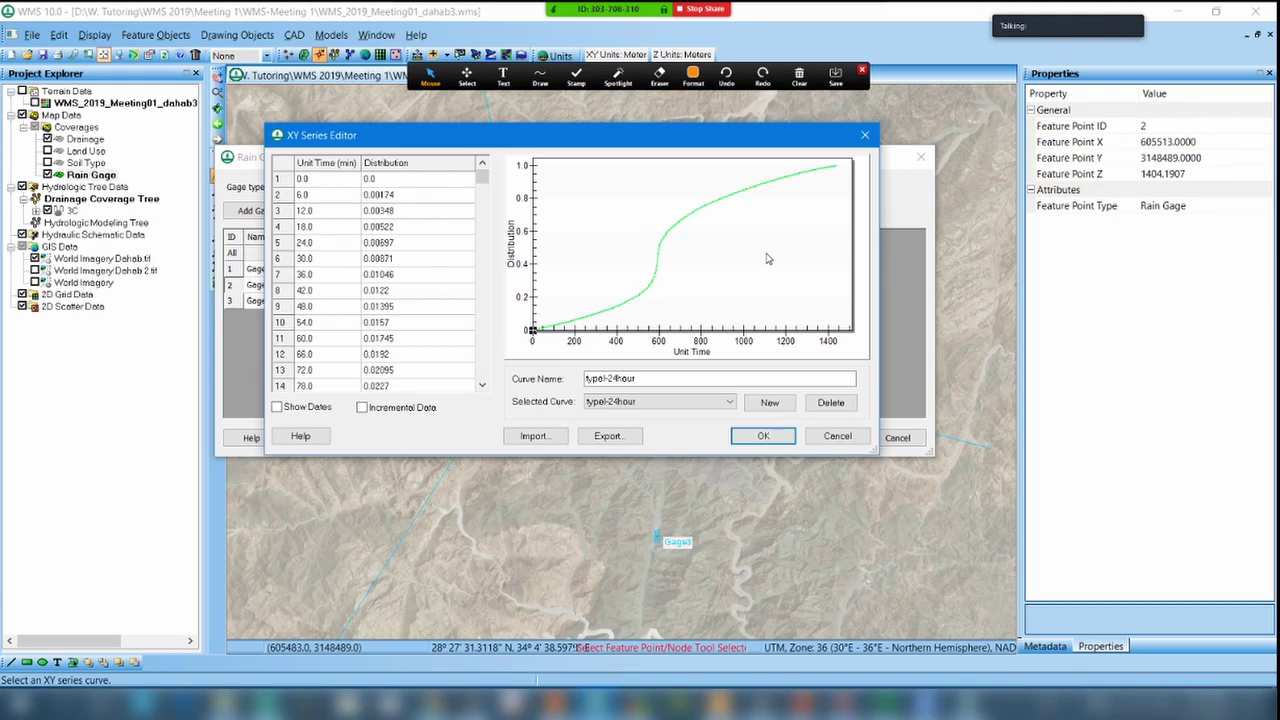
# Assign the typeII-24hour distribution to Gage2, accept the rain gage properties and close the annotation tools.
pyautogui.click(706, 401)
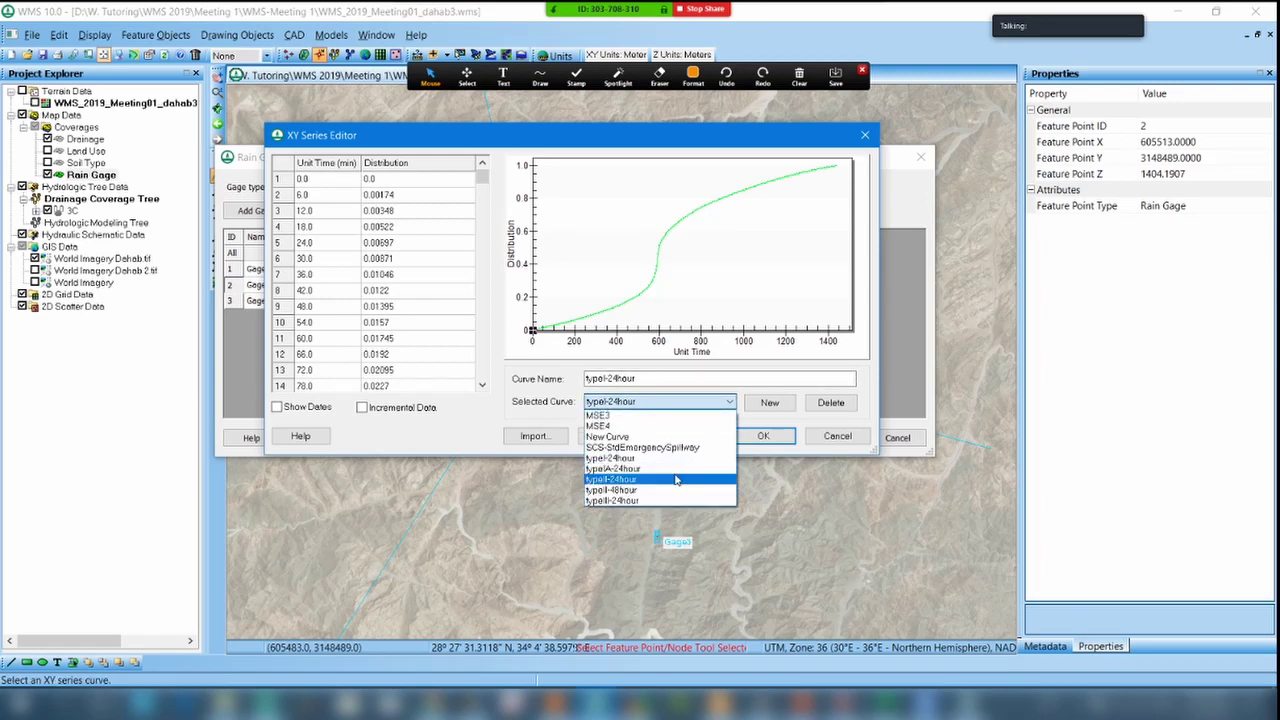
pyautogui.click(676, 480)
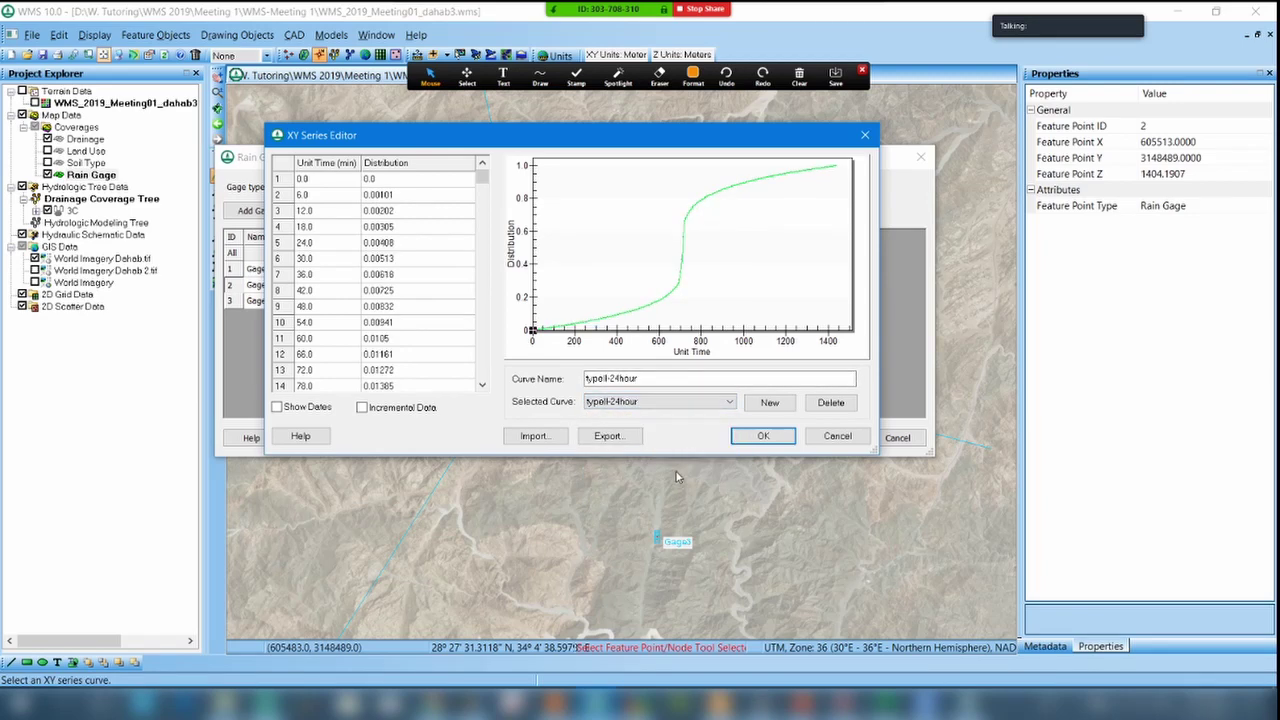
pyautogui.click(760, 437)
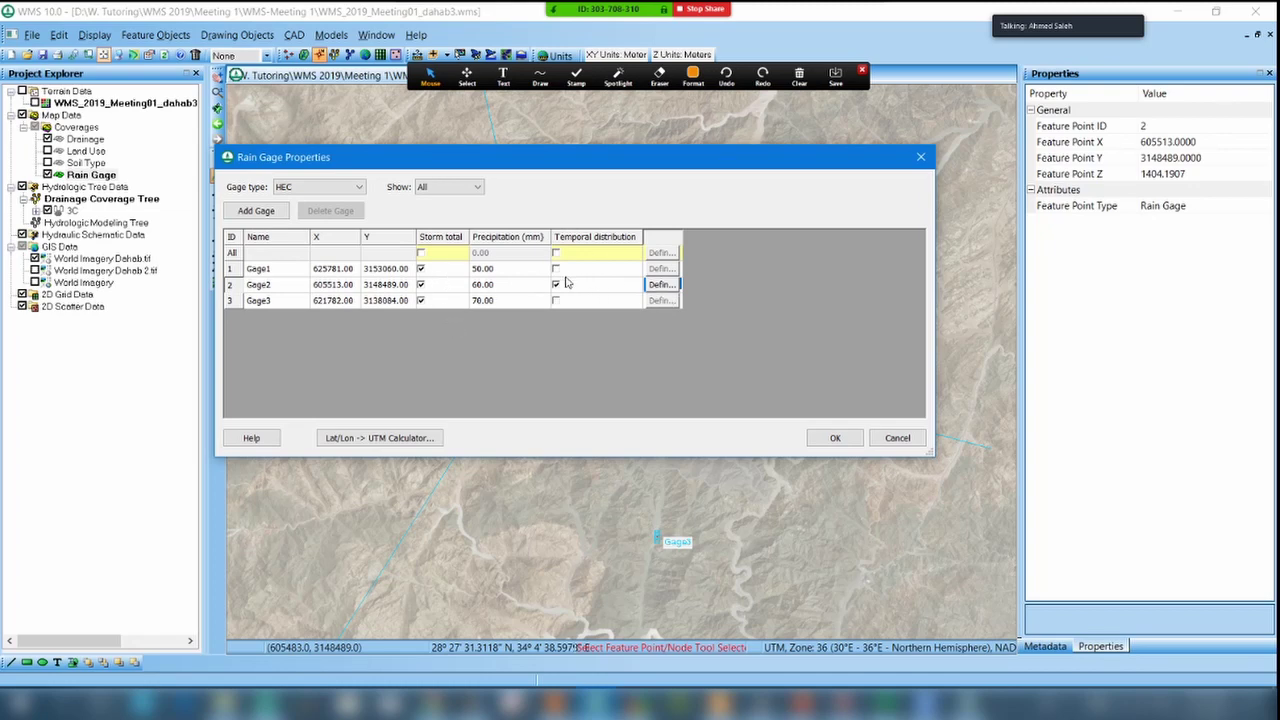
pyautogui.click(829, 437)
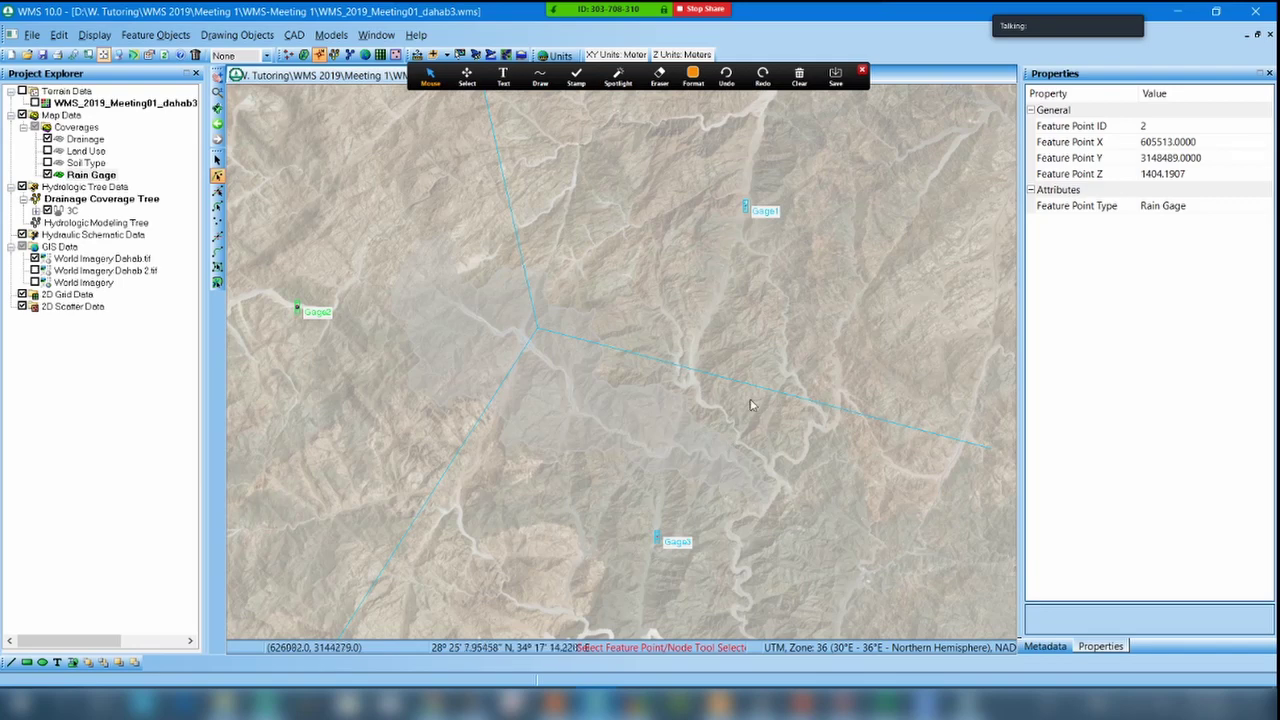
pyautogui.click(862, 70)
pyautogui.click(160, 35)
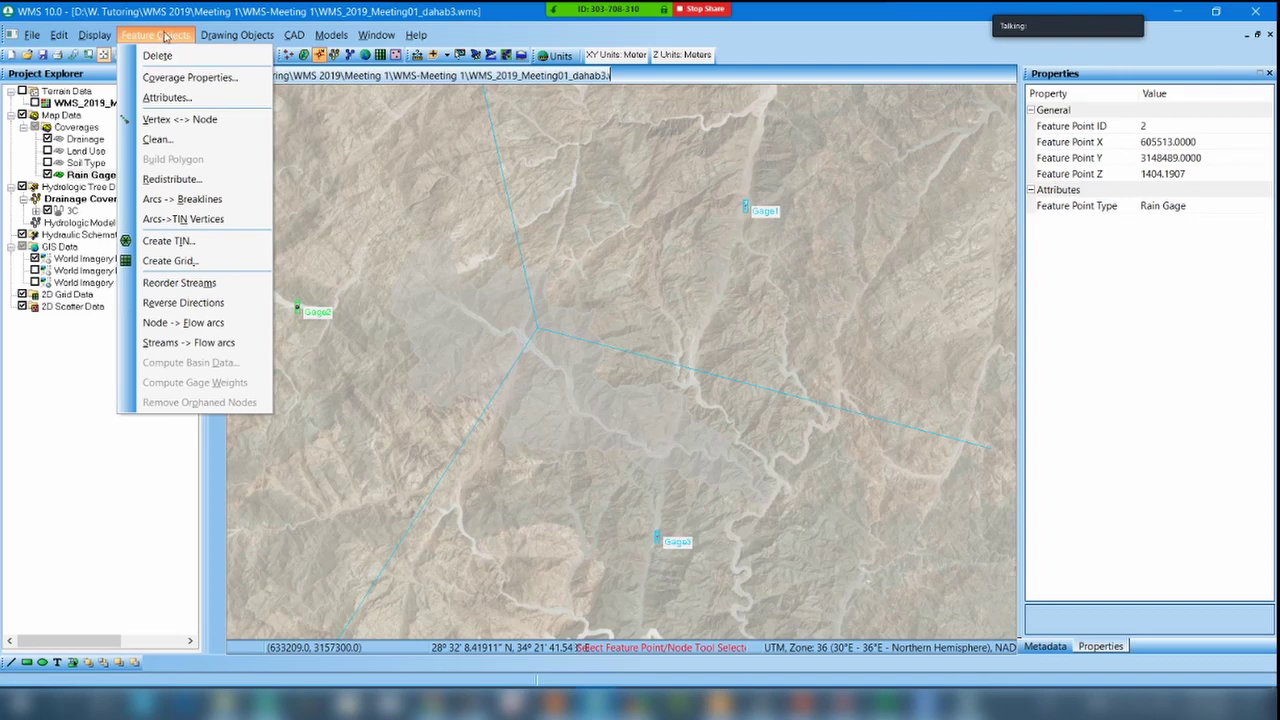
pyautogui.click(165, 35)
pyautogui.click(304, 55)
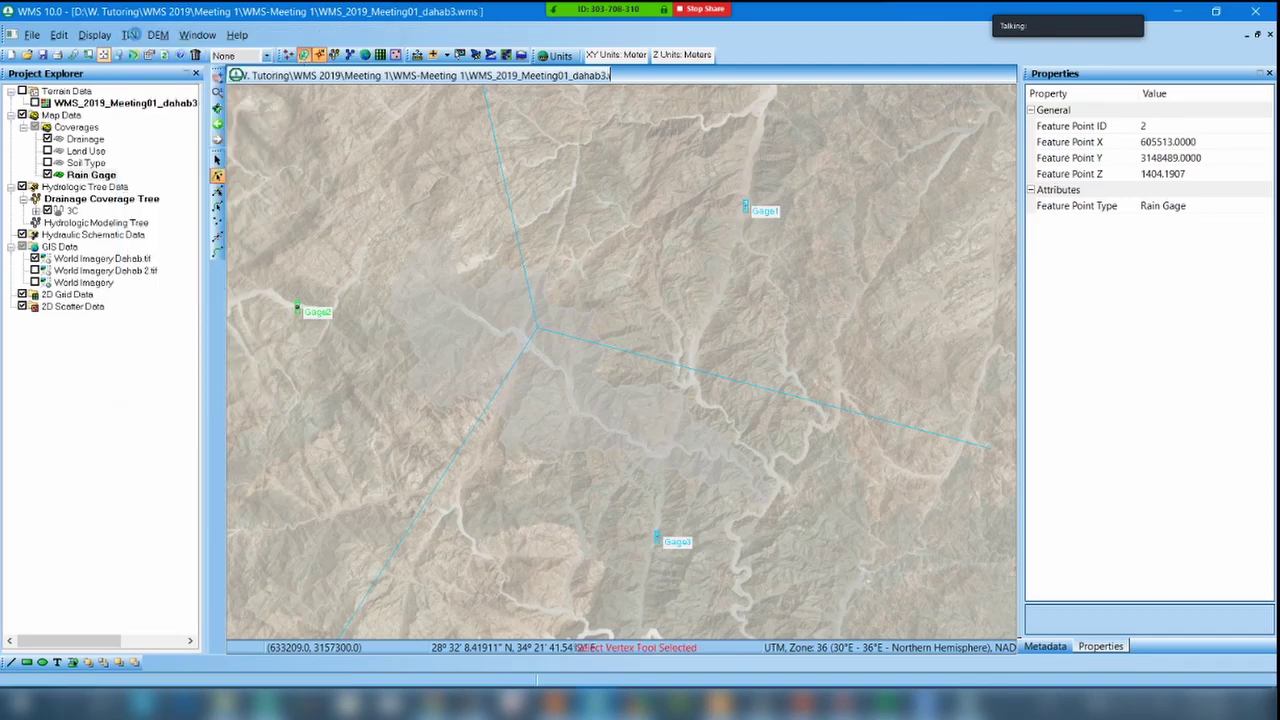
pyautogui.click(157, 35)
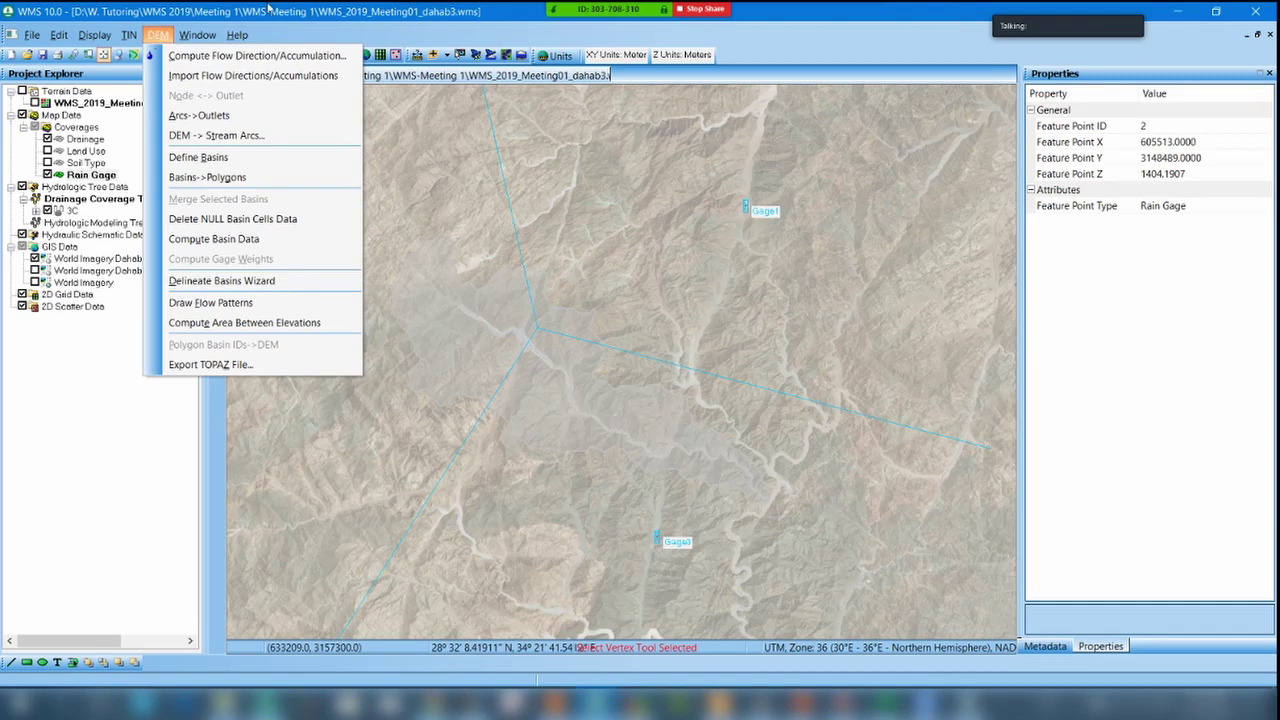
pyautogui.click(152, 38)
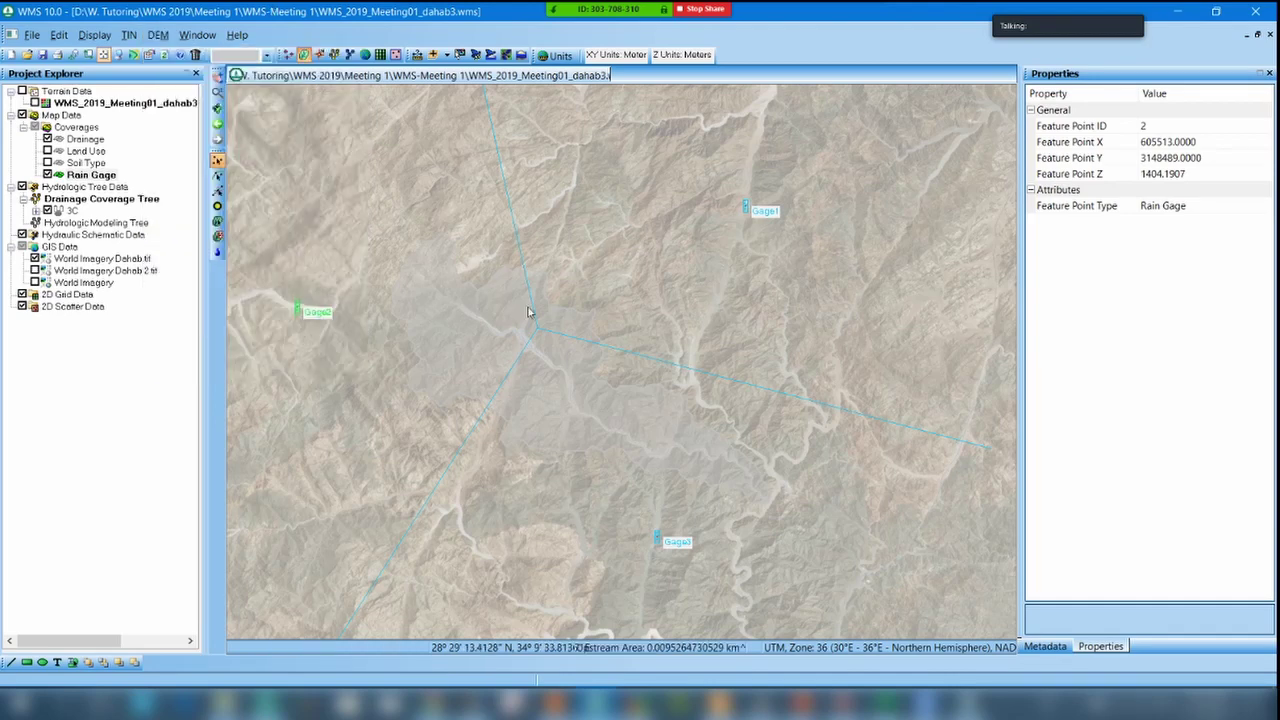
# Make the Drainage coverage active and switch to the Drainage Module.
pyautogui.click(86, 139)
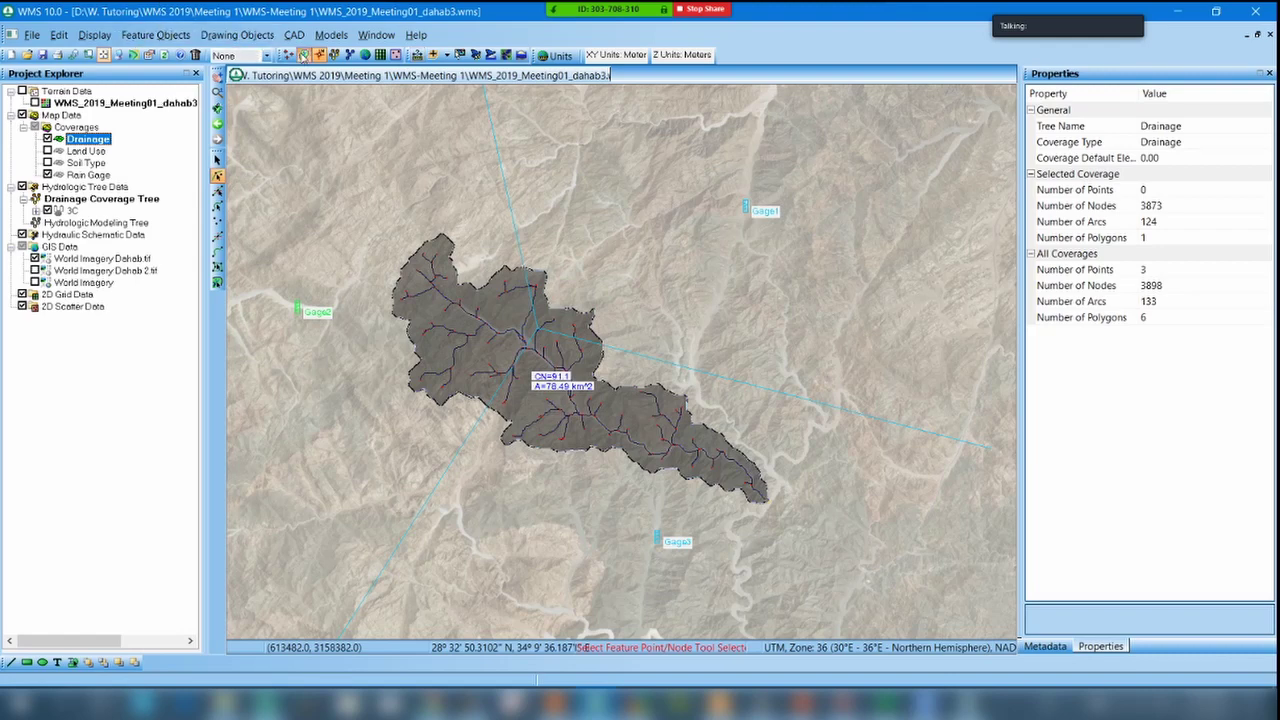
pyautogui.click(303, 54)
pyautogui.click(157, 35)
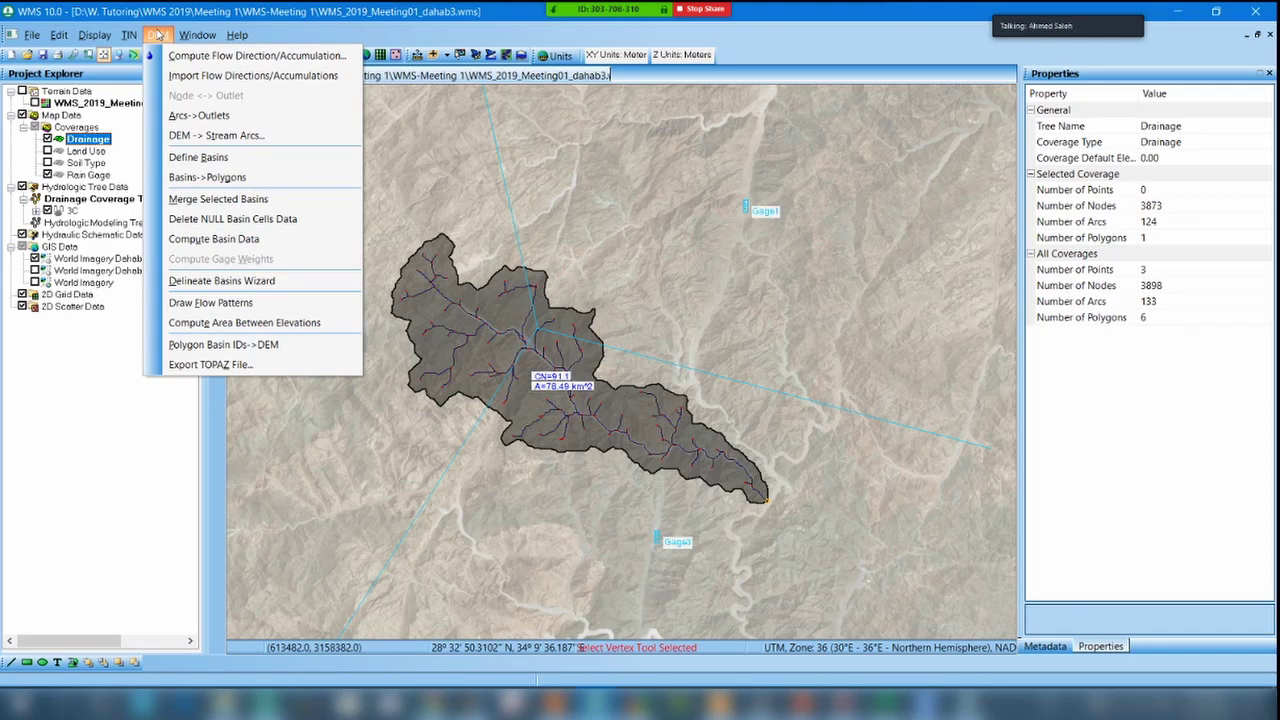
pyautogui.click(157, 35)
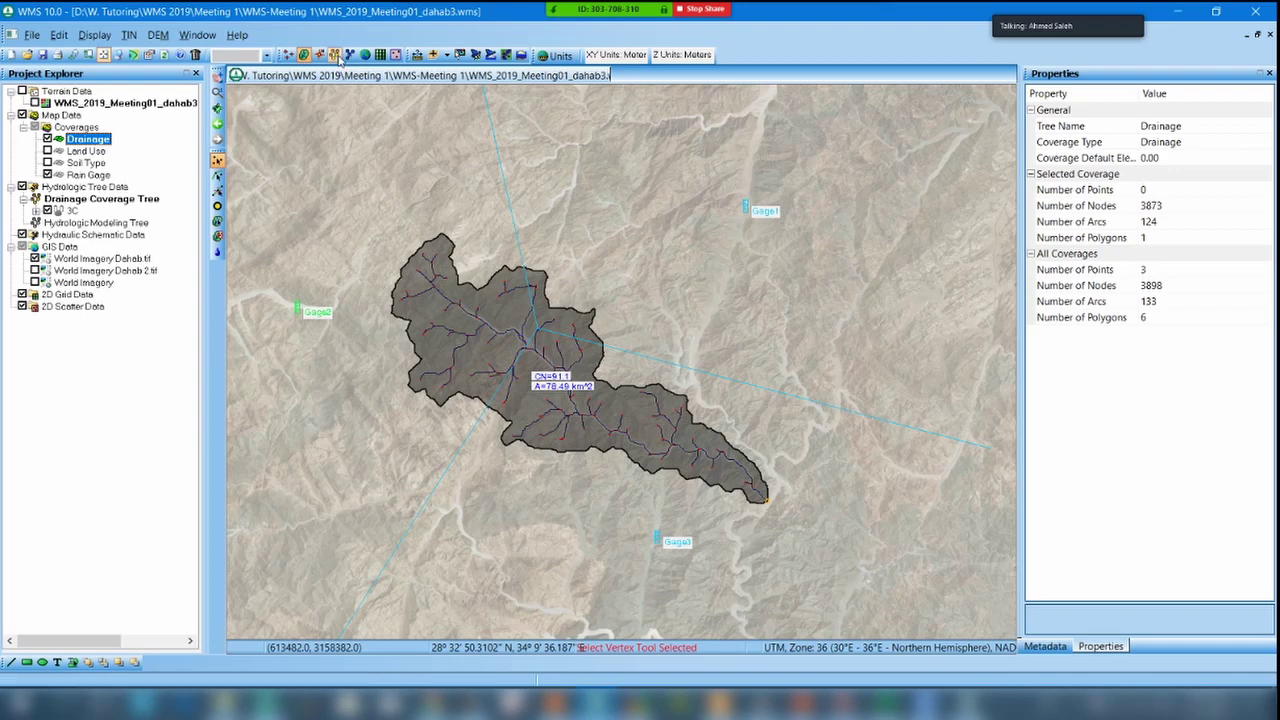
# In the Hydrologic Modeling Module, assign the Rain Gage coverage to the HEC-1 rain gages and accept the properties.
pyautogui.click(334, 54)
pyautogui.click(165, 35)
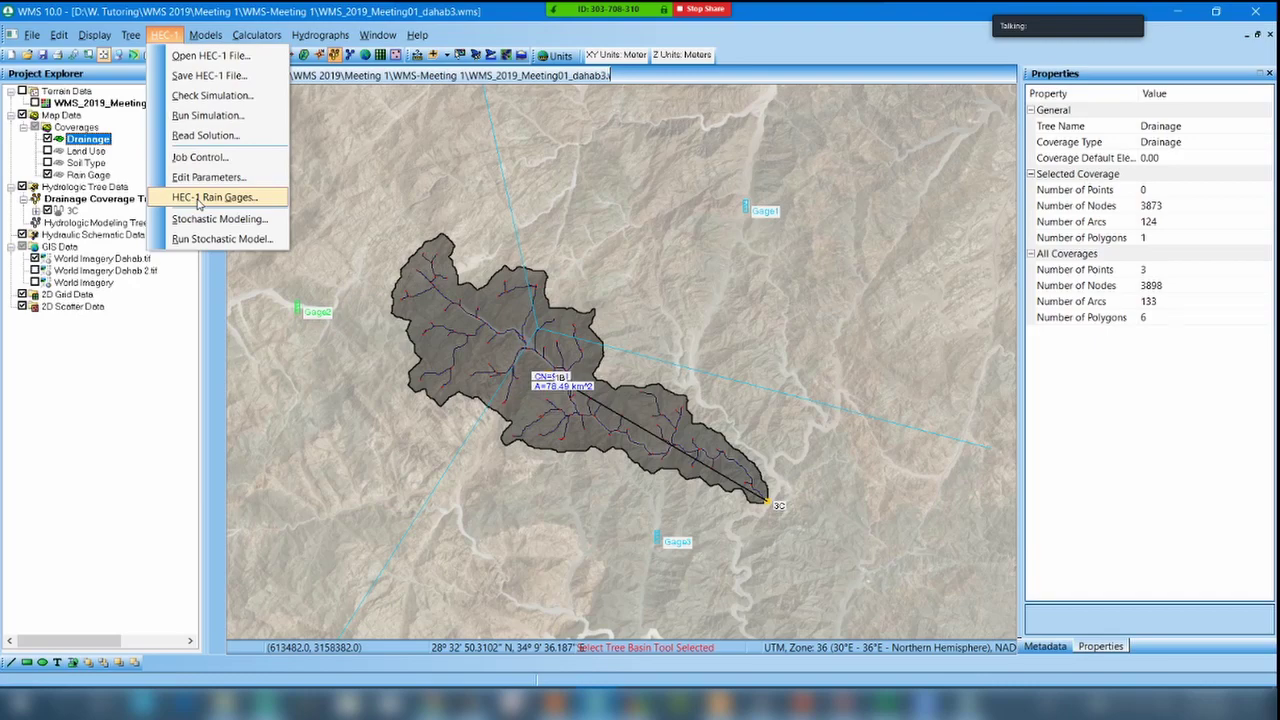
pyautogui.click(197, 198)
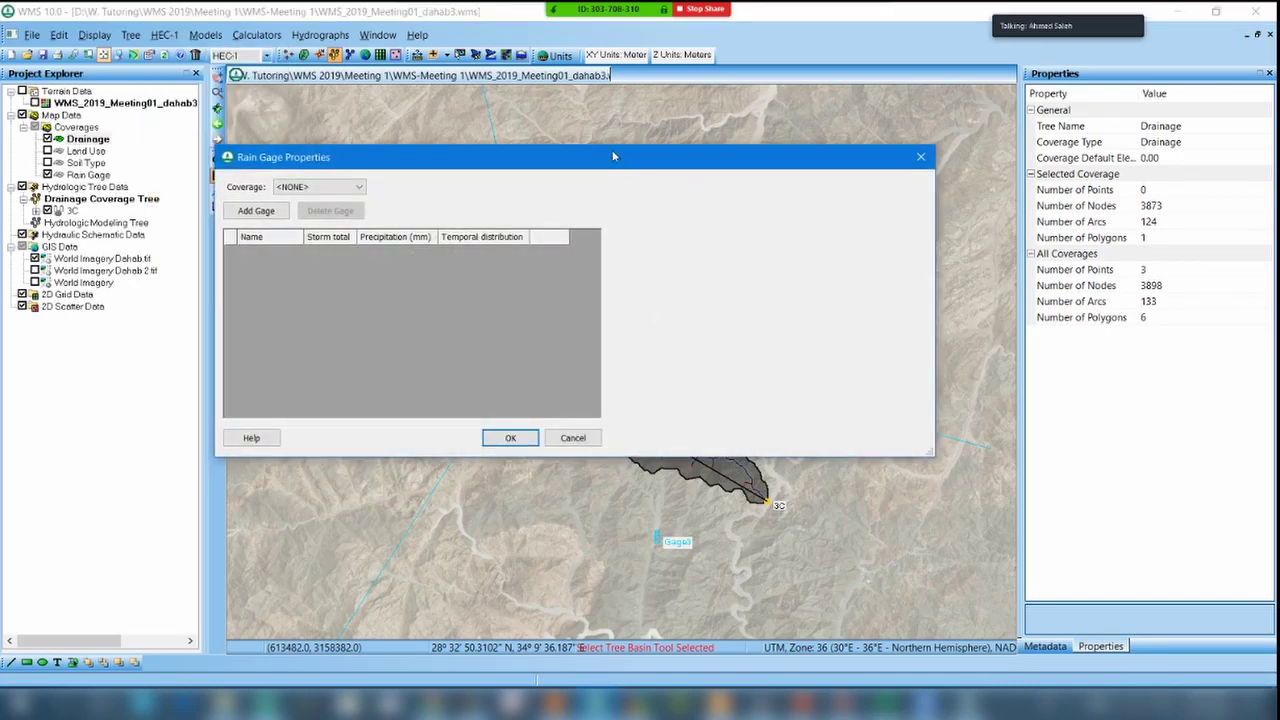
pyautogui.moveTo(617, 157); pyautogui.dragTo(581, 248)
pyautogui.click(333, 277)
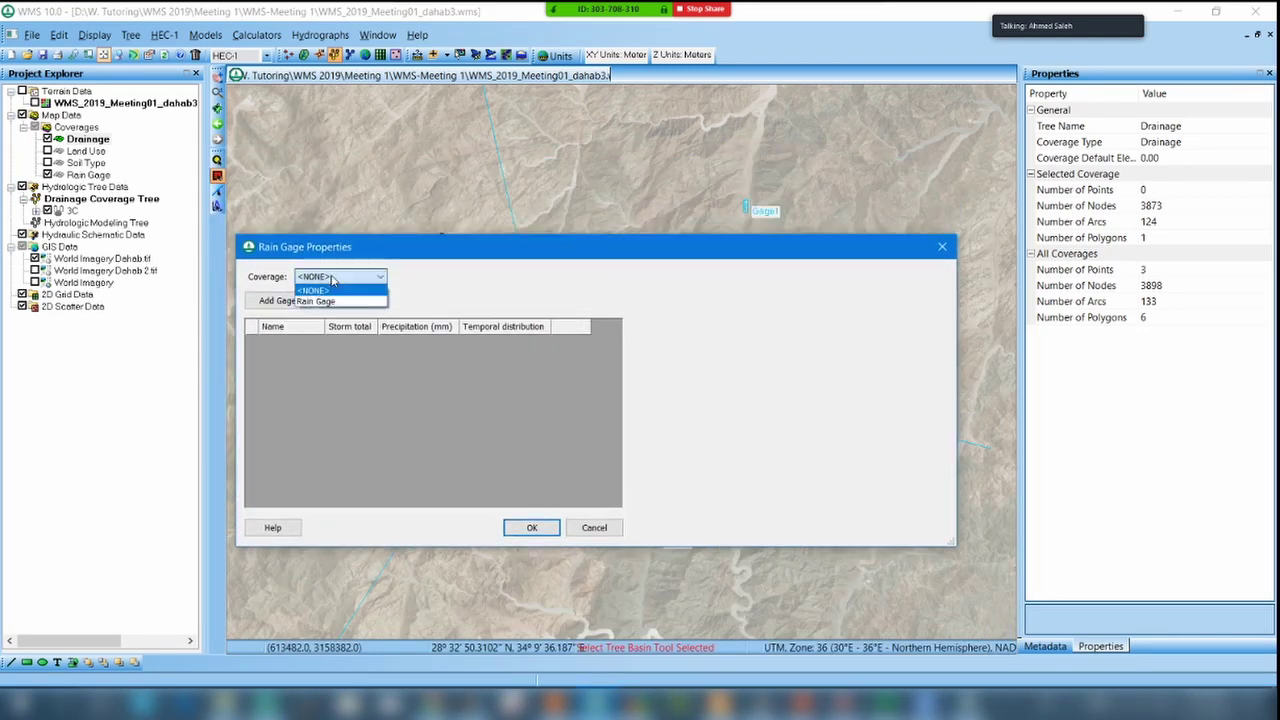
pyautogui.click(333, 277)
pyautogui.click(333, 277)
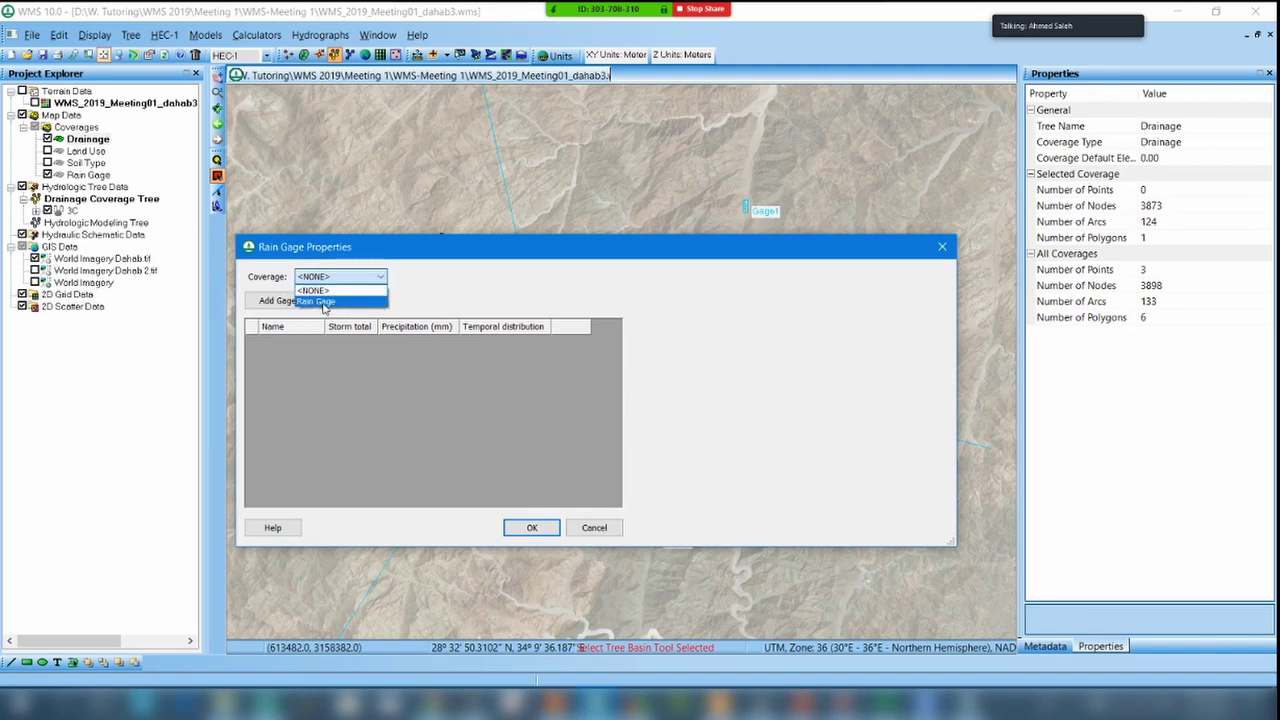
pyautogui.click(316, 301)
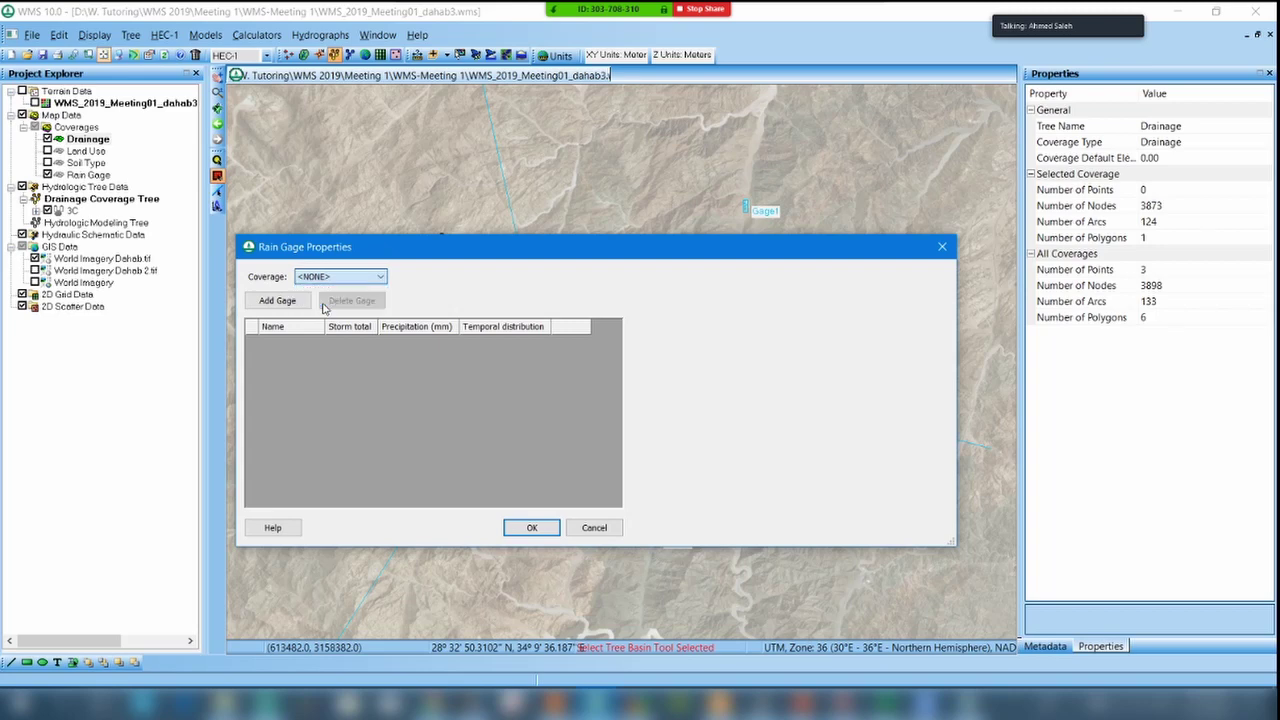
pyautogui.click(530, 527)
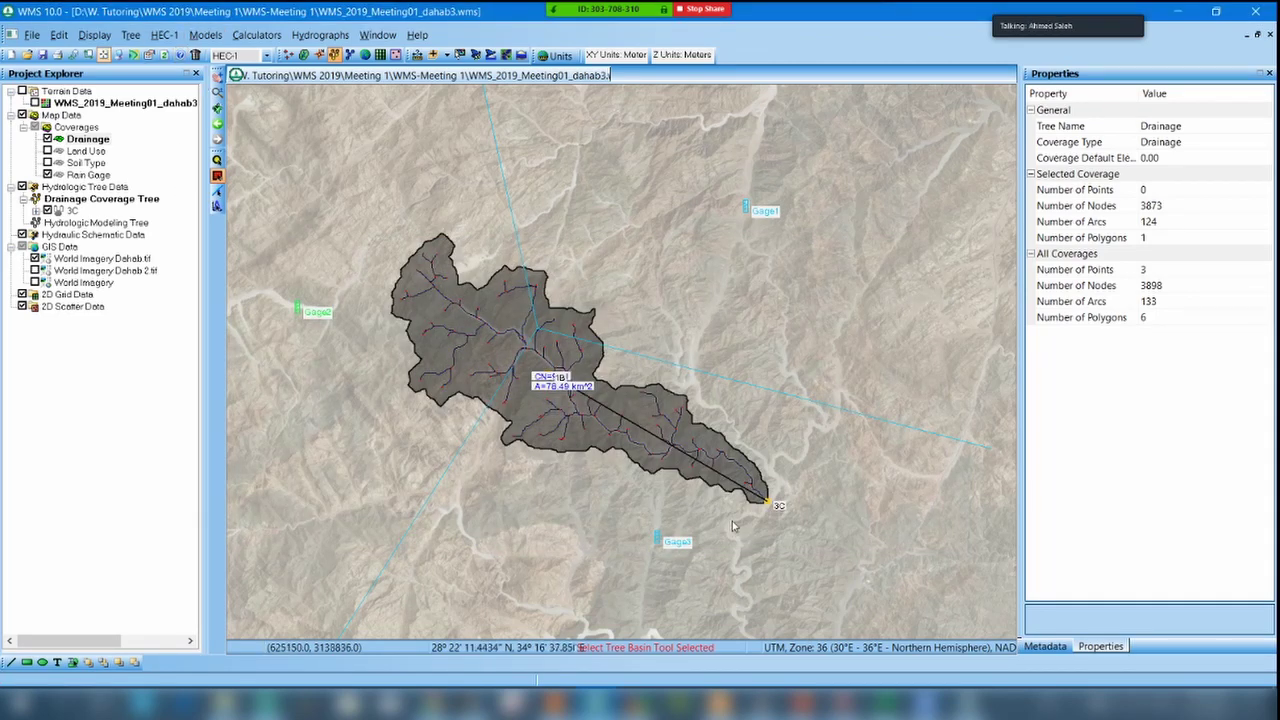
# Switch to the Drainage Module and compute the basin's gage weights with the default computation cell size.
pyautogui.click(304, 54)
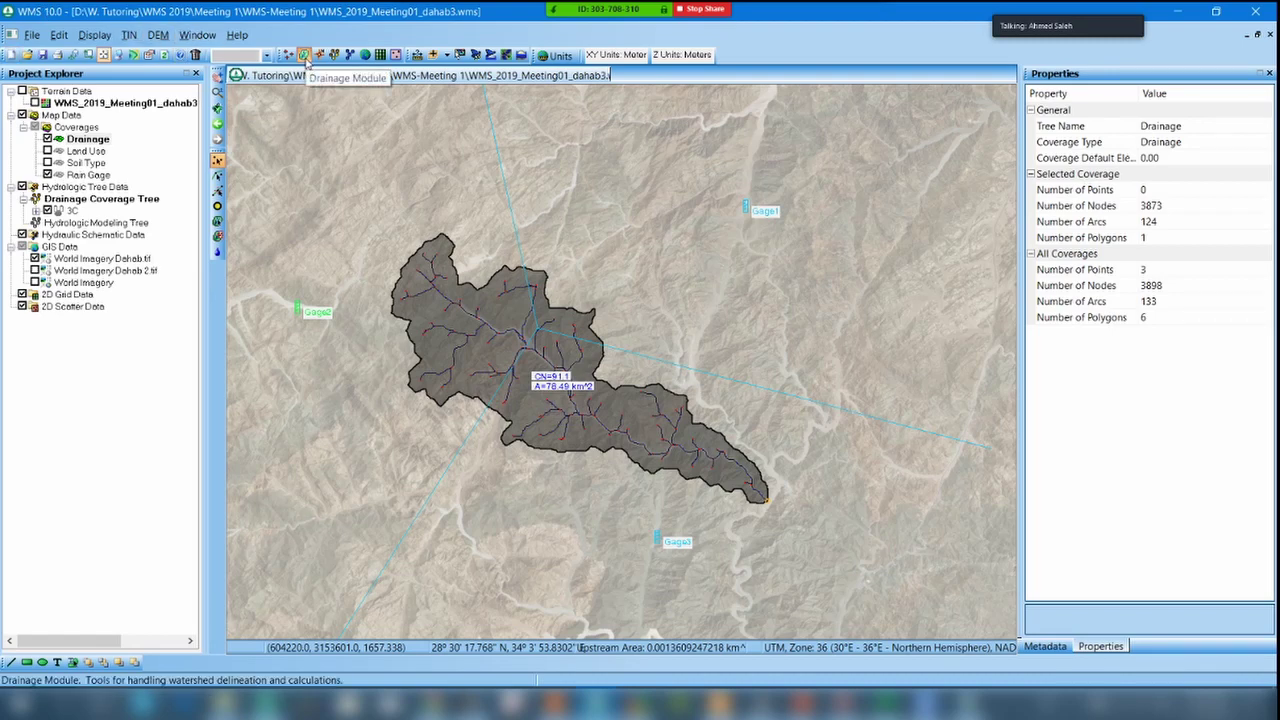
pyautogui.click(150, 35)
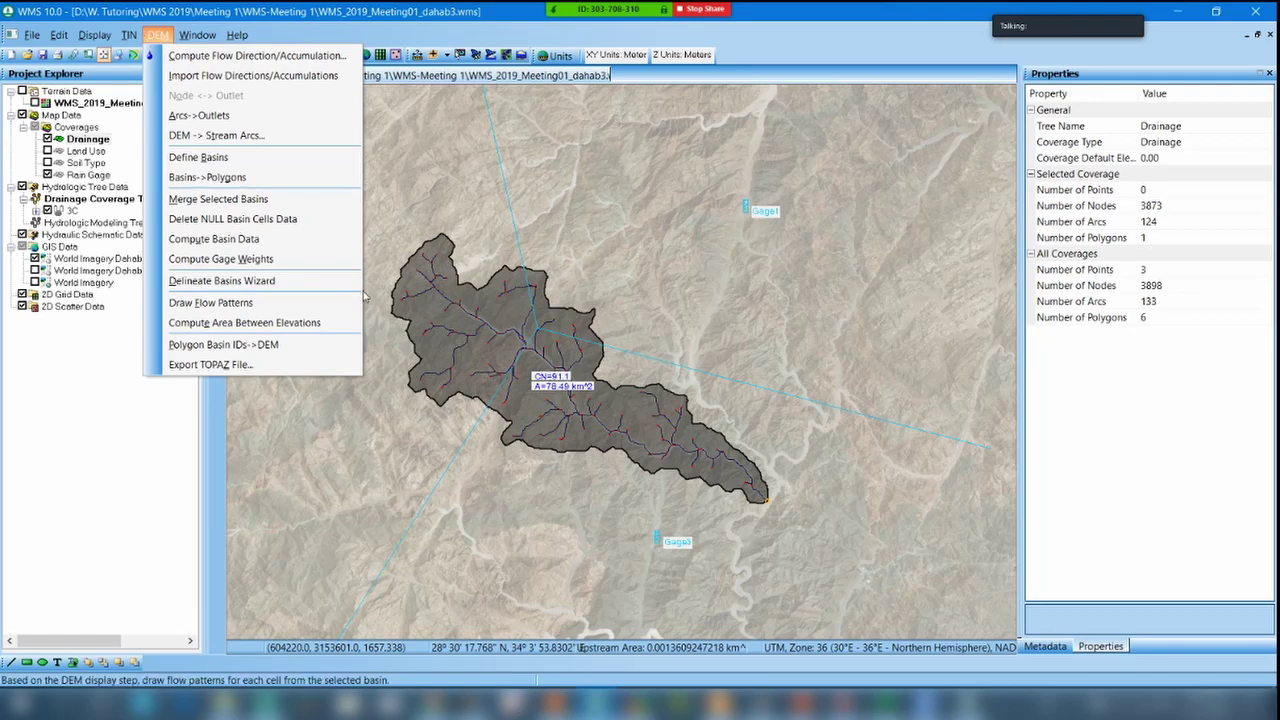
pyautogui.click(284, 262)
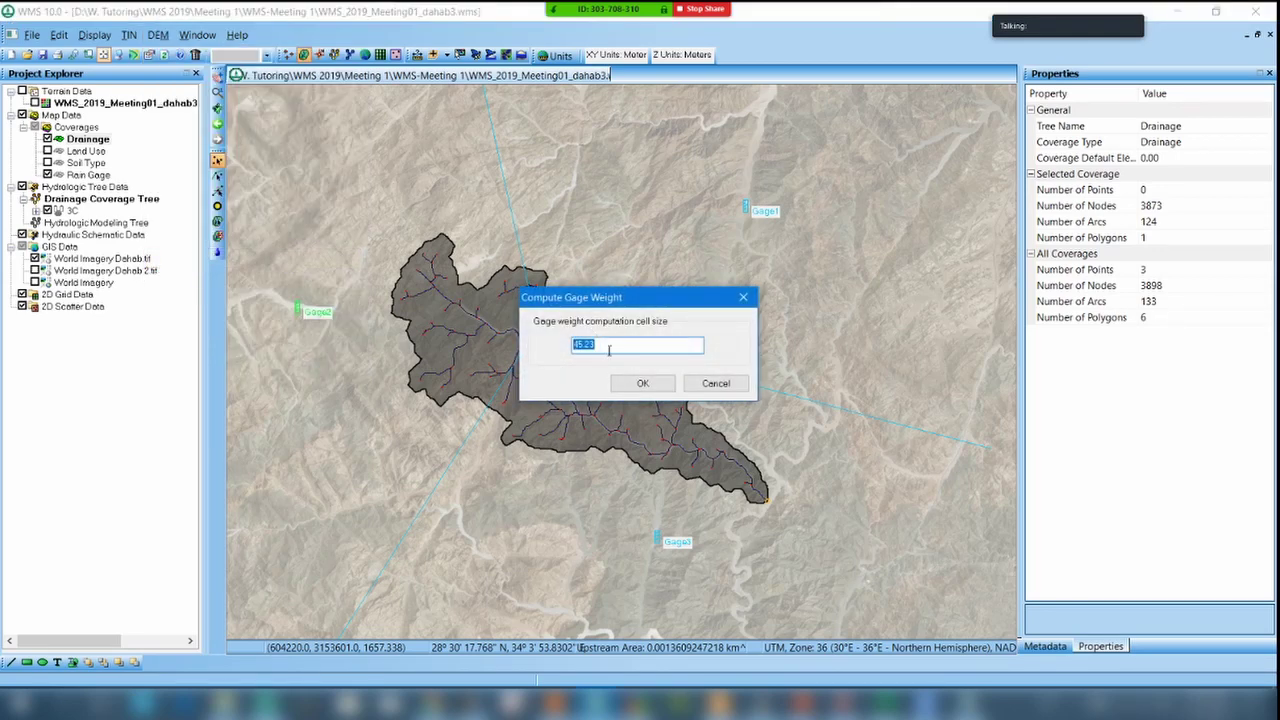
pyautogui.click(641, 382)
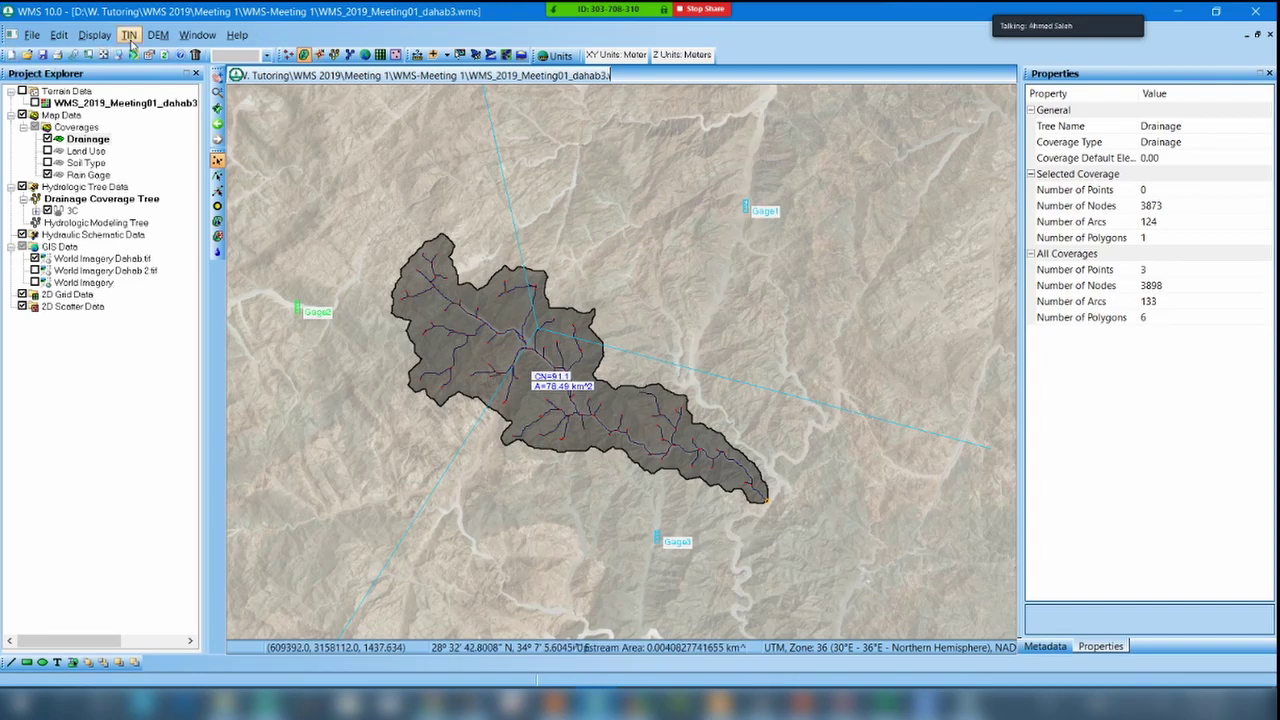
pyautogui.click(170, 36)
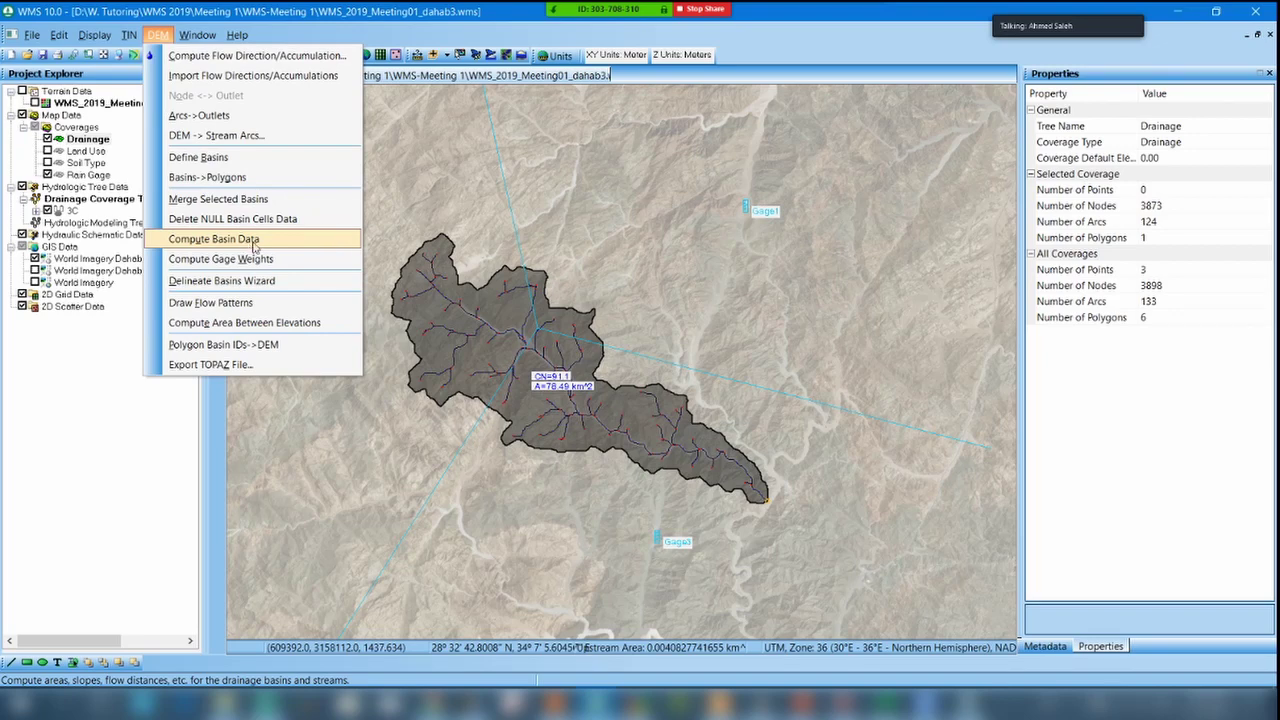
pyautogui.click(157, 35)
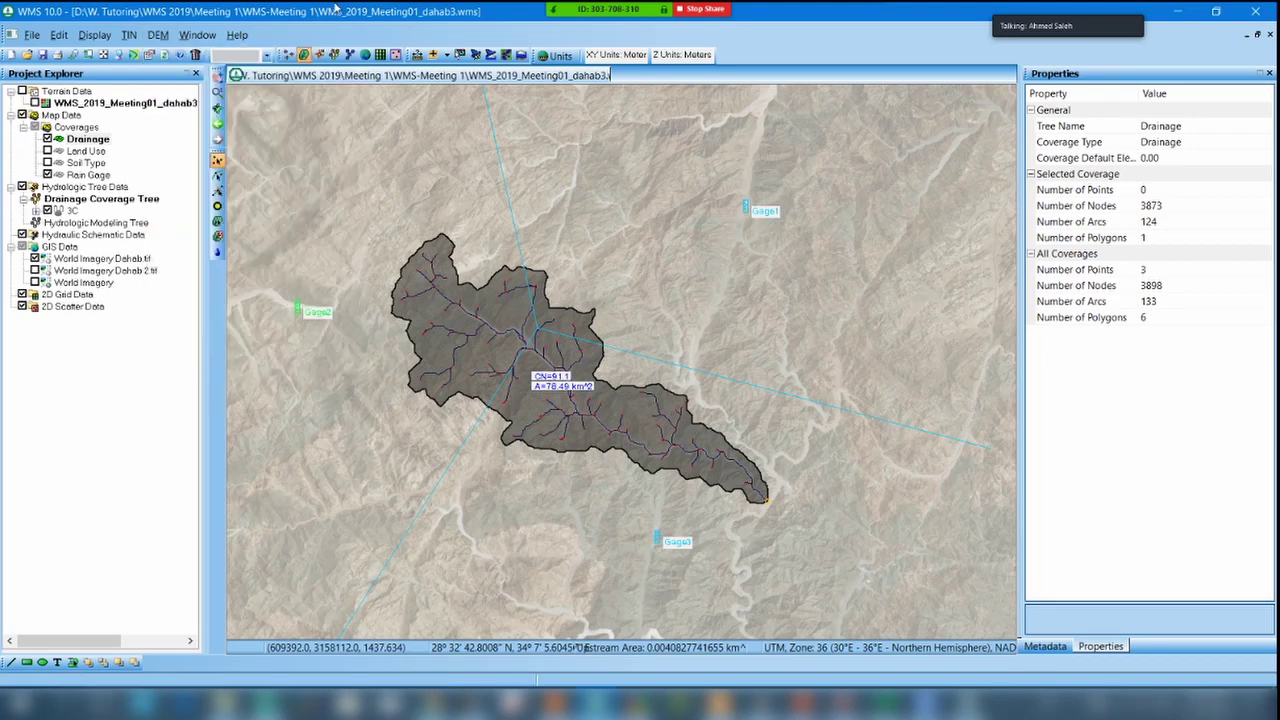
pyautogui.click(318, 55)
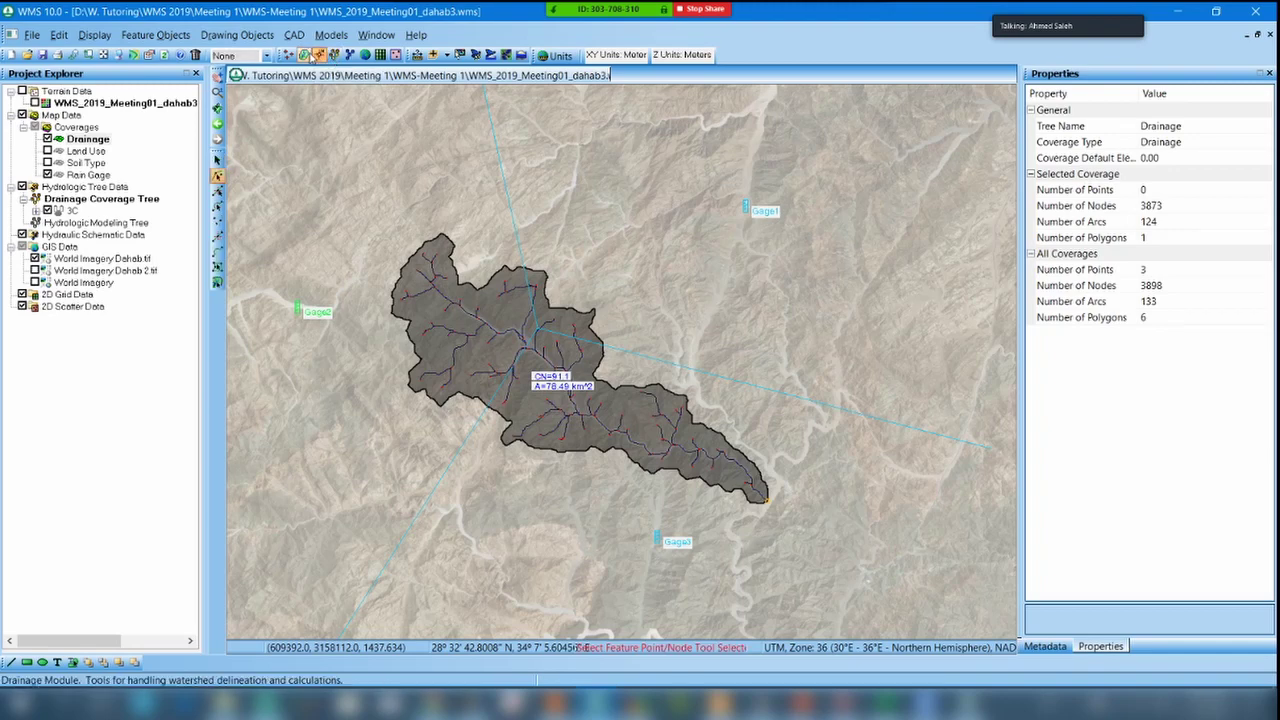
pyautogui.click(305, 55)
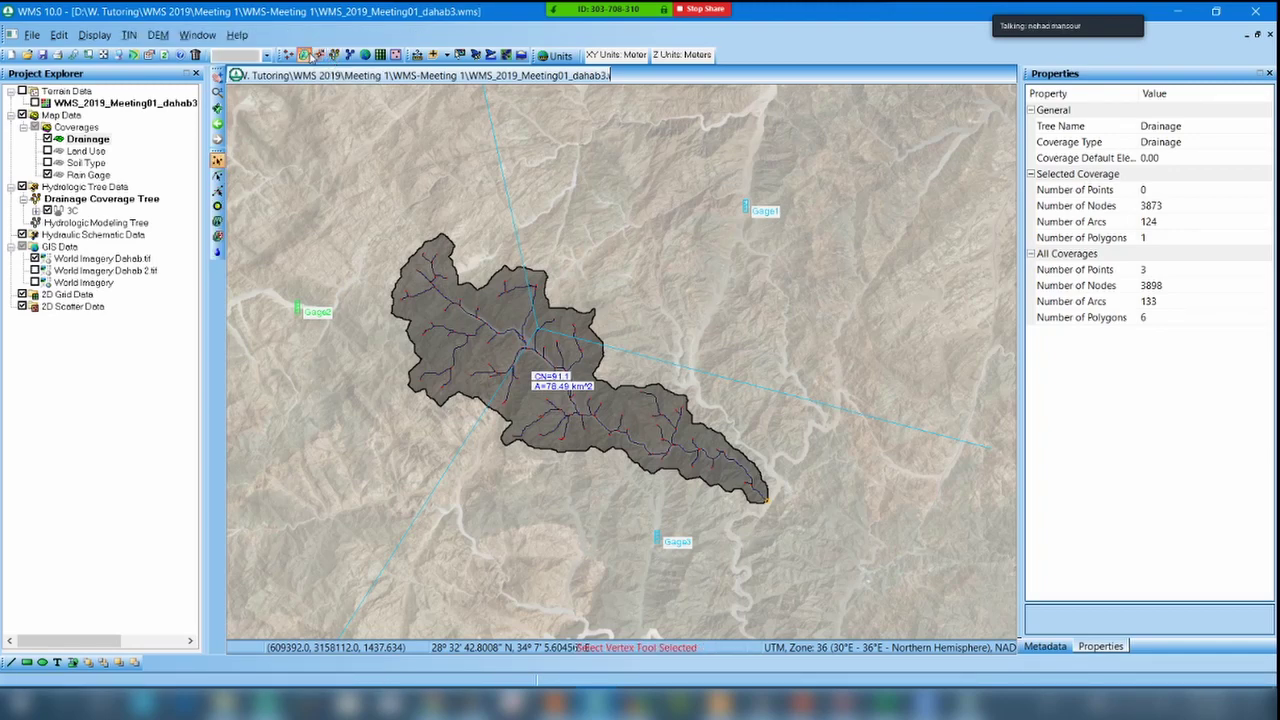
pyautogui.click(160, 35)
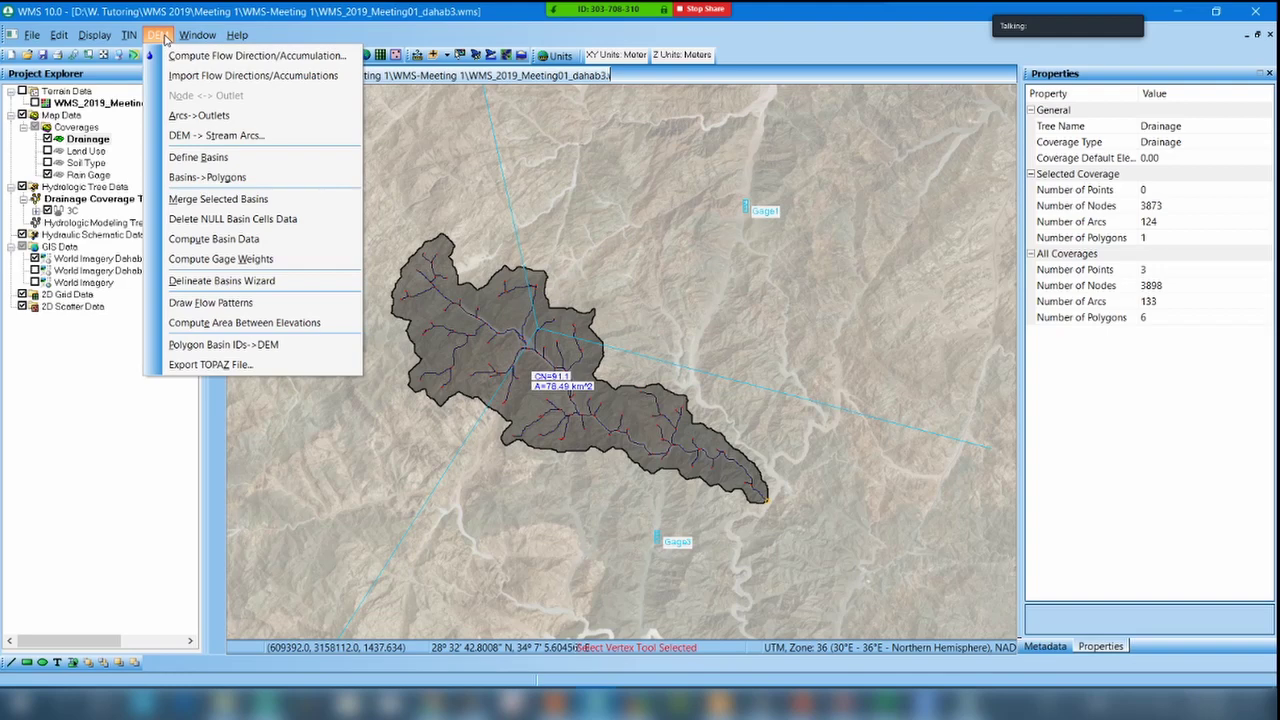
pyautogui.click(243, 259)
# Switch to the Hydrologic Modeling Module and try to edit the HEC-1 parameters with no basin selected.
pyautogui.click(334, 54)
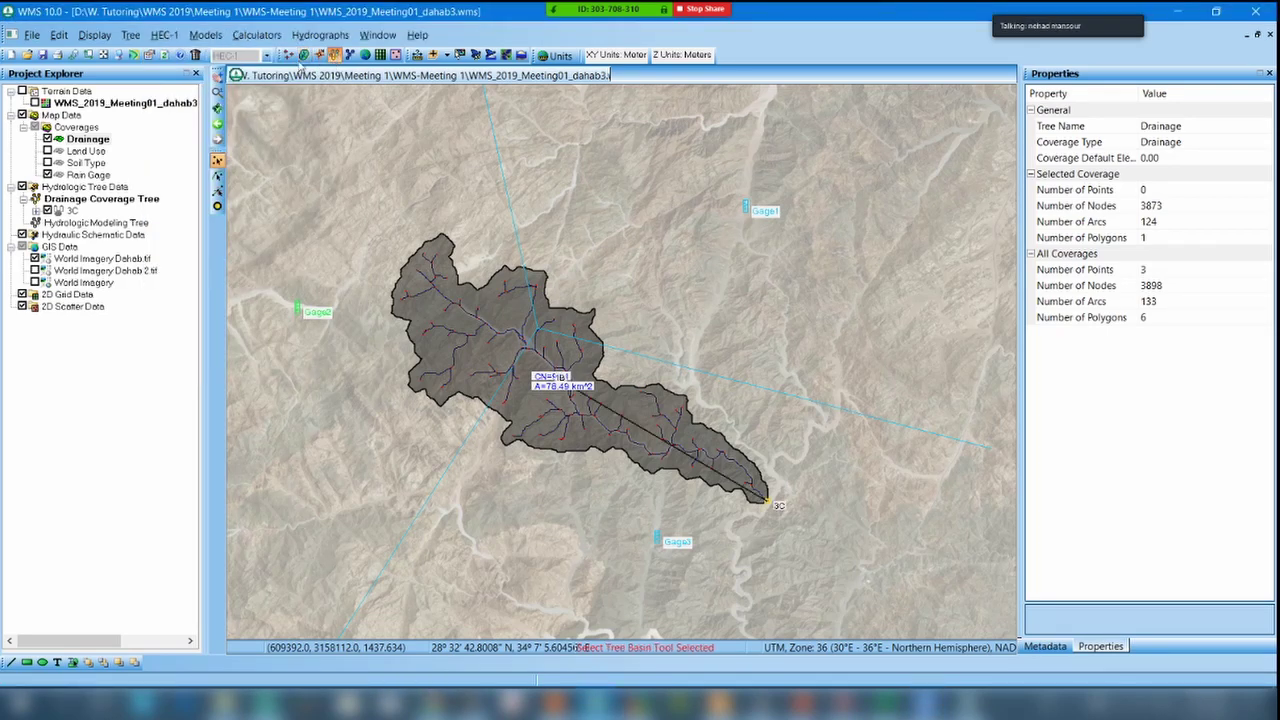
pyautogui.click(165, 35)
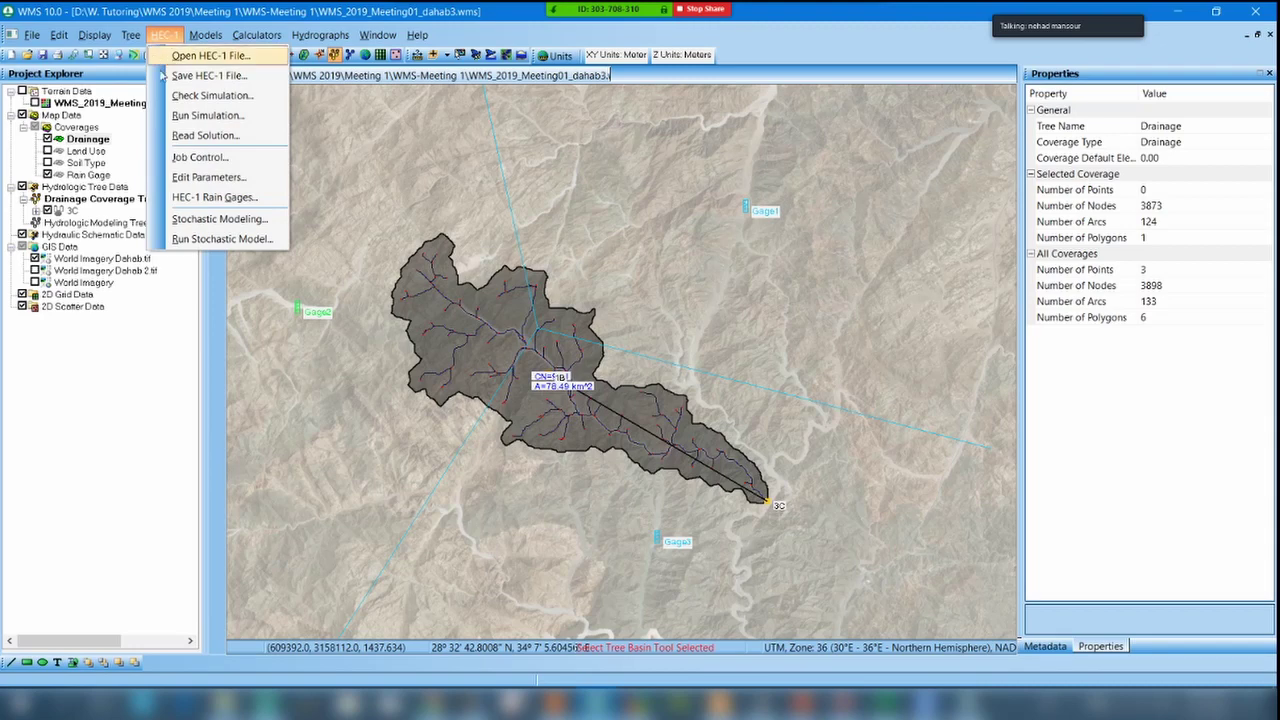
pyautogui.click(257, 177)
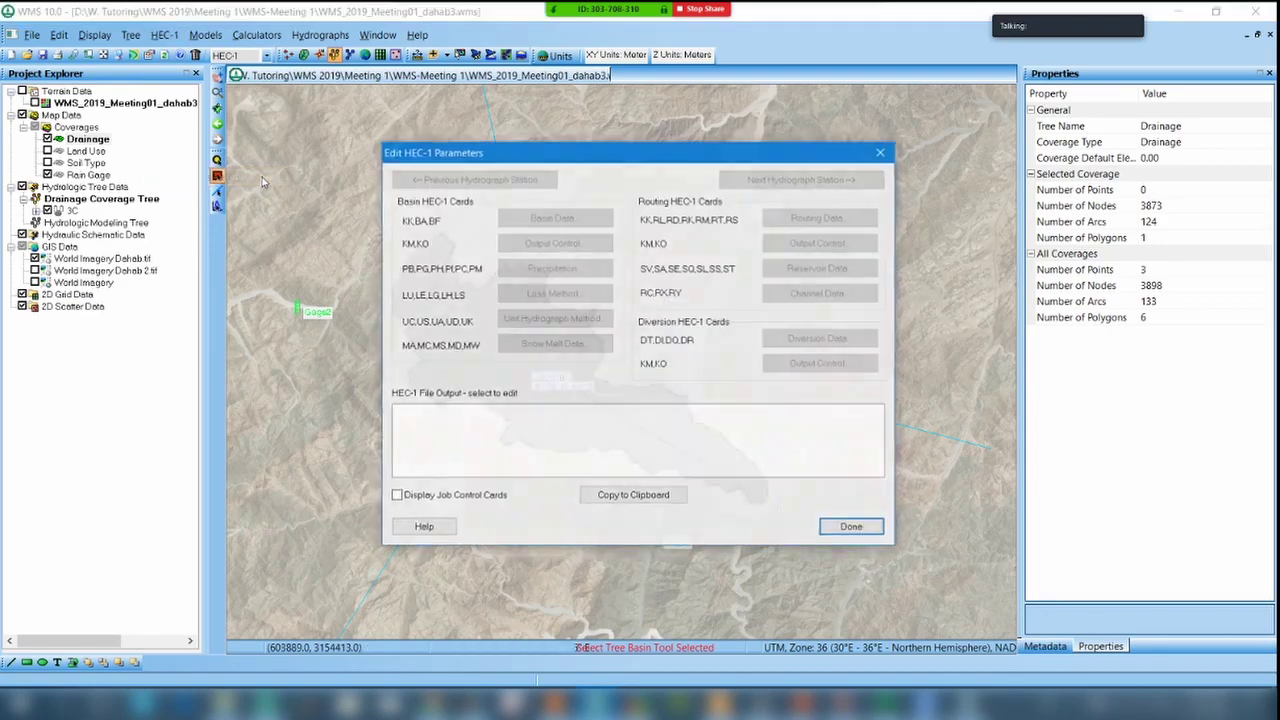
pyautogui.click(881, 152)
# Select the Dahab basin, examine the PT gage weights in its HEC-1 precipitation parameters, and close the dialogs without changes.
pyautogui.click(528, 362)
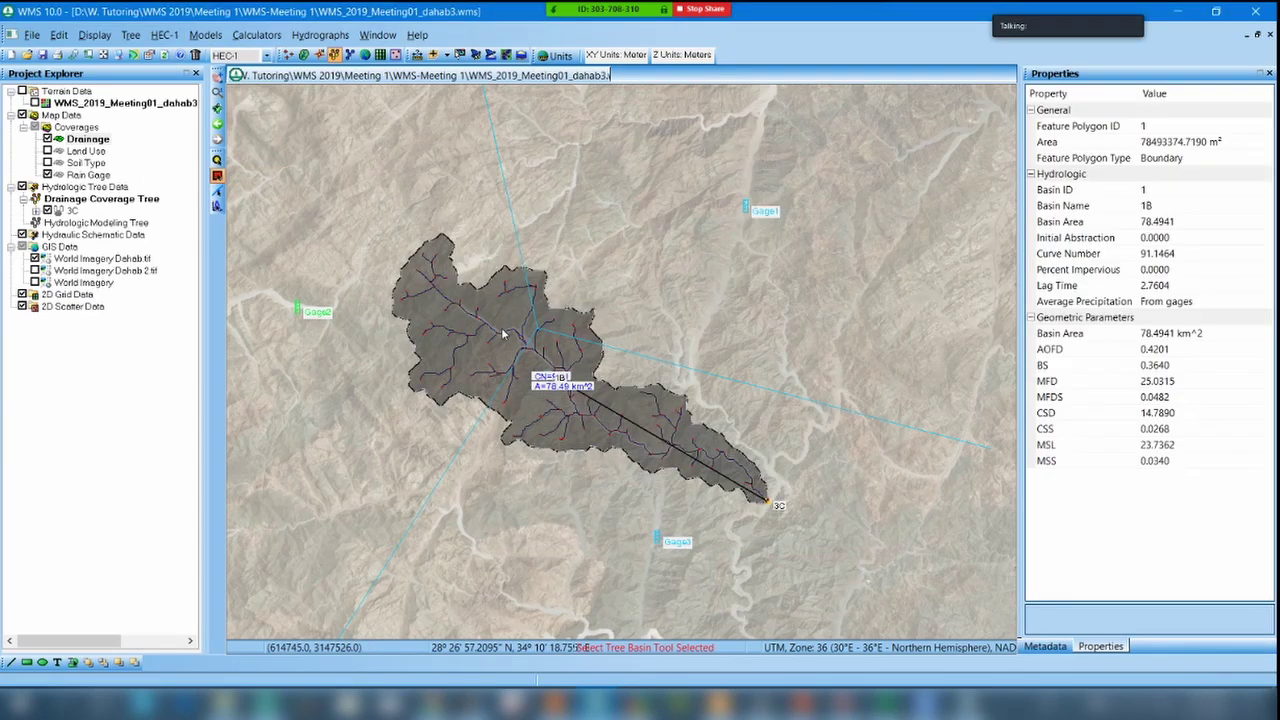
pyautogui.click(164, 34)
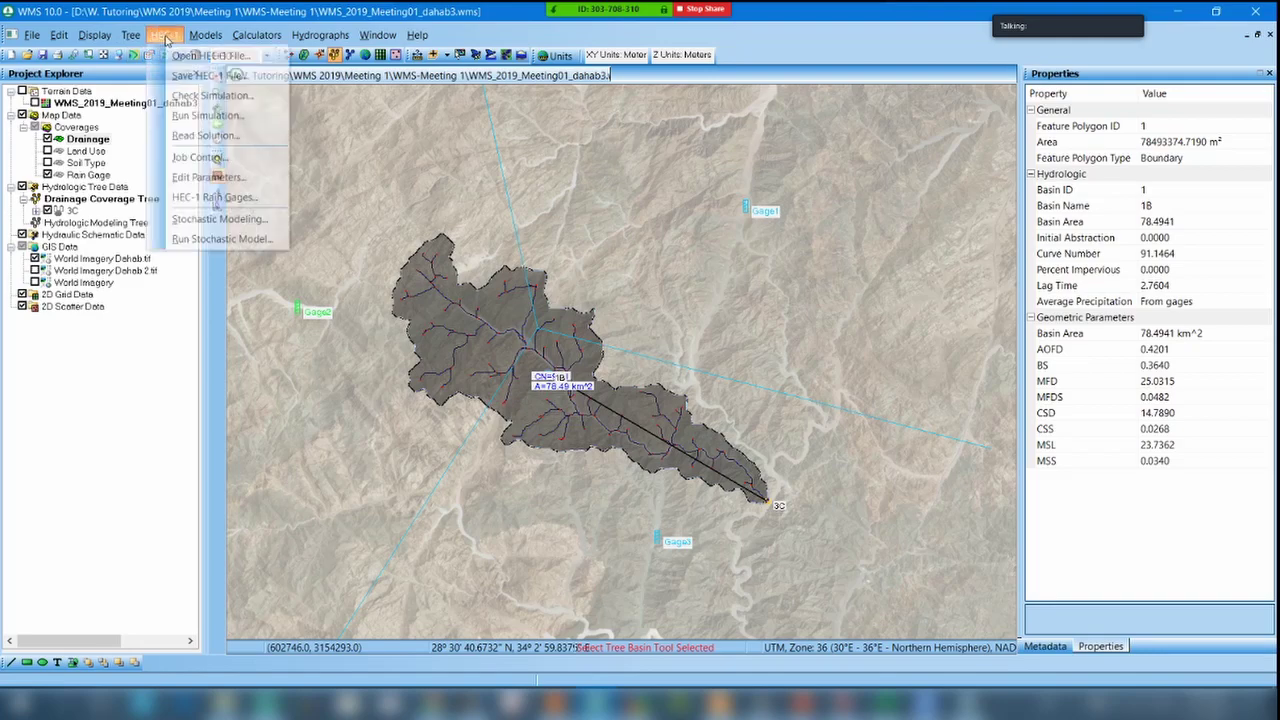
pyautogui.click(212, 177)
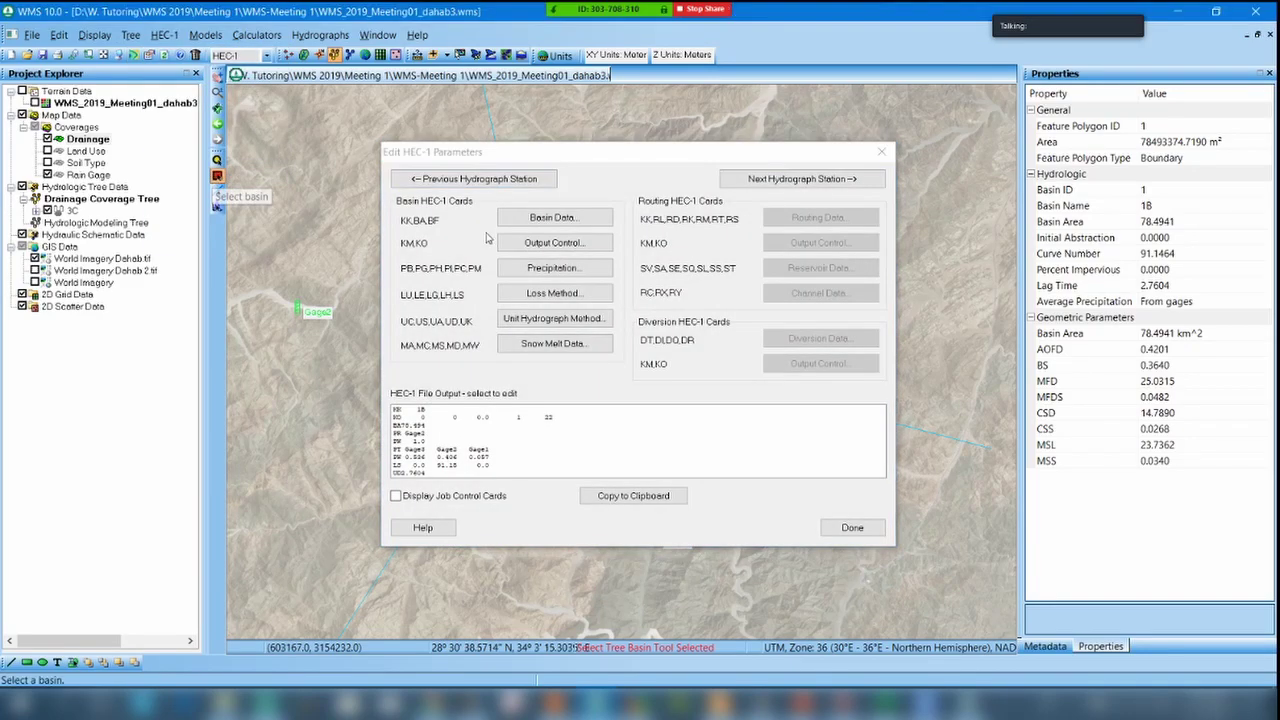
pyautogui.click(520, 269)
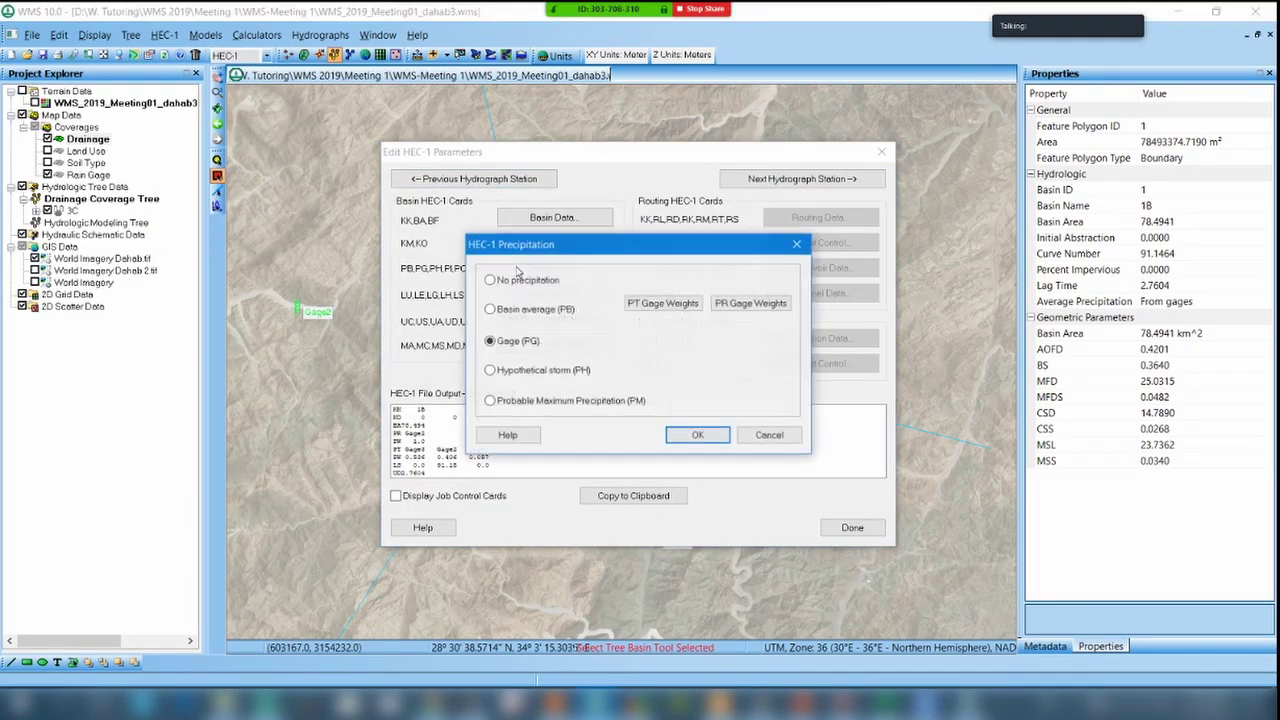
pyautogui.click(648, 302)
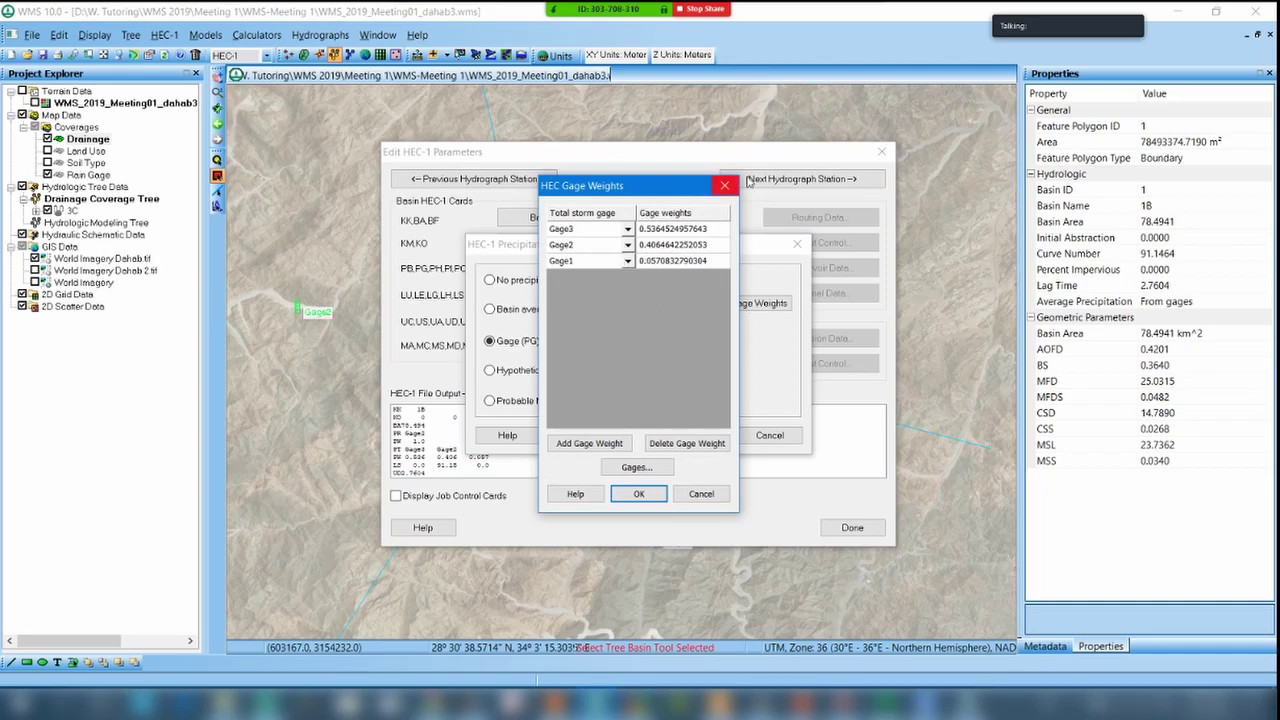
pyautogui.click(725, 185)
pyautogui.click(797, 244)
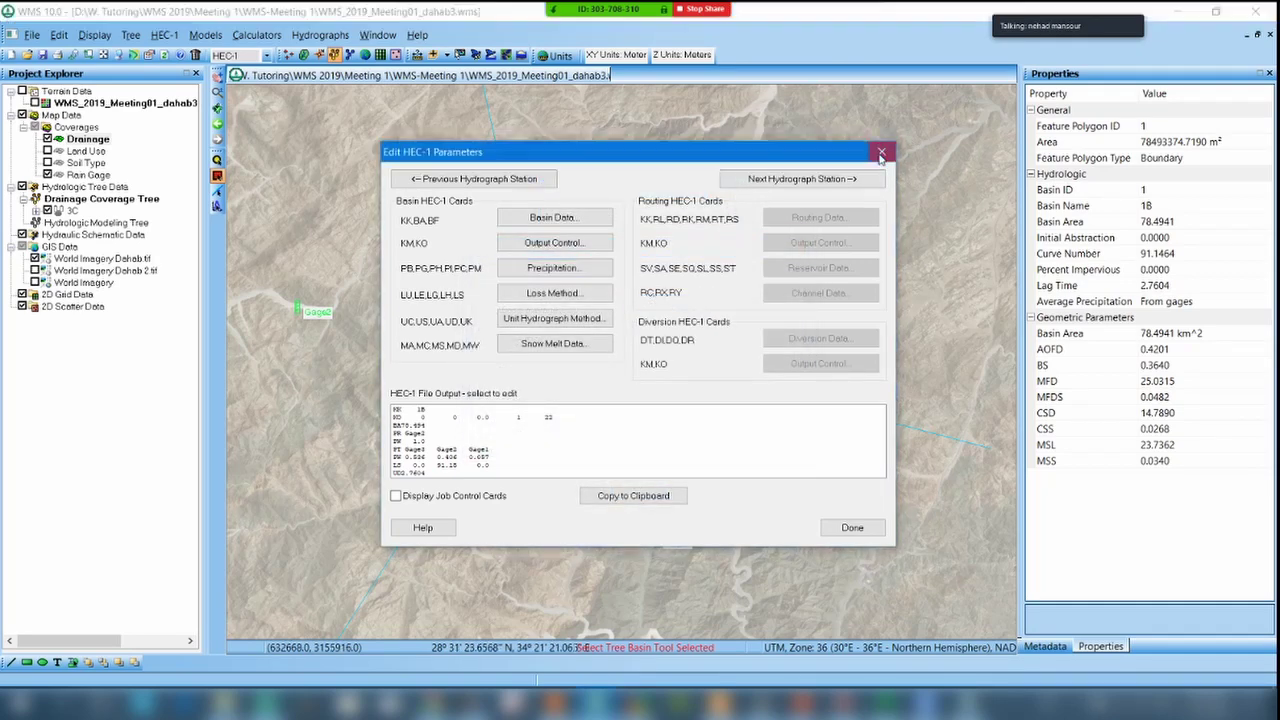
pyautogui.click(881, 151)
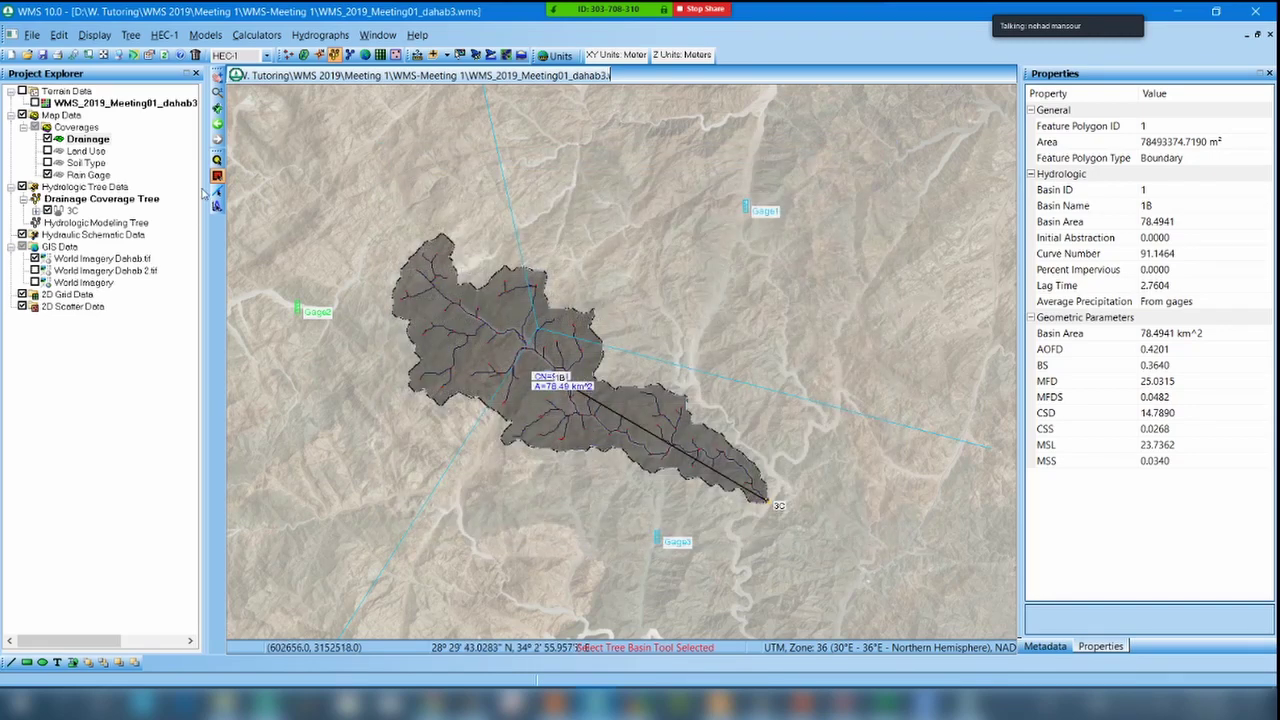
pyautogui.click(160, 36)
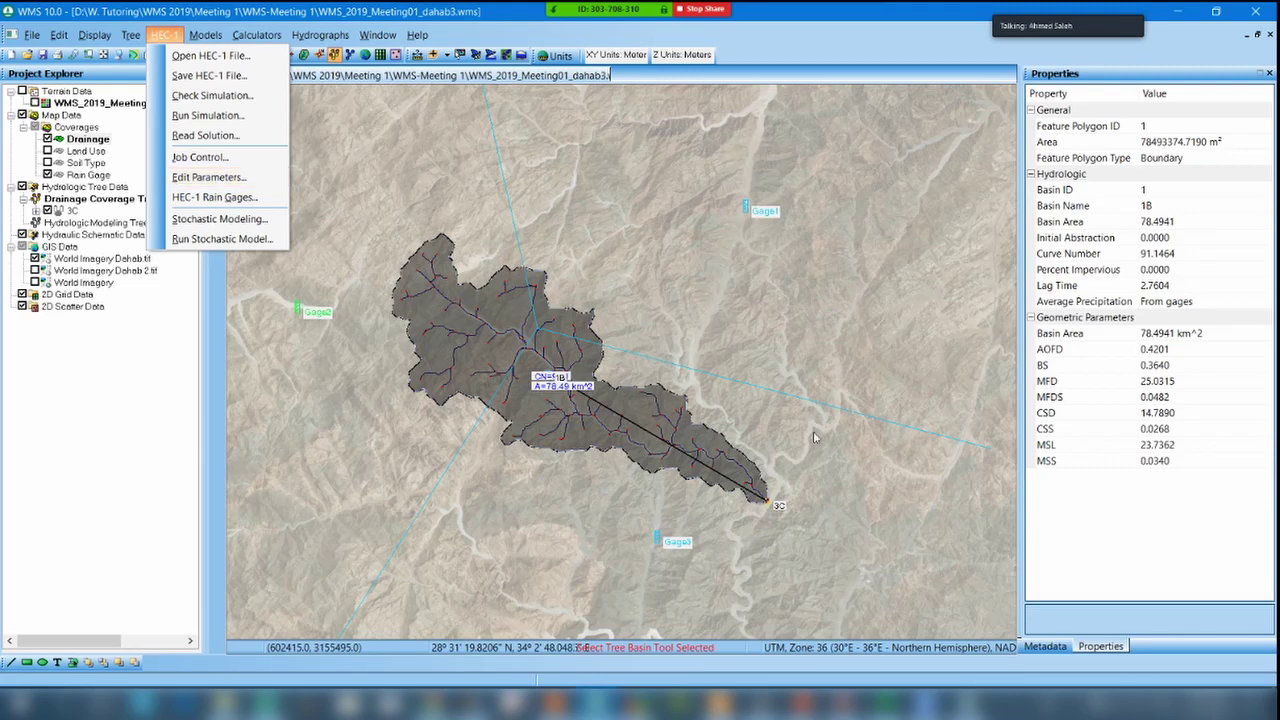
pyautogui.click(741, 256)
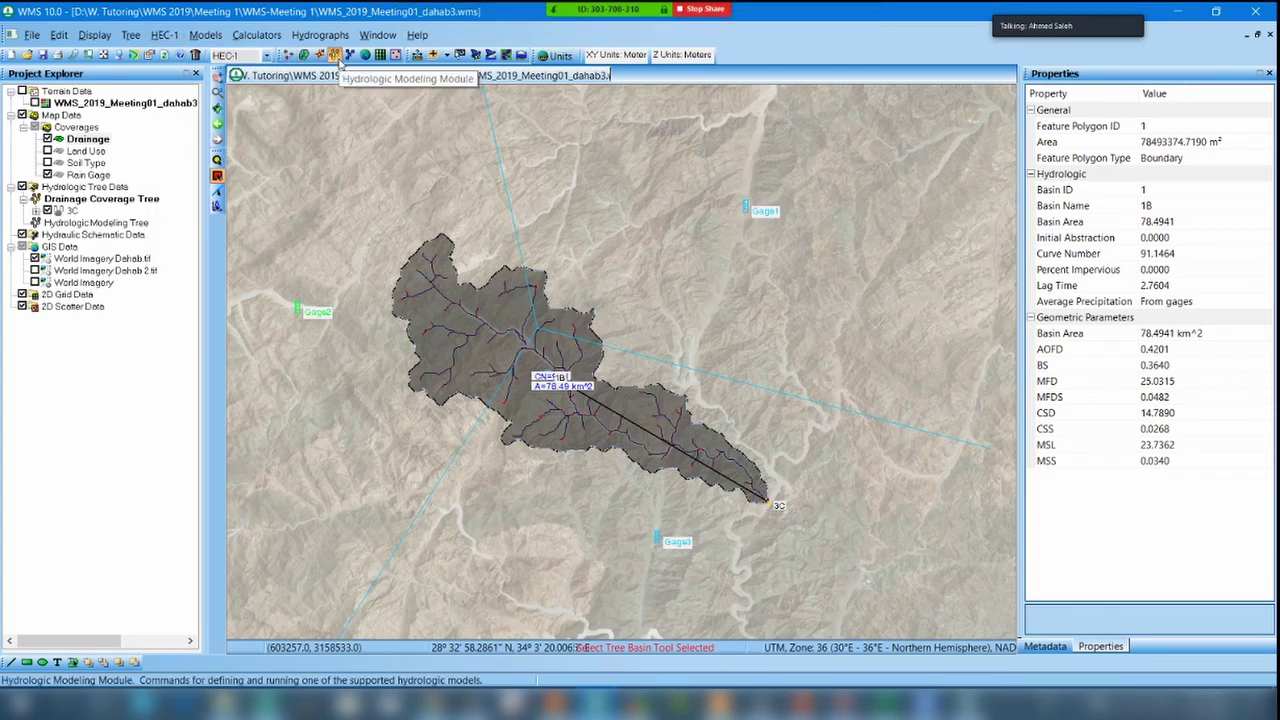
pyautogui.click(170, 35)
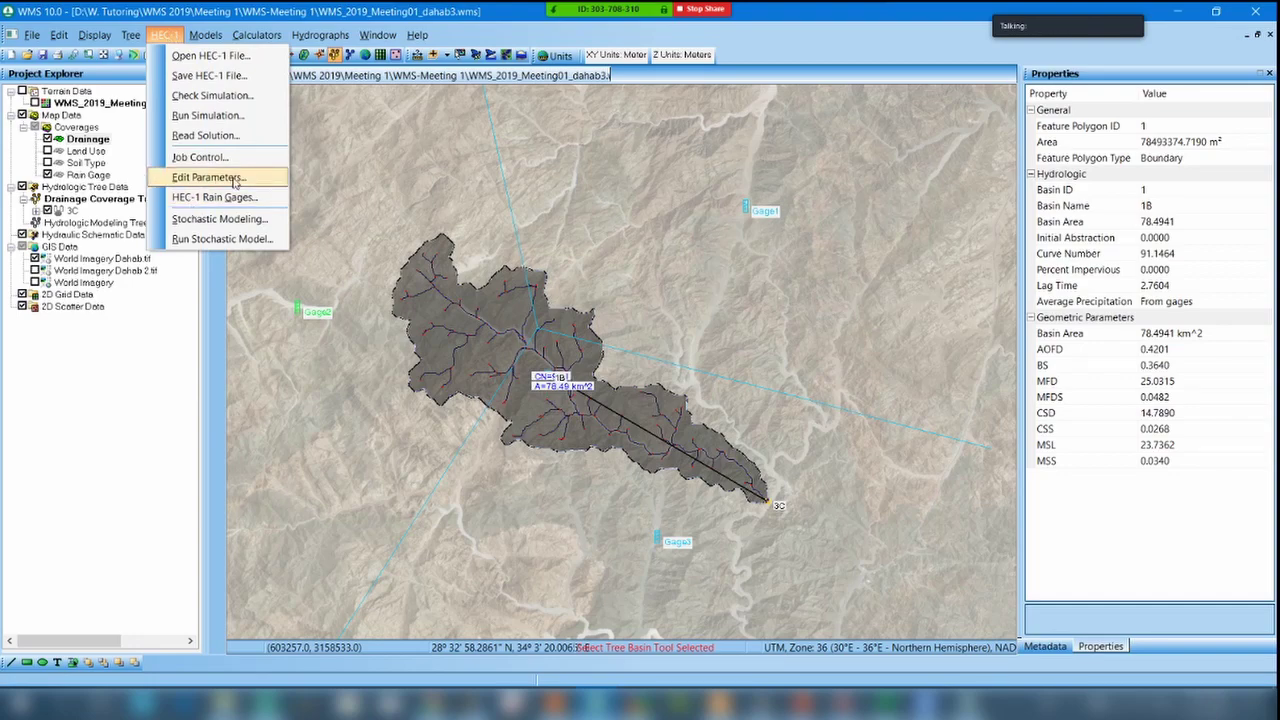
# Examine the PT gage weights in the basin's HEC-1 precipitation parameters and accept them with the Gage (PG) option.
pyautogui.click(208, 177)
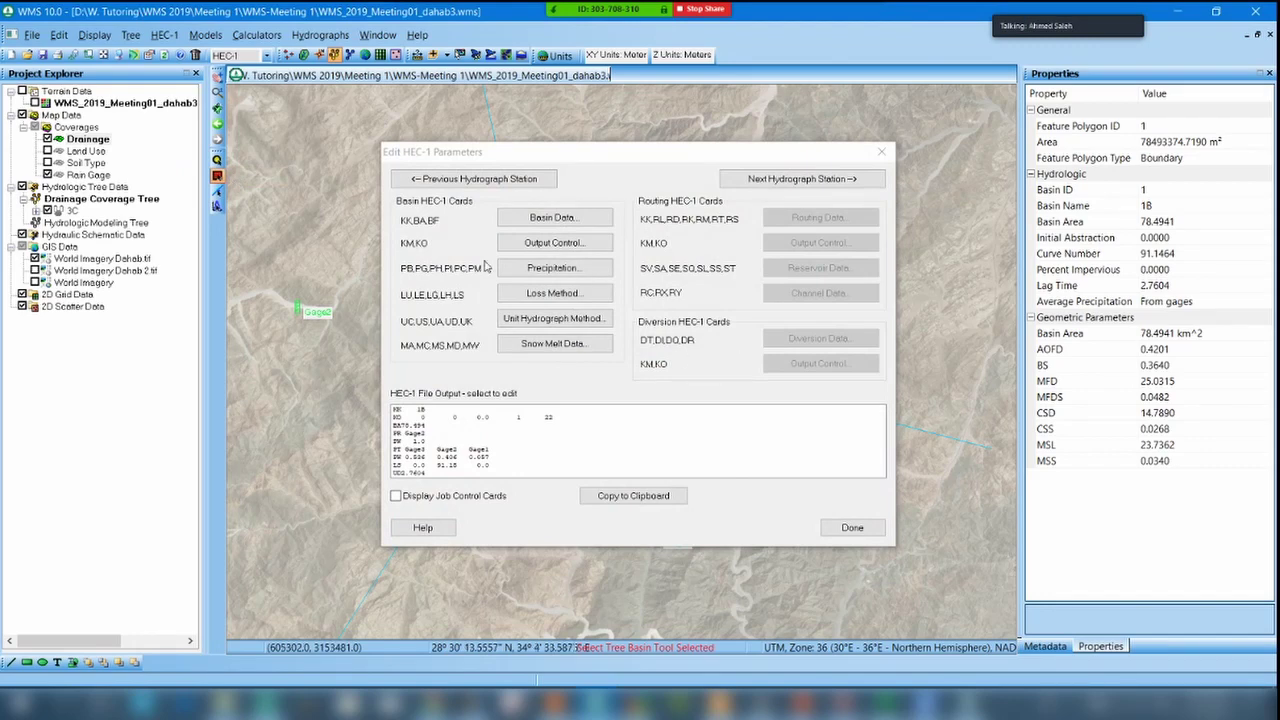
pyautogui.click(568, 219)
pyautogui.moveTo(714, 165); pyautogui.dragTo(593, 536)
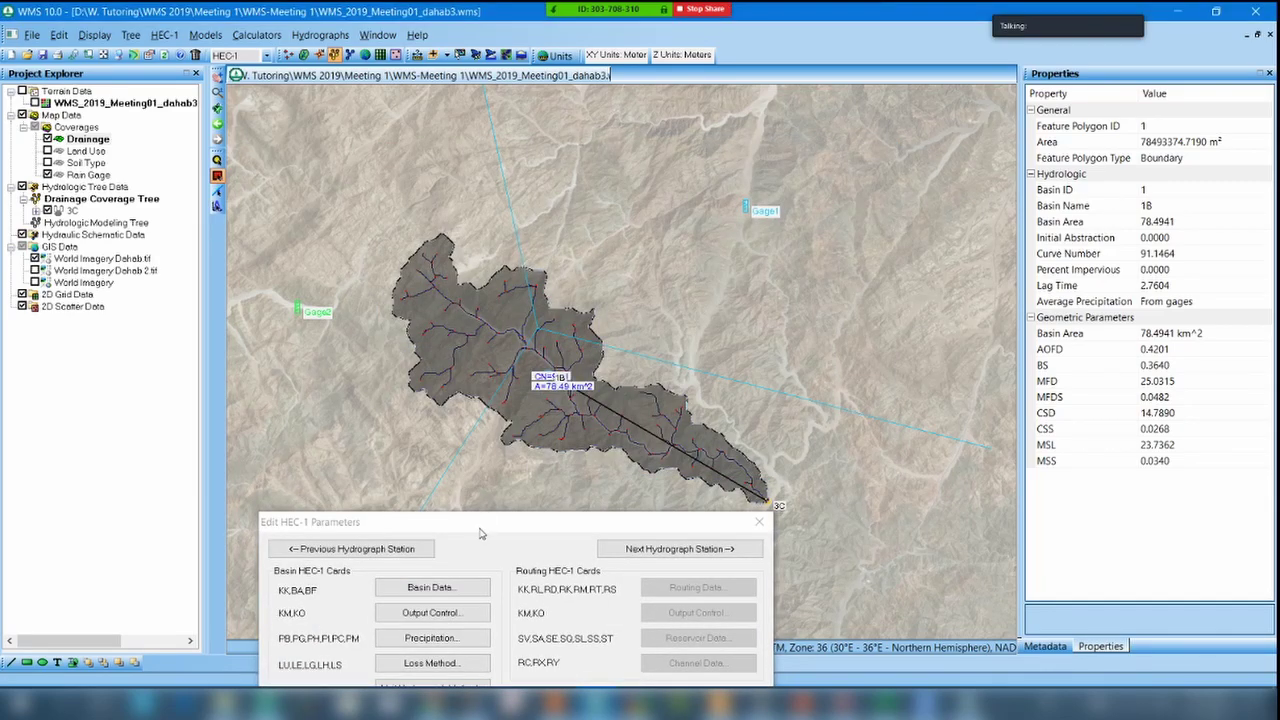
pyautogui.moveTo(483, 528); pyautogui.dragTo(581, 156)
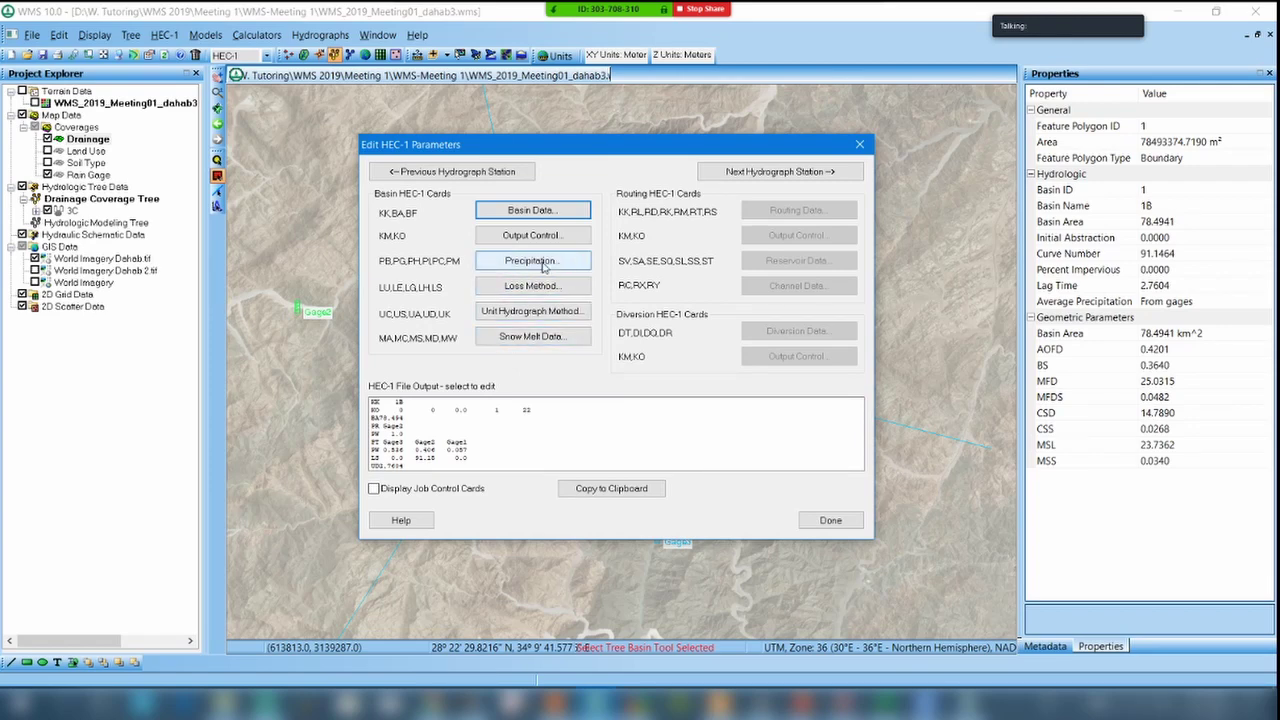
pyautogui.click(543, 265)
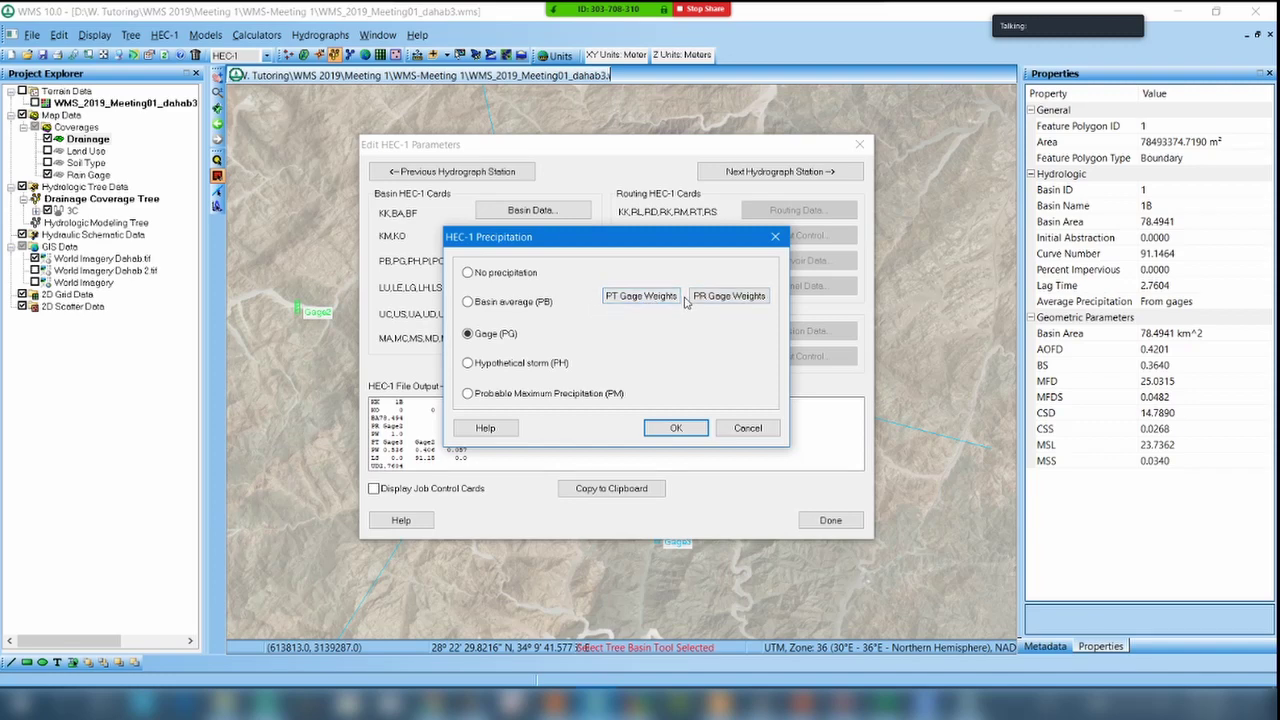
pyautogui.click(617, 298)
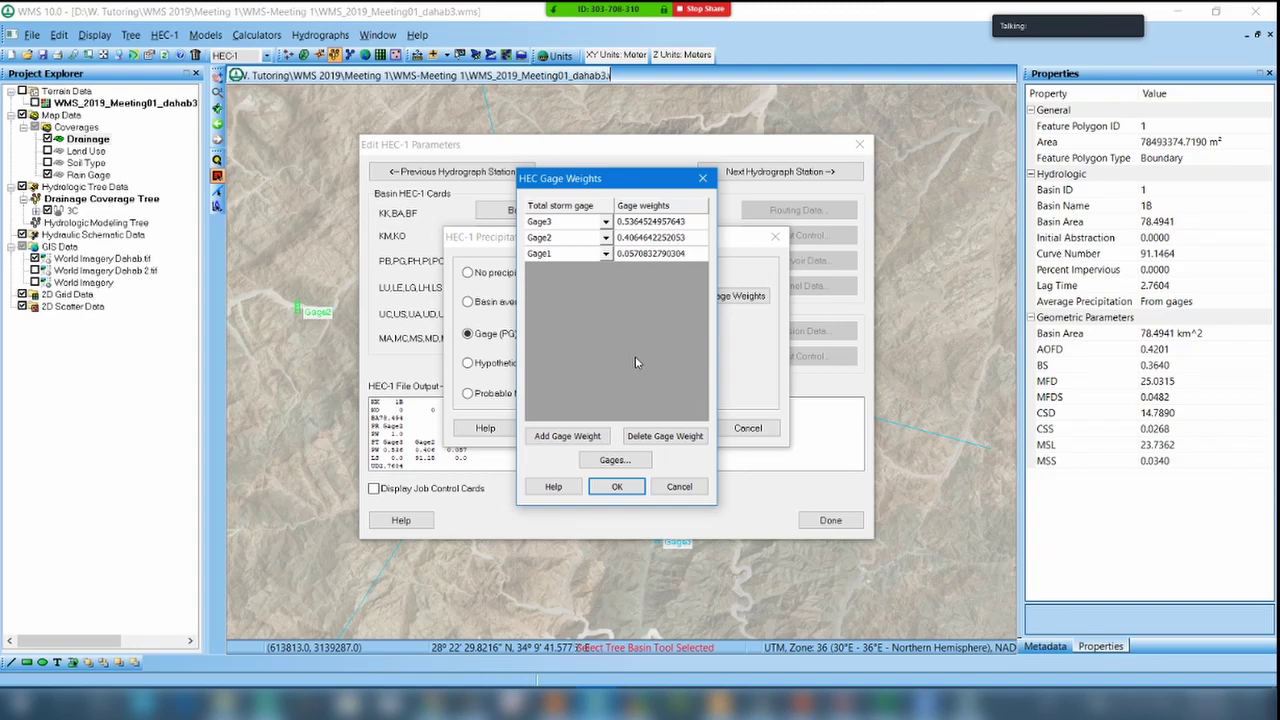
pyautogui.click(616, 487)
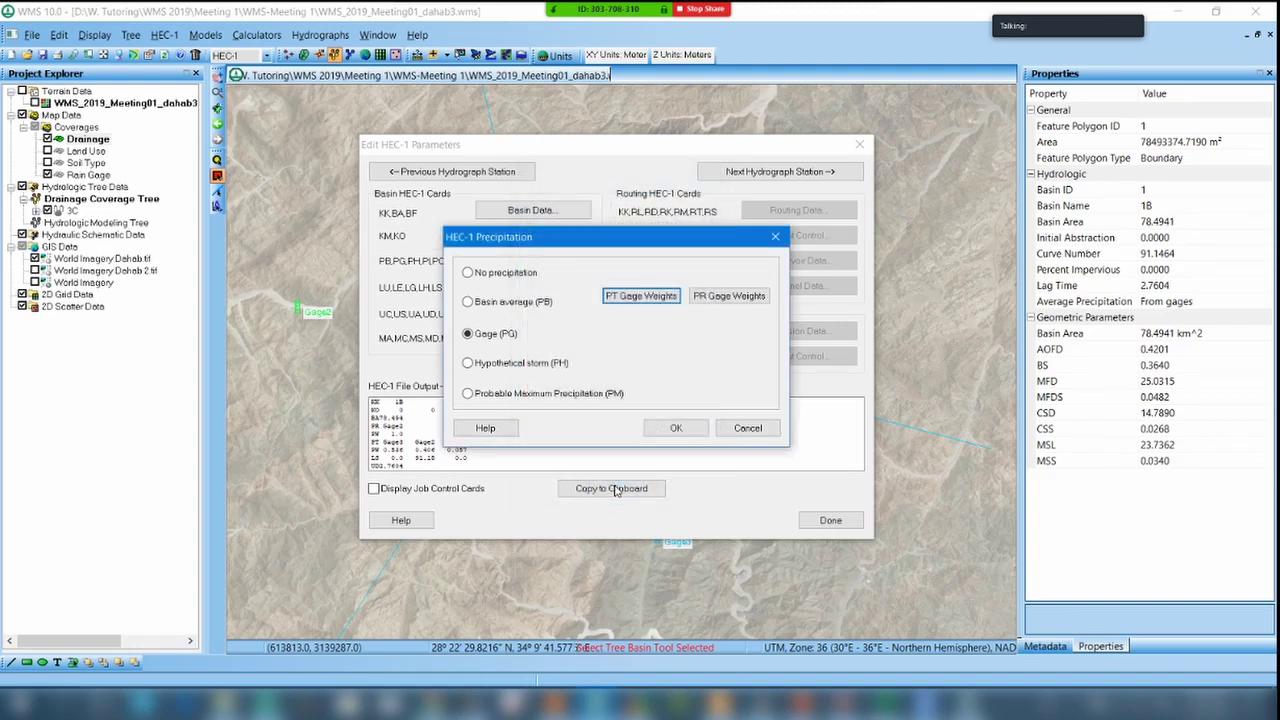
pyautogui.click(686, 430)
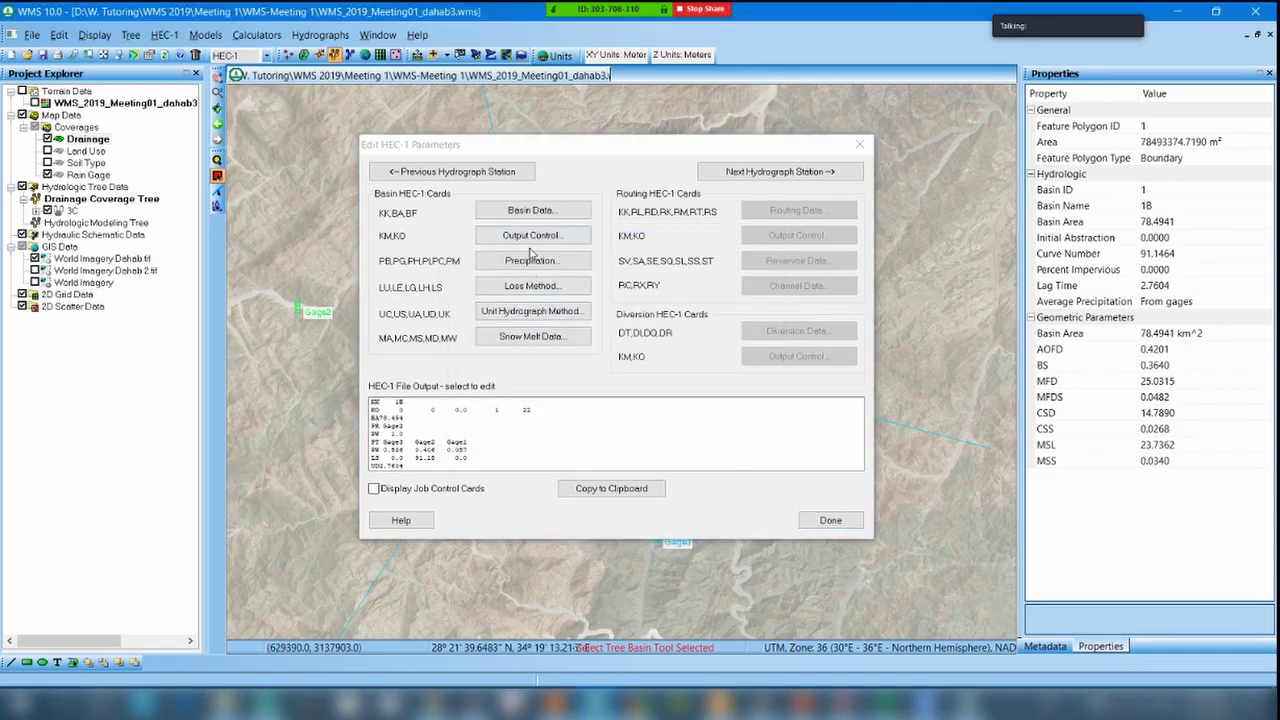
# Review the curve number in the basin's SCS curve number (LS) loss method and accept the settings.
pyautogui.click(533, 287)
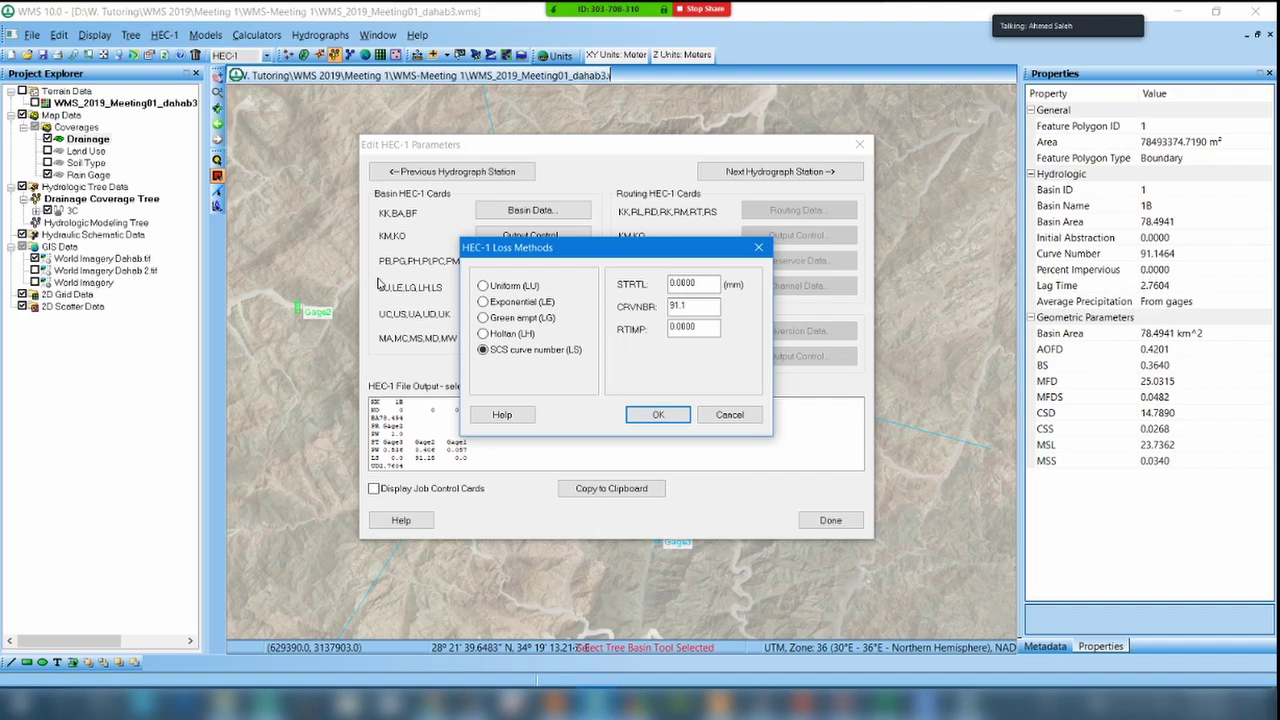
pyautogui.doubleClick(694, 308)
pyautogui.click(686, 418)
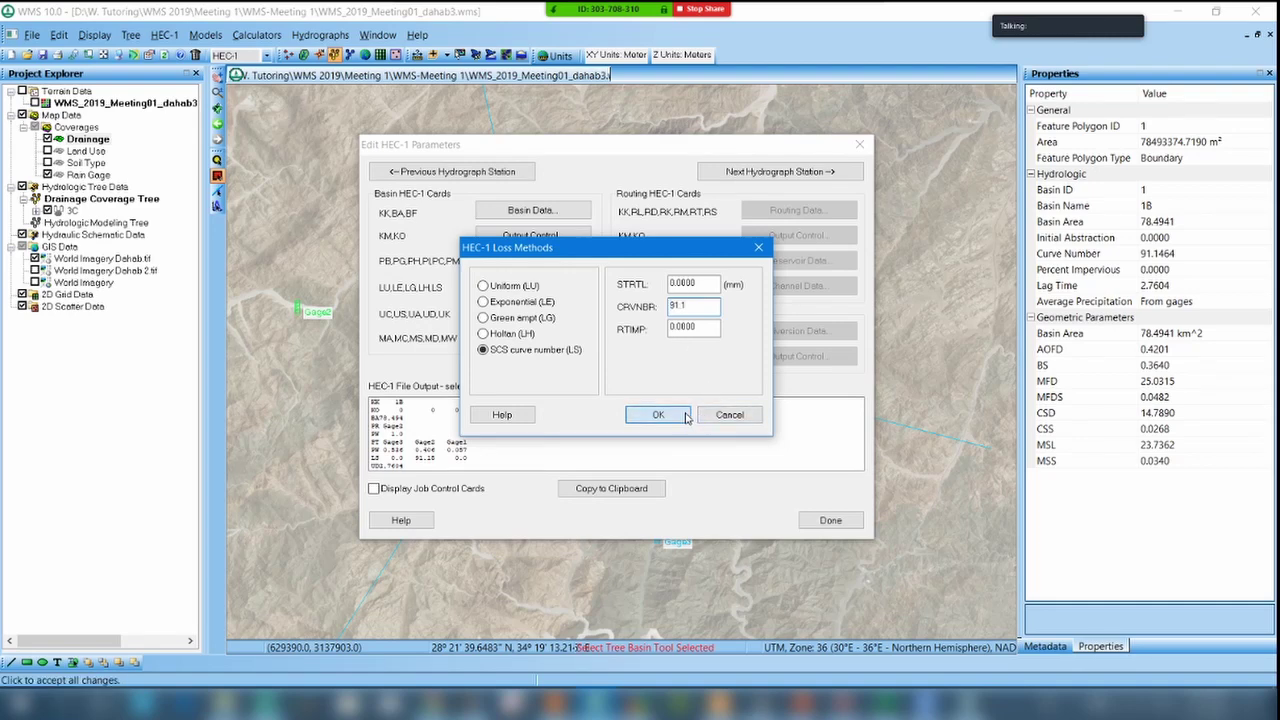
pyautogui.click(530, 235)
pyautogui.click(850, 195)
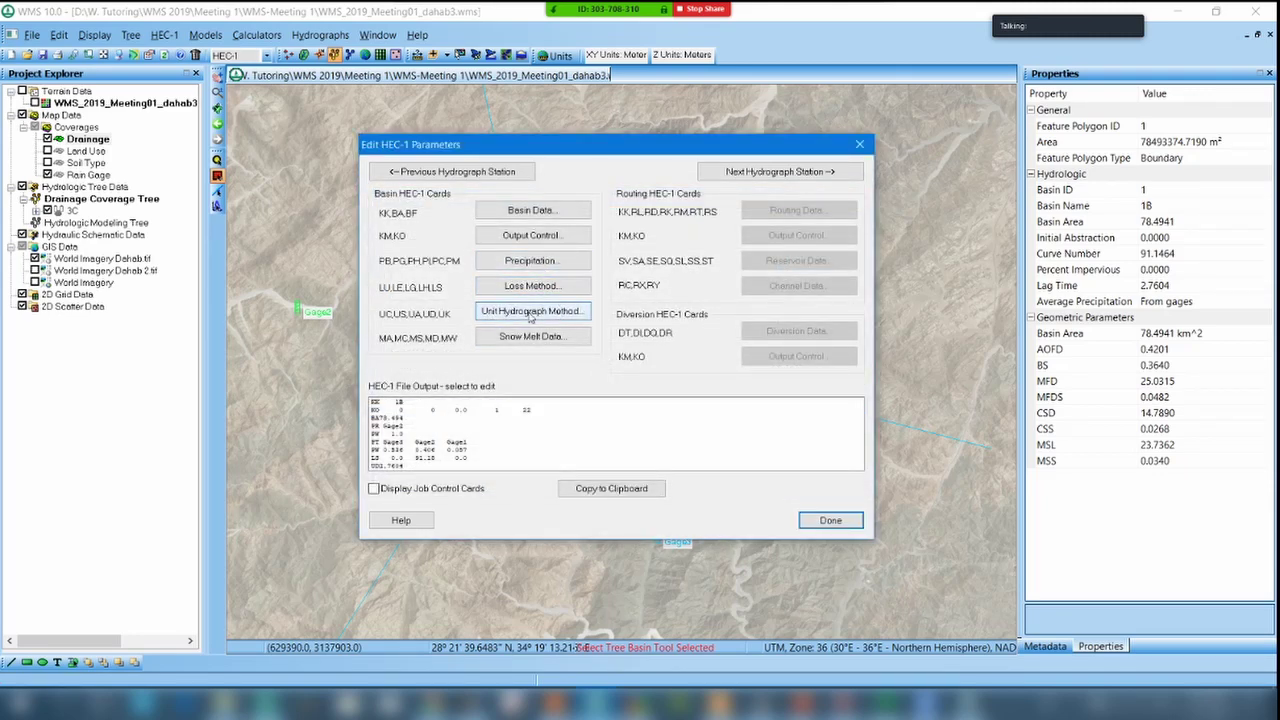
# Review the Riverside Mountains lag time computation for the SCS dimensionless unit hydrograph, accept it, and finish editing the HEC-1 parameters.
pyautogui.click(531, 312)
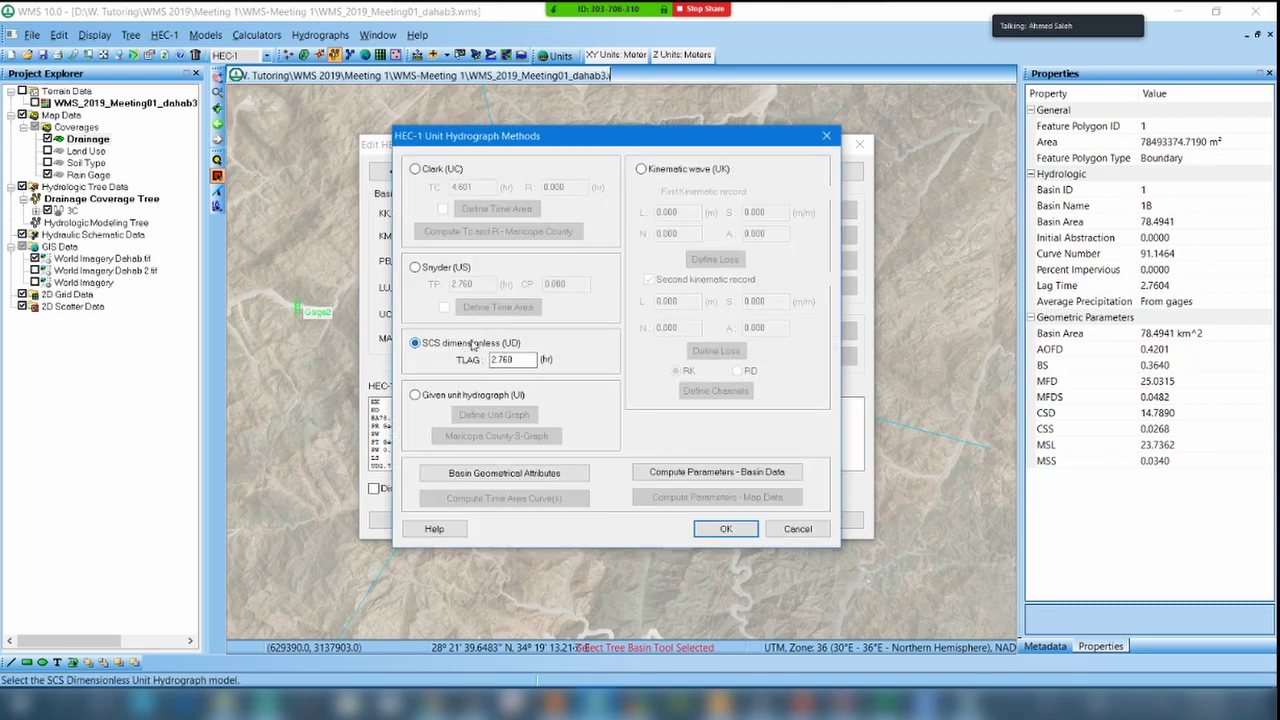
pyautogui.click(736, 474)
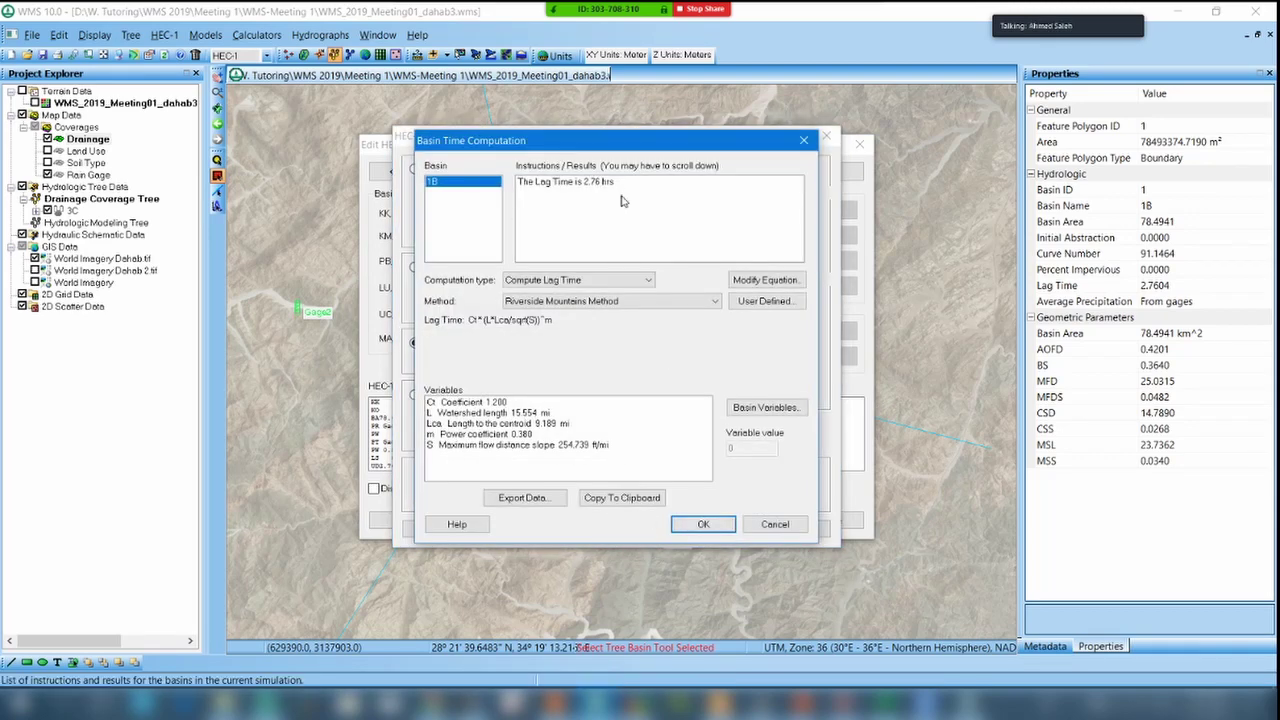
pyautogui.click(563, 280)
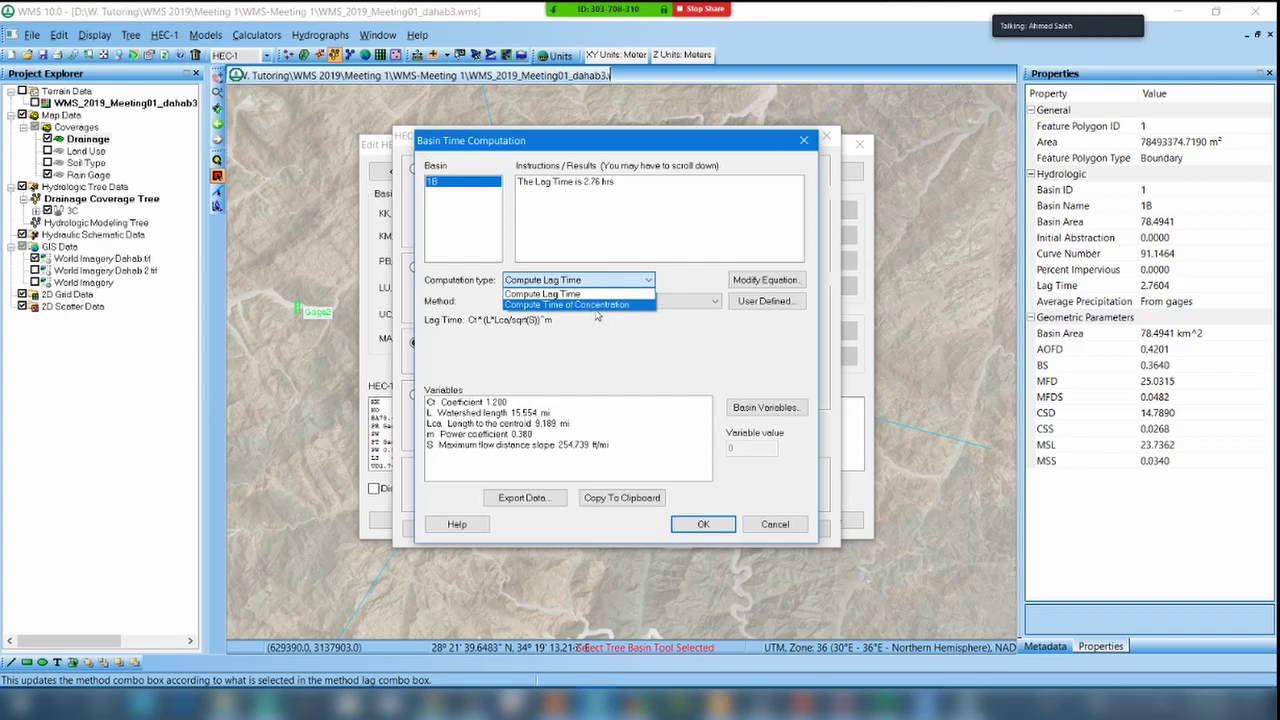
pyautogui.click(560, 293)
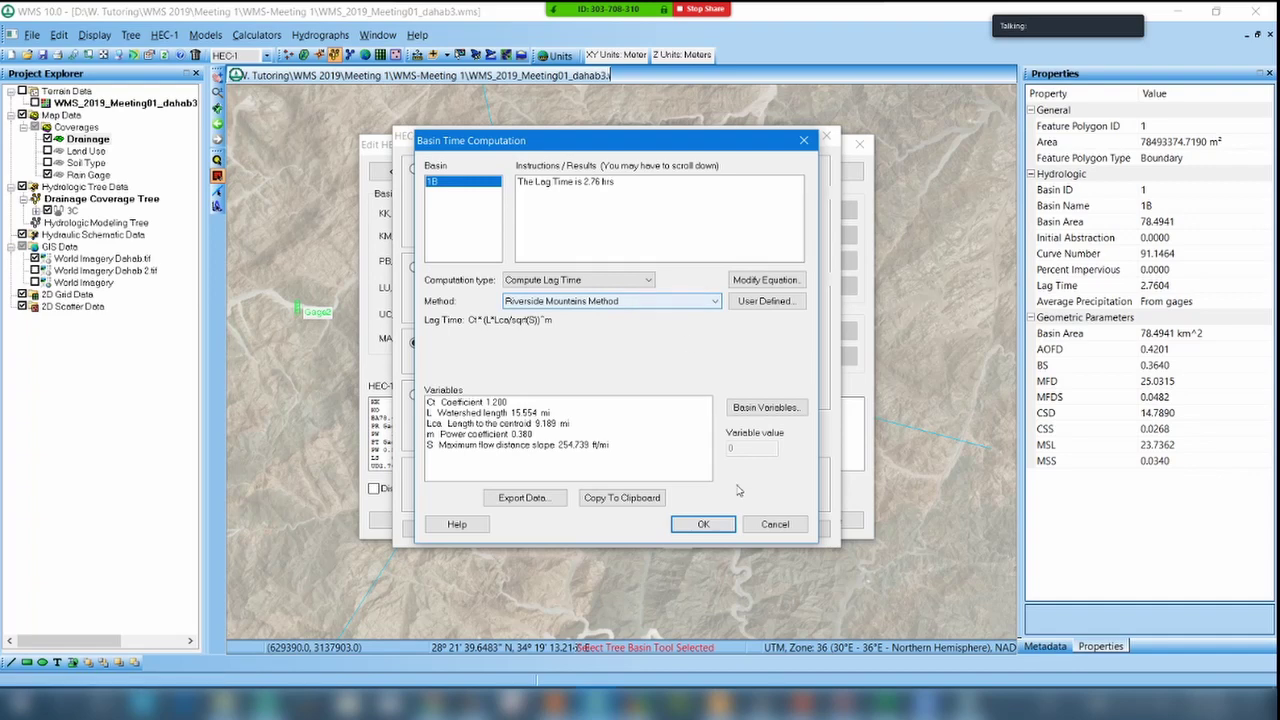
pyautogui.click(703, 526)
pyautogui.click(705, 530)
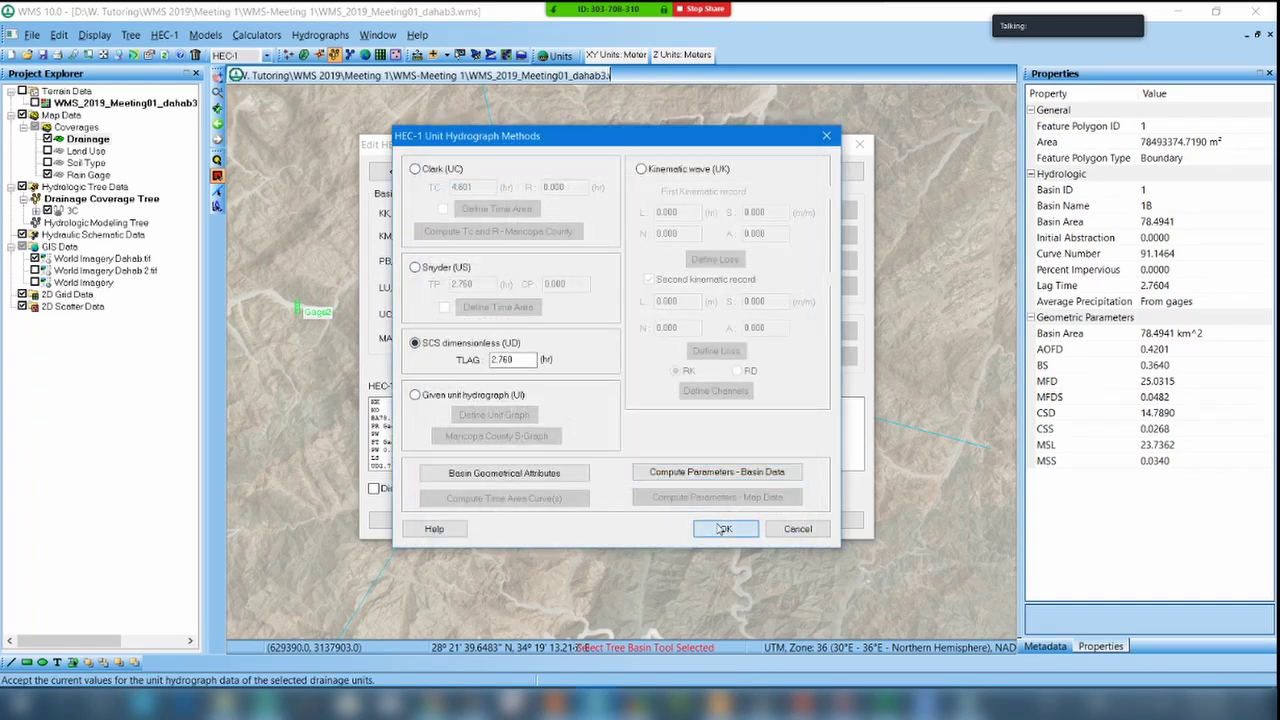
pyautogui.click(828, 520)
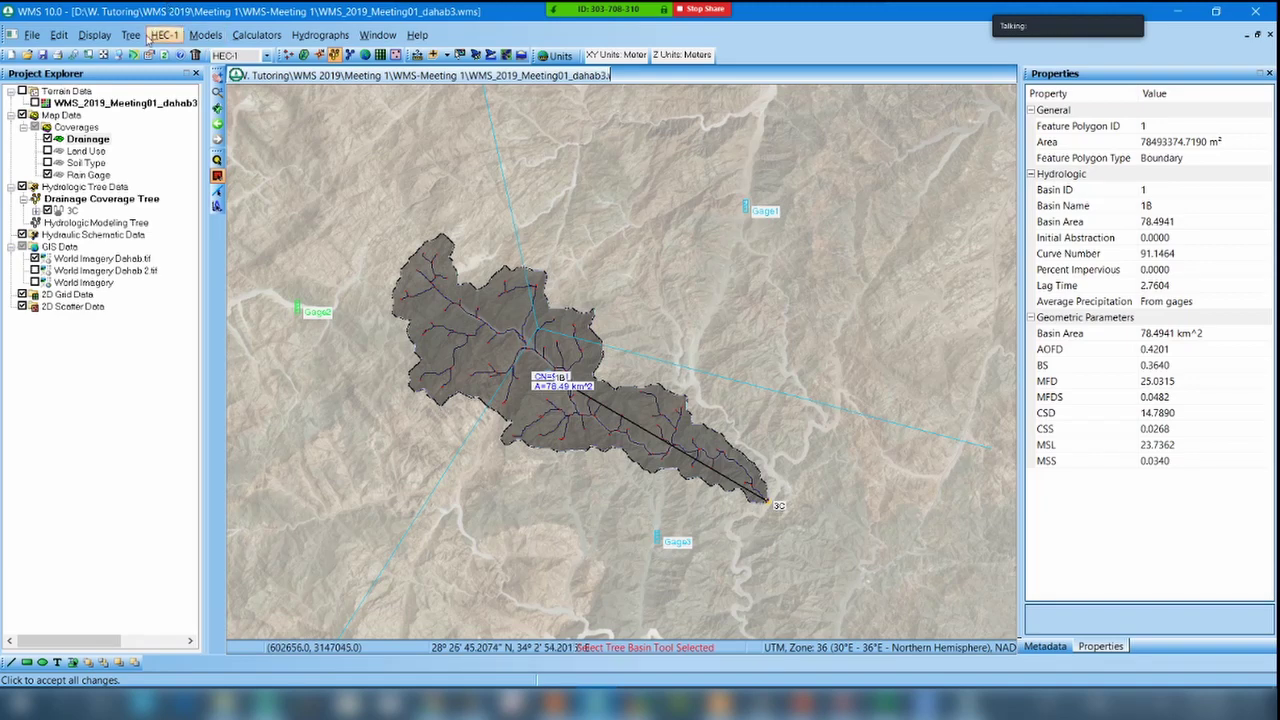
# Run the HEC-1 model check, read its report on the simulation, and close it.
pyautogui.click(152, 35)
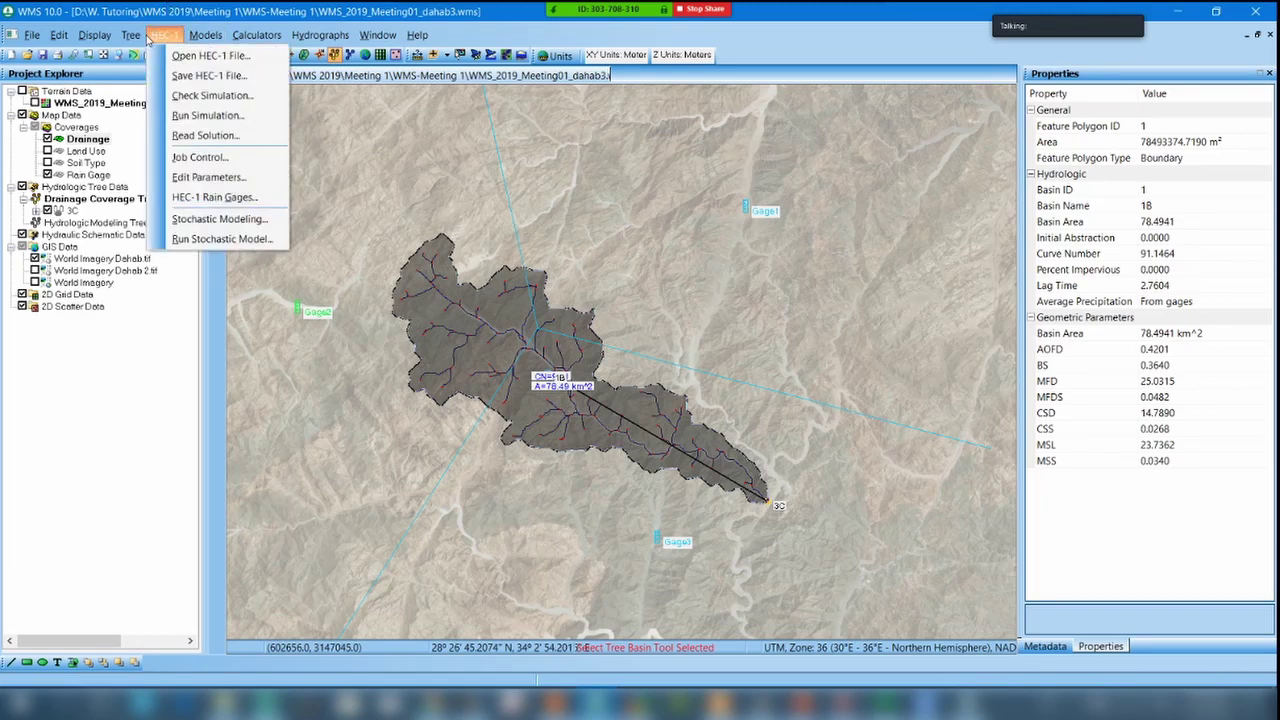
pyautogui.click(254, 97)
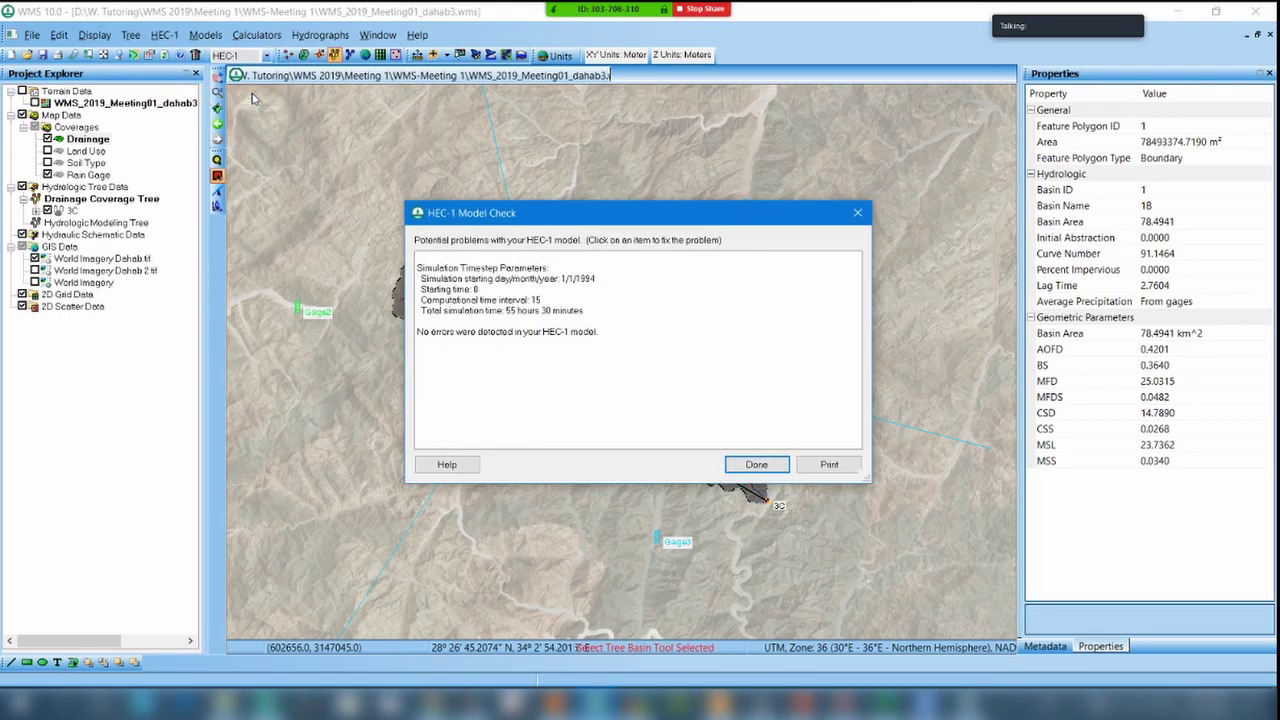
pyautogui.click(437, 341)
pyautogui.click(437, 341)
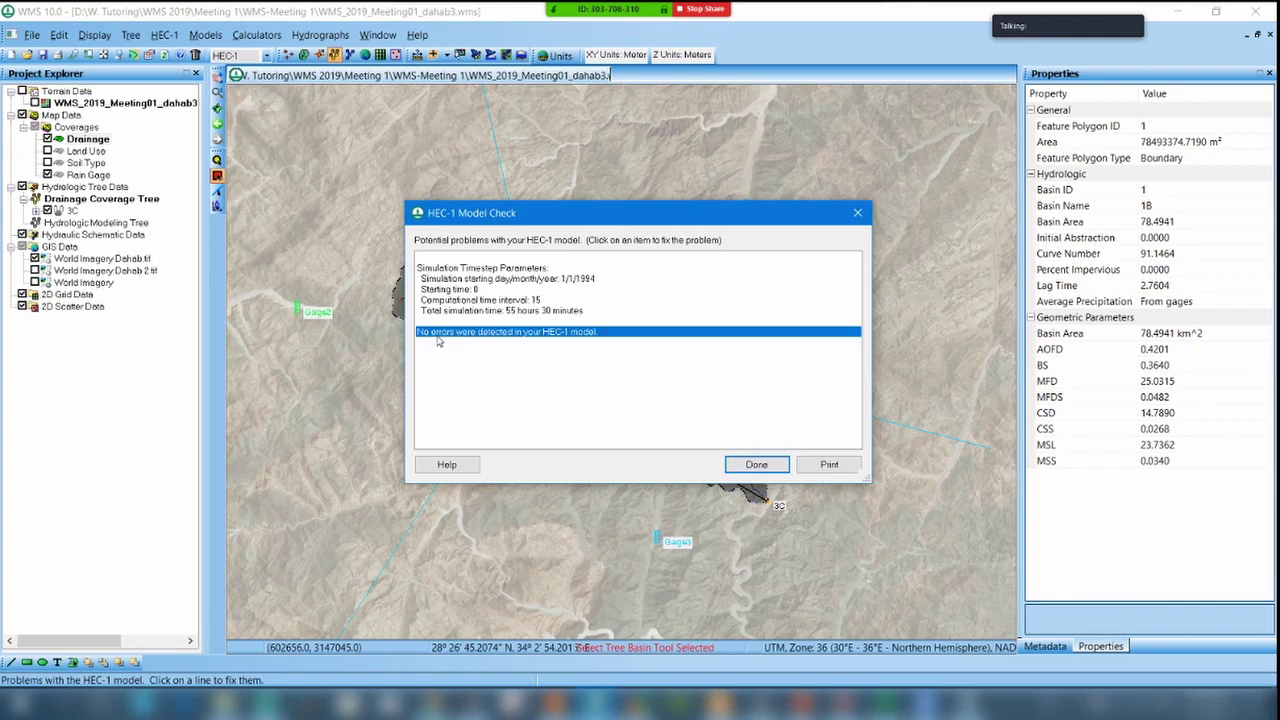
pyautogui.click(437, 341)
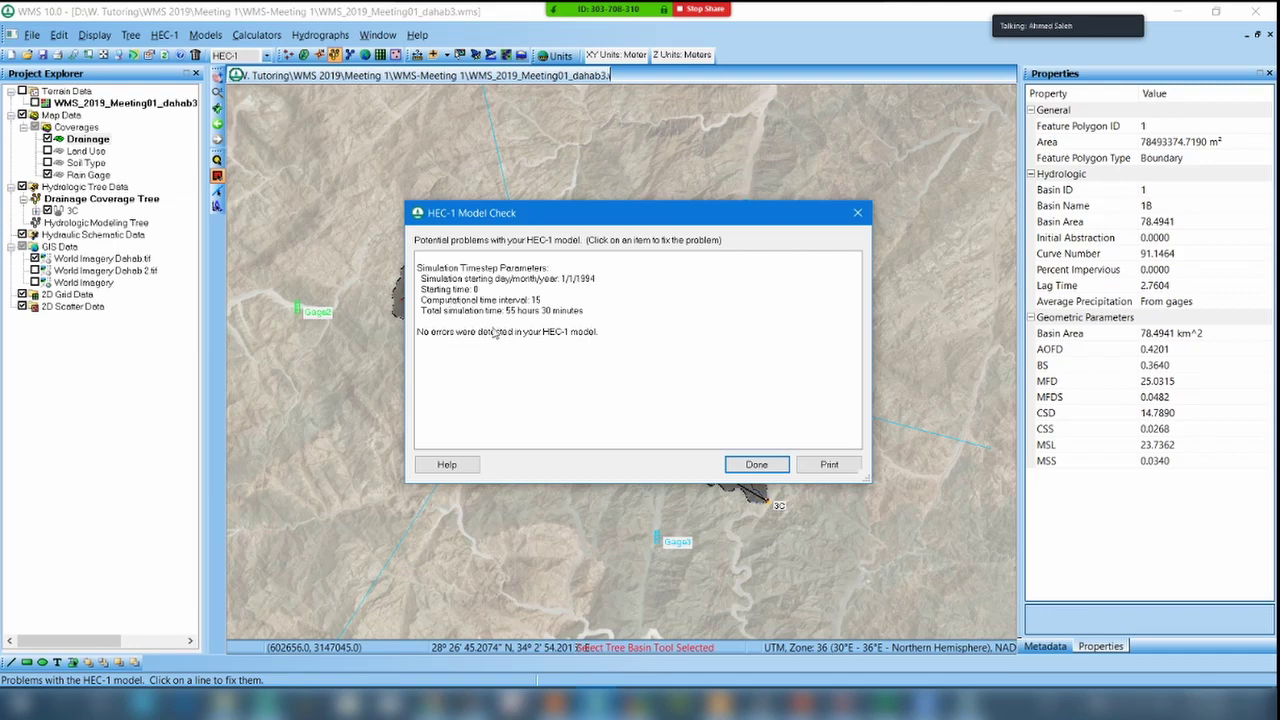
pyautogui.click(758, 465)
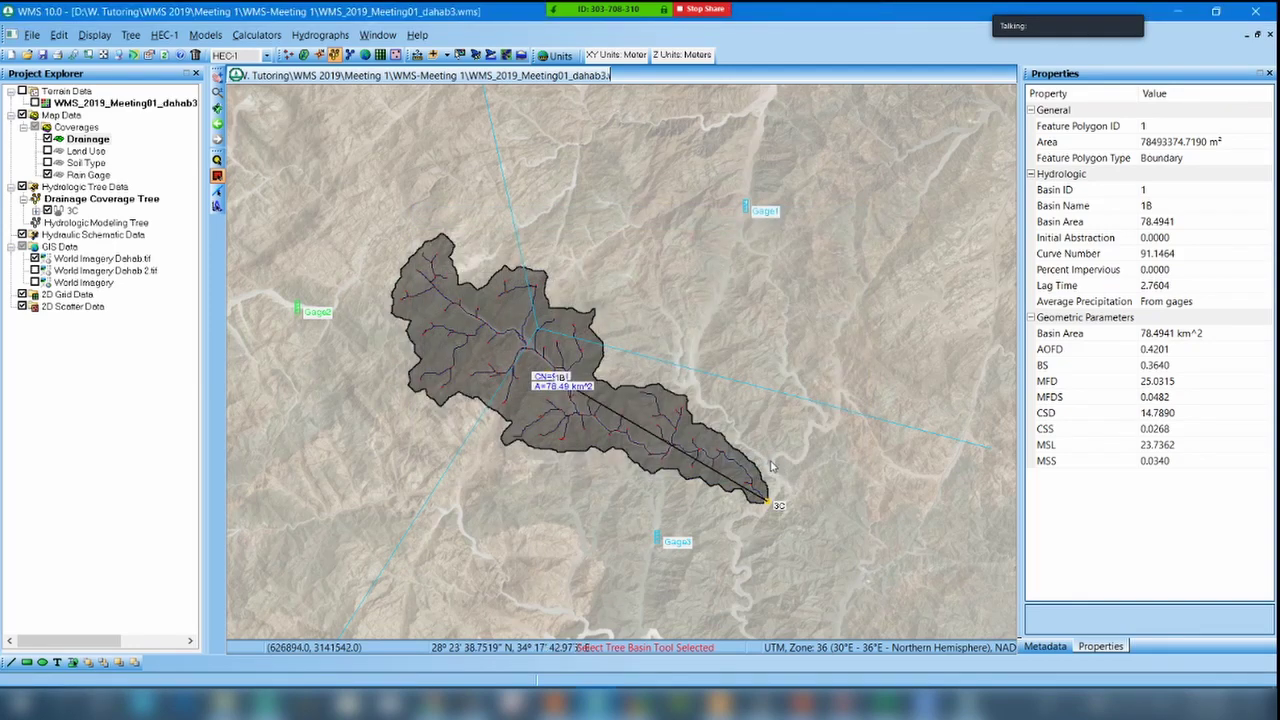
# In the HEC-1 job control, set the number of hydrograph ordinates to 100.
pyautogui.click(164, 34)
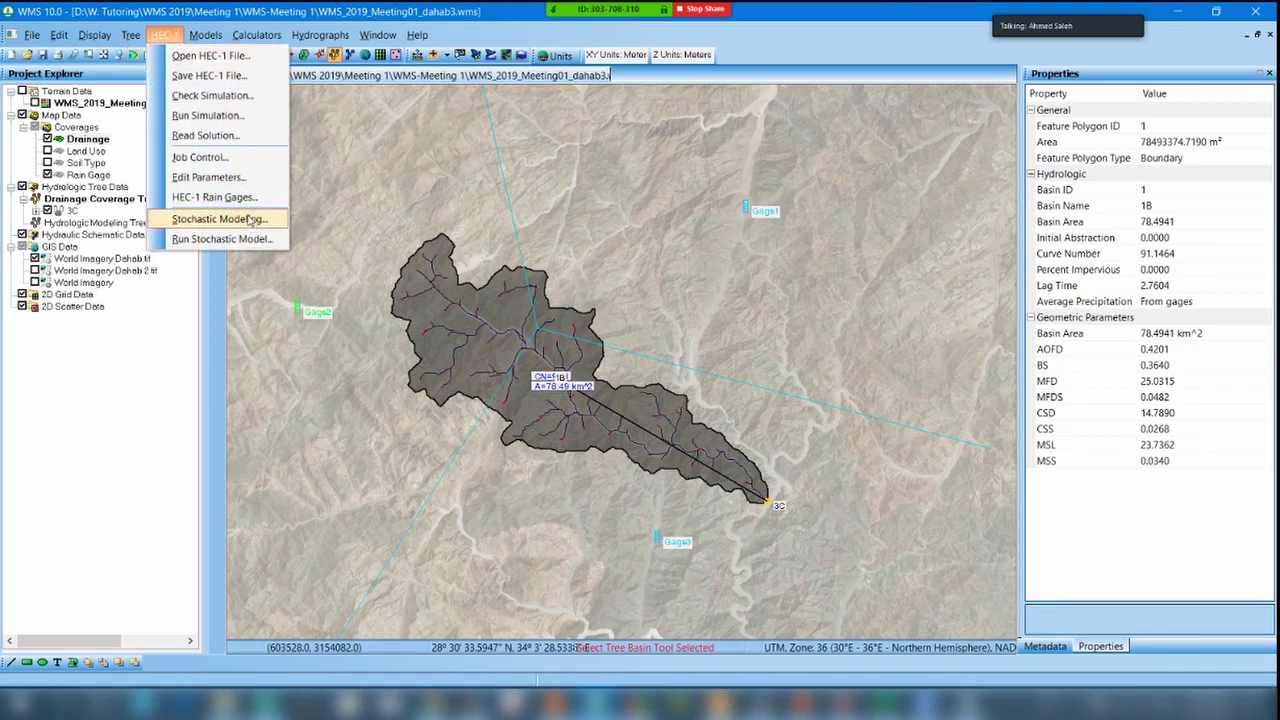
pyautogui.click(219, 163)
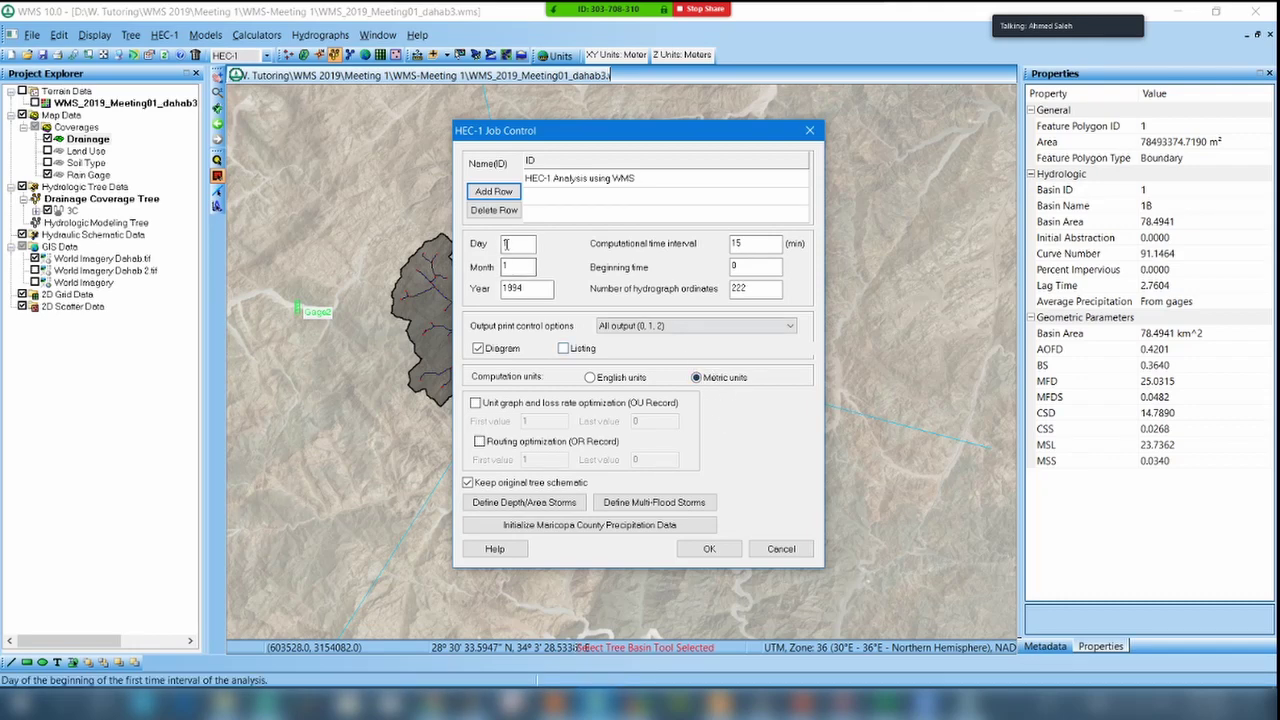
pyautogui.click(742, 243)
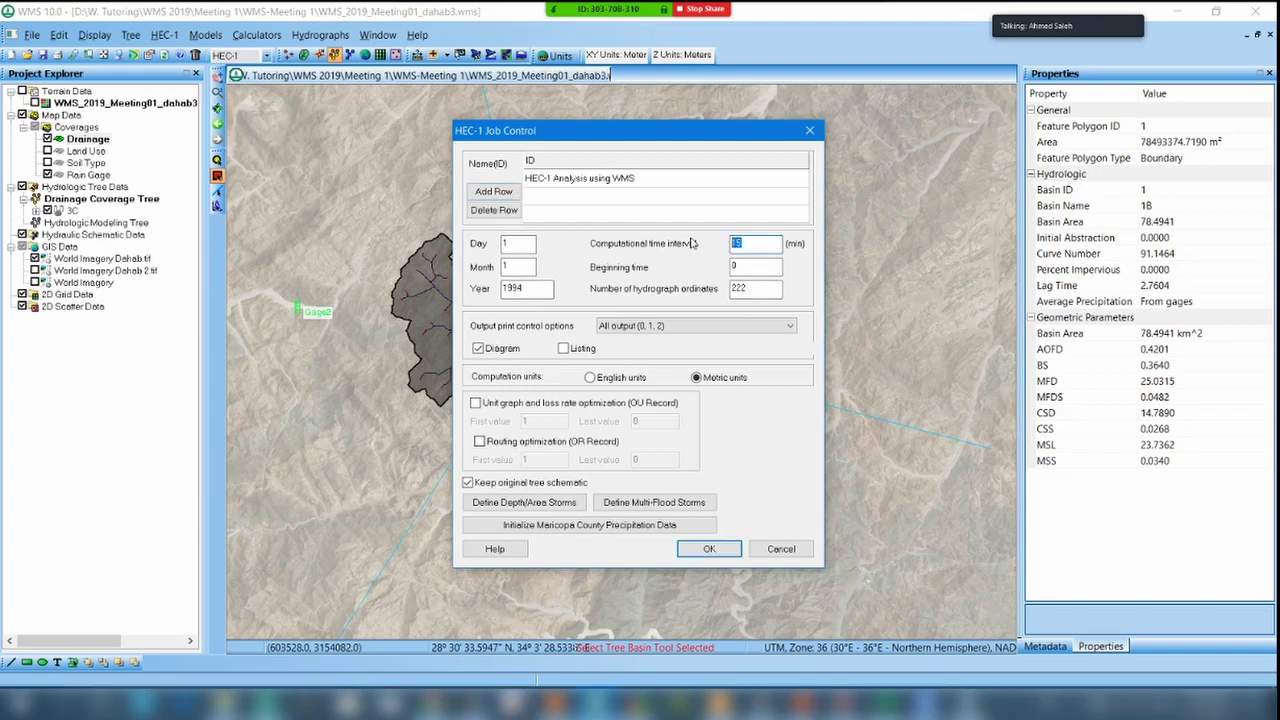
pyautogui.doubleClick(742, 243)
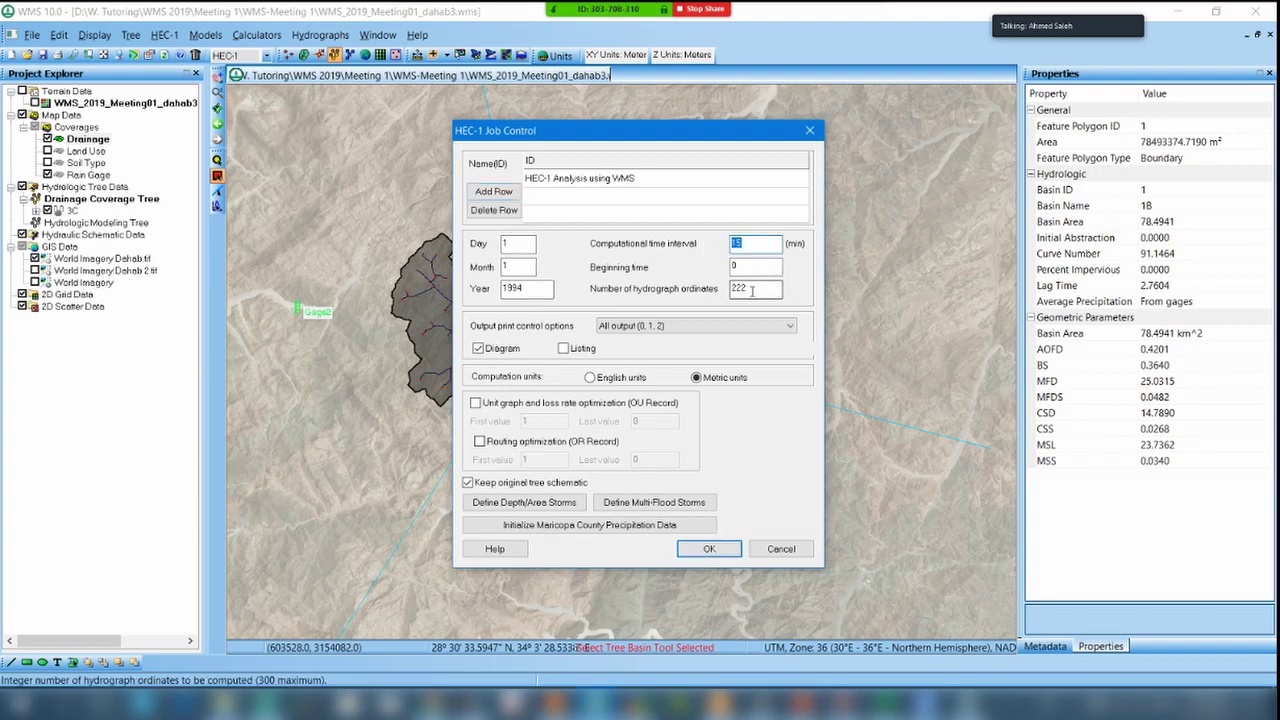
pyautogui.doubleClick(755, 290)
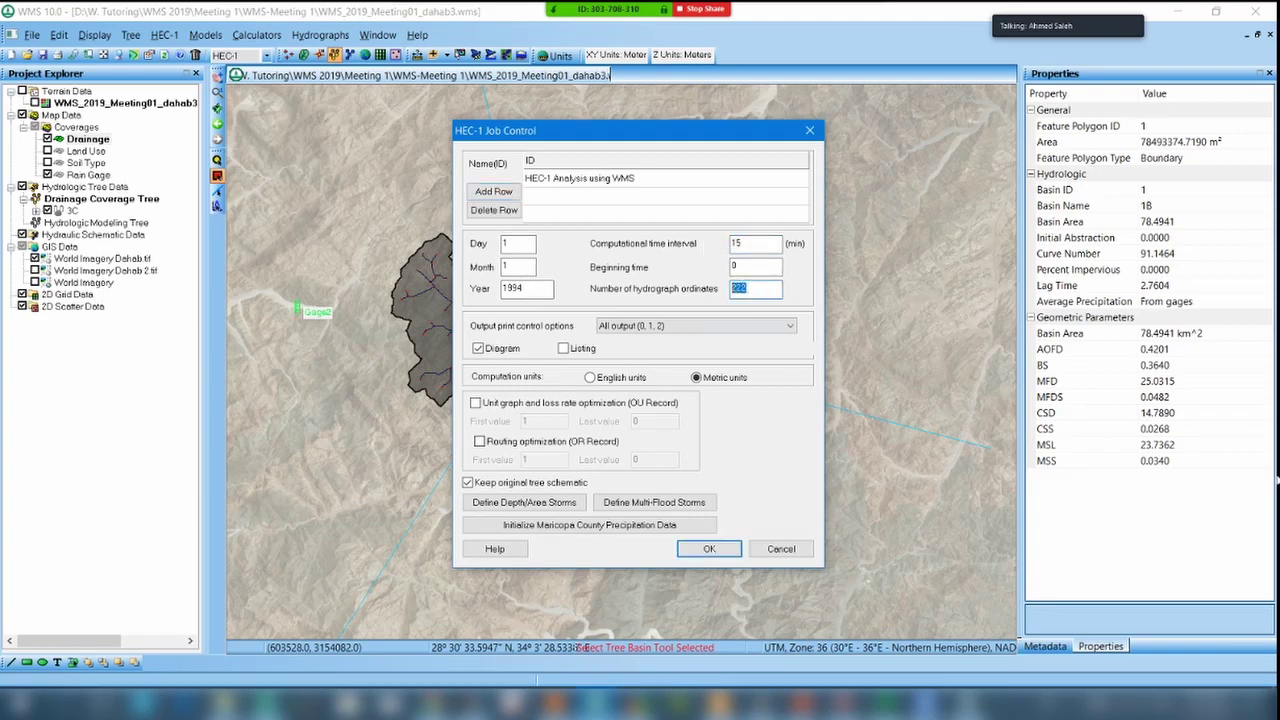
pyautogui.write('100')
# Append "kjskskdsjs" to the "HEC-1 Analysis using WMS" job ID line and select the last blank ID row.
pyautogui.click(617, 186)
pyautogui.click(662, 189)
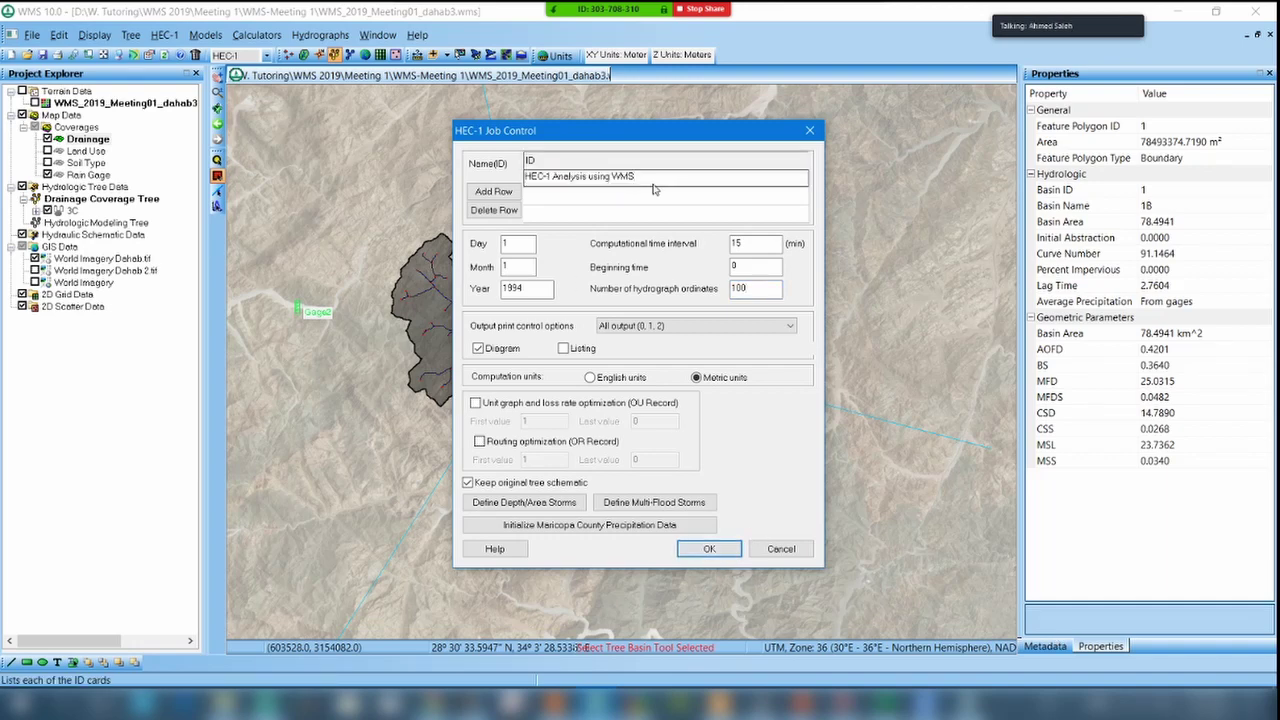
pyautogui.write('kjskskdsjs')
pyautogui.click(592, 198)
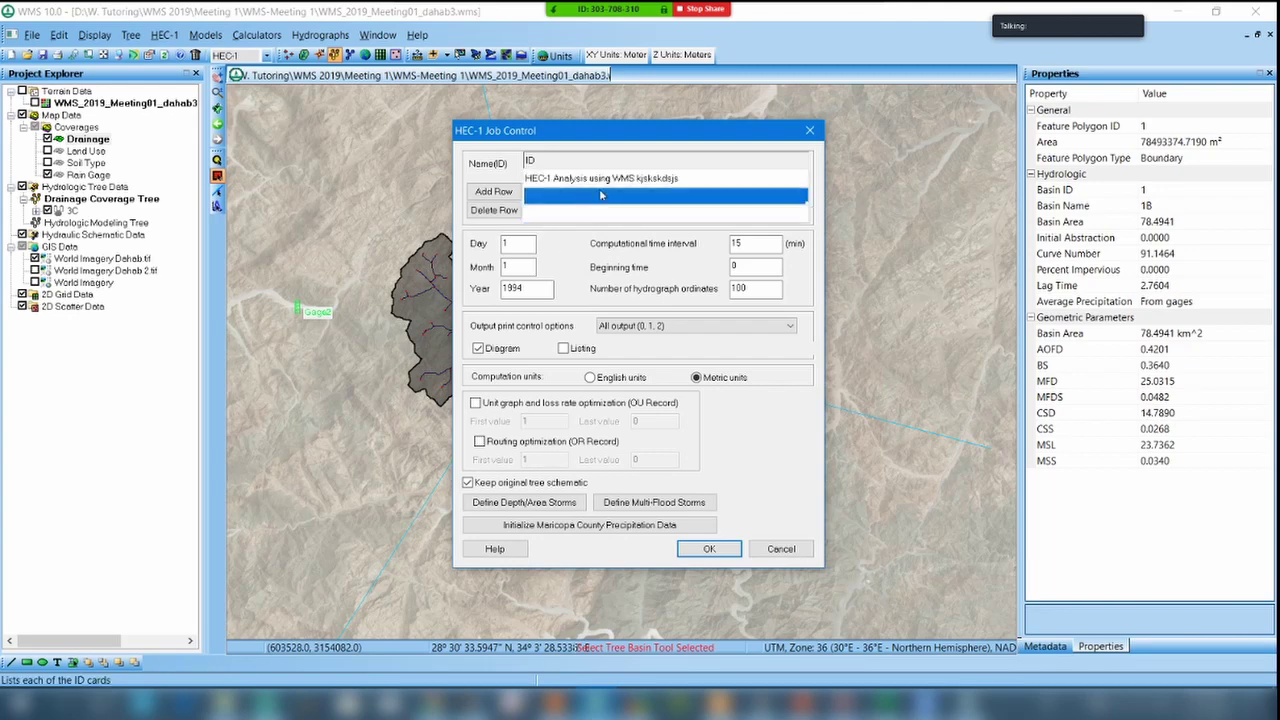
pyautogui.click(606, 215)
pyautogui.click(615, 184)
pyautogui.click(613, 198)
pyautogui.click(611, 215)
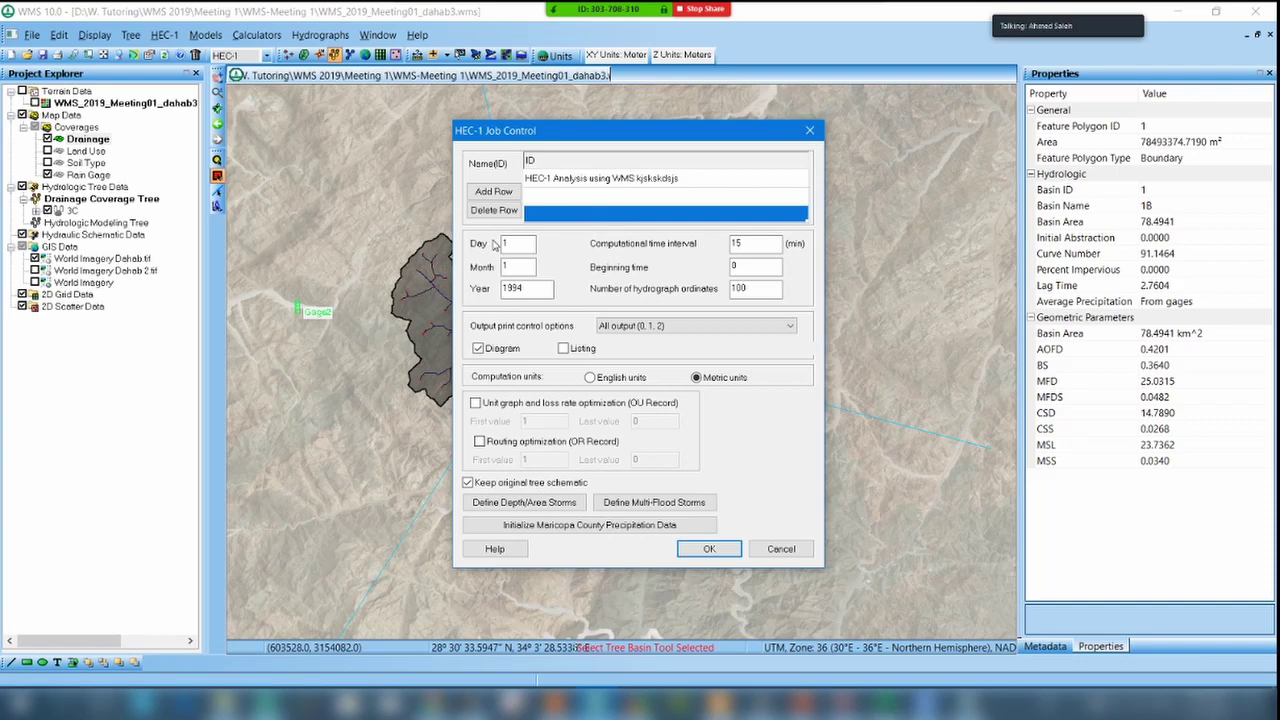
# Set the simulation's starting date to day 10, month 4, year 2019.
pyautogui.click(512, 243)
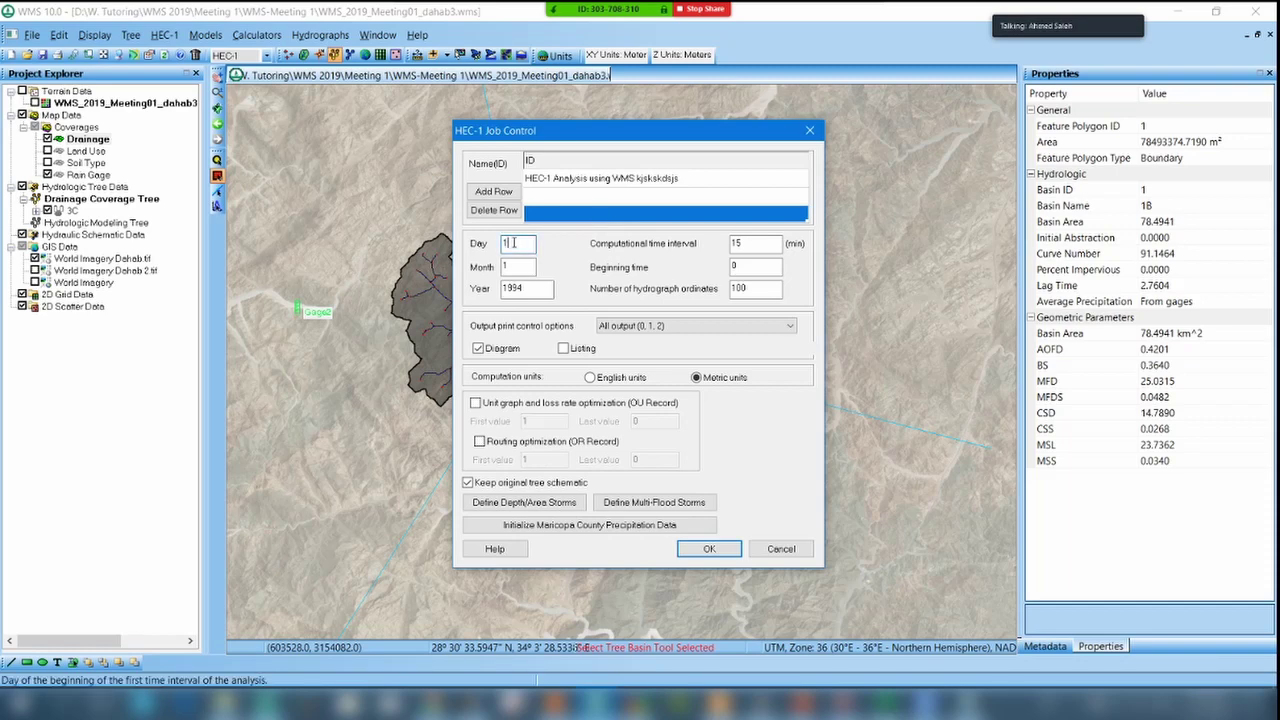
pyautogui.write('0')
pyautogui.press('Tab')
pyautogui.write('4')
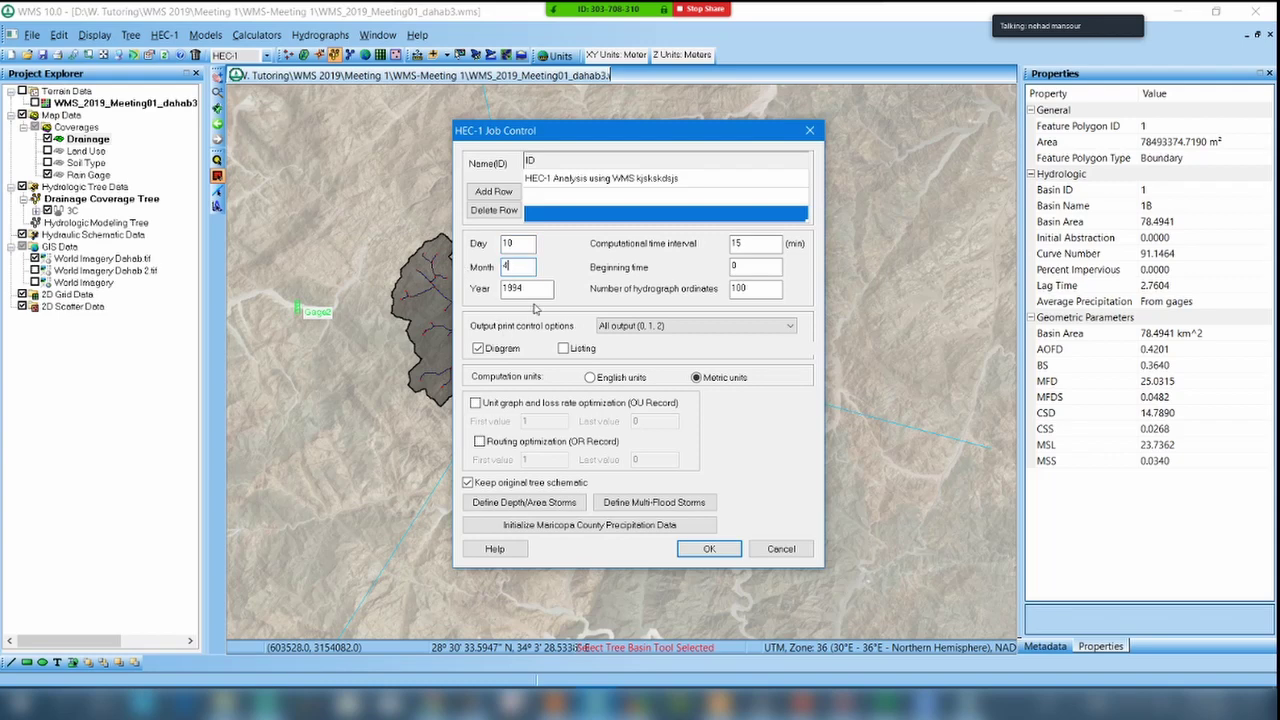
pyautogui.press('Tab')
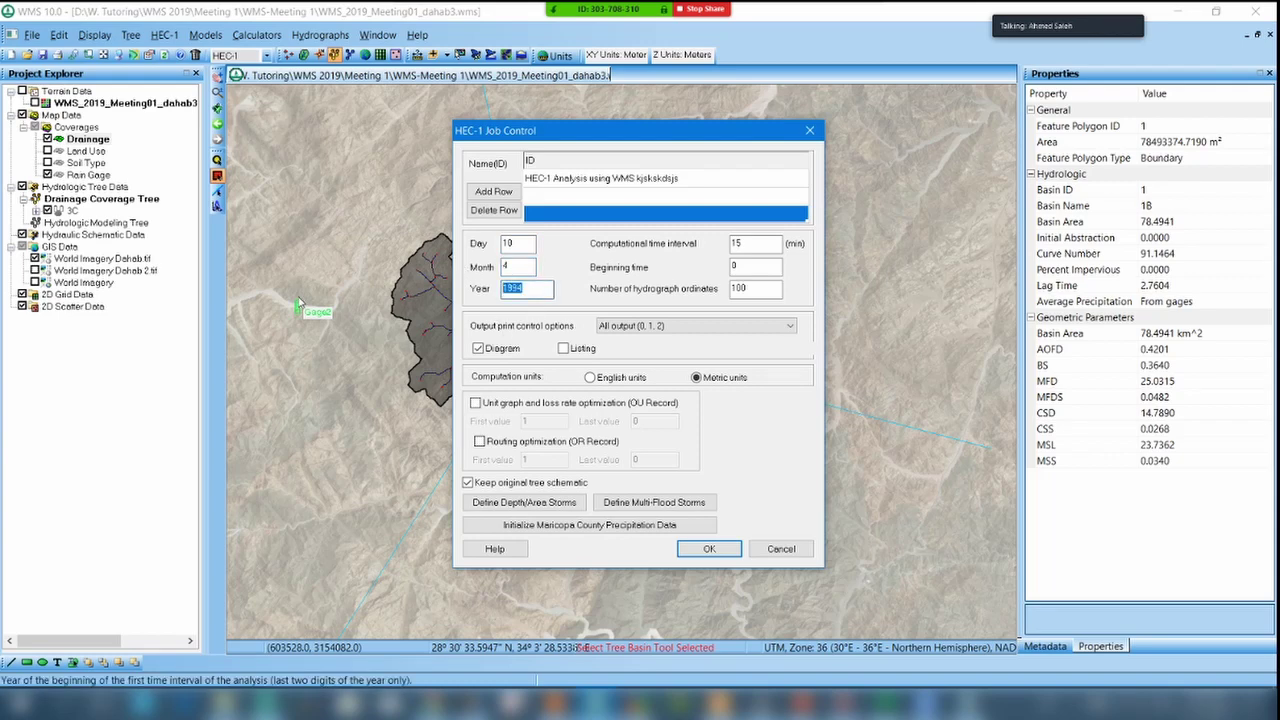
pyautogui.write('20')
# Try 14 as the simulation's starting month in the job control, and set the month back to 4.
pyautogui.hotkey('shift', 'Tab')
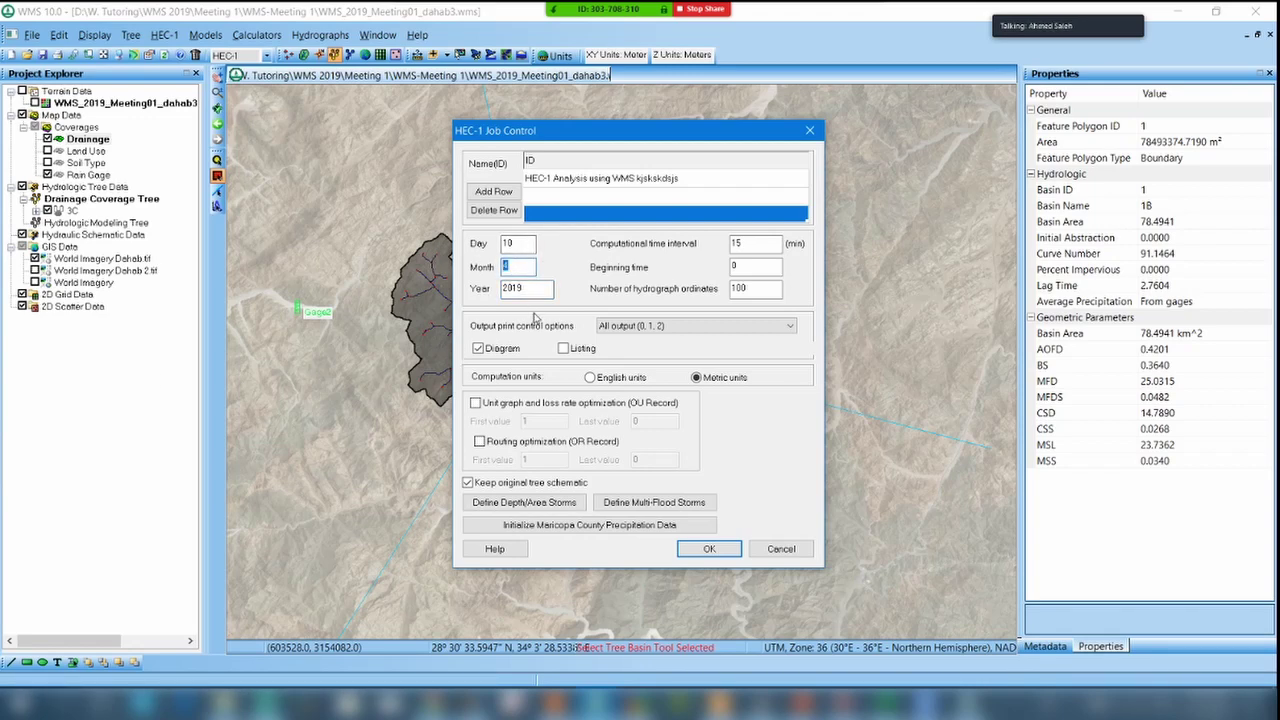
pyautogui.write('14')
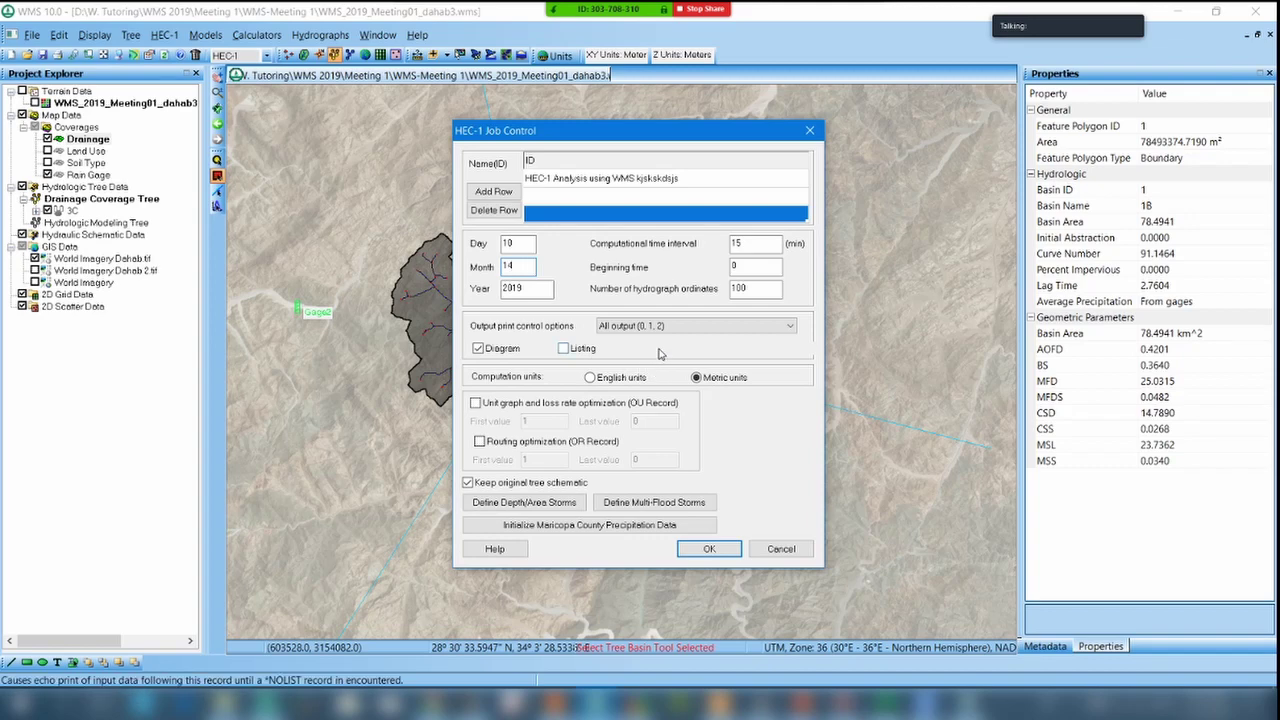
pyautogui.press('Tab')
pyautogui.hotkey('shift', 'Tab')
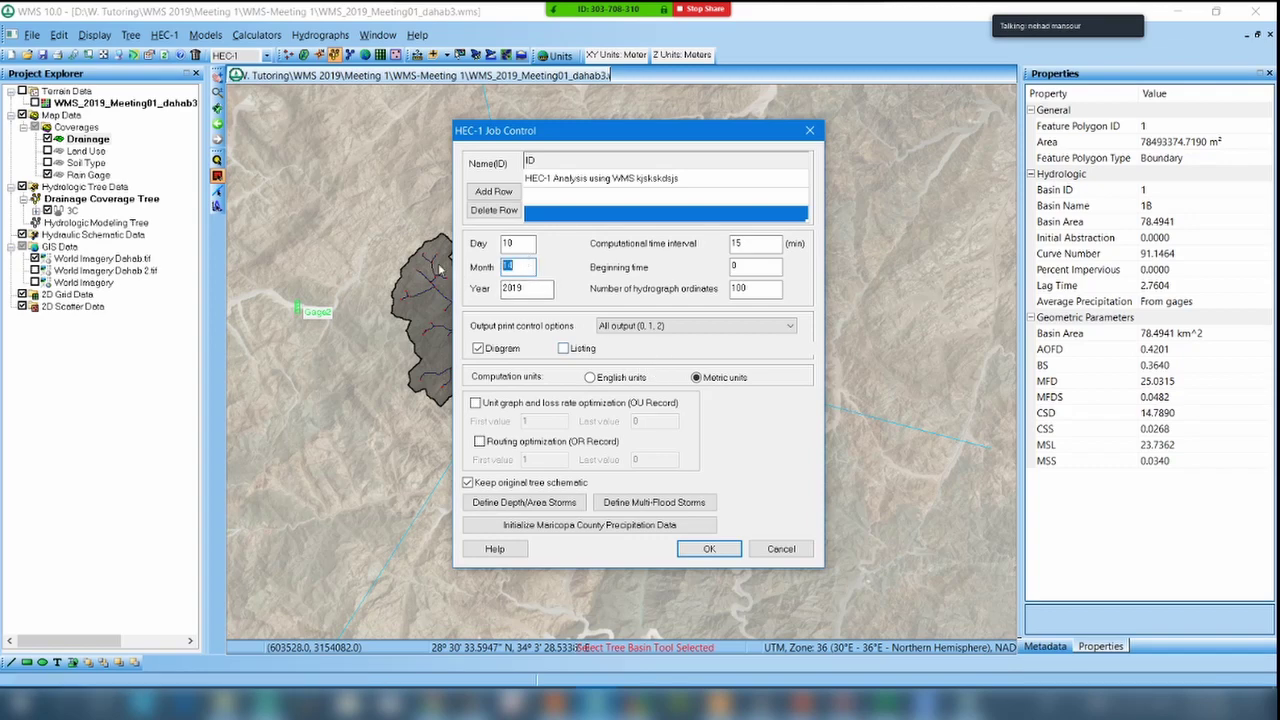
pyautogui.write('4')
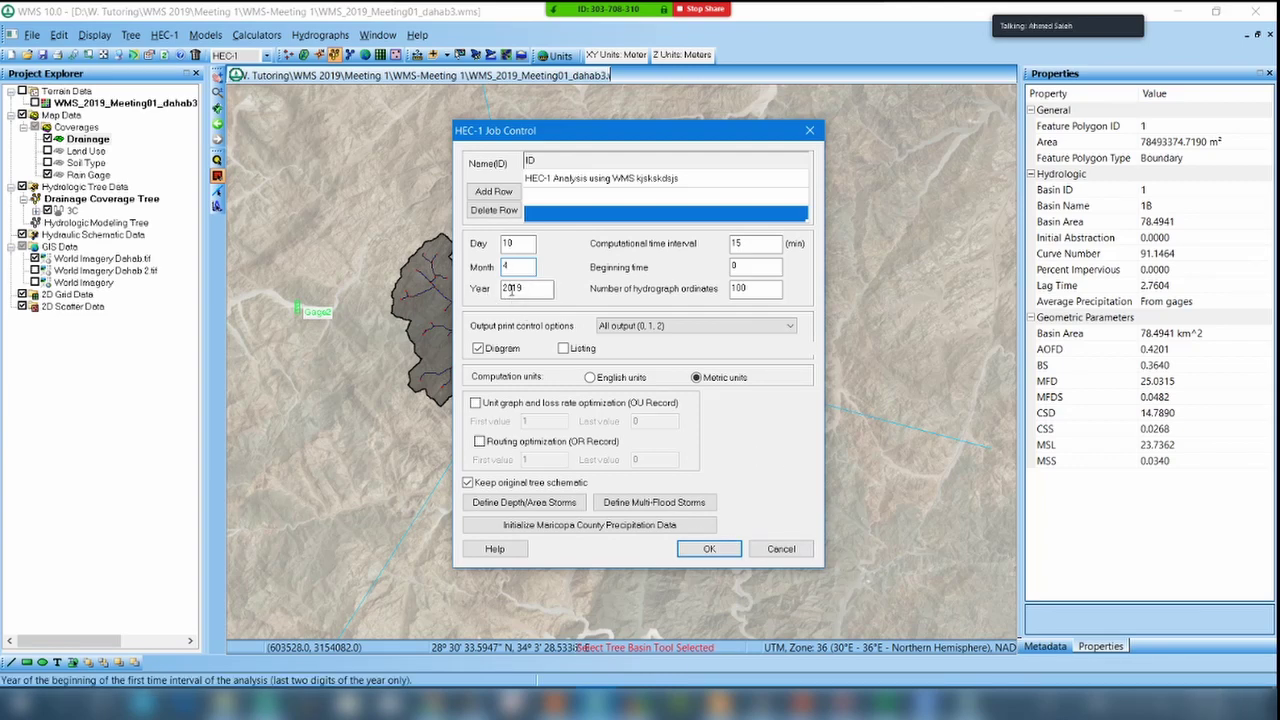
pyautogui.moveTo(517, 288); pyautogui.dragTo(501, 288)
pyautogui.click(531, 293)
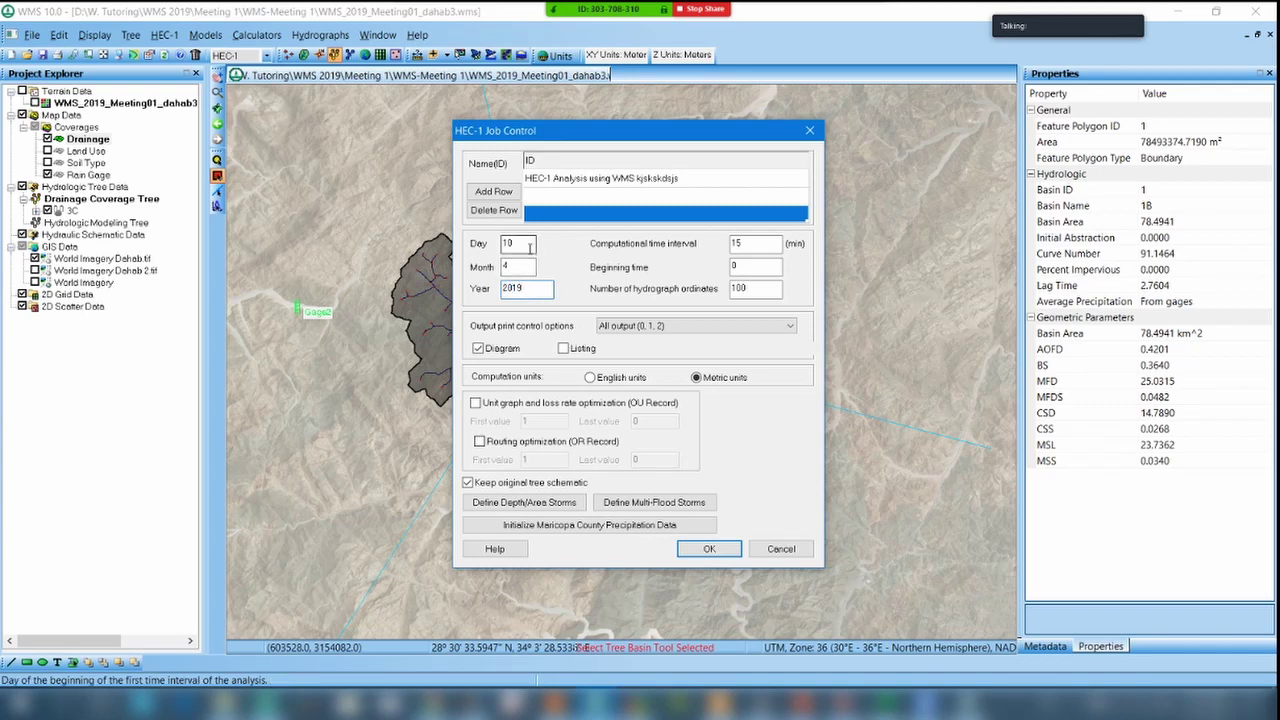
# Accept the job control settings, rerun the HEC-1 model check, and close its report.
pyautogui.click(709, 549)
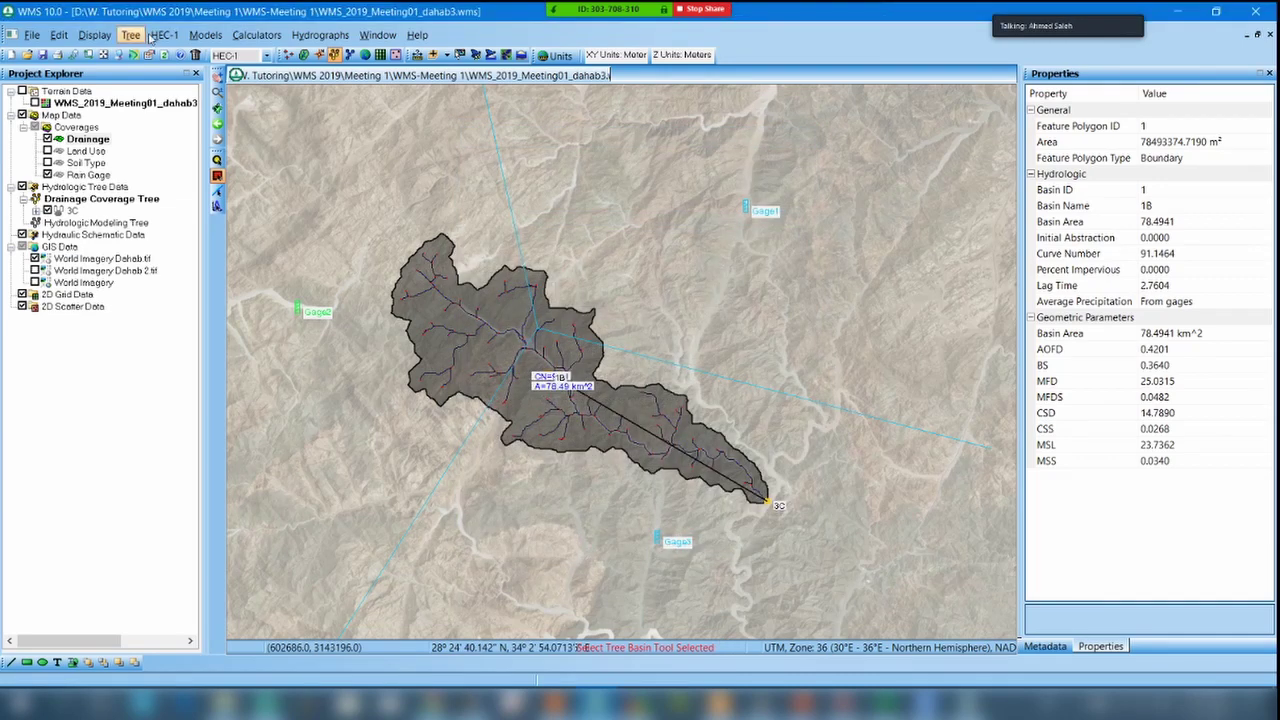
pyautogui.click(164, 34)
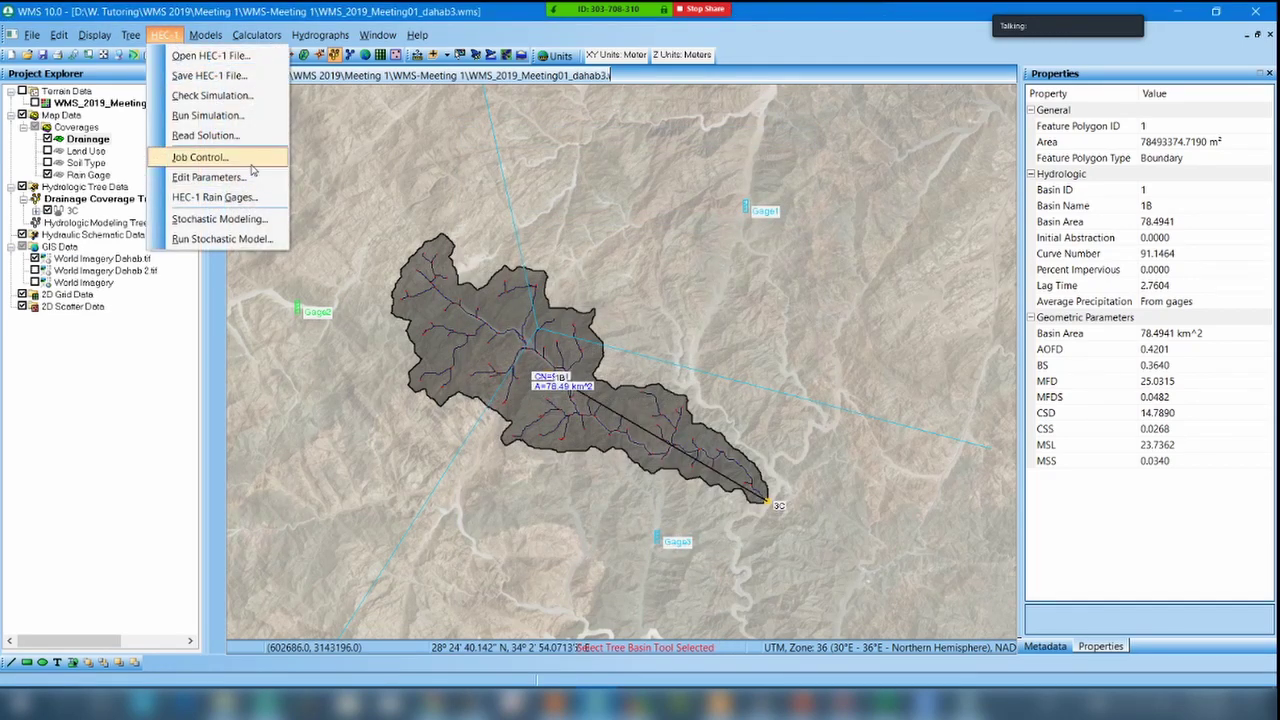
pyautogui.click(265, 95)
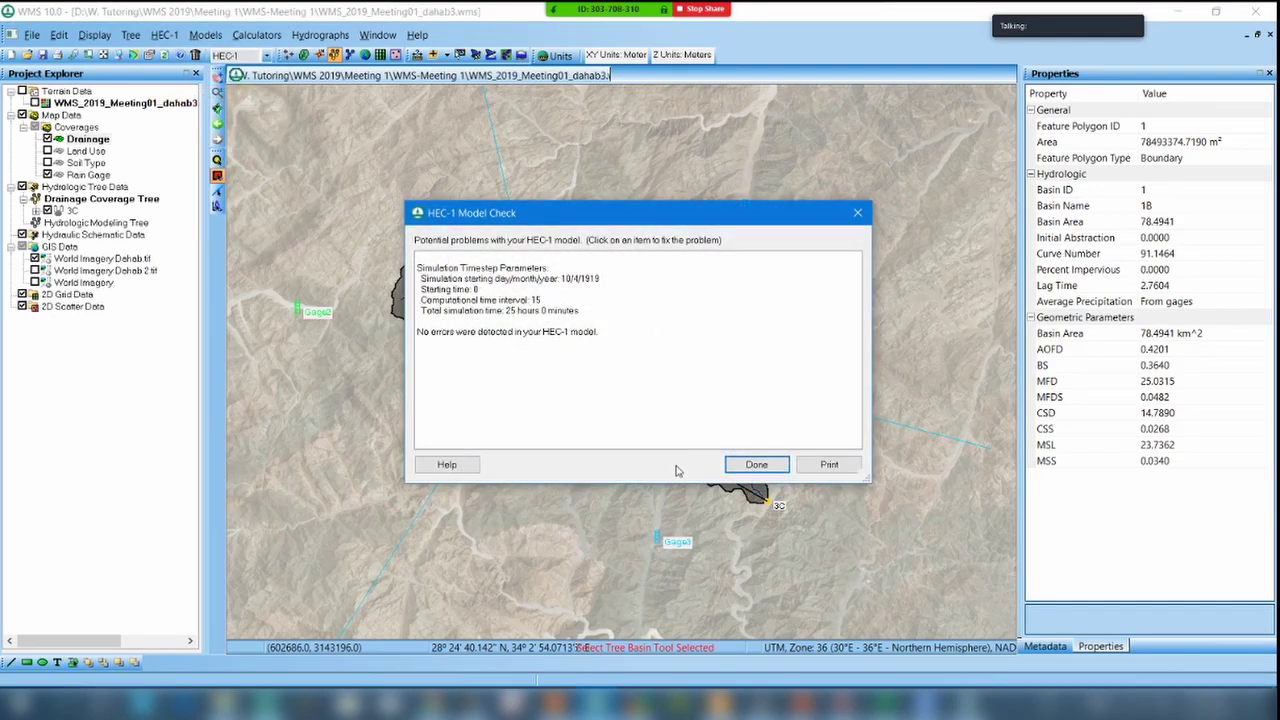
pyautogui.click(756, 464)
# Run the HEC-1 simulation with the untitled.out and untitled.sol files, read in the solution, and view basin 1B's hydrograph.
pyautogui.click(164, 34)
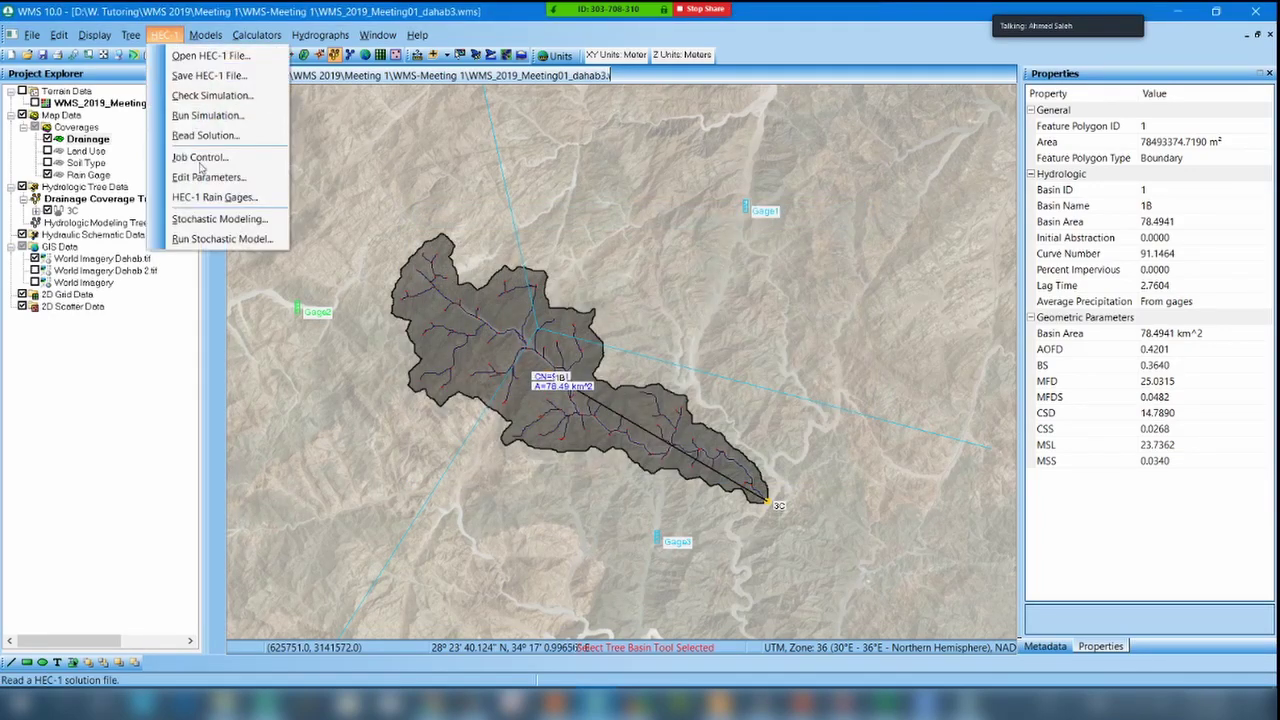
pyautogui.click(240, 115)
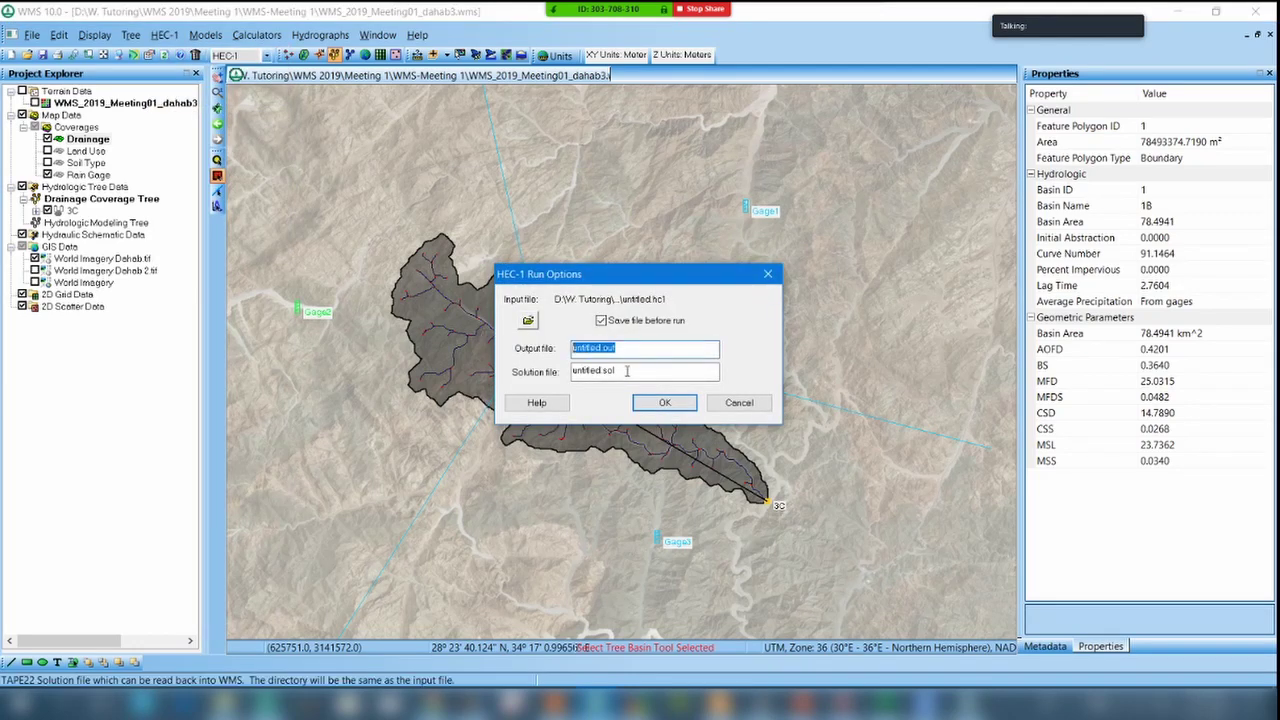
pyautogui.click(627, 371)
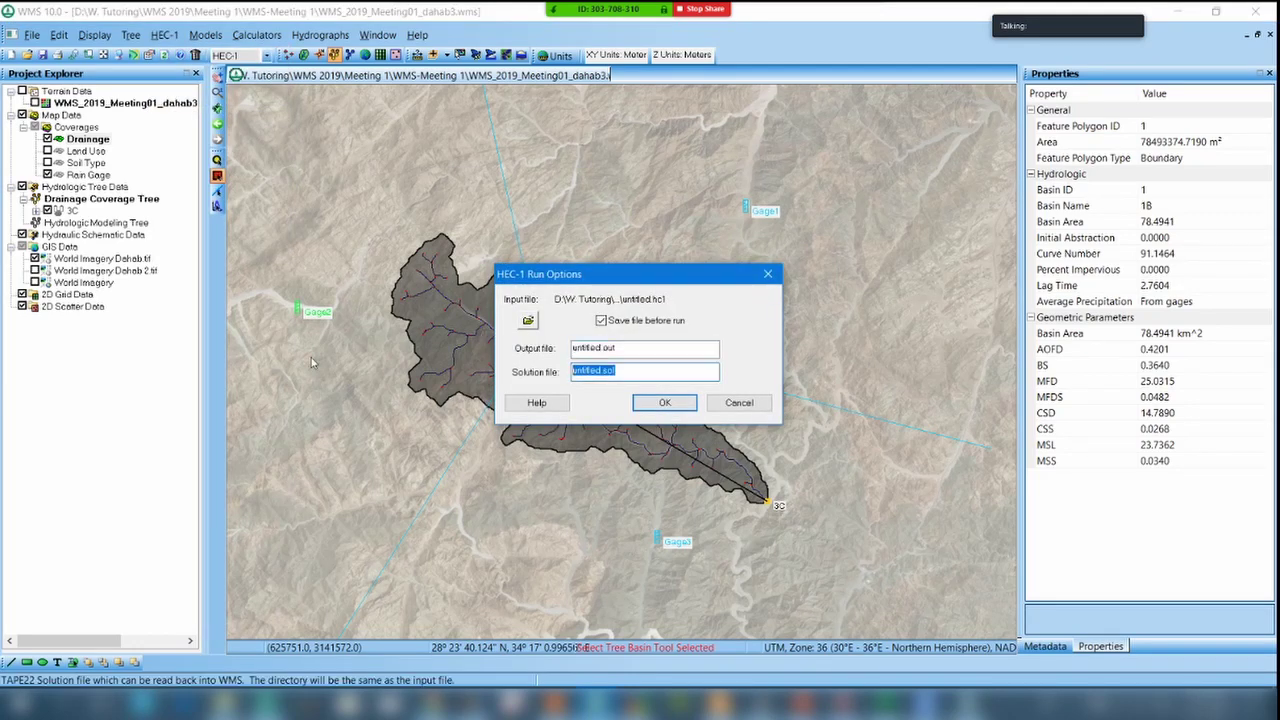
pyautogui.click(661, 406)
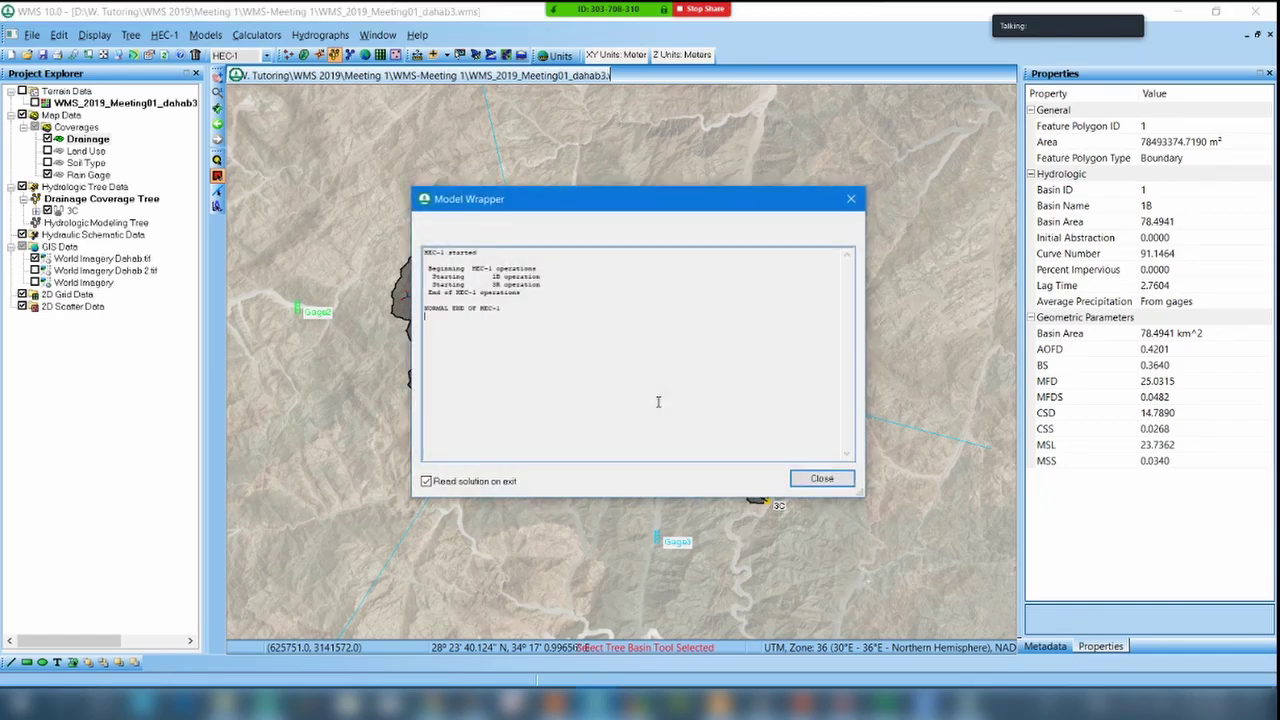
pyautogui.click(822, 478)
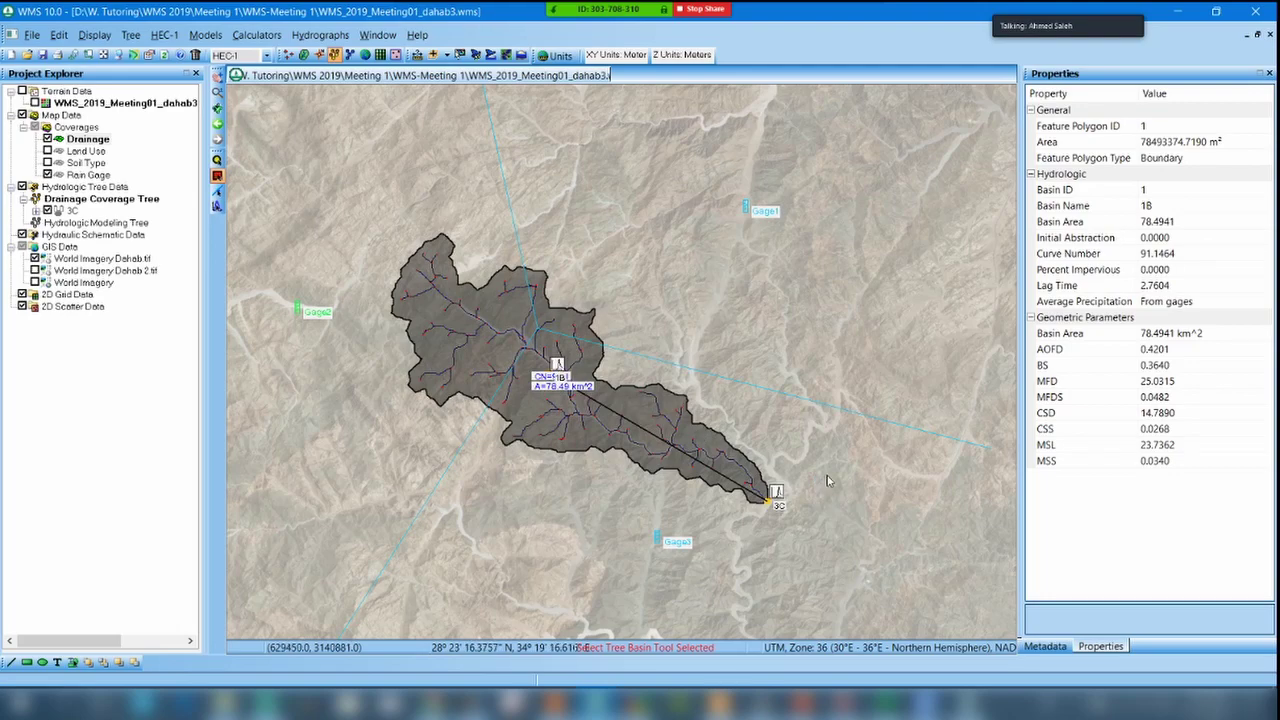
pyautogui.doubleClick(558, 366)
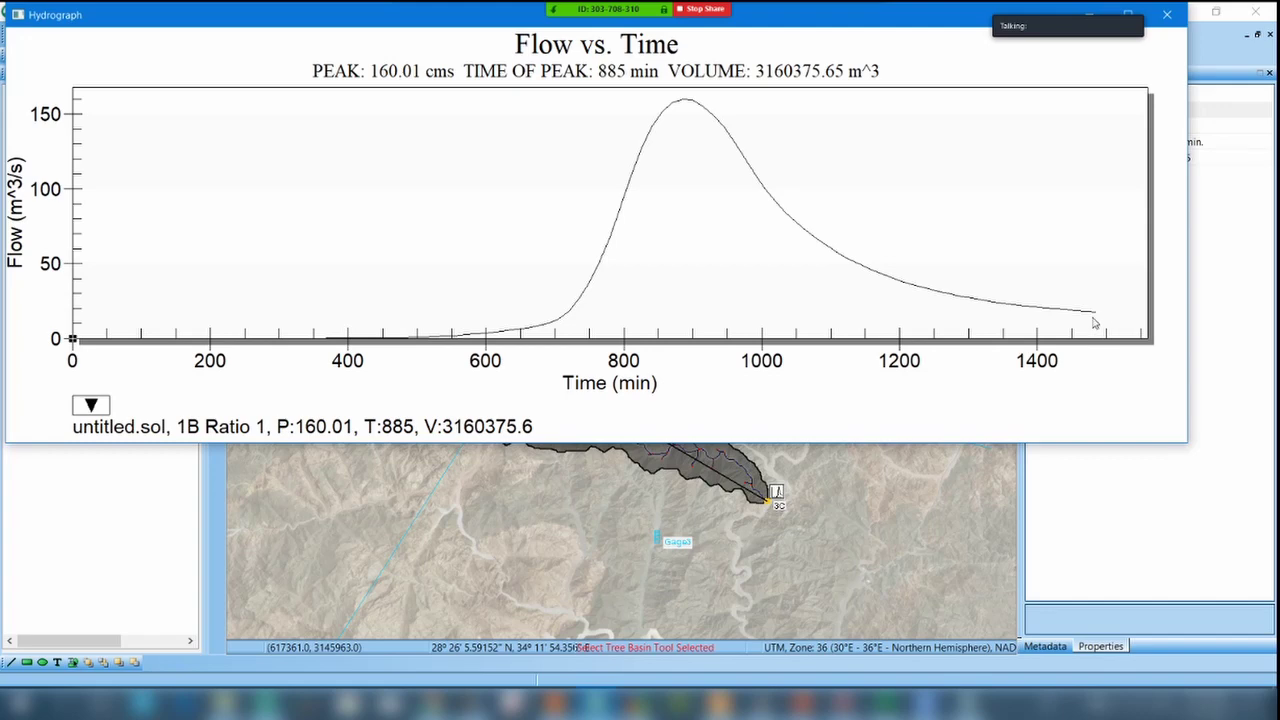
pyautogui.click(1166, 14)
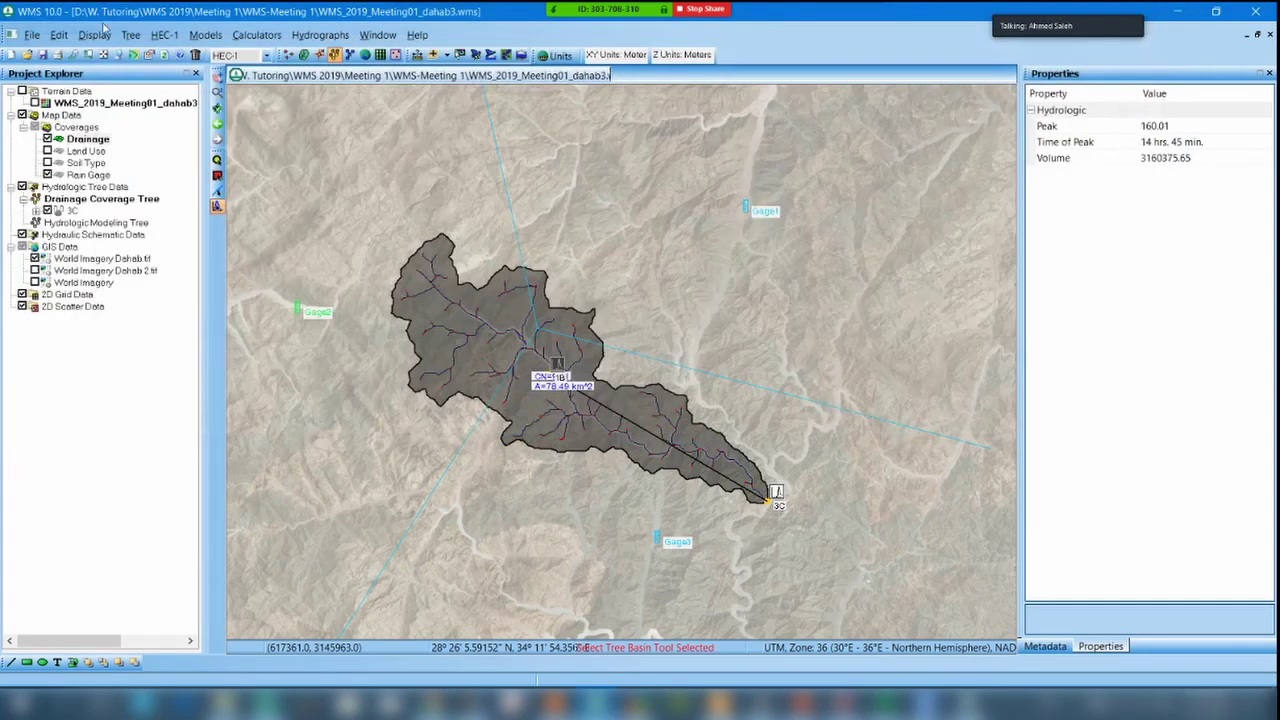
# Set the number of hydrograph ordinates to 140 in the HEC-1 job control.
pyautogui.click(164, 34)
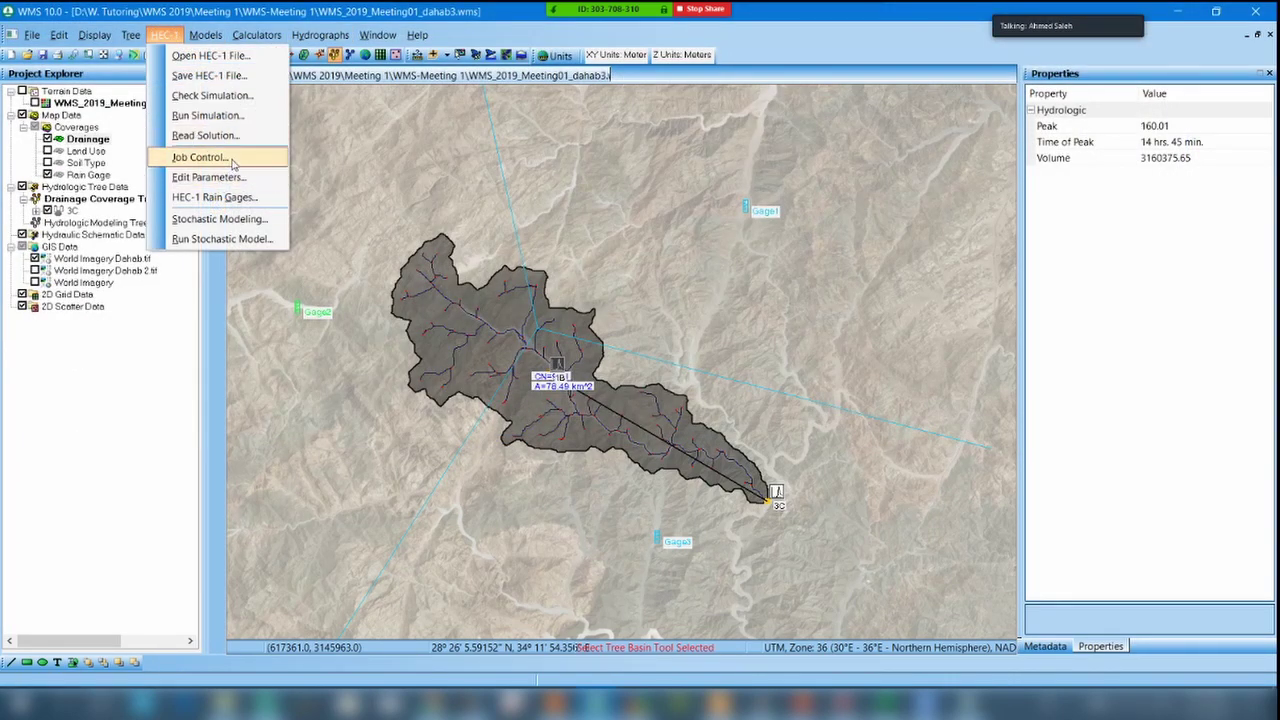
pyautogui.click(200, 157)
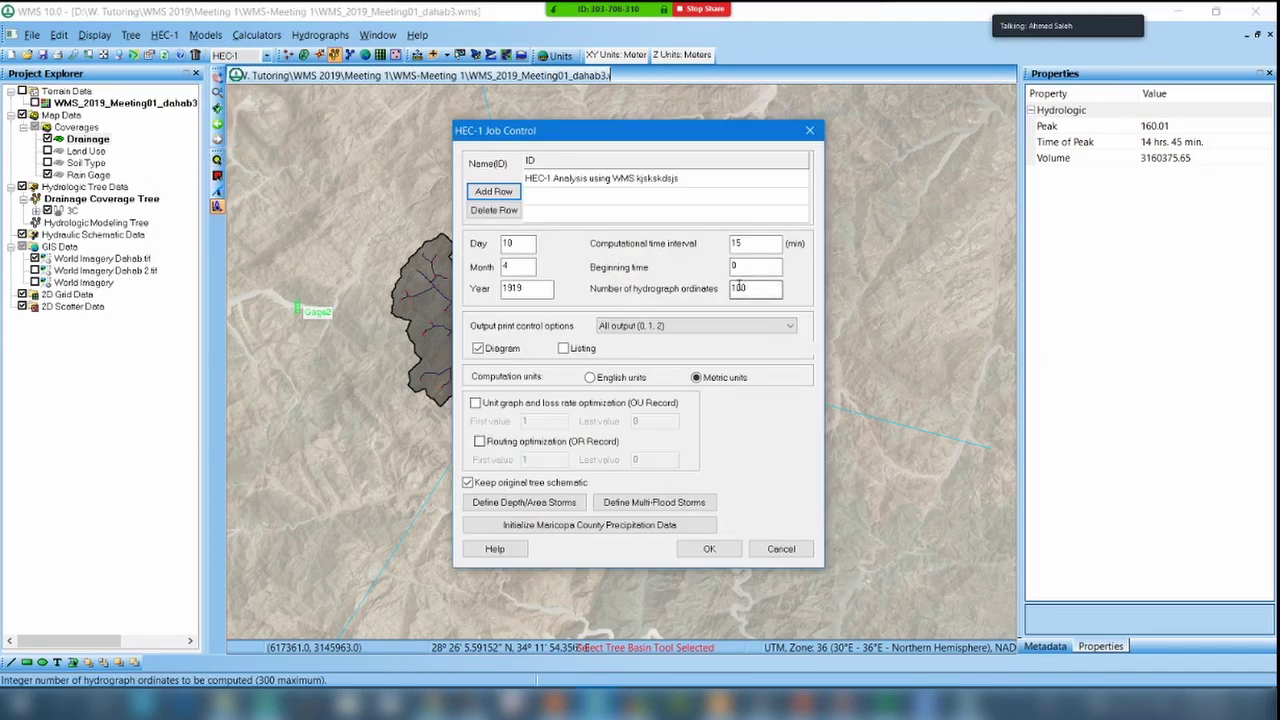
pyautogui.click(738, 287)
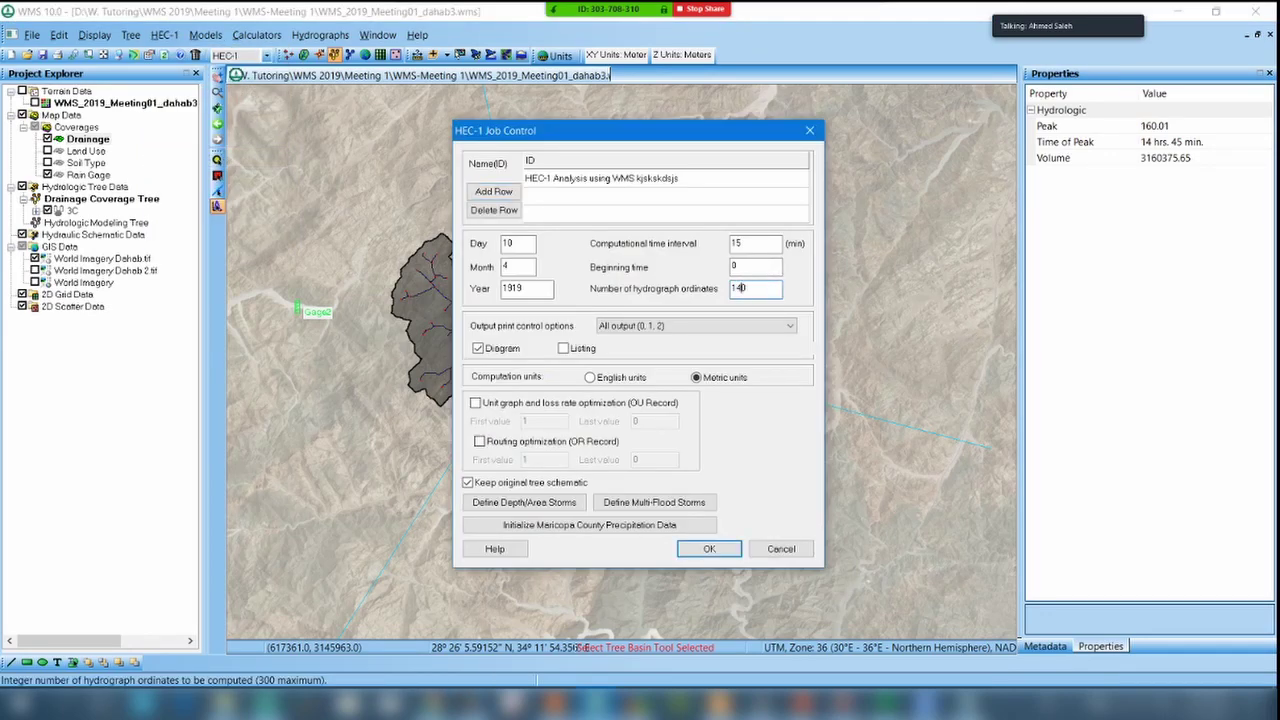
pyautogui.write('4')
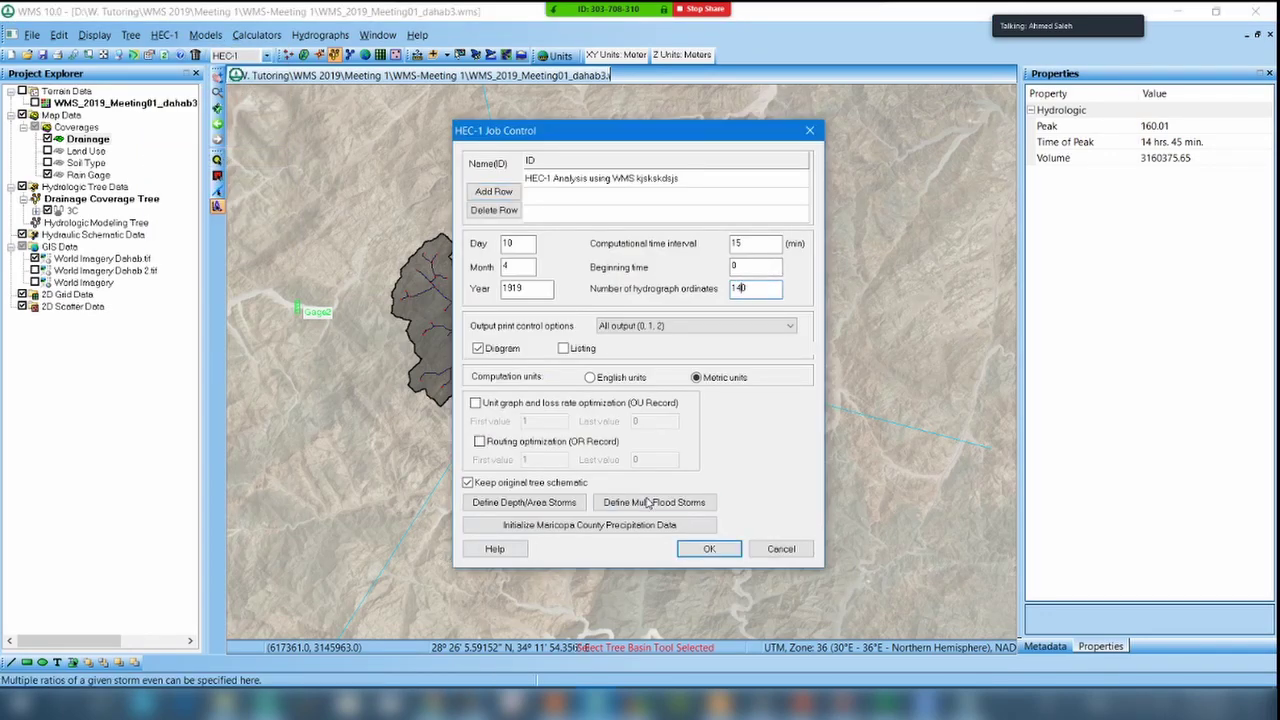
pyautogui.click(707, 549)
# Run the HEC-1 simulation again with the same output and solution files, and read in its solution.
pyautogui.click(164, 34)
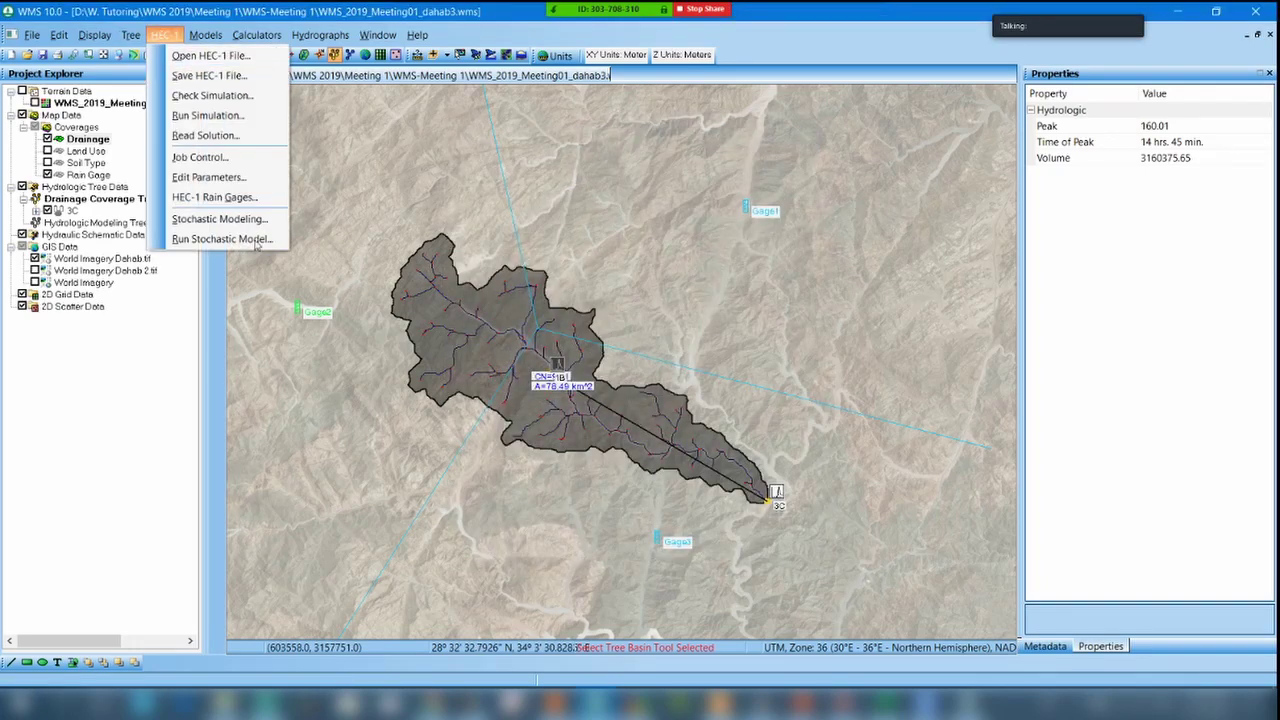
pyautogui.click(210, 115)
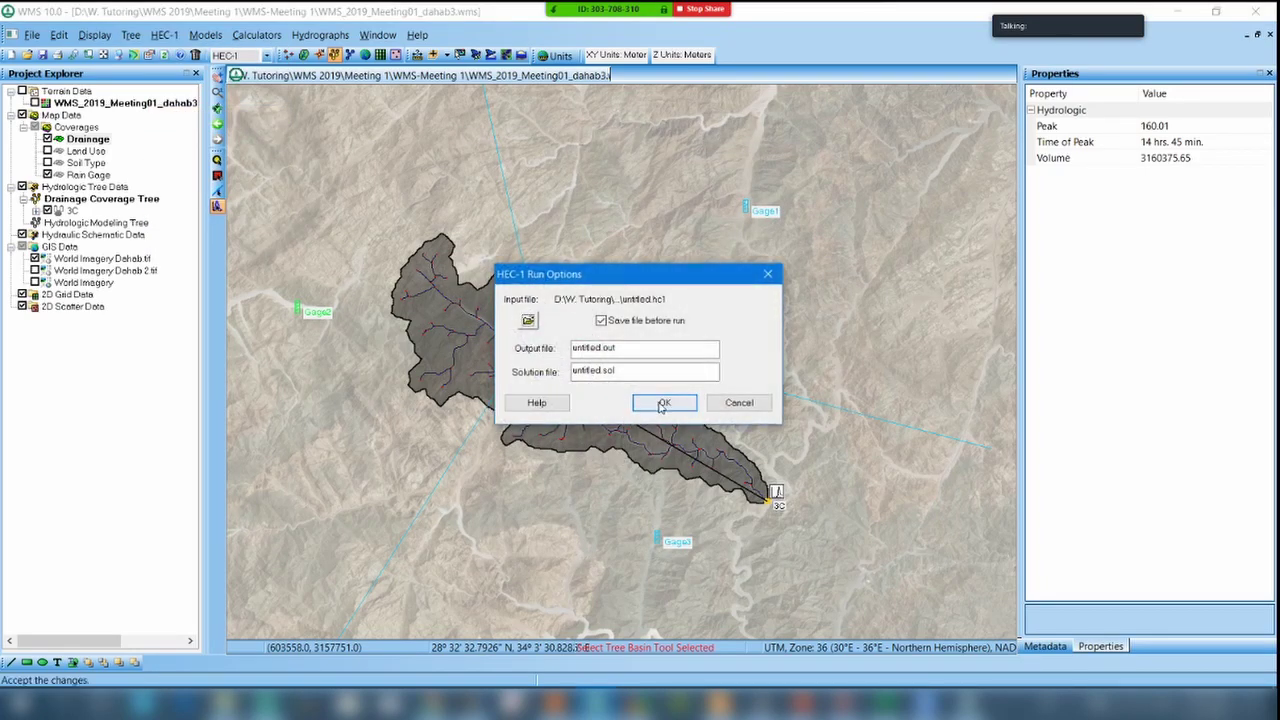
pyautogui.click(661, 404)
pyautogui.click(823, 478)
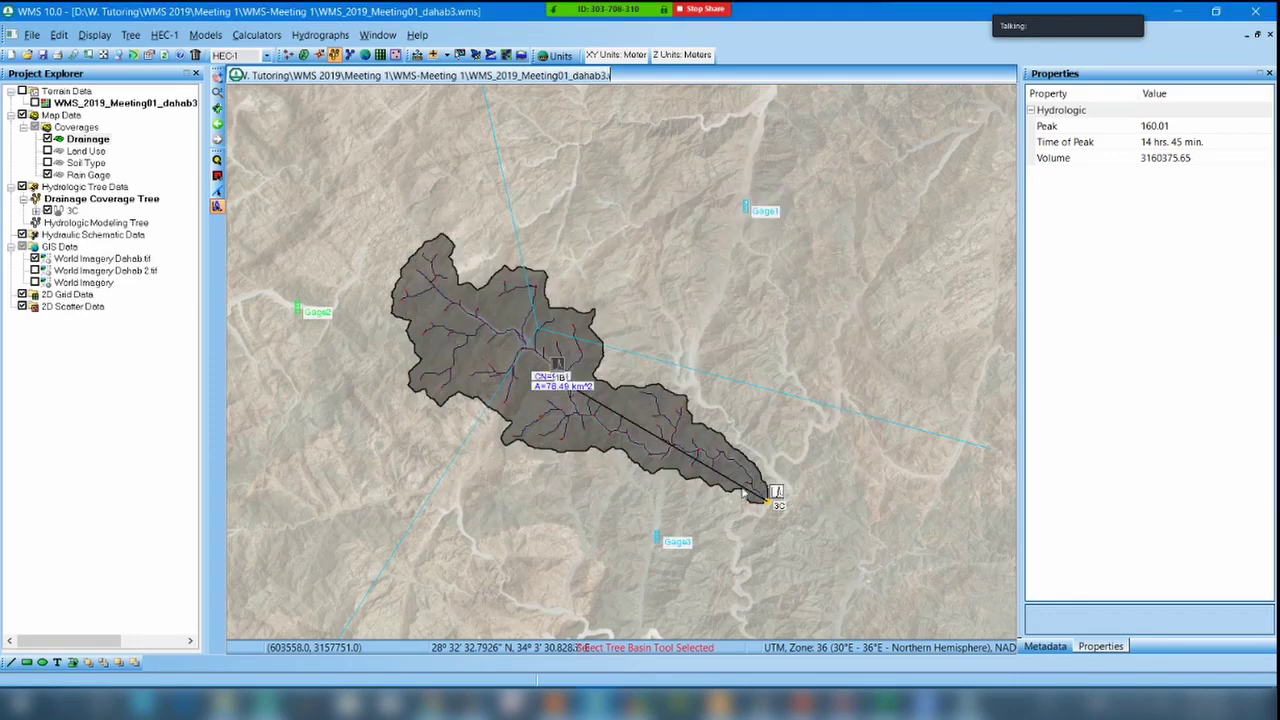
# Open basin 1B's hydrograph plot and enlarge its window to compare the curves of both runs.
pyautogui.doubleClick(562, 370)
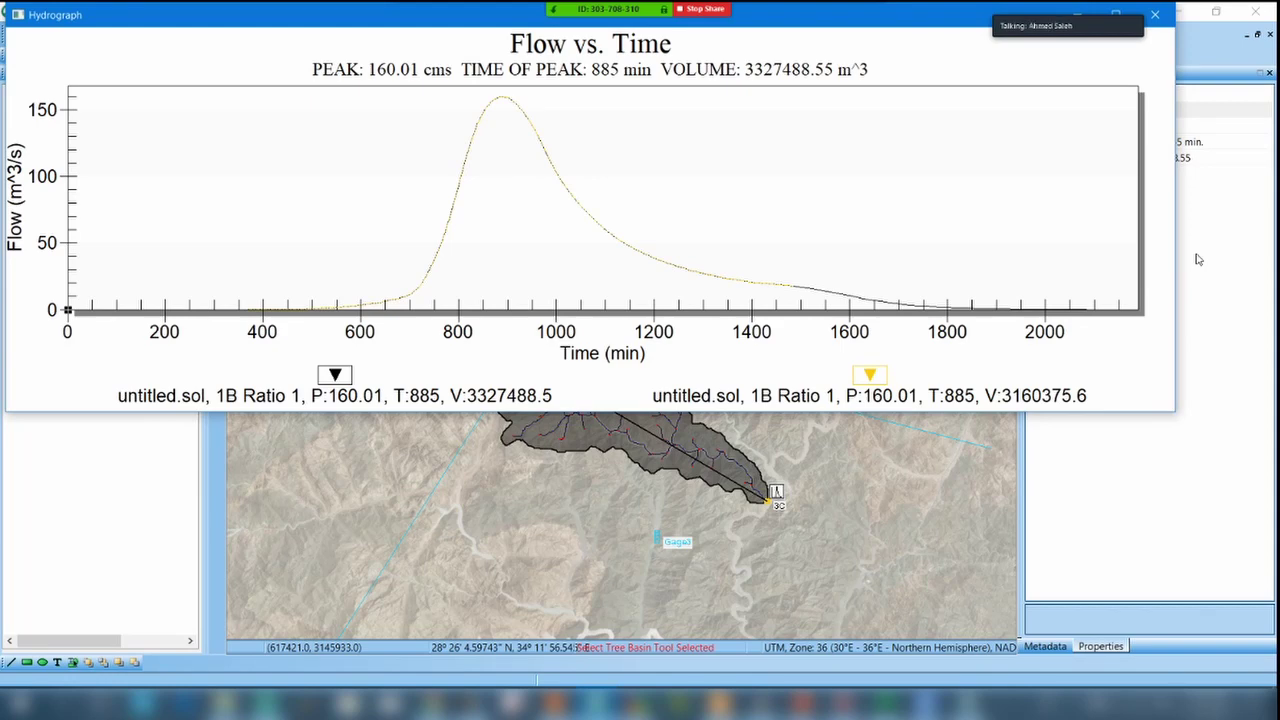
pyautogui.doubleClick(385, 8)
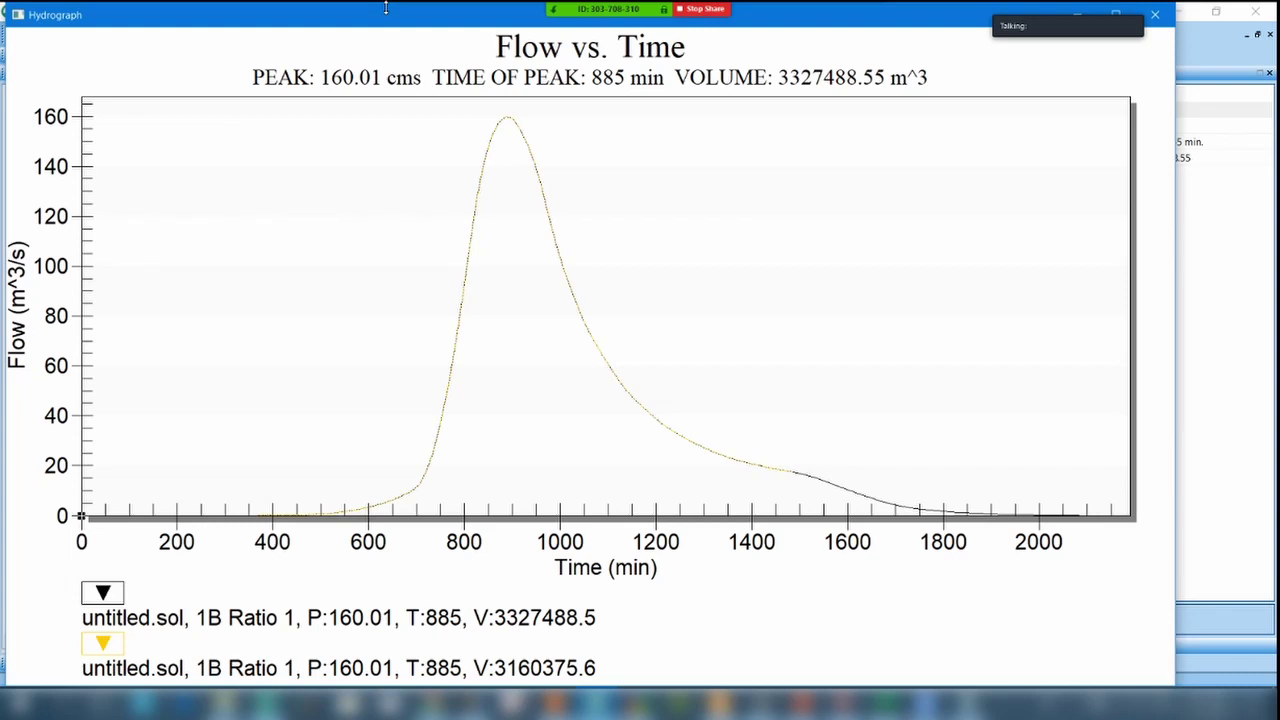
pyautogui.moveTo(536, 8)
# Open the Flow vs. Time plot's customization and replace its main title with "Hydrograph".
pyautogui.doubleClick(267, 153)
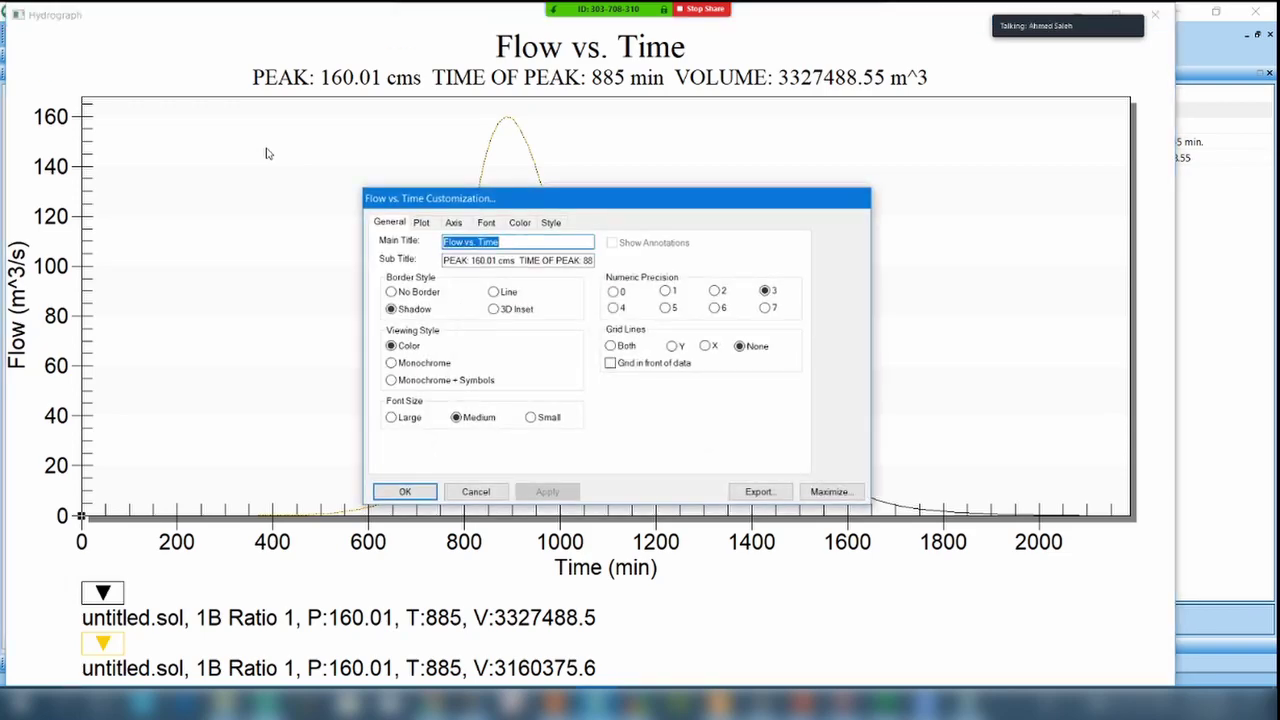
pyautogui.moveTo(507, 201); pyautogui.dragTo(543, 156)
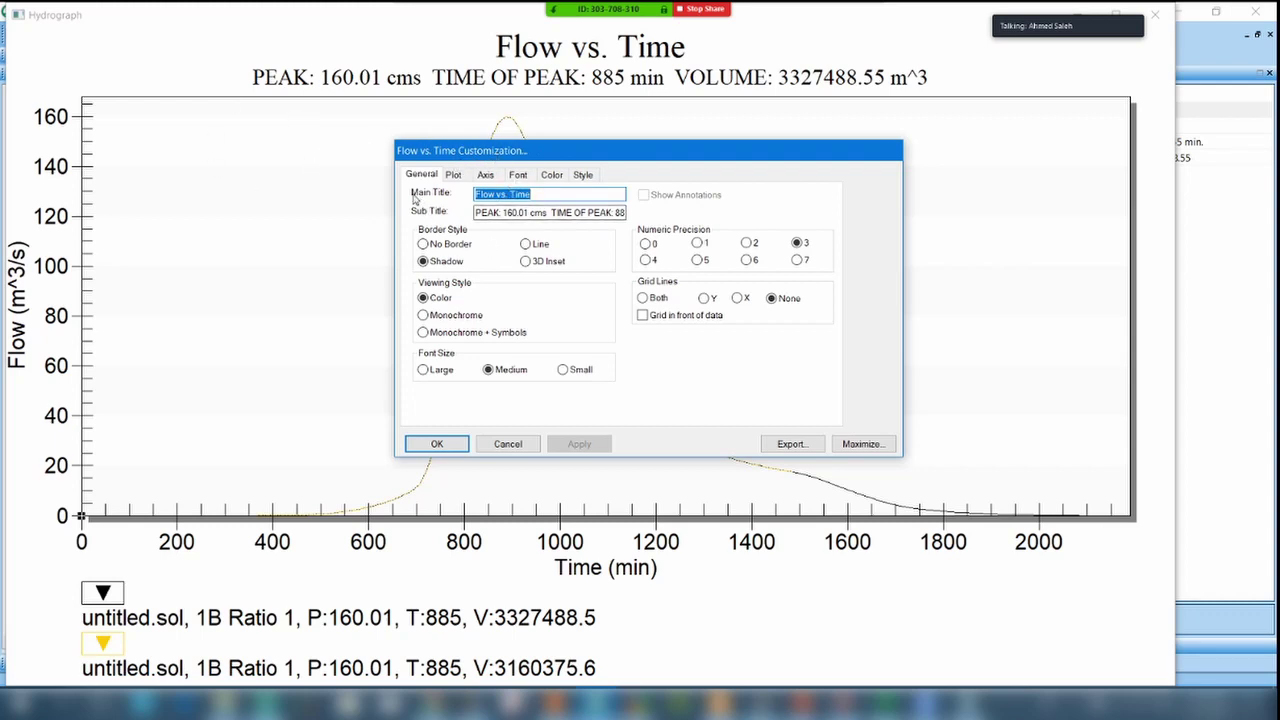
pyautogui.click(565, 190)
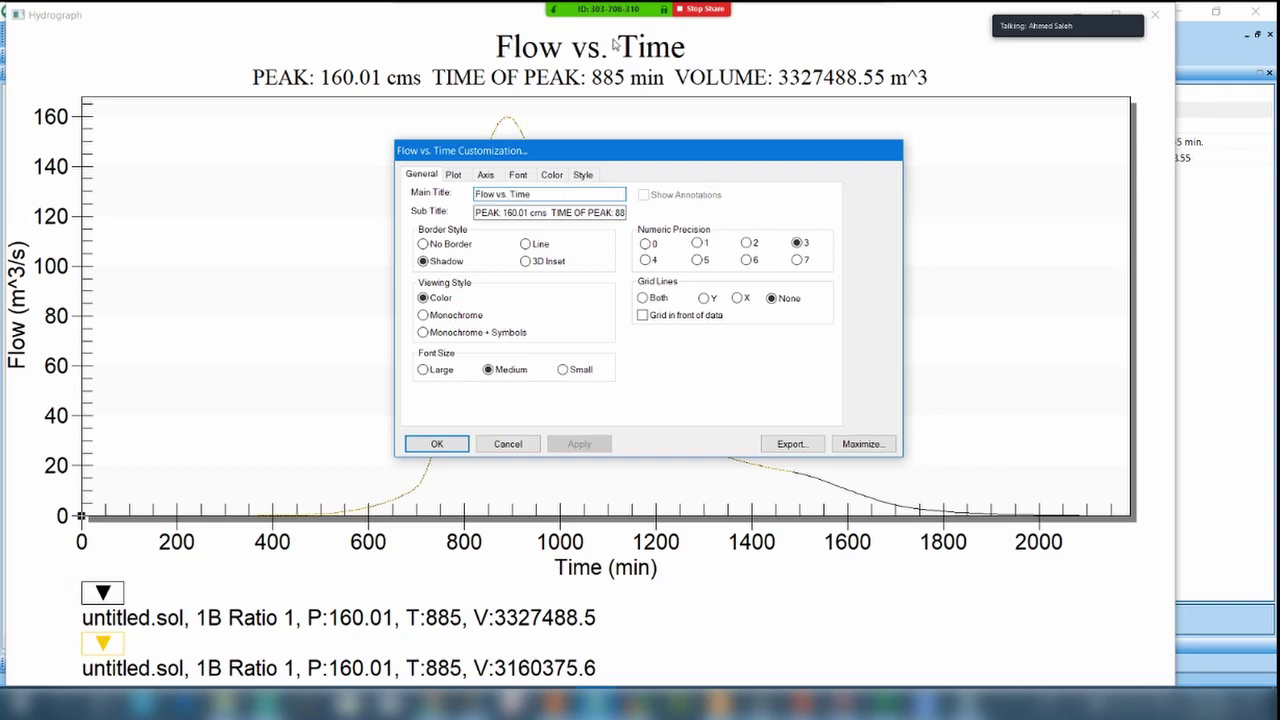
pyautogui.click(147, 148)
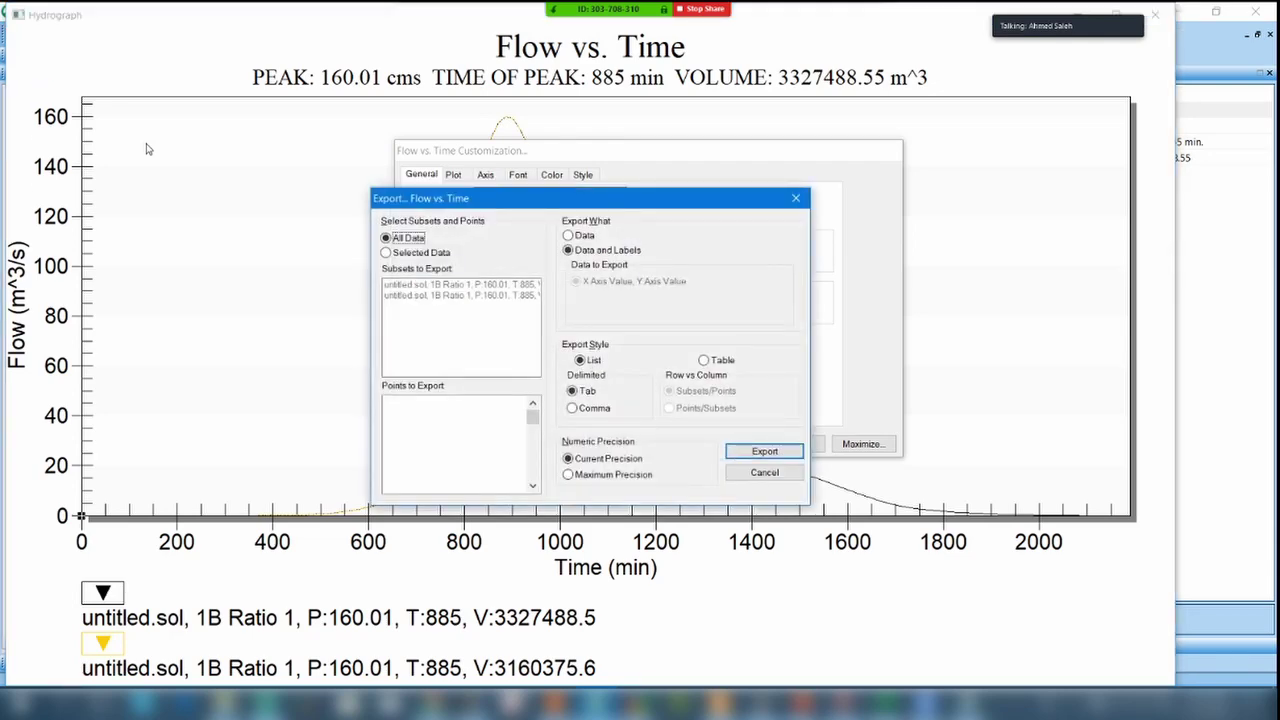
pyautogui.press('Escape')
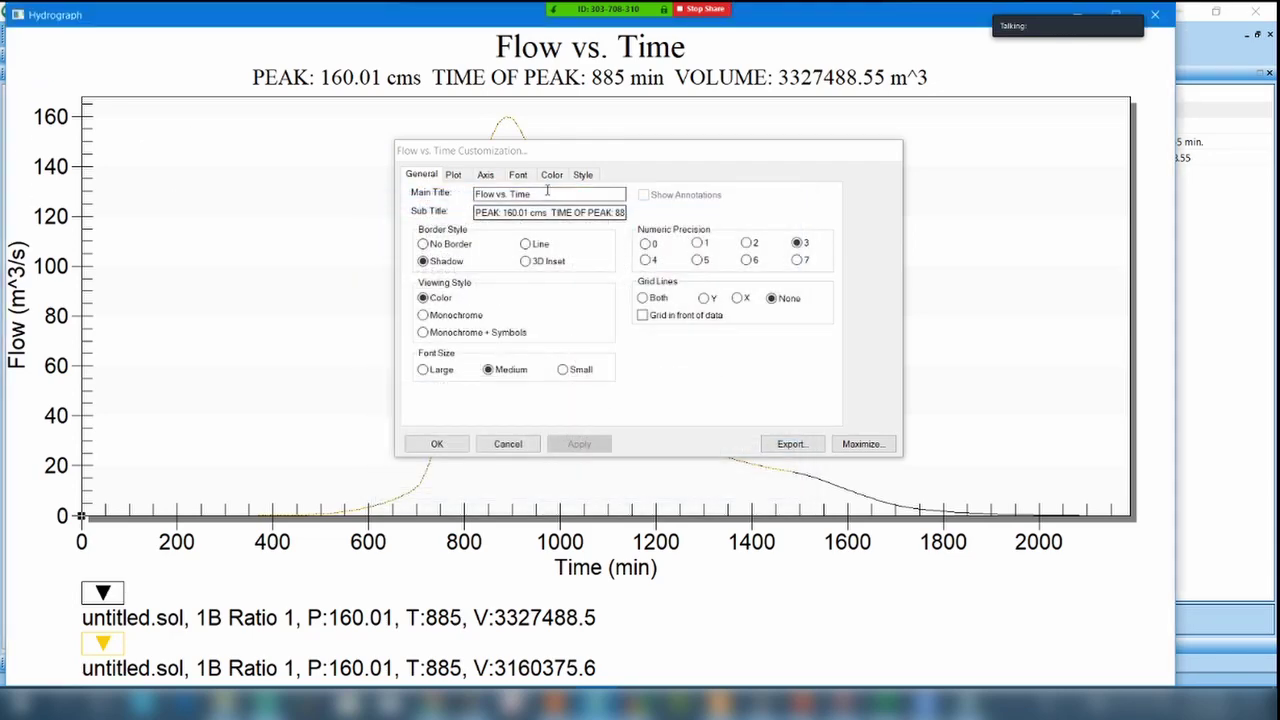
pyautogui.write('Hydrograph')
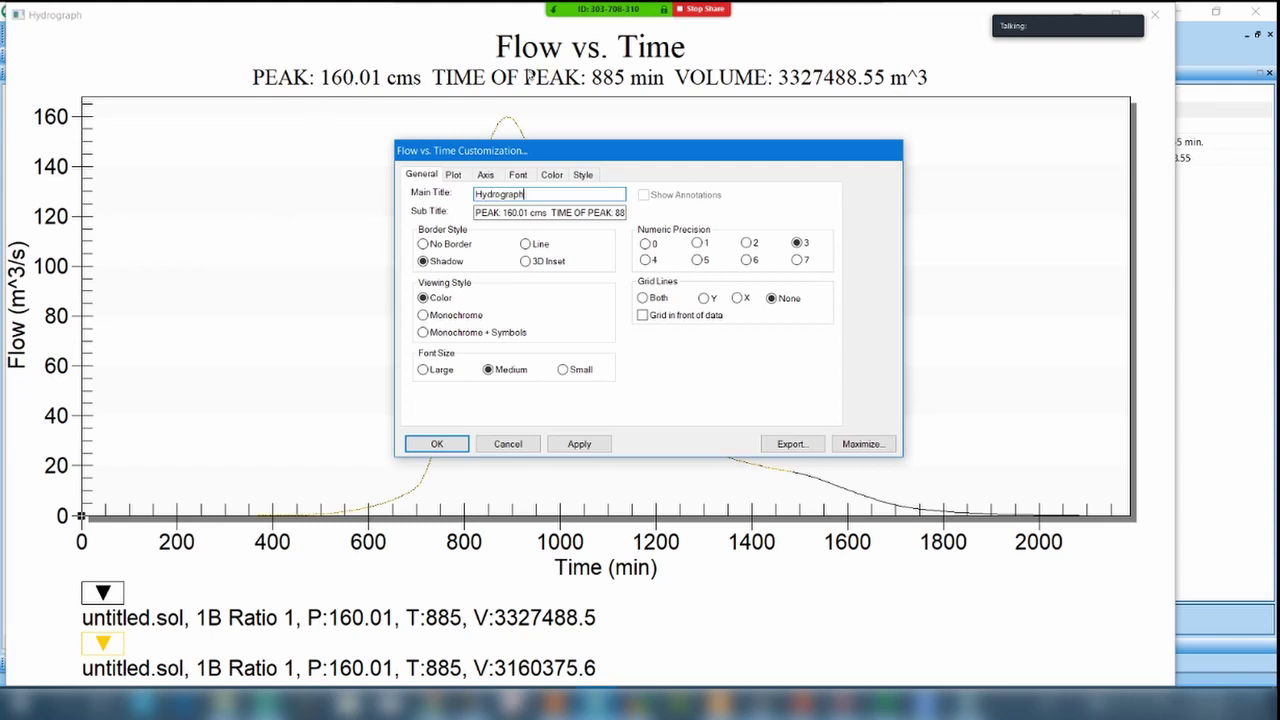
# Remove the time of peak from the plot's subtitle, apply the new titles, and move the customization dialog off the curve.
pyautogui.click(565, 212)
pyautogui.doubleClick(561, 212)
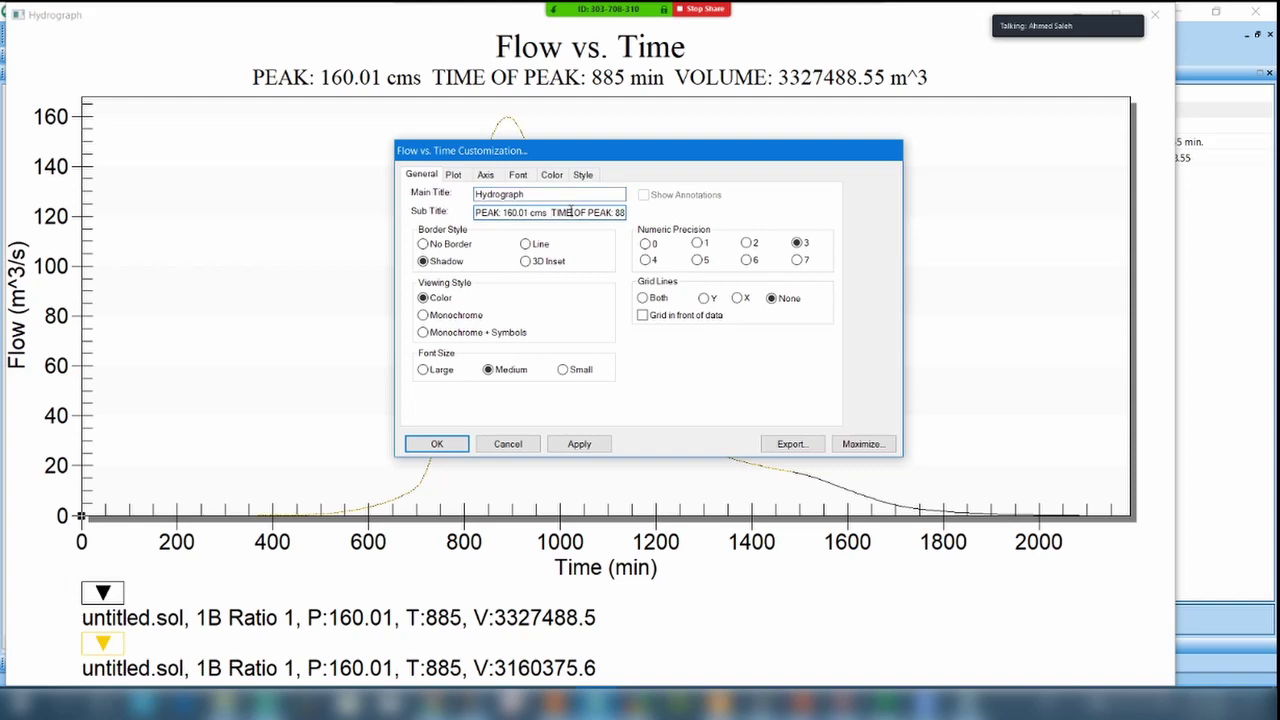
pyautogui.click(501, 212)
pyautogui.moveTo(552, 213); pyautogui.dragTo(524, 222)
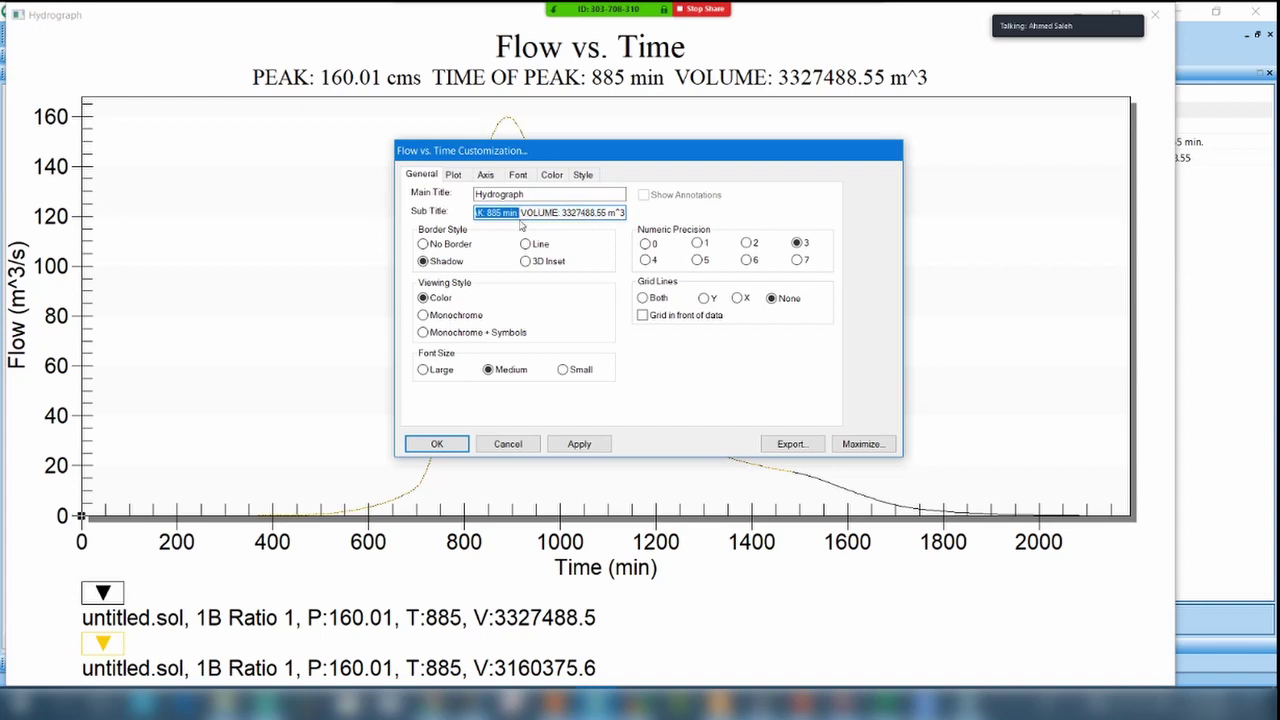
pyautogui.press('BackSpace')
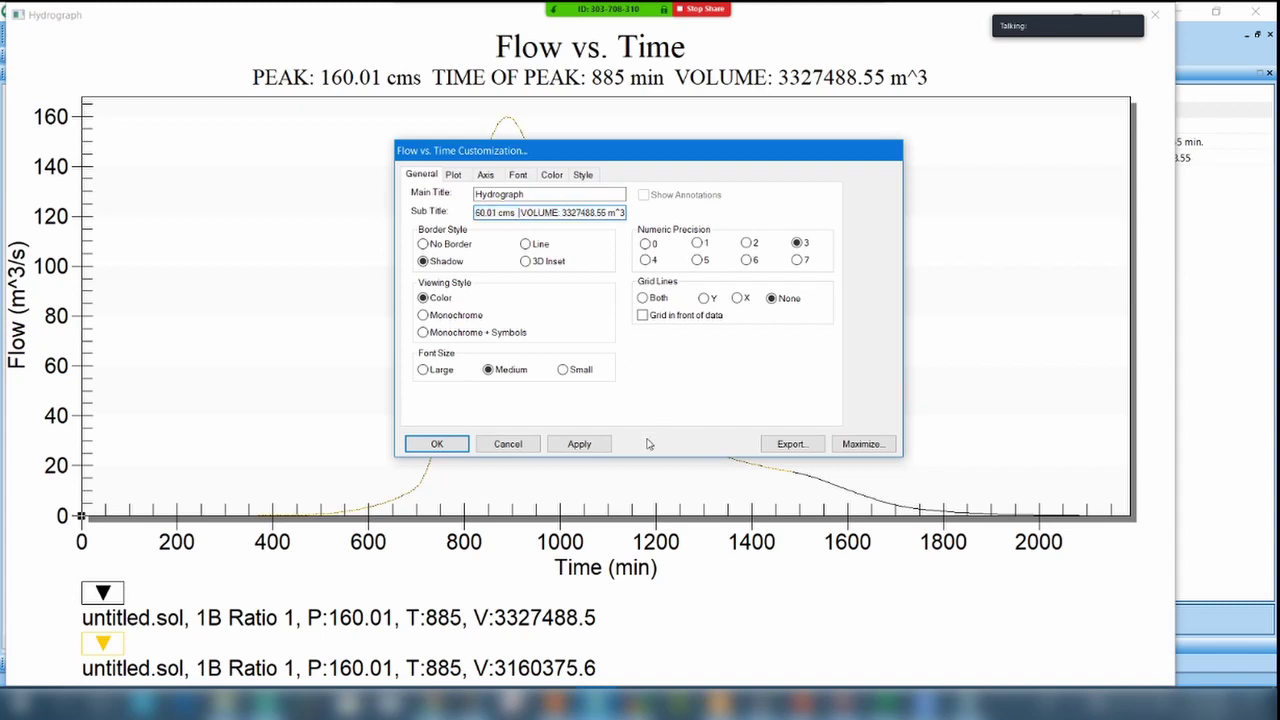
pyautogui.click(590, 444)
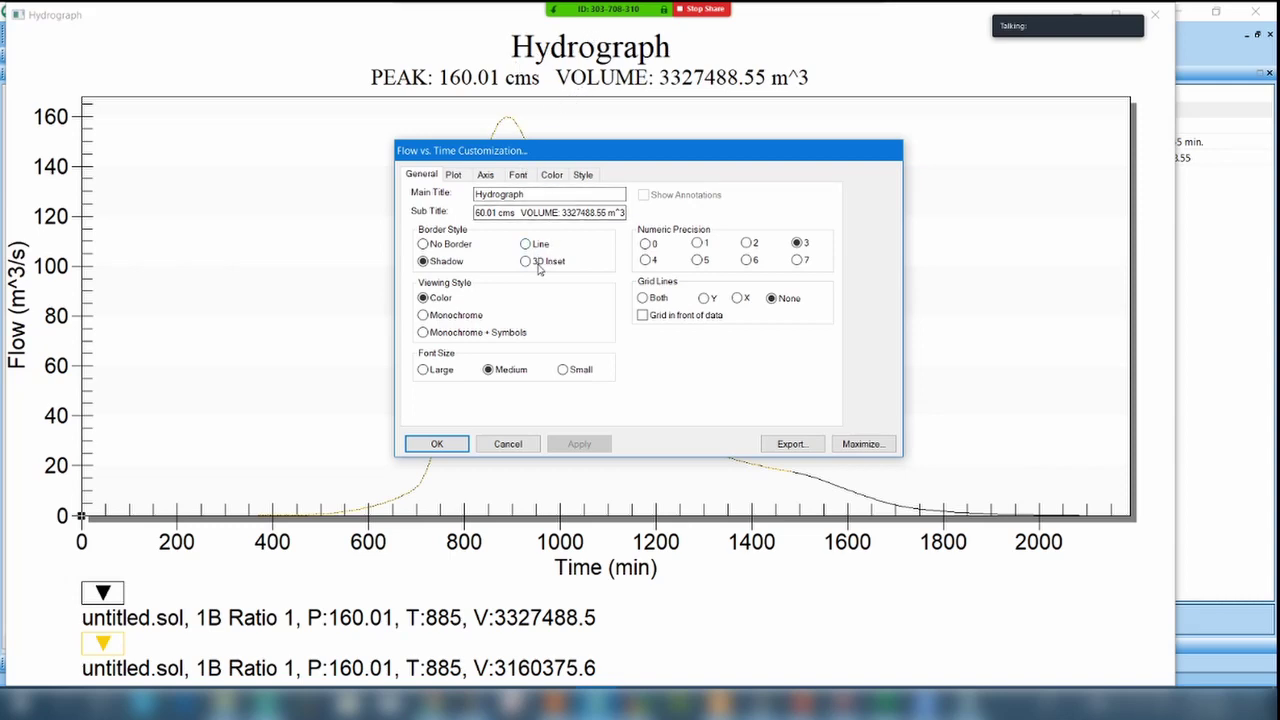
pyautogui.moveTo(644, 152); pyautogui.dragTo(1016, 103)
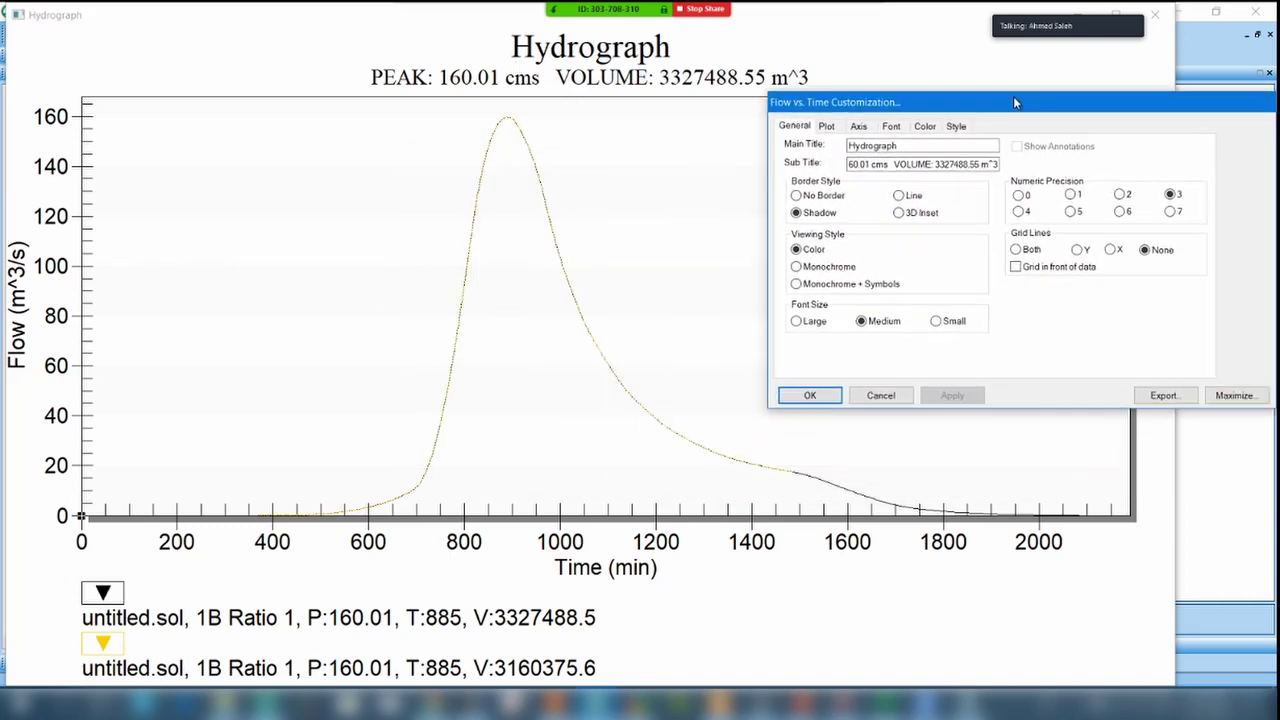
# Try the 3D Inset border style on the hydrograph plot, and restore the Shadow border style.
pyautogui.click(899, 213)
pyautogui.click(953, 398)
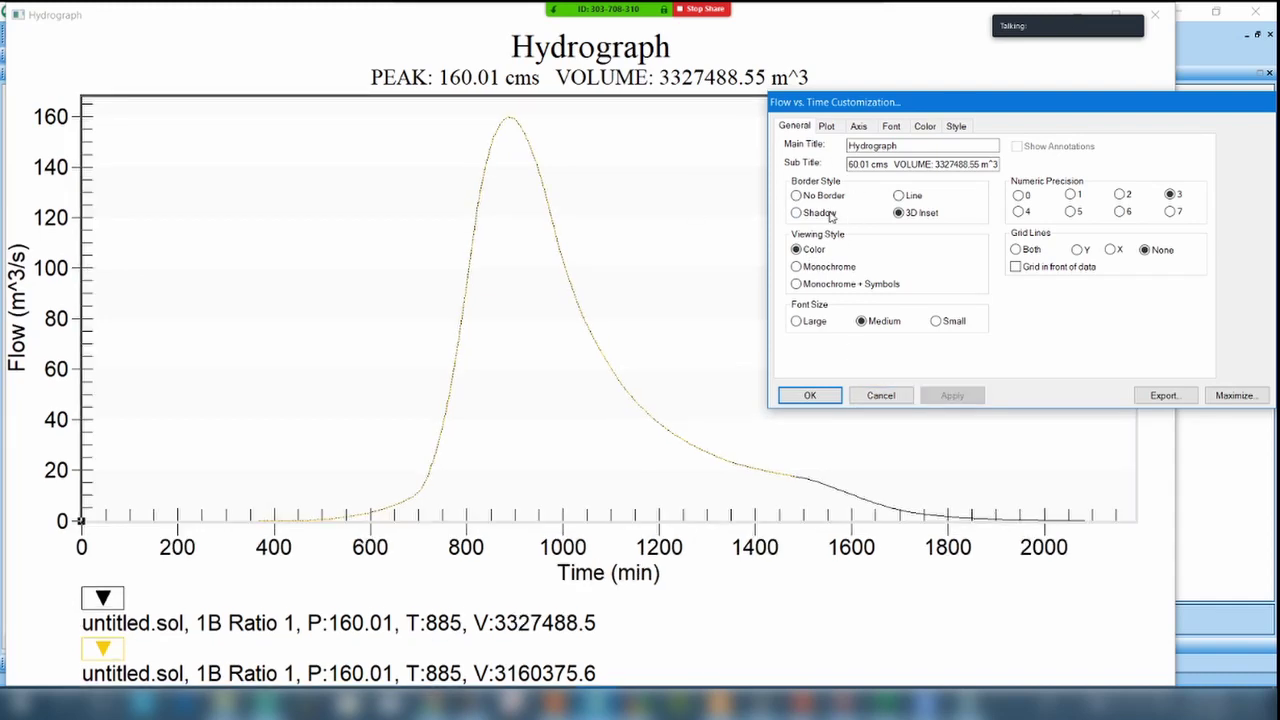
pyautogui.click(830, 213)
pyautogui.click(952, 396)
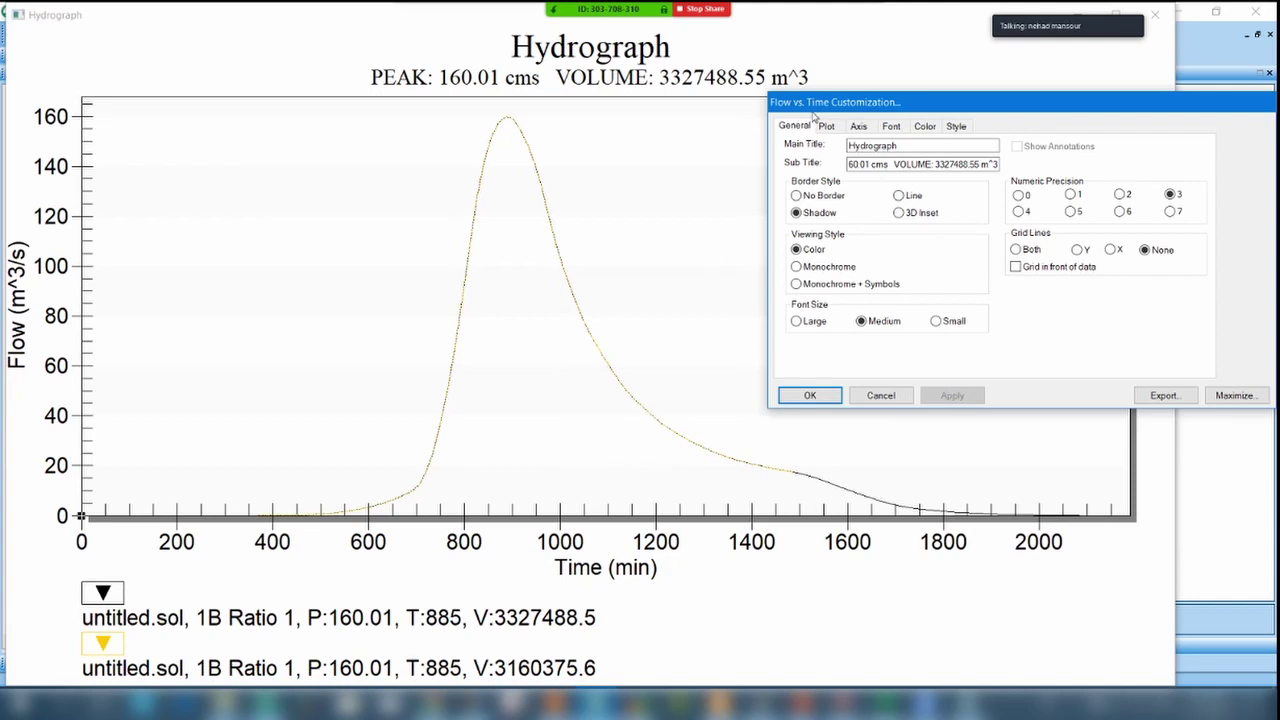
# Set the plot's Desk Foreground color to bright red and move the customization dialog aside.
pyautogui.click(858, 127)
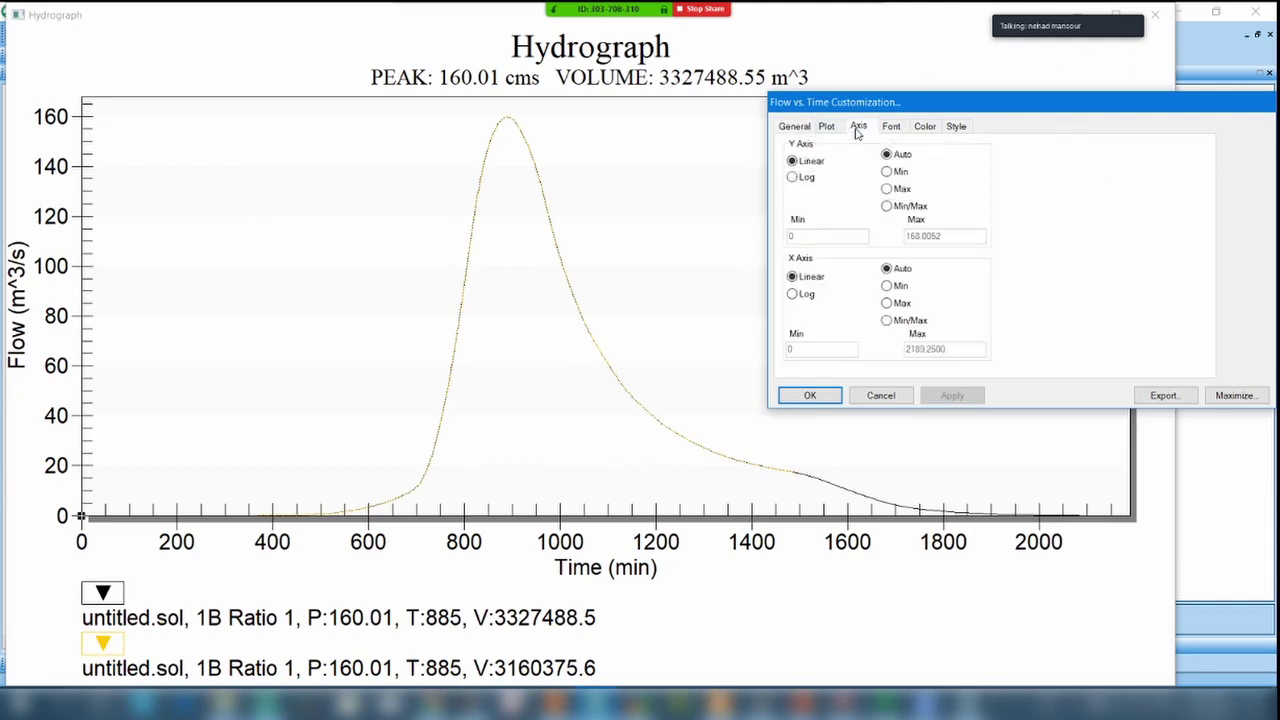
pyautogui.click(925, 128)
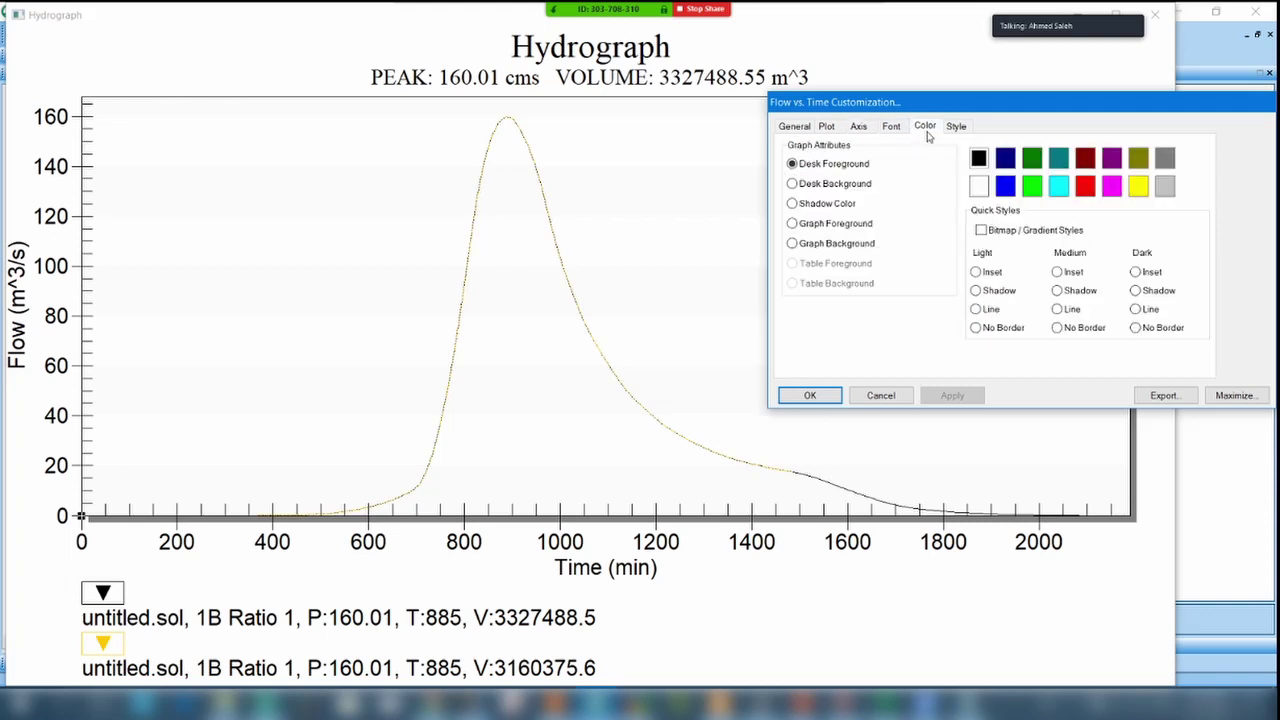
pyautogui.click(1160, 190)
pyautogui.click(1062, 188)
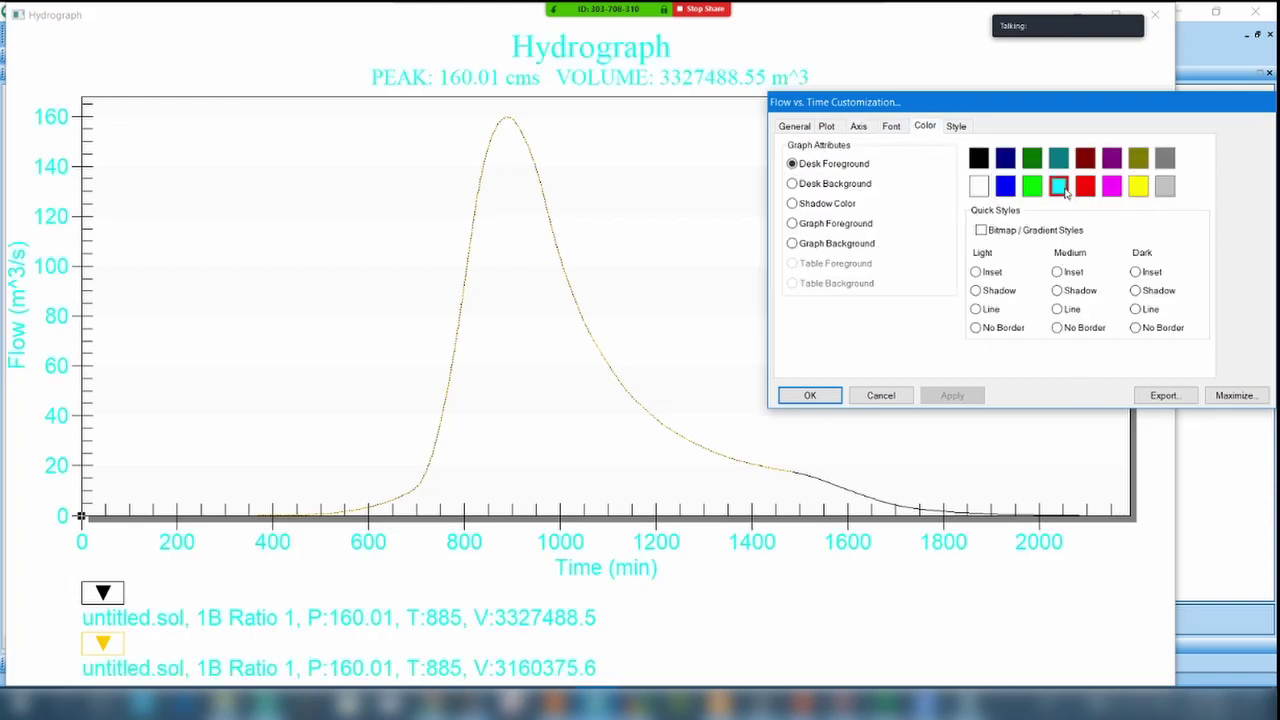
pyautogui.click(1087, 187)
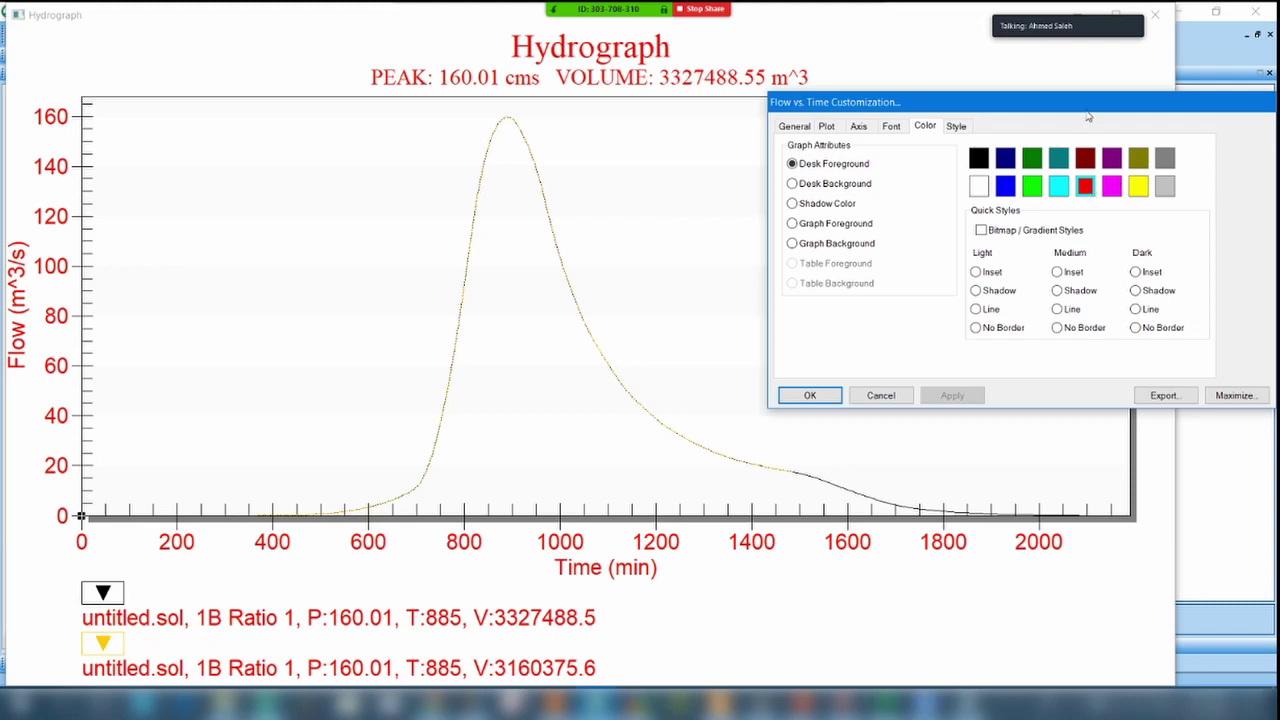
pyautogui.moveTo(1040, 108); pyautogui.dragTo(577, 151)
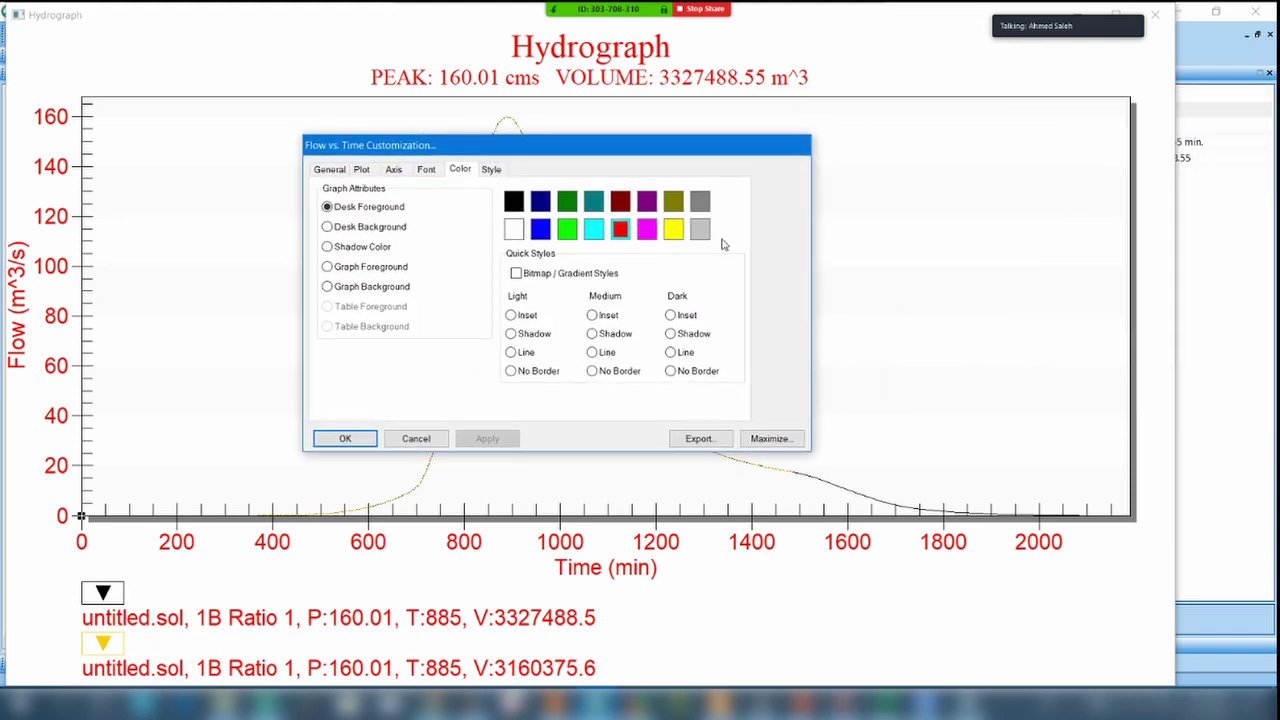
# Open the hydrograph's export settings and select the Text / Data format.
pyautogui.click(326, 172)
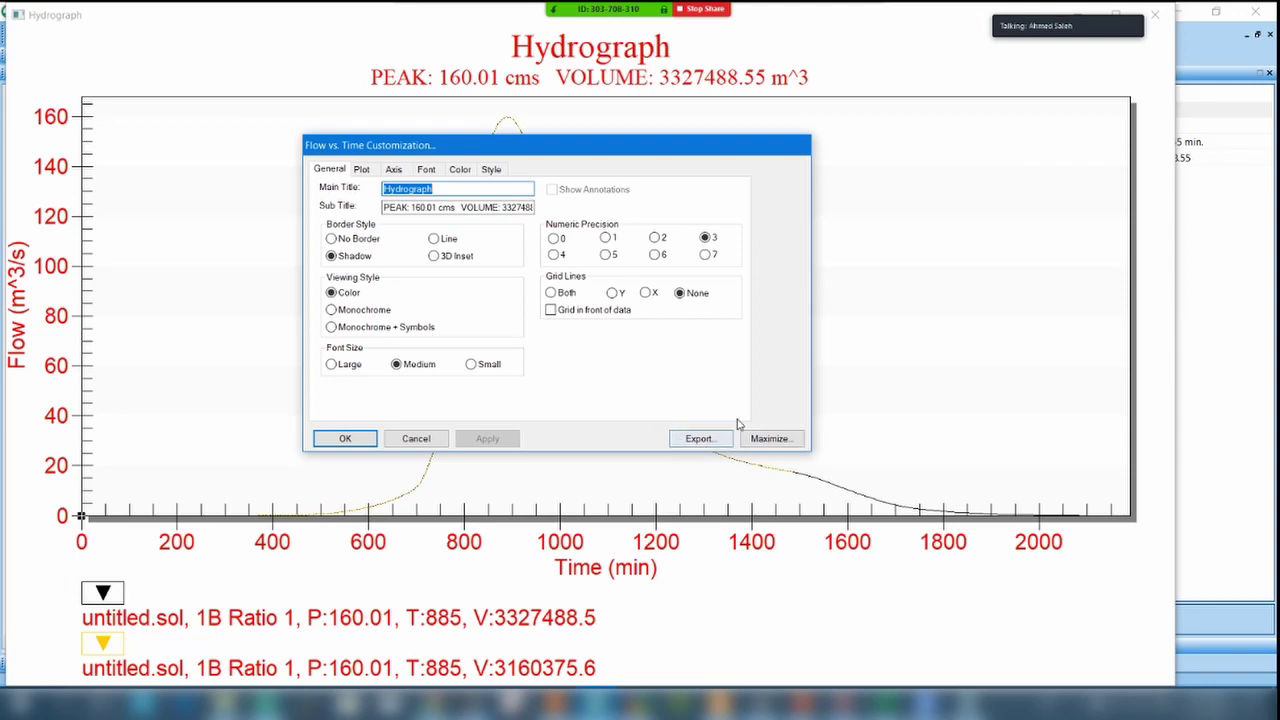
pyautogui.click(690, 440)
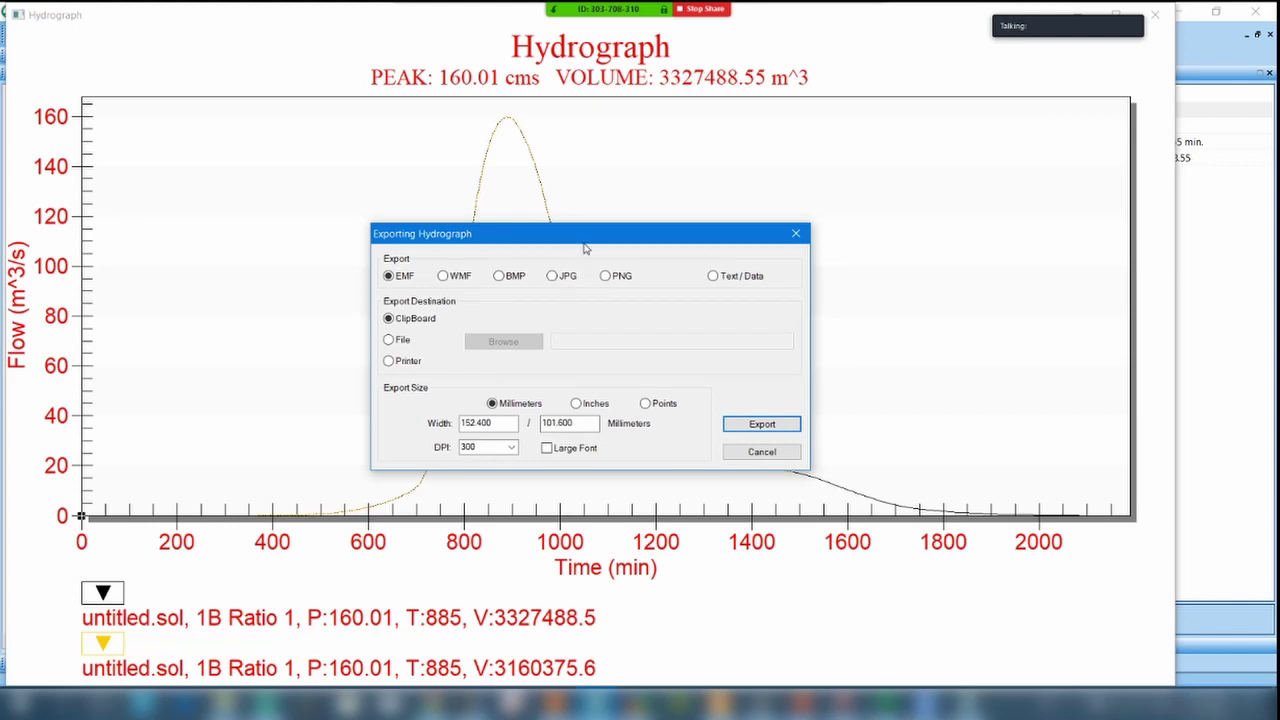
pyautogui.moveTo(555, 247); pyautogui.dragTo(534, 141)
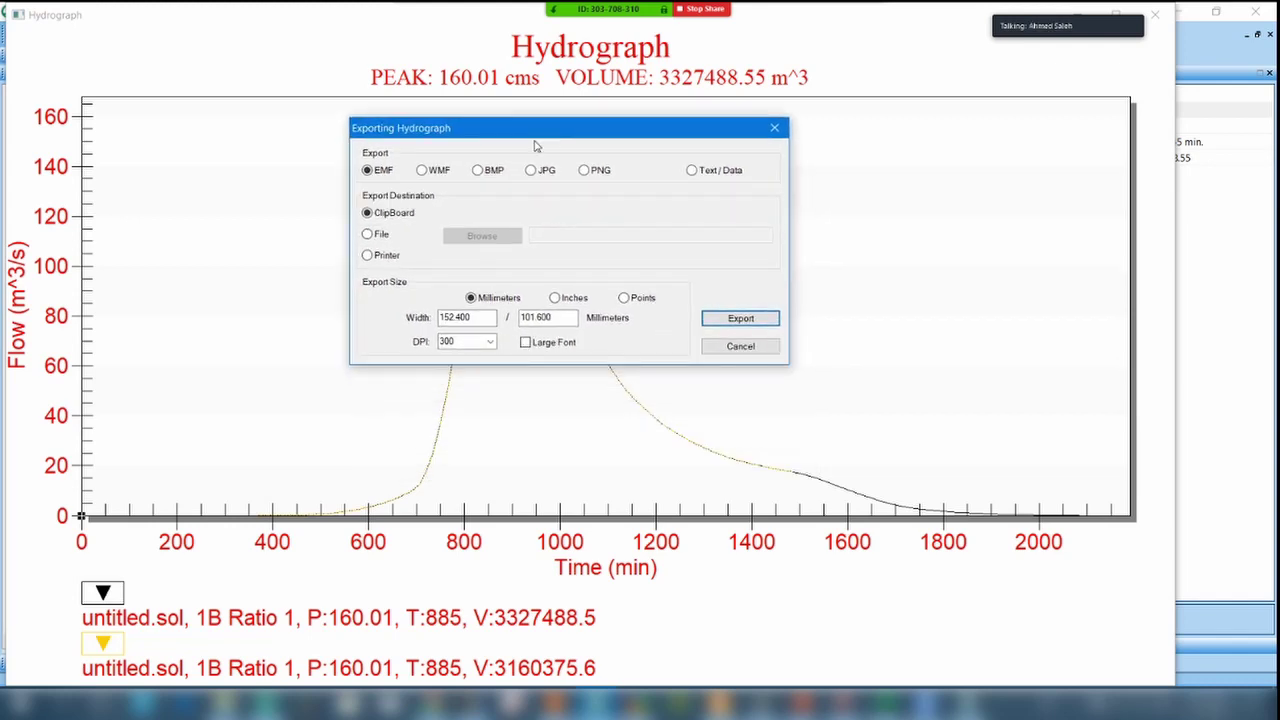
pyautogui.click(422, 170)
pyautogui.click(477, 170)
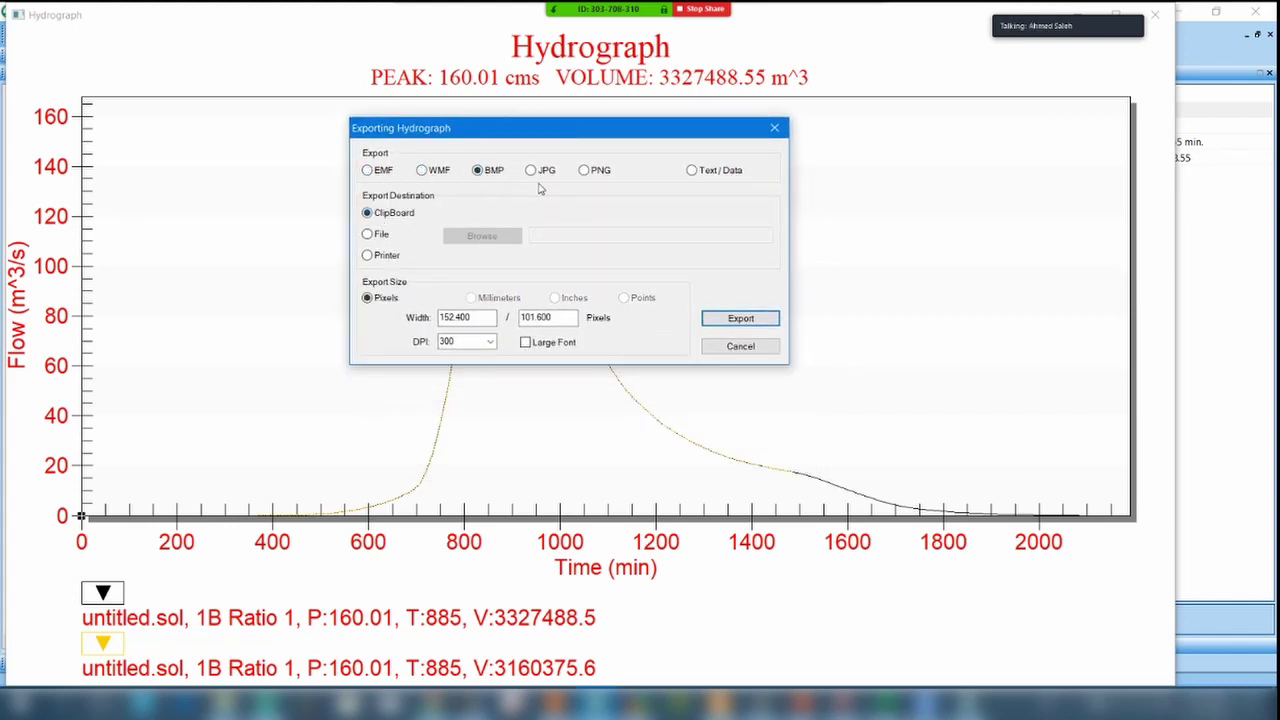
pyautogui.click(531, 170)
pyautogui.click(597, 172)
pyautogui.click(694, 174)
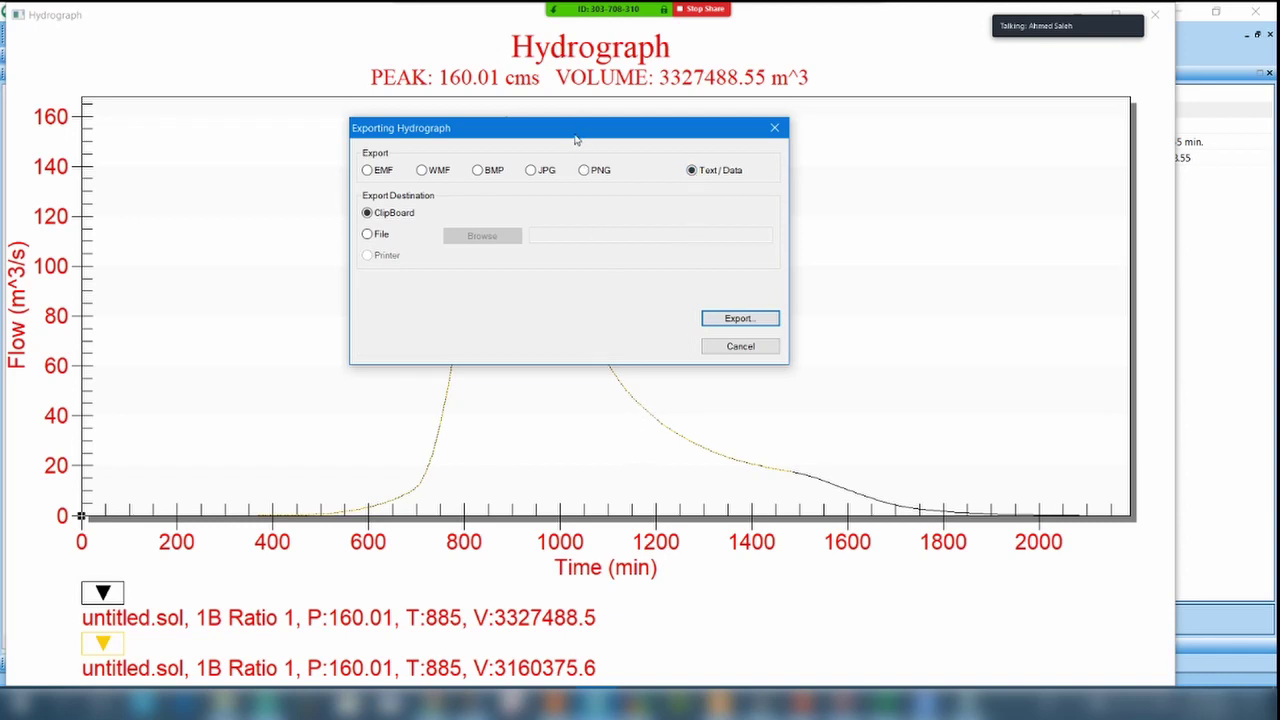
pyautogui.moveTo(576, 140); pyautogui.dragTo(869, 485)
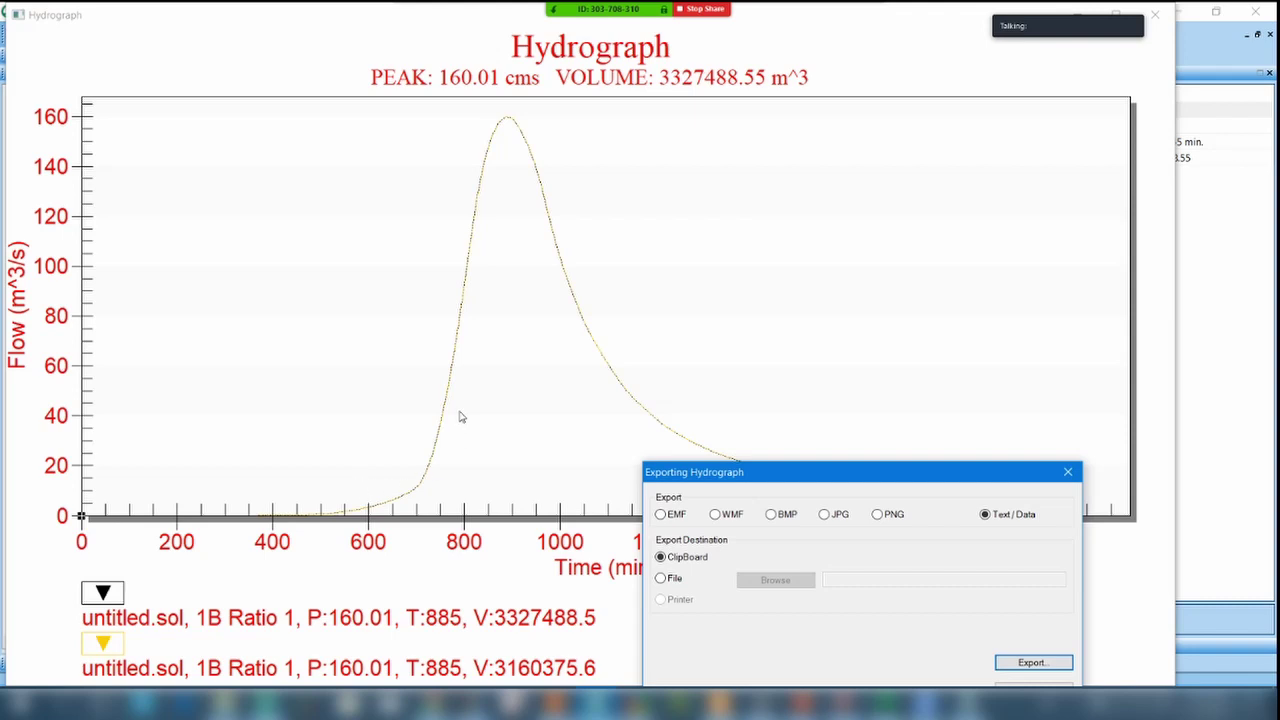
pyautogui.moveTo(872, 471); pyautogui.dragTo(607, 101)
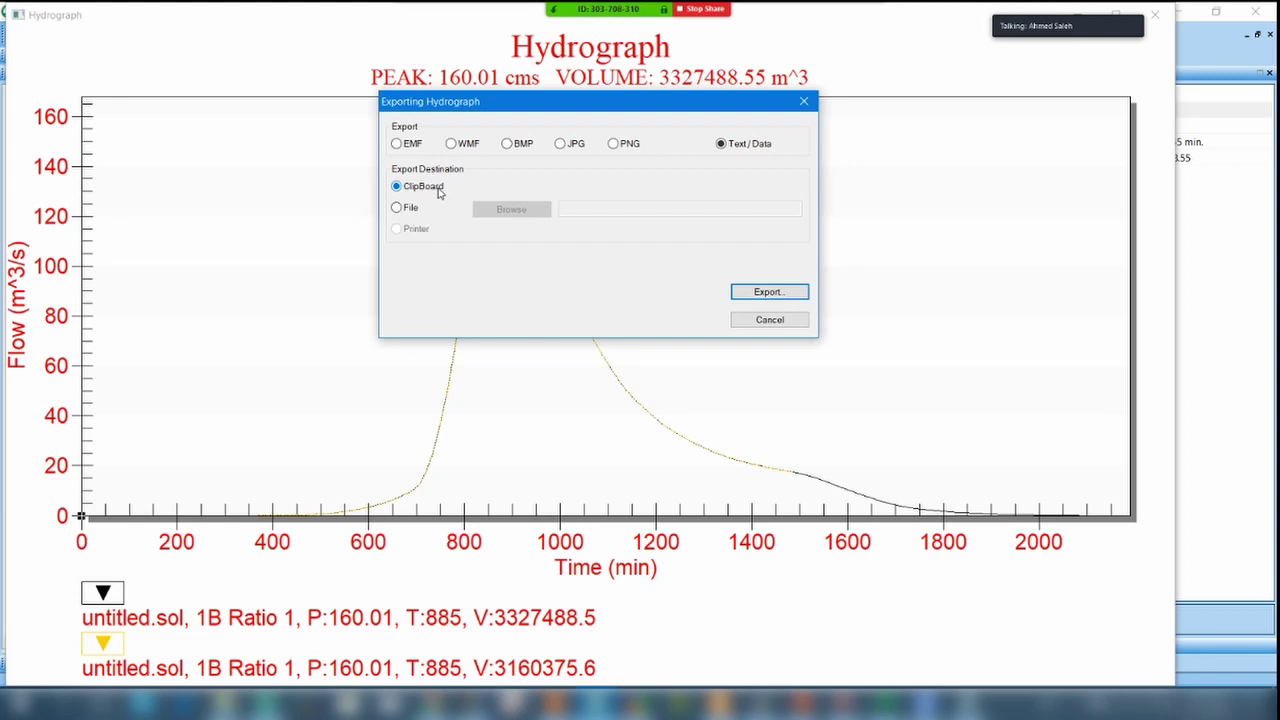
# Export all hydrograph data and labels to the clipboard as a tab-delimited list with current precision.
pyautogui.click(410, 209)
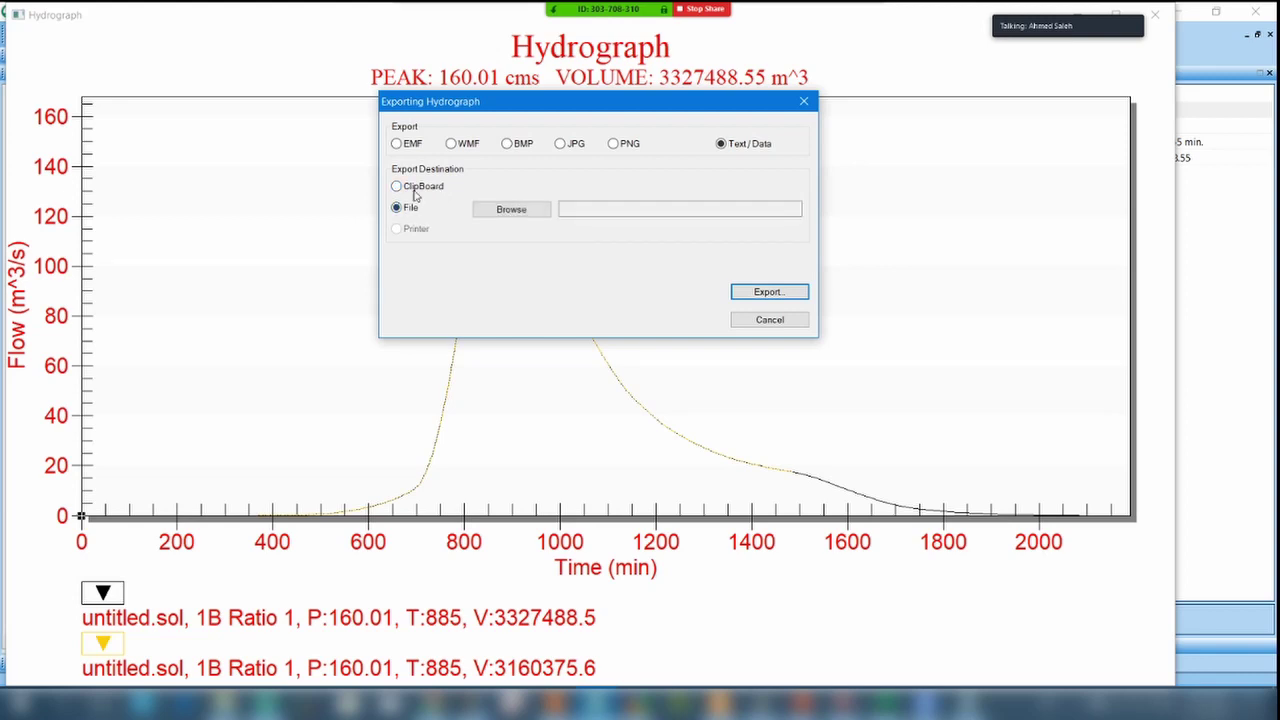
pyautogui.click(415, 190)
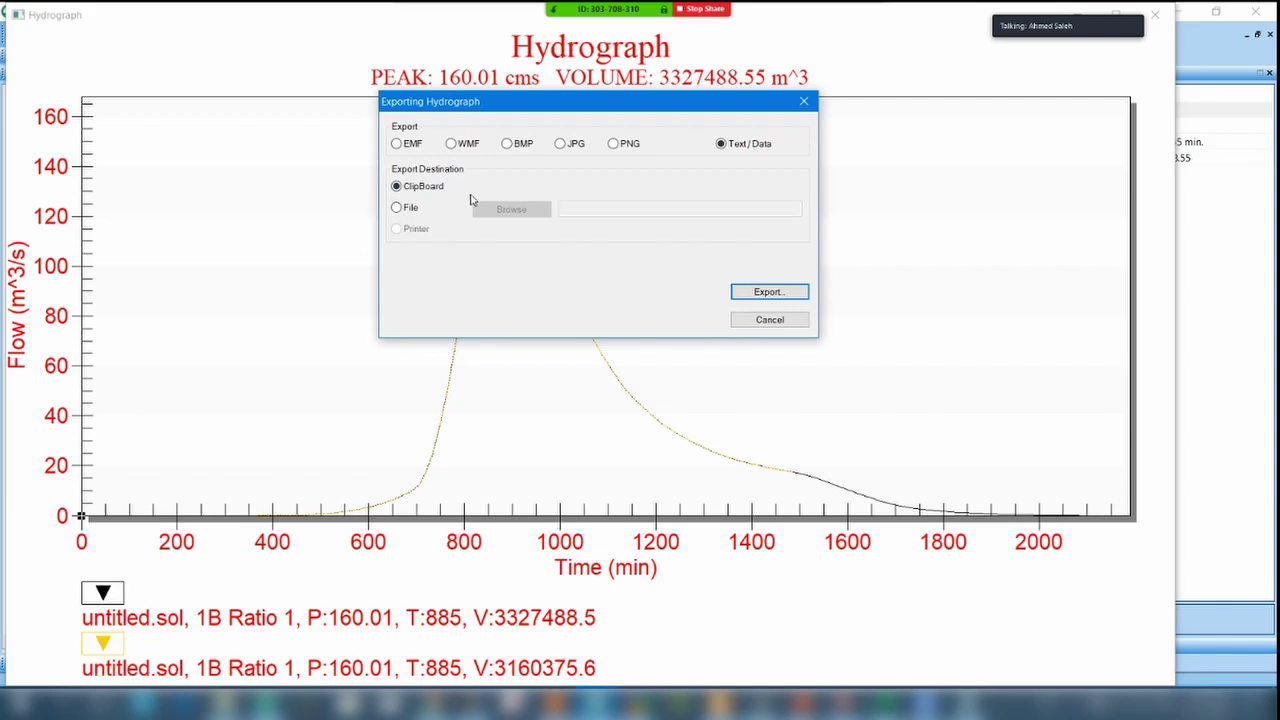
pyautogui.click(767, 291)
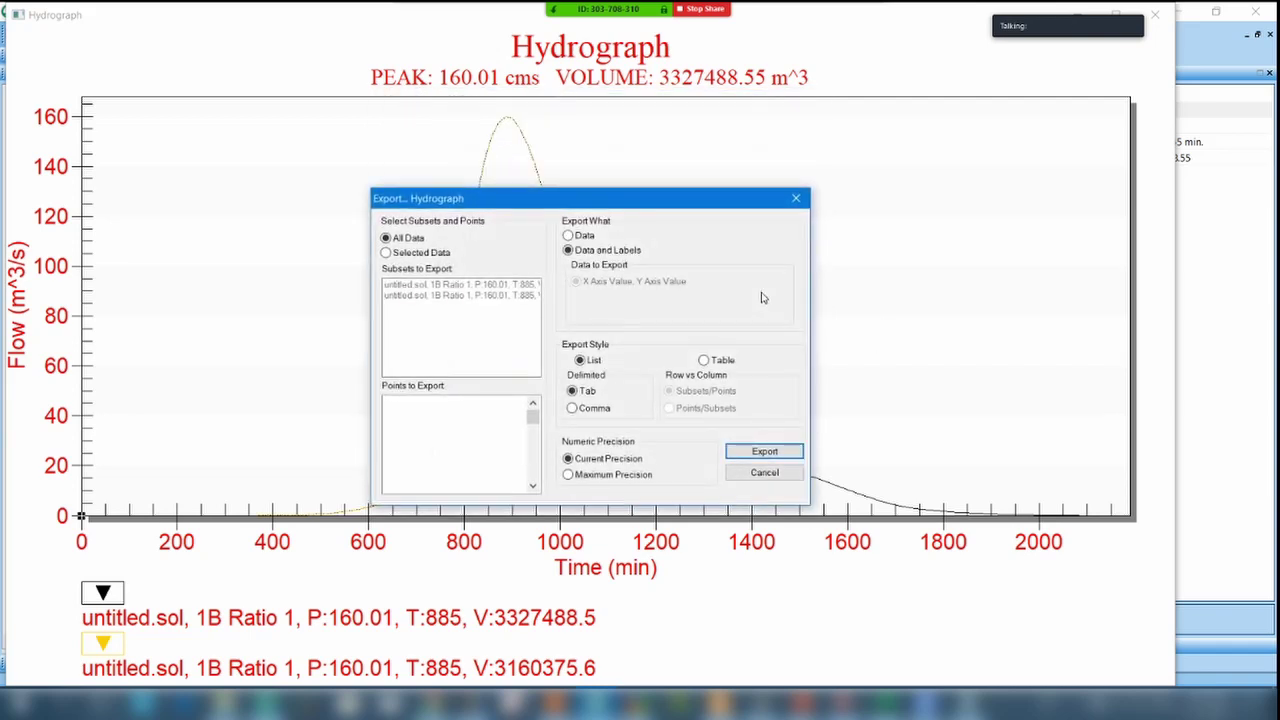
pyautogui.moveTo(675, 210); pyautogui.dragTo(659, 118)
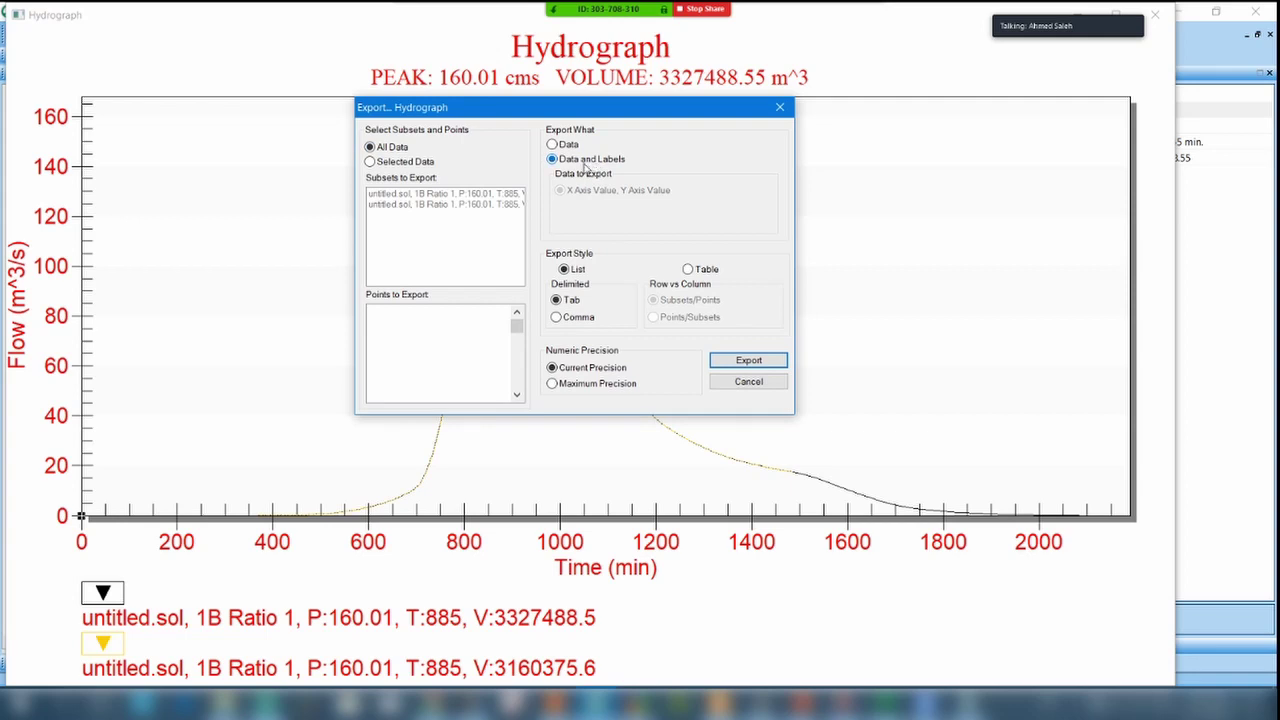
pyautogui.click(748, 361)
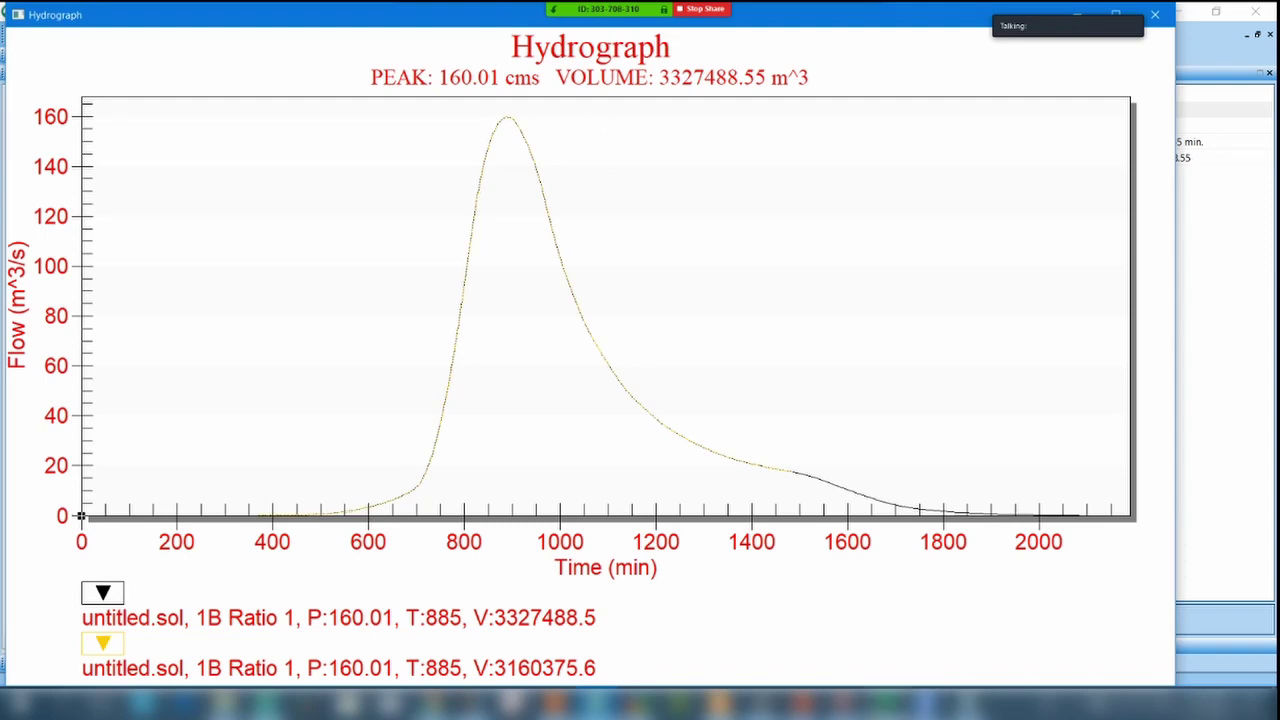
# Switch to the Book1 workbook in Excel and make its window the shared one in the meeting.
pyautogui.click(908, 705)
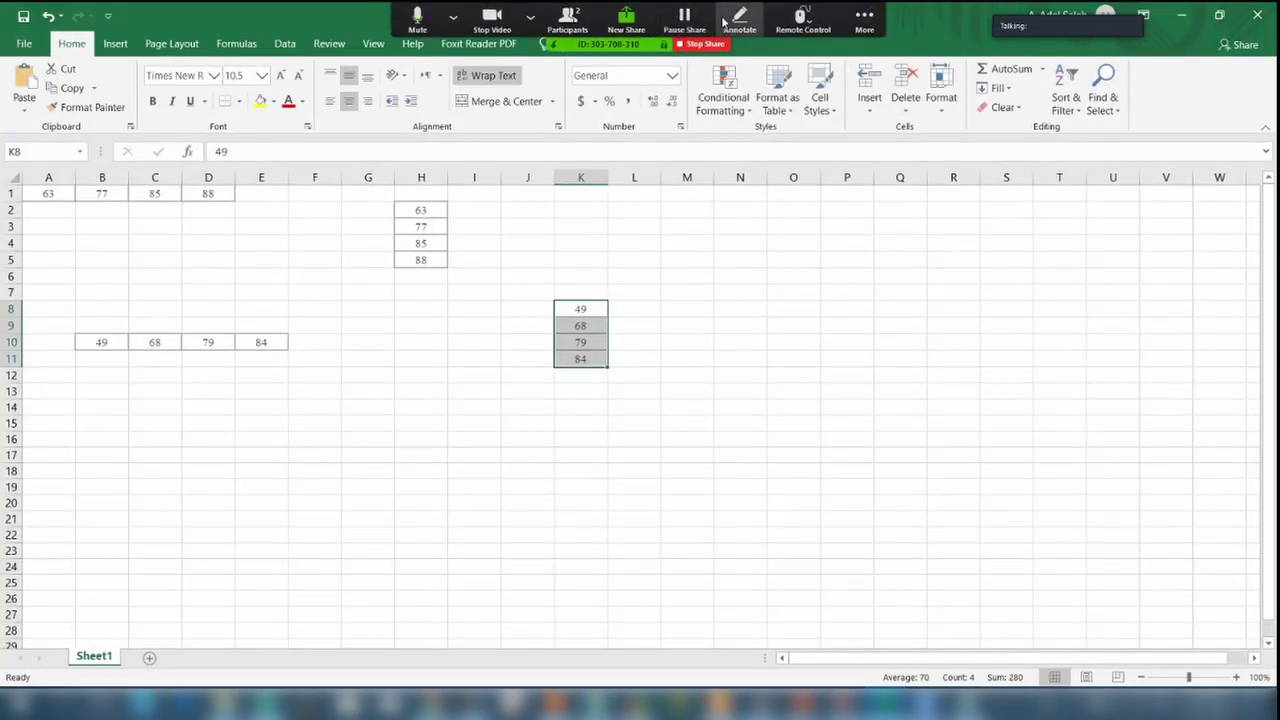
pyautogui.click(530, 15)
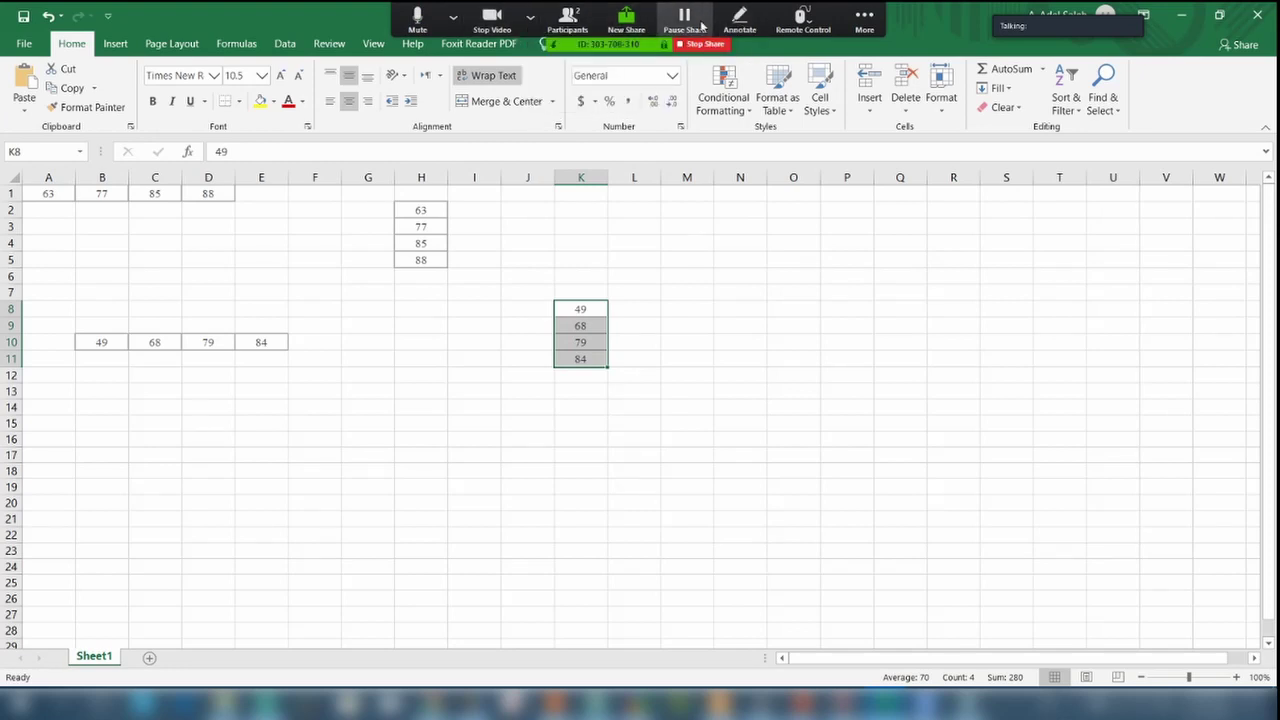
pyautogui.click(626, 16)
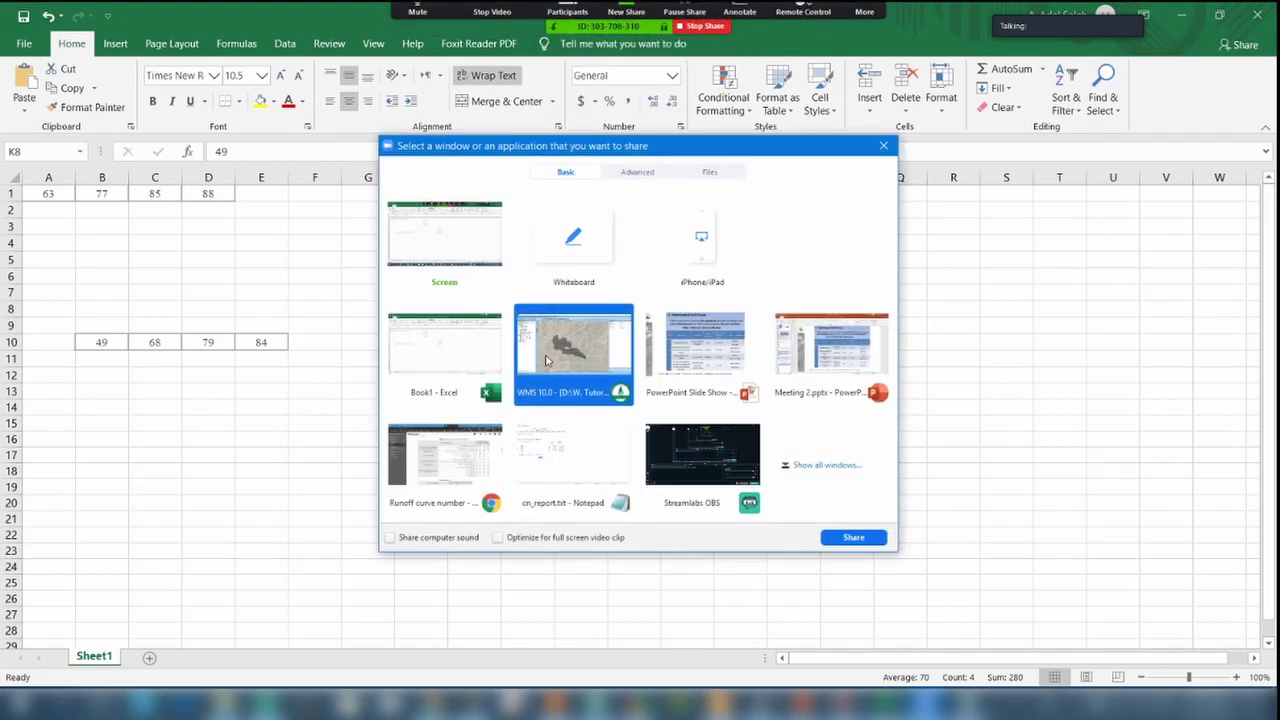
pyautogui.doubleClick(455, 350)
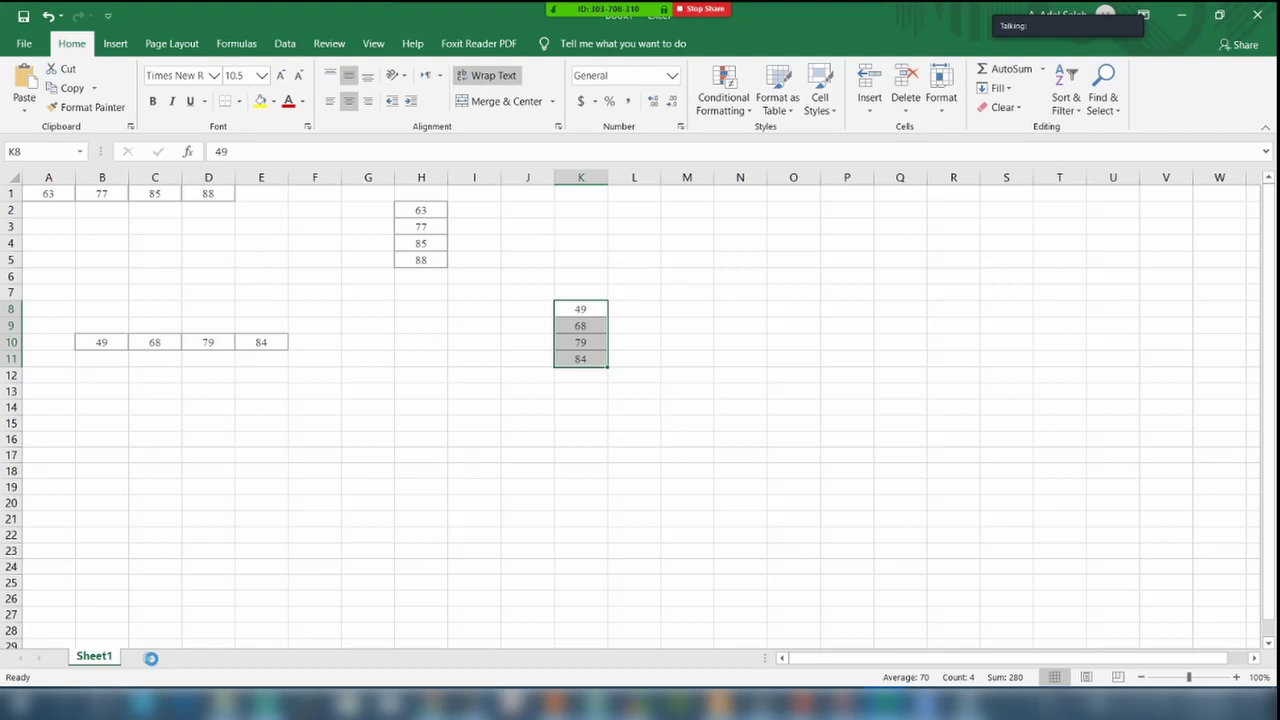
# Paste the exported hydrograph data into a new worksheet and fit the column widths to the contents.
pyautogui.click(149, 657)
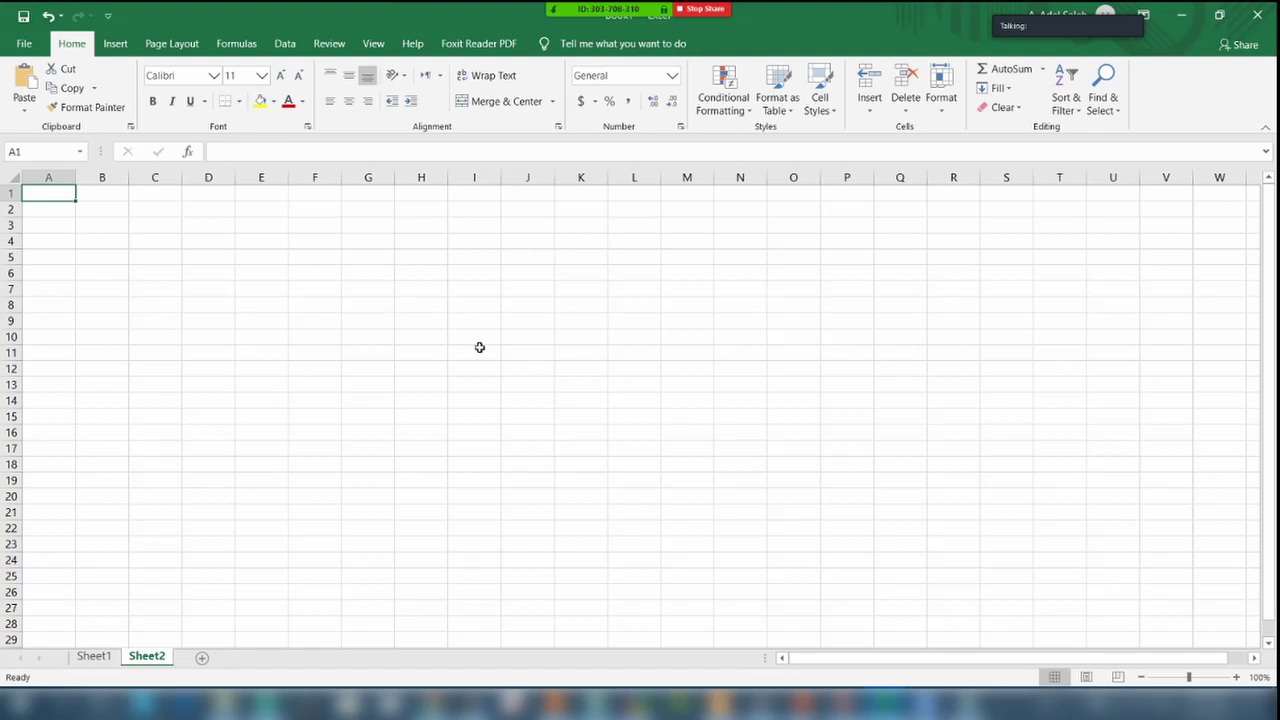
pyautogui.click(24, 75)
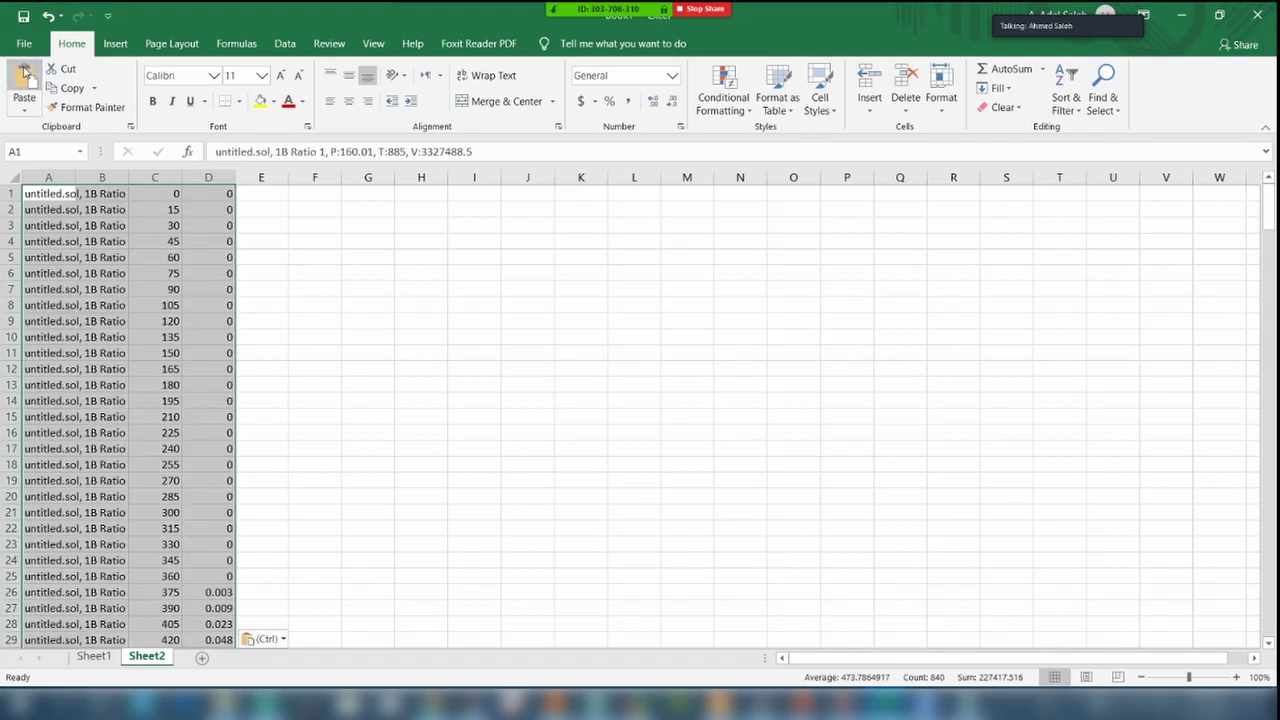
pyautogui.click(9, 178)
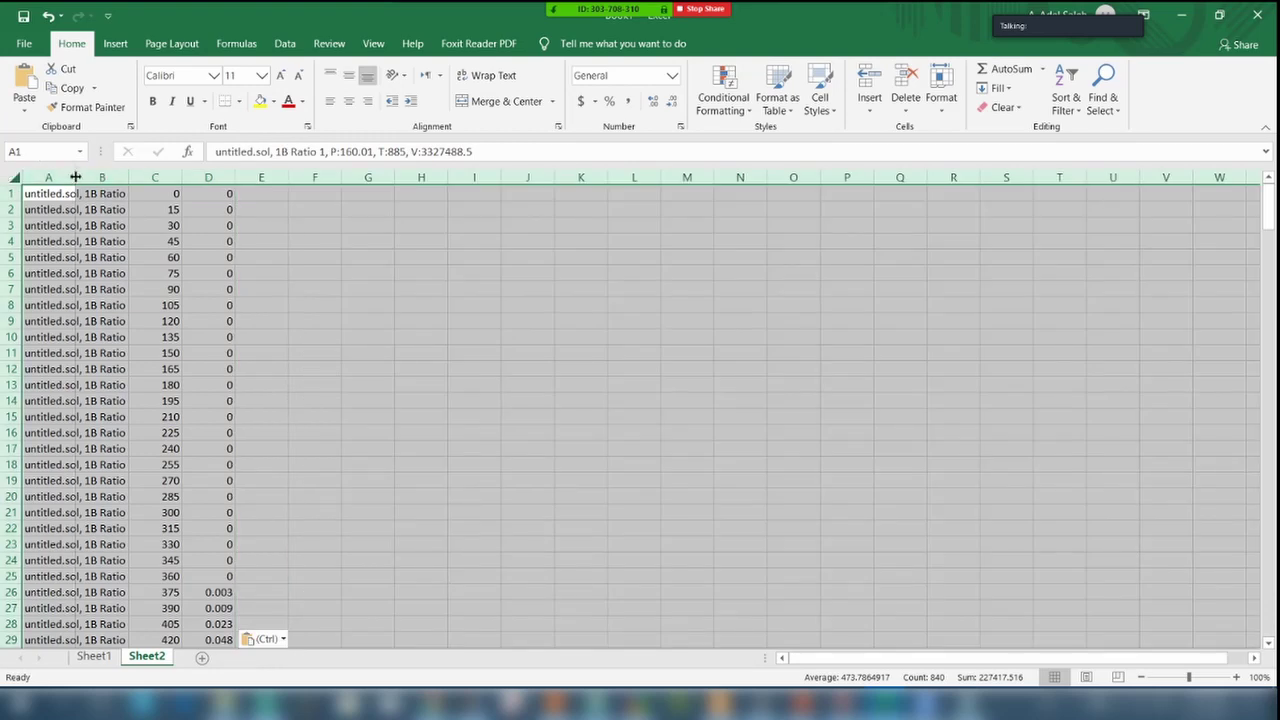
pyautogui.doubleClick(75, 178)
pyautogui.click(607, 288)
pyautogui.click(207, 180)
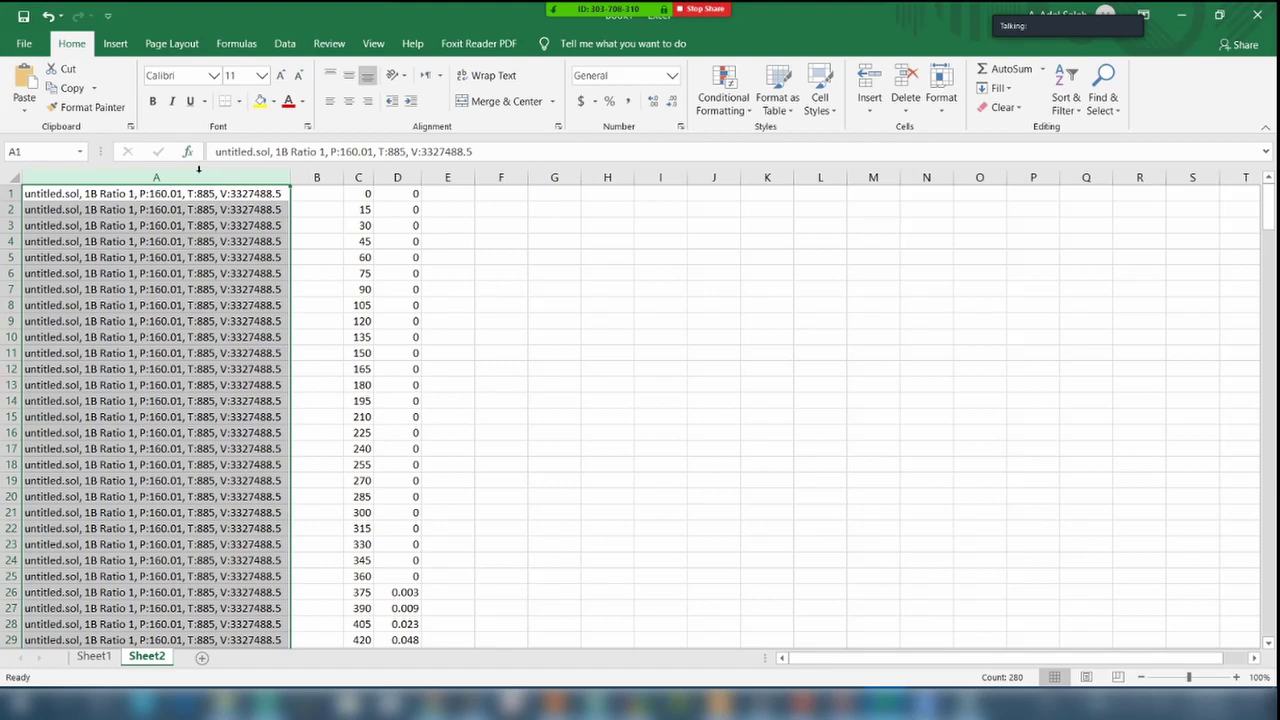
pyautogui.click(579, 287)
# Insert an X Y scatter chart with smooth lines from the time and flow values in columns C and D.
pyautogui.moveTo(358, 178); pyautogui.dragTo(400, 176)
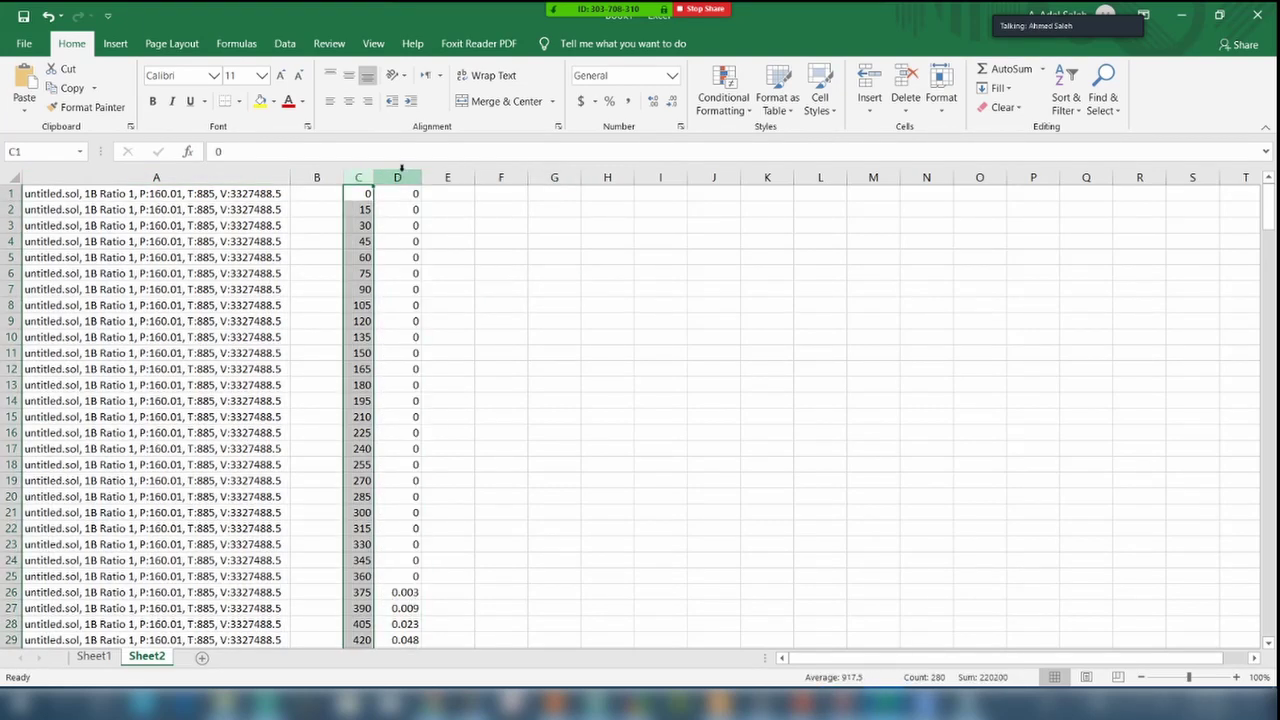
pyautogui.click(380, 177)
pyautogui.moveTo(358, 177); pyautogui.dragTo(397, 177)
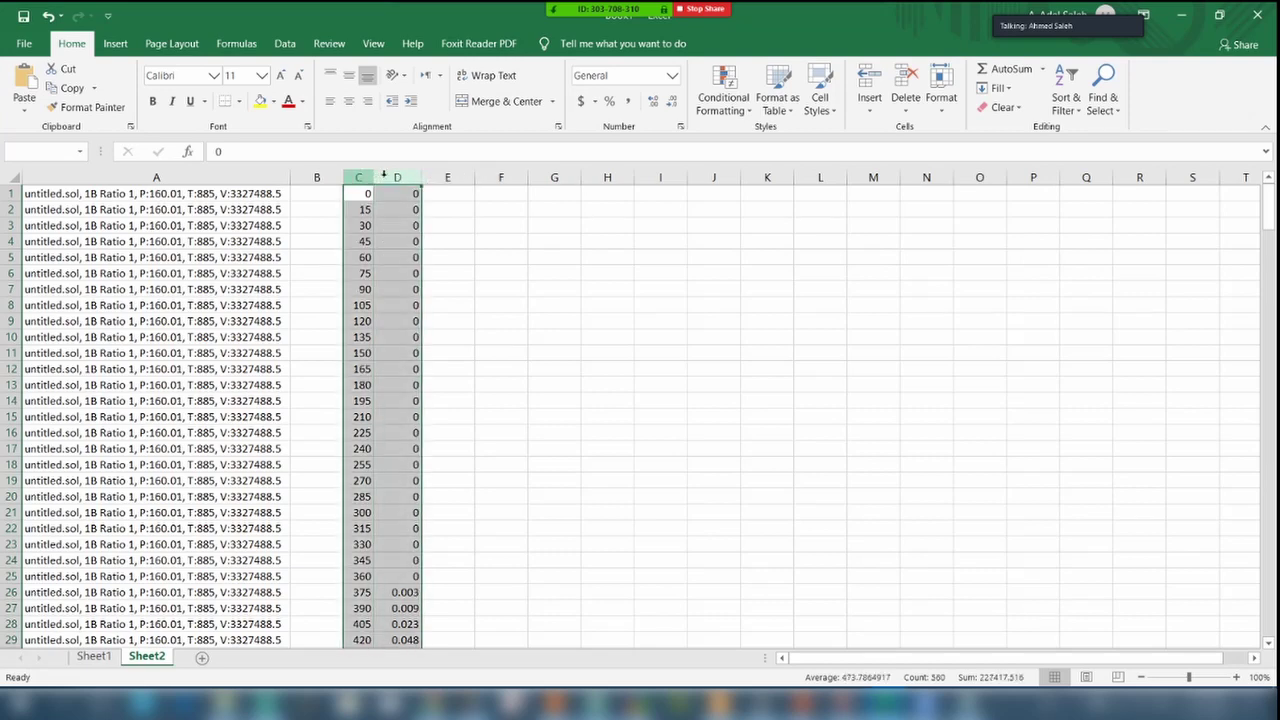
pyautogui.click(115, 43)
pyautogui.click(550, 97)
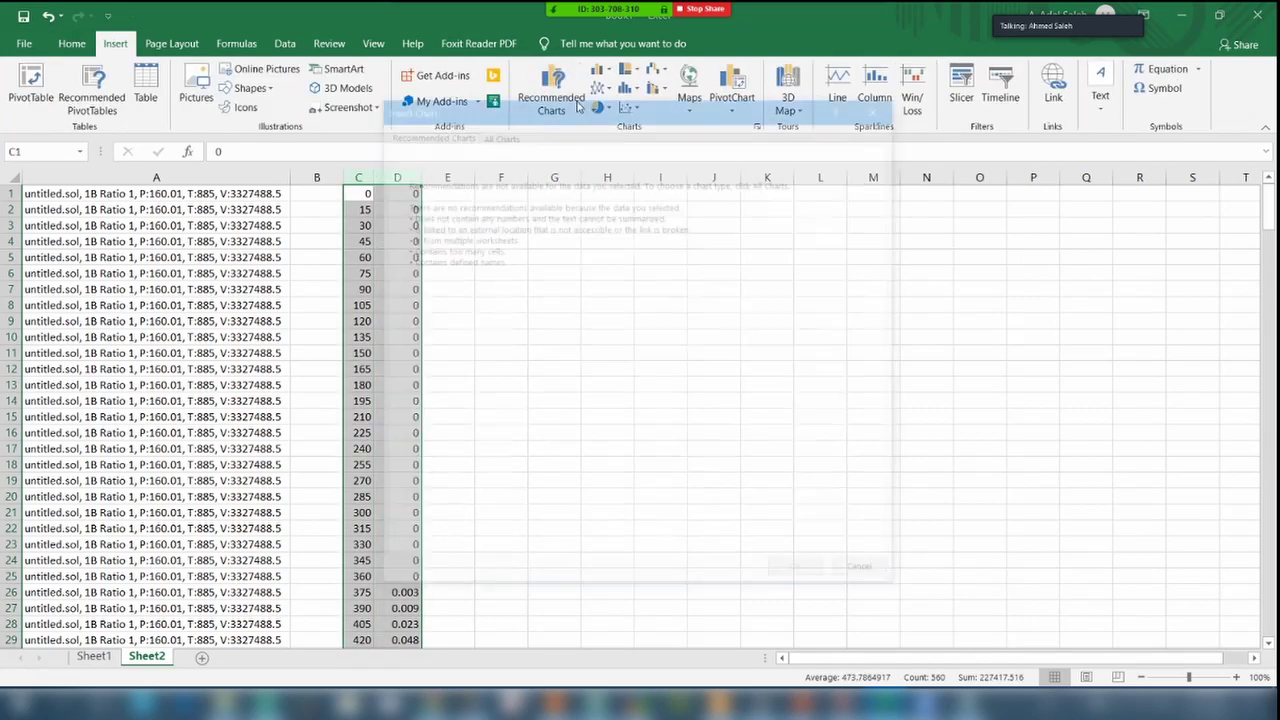
pyautogui.click(497, 132)
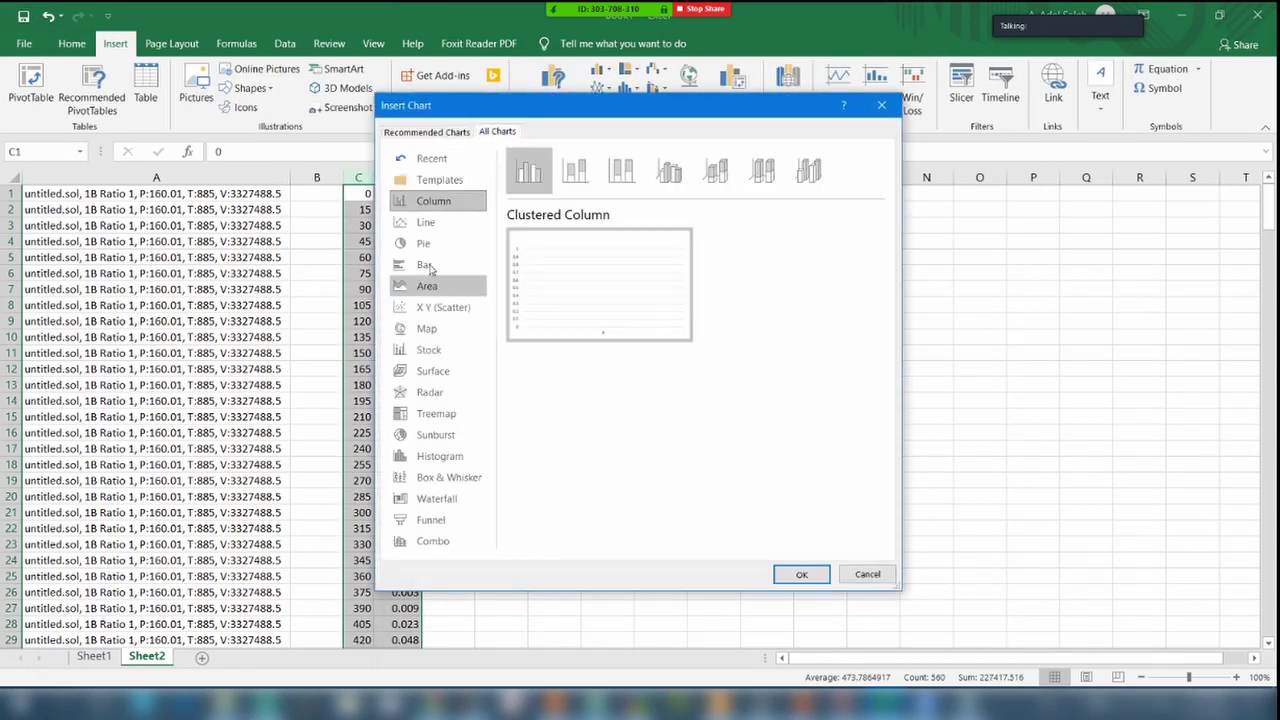
pyautogui.click(457, 312)
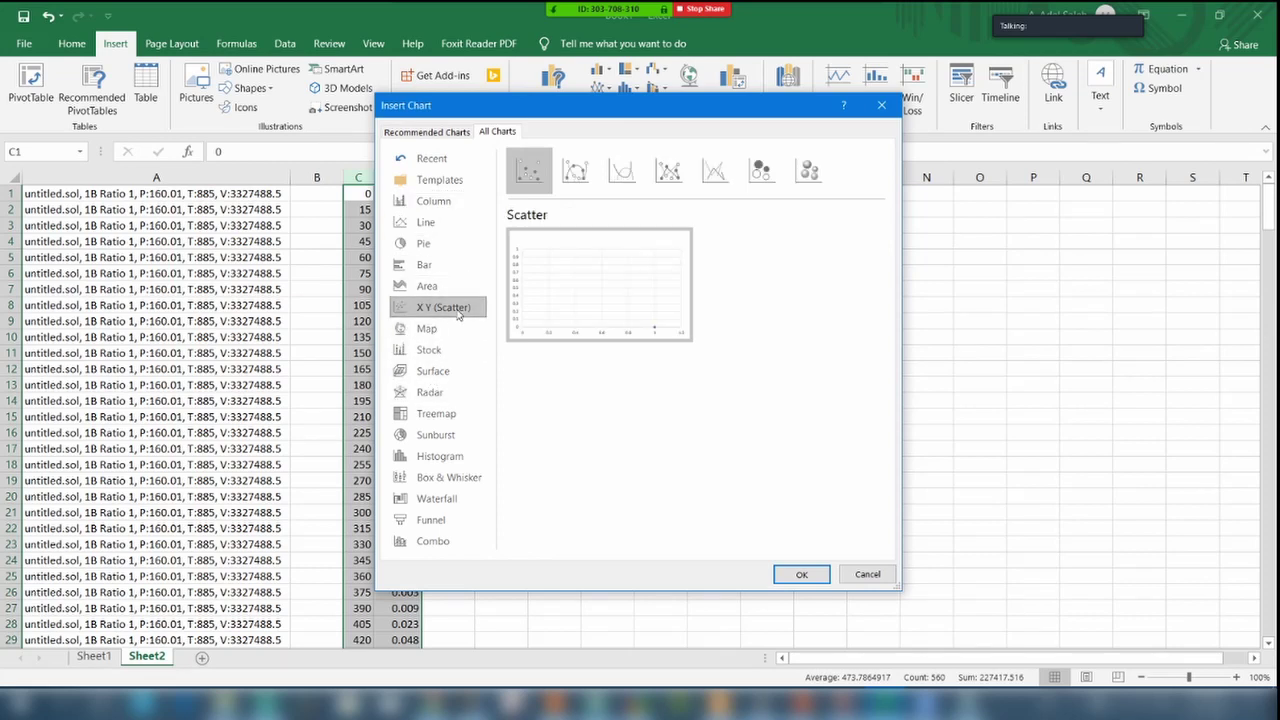
pyautogui.click(621, 170)
pyautogui.click(790, 574)
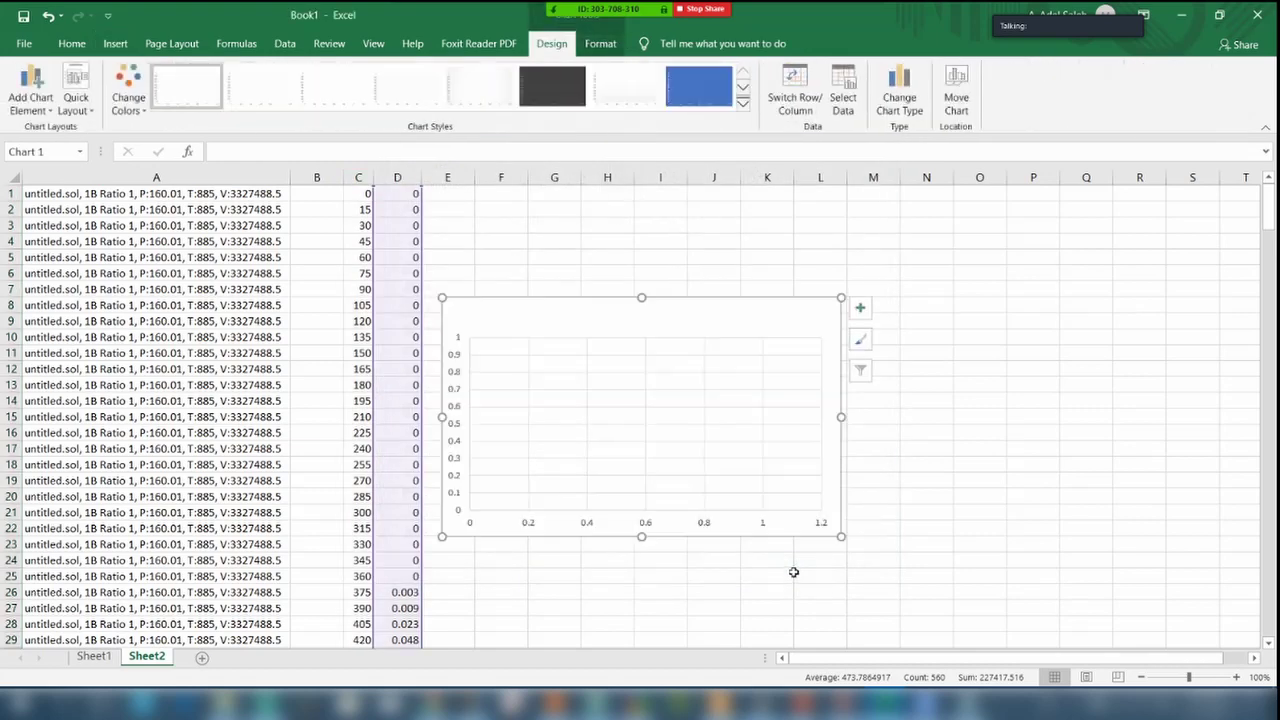
# Format the flow values in column D and the time values in column C as Number with two decimals.
pyautogui.click(880, 349)
pyautogui.click(456, 295)
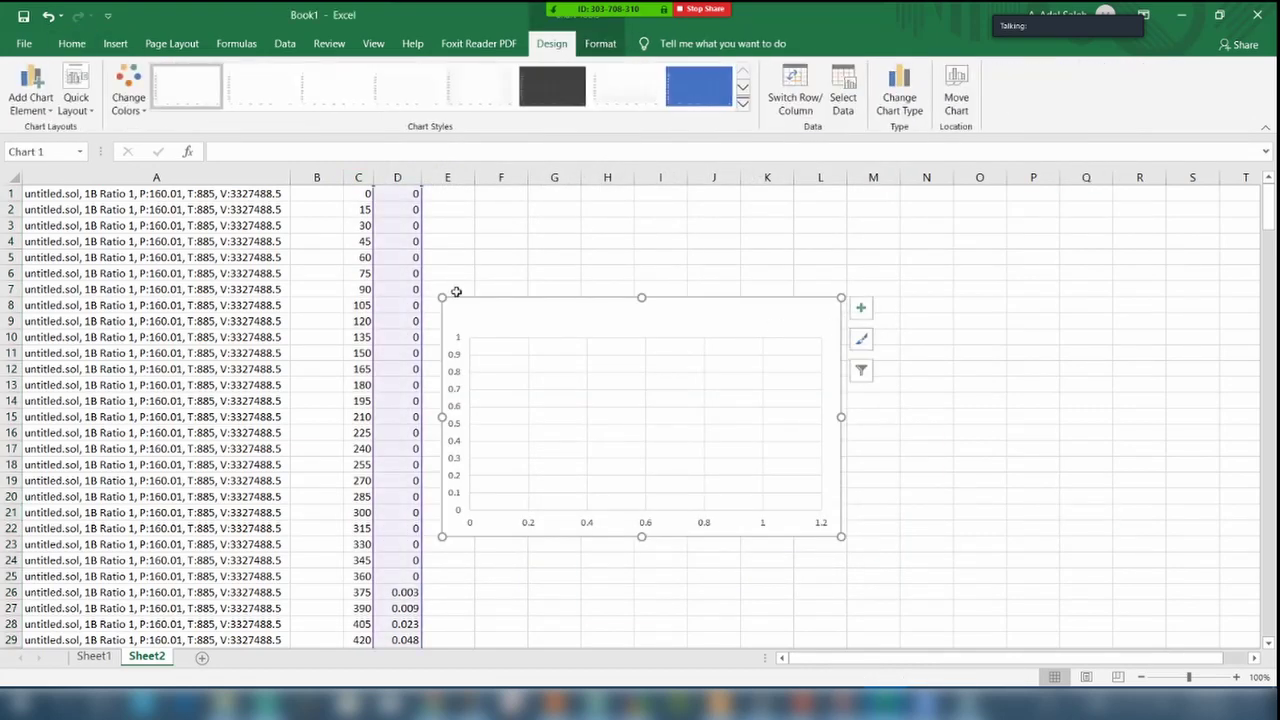
pyautogui.click(397, 177)
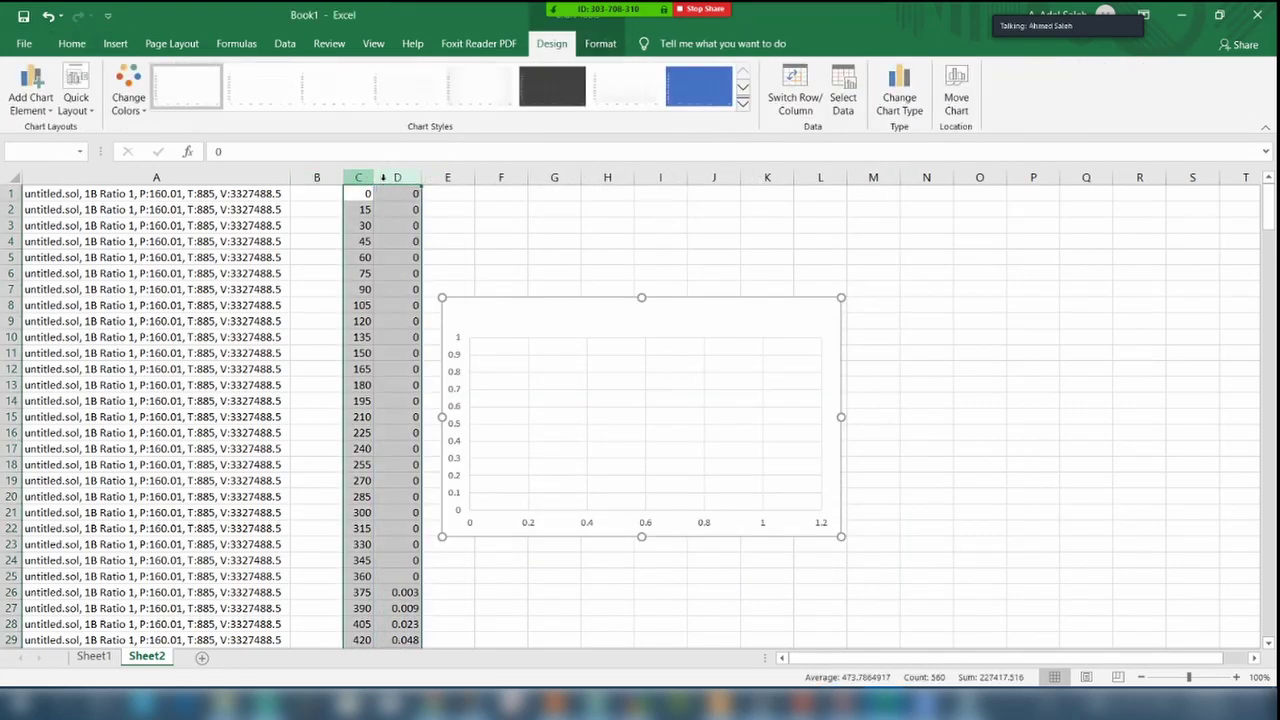
pyautogui.click(672, 76)
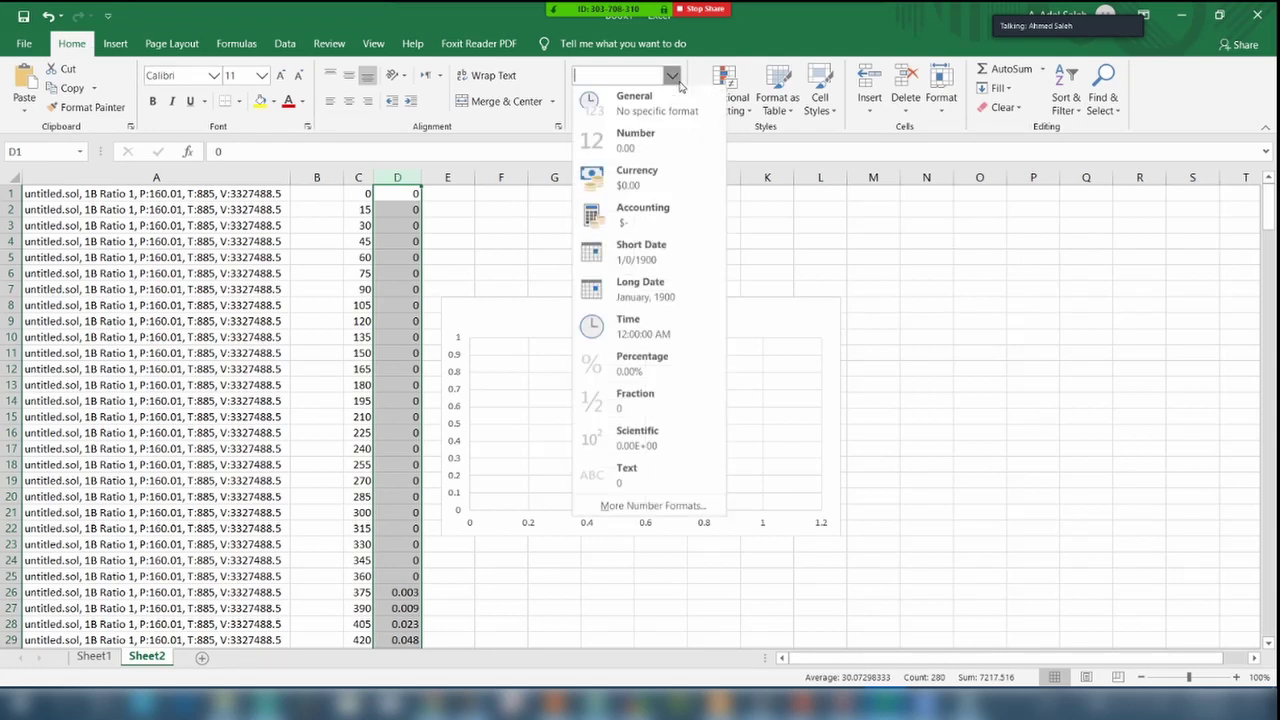
pyautogui.click(643, 148)
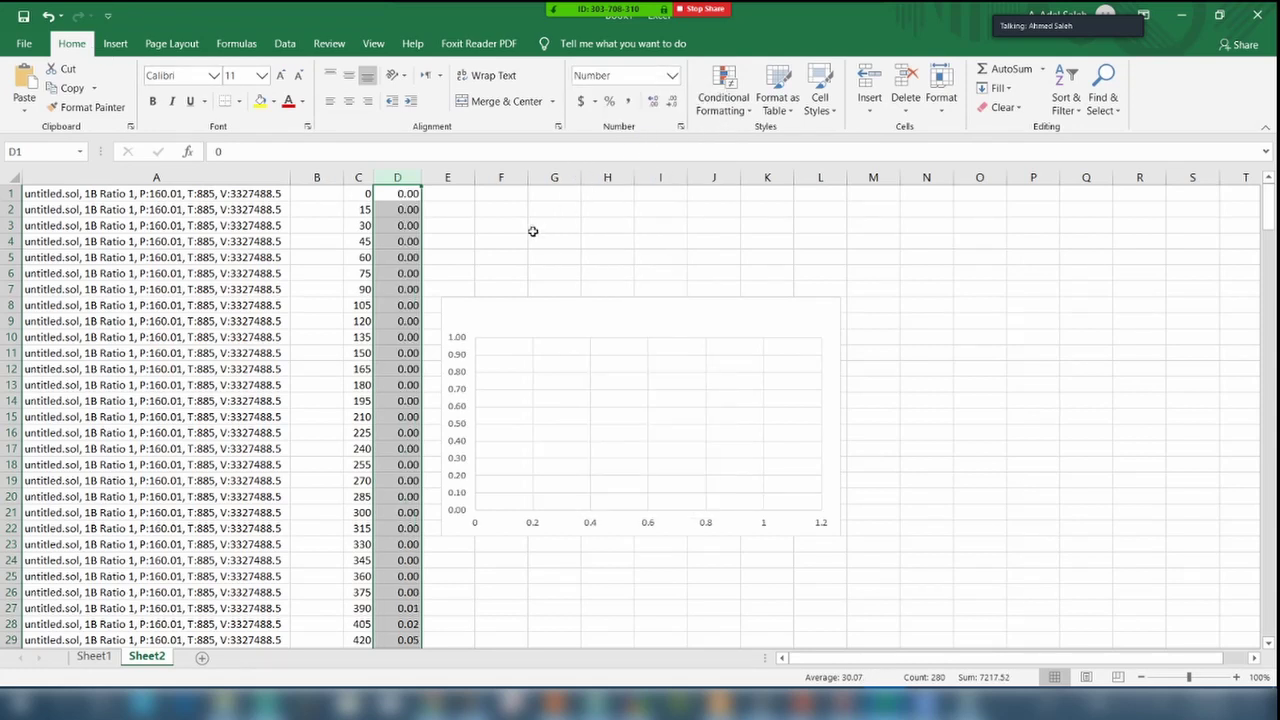
pyautogui.click(357, 176)
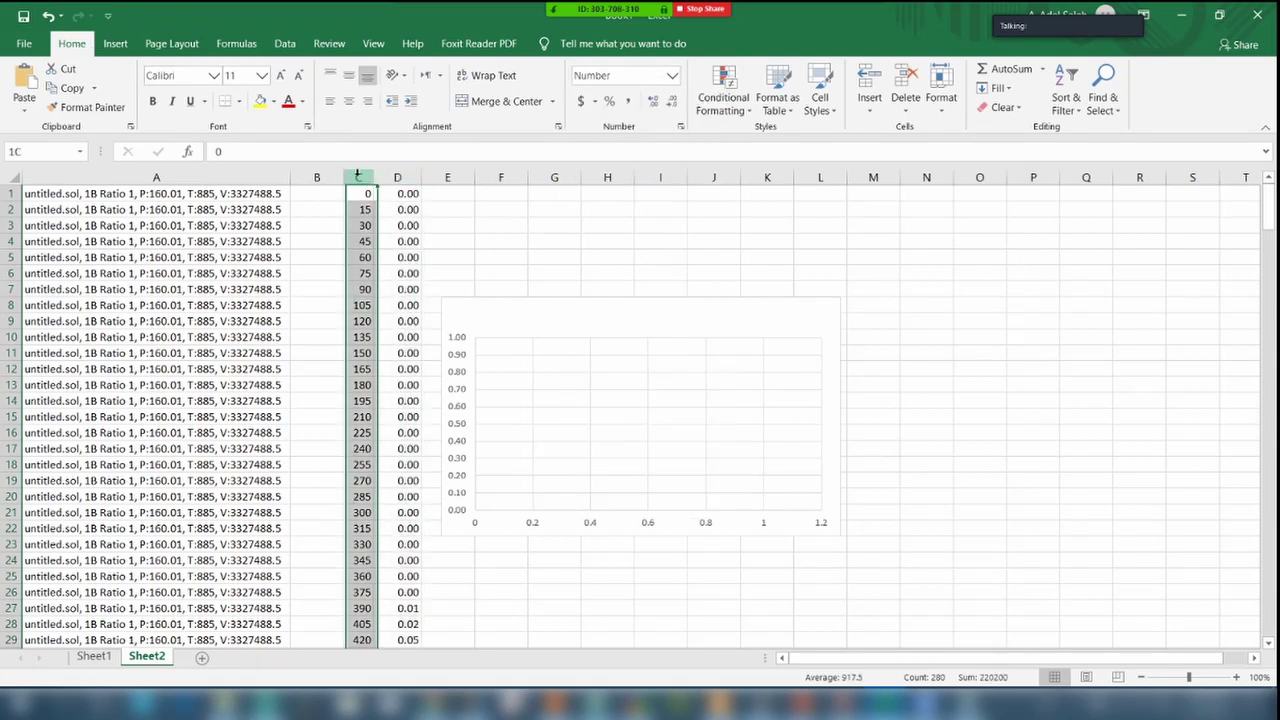
pyautogui.click(672, 76)
pyautogui.click(630, 148)
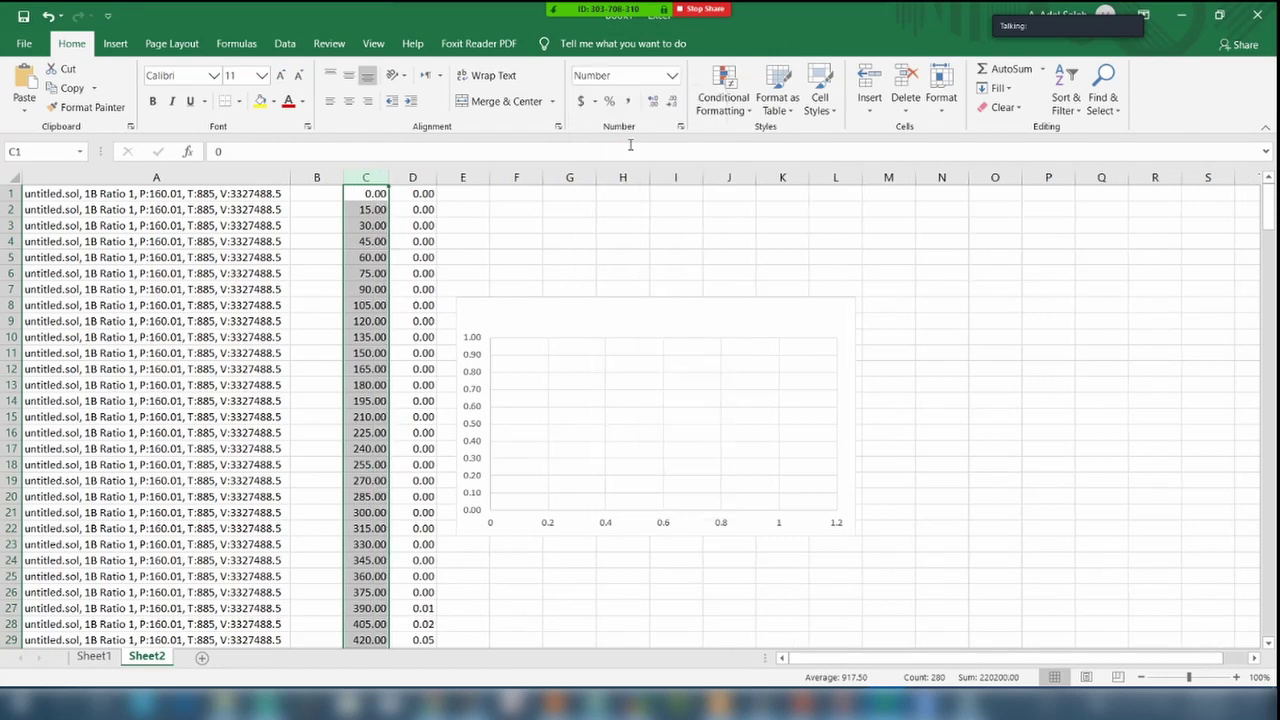
# Delete the empty scatter chart from the worksheet.
pyautogui.click(1077, 338)
pyautogui.click(716, 325)
pyautogui.press('Delete')
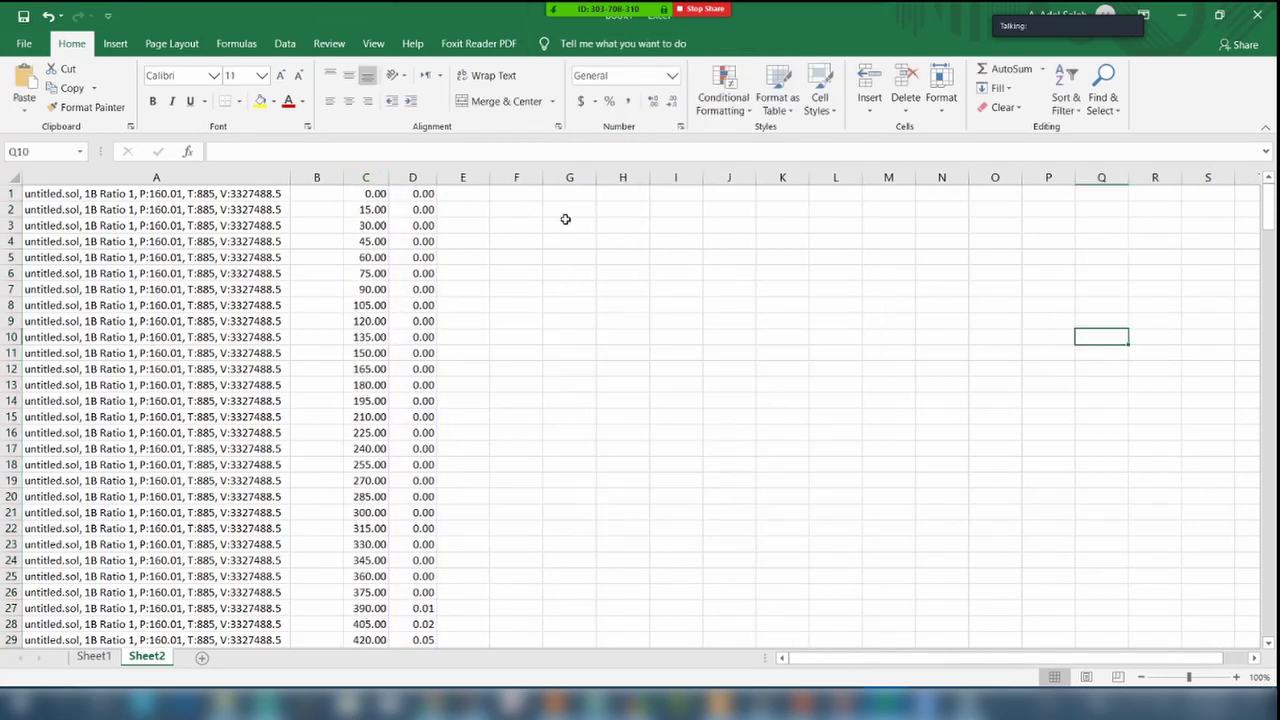
# Examine the time and flow values in columns C and D down to the last data row.
pyautogui.scroll(-5, 510, 340)
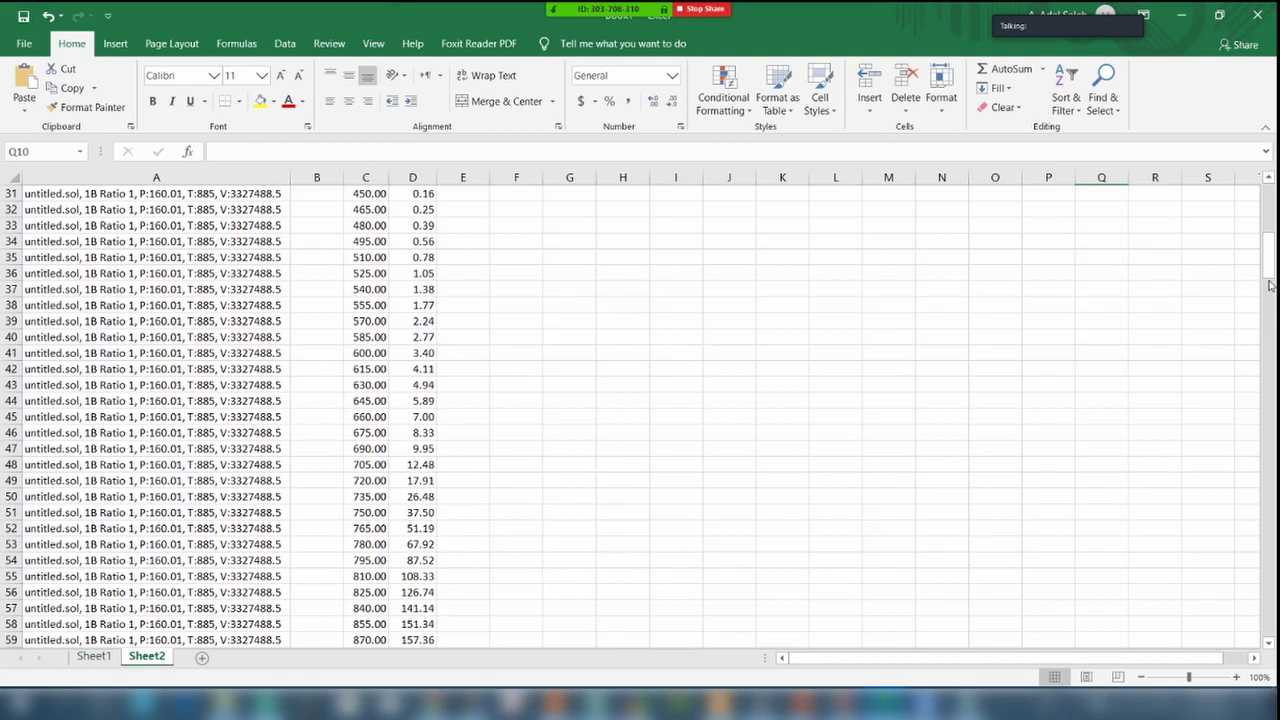
pyautogui.moveTo(1268, 262); pyautogui.dragTo(1258, 327)
pyautogui.moveTo(1250, 421); pyautogui.dragTo(1237, 532)
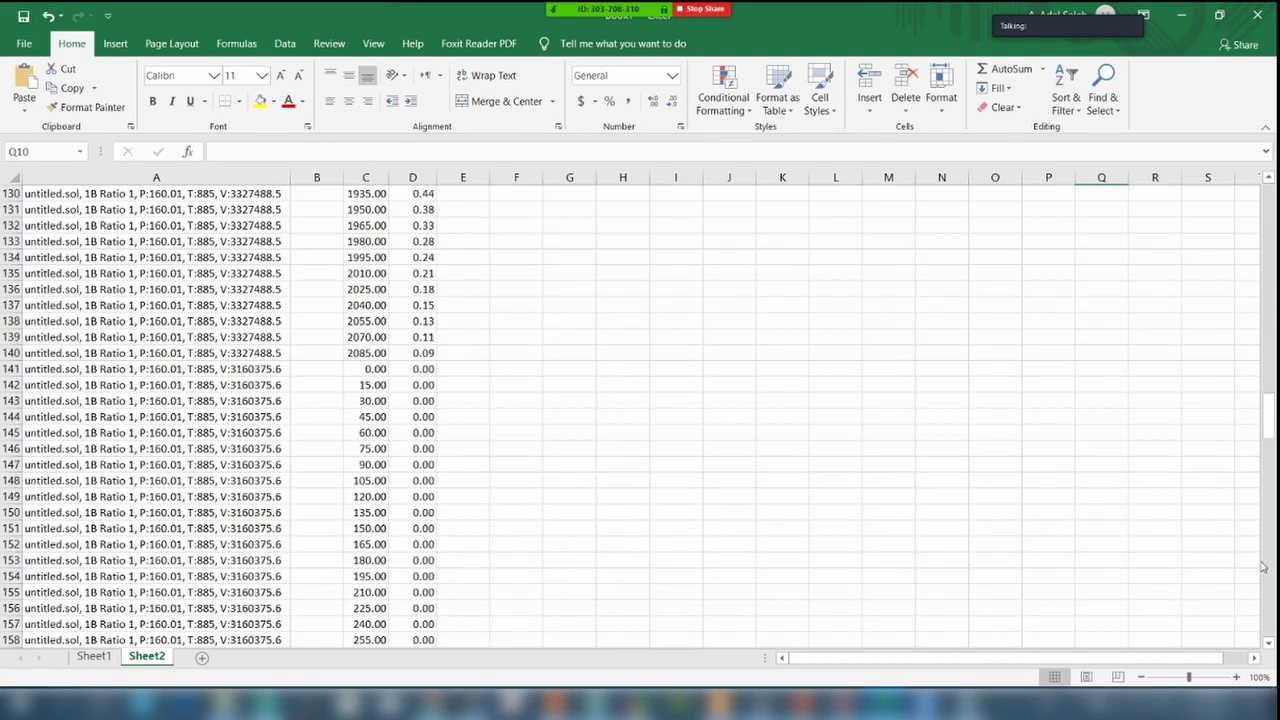
pyautogui.click(1264, 567)
pyautogui.click(1264, 567)
pyautogui.scroll(-6, 611, 587)
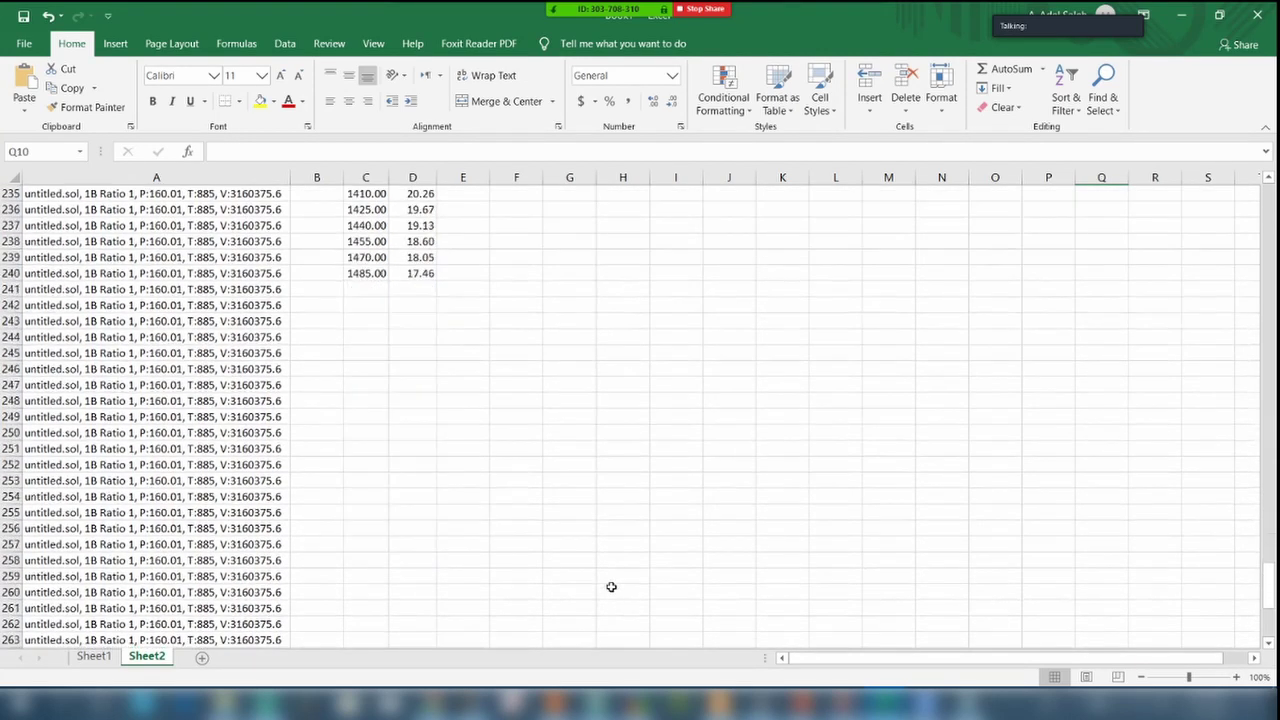
pyautogui.scroll(20, 611, 587)
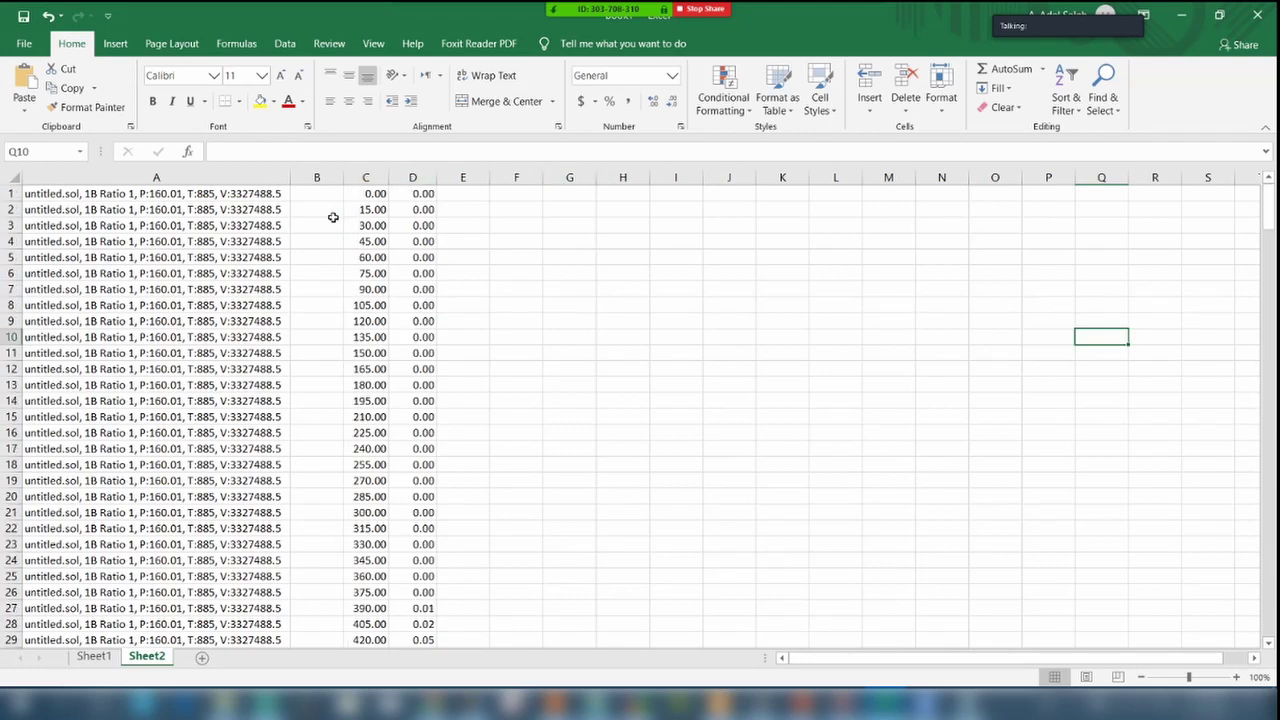
# Enter the test formula =C1+5 in cell F1.
pyautogui.click(372, 195)
pyautogui.click(507, 199)
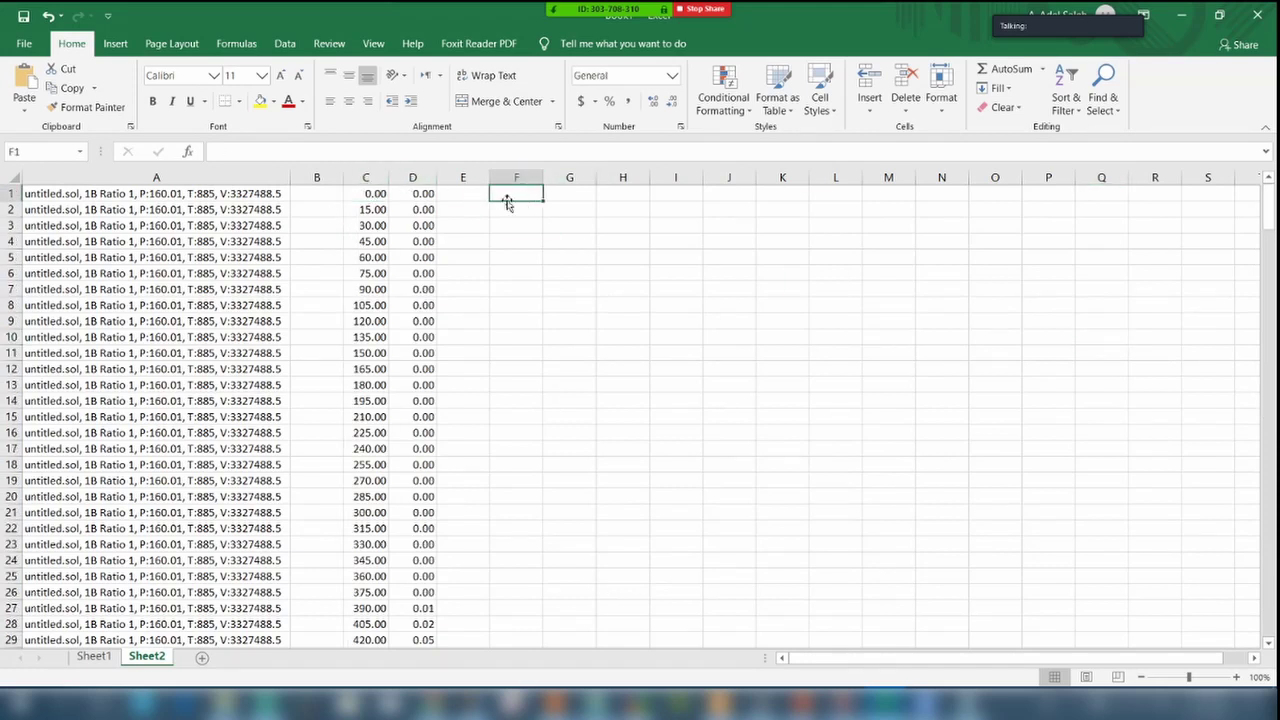
pyautogui.write('=')
pyautogui.press('Left')
pyautogui.press('Left')
pyautogui.press('Left')
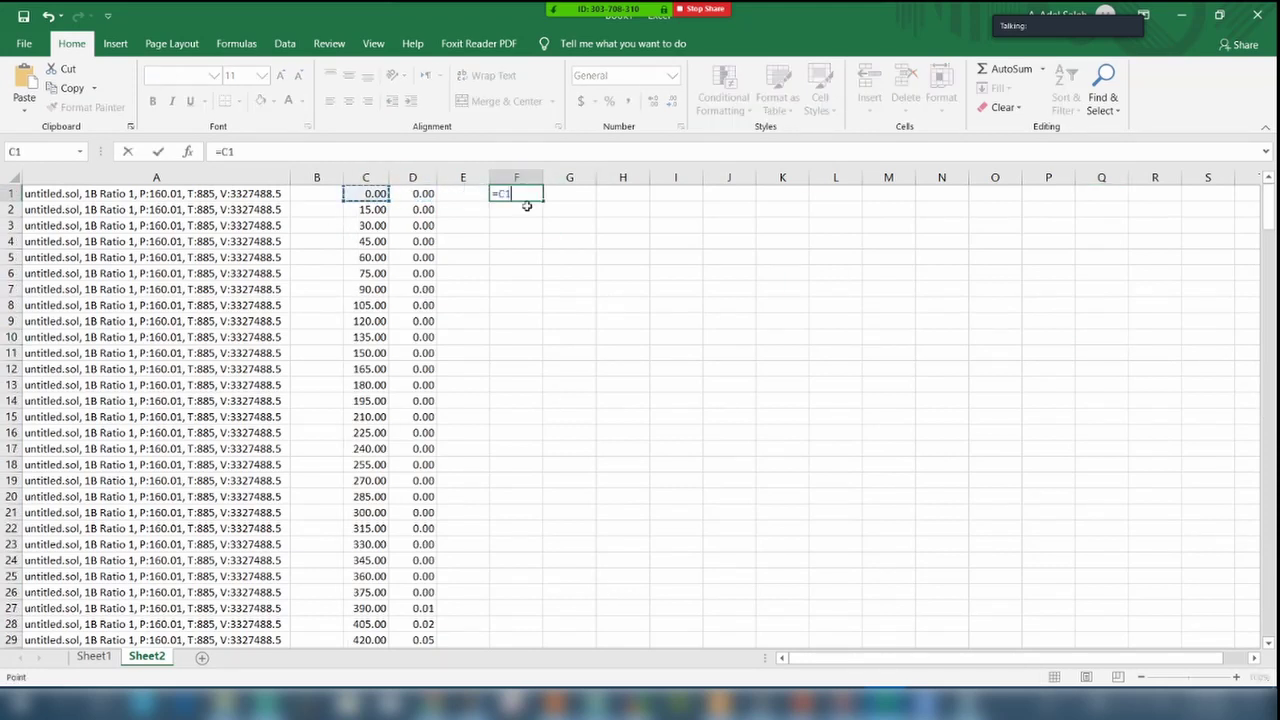
pyautogui.write('+5')
pyautogui.press('Return')
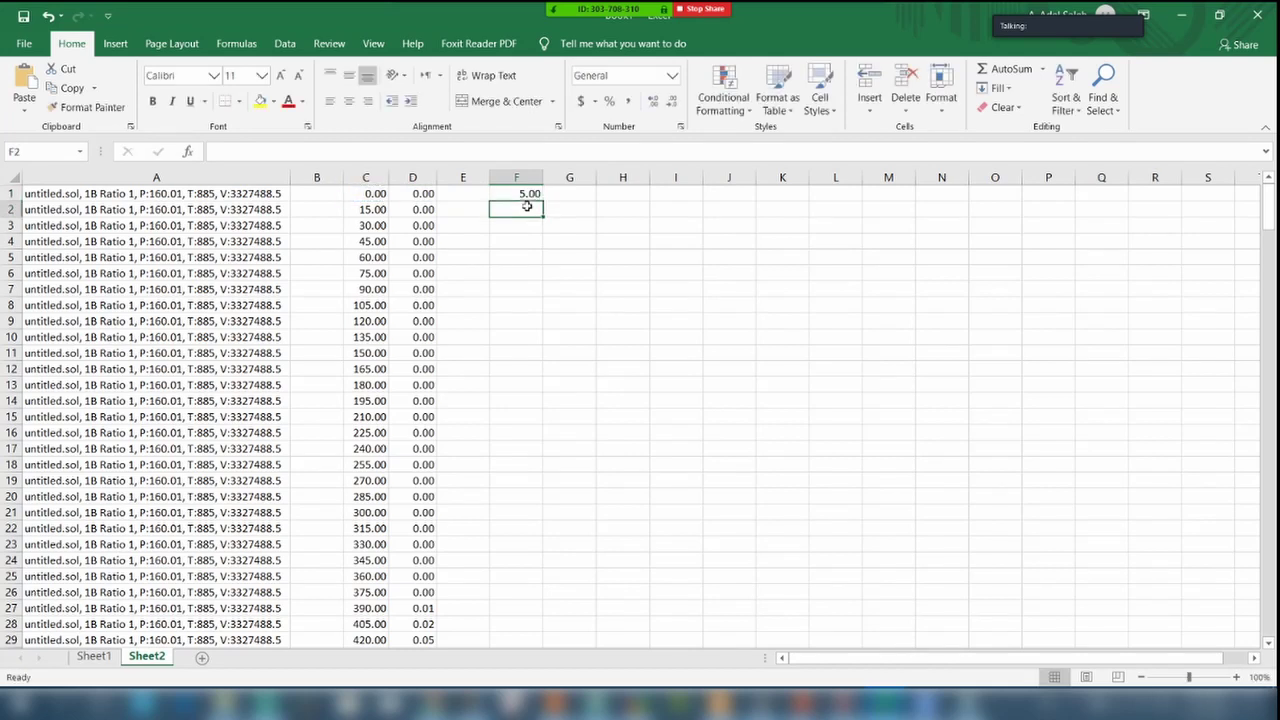
# Fill the F1 test formula across to G1 and delete columns F and G.
pyautogui.click(523, 193)
pyautogui.moveTo(543, 201); pyautogui.dragTo(586, 201)
pyautogui.click(557, 285)
pyautogui.moveTo(516, 177); pyautogui.dragTo(565, 172)
pyautogui.rightClick(565, 172)
pyautogui.click(610, 310)
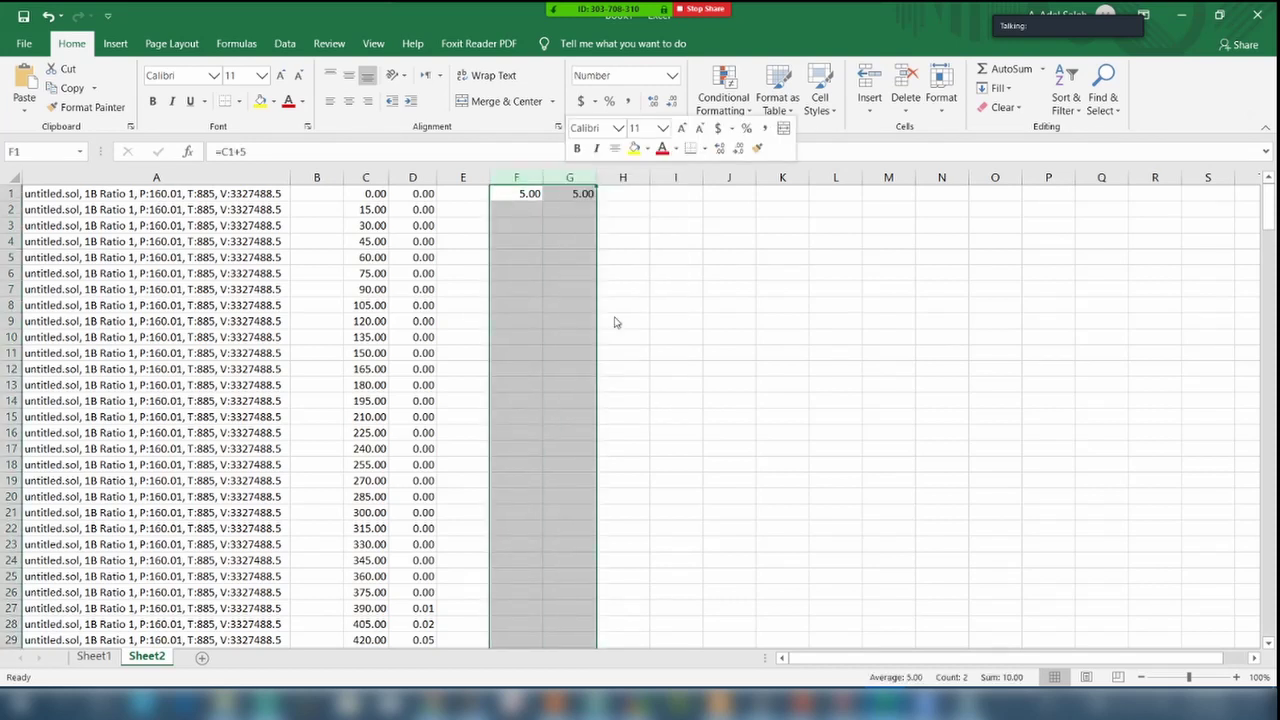
pyautogui.click(604, 316)
# Insert a scatter chart with smooth lines from the range C1:D240 and move it away from the data columns.
pyautogui.moveTo(370, 194); pyautogui.dragTo(397, 209)
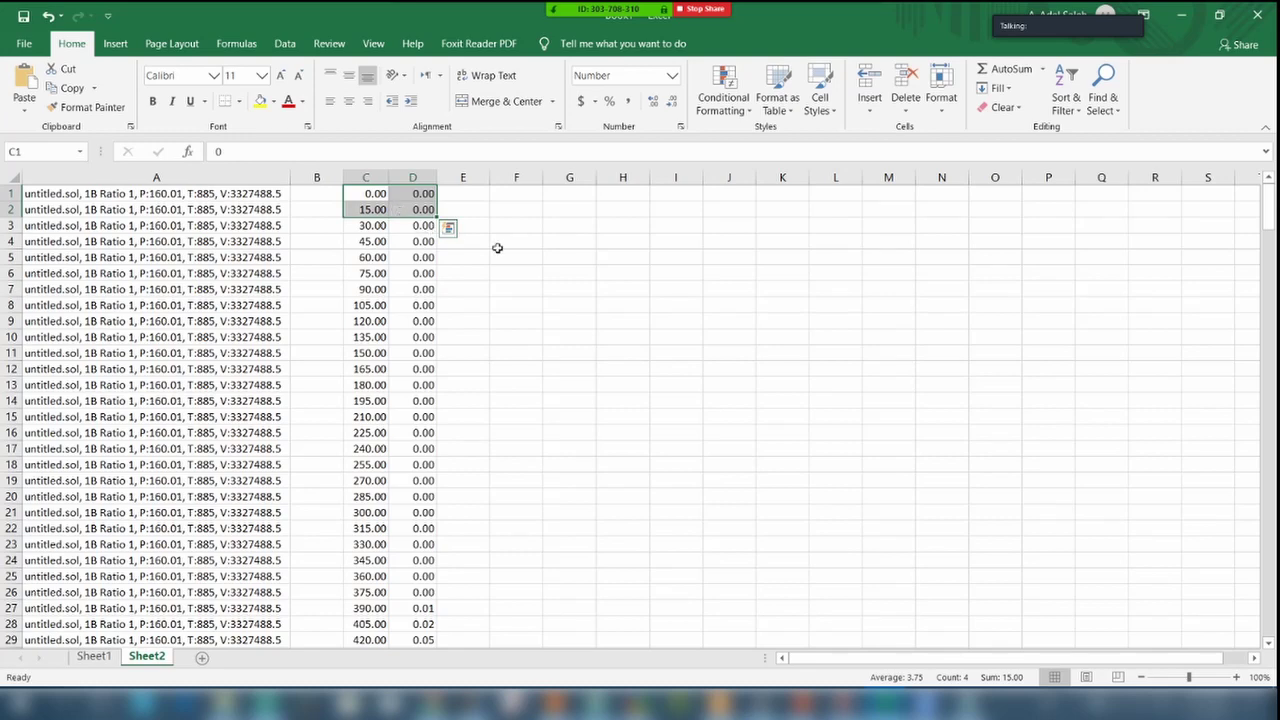
pyautogui.hotkey('ctrl', 'shift', 'Down')
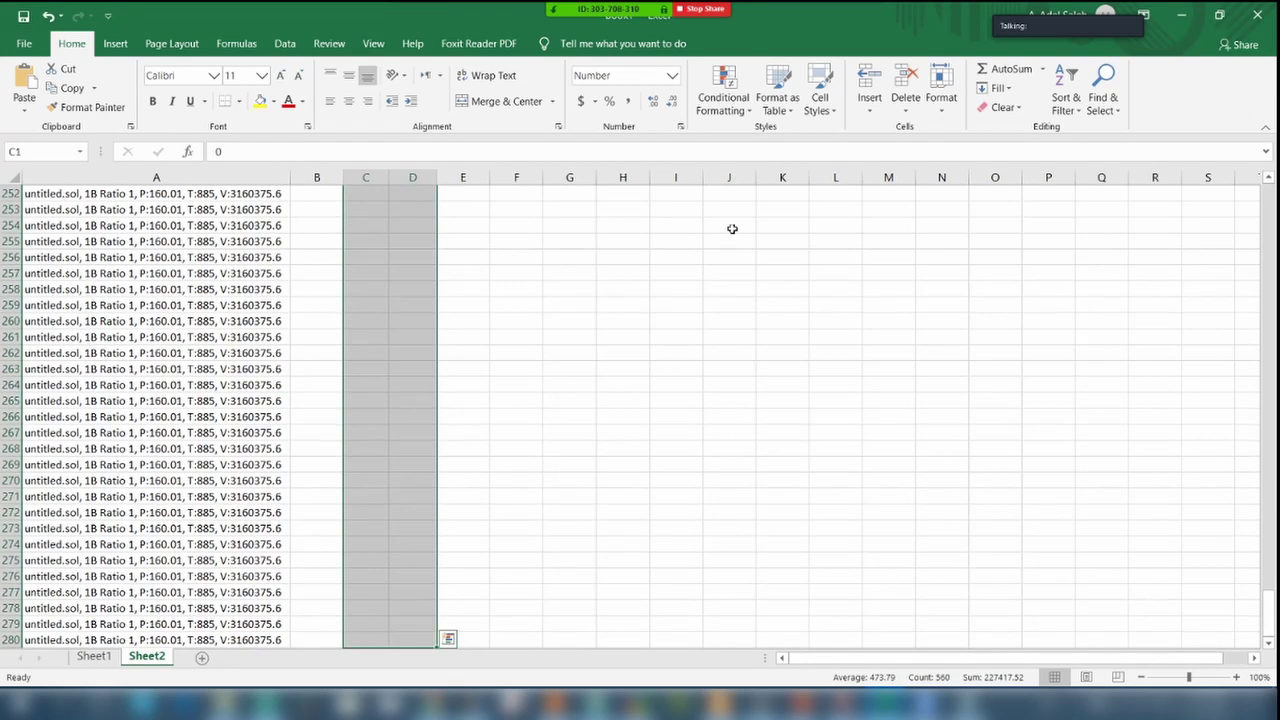
pyautogui.hotkey('ctrl', 'shift', 'Up')
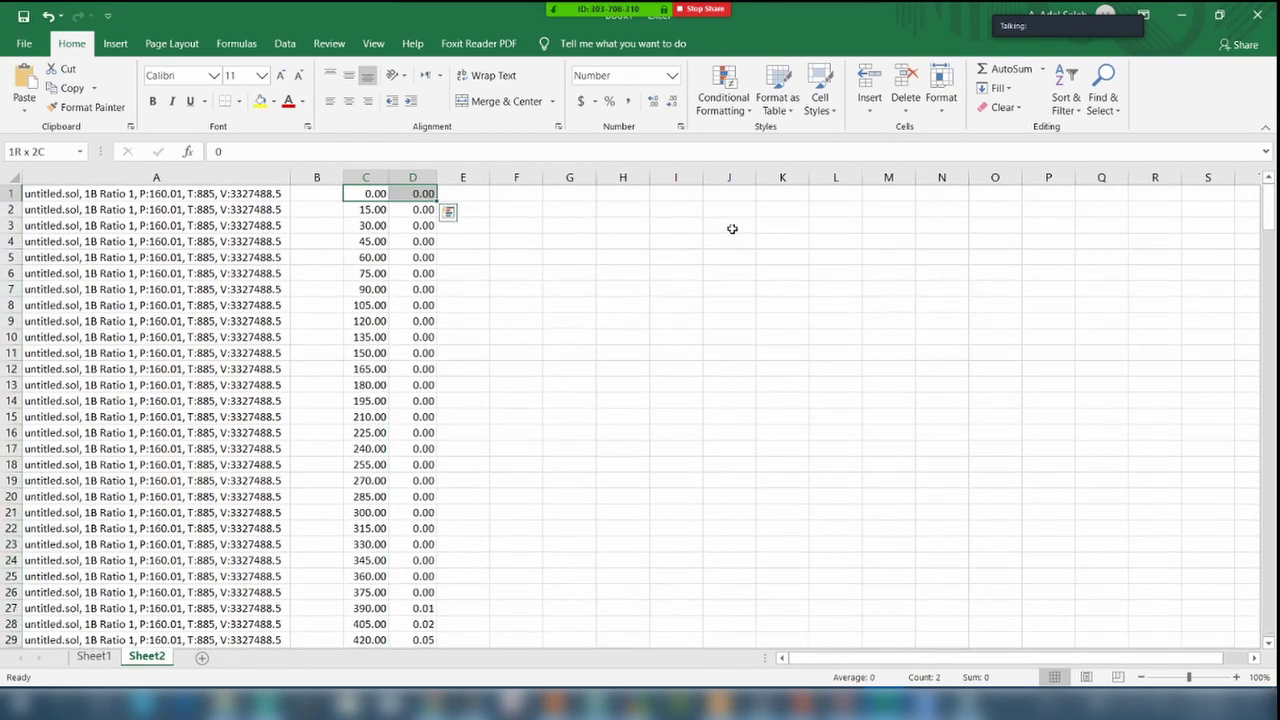
pyautogui.hotkey('shift', 'Down')
pyautogui.hotkey('shift', 'Down')
pyautogui.hotkey('shift', 'Down')
pyautogui.hotkey('shift', 'Down')
pyautogui.hotkey('shift', 'Down')
pyautogui.hotkey('shift', 'Down')
pyautogui.hotkey('shift', 'Down')
pyautogui.hotkey('shift', 'Down')
pyautogui.hotkey('shift', 'pagedown')
pyautogui.hotkey('shift', 'pagedown')
pyautogui.hotkey('shift', 'pagedown')
pyautogui.hotkey('shift', 'pagedown')
pyautogui.hotkey('shift', 'pagedown')
pyautogui.hotkey('shift', 'pagedown')
pyautogui.hotkey('shift', 'pagedown')
pyautogui.hotkey('shift', 'pagedown')
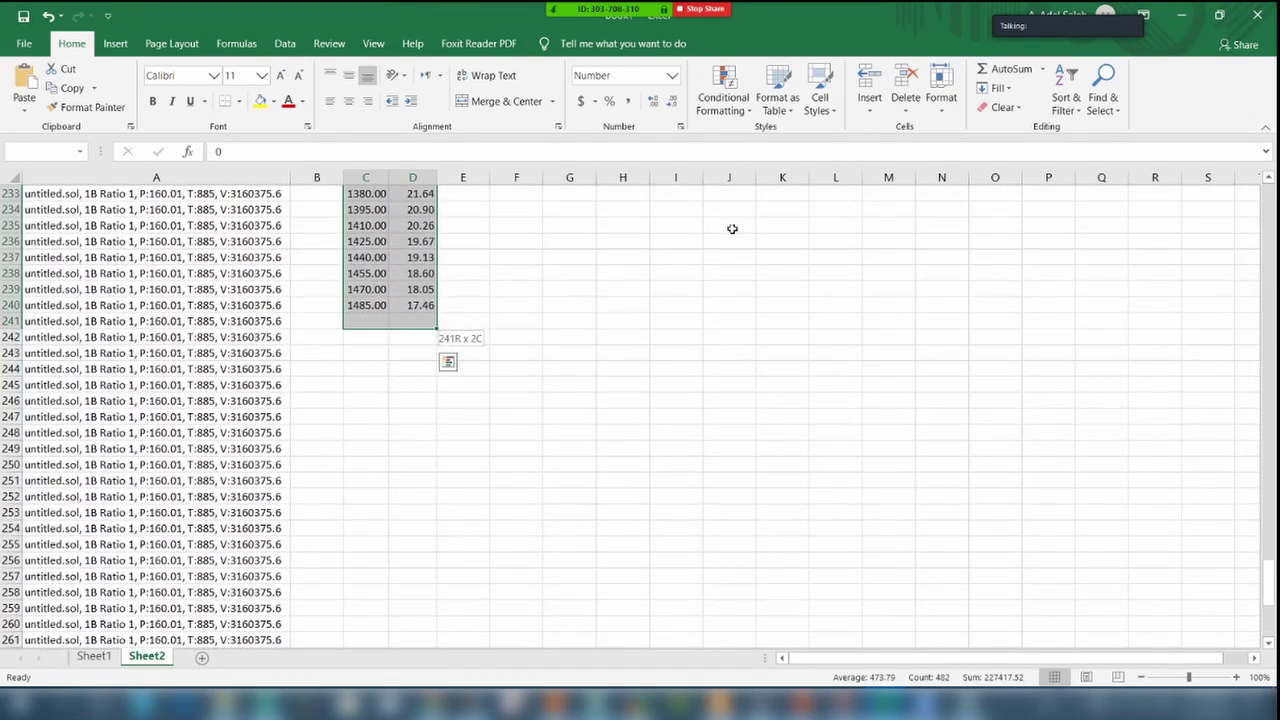
pyautogui.hotkey('shift', 'Up')
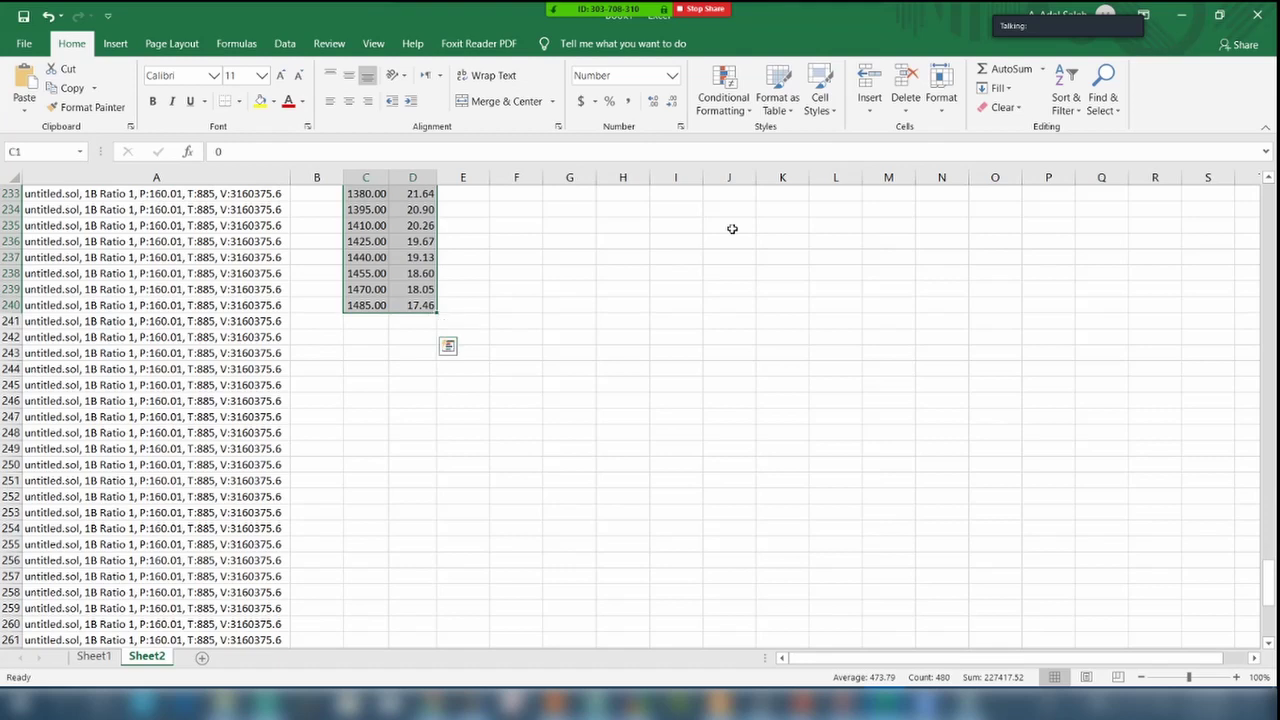
pyautogui.click(115, 43)
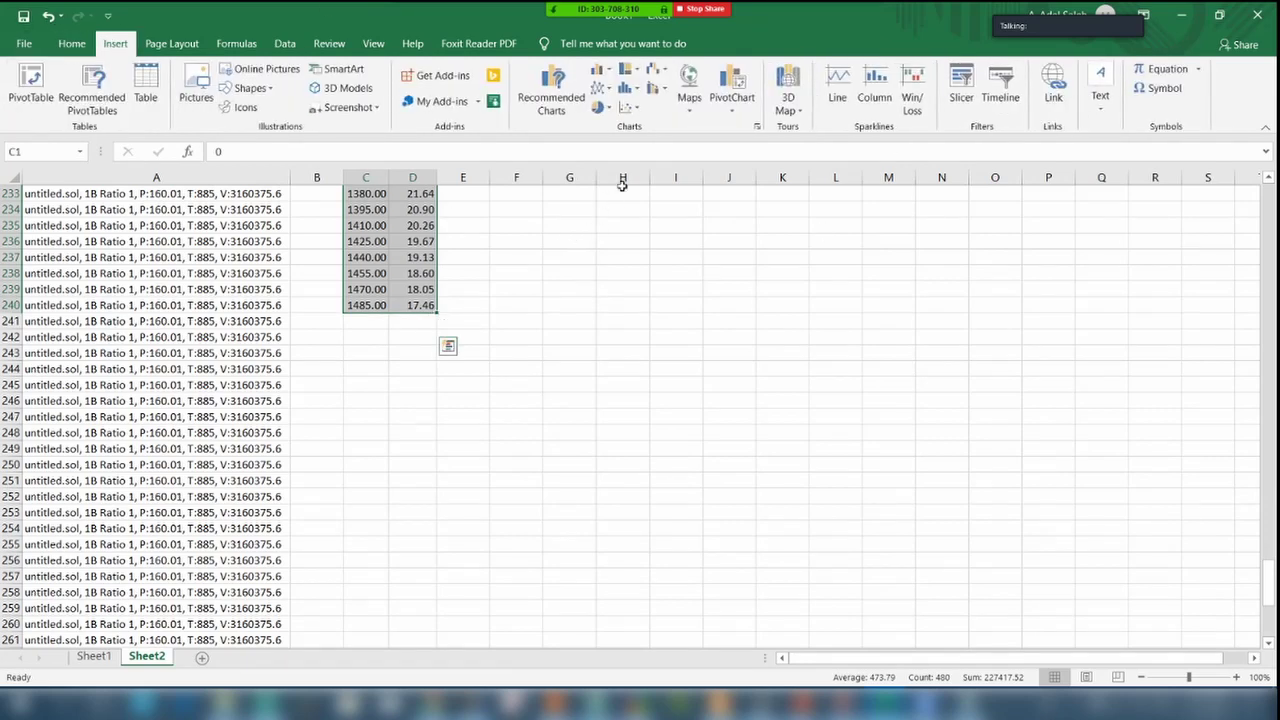
pyautogui.click(627, 107)
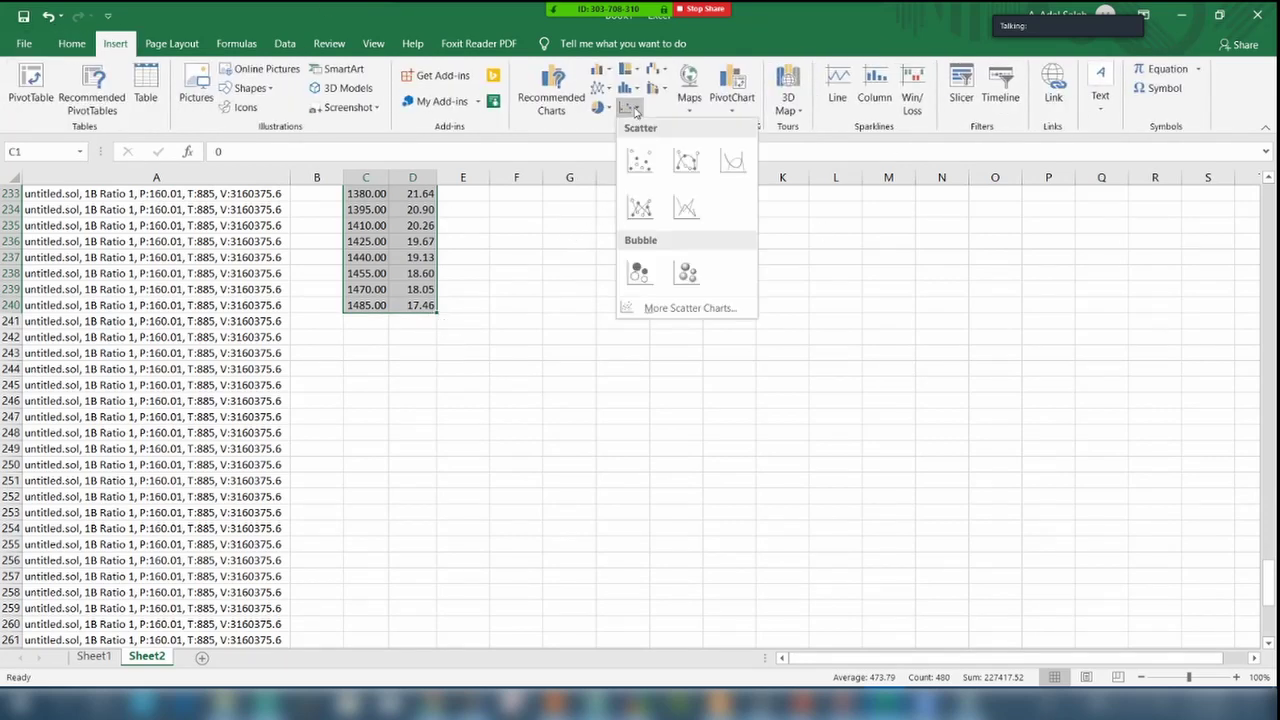
pyautogui.click(729, 167)
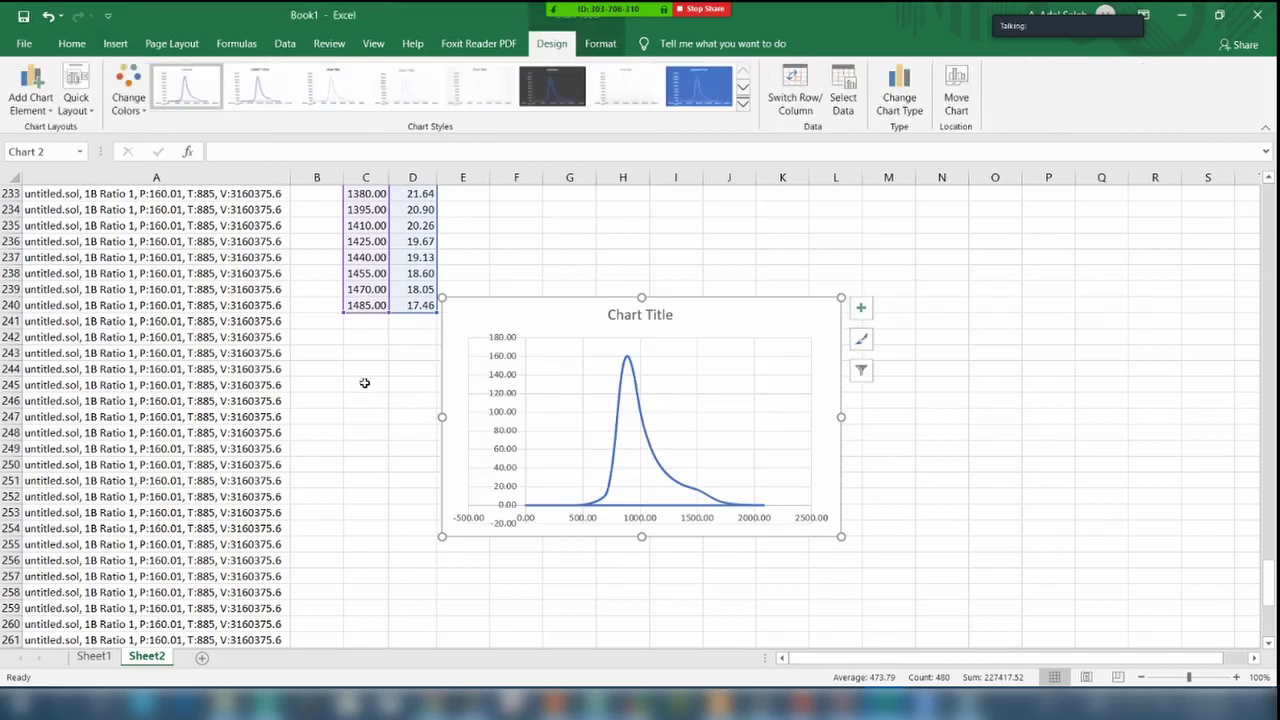
pyautogui.moveTo(471, 303); pyautogui.dragTo(586, 249)
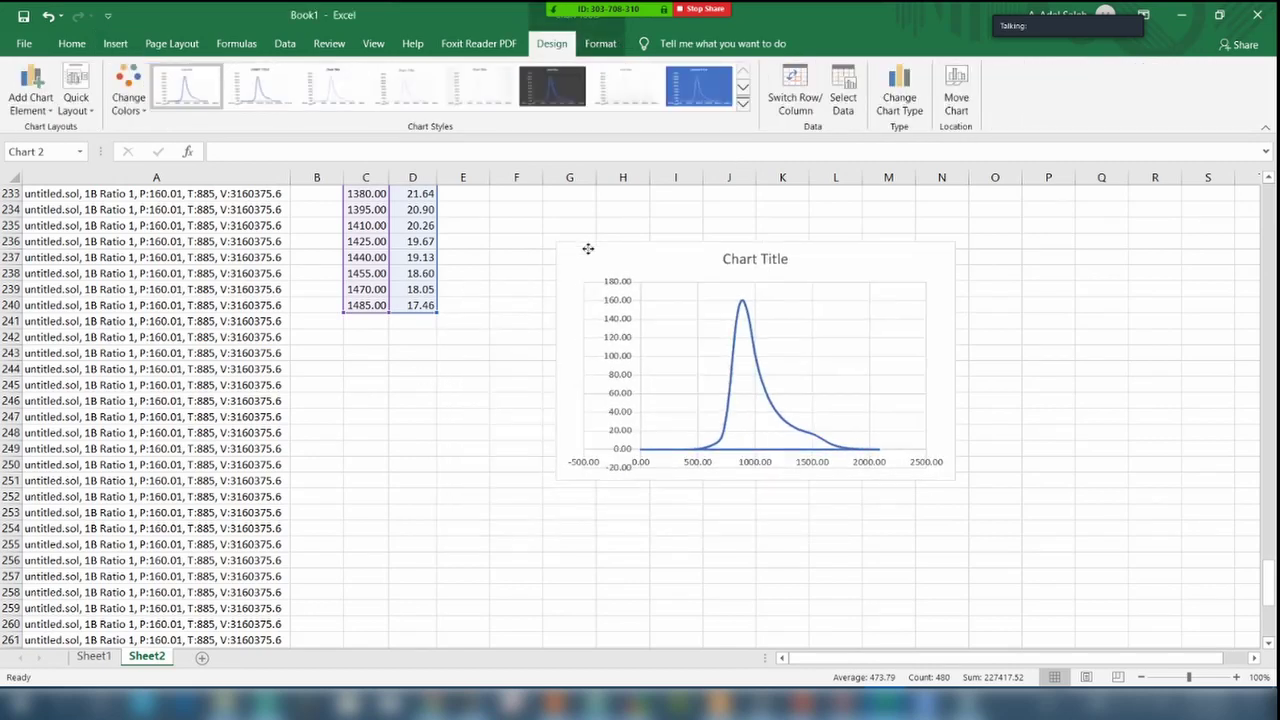
pyautogui.click(433, 398)
pyautogui.scroll(1, 433, 400)
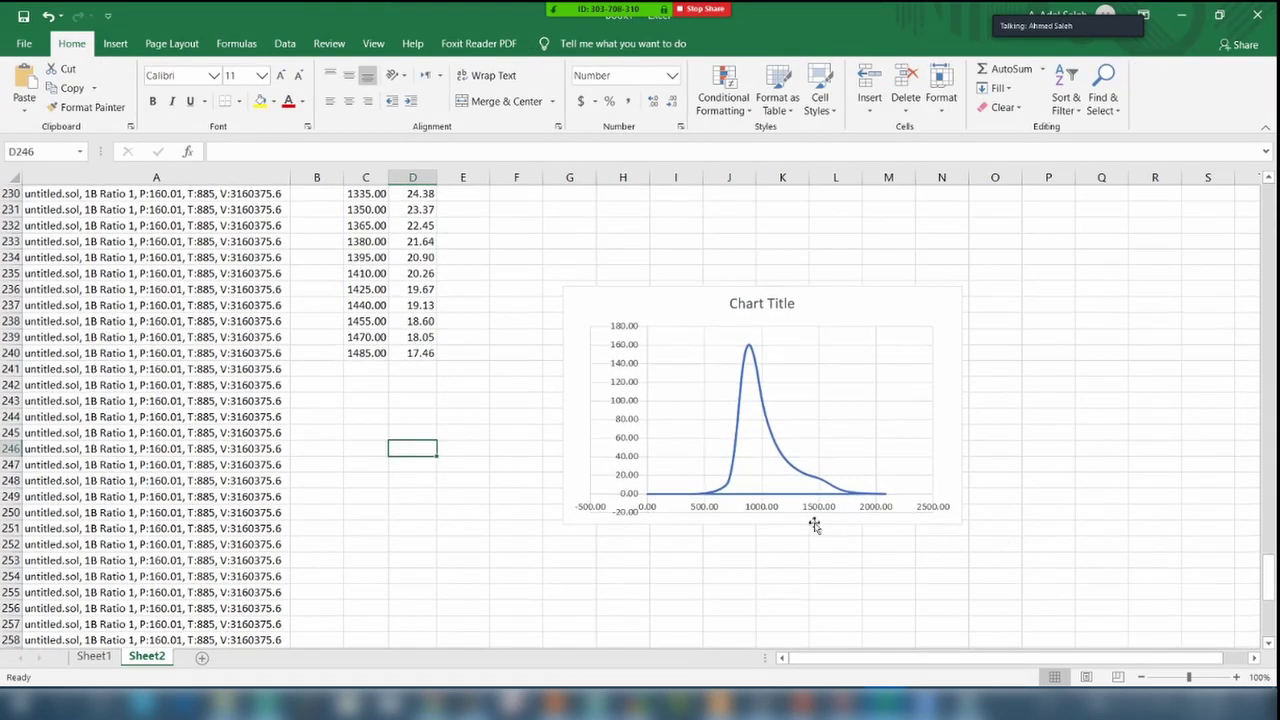
pyautogui.scroll(8, 474, 469)
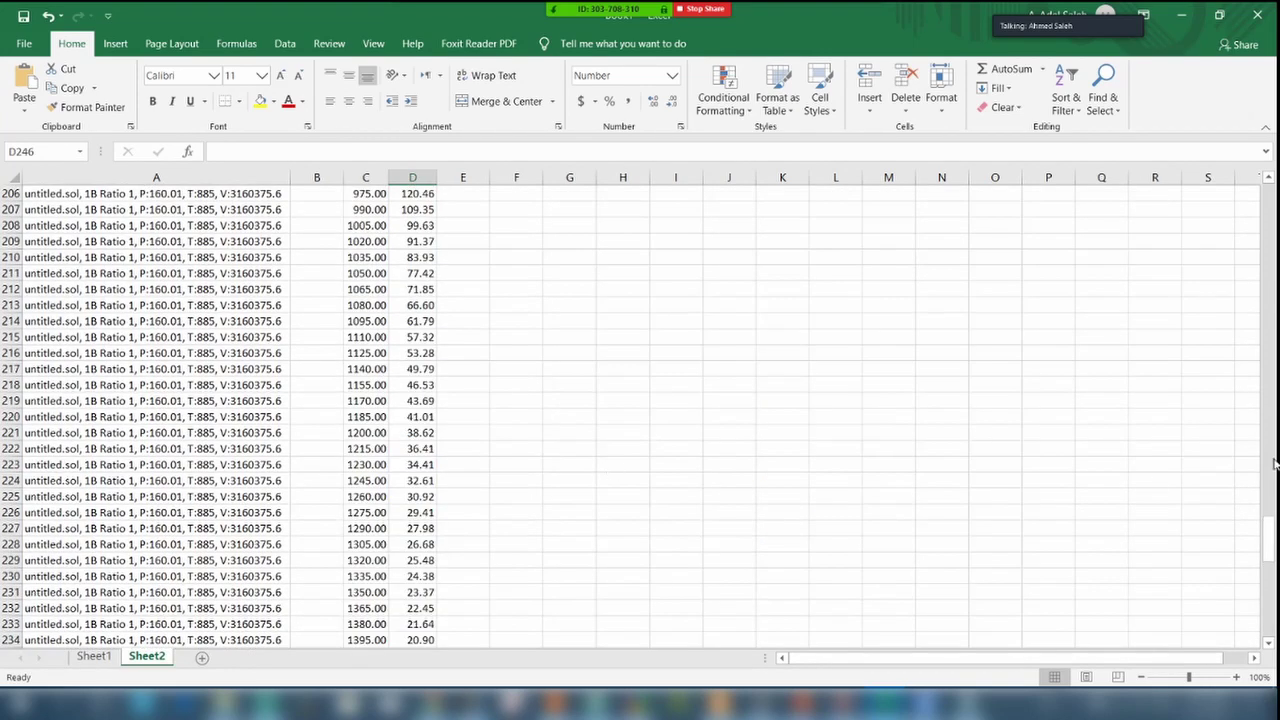
pyautogui.moveTo(1268, 528); pyautogui.dragTo(1267, 195)
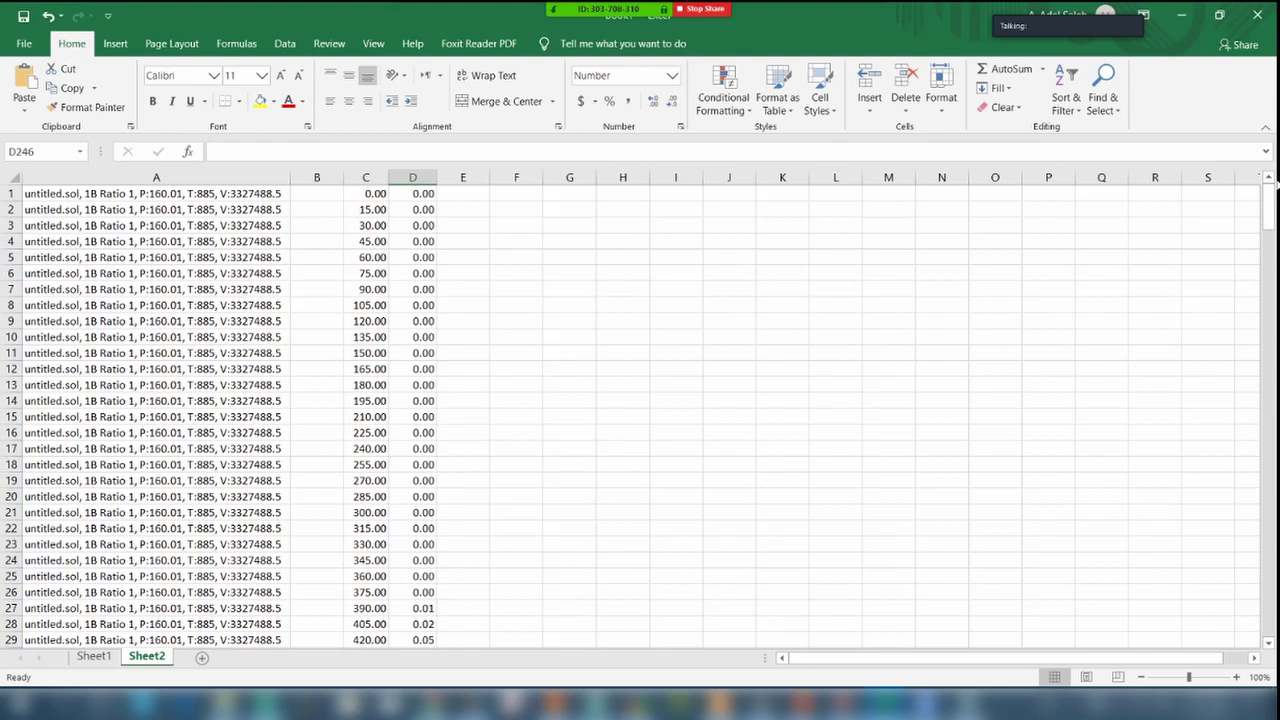
pyautogui.click(520, 273)
pyautogui.click(370, 195)
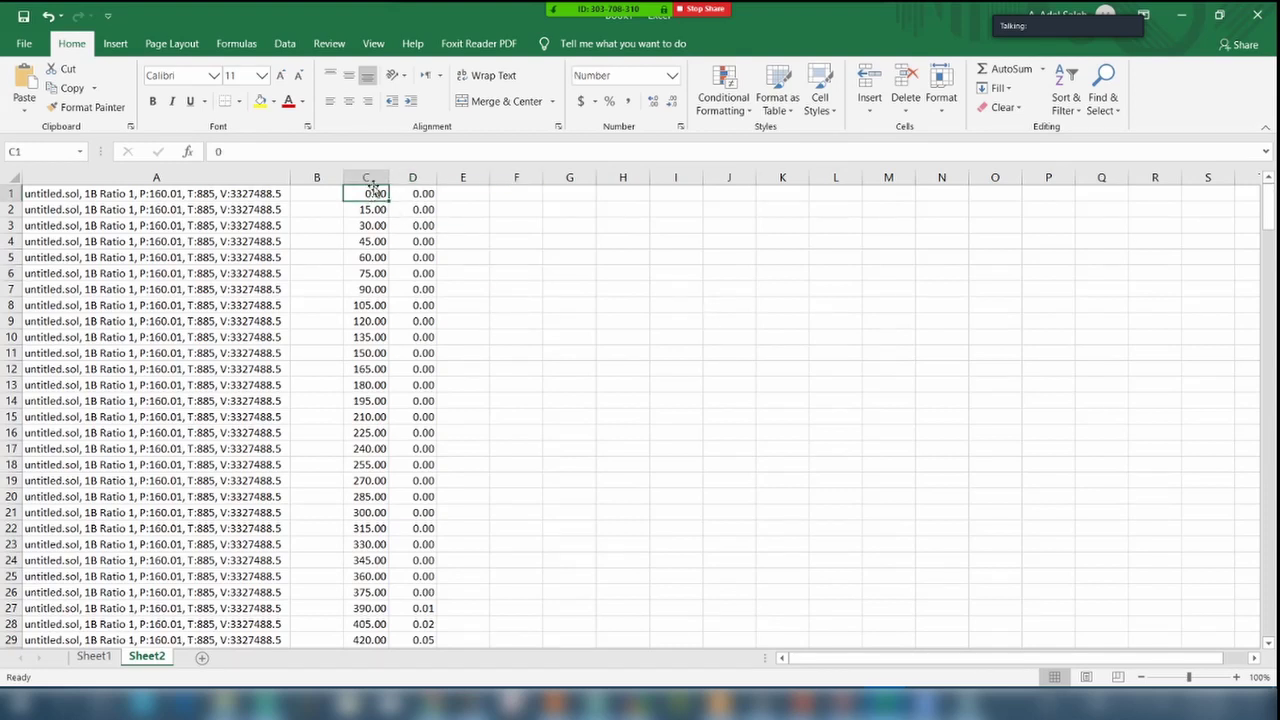
pyautogui.moveTo(374, 176); pyautogui.dragTo(410, 176)
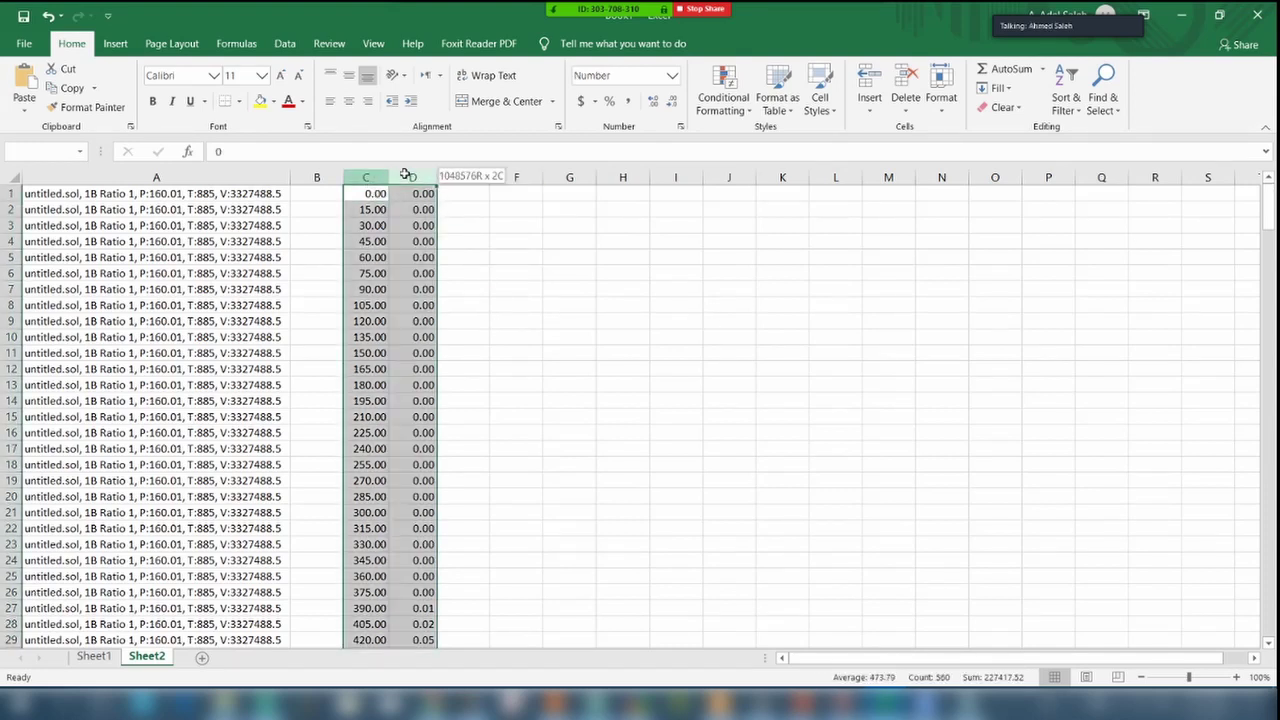
pyautogui.scroll(-7, 481, 261)
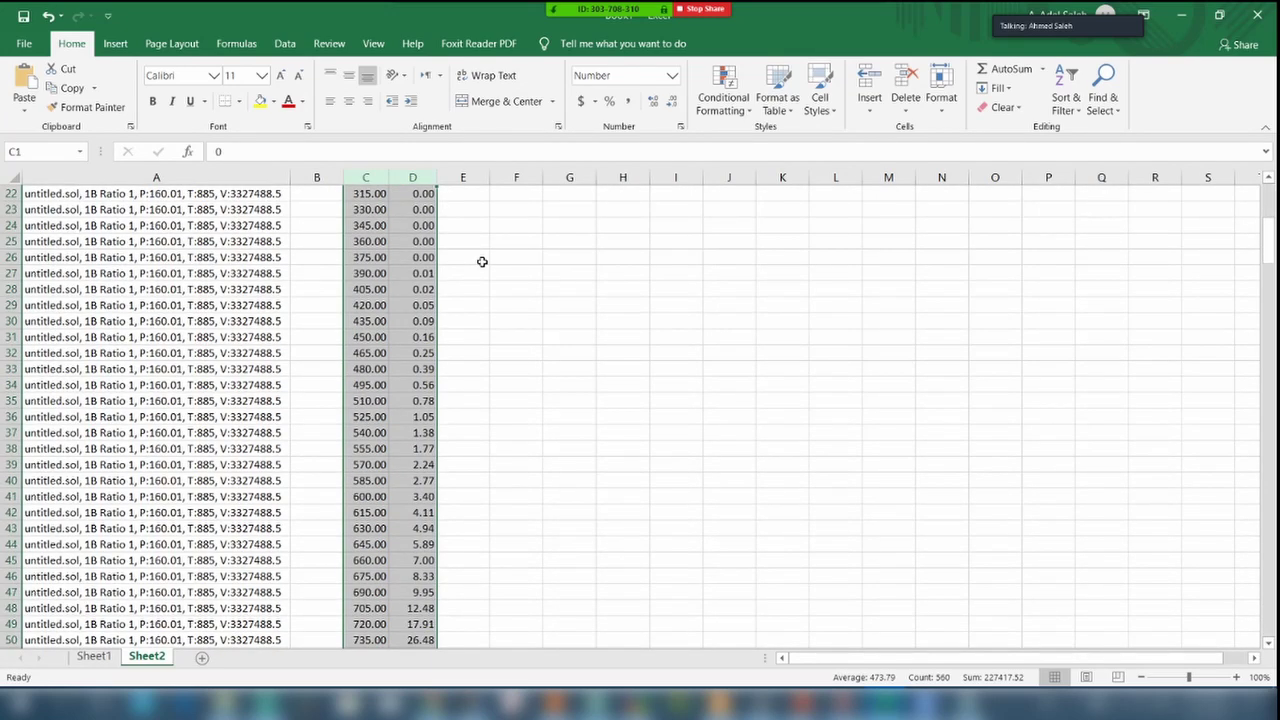
pyautogui.scroll(7, 481, 261)
pyautogui.click(116, 44)
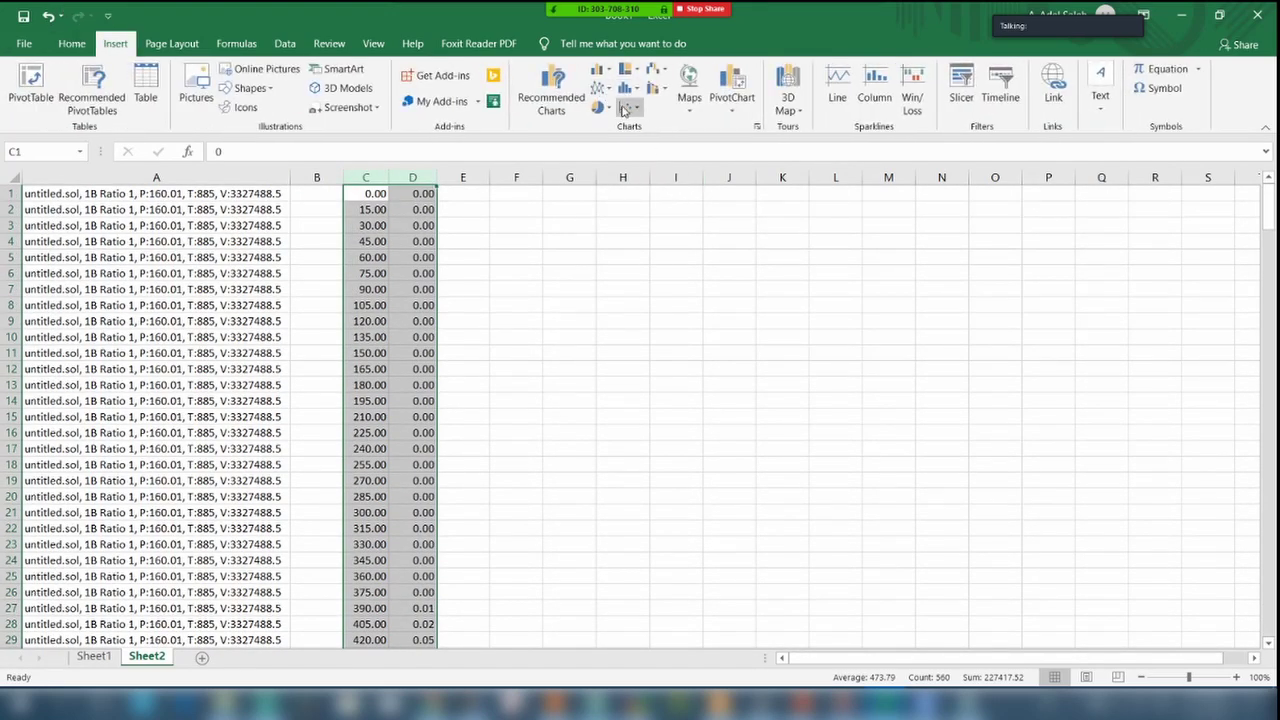
pyautogui.click(630, 90)
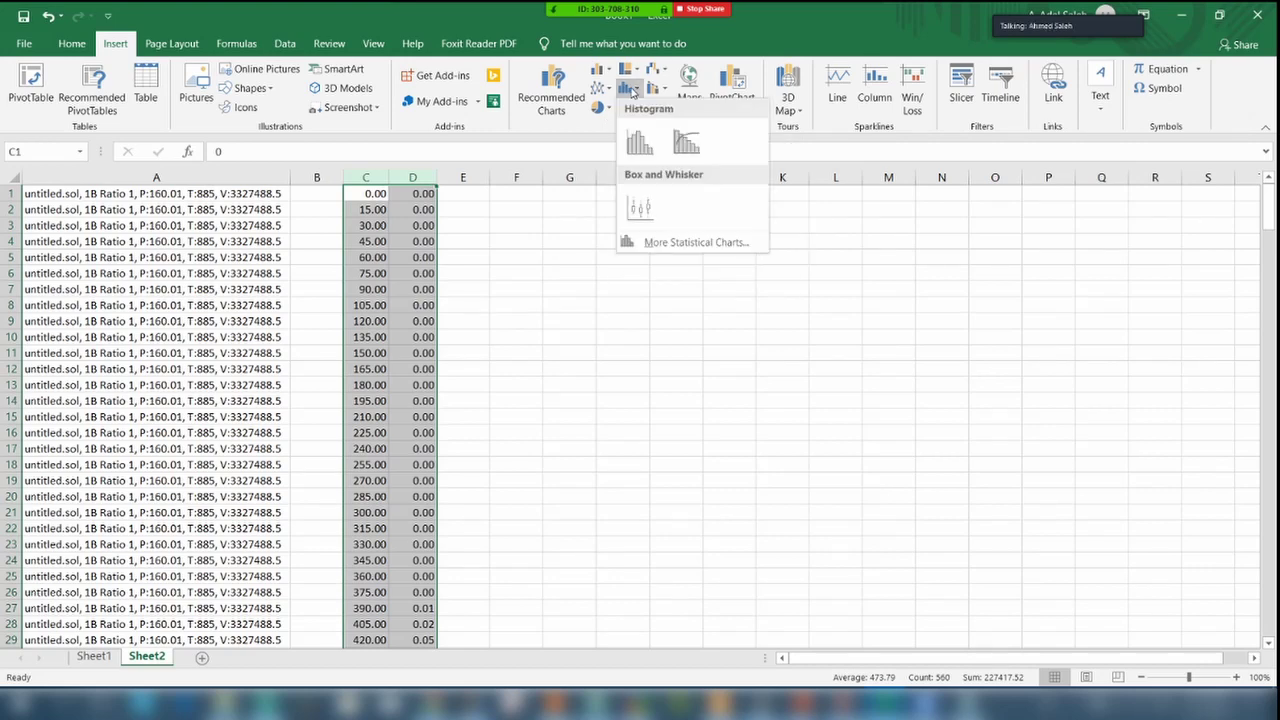
pyautogui.click(599, 88)
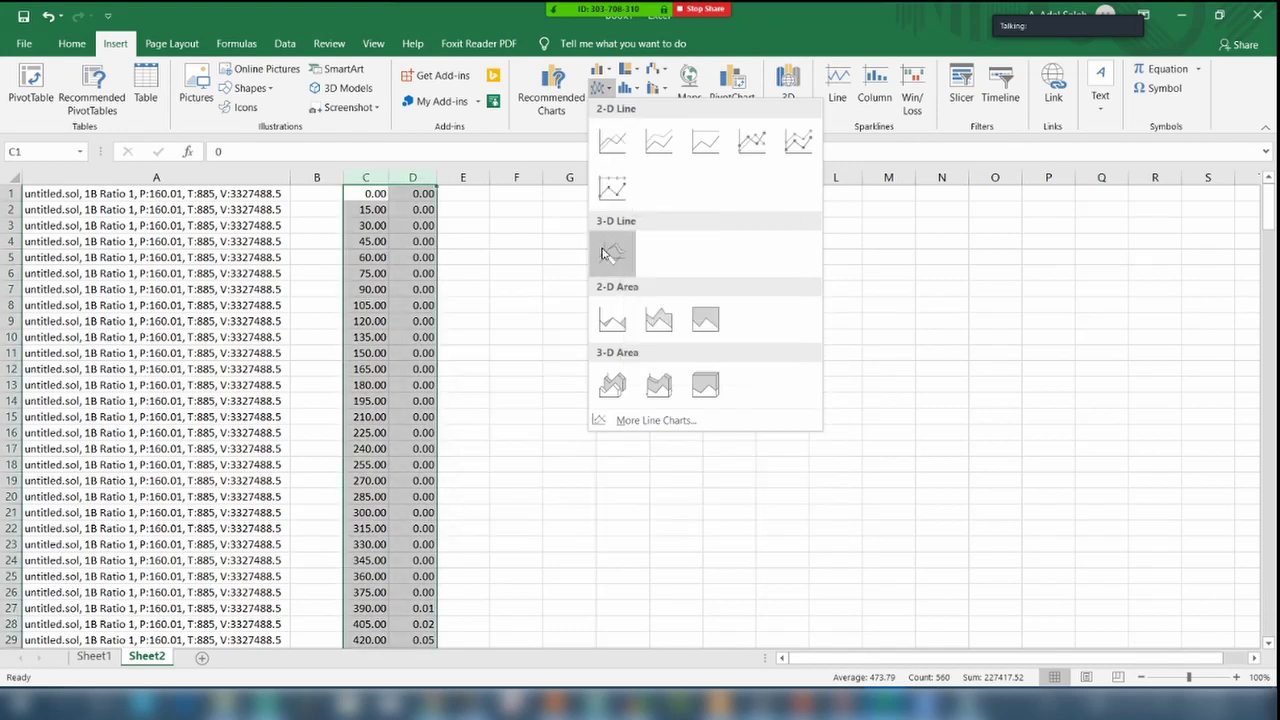
pyautogui.click(906, 278)
pyautogui.click(886, 283)
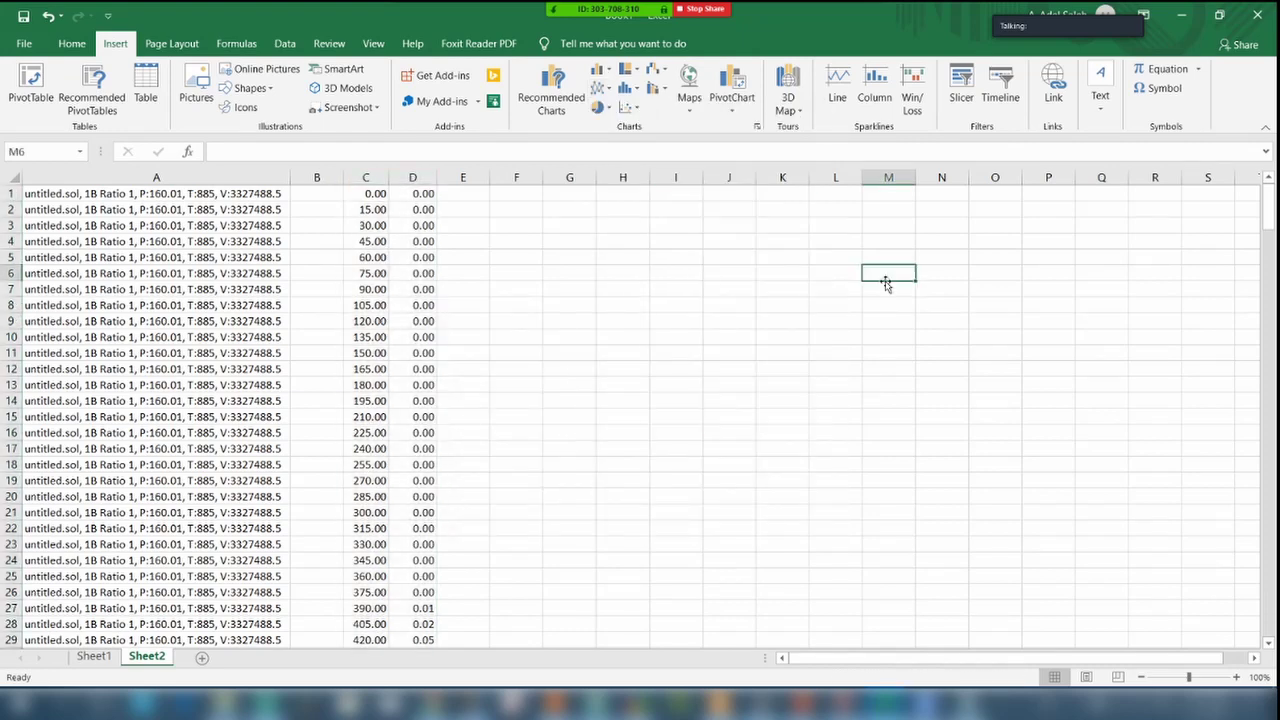
# Copy columns C and D of Sheet2 and paste them as values into columns A and B of a new sheet.
pyautogui.moveTo(380, 177); pyautogui.dragTo(410, 177)
pyautogui.rightClick(410, 177)
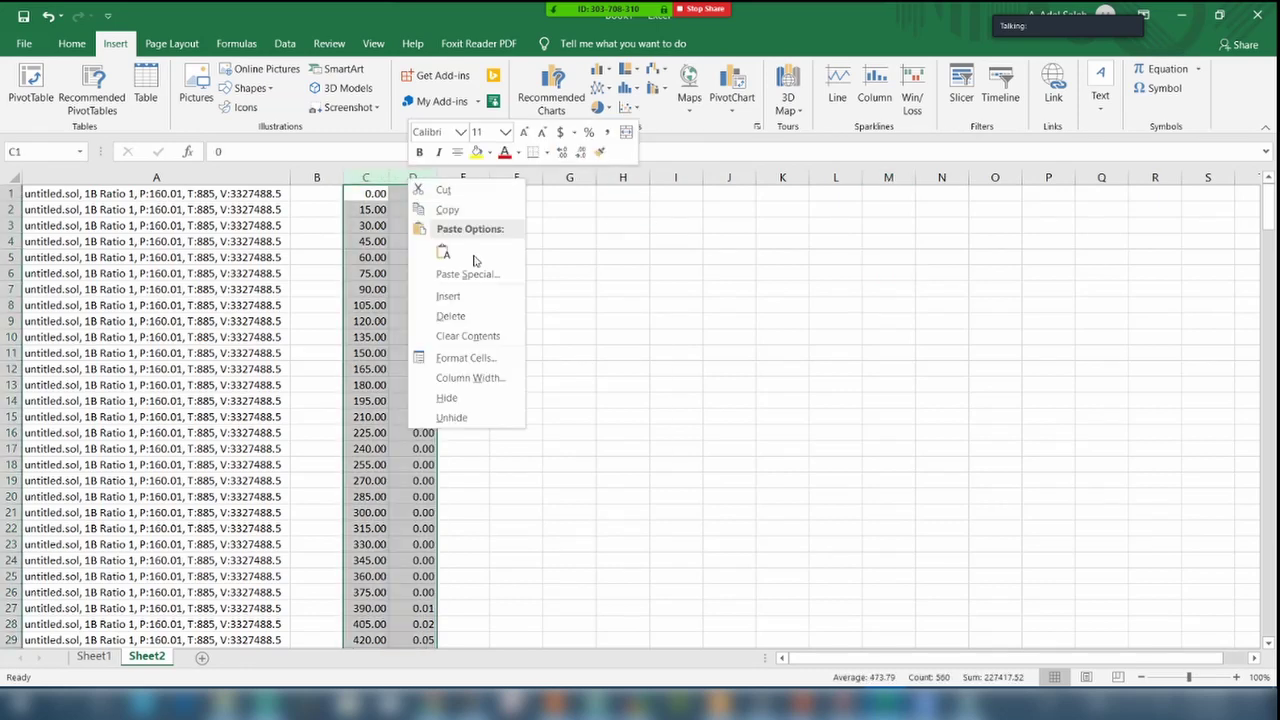
pyautogui.click(479, 214)
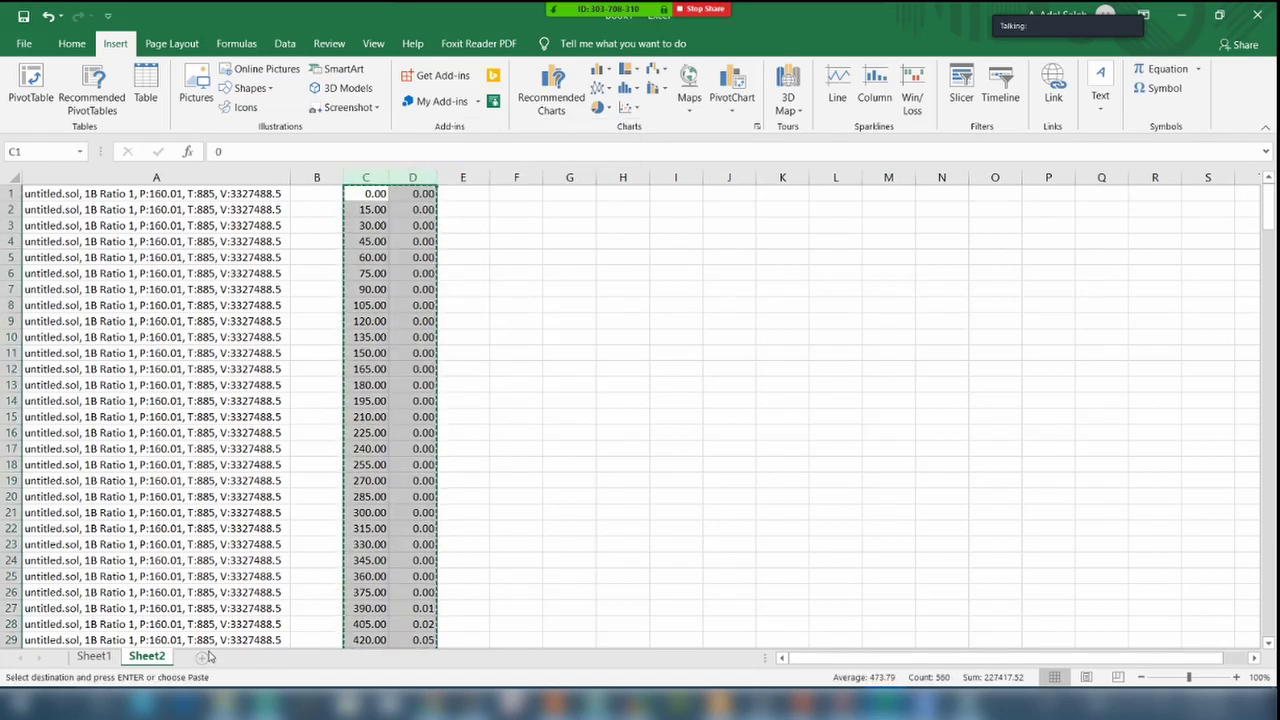
pyautogui.click(201, 658)
pyautogui.click(71, 43)
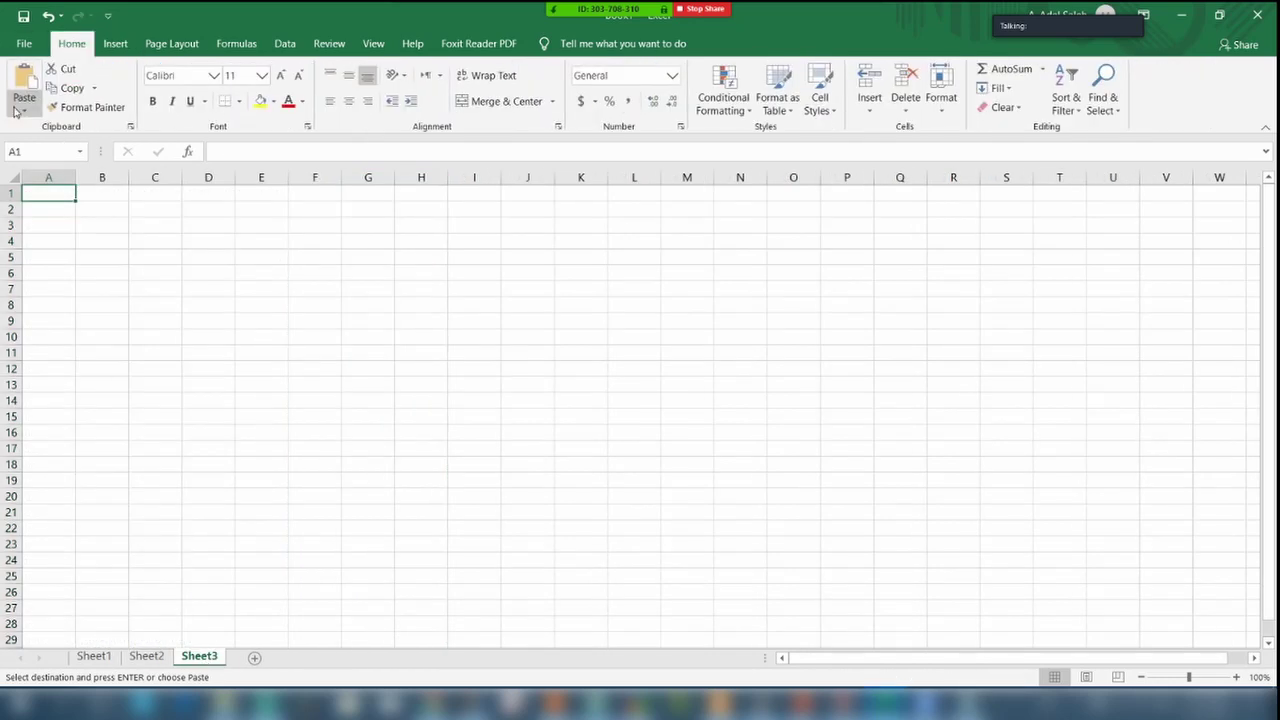
pyautogui.click(24, 110)
pyautogui.click(23, 219)
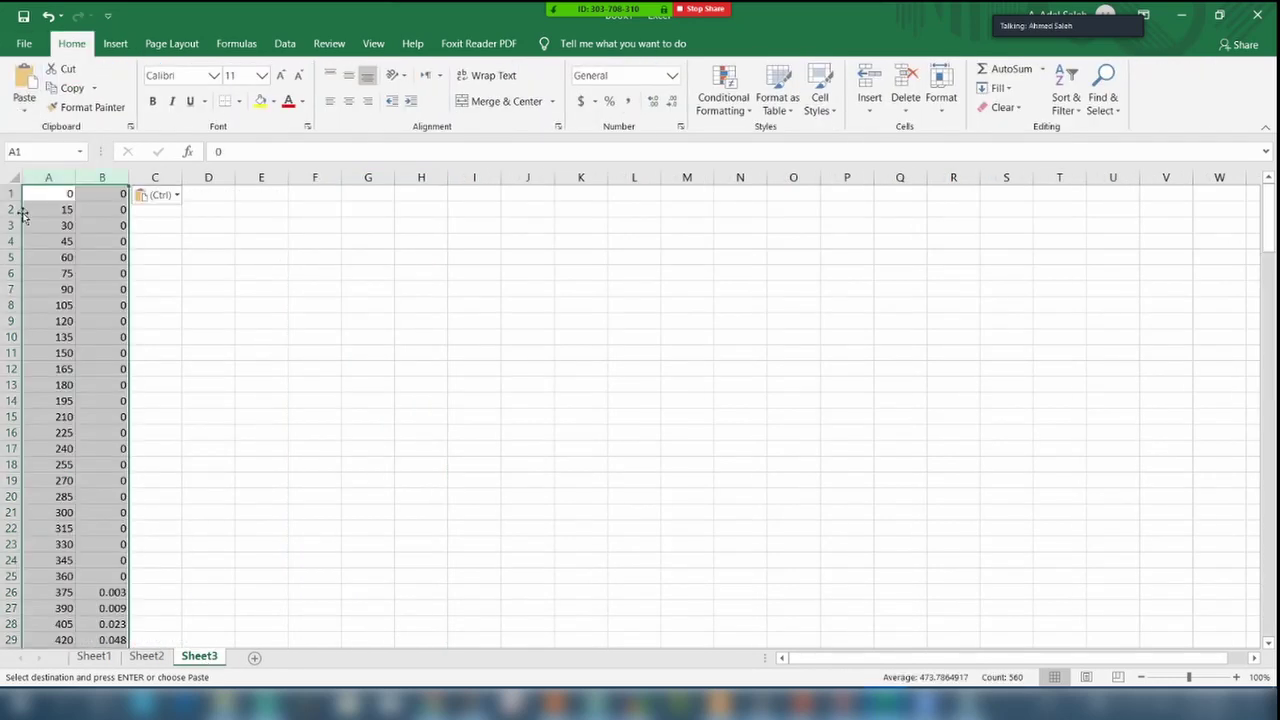
pyautogui.click(240, 311)
pyautogui.moveTo(68, 176); pyautogui.dragTo(105, 174)
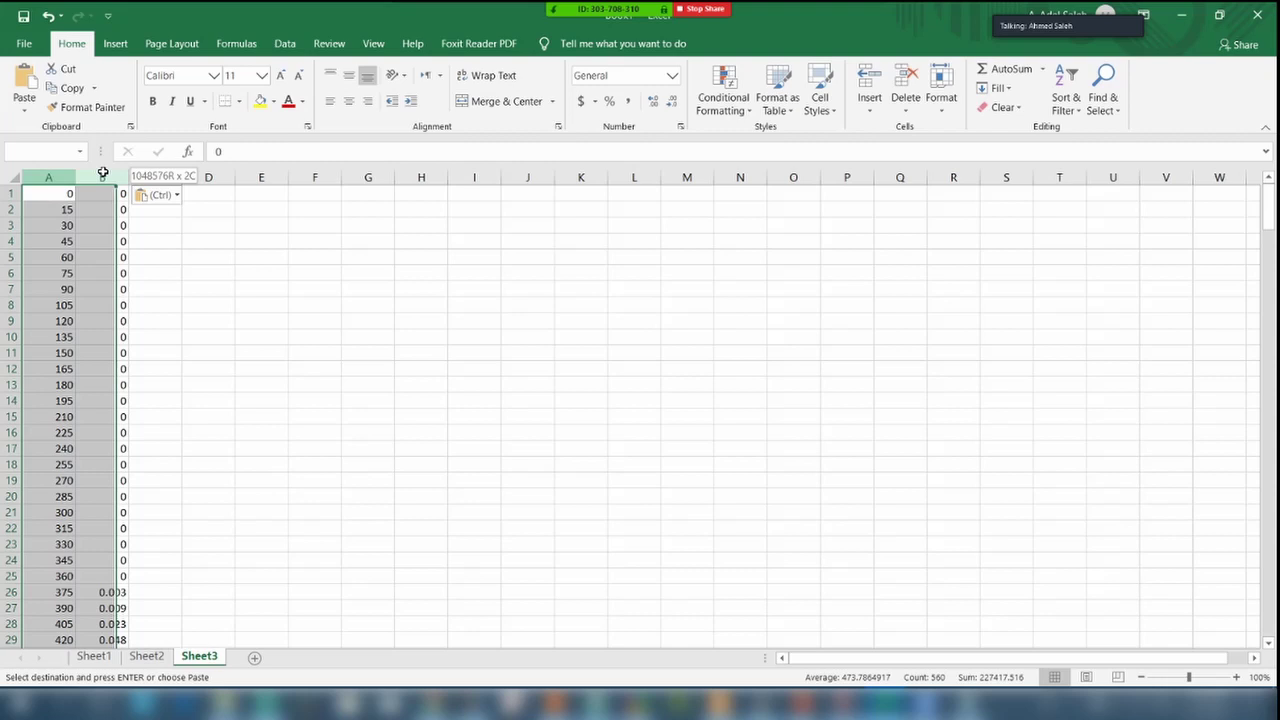
pyautogui.click(115, 43)
pyautogui.click(545, 108)
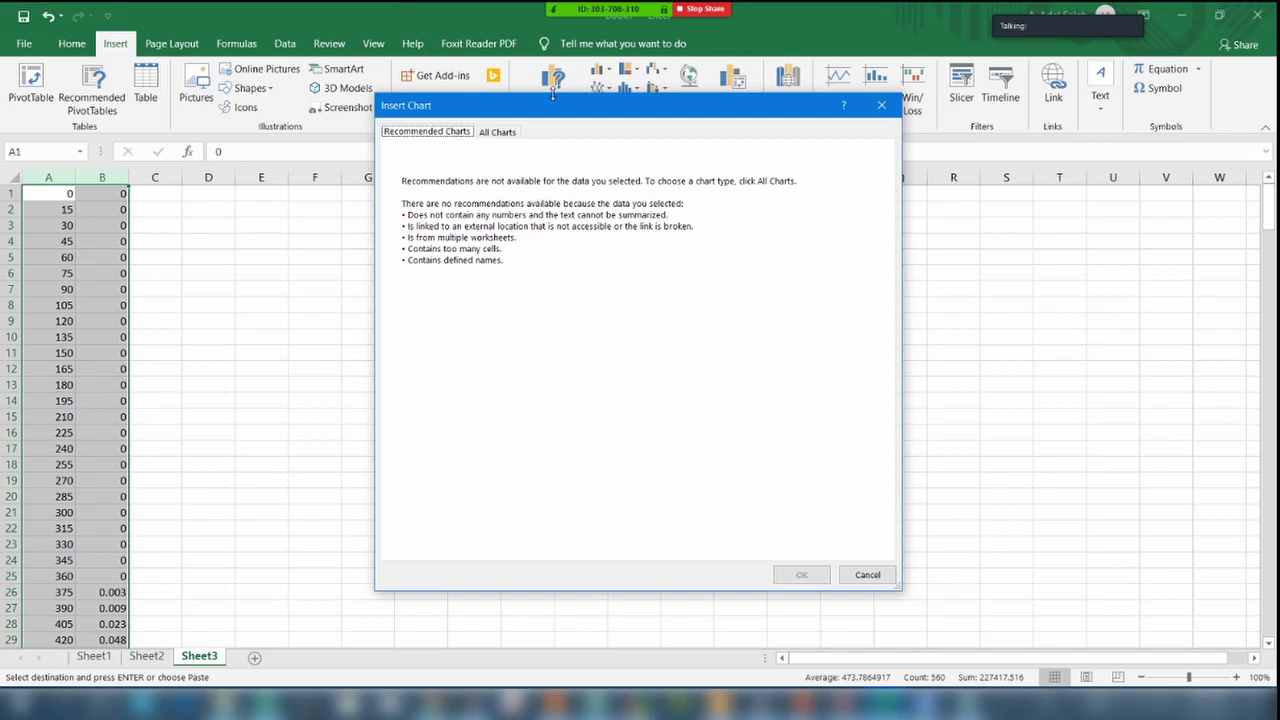
pyautogui.click(490, 132)
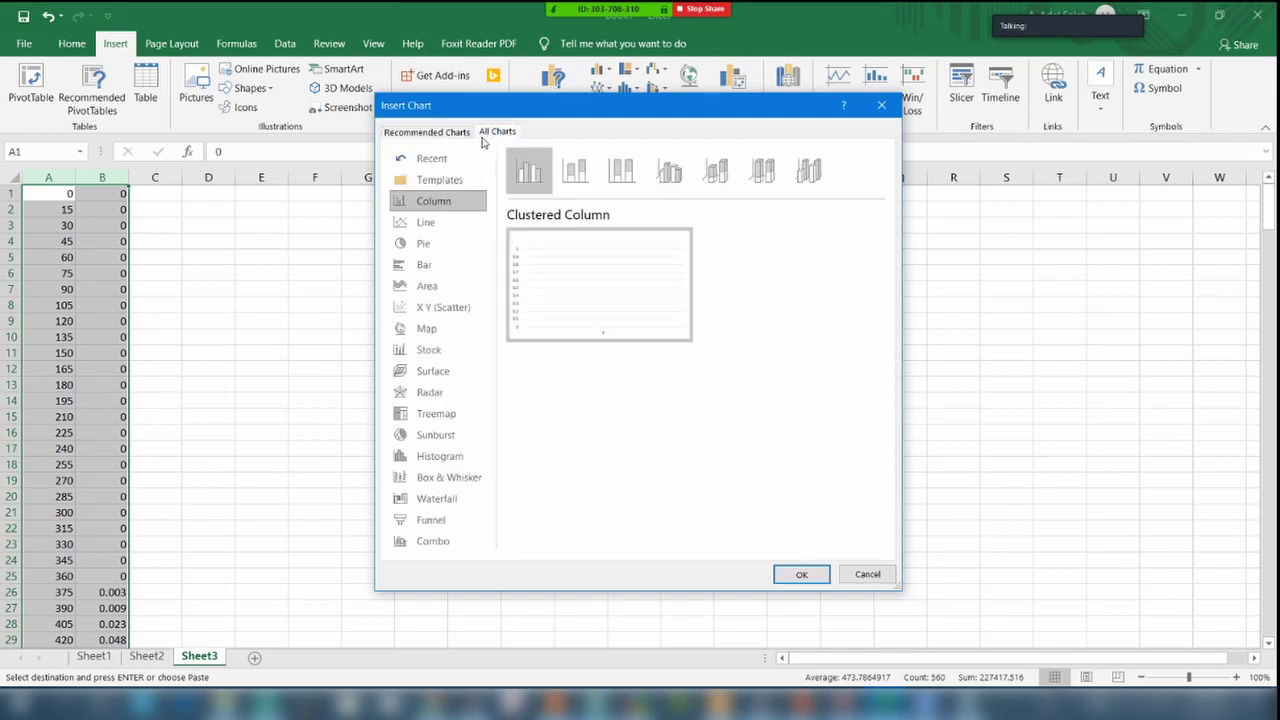
pyautogui.click(426, 222)
pyautogui.click(634, 176)
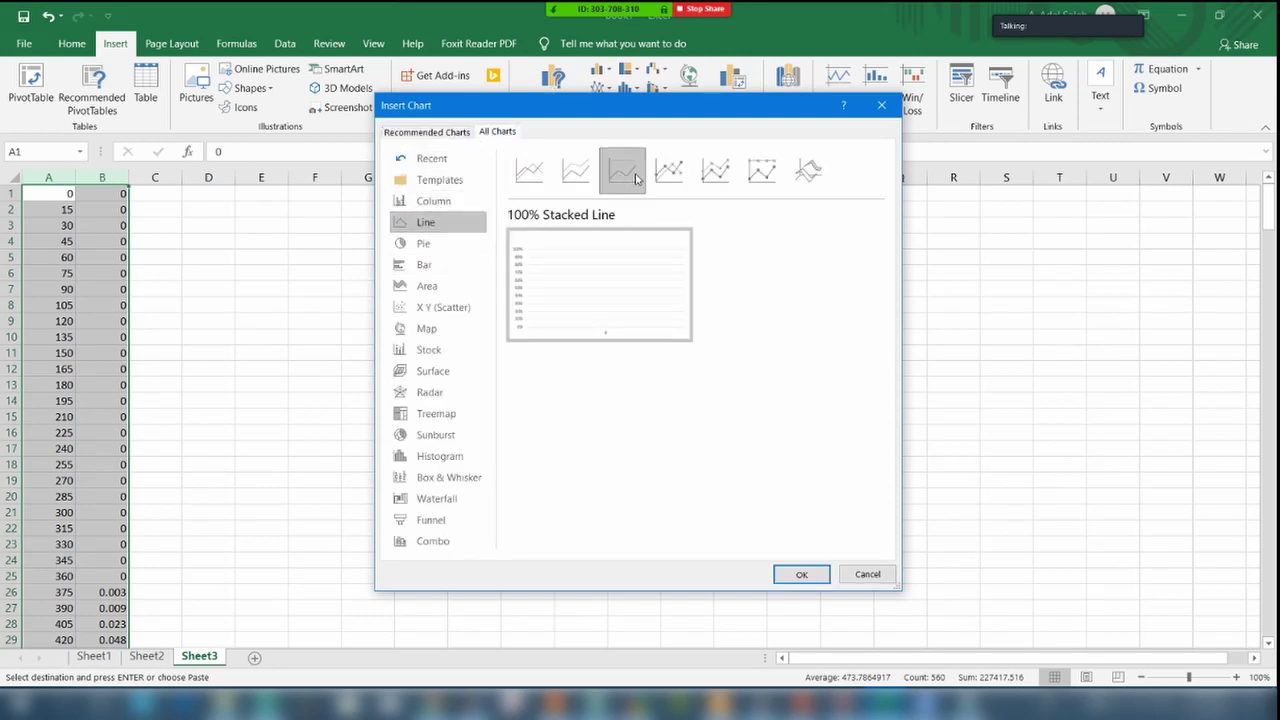
pyautogui.click(668, 170)
pyautogui.click(444, 310)
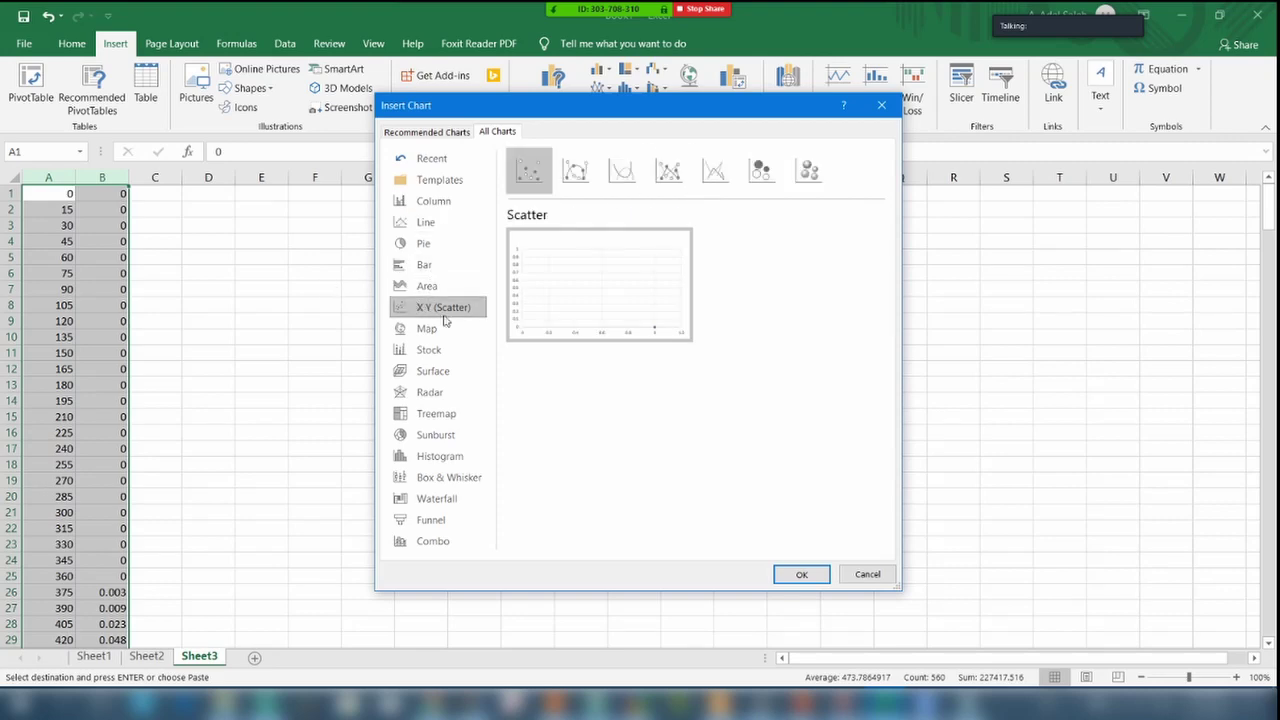
pyautogui.click(866, 574)
pyautogui.click(474, 424)
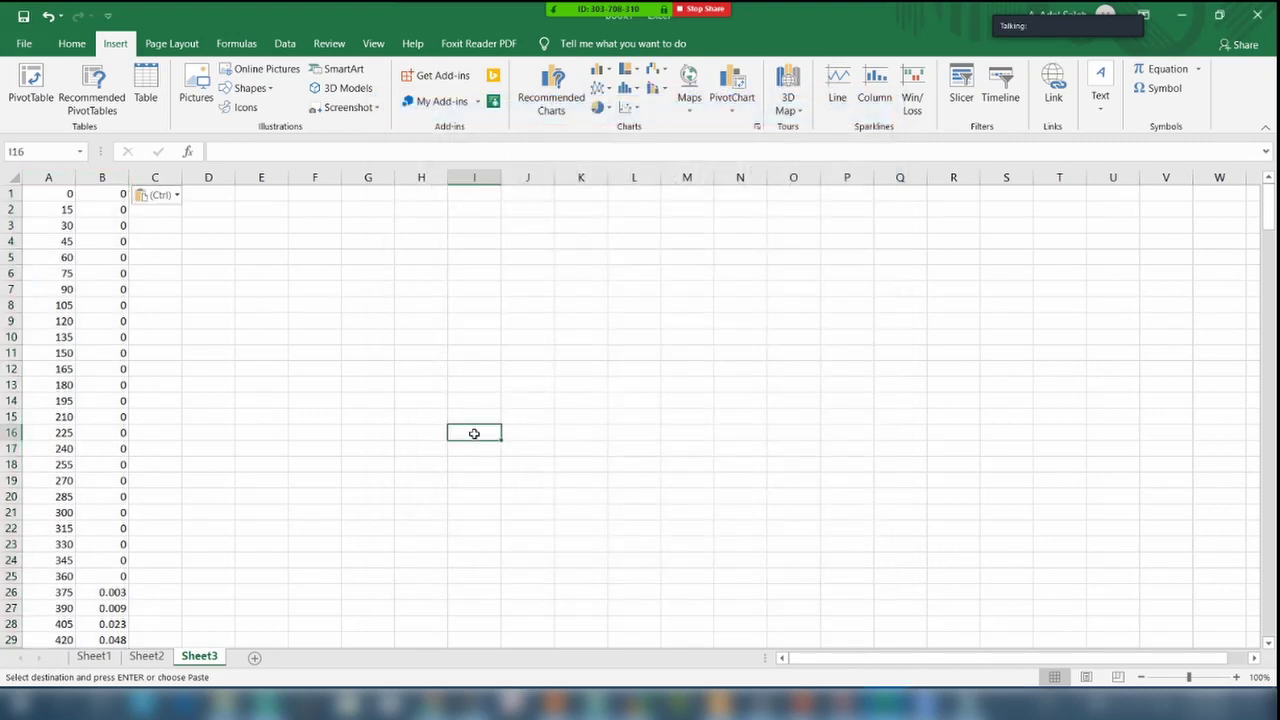
# Examine the pasted time and flow values in Sheet3 down to about row 143 and return to the first row.
pyautogui.scroll(-1, 474, 434)
pyautogui.scroll(-2, 474, 434)
pyautogui.scroll(-20, 480, 440)
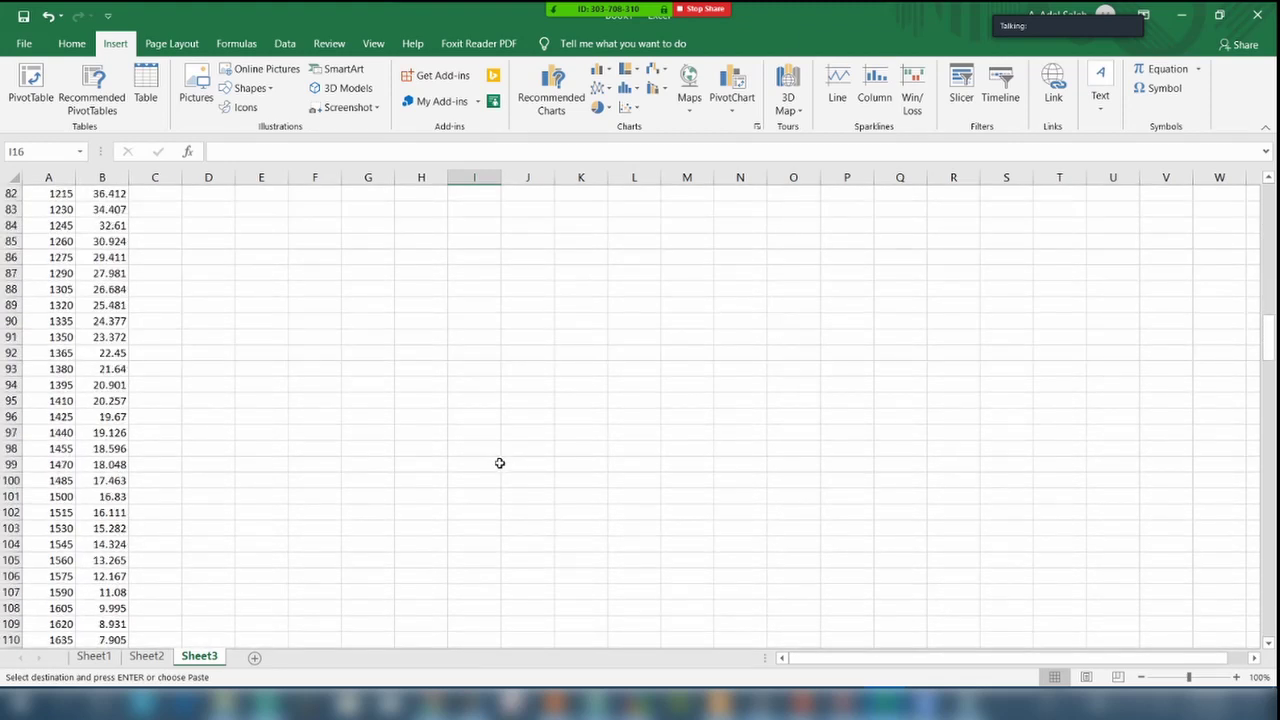
pyautogui.scroll(-16, 500, 463)
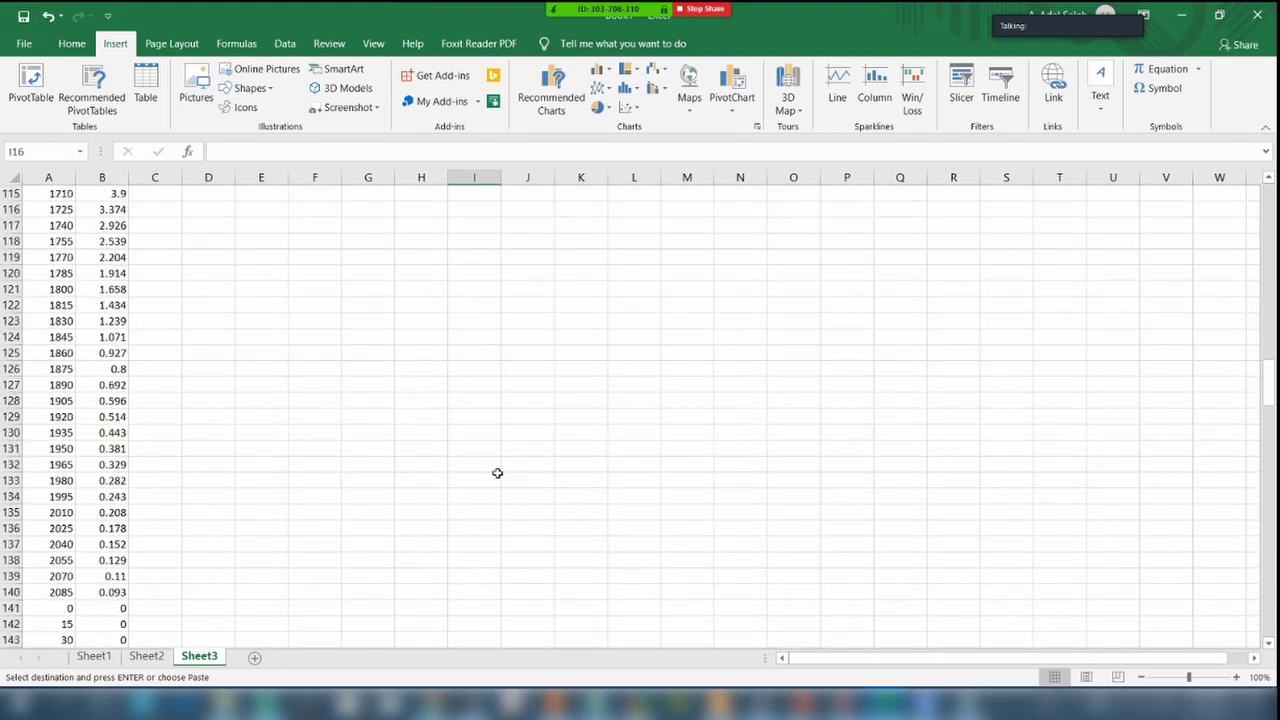
pyautogui.scroll(6, 504, 470)
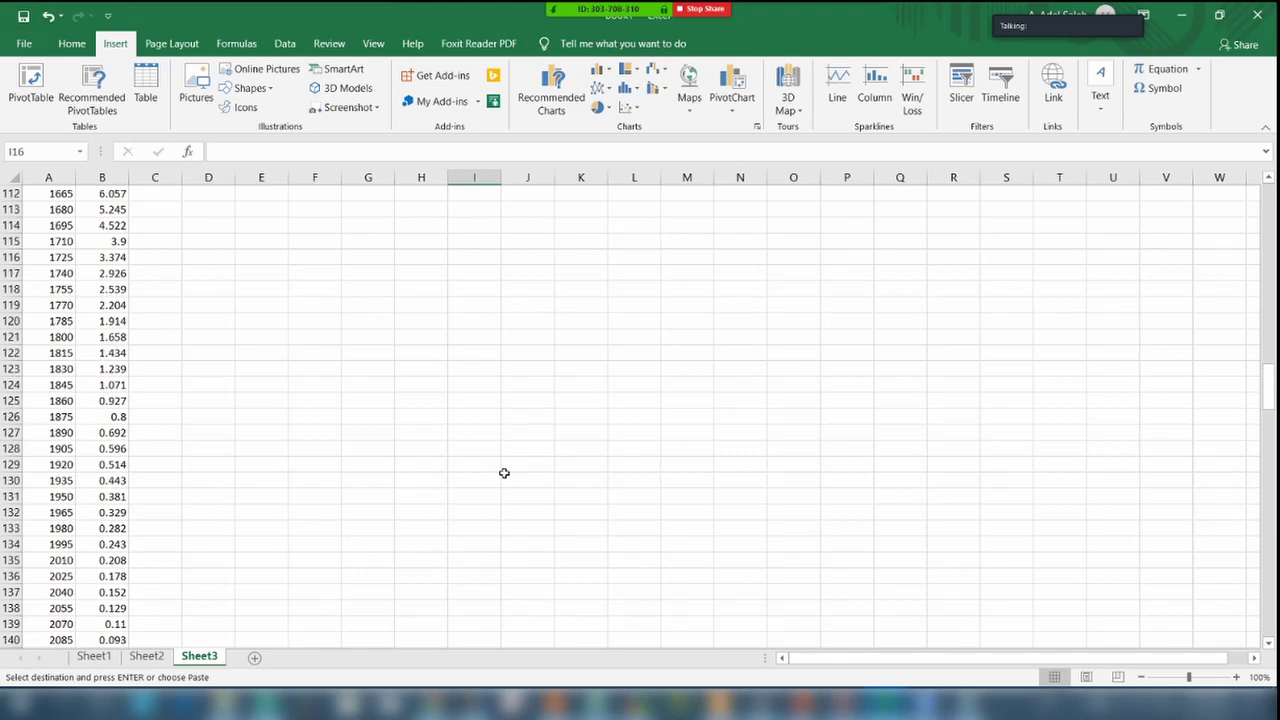
pyautogui.scroll(3, 504, 473)
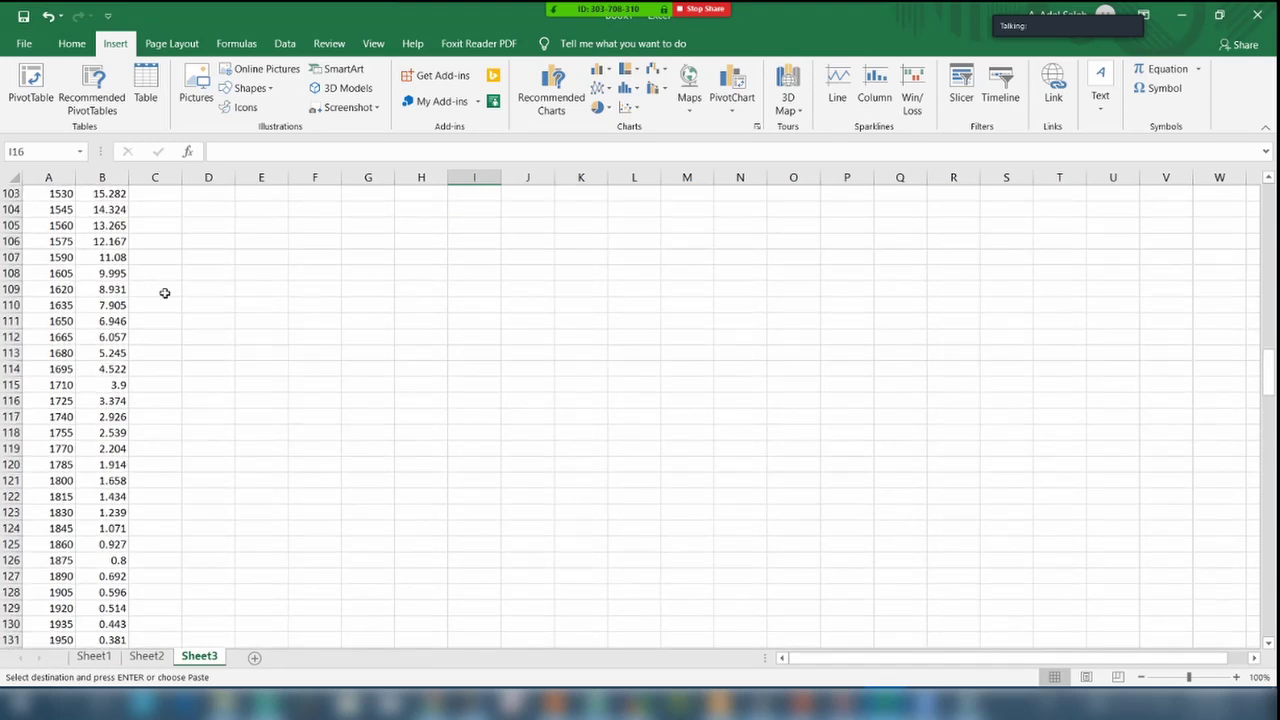
pyautogui.scroll(20, 166, 290)
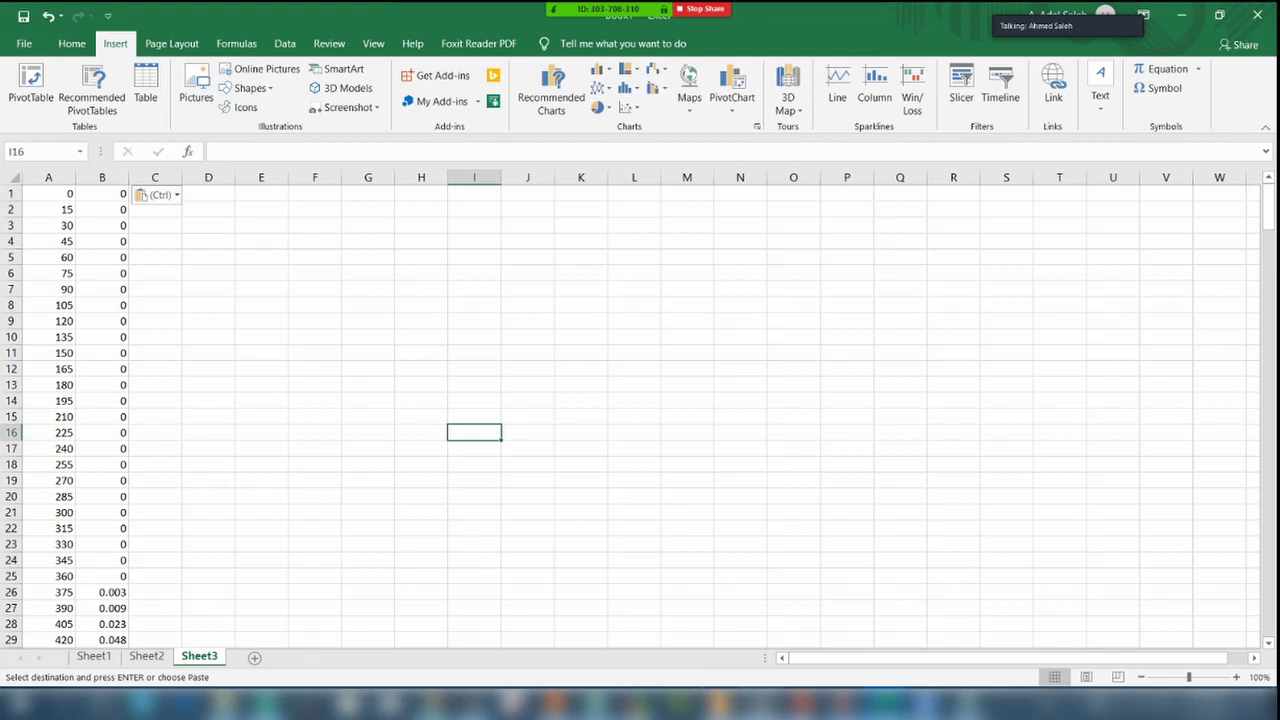
# Switch to WMS and view the Hydrograph plot window with both hydrograph curves.
pyautogui.moveTo(810, 16)
pyautogui.click(626, 20)
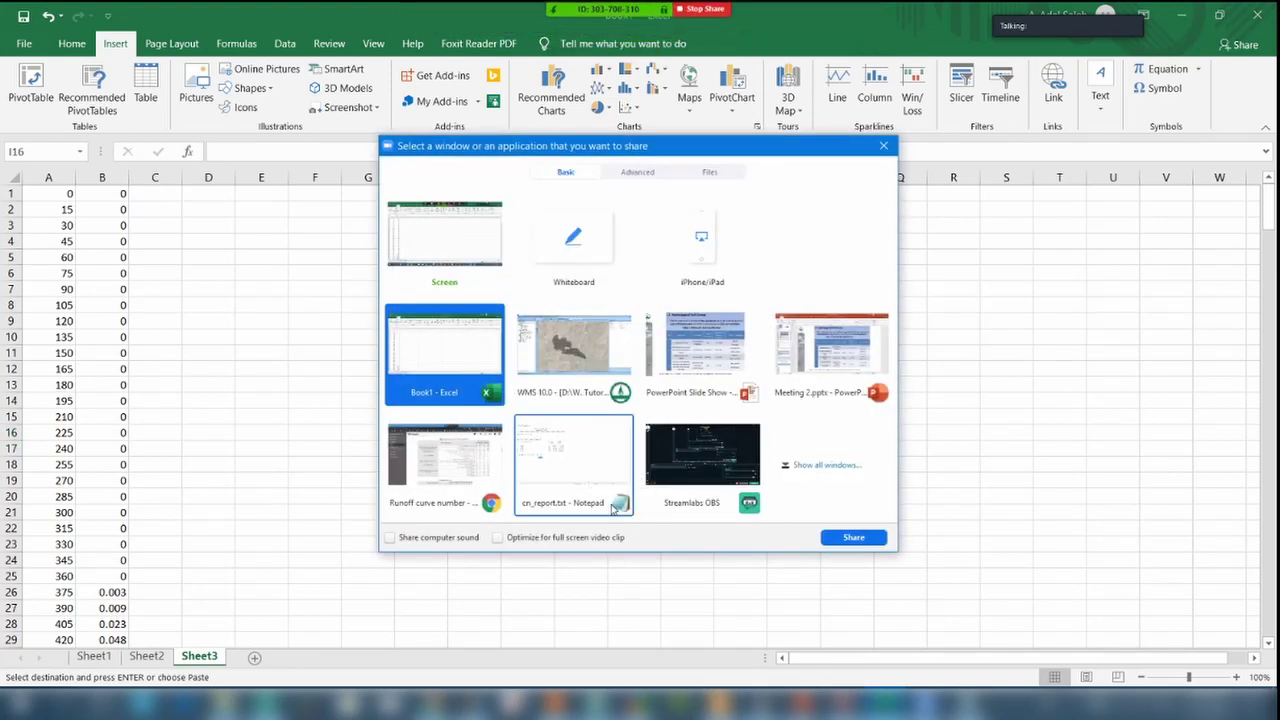
pyautogui.click(571, 330)
pyautogui.doubleClick(571, 330)
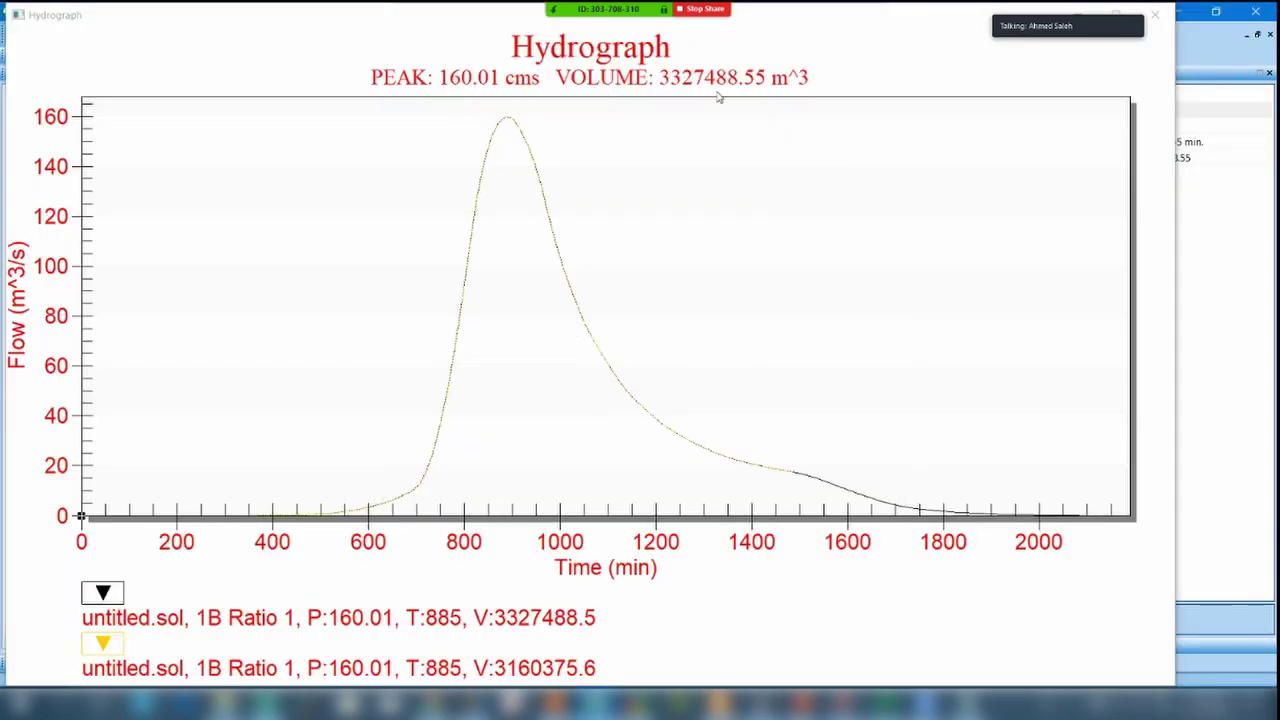
pyautogui.click(240, 26)
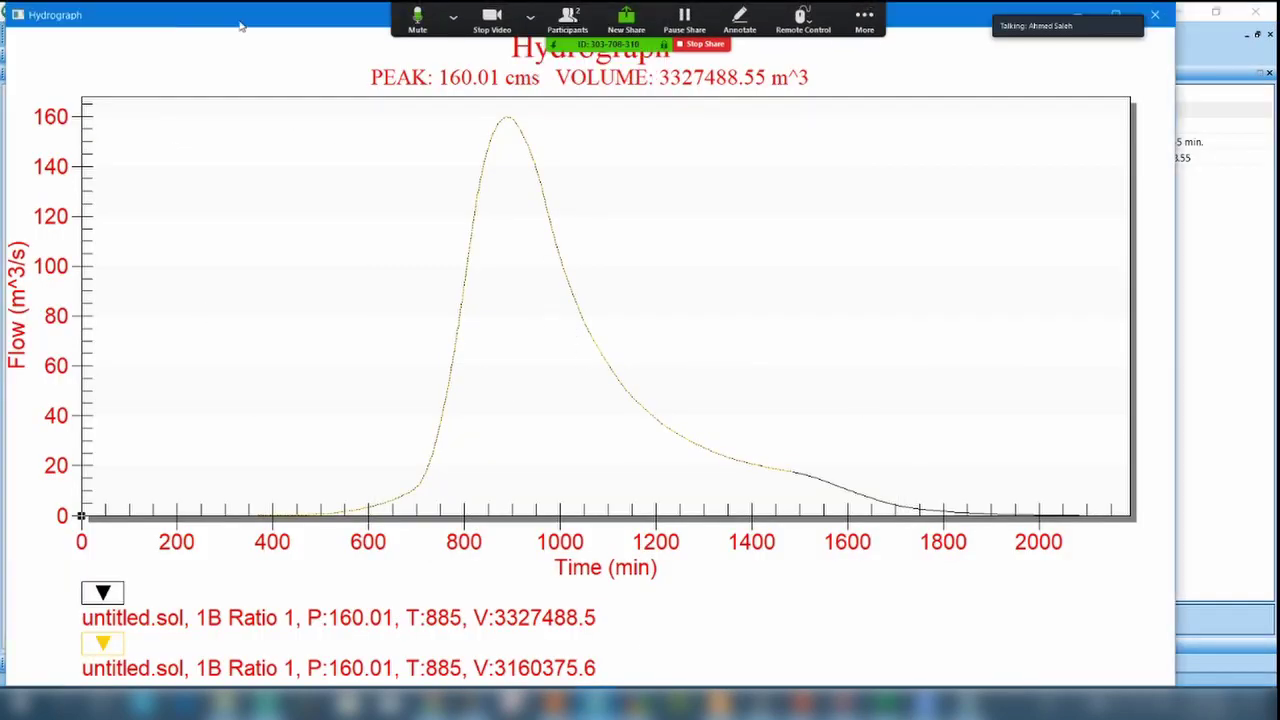
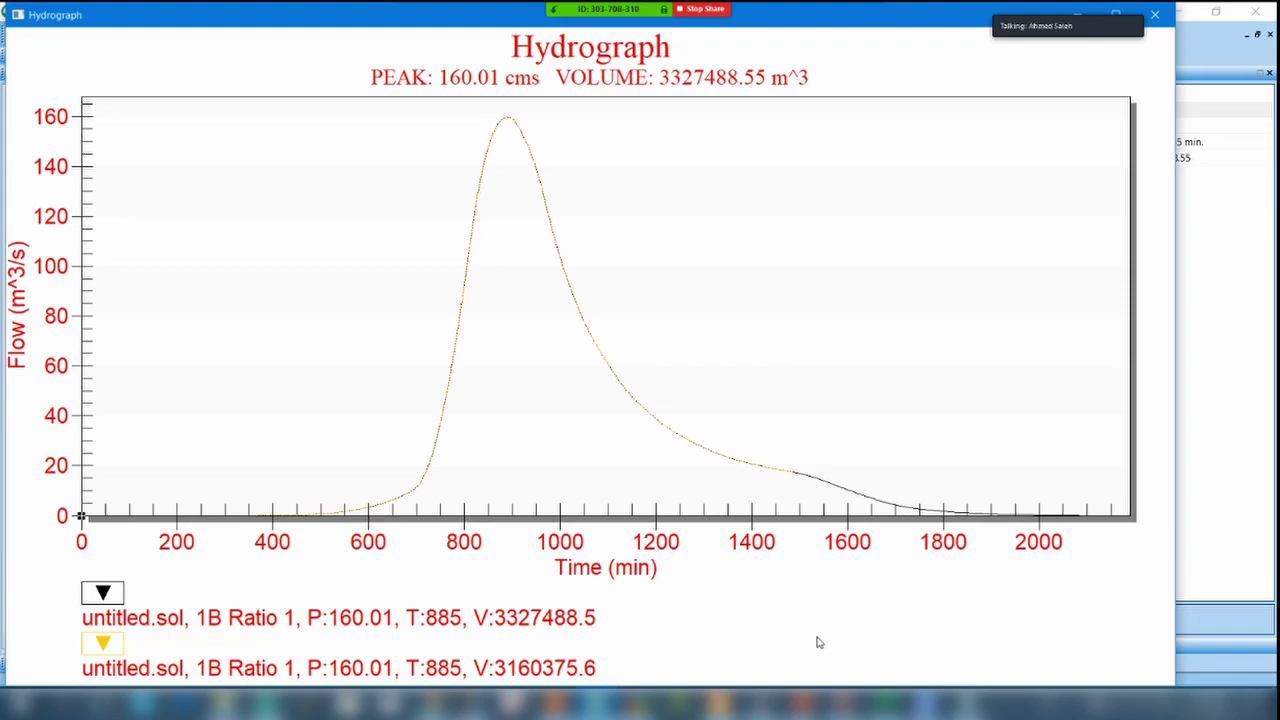
# Switch back to Excel and examine where one hydrograph's data ends and the other's begins in columns A and B of Sheet3.
pyautogui.click(885, 703)
pyautogui.click(194, 294)
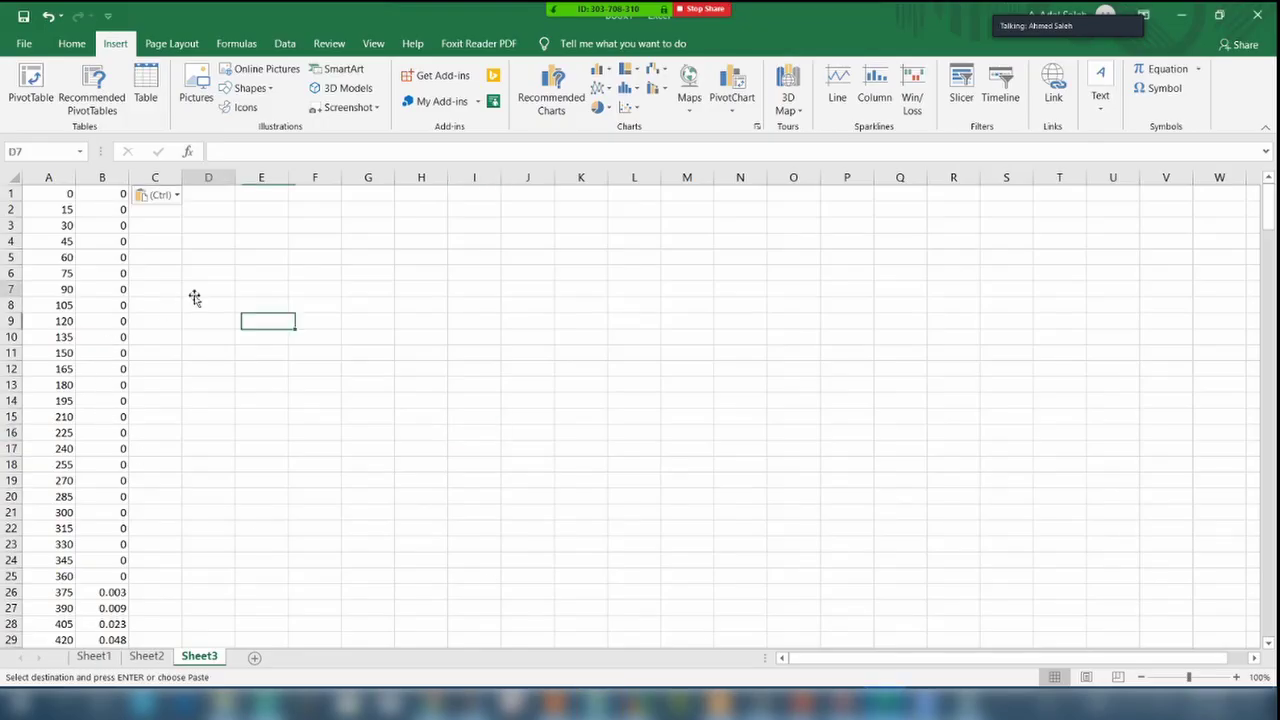
pyautogui.scroll(-7, 98, 372)
pyautogui.scroll(-20, 98, 372)
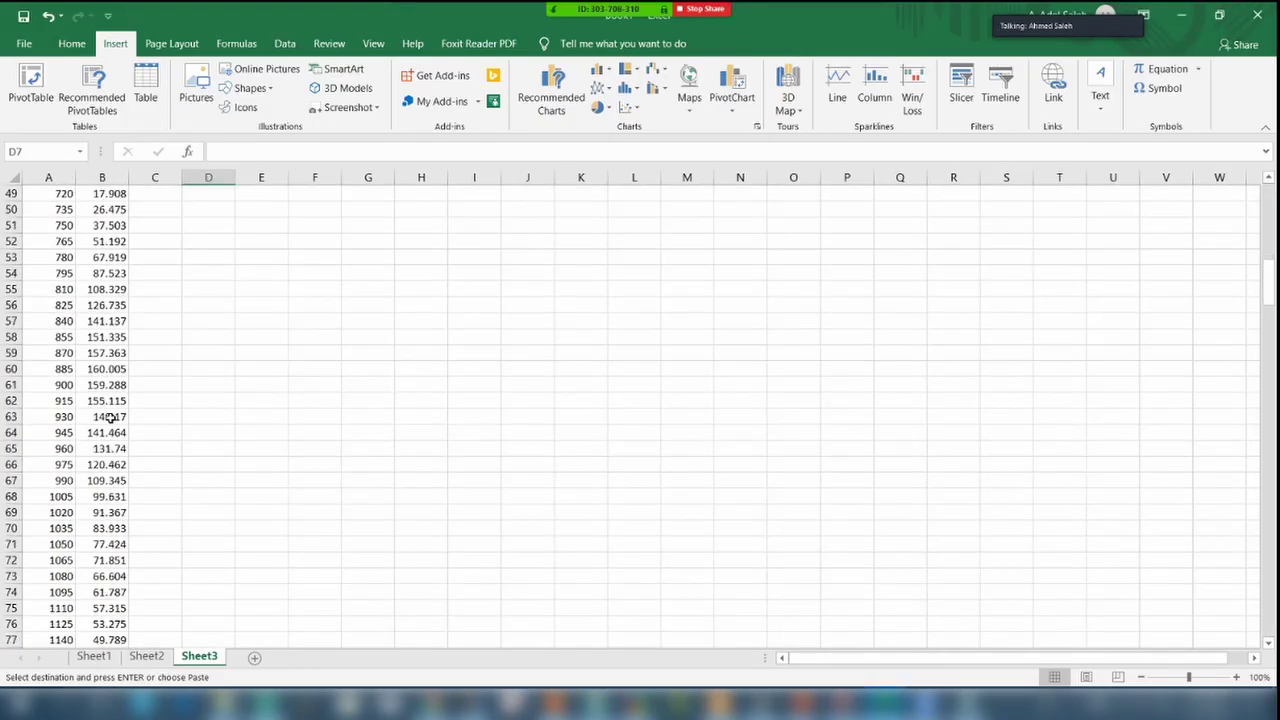
pyautogui.scroll(-4, 88, 384)
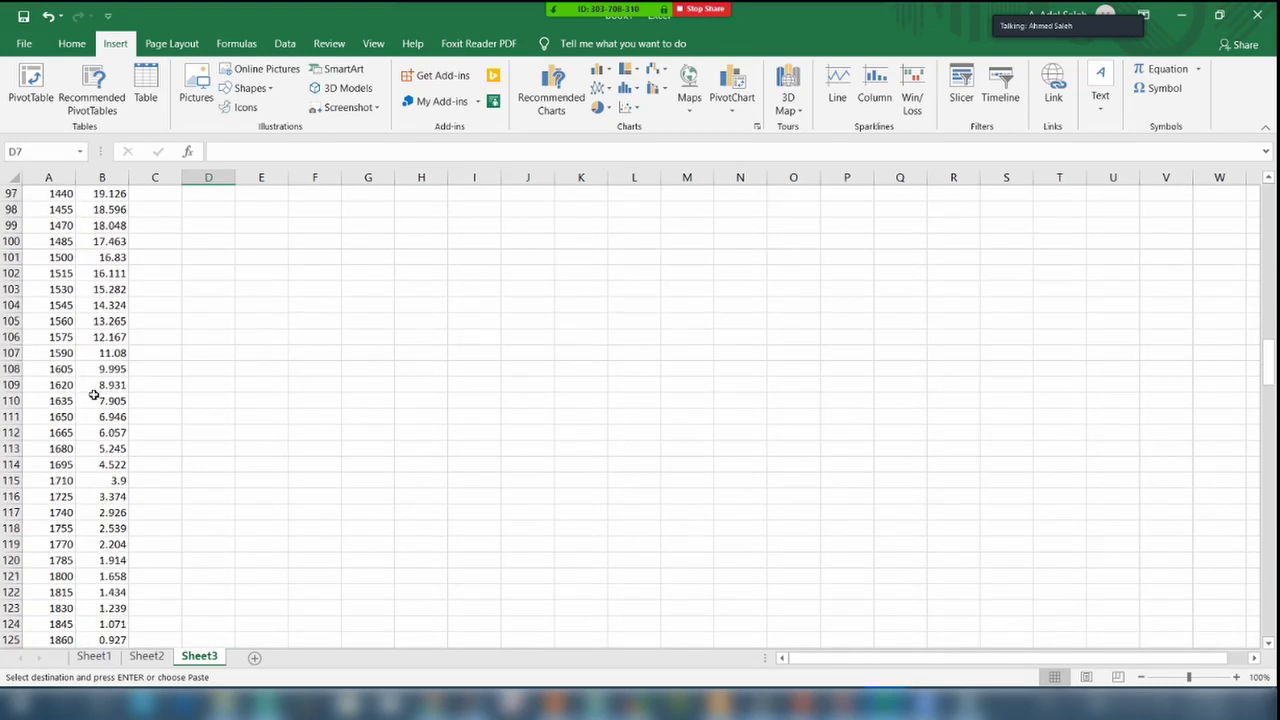
pyautogui.click(112, 481)
pyautogui.scroll(-6, 112, 481)
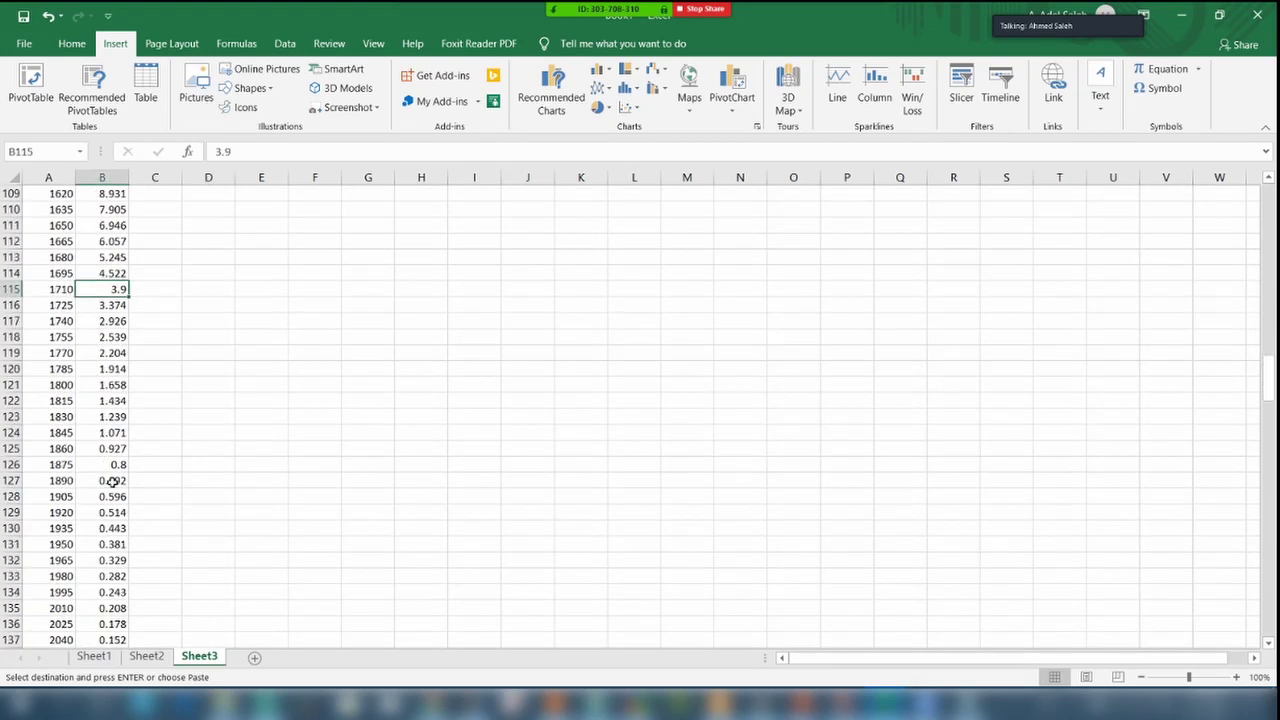
pyautogui.click(104, 608)
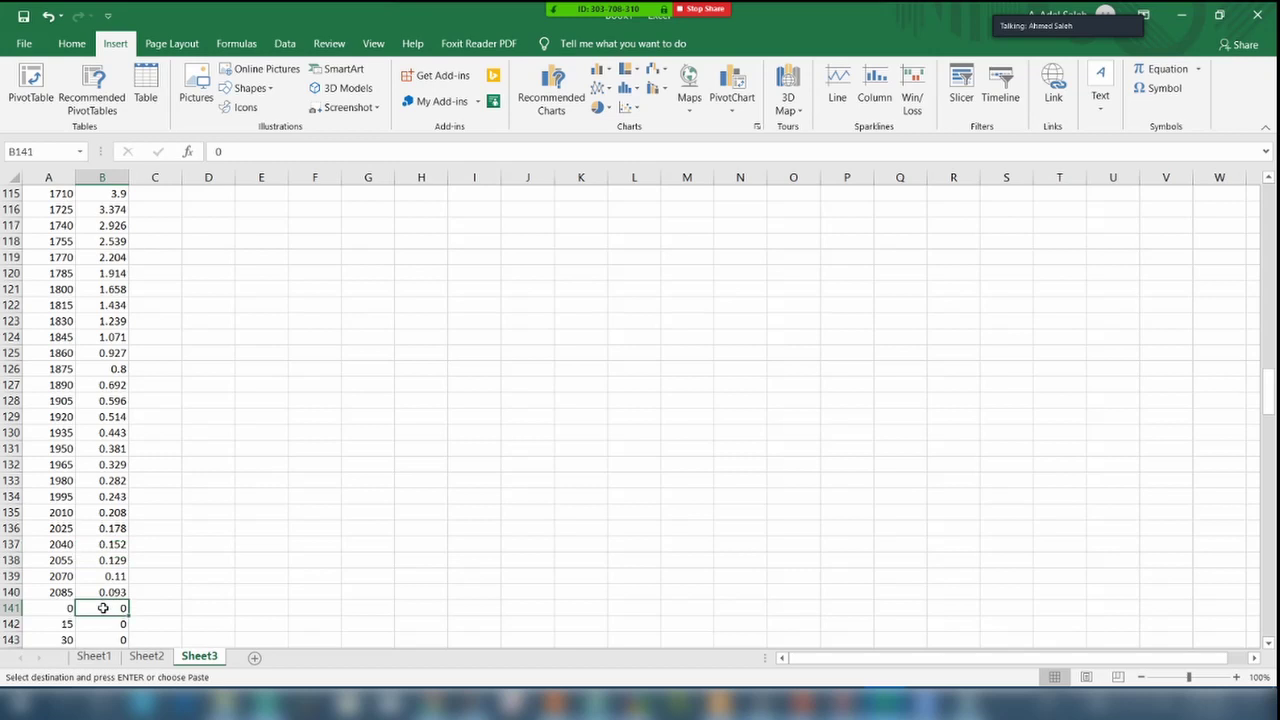
pyautogui.scroll(-4, 104, 608)
pyautogui.moveTo(46, 404); pyautogui.dragTo(100, 200)
pyautogui.scroll(-9, 105, 462)
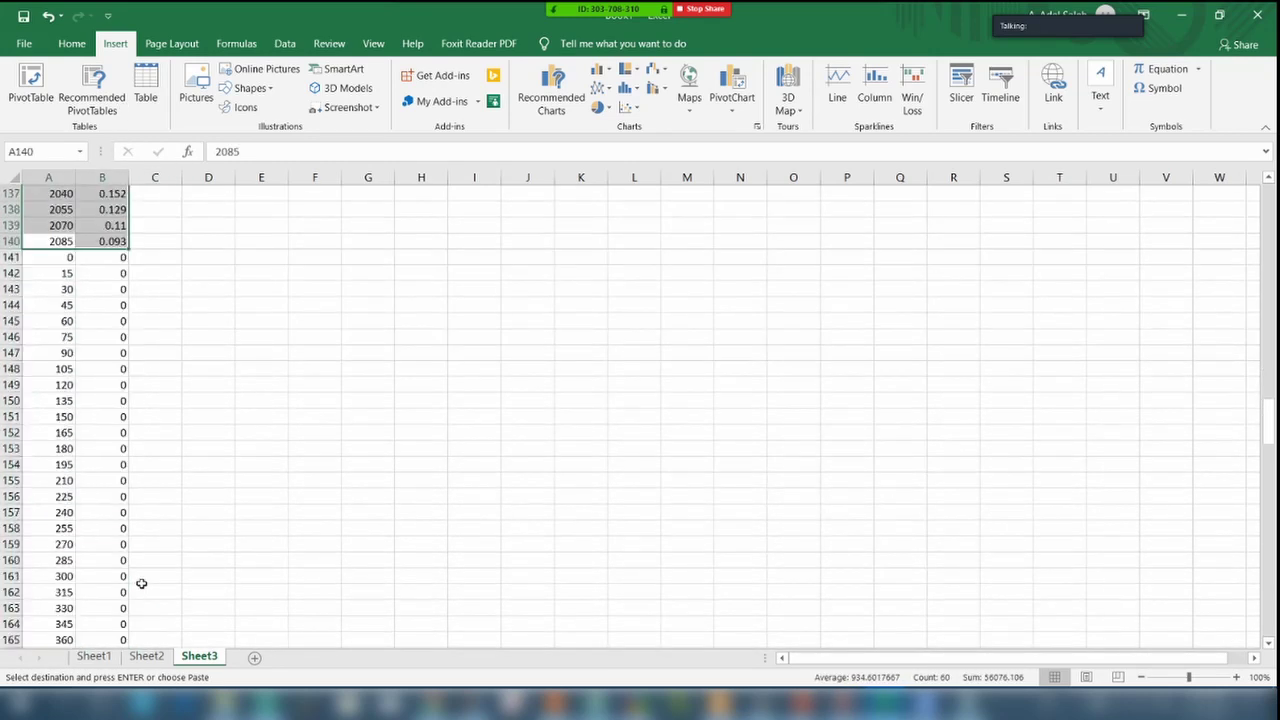
pyautogui.click(39, 256)
pyautogui.moveTo(39, 256); pyautogui.dragTo(100, 512)
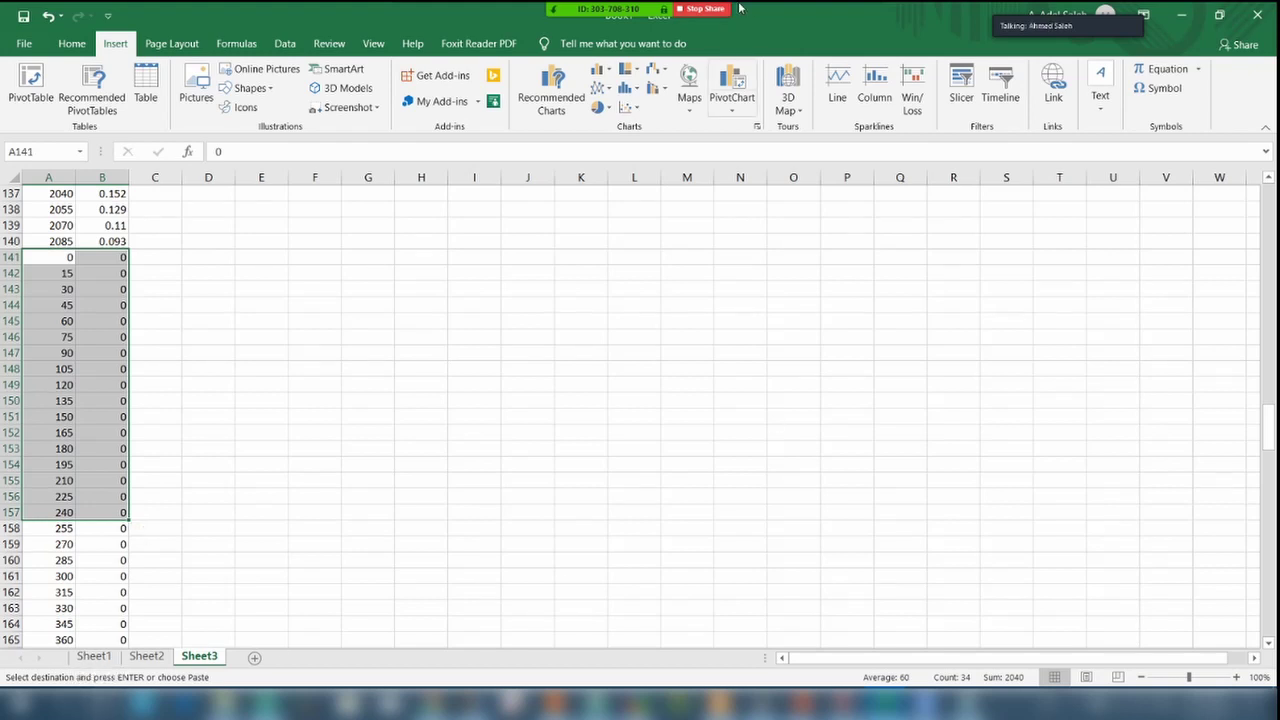
pyautogui.click(527, 304)
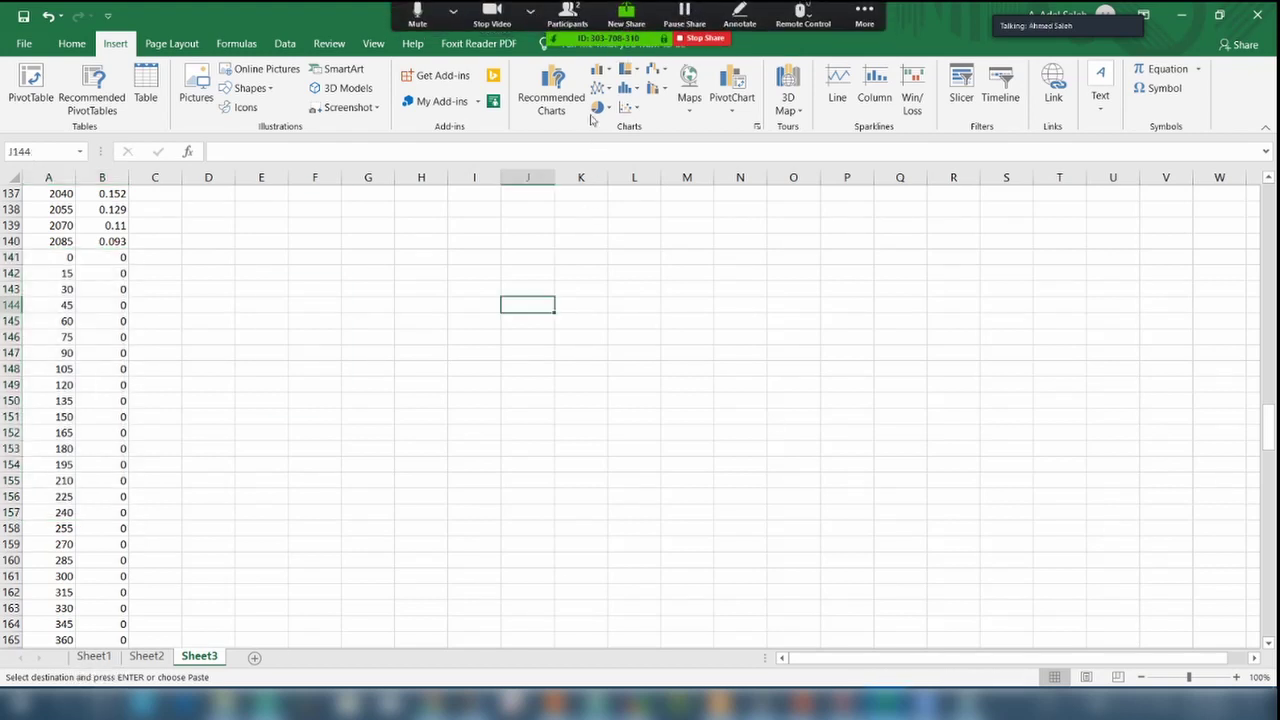
pyautogui.click(626, 15)
pyautogui.doubleClick(435, 366)
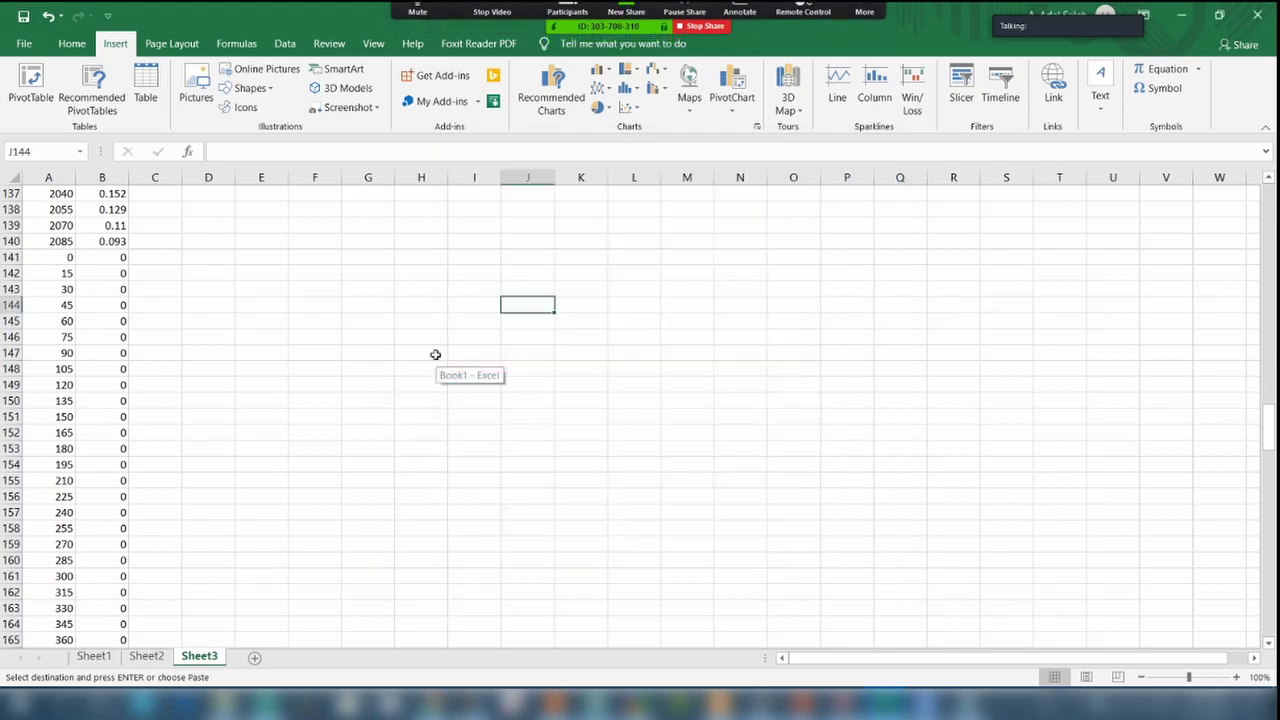
# Examine the time steps and their flow values in Sheet3 from the first row down to the end of the first series.
pyautogui.scroll(5, 1225, 351)
pyautogui.moveTo(1268, 378); pyautogui.dragTo(1268, 205)
pyautogui.click(261, 257)
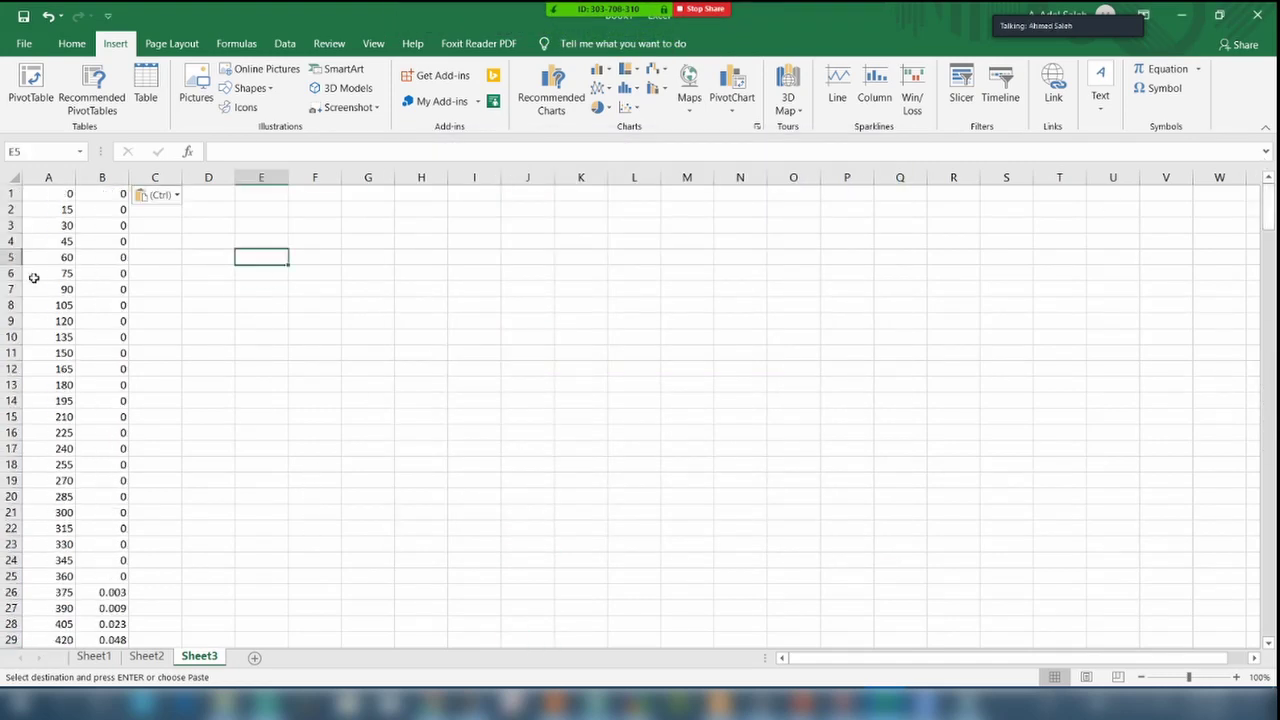
pyautogui.scroll(-3, 52, 260)
pyautogui.scroll(-6, 55, 270)
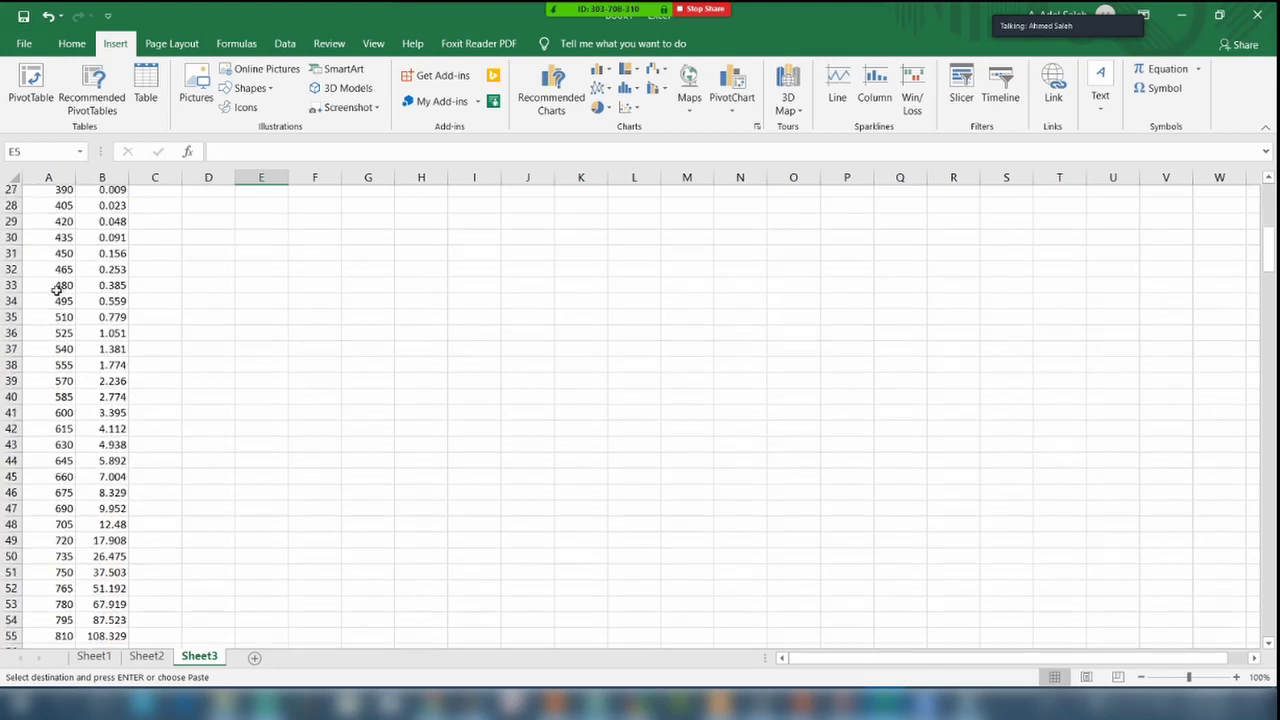
pyautogui.moveTo(63, 209); pyautogui.dragTo(63, 369)
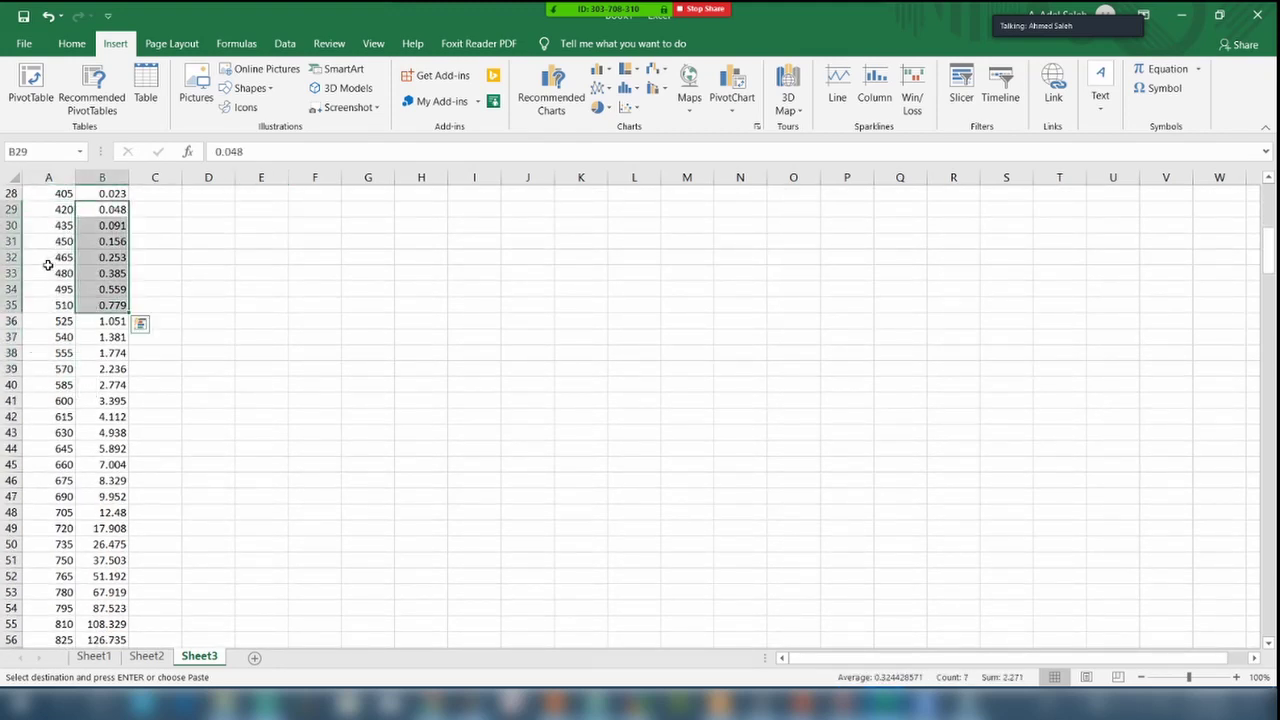
pyautogui.moveTo(60, 305); pyautogui.dragTo(26, 391)
pyautogui.scroll(-7, 26, 391)
pyautogui.moveTo(60, 273); pyautogui.dragTo(60, 505)
pyautogui.scroll(-4, 63, 352)
pyautogui.scroll(-4, 55, 512)
pyautogui.scroll(-16, 45, 470)
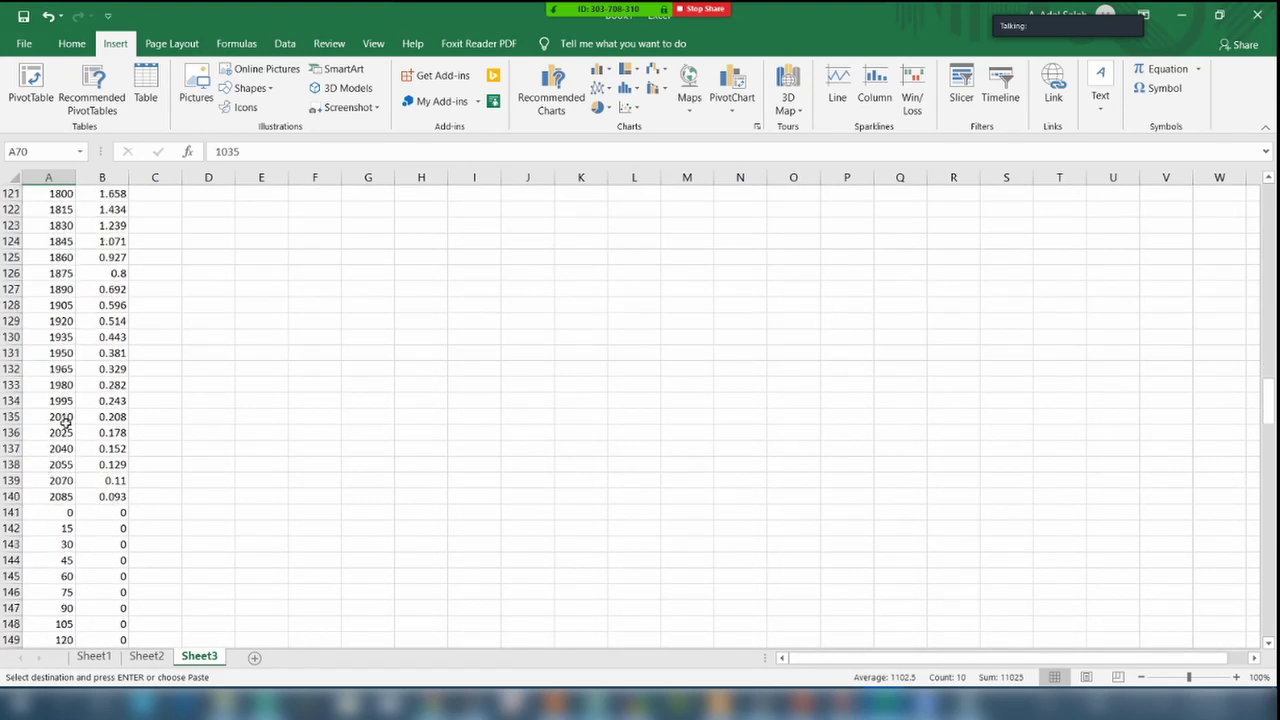
# Inspect the time and flow rows around rows 136 to 147, where the second hydrograph's series starts.
pyautogui.moveTo(60, 402); pyautogui.dragTo(60, 545)
pyautogui.scroll(-4, 119, 523)
pyautogui.click(262, 352)
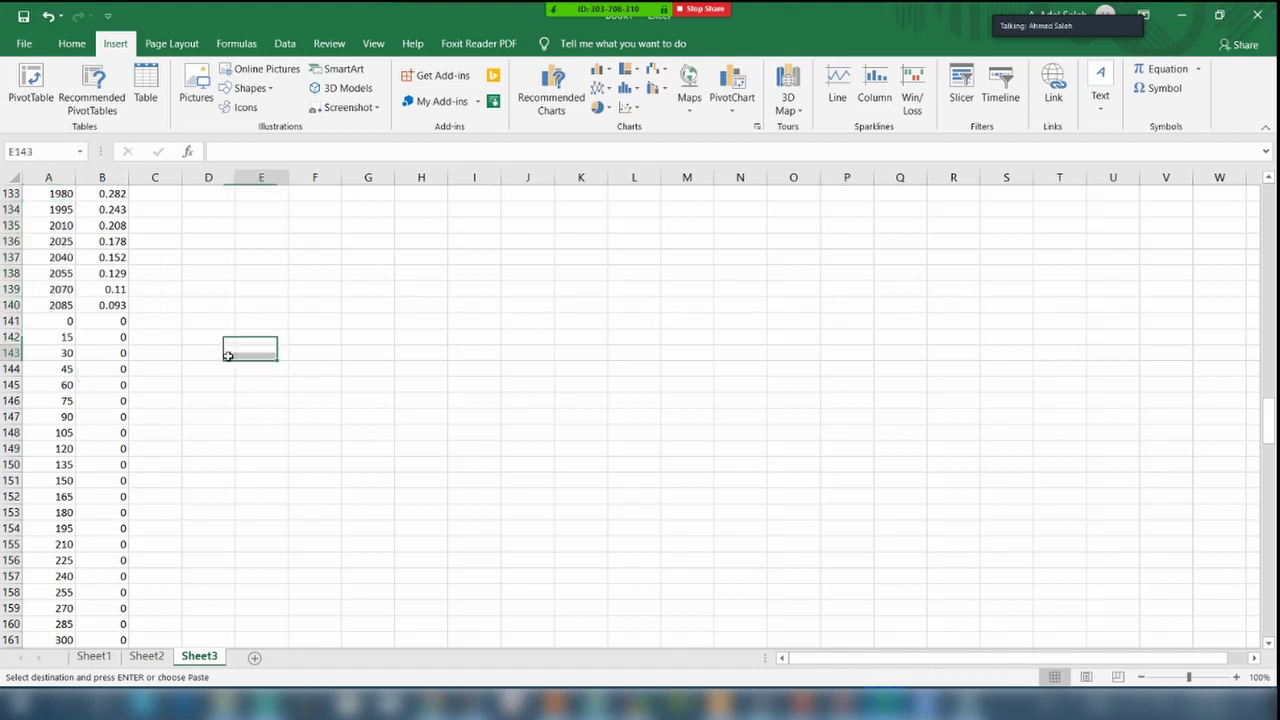
pyautogui.moveTo(60, 241); pyautogui.dragTo(112, 417)
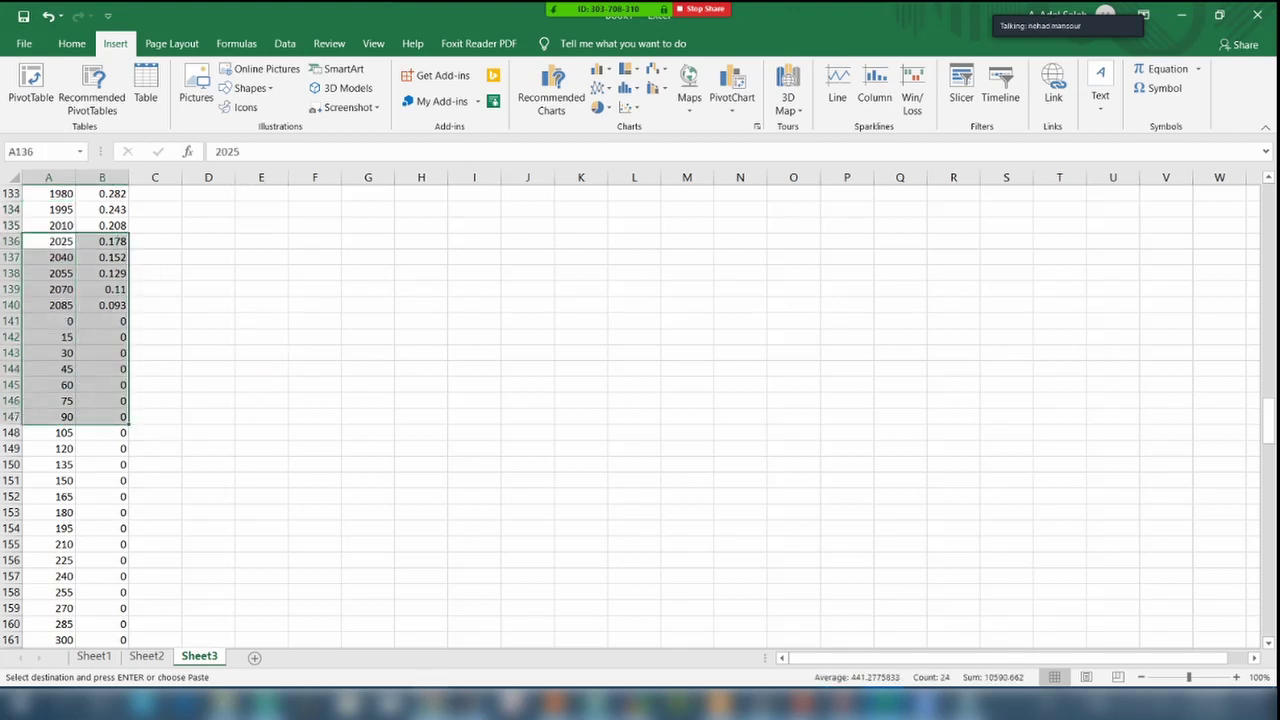
pyautogui.click(68, 290)
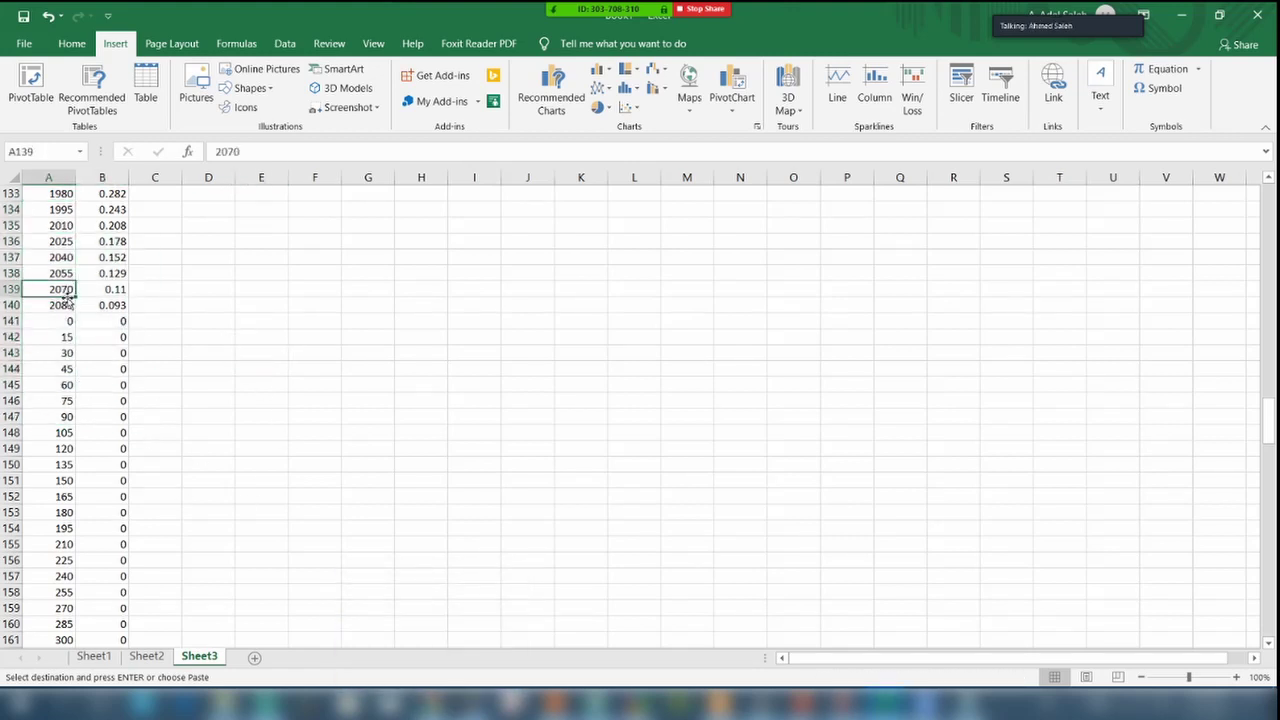
# Inspect rows 140 and 141 in columns A and B, where the first series ends and the second begins.
pyautogui.moveTo(60, 305); pyautogui.dragTo(86, 304)
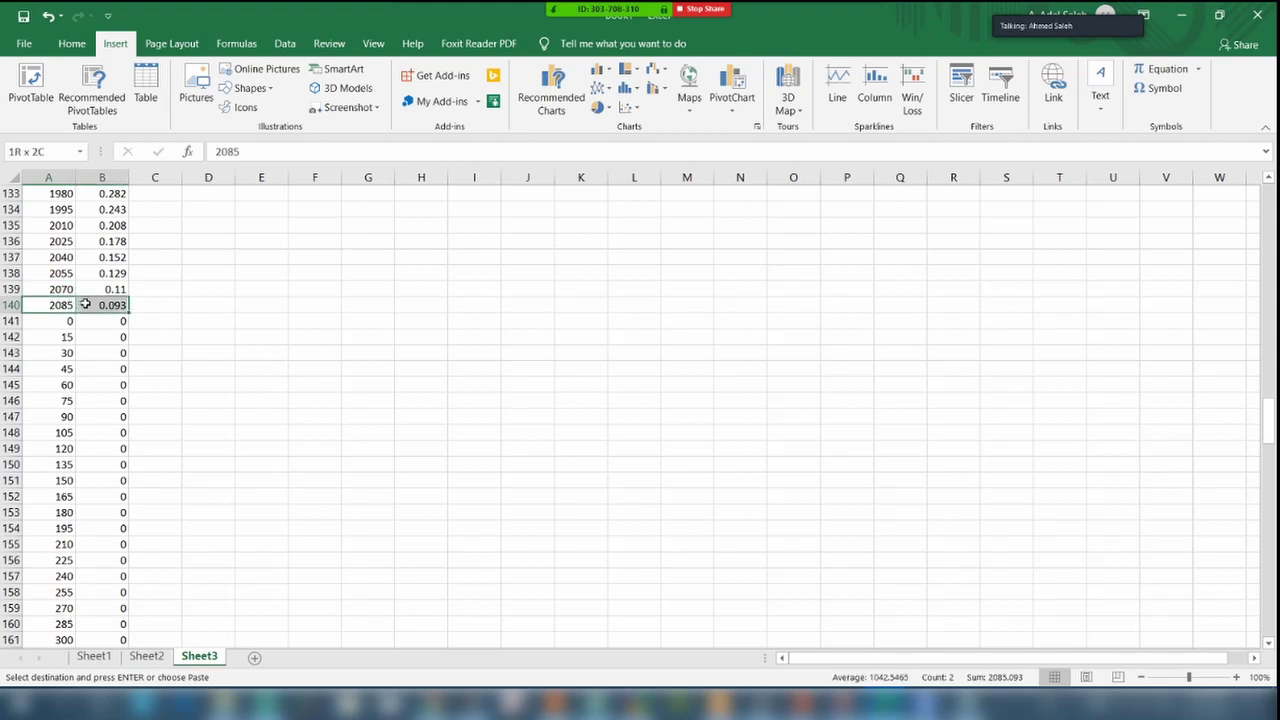
pyautogui.click(55, 305)
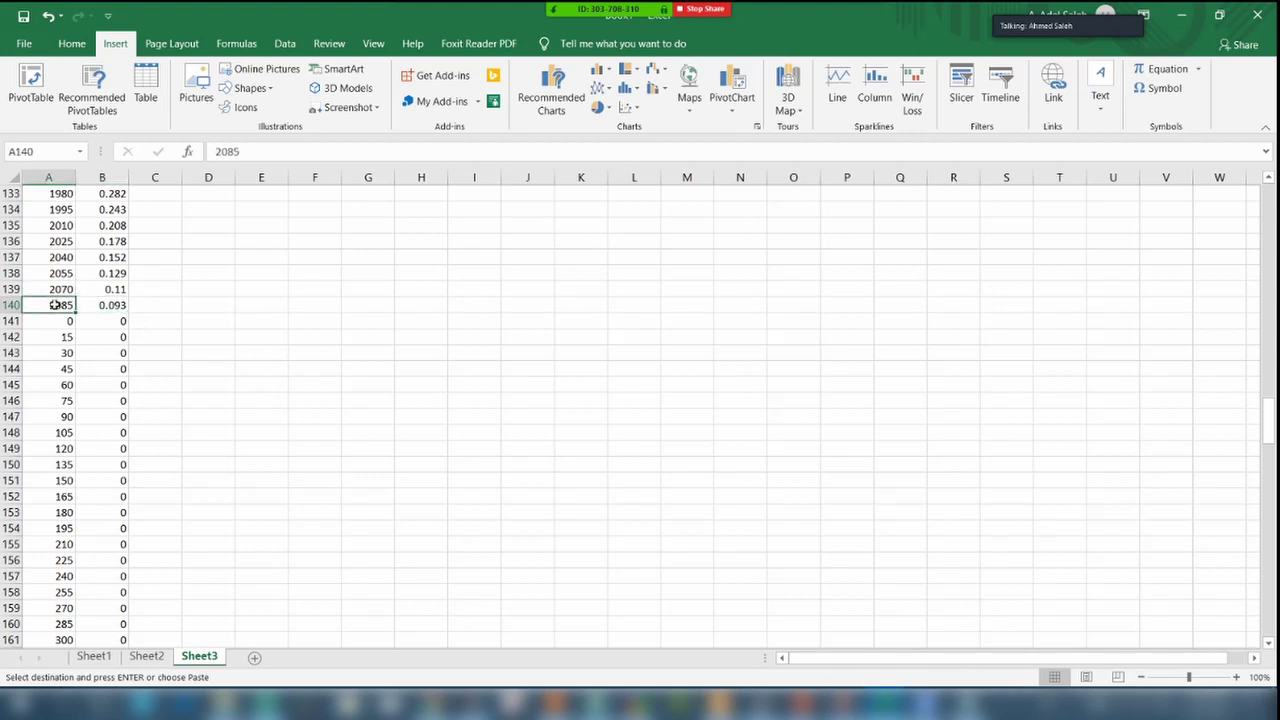
pyautogui.click(41, 323)
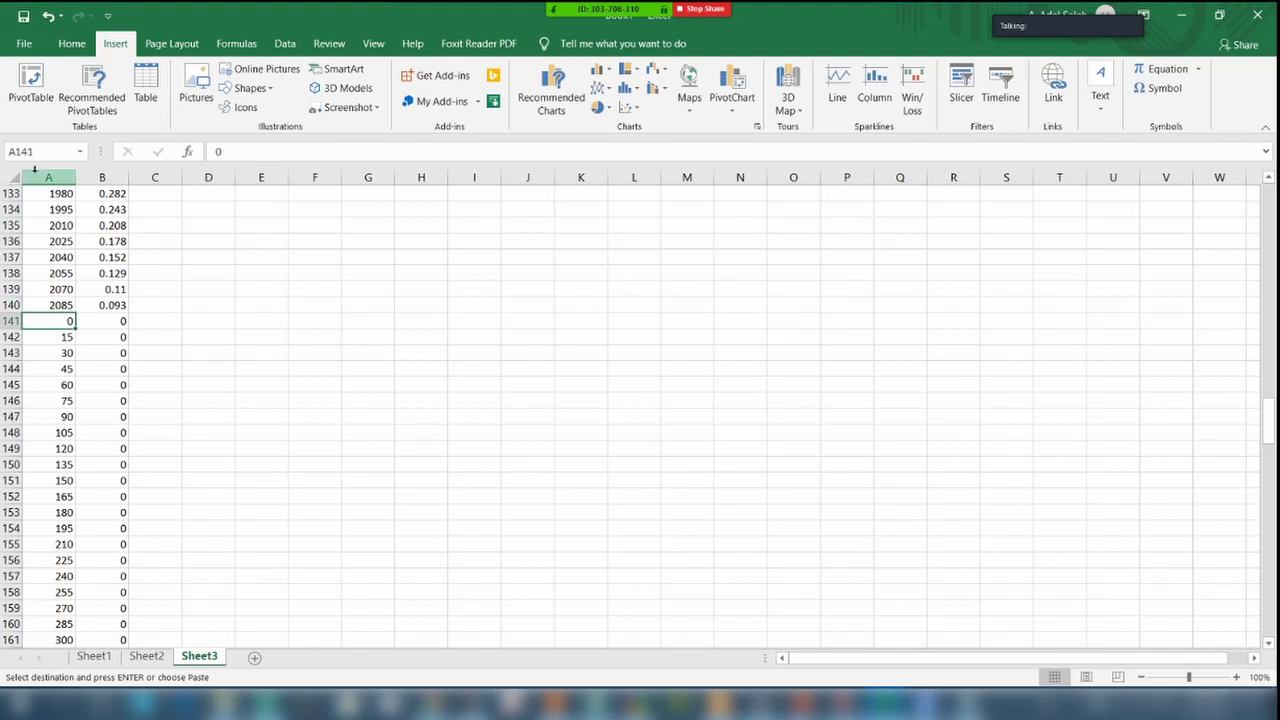
pyautogui.moveTo(48, 177); pyautogui.dragTo(102, 177)
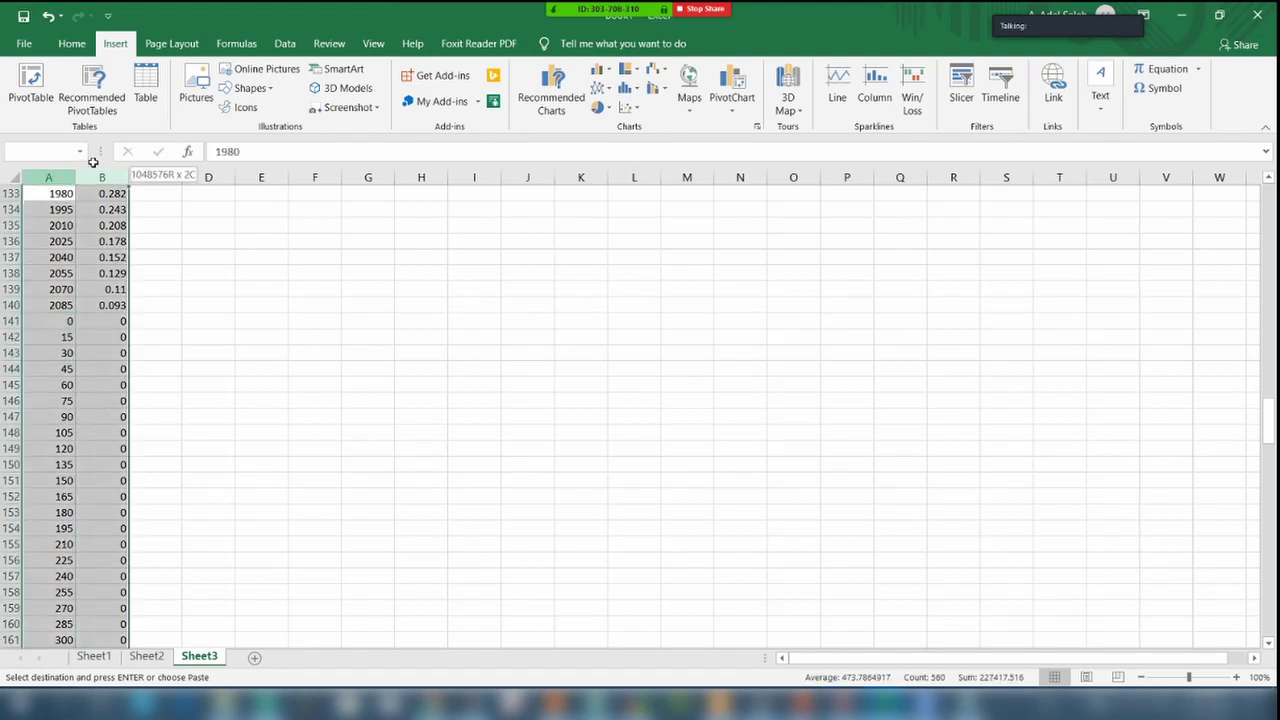
pyautogui.click(45, 322)
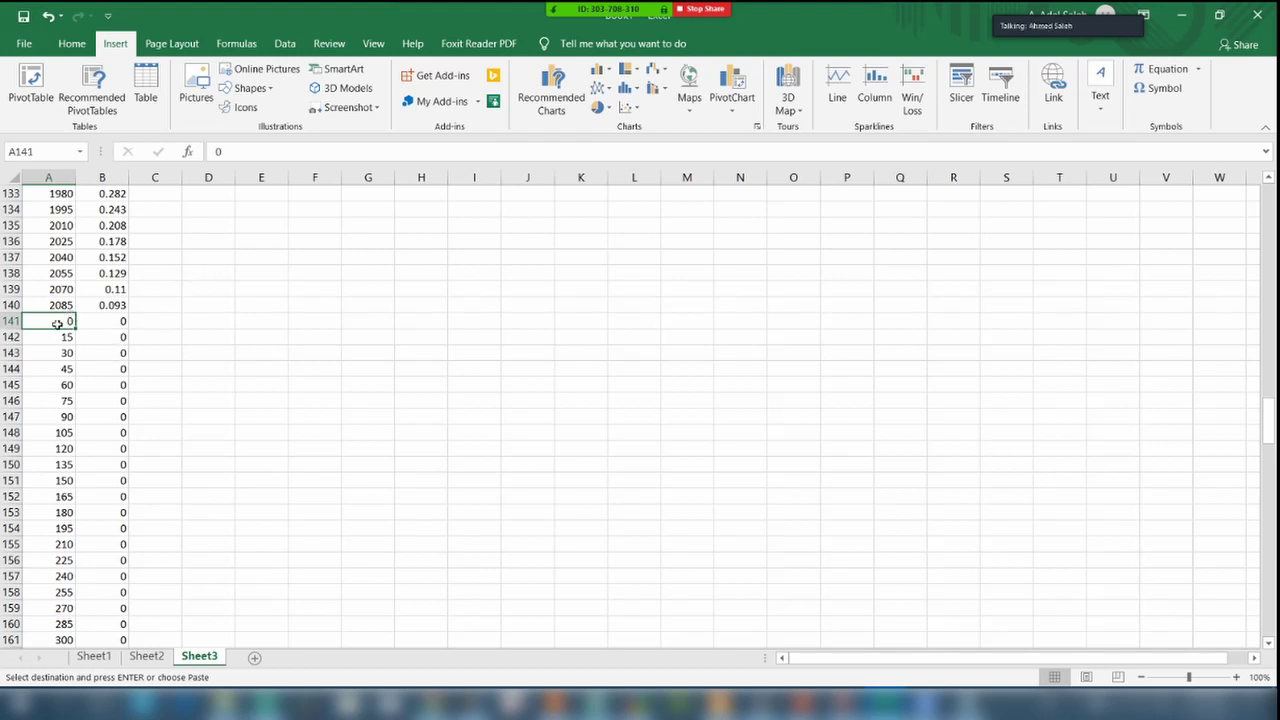
# Preview the recommended scatter and line charts for the first series in A1:B140, without inserting either.
pyautogui.moveTo(55, 305); pyautogui.dragTo(110, 8)
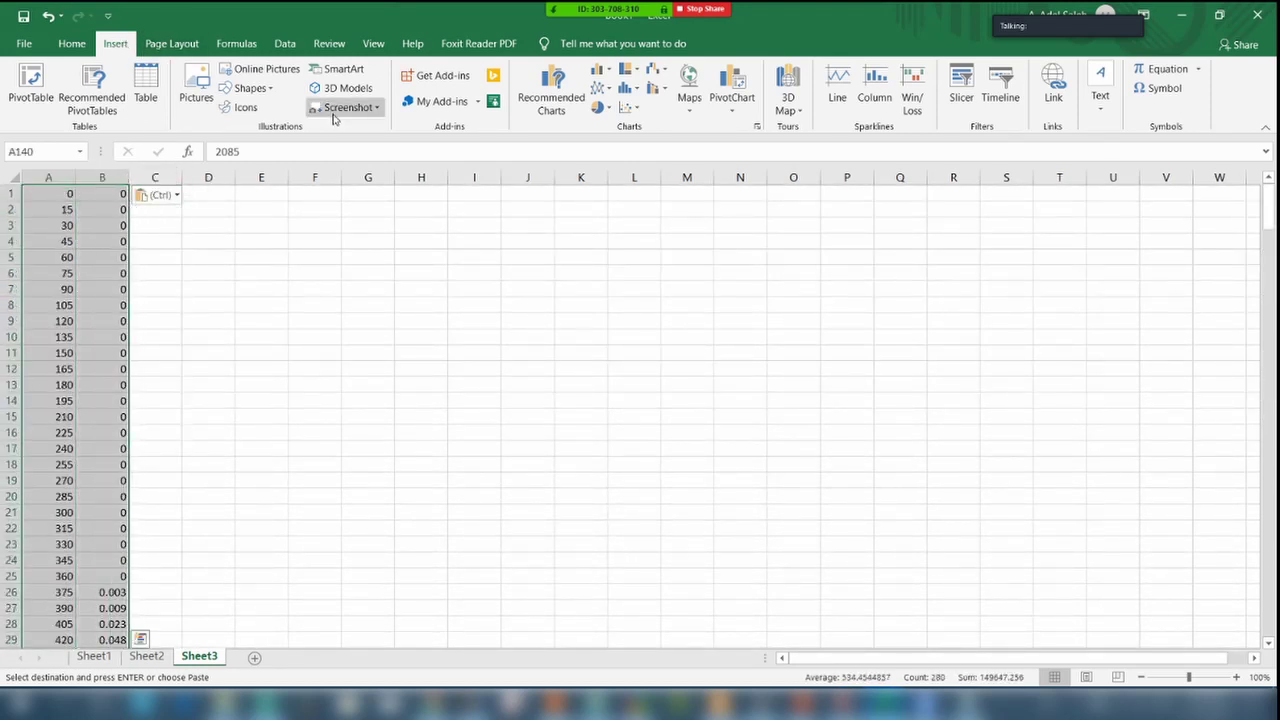
pyautogui.click(529, 96)
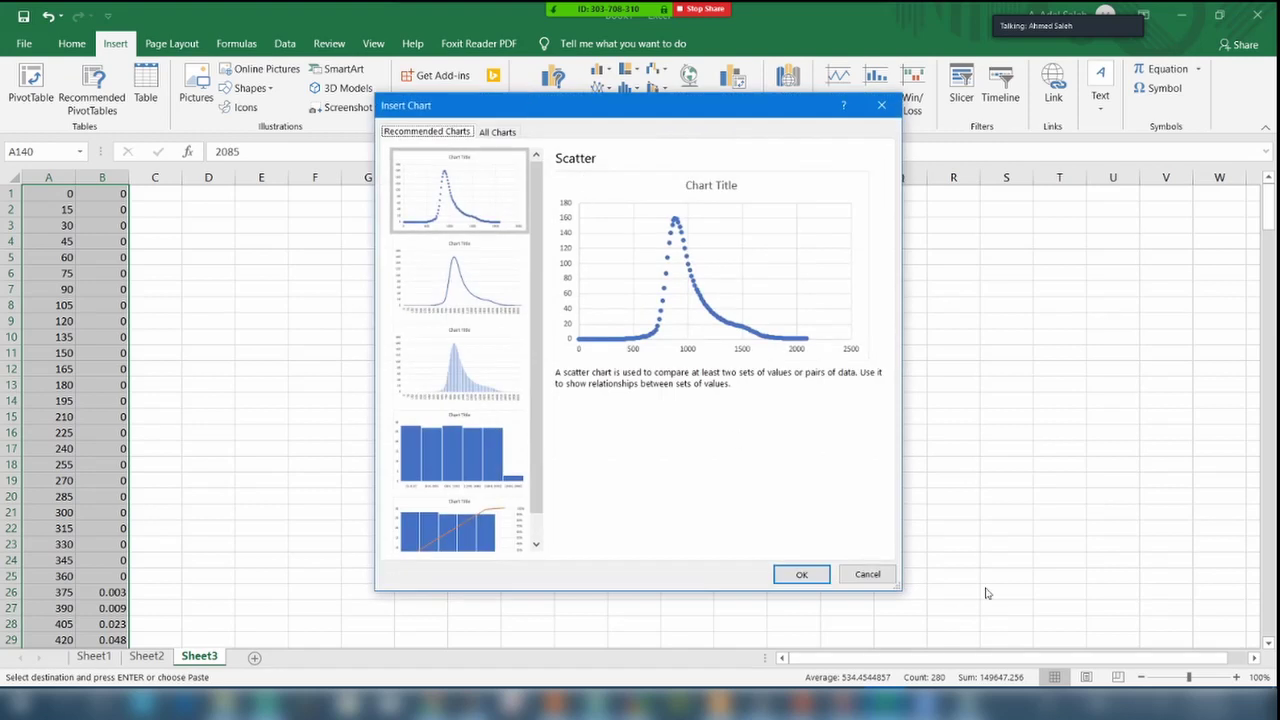
pyautogui.click(503, 270)
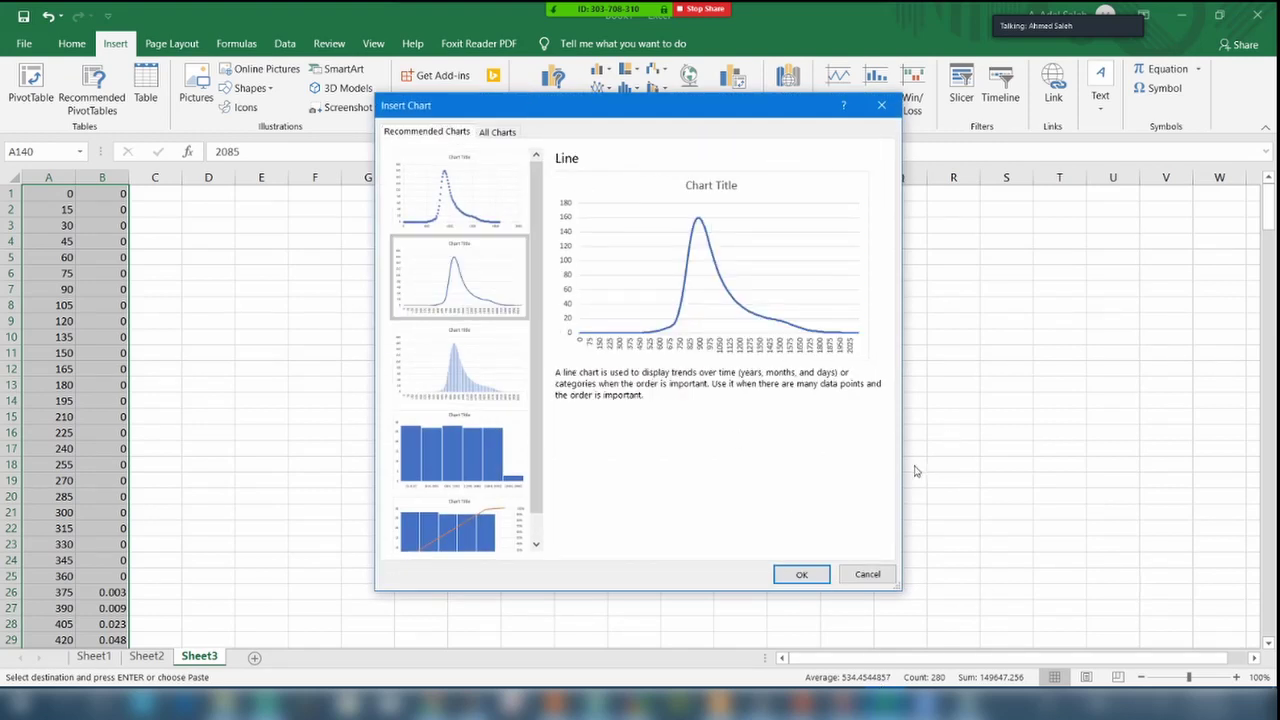
pyautogui.click(862, 574)
pyautogui.click(343, 428)
# Move the second series' flow values from B141 down into column C, starting at row 1.
pyautogui.scroll(-20, 323, 400)
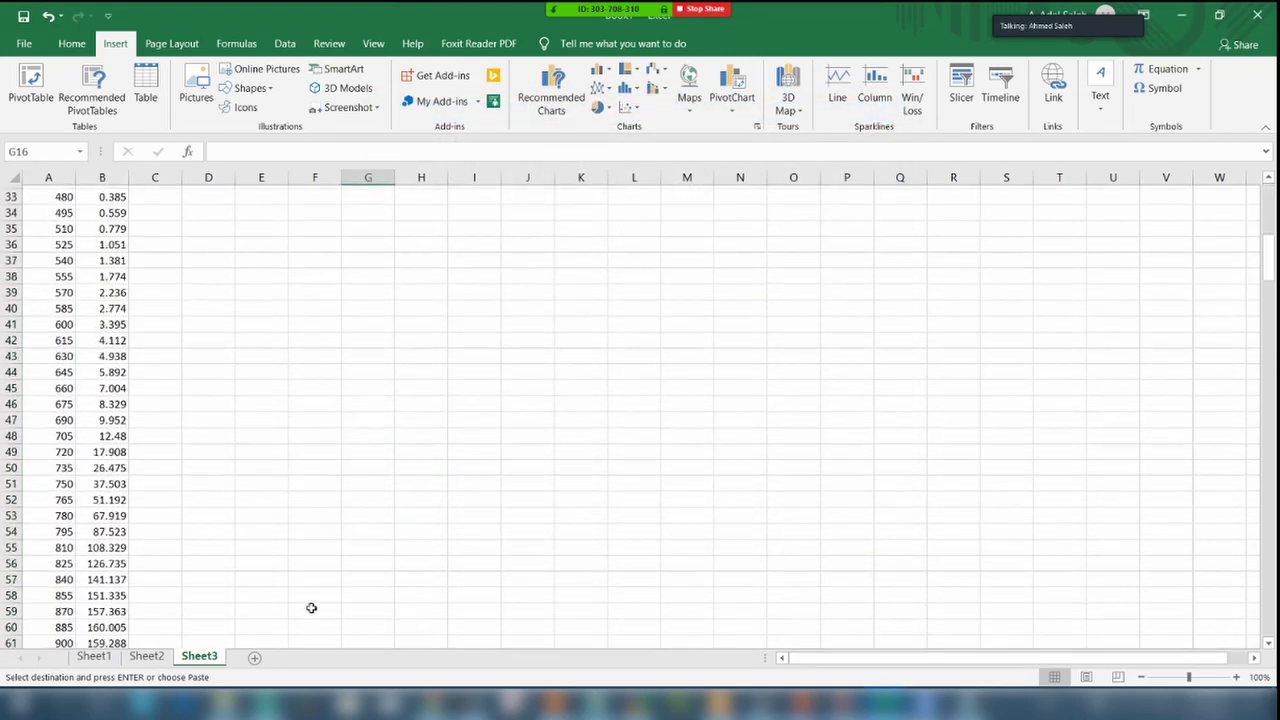
pyautogui.scroll(-20, 345, 469)
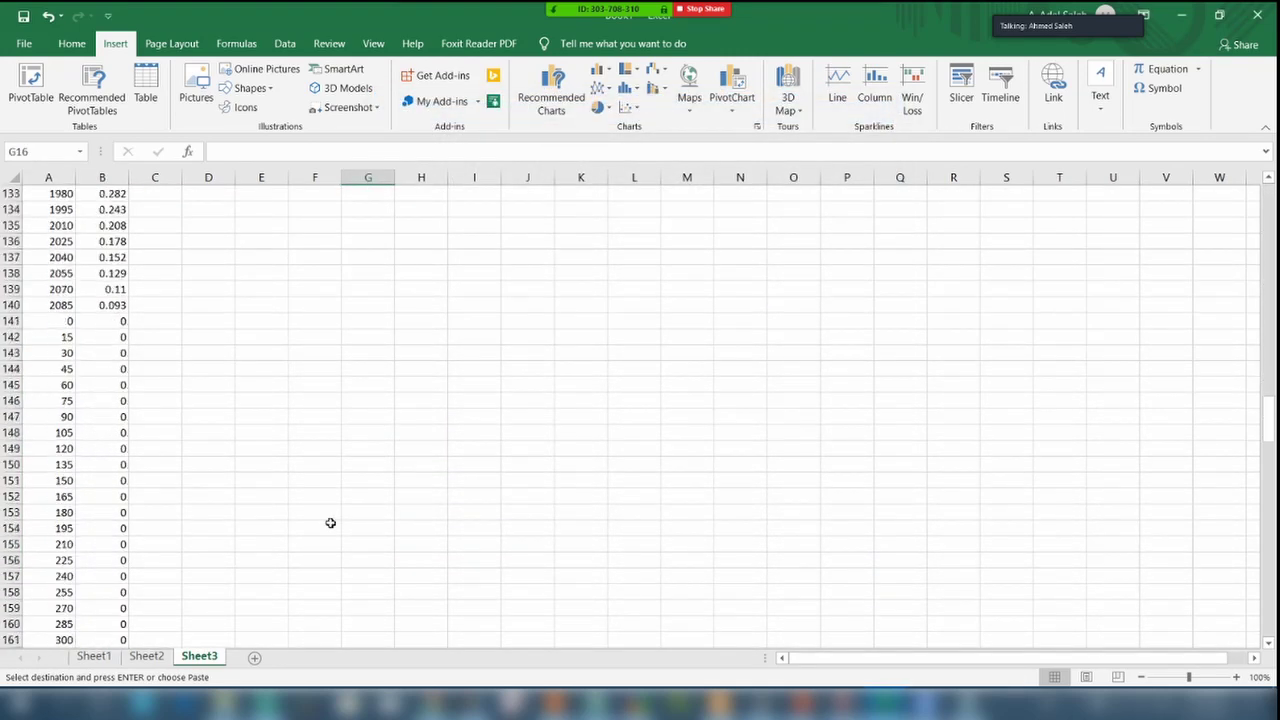
pyautogui.moveTo(62, 416); pyautogui.dragTo(95, 432)
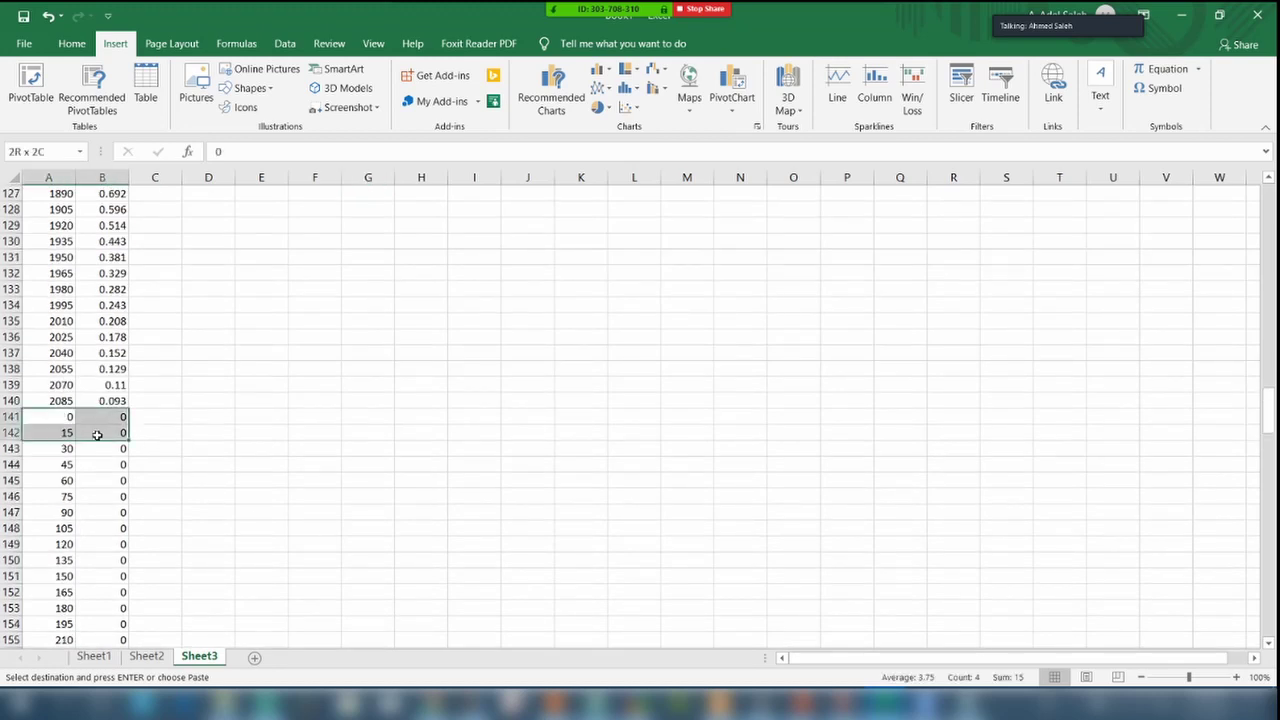
pyautogui.press('Right')
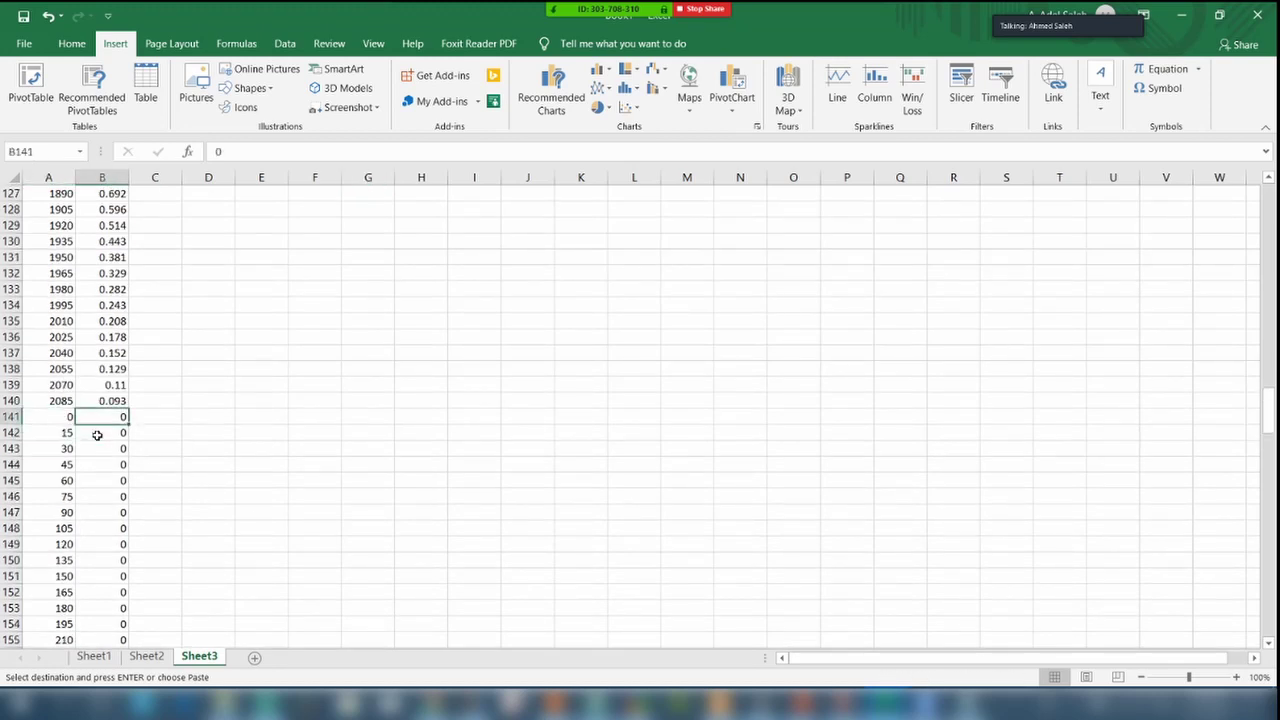
pyautogui.hotkey('ctrl', 'shift', 'Down')
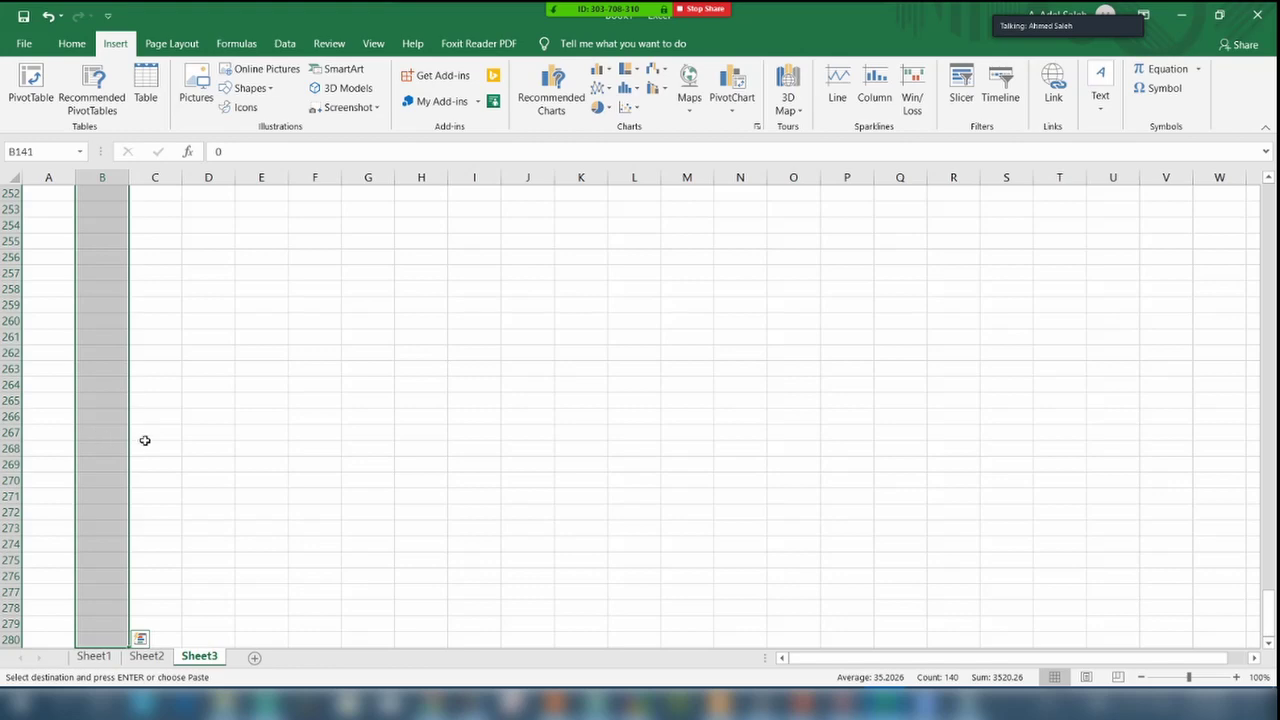
pyautogui.scroll(20, 146, 440)
pyautogui.scroll(7, 160, 433)
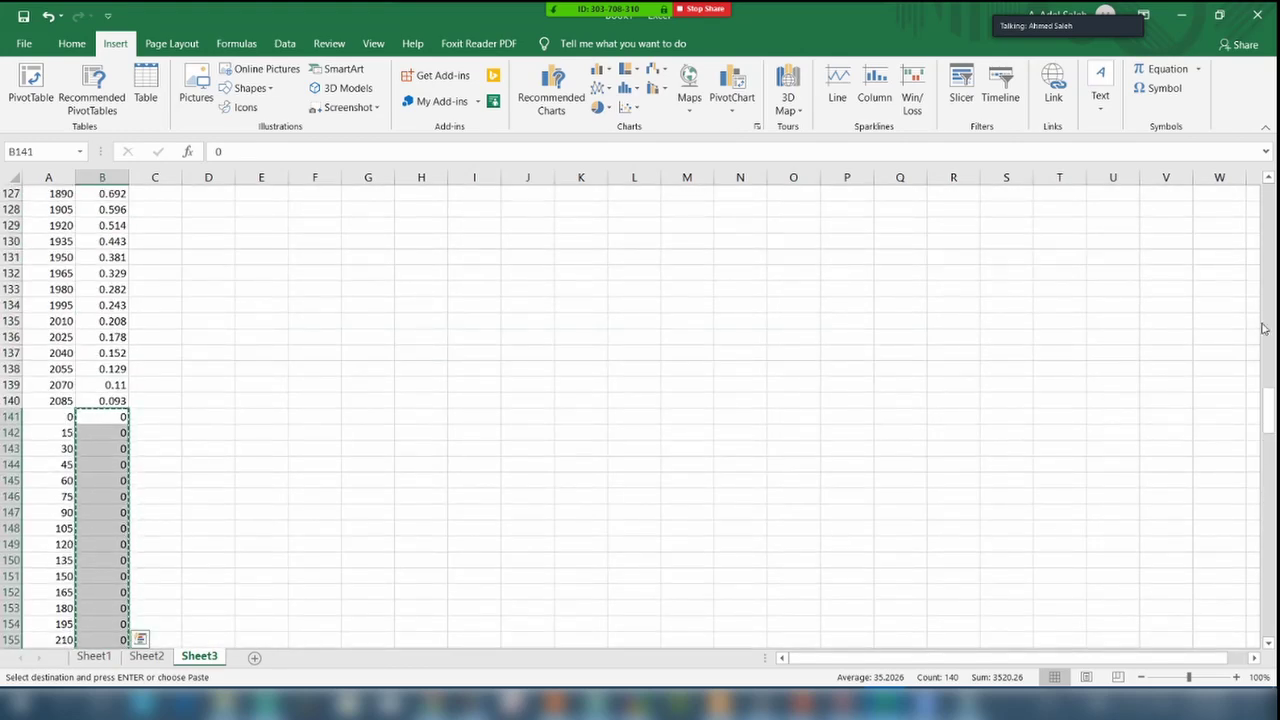
pyautogui.click(1270, 267)
pyautogui.scroll(20, 352, 340)
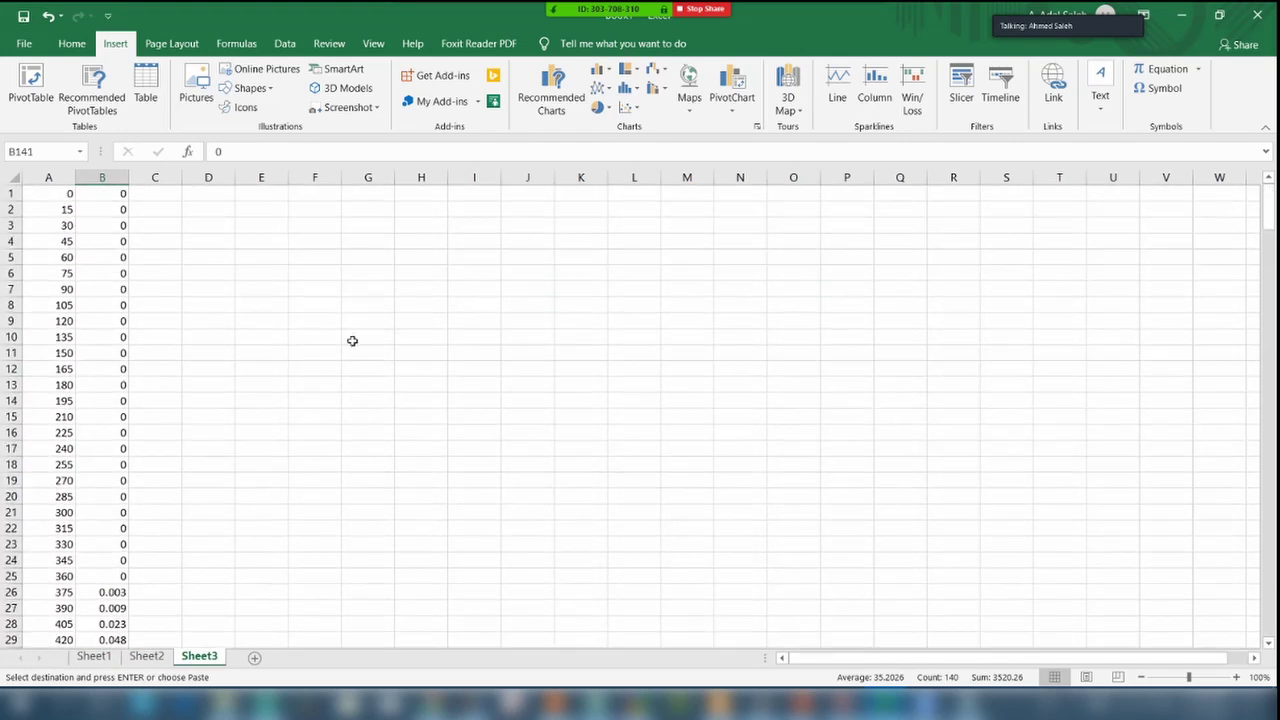
pyautogui.click(155, 177)
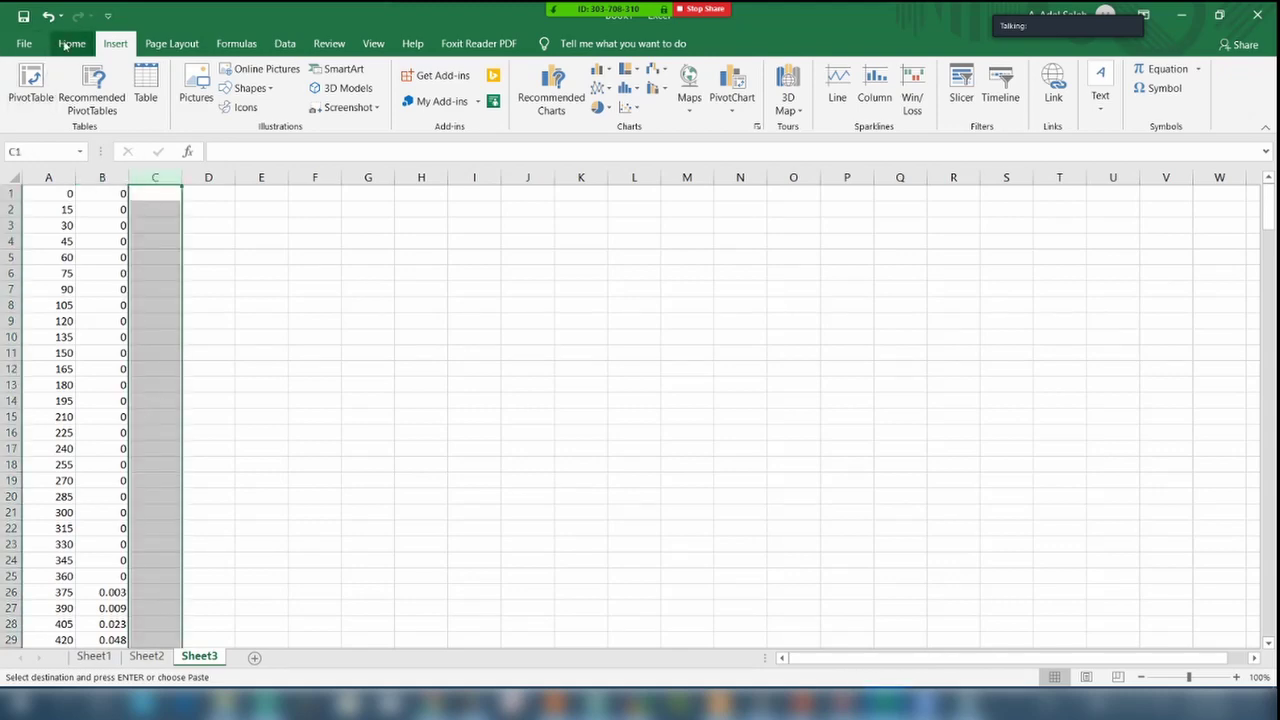
pyautogui.click(71, 43)
pyautogui.click(28, 80)
pyautogui.click(488, 384)
# Delete the second series' leftover time values in Sheet3 from row 141 down to row 280.
pyautogui.scroll(-20, 463, 483)
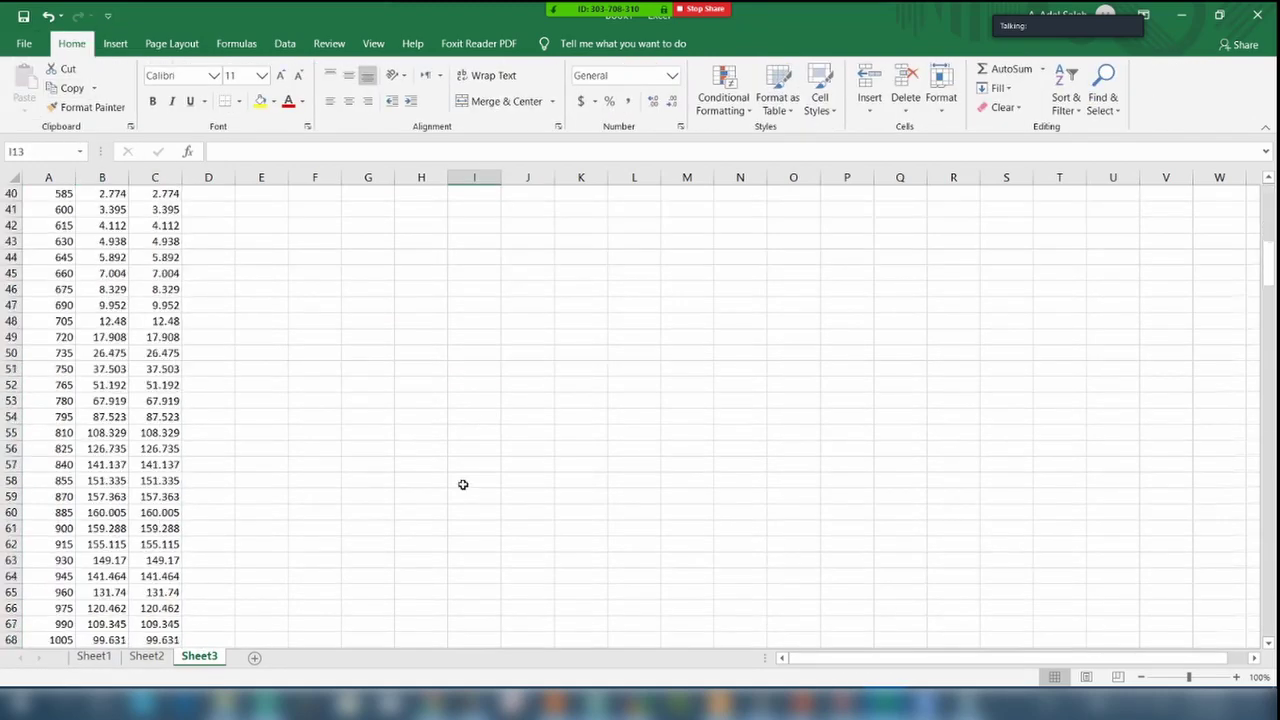
pyautogui.scroll(-8, 461, 498)
pyautogui.scroll(-6, 461, 498)
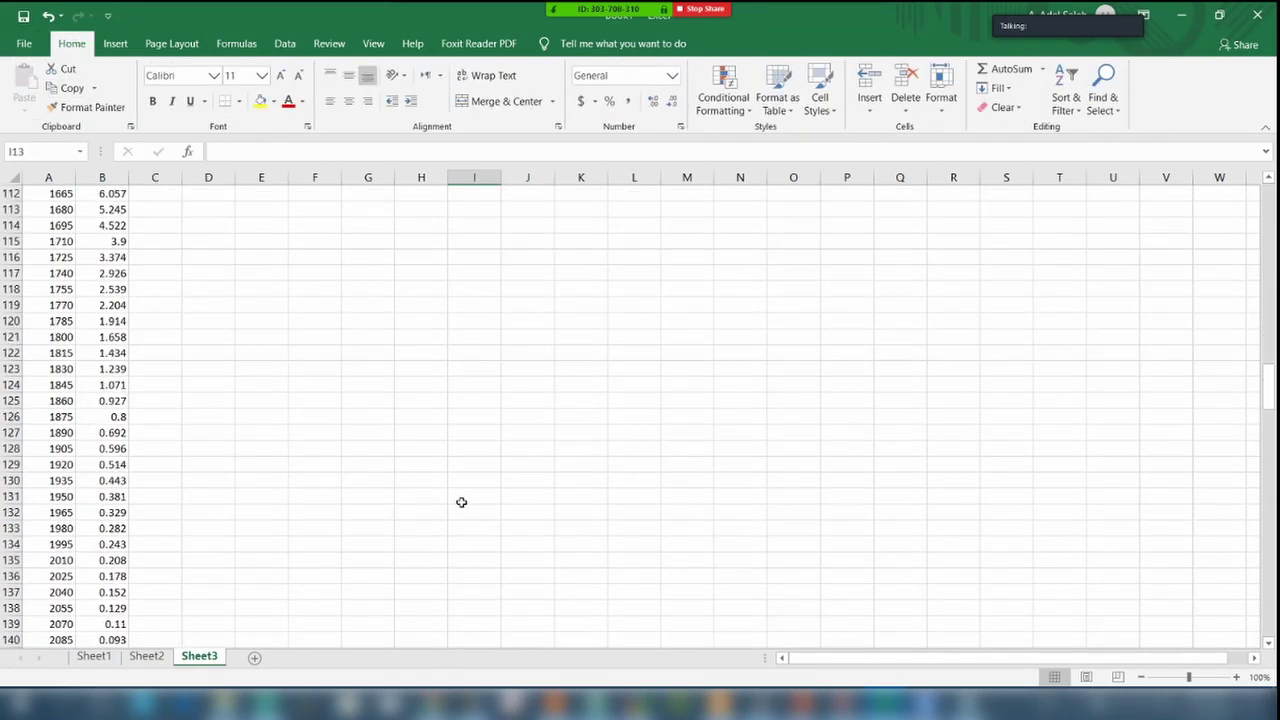
pyautogui.scroll(7, 461, 498)
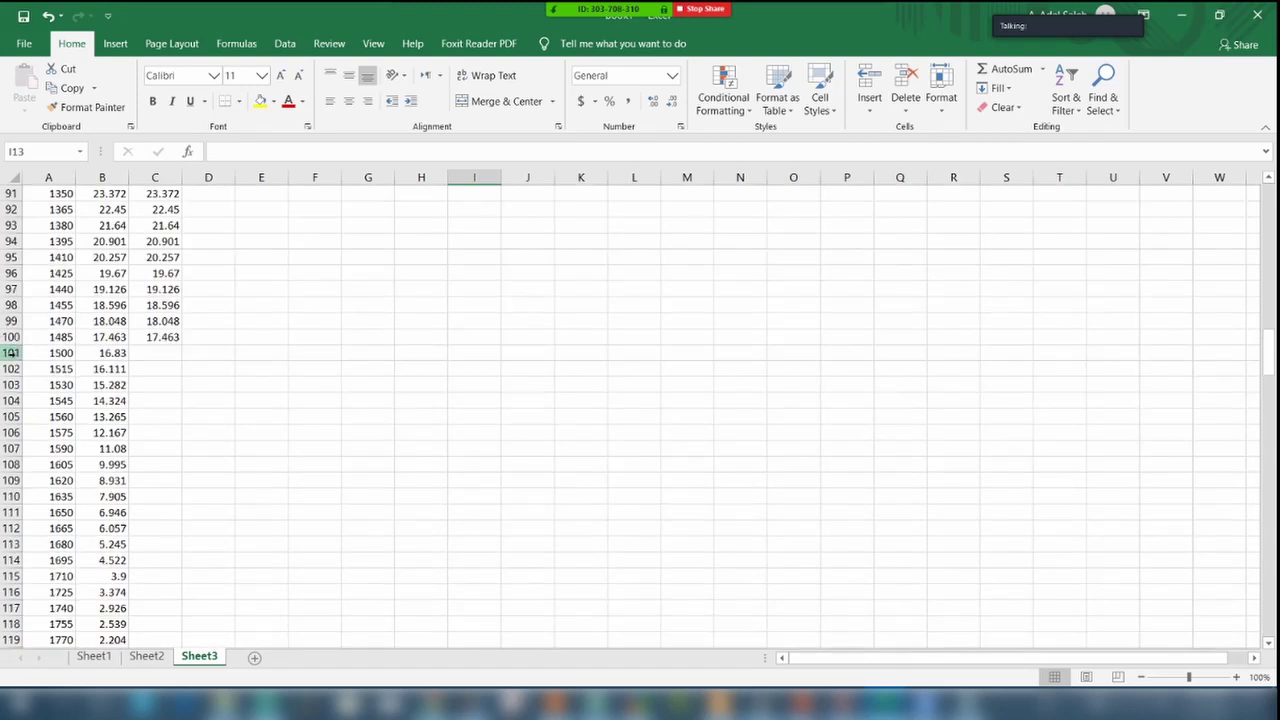
pyautogui.scroll(-10, 10, 352)
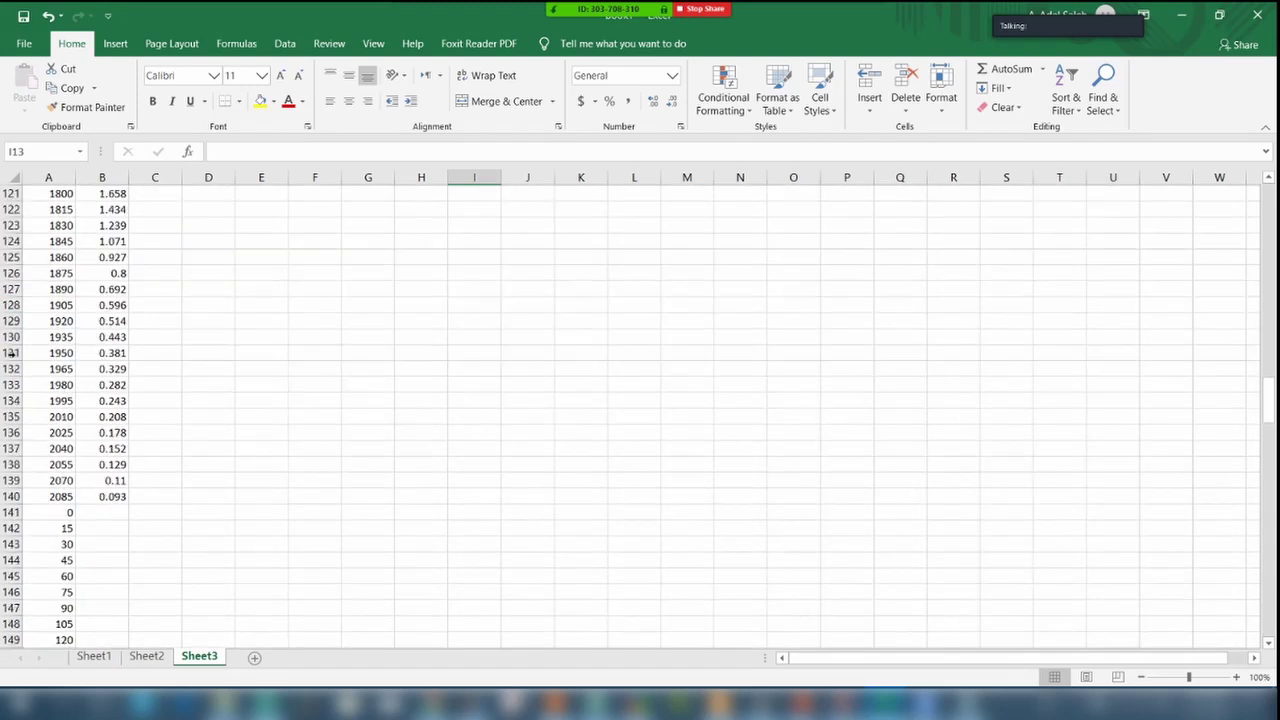
pyautogui.click(8, 512)
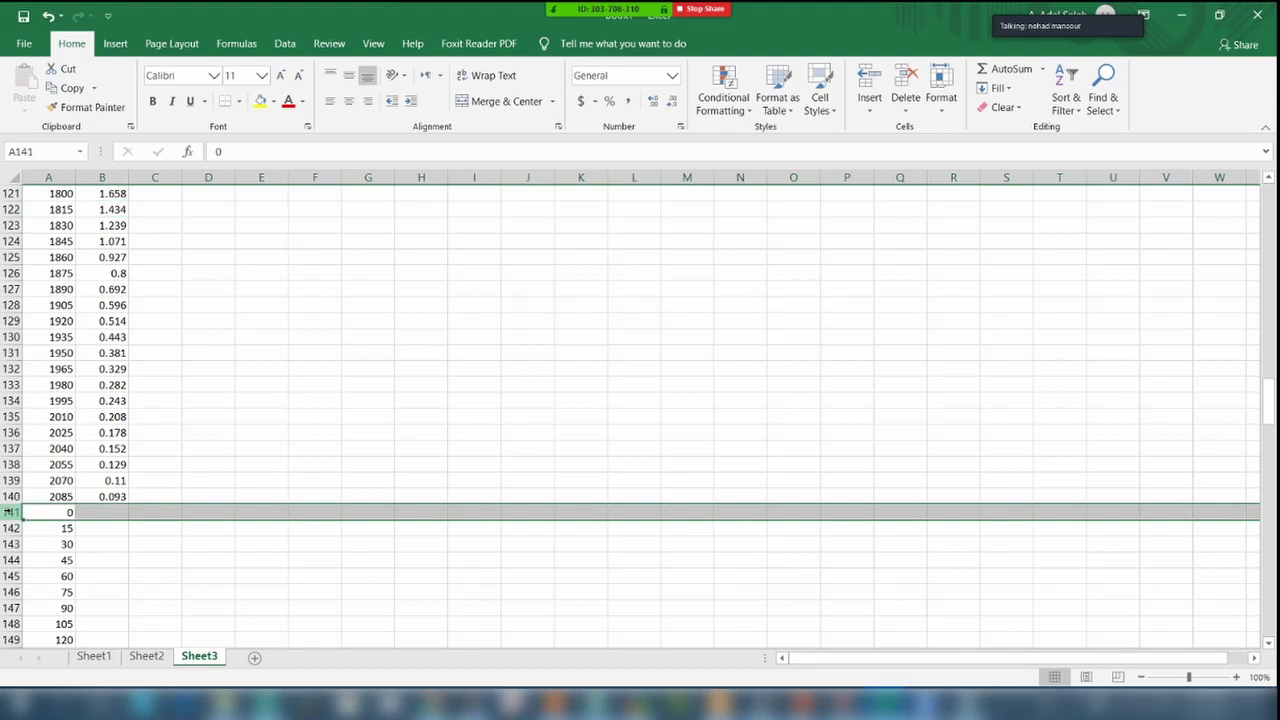
pyautogui.hotkey('ctrl', 'shift', 'Down')
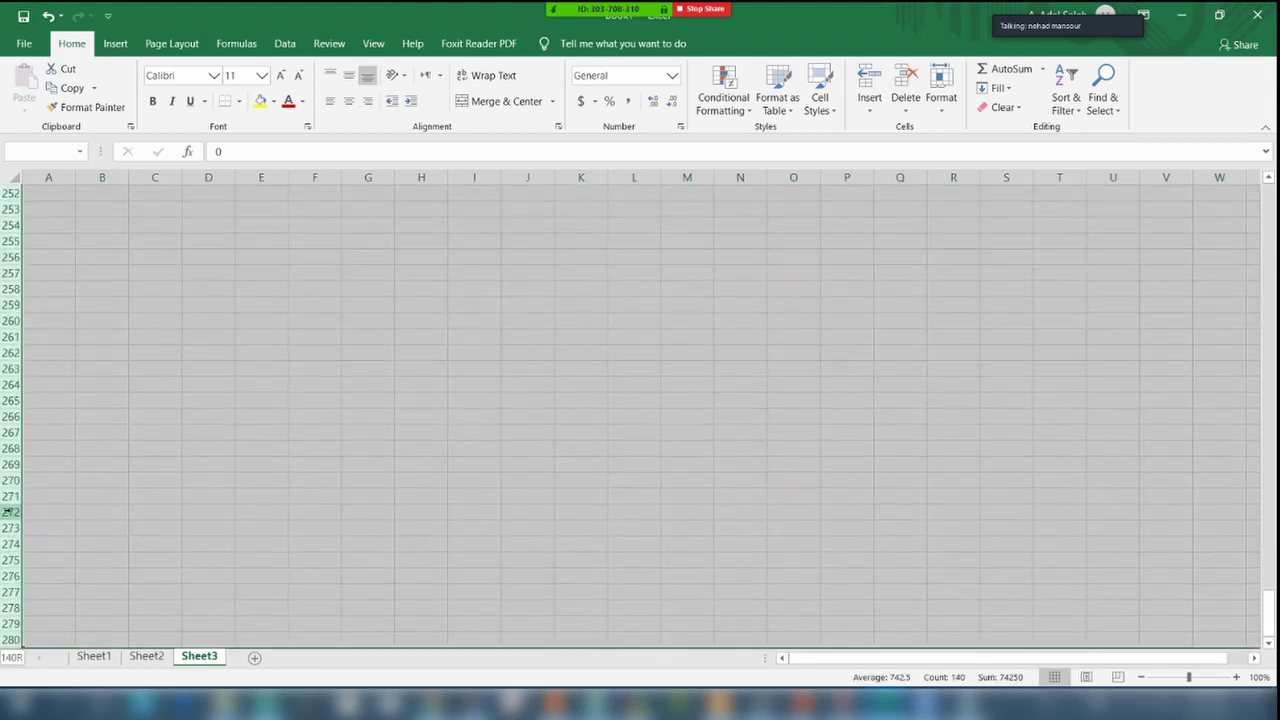
pyautogui.hotkey('ctrl', 'BackSpace')
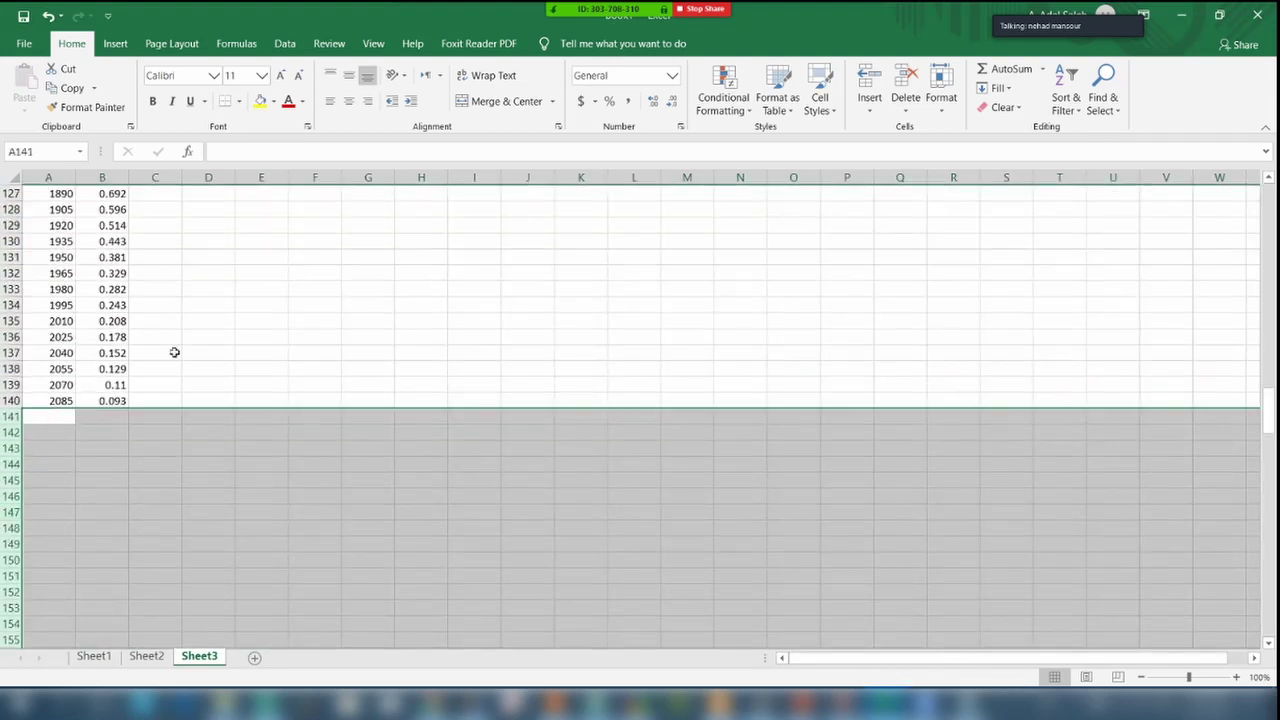
pyautogui.click(315, 369)
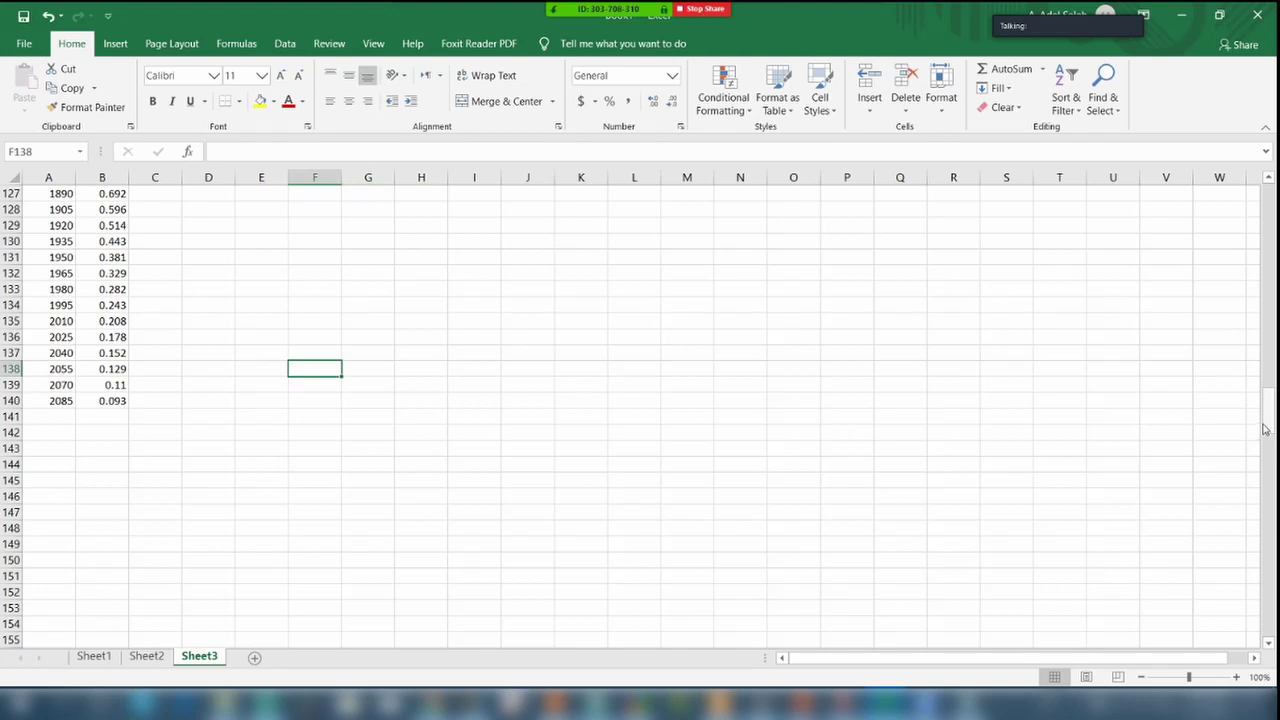
# Enter 0 in C101 and C102 below the second series' last flow value, and clear both cells.
pyautogui.moveTo(1265, 428); pyautogui.dragTo(1265, 362)
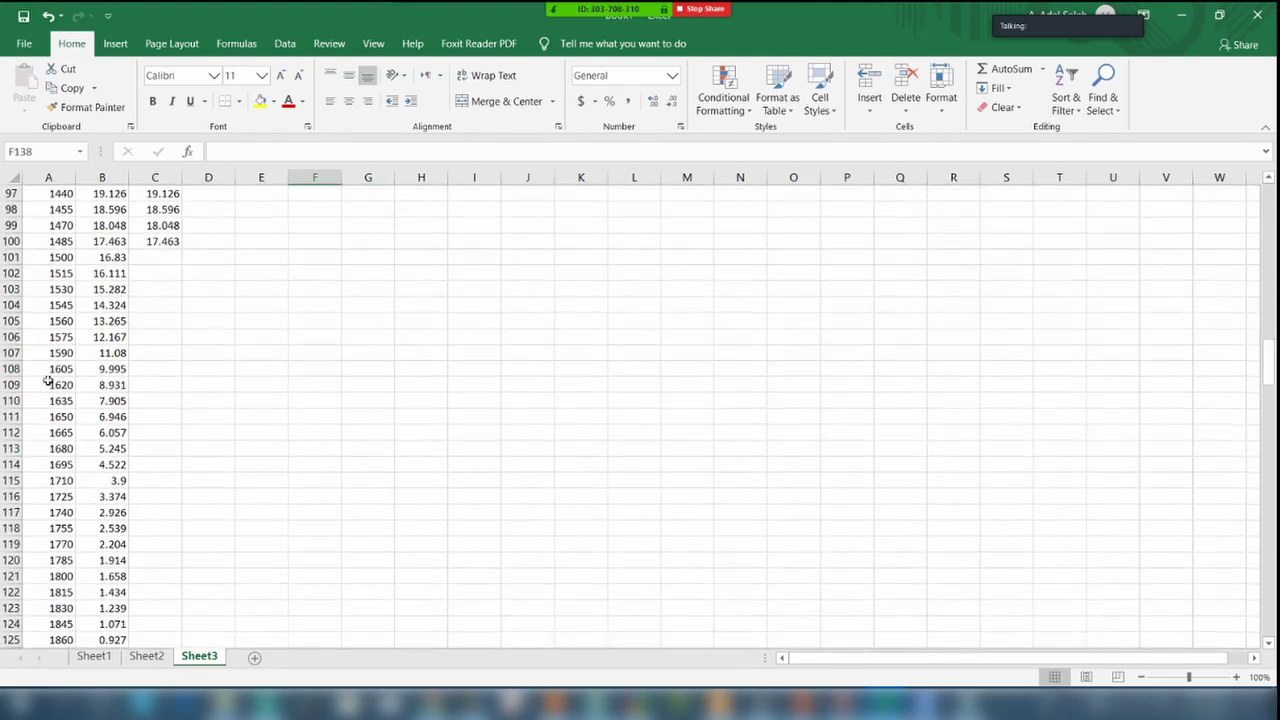
pyautogui.click(172, 256)
pyautogui.write('0')
pyautogui.press('Return')
pyautogui.write('0')
pyautogui.press('Return')
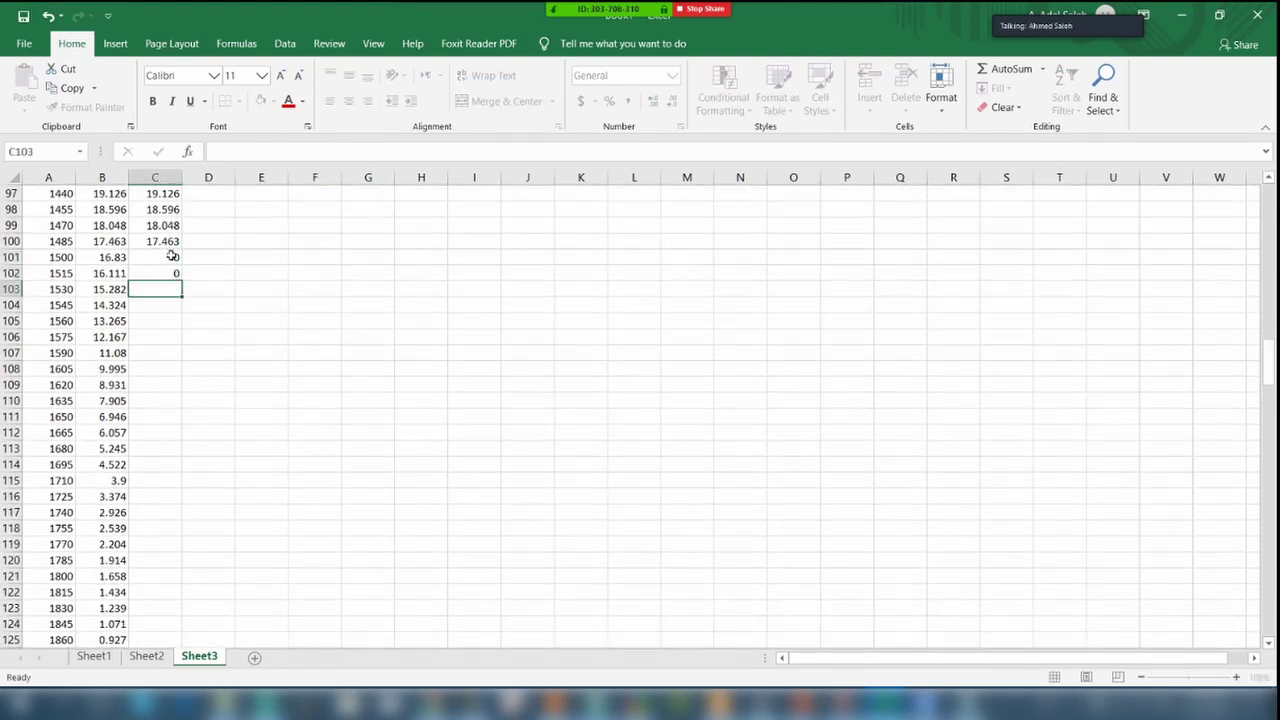
pyautogui.moveTo(160, 257); pyautogui.dragTo(168, 285)
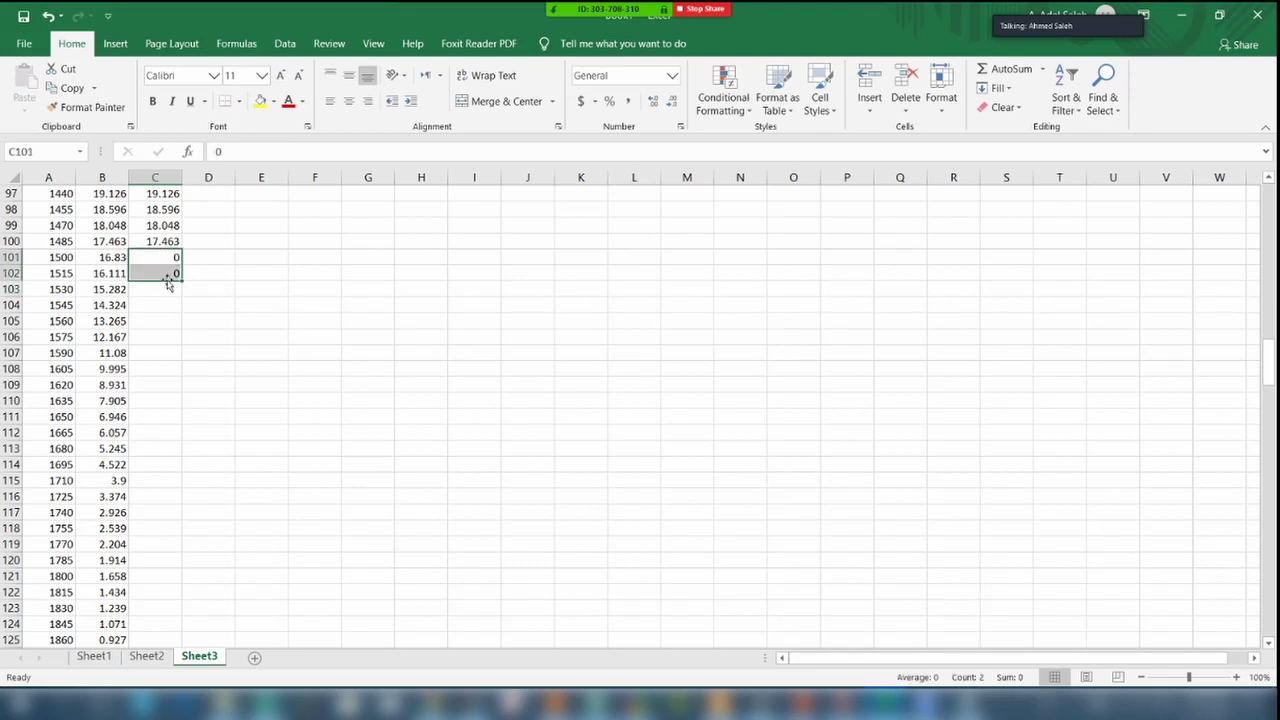
pyautogui.press('Delete')
pyautogui.click(842, 310)
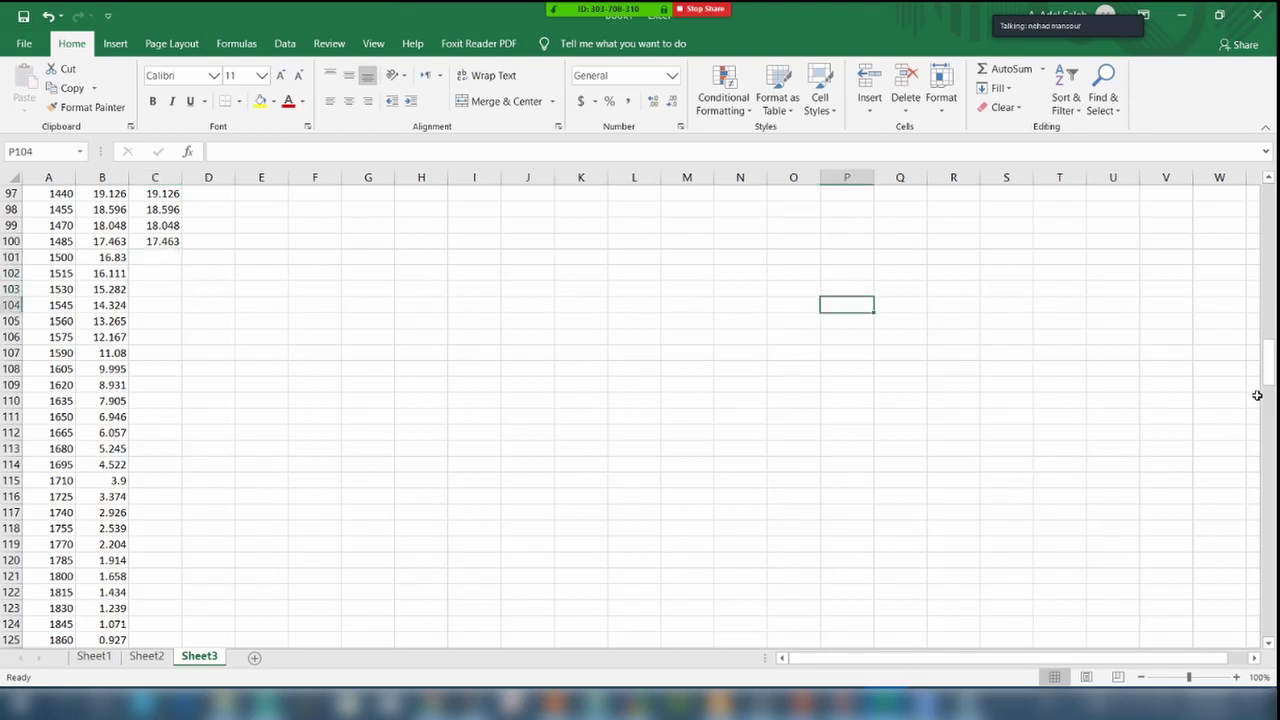
# Select the data in columns A to C and preview the recommended line chart of both series, without inserting it.
pyautogui.moveTo(1268, 366); pyautogui.dragTo(1270, 196)
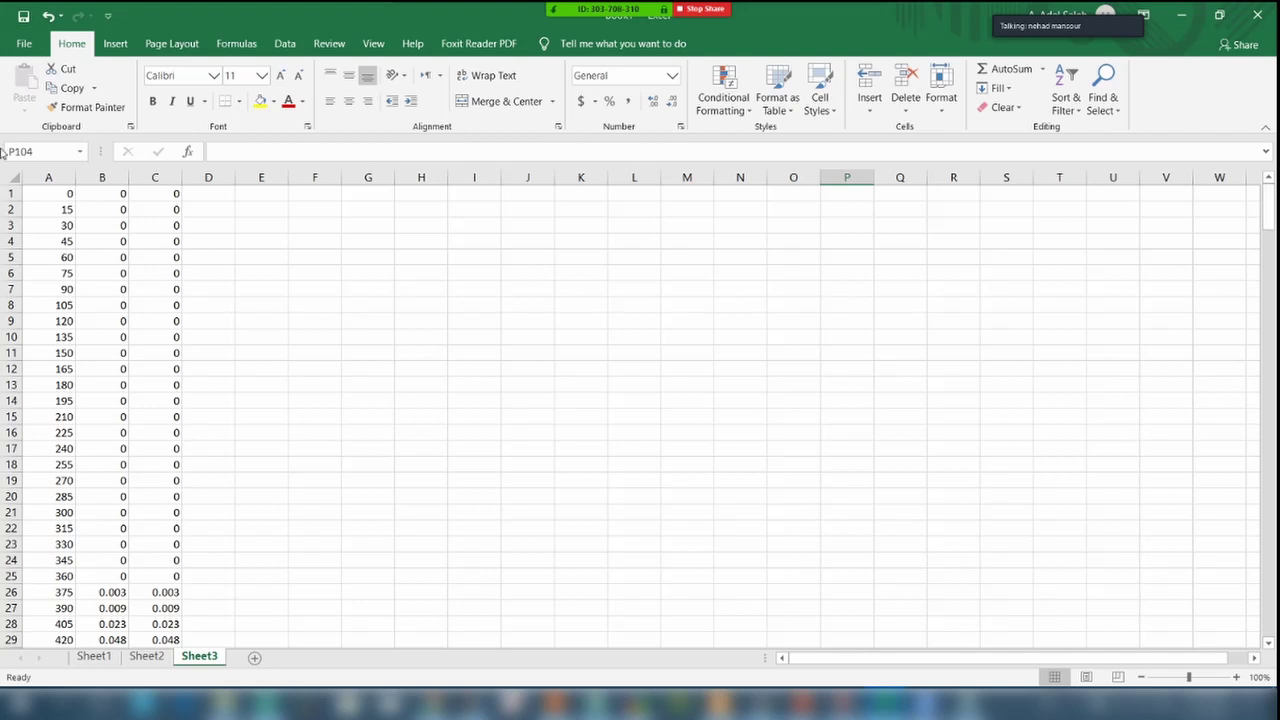
pyautogui.click(60, 194)
pyautogui.hotkey('ctrl', 'a')
pyautogui.click(115, 43)
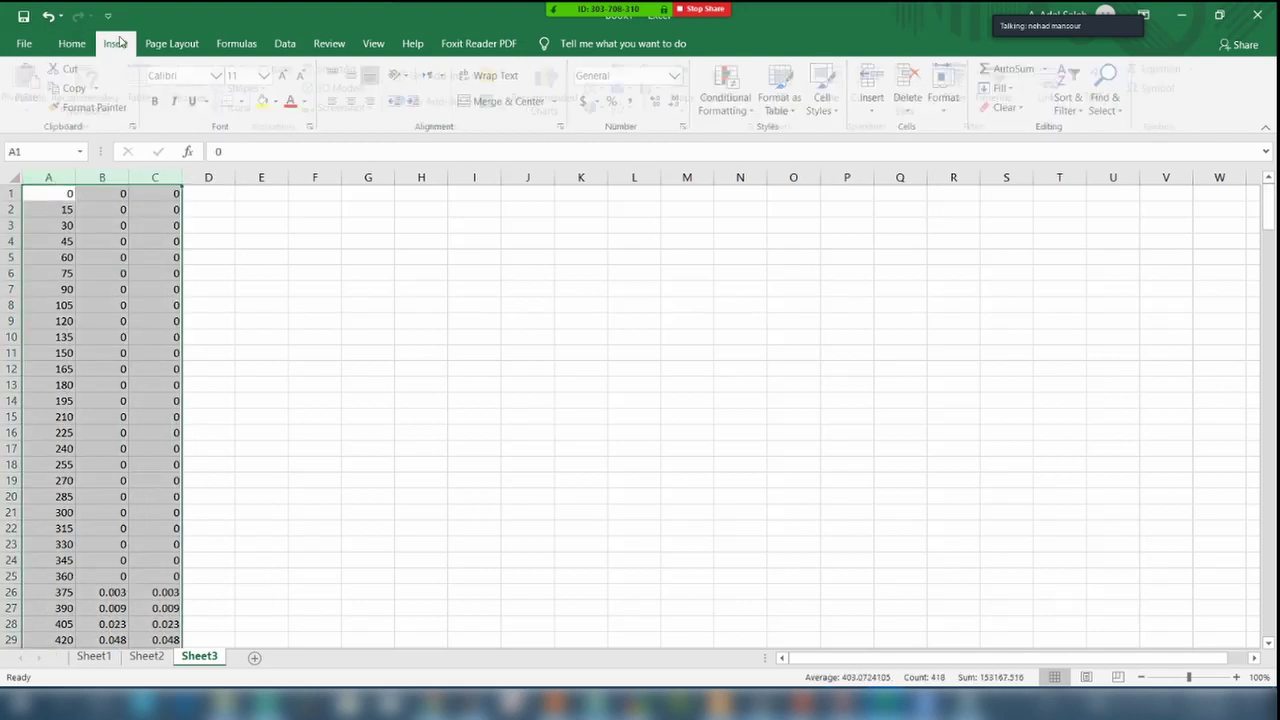
pyautogui.click(557, 80)
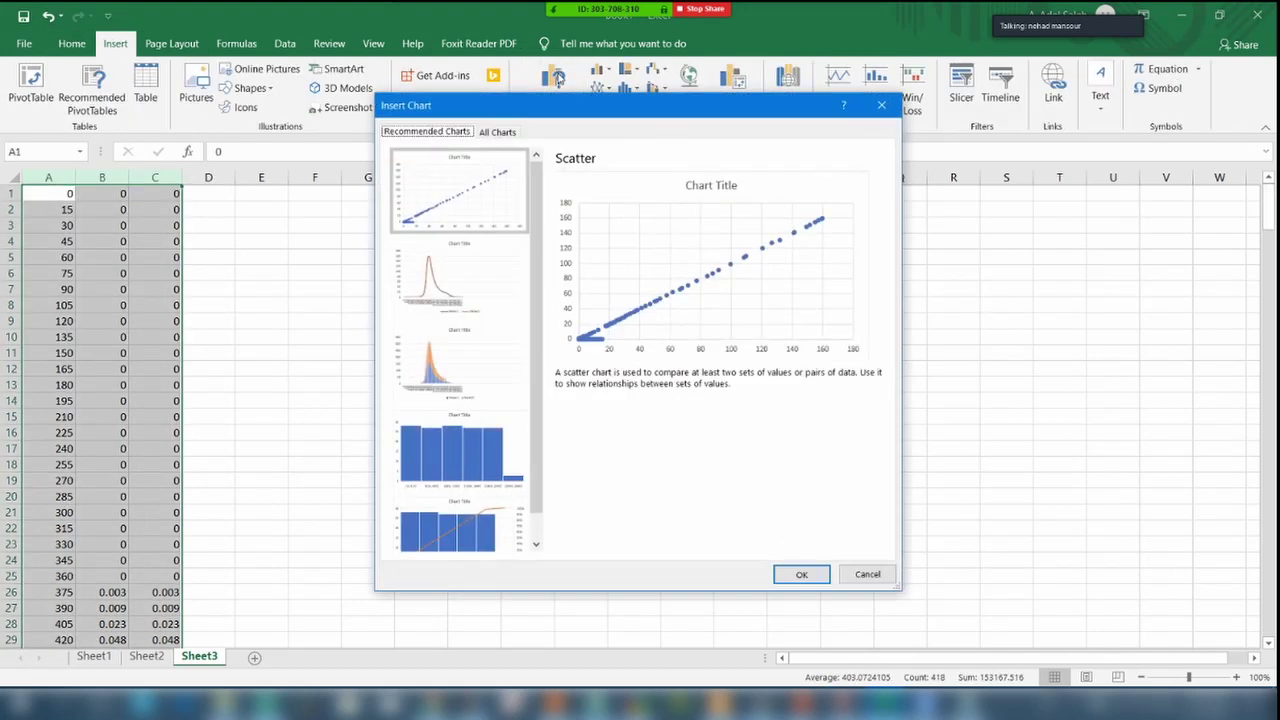
pyautogui.click(438, 282)
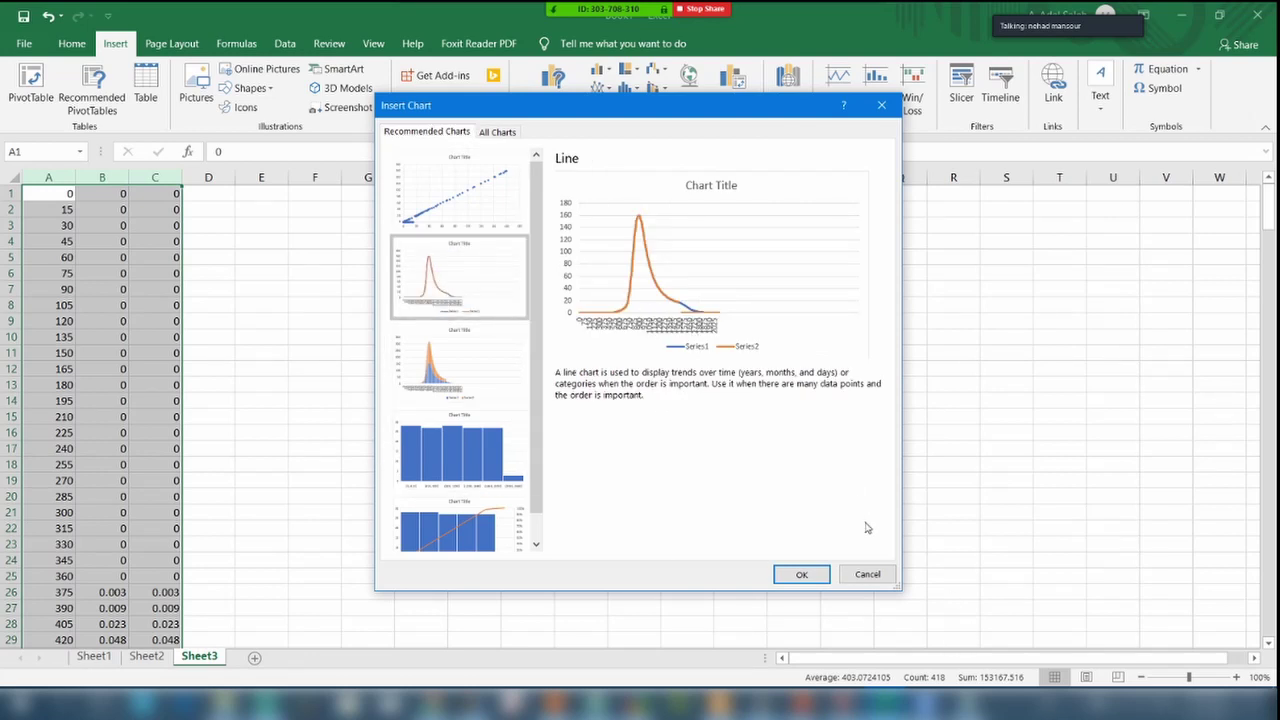
pyautogui.click(858, 576)
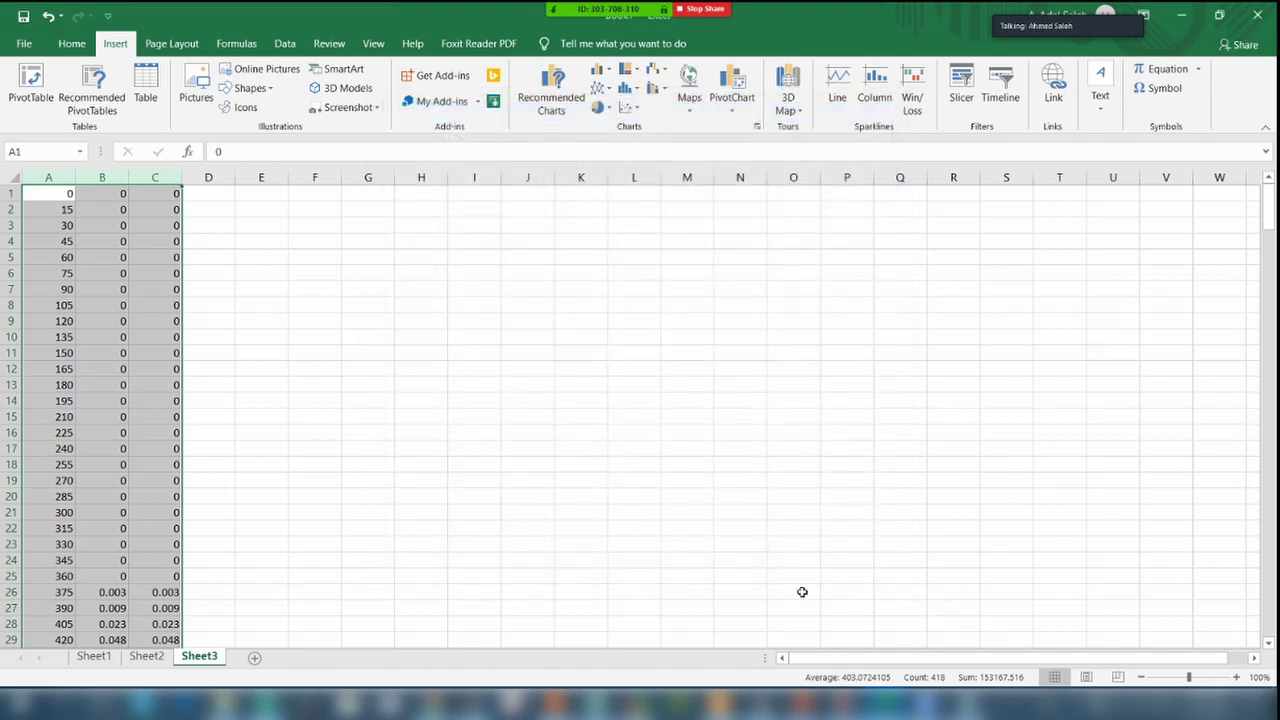
# Deselect the data and switch from Excel to the WMS Hydrograph plot window.
pyautogui.click(315, 343)
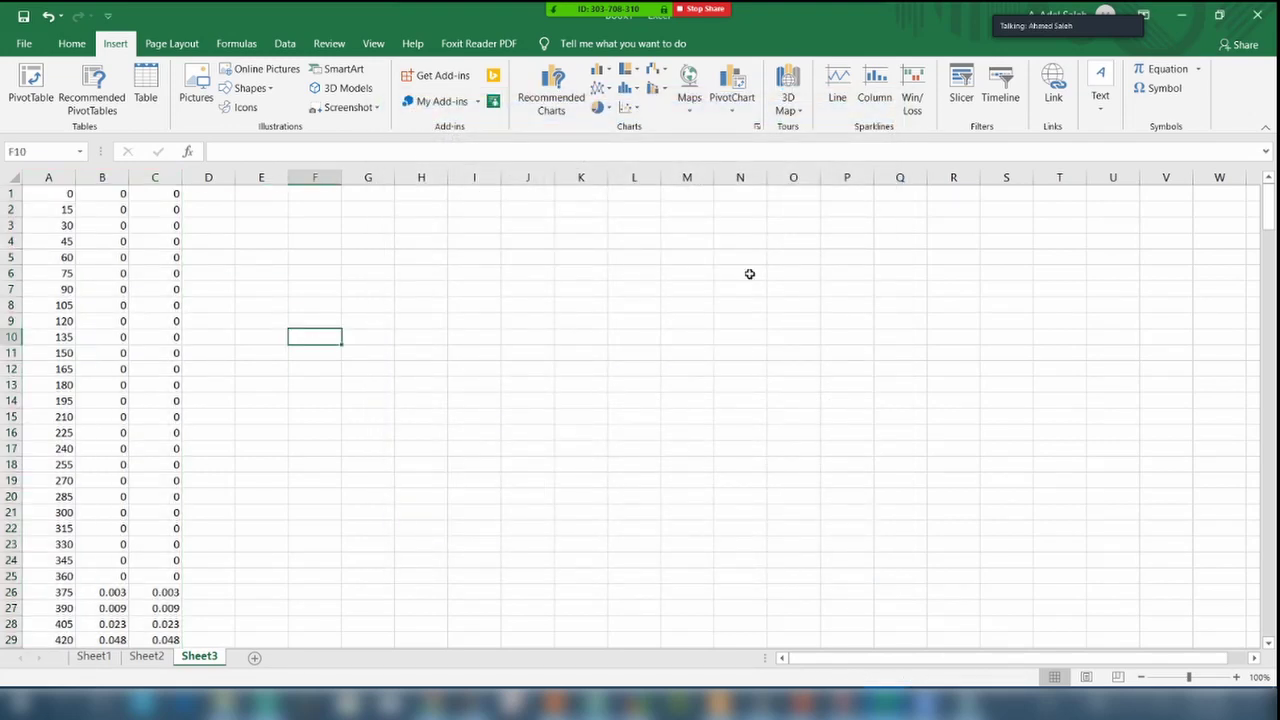
pyautogui.click(1182, 12)
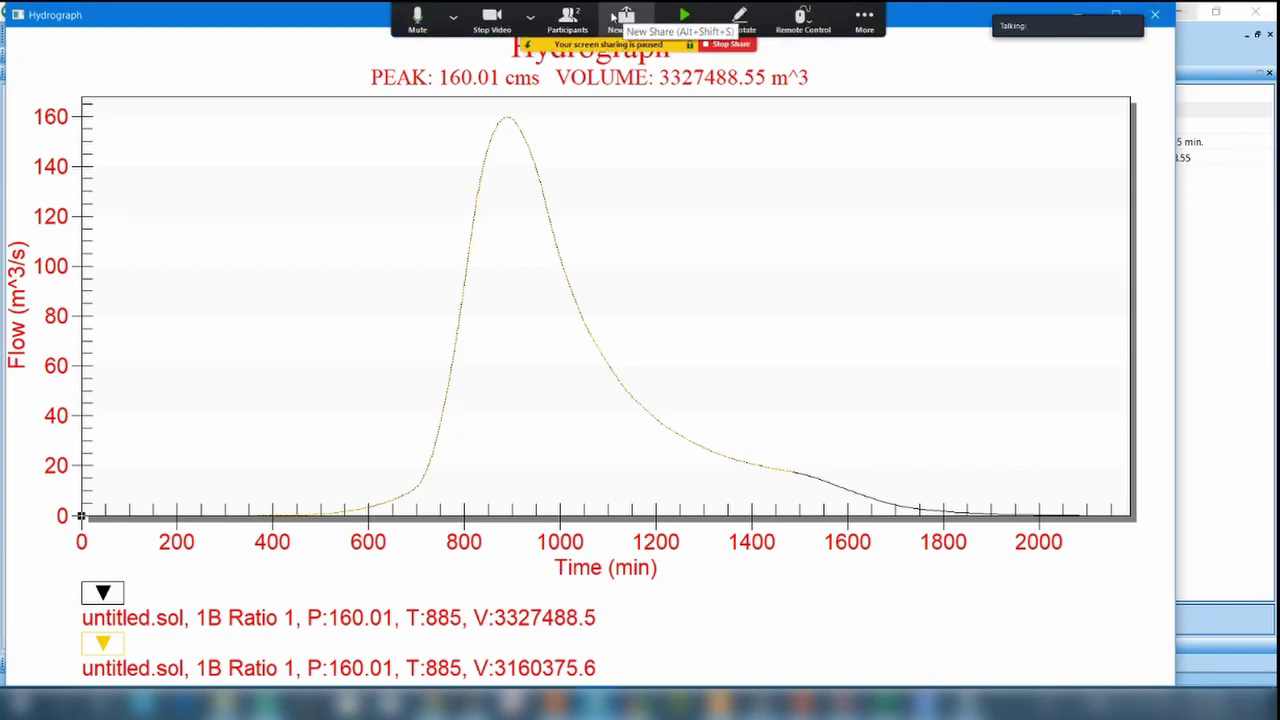
# Start a new screen share of the WMS 10.0 window in the Zoom meeting.
pyautogui.click(612, 18)
pyautogui.click(435, 383)
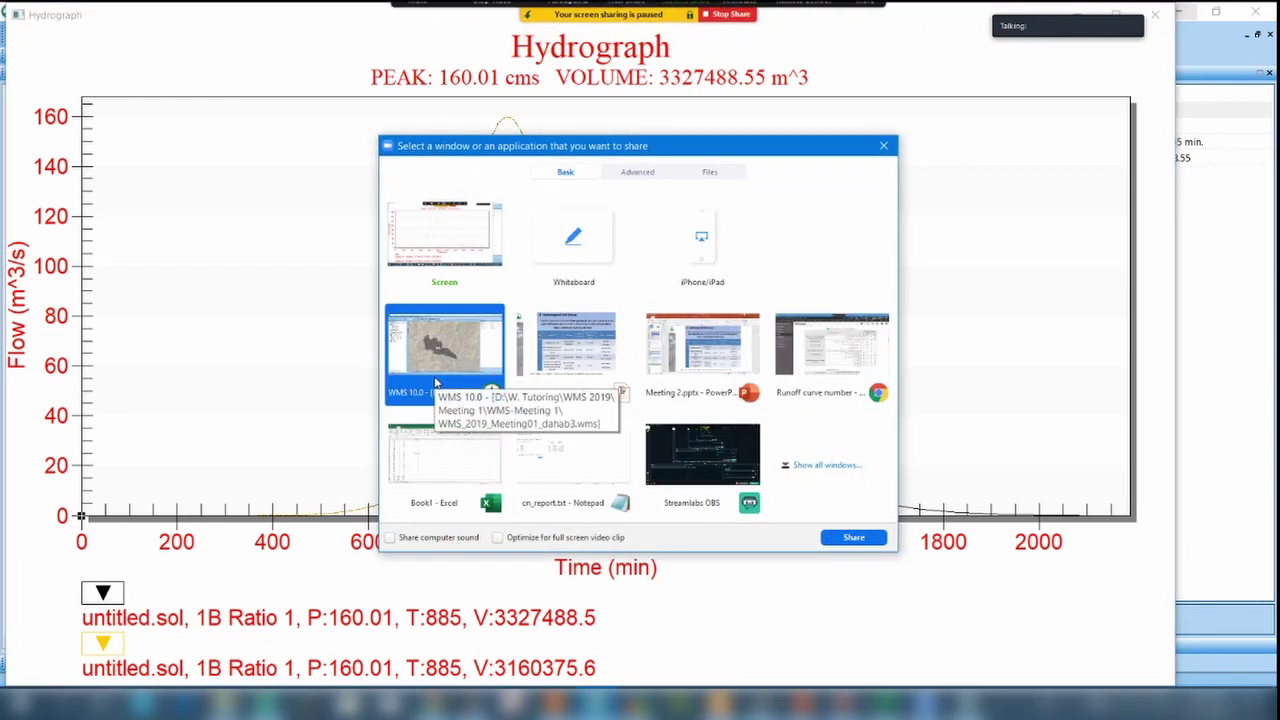
pyautogui.doubleClick(452, 351)
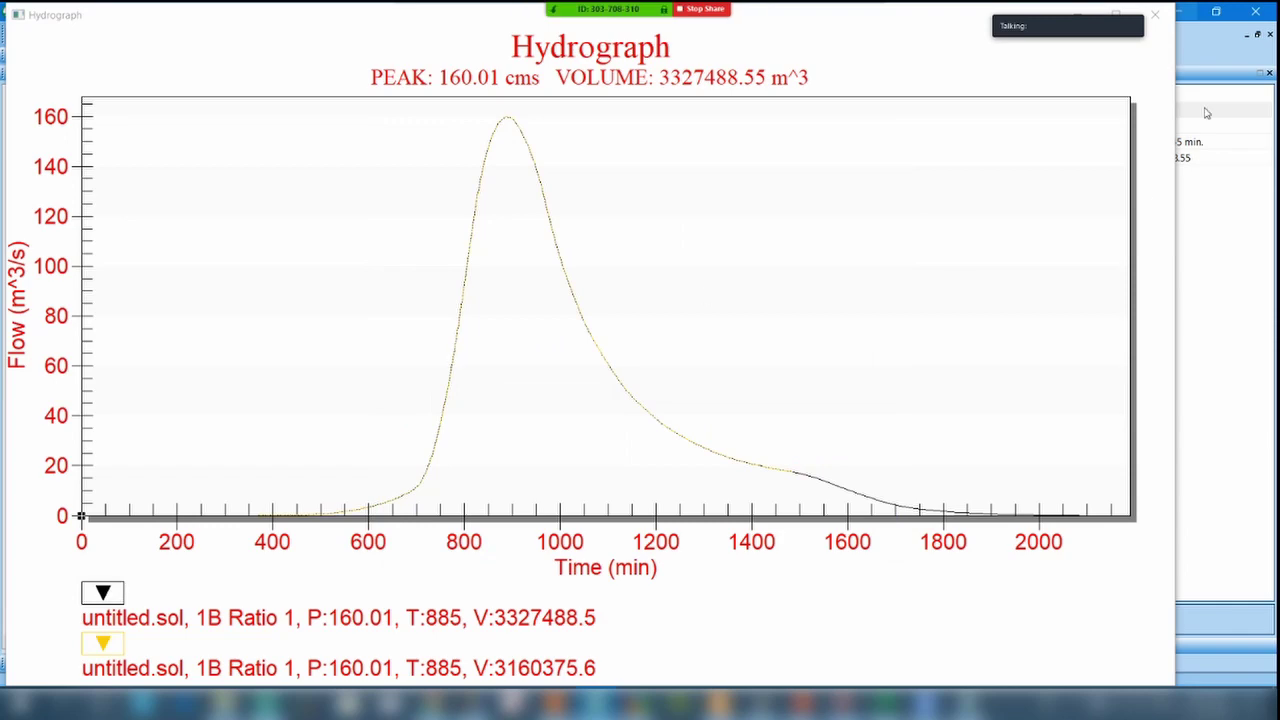
# Close the Hydrograph plot window and deselect the hydrograph in the WMS basin view.
pyautogui.click(1155, 14)
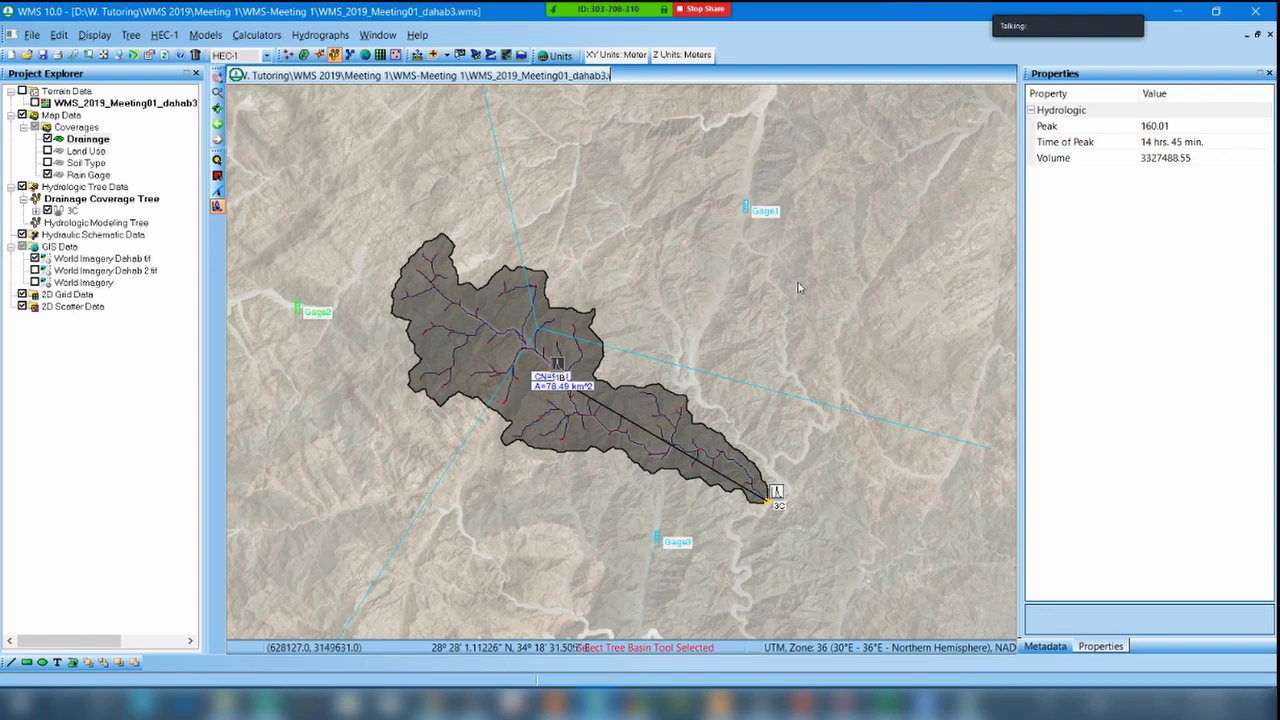
pyautogui.click(735, 346)
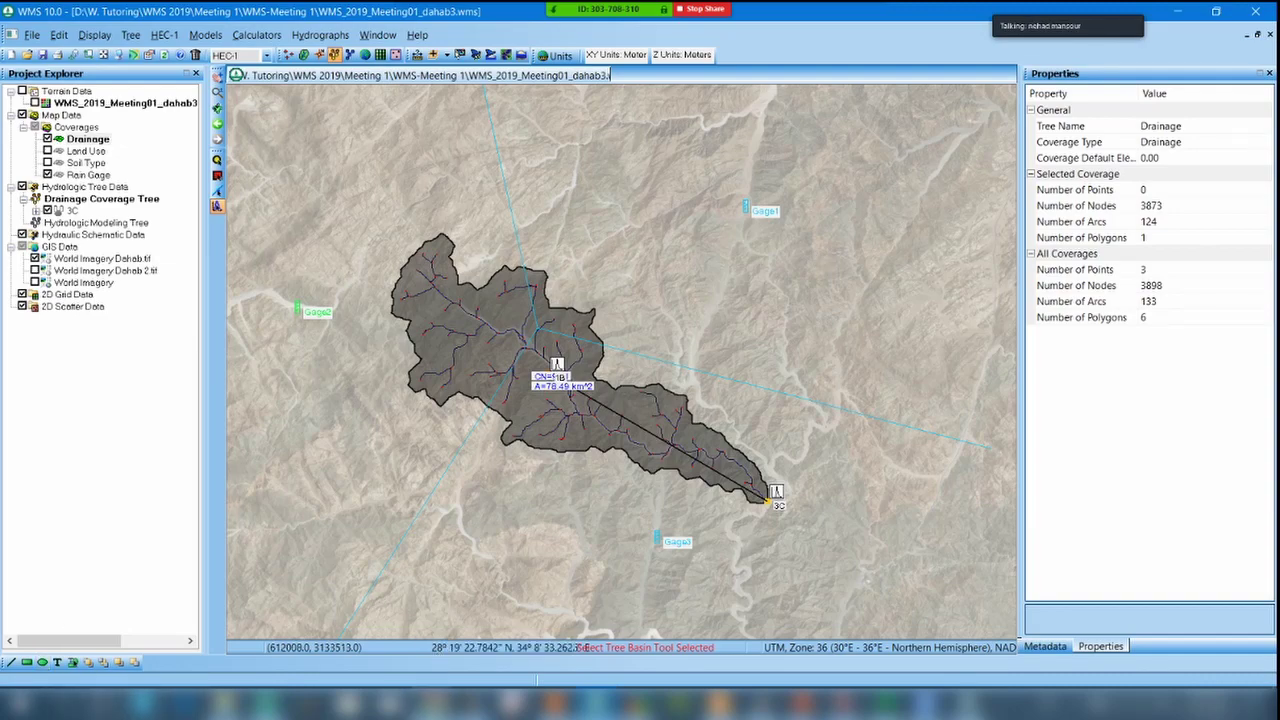
# Switch to Chrome and look through the Google Images results for Desert shrub, returning to the search field.
pyautogui.hotkey('alt', 'Tab')
pyautogui.click(1010, 15)
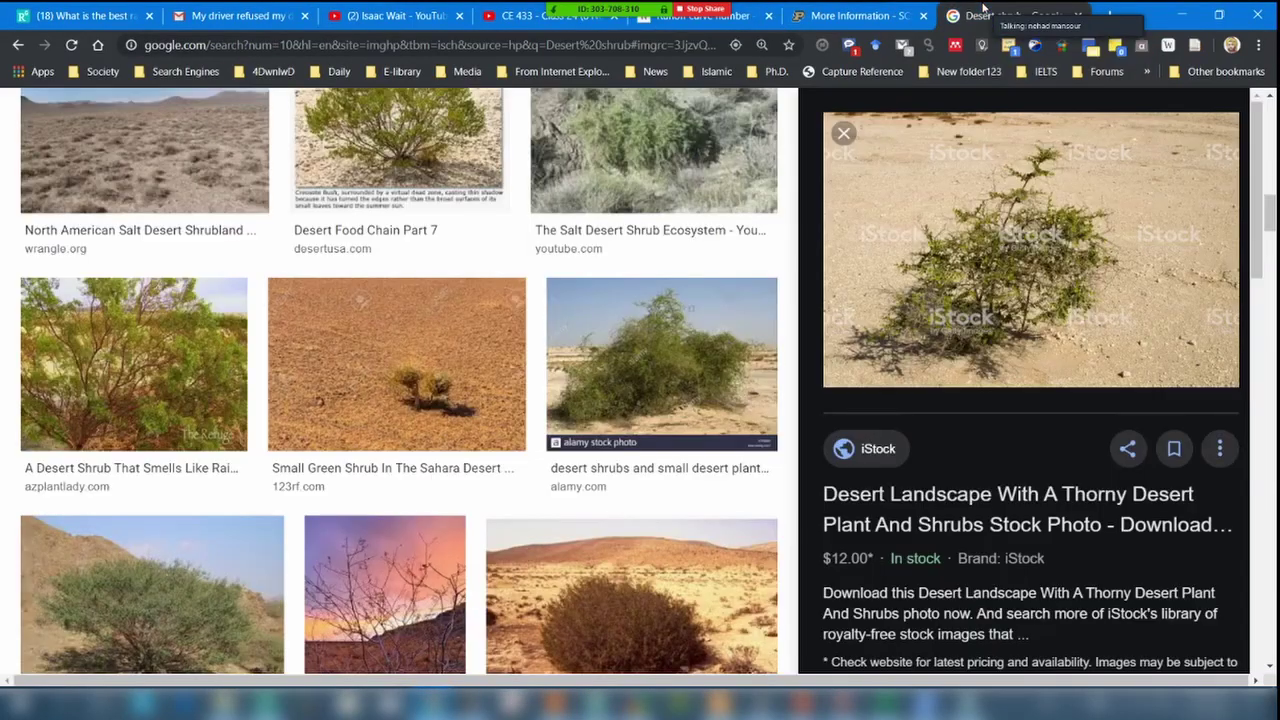
pyautogui.scroll(-5, 500, 320)
pyautogui.scroll(5, 537, 300)
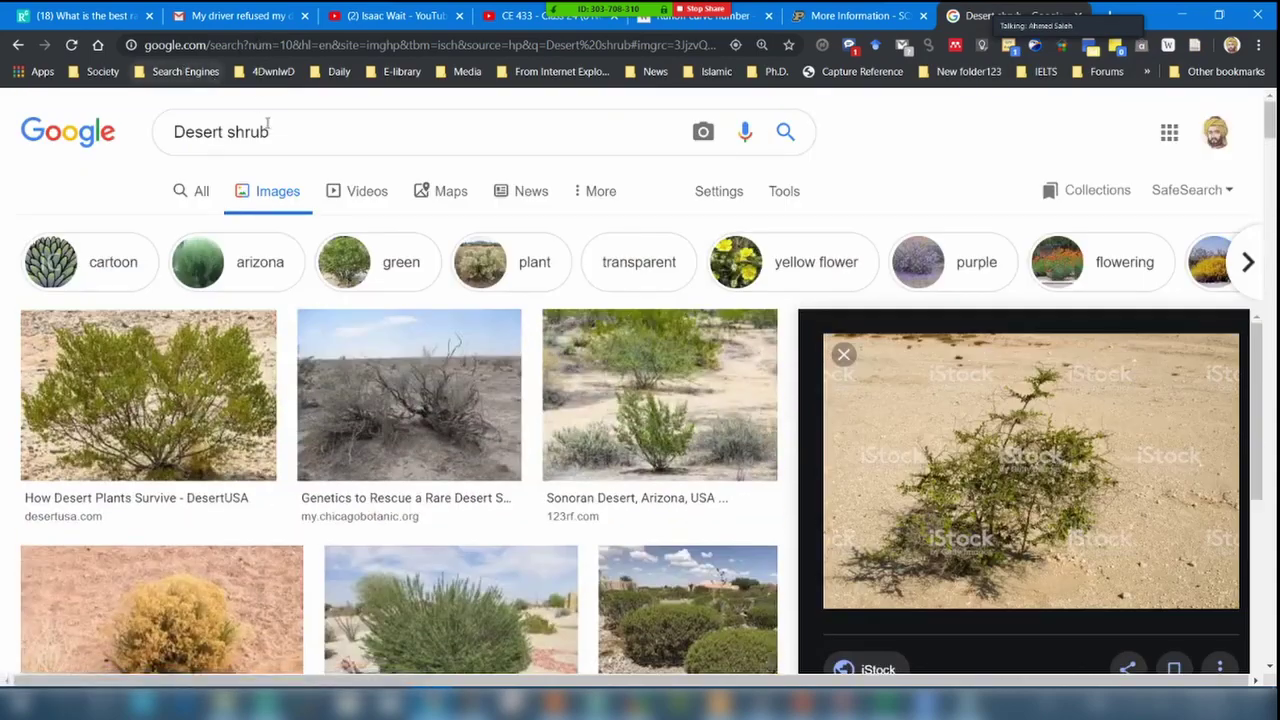